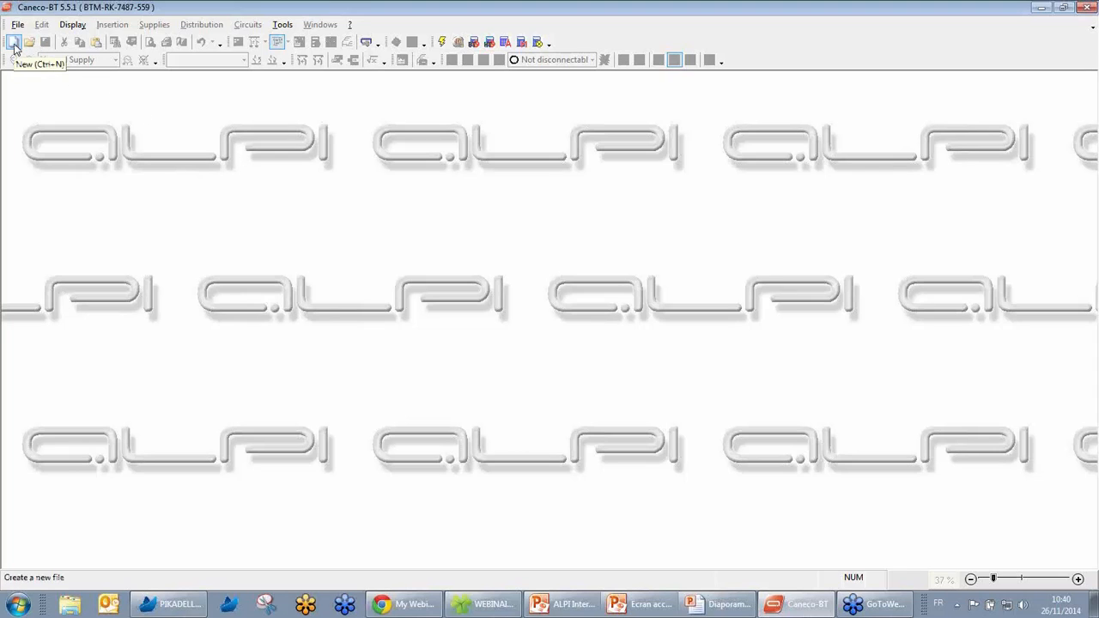
Create a new project and open an enlarged list of manufacturer catalogues for general-purpose circuit-breakers
click(13, 43)
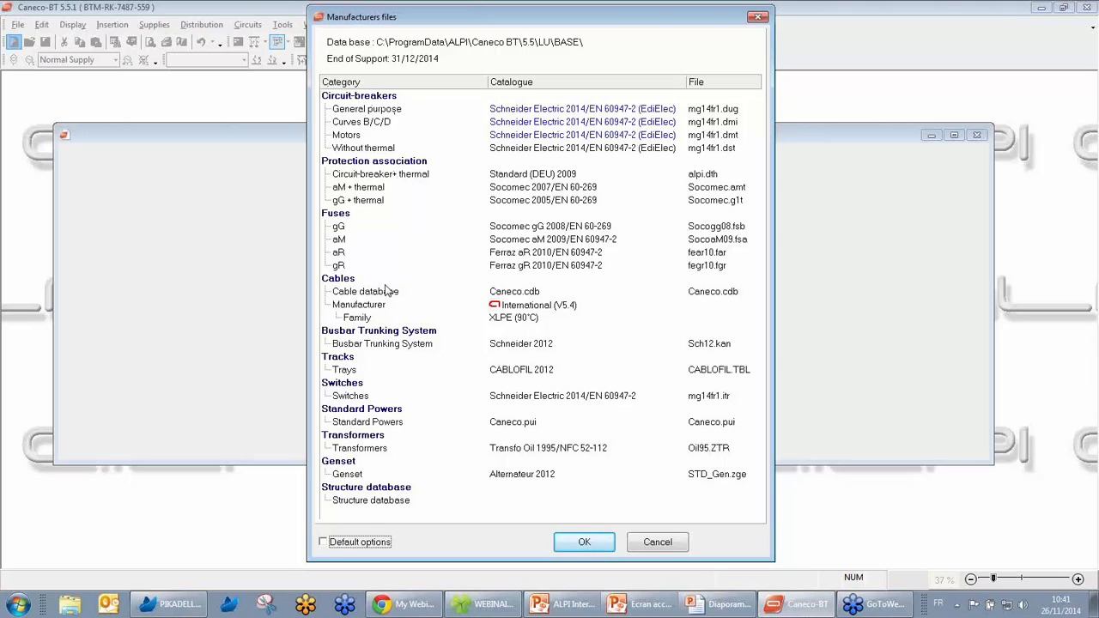
click(562, 111)
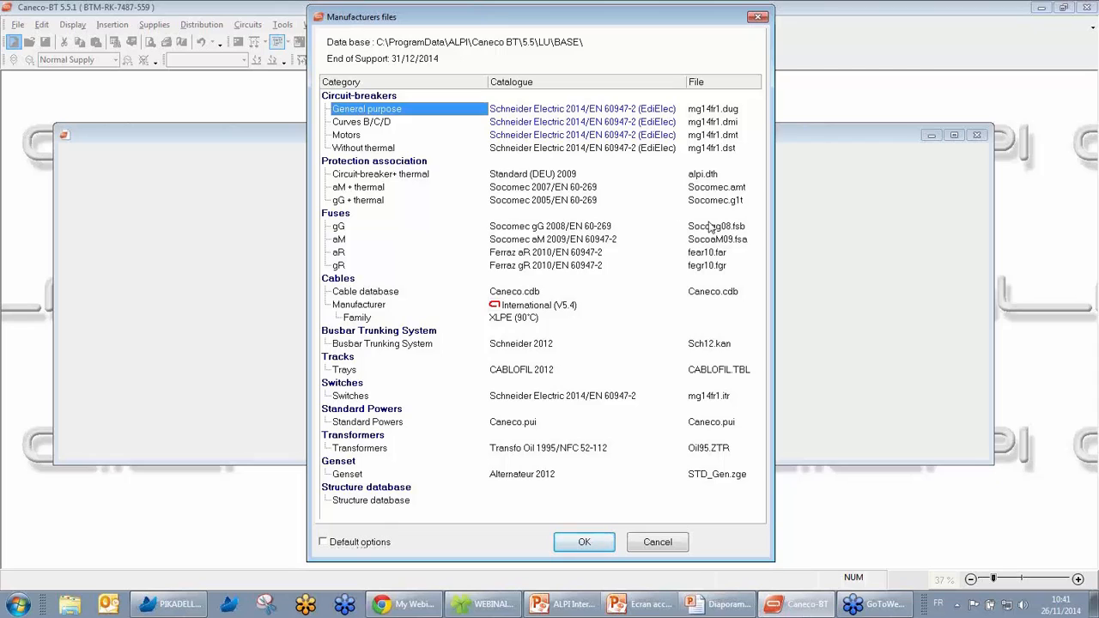
click(599, 111)
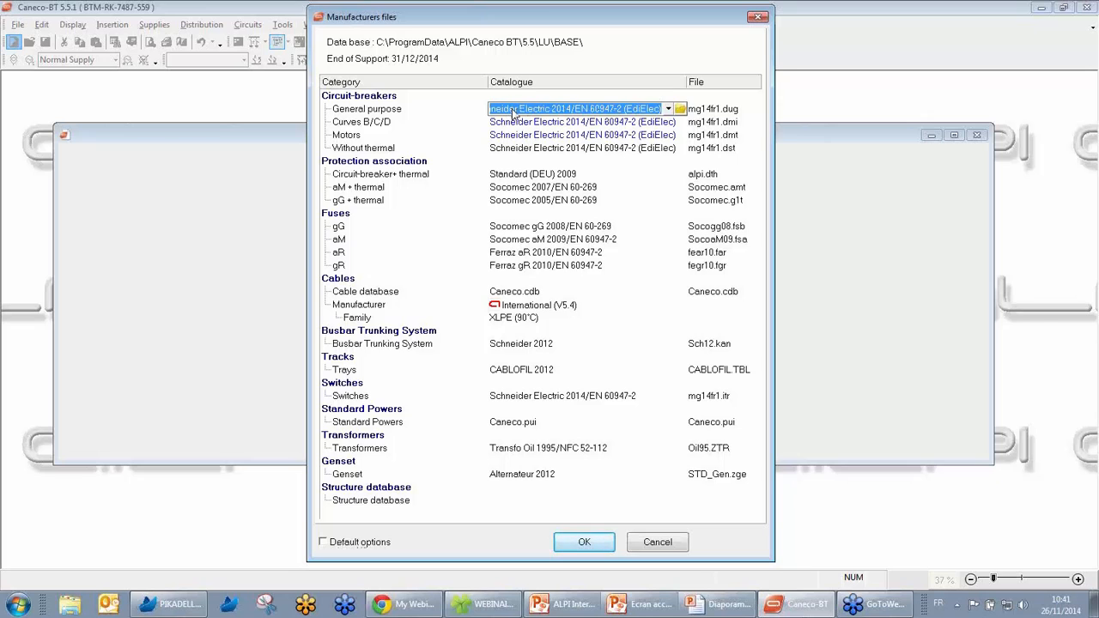
click(680, 110)
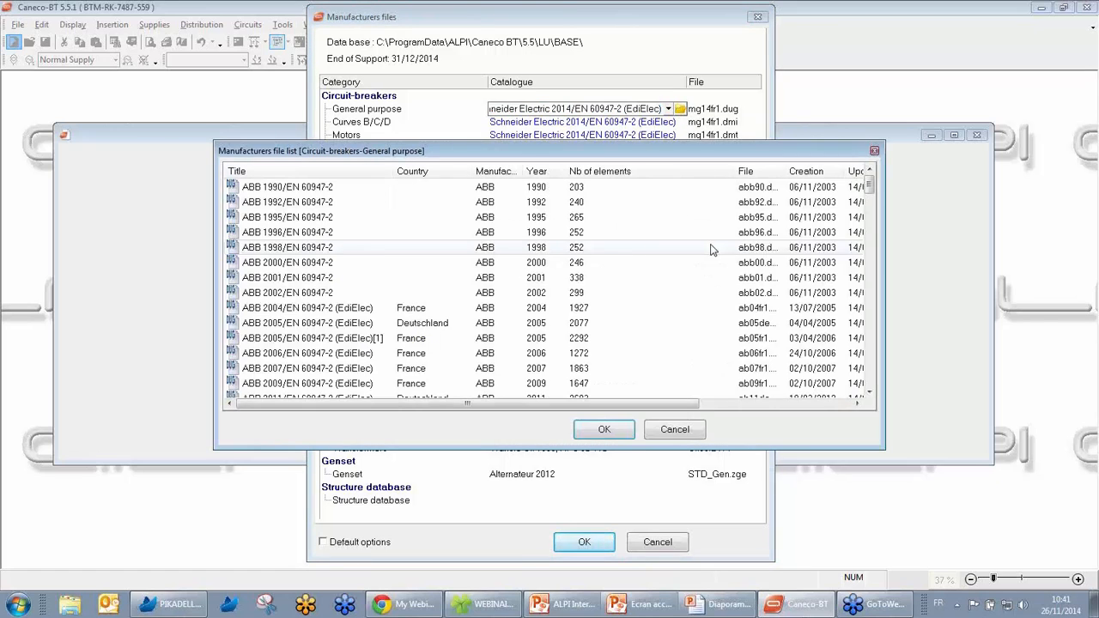
drag(876, 448, 975, 579)
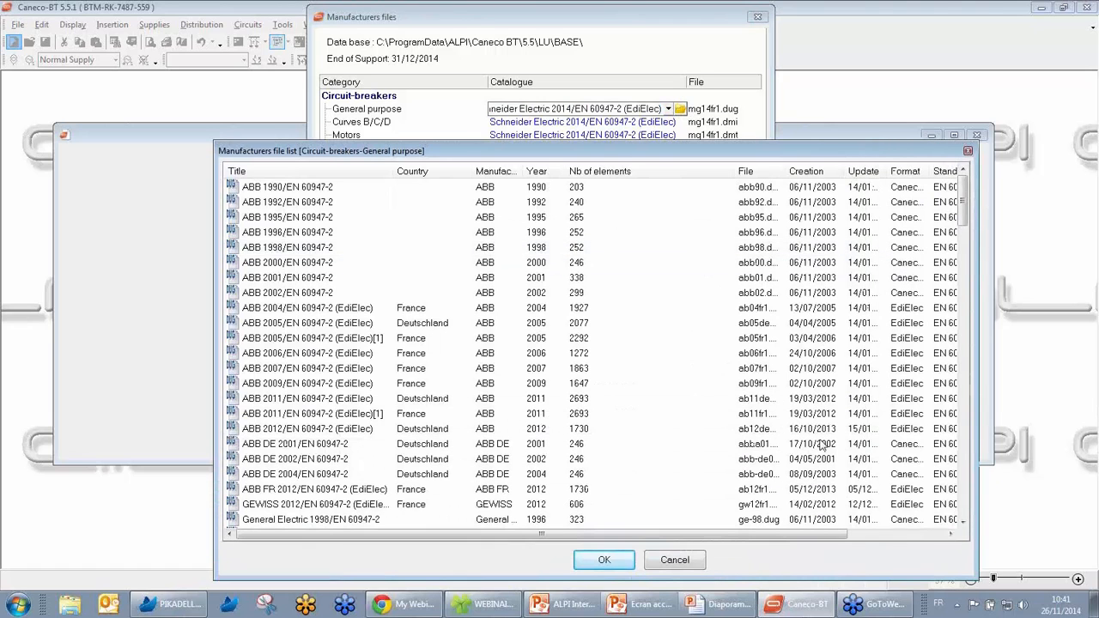
drag(217, 139, 118, 40)
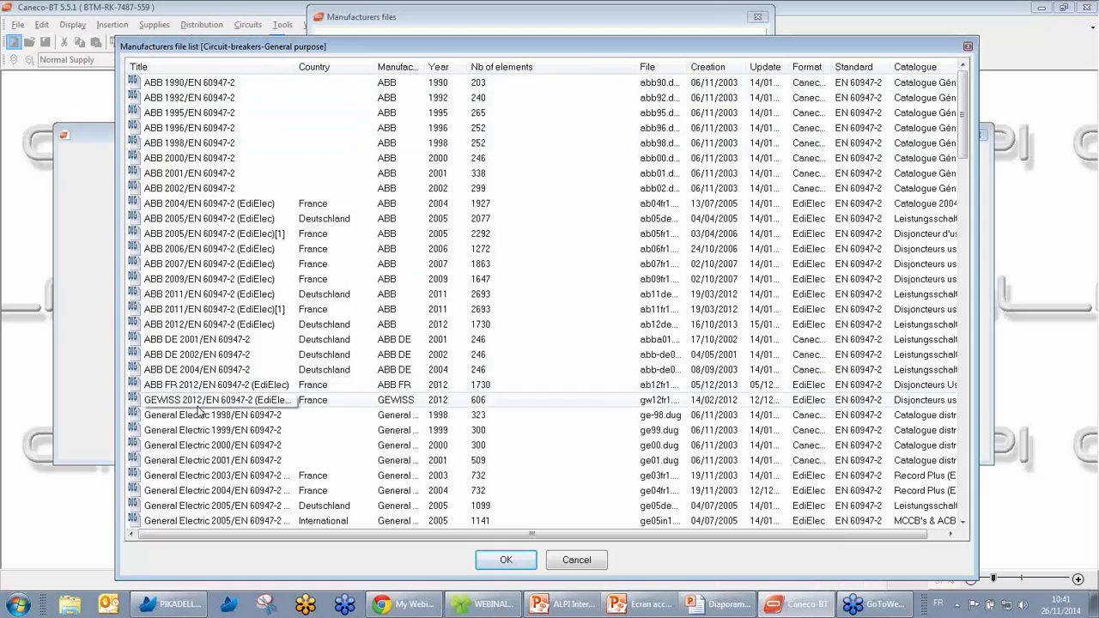
Choose the French Schneider Electric 2014/EN 60947-2 catalogue for the general-purpose circuit-breakers
scroll(199, 411, down, 6)
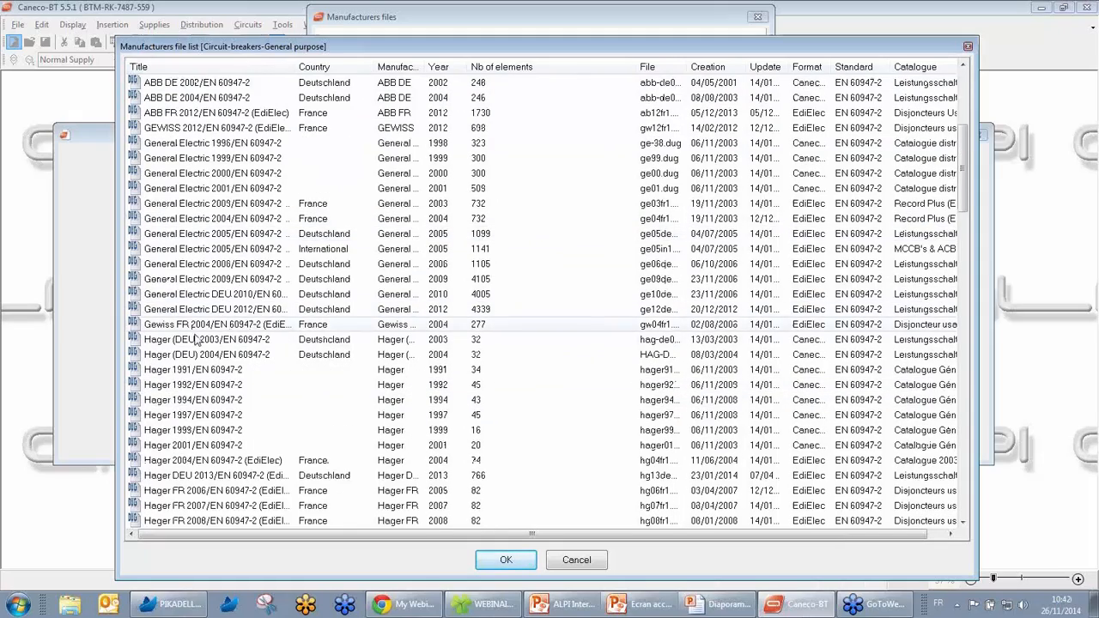
scroll(196, 341, down, 8)
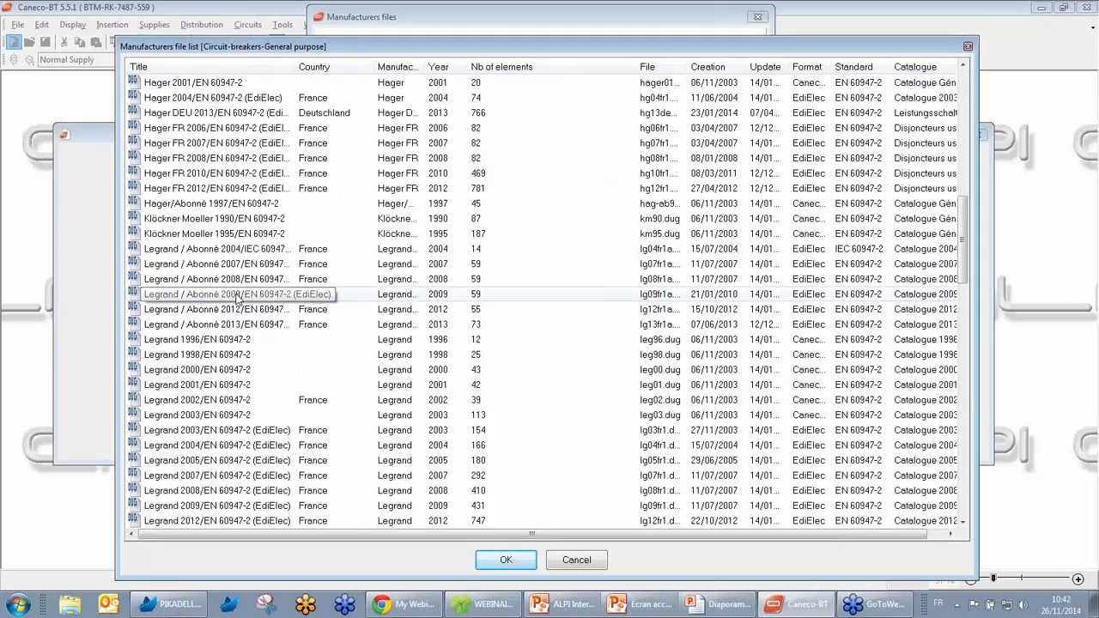
scroll(237, 297, down, 10)
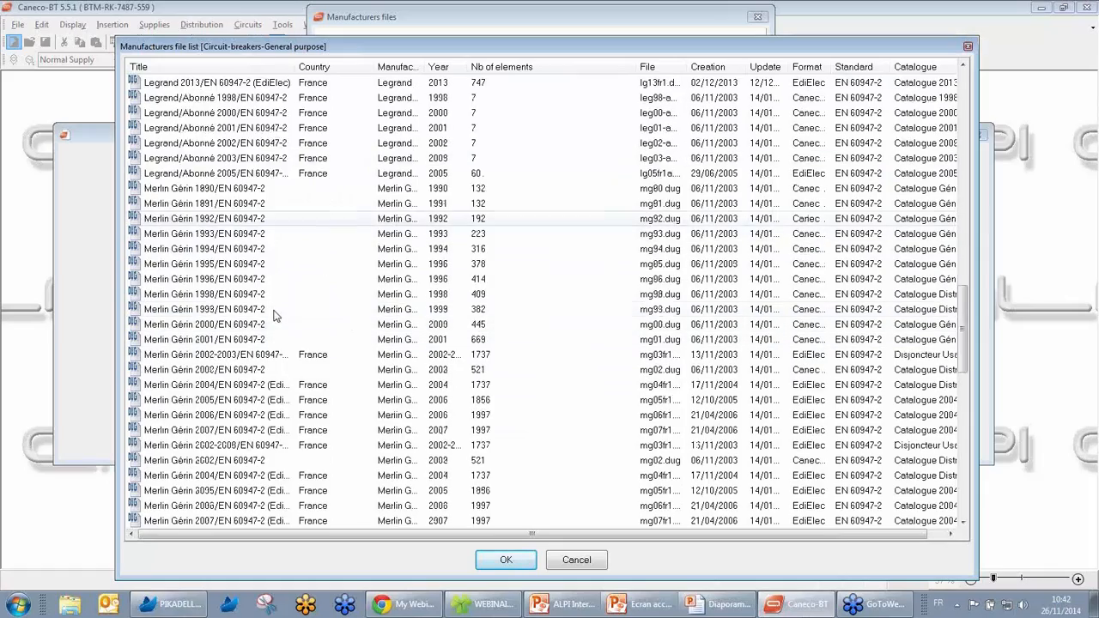
scroll(275, 315, down, 12)
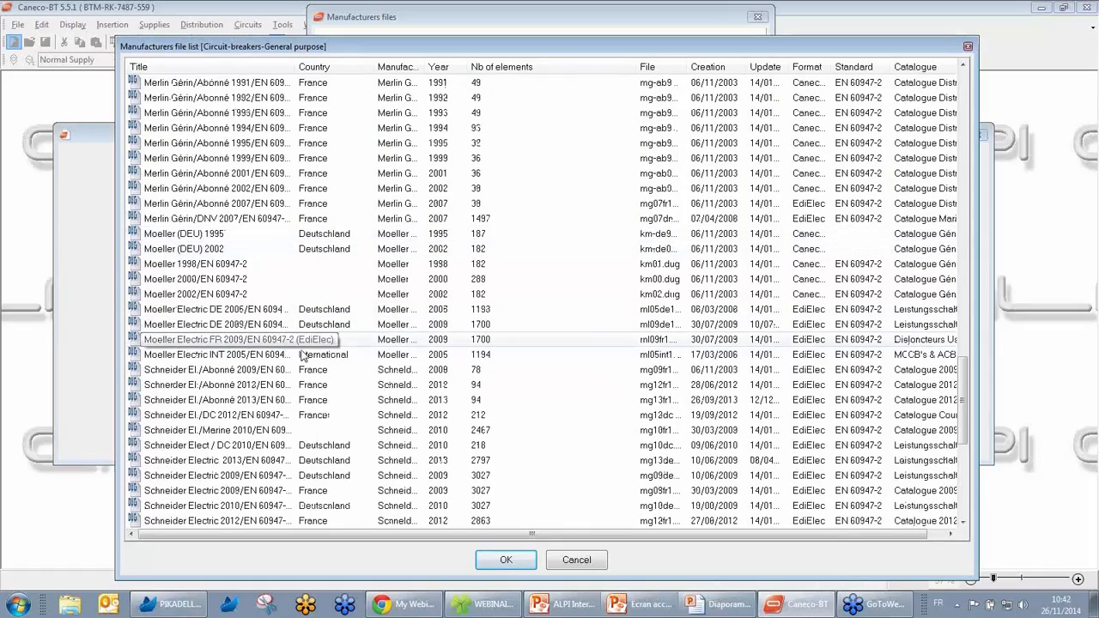
scroll(292, 369, down, 4)
click(363, 370)
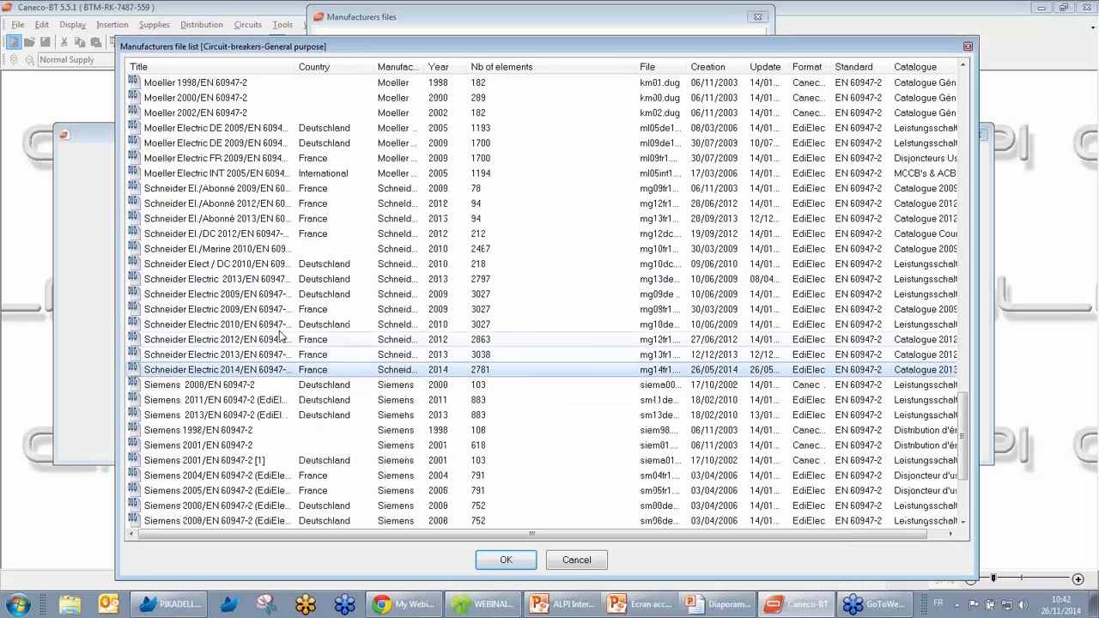
scroll(281, 337, down, 4)
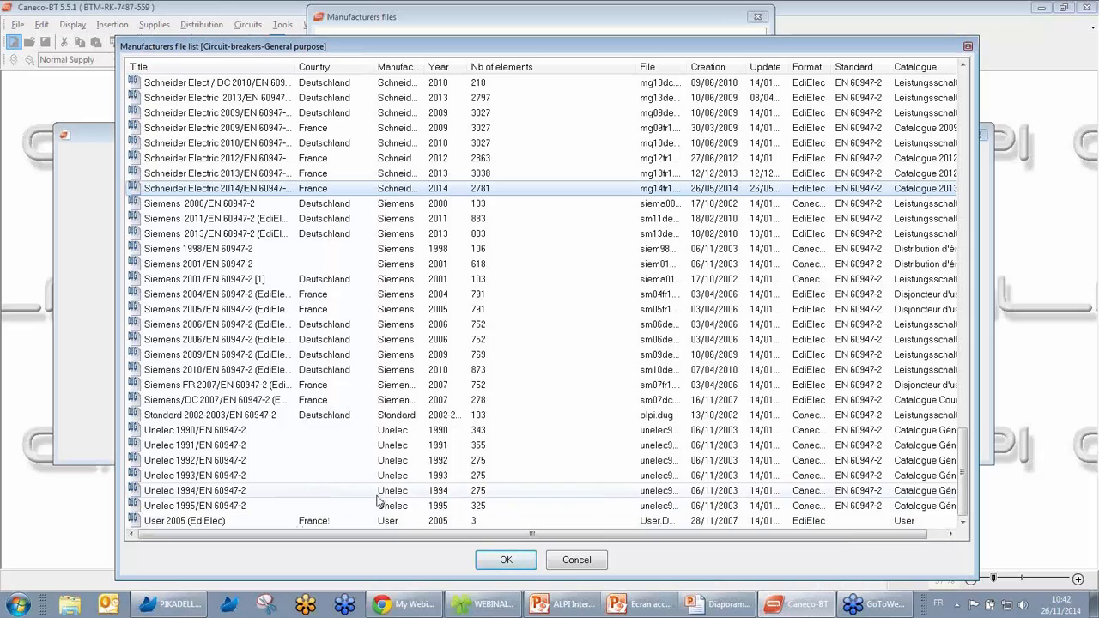
click(505, 563)
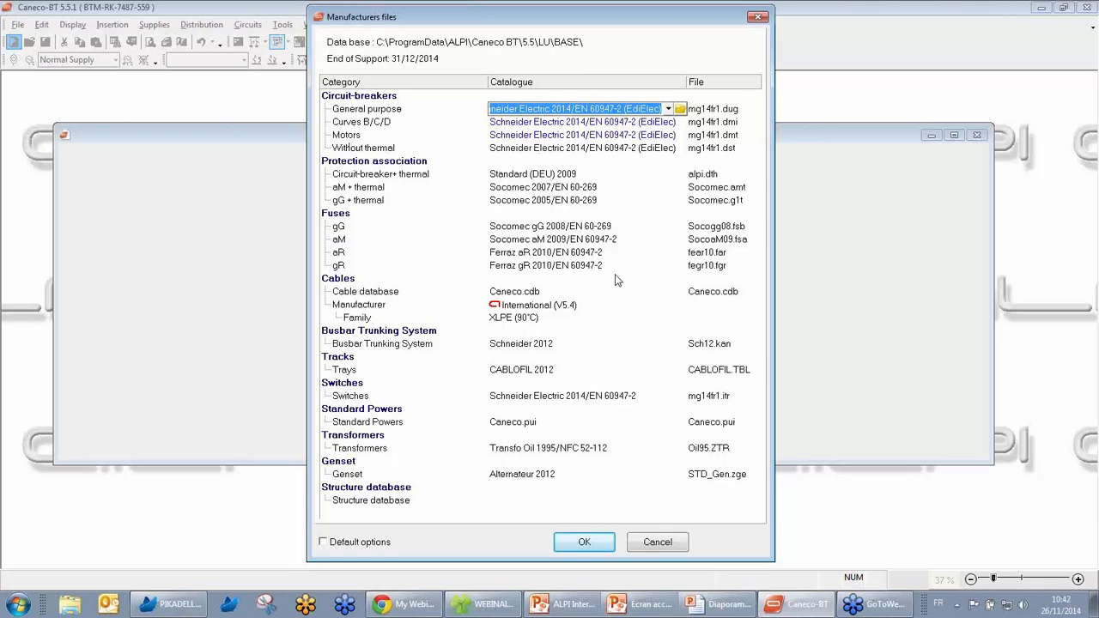
Examine the available cable manufacturers and the cable families offered under International (V5.4)
click(533, 293)
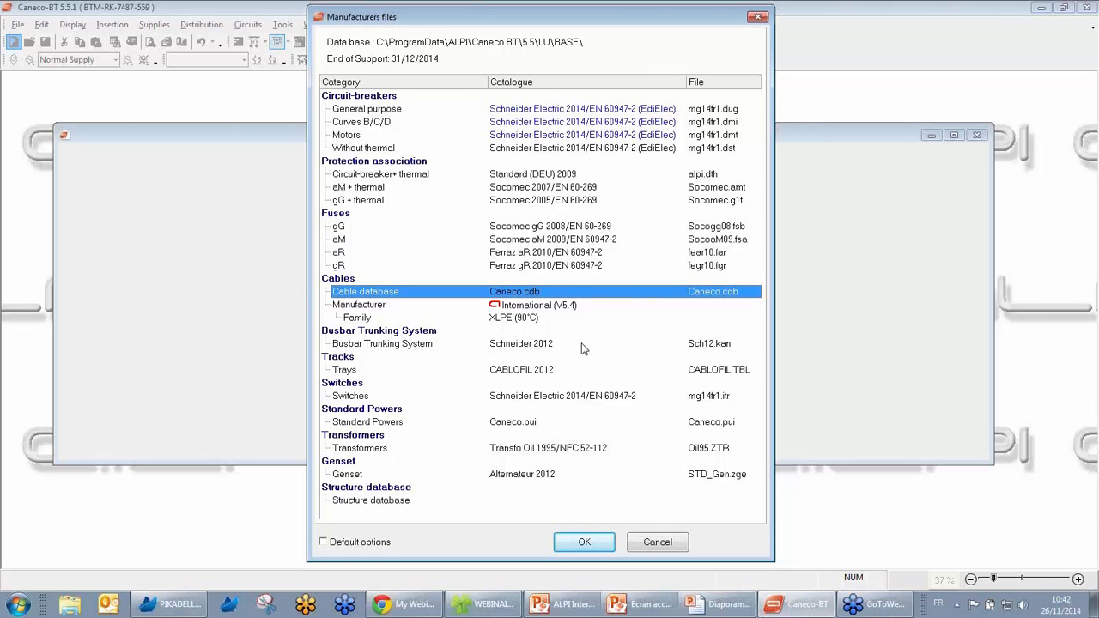
click(546, 310)
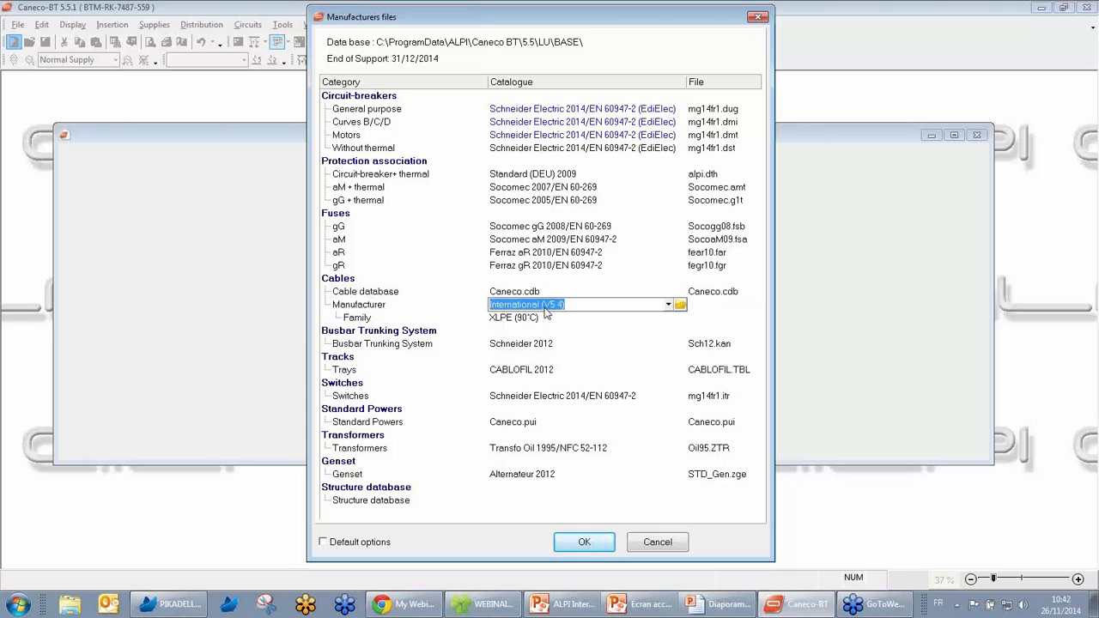
click(669, 307)
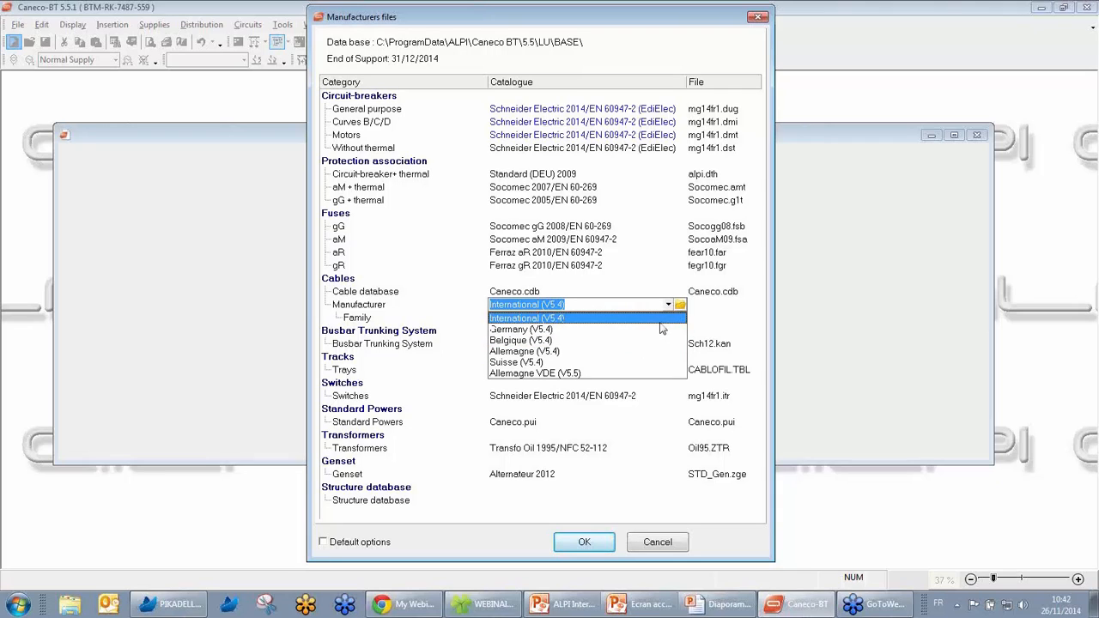
click(667, 306)
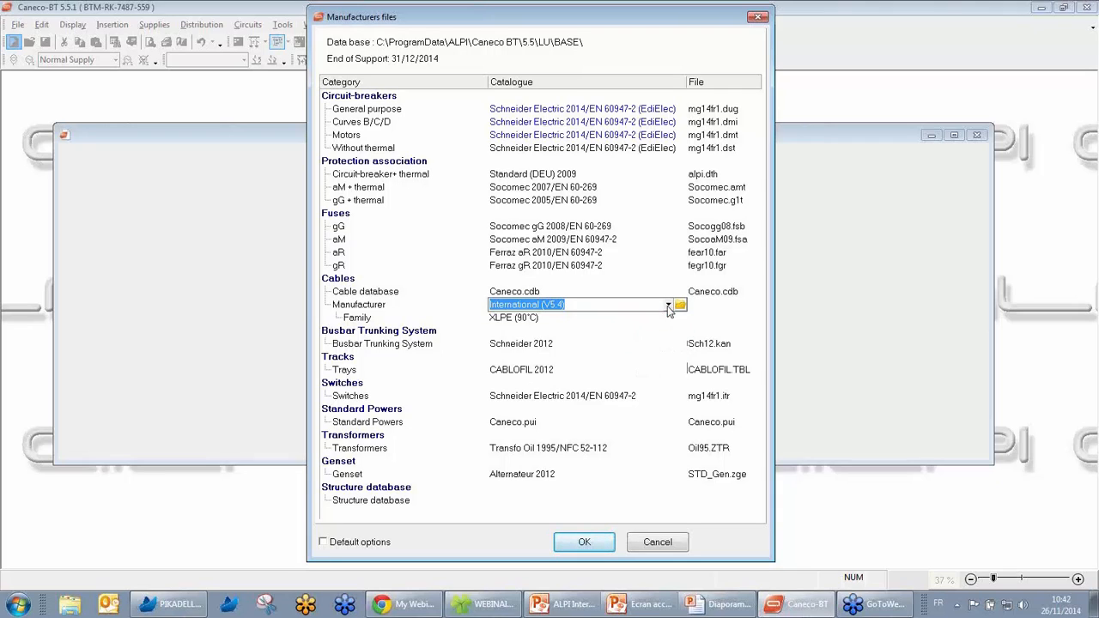
click(583, 319)
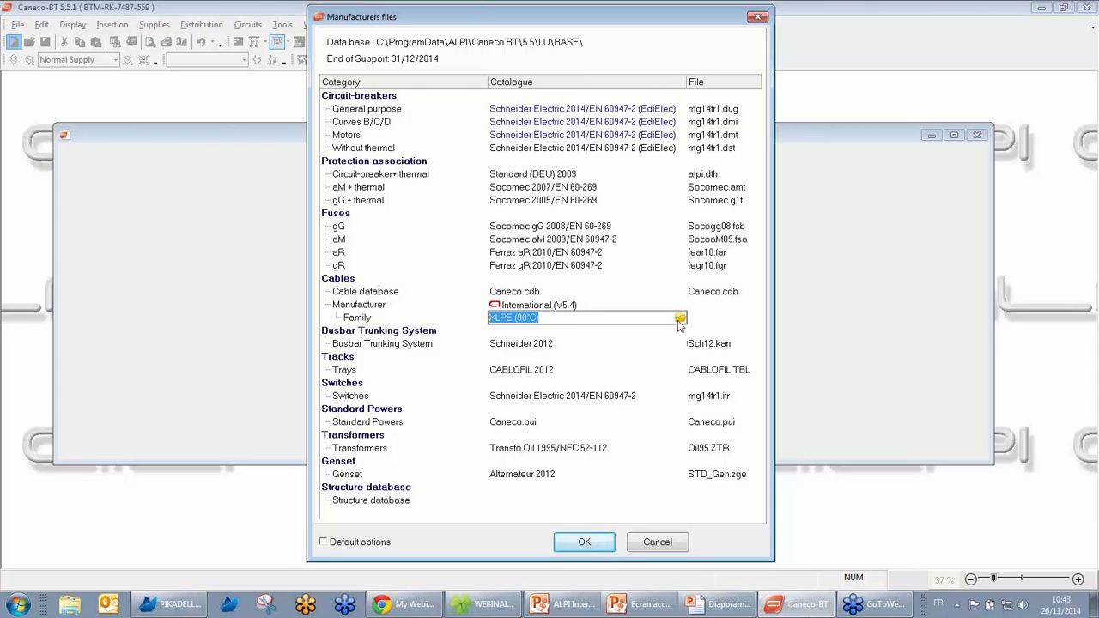
click(680, 319)
mouse_move(684, 351)
mouse_down()
mouse_move(684, 381)
mouse_move(681, 343)
mouse_up()
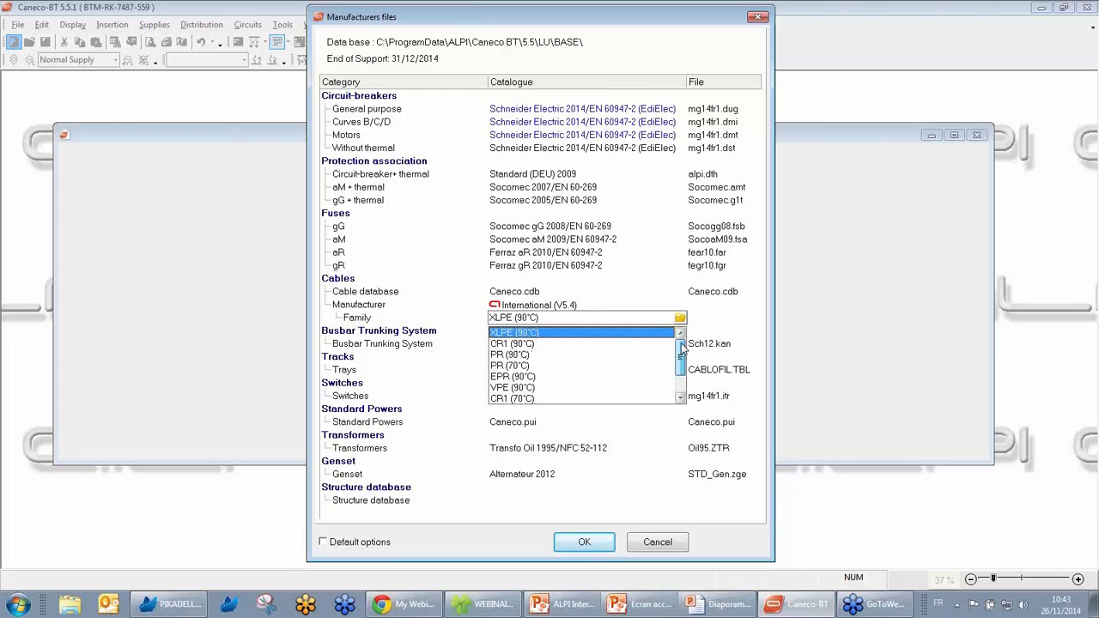
click(645, 309)
click(645, 308)
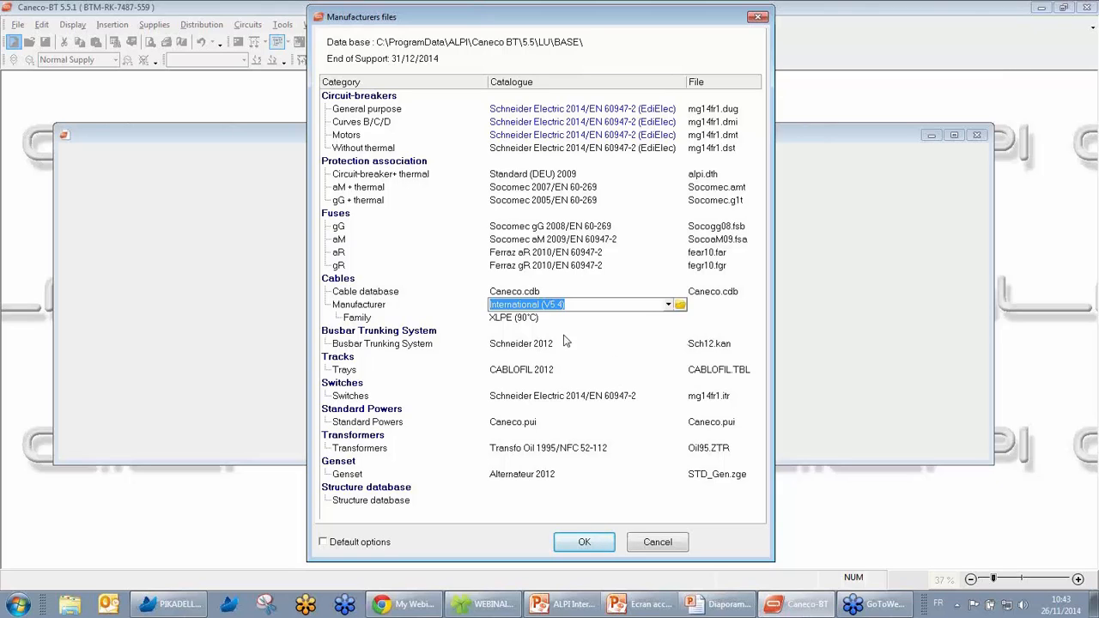
Set the cable manufacturer to Suisse (V5.4) and accept the manufacturers files for the project
click(670, 305)
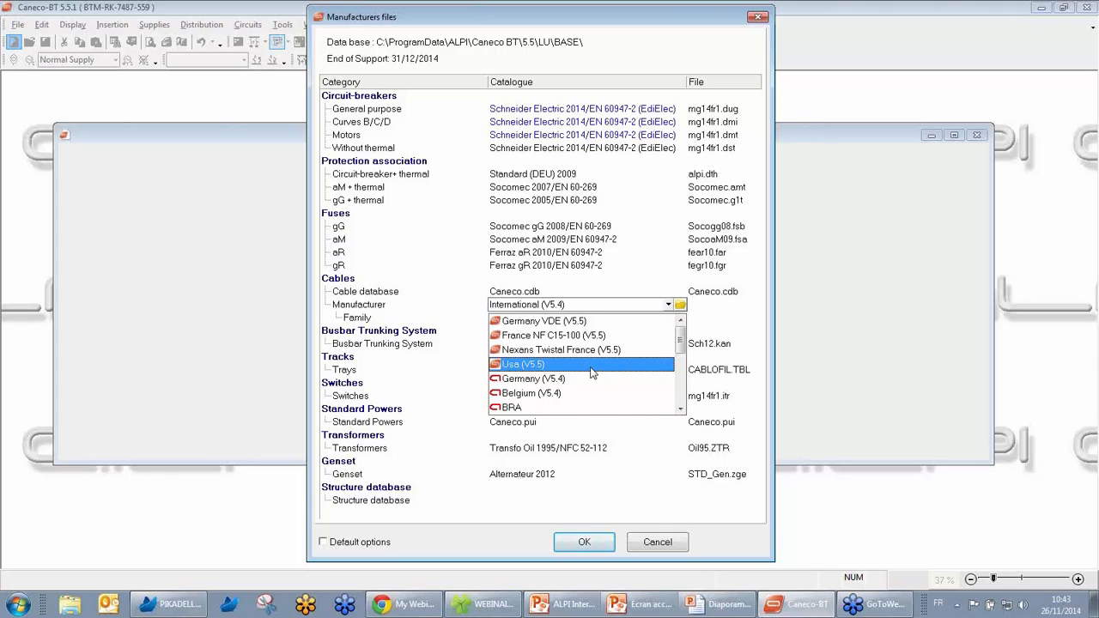
click(670, 305)
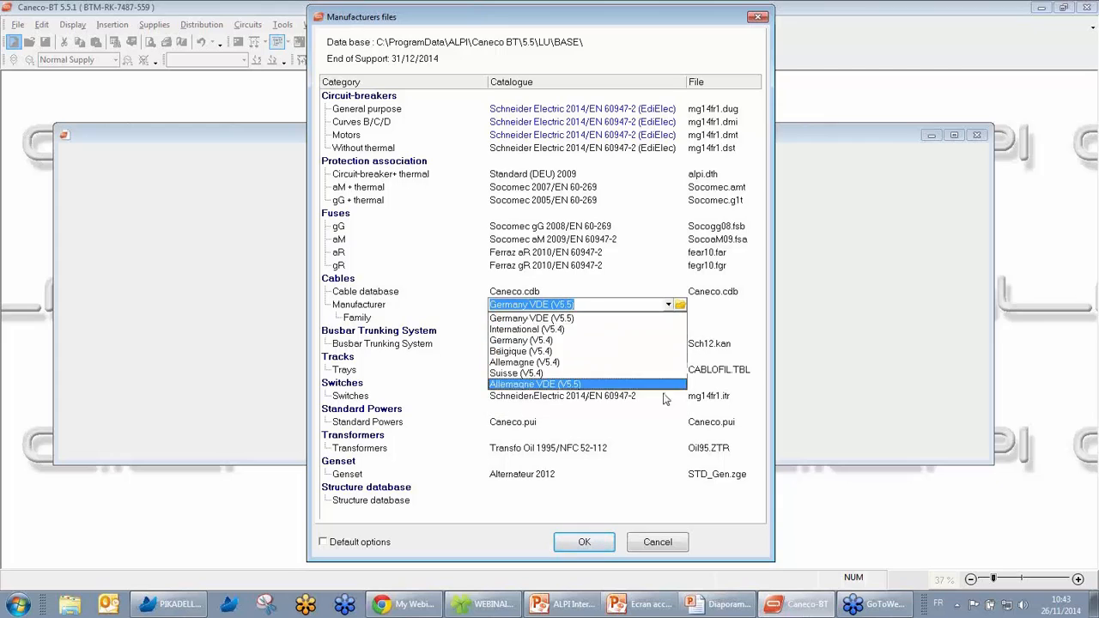
click(612, 462)
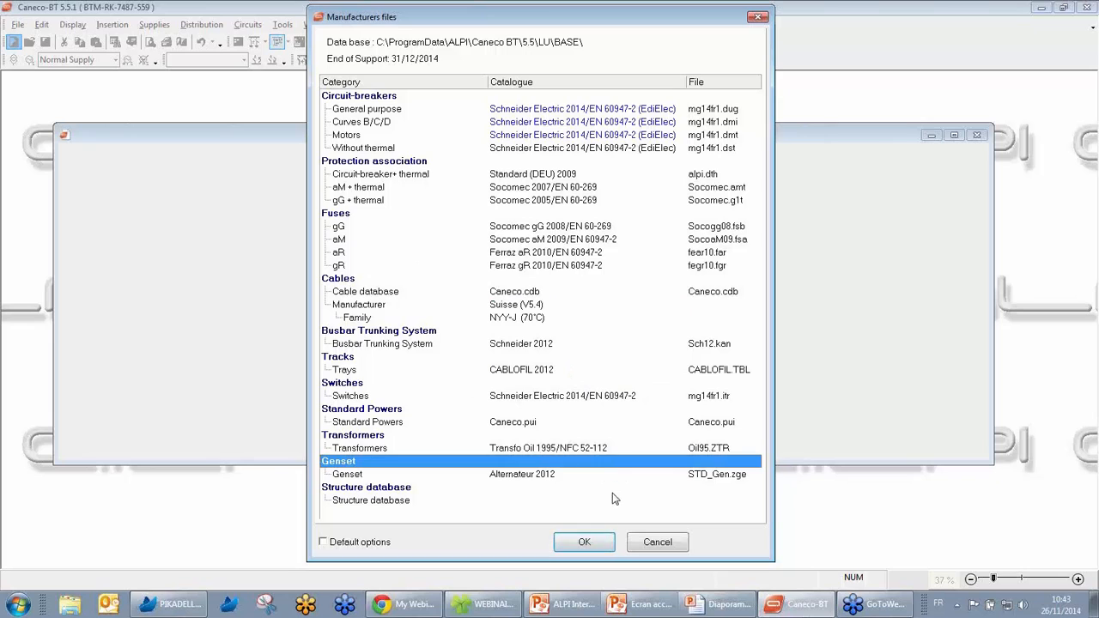
click(593, 546)
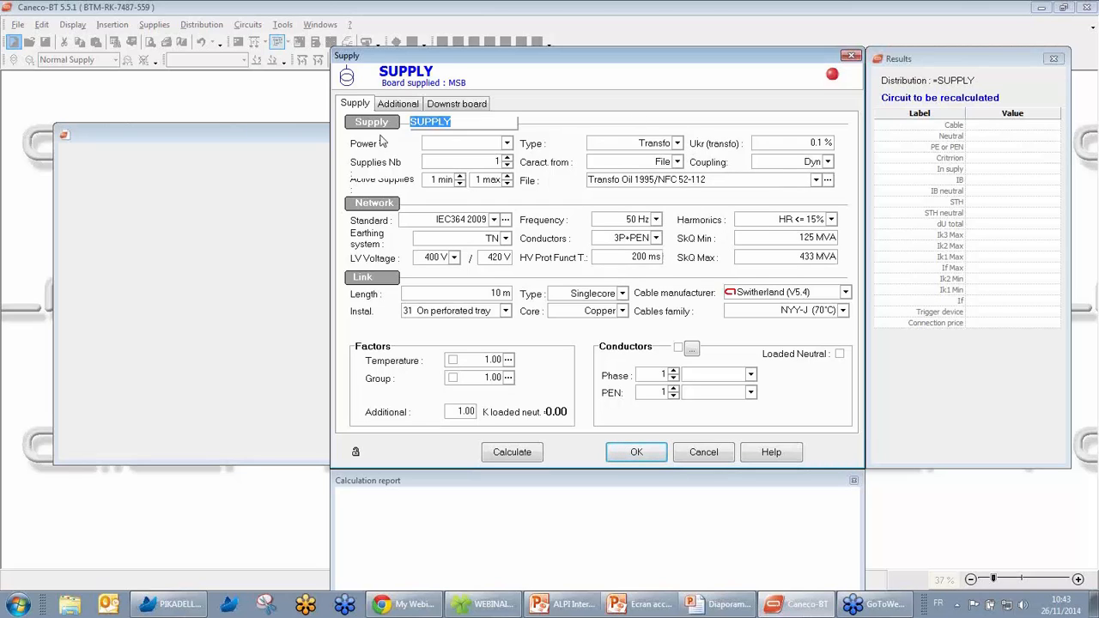
Check the available supply types, keep Transfo, and set the supply power to 630 kVA
click(678, 144)
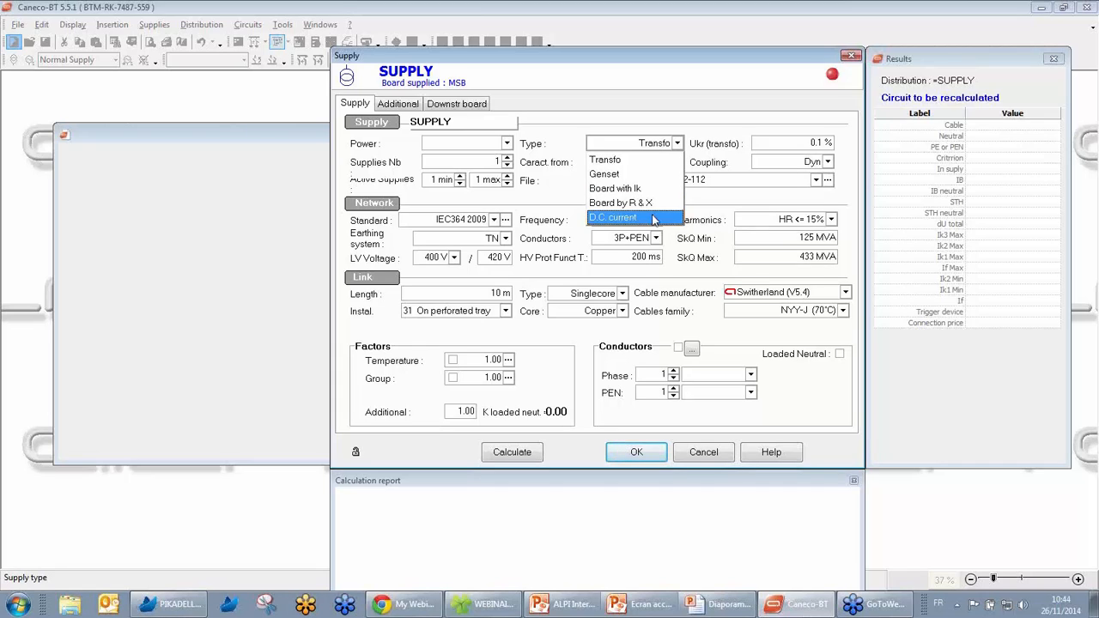
click(566, 138)
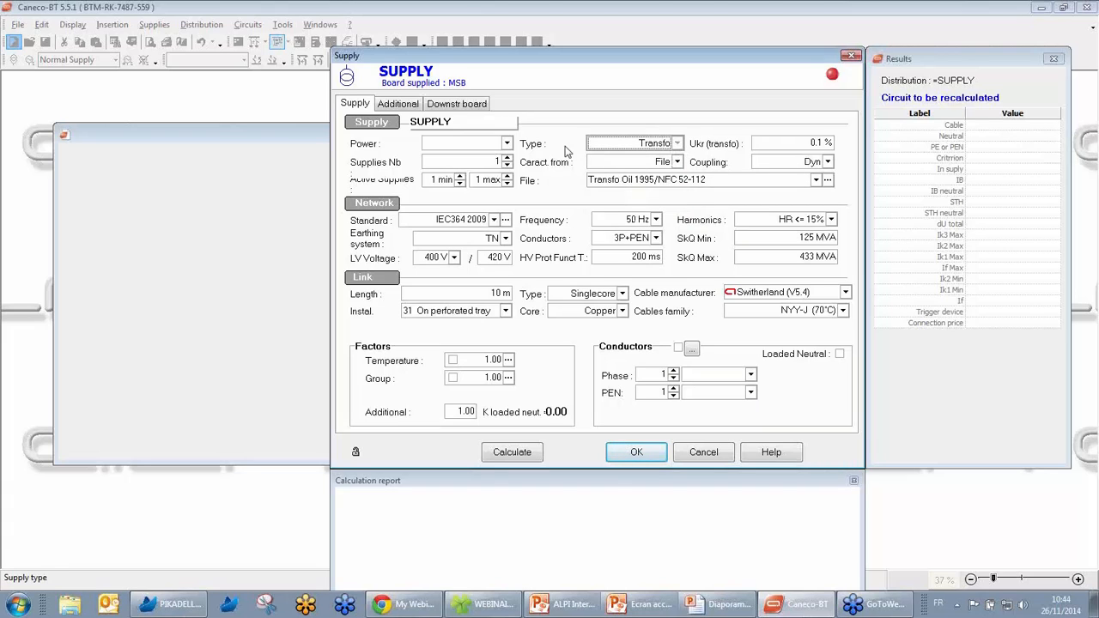
click(507, 144)
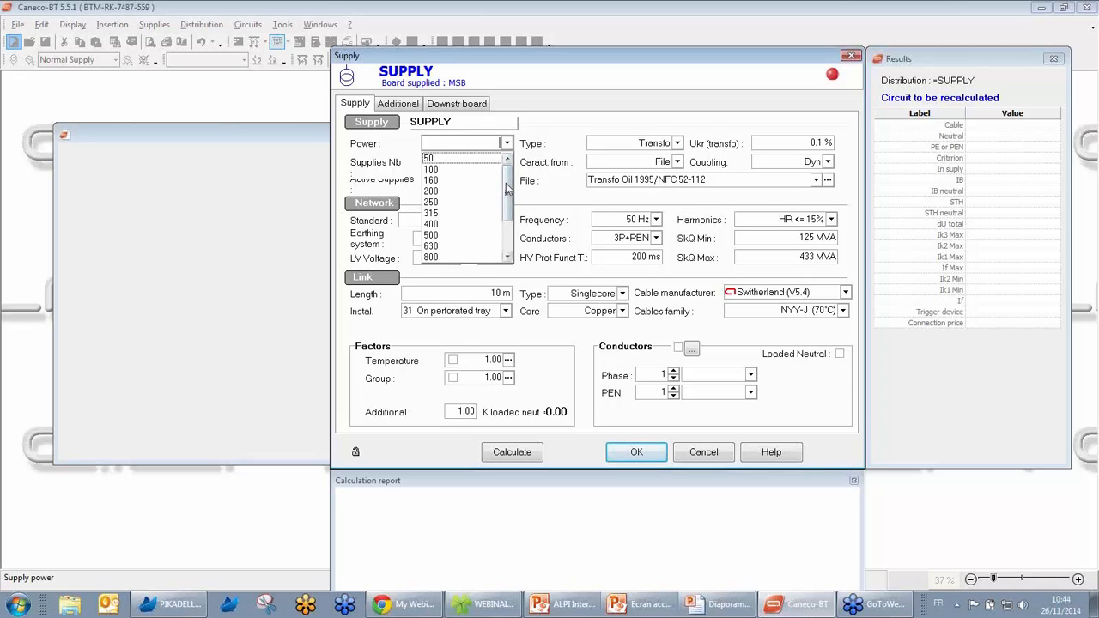
drag(509, 185, 510, 222)
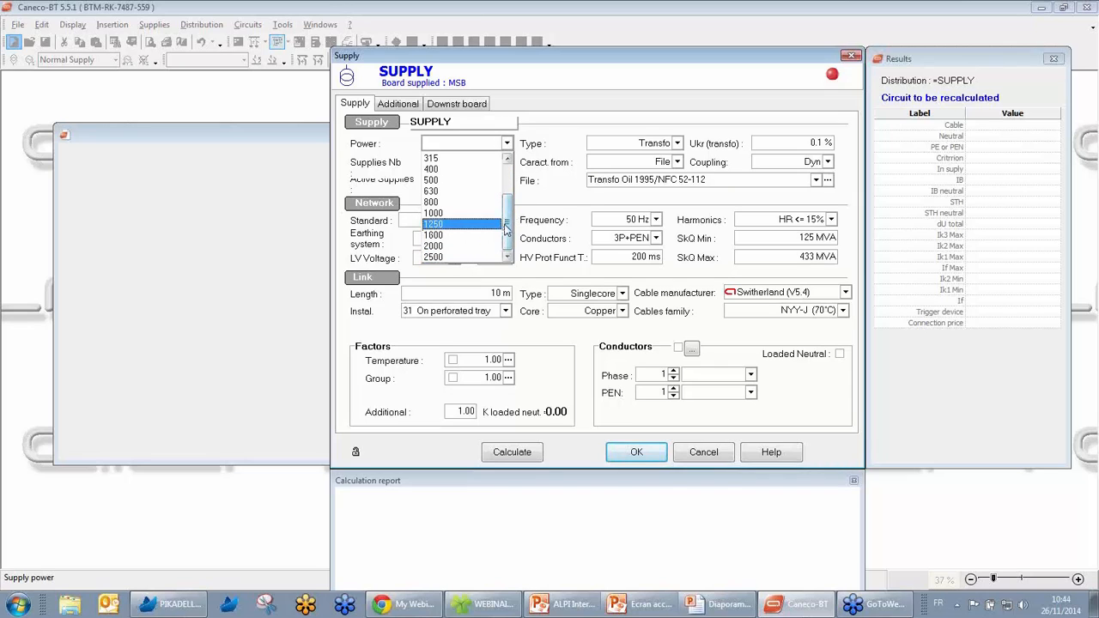
scroll(480, 220, up, 1)
click(479, 214)
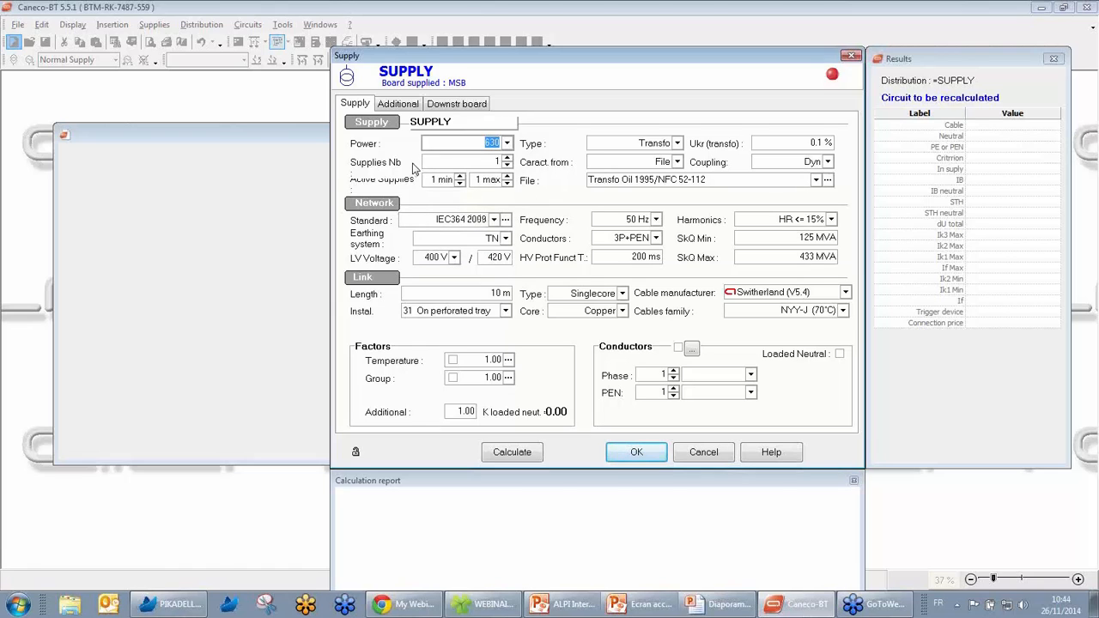
Set the number of supplies to 6 and the maximum number of active supplies to 2
click(509, 159)
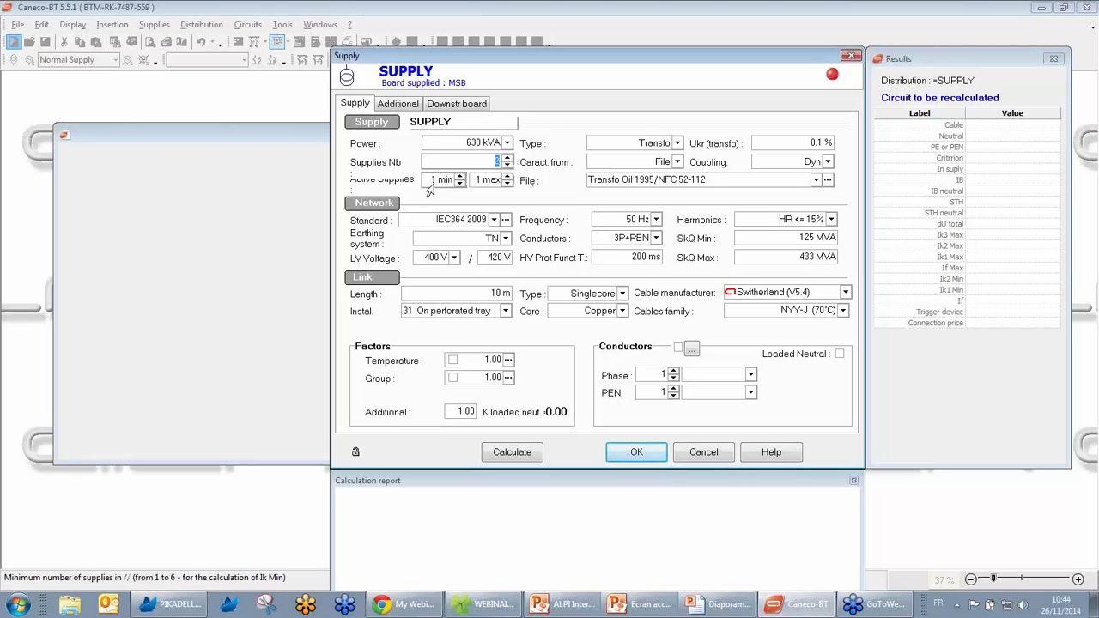
click(508, 176)
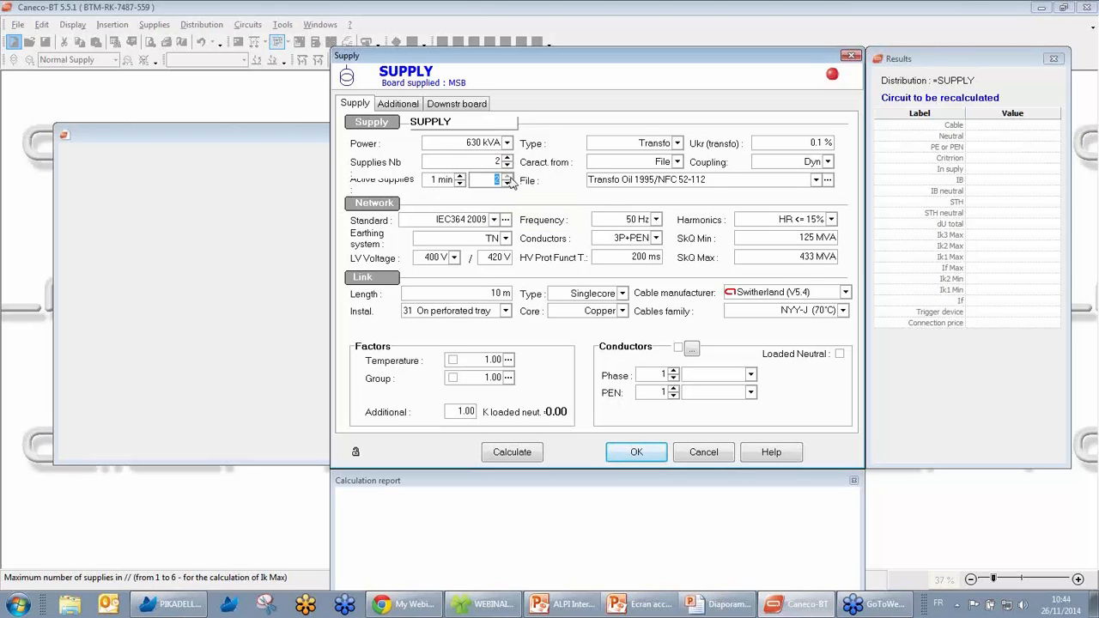
click(507, 176)
click(508, 176)
click(509, 184)
click(510, 184)
click(509, 184)
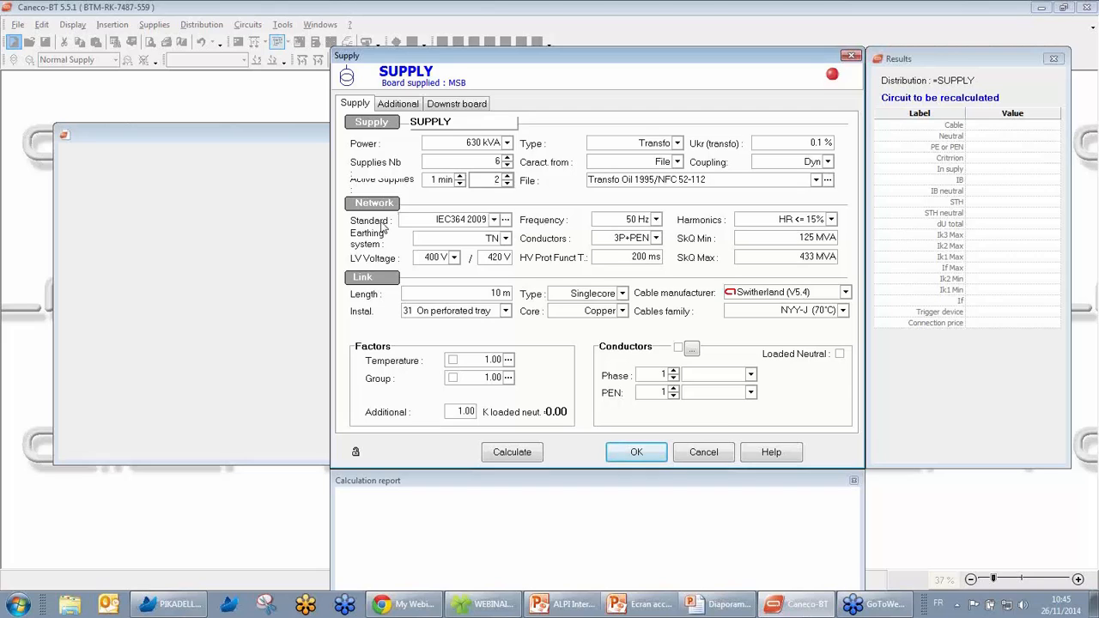
Examine the list of calculation standards for the network, keeping IEC364 2009
click(506, 221)
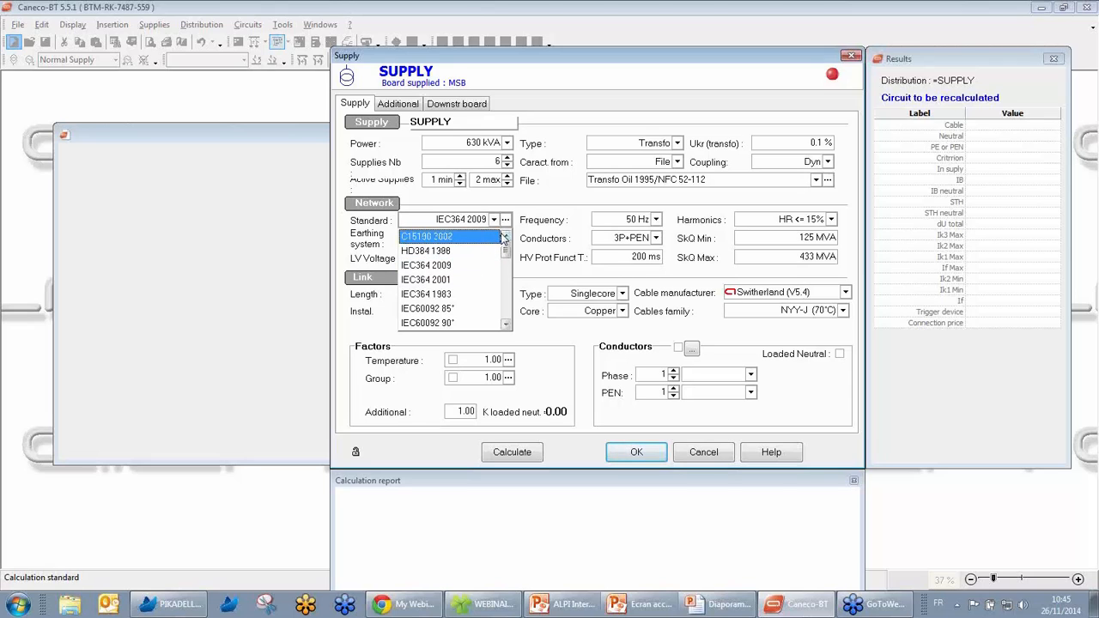
drag(506, 249, 508, 316)
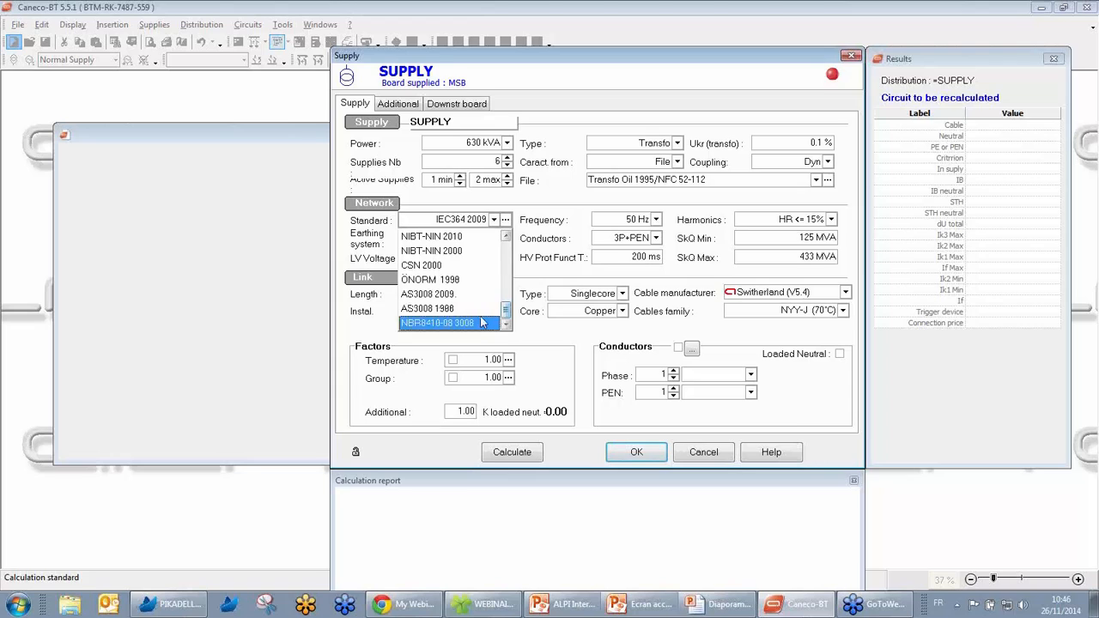
click(529, 218)
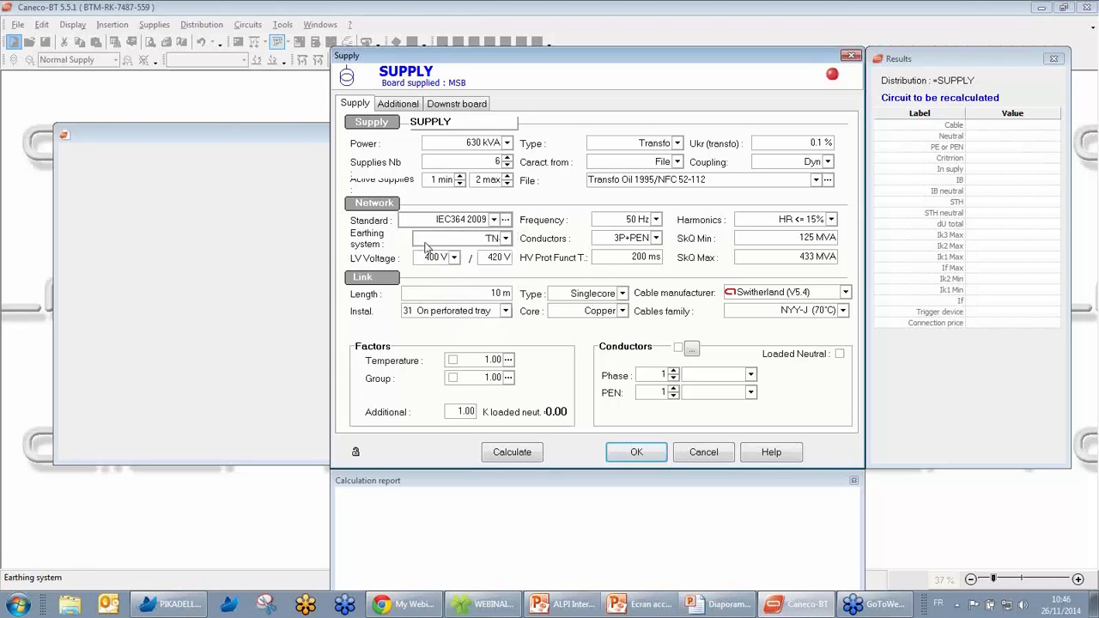
Check the available earthing systems, conductor arrangements and LV voltages of the network, keeping TN, 3P+PEN and 400 V
click(506, 240)
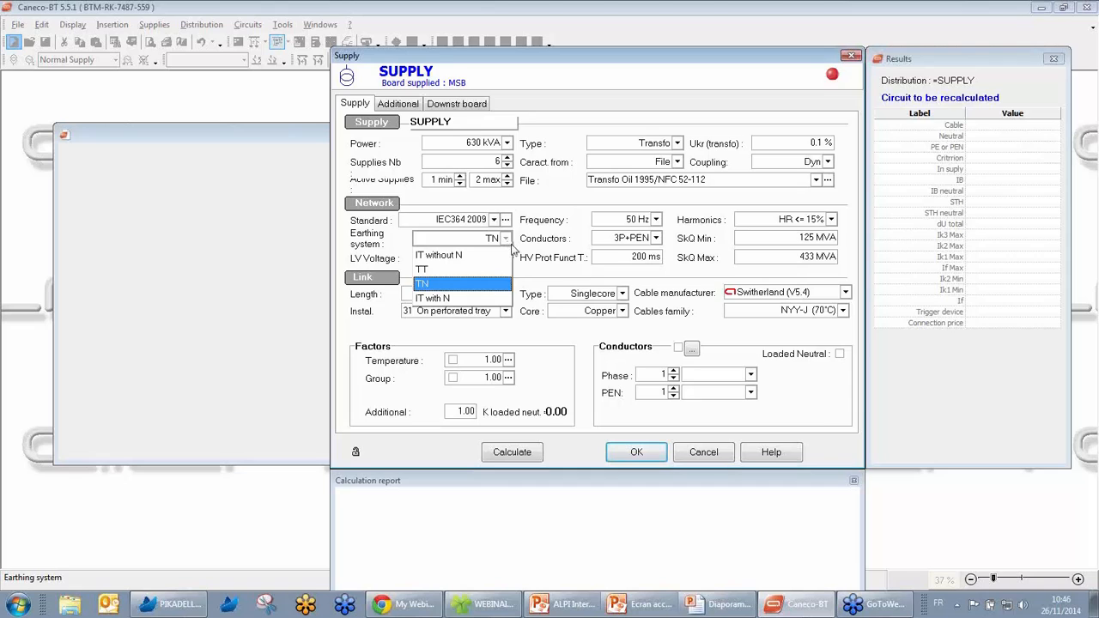
click(521, 247)
click(655, 237)
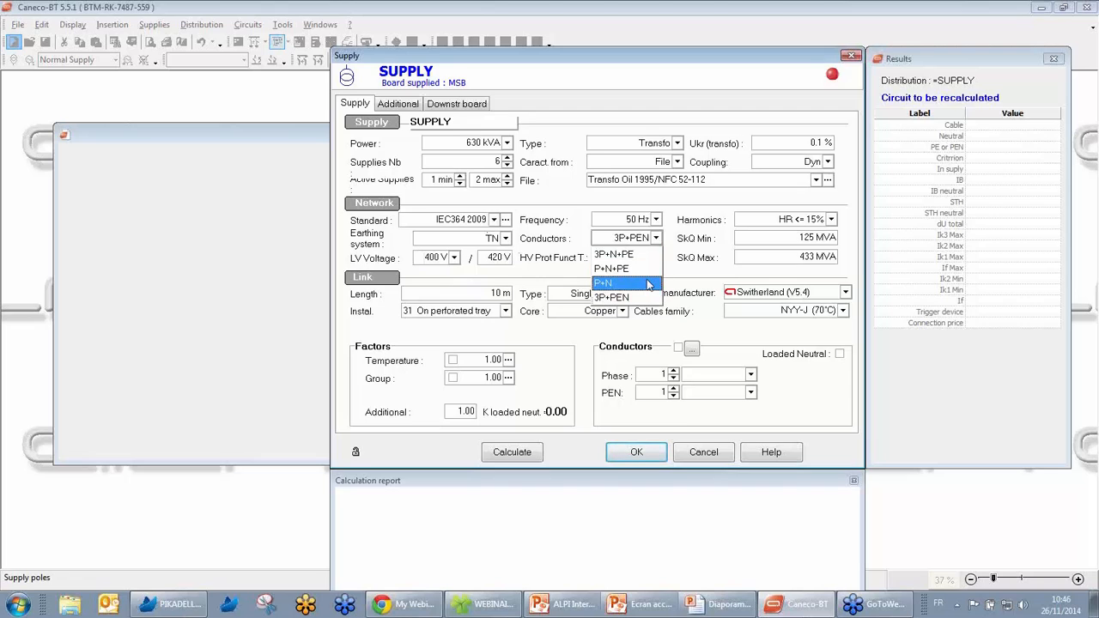
click(541, 277)
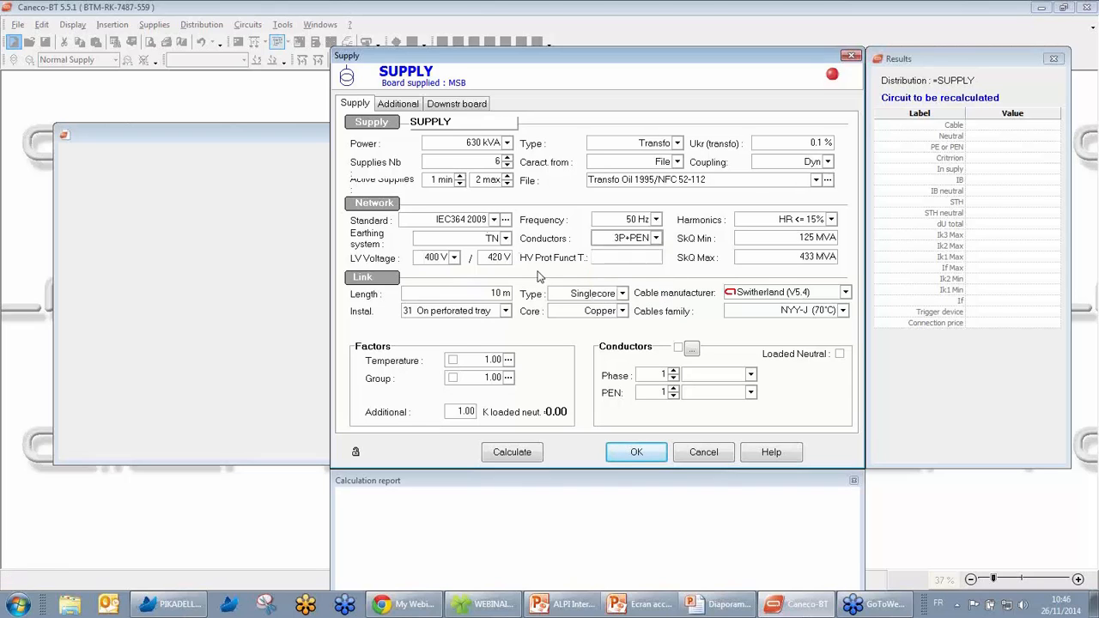
click(457, 260)
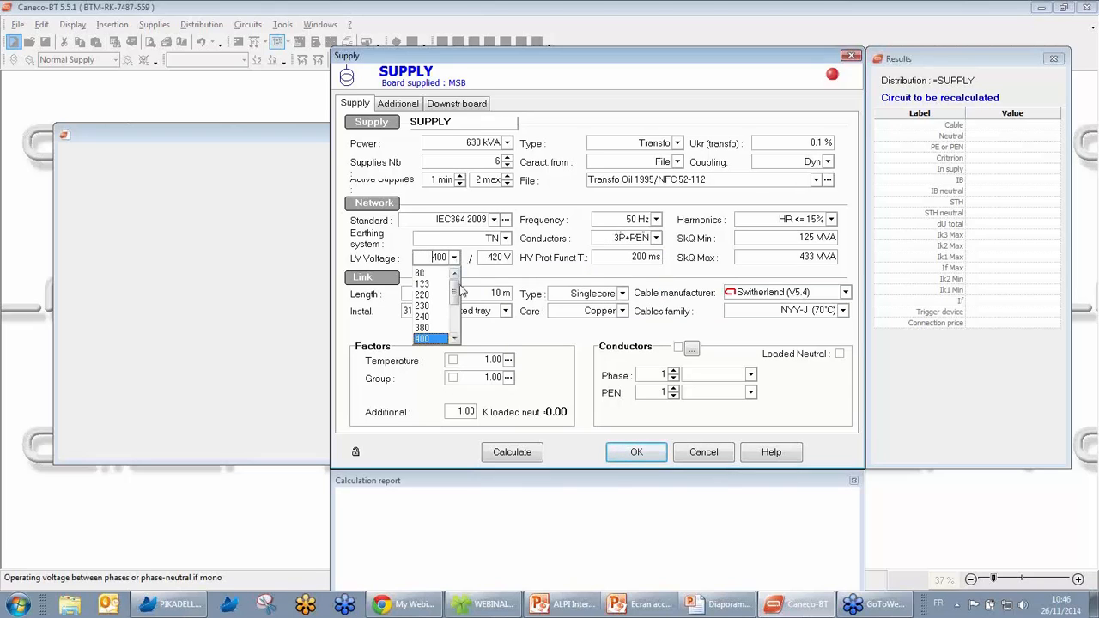
mouse_move(457, 294)
mouse_down()
mouse_move(454, 331)
mouse_move(456, 289)
mouse_up()
click(484, 281)
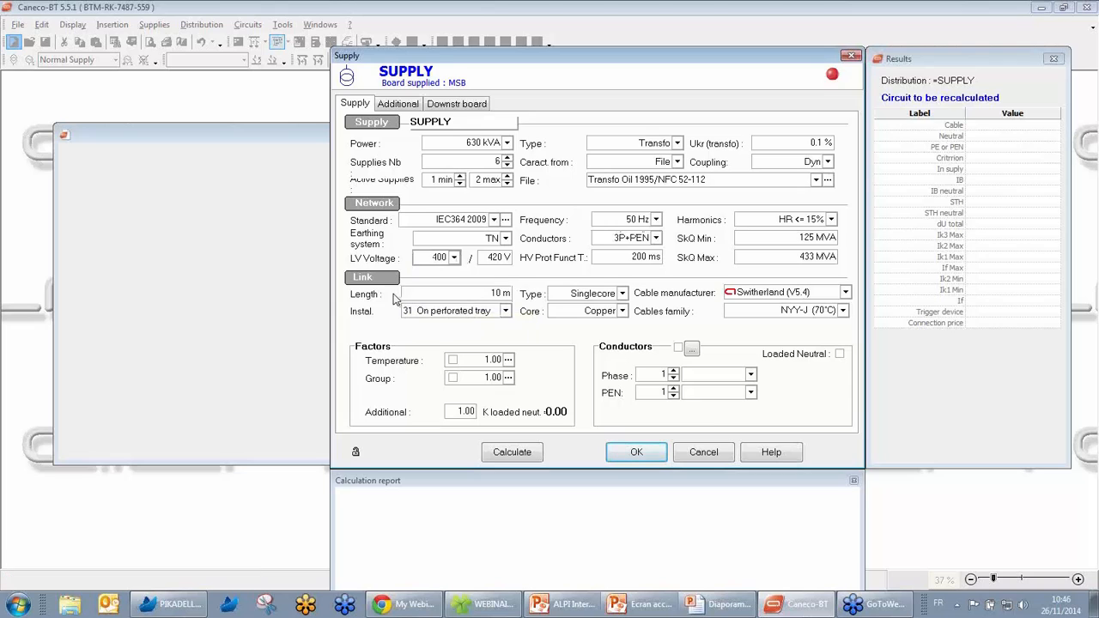
Check the link's length setting and the available installation methods, keeping 31 On perforated tray
click(440, 300)
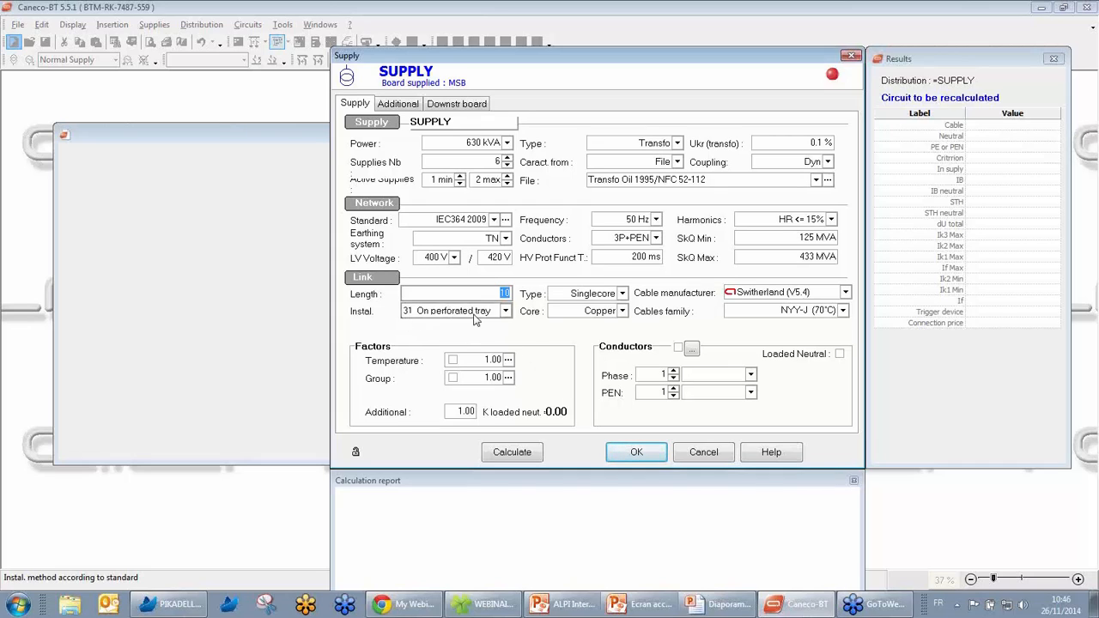
click(506, 311)
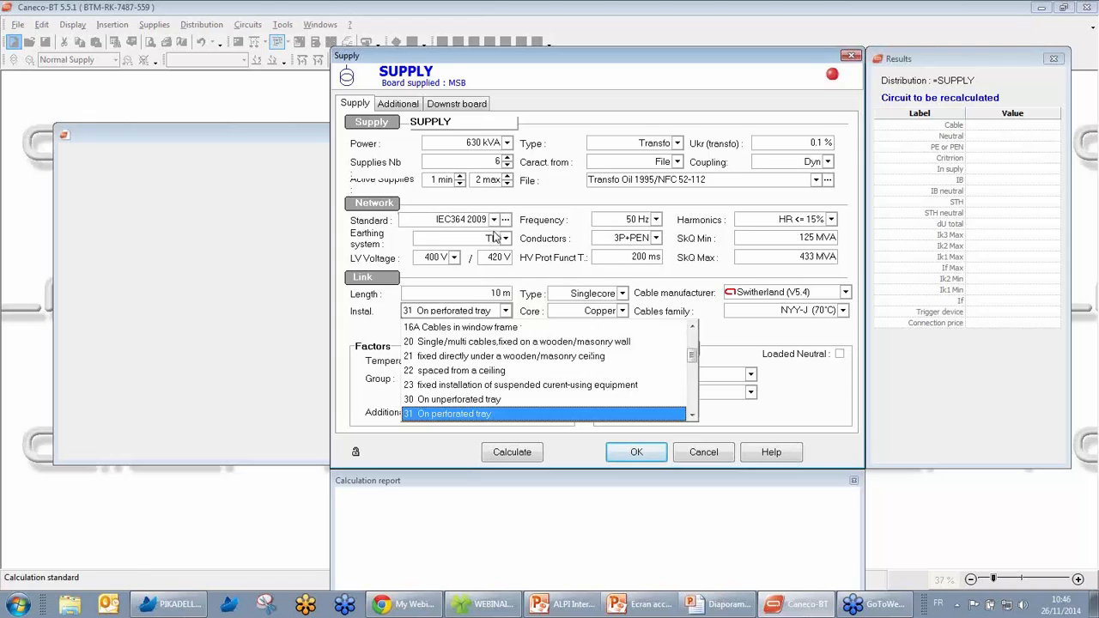
click(507, 312)
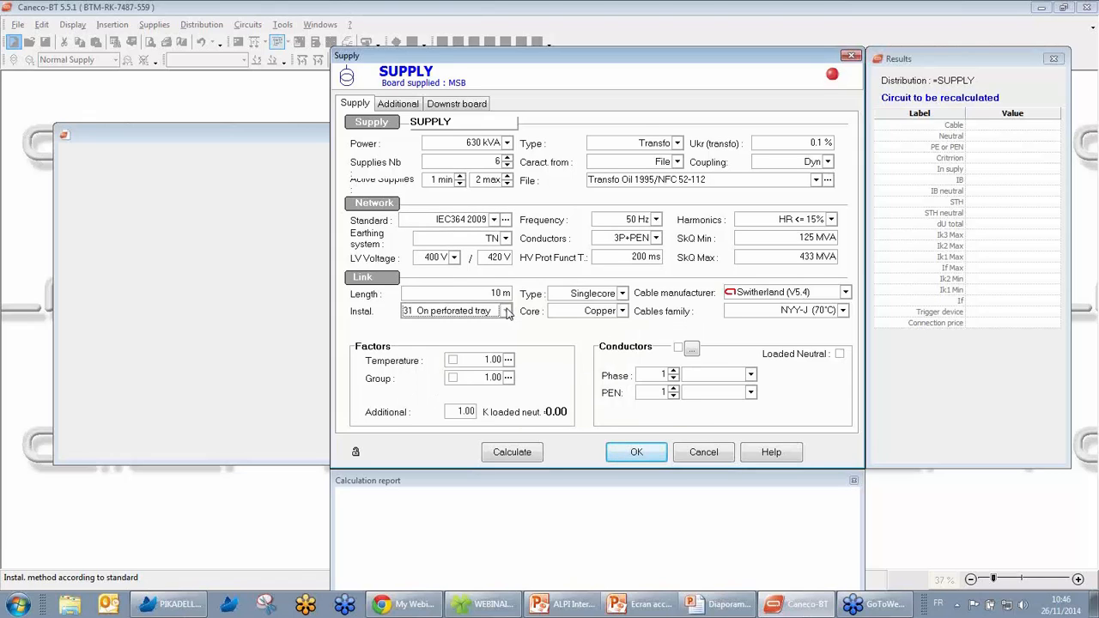
Try the BB Trunk. Syst link type and examine the busbar trunking manufacturers file list, keeping Schneider 2012
click(622, 294)
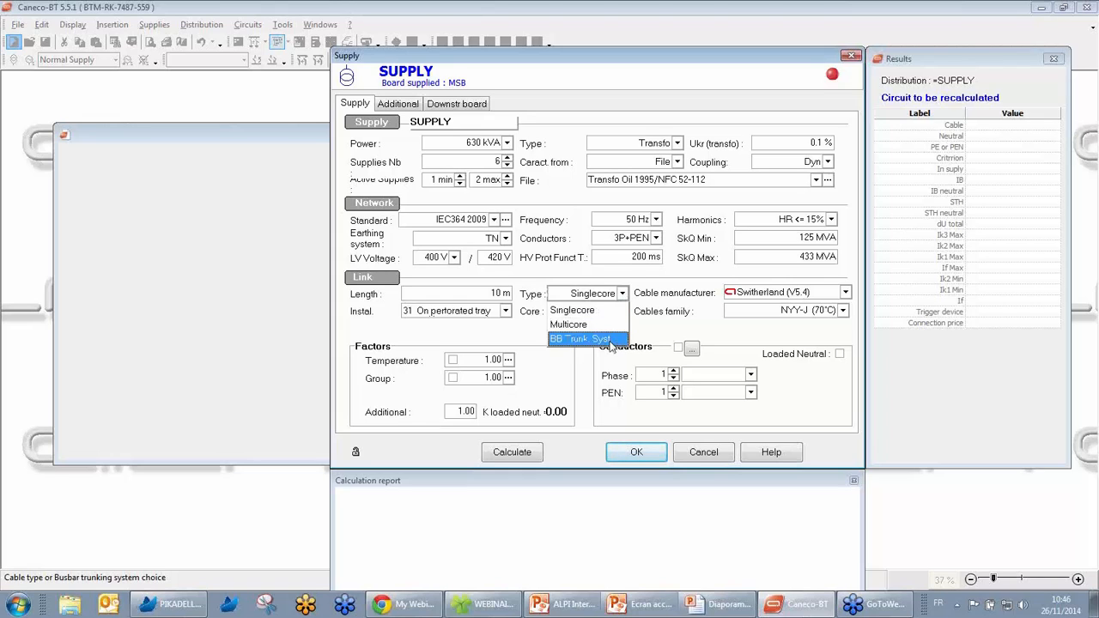
click(611, 341)
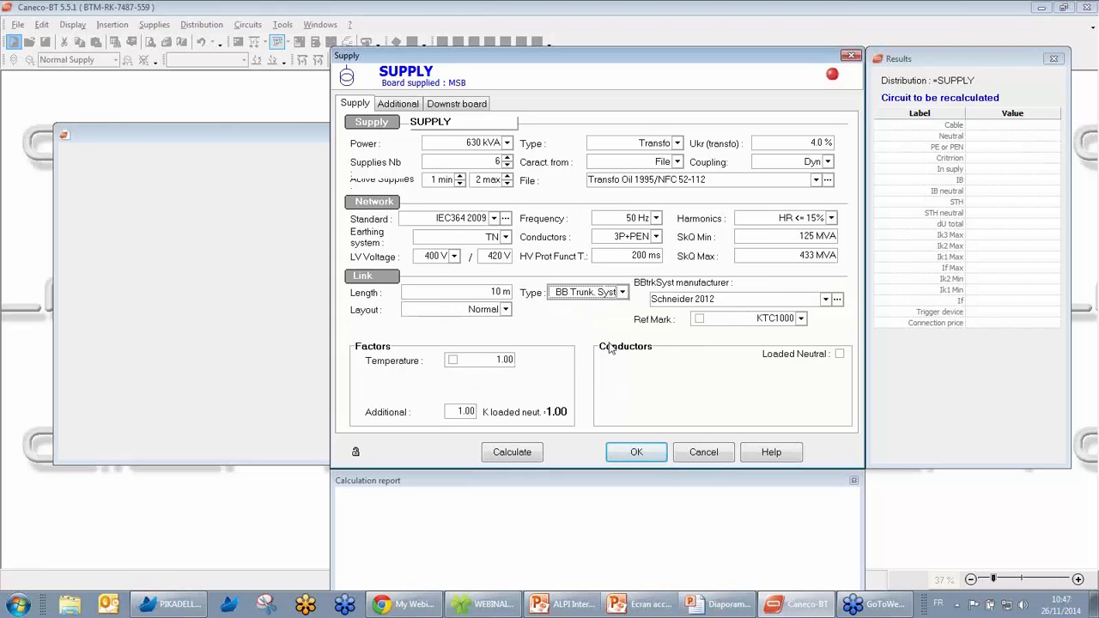
click(825, 302)
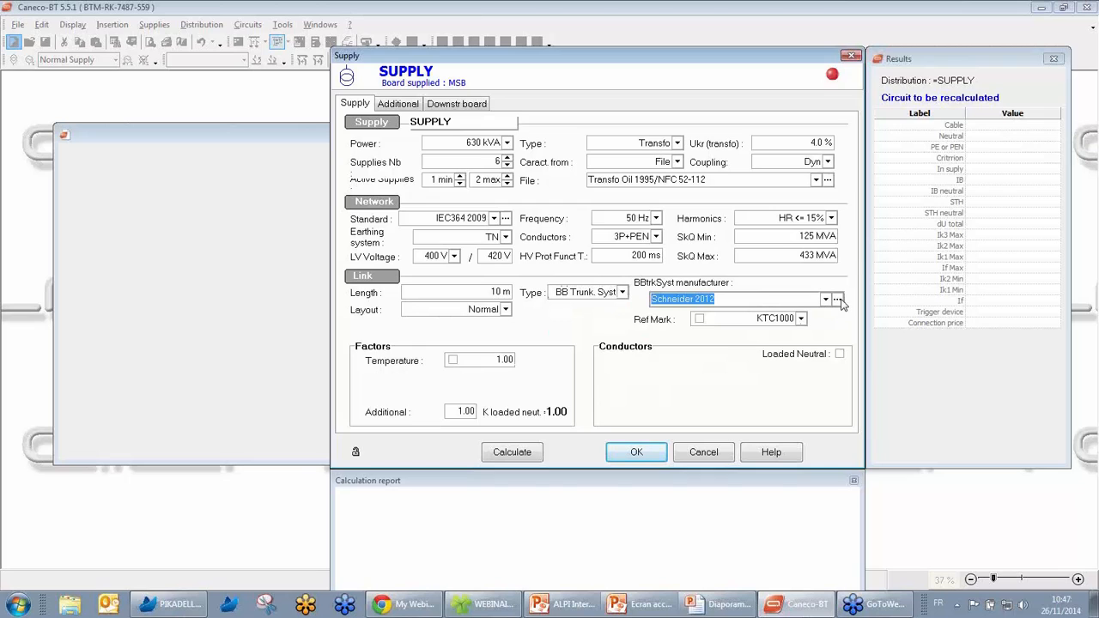
click(837, 300)
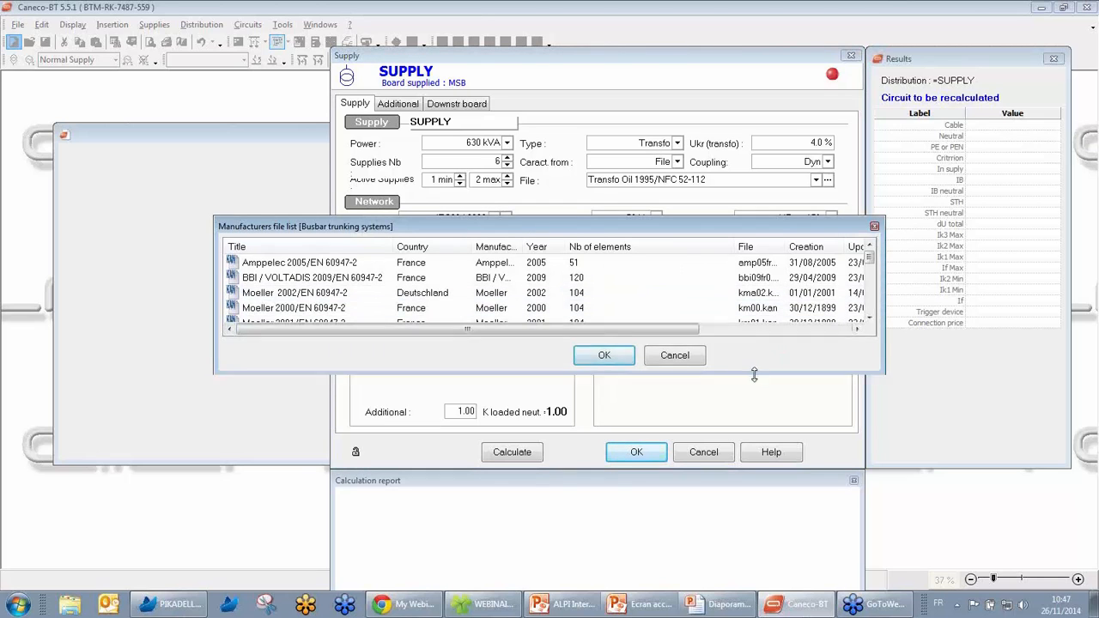
drag(754, 375, 754, 456)
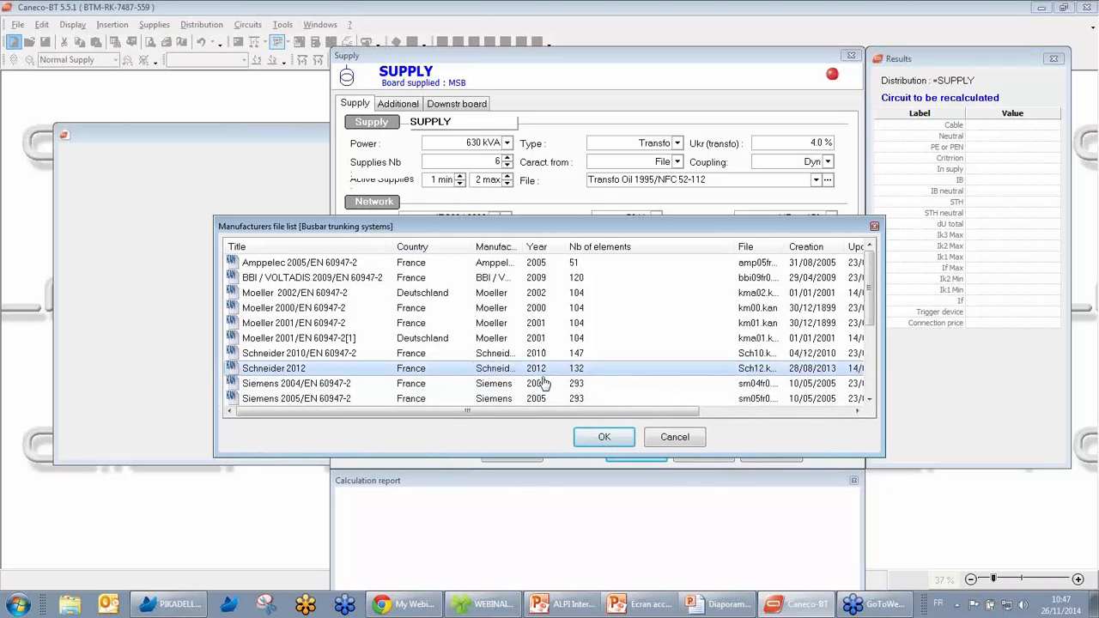
click(675, 438)
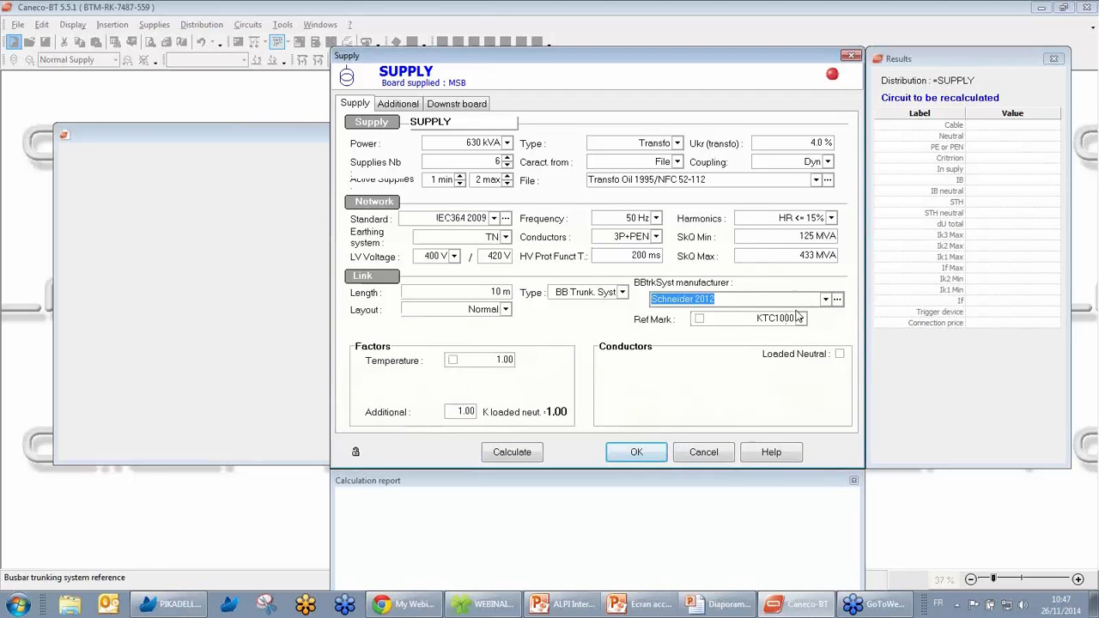
Switch the link type back to Singlecore and on to Multicore, and set the cable manufacturer to International (V5.4)
click(601, 293)
click(601, 307)
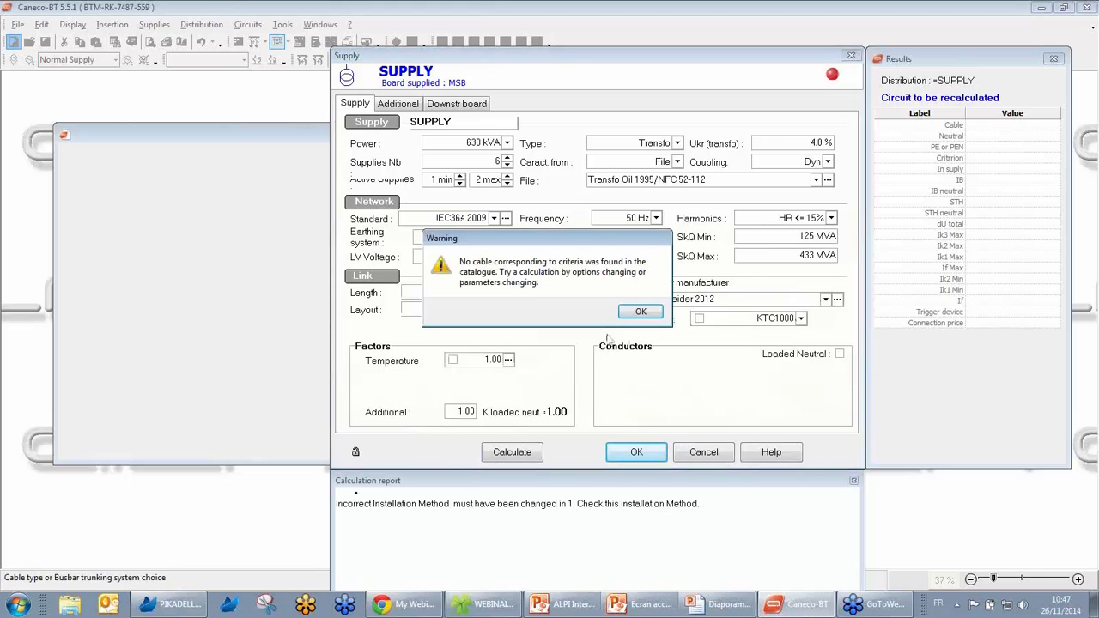
click(649, 311)
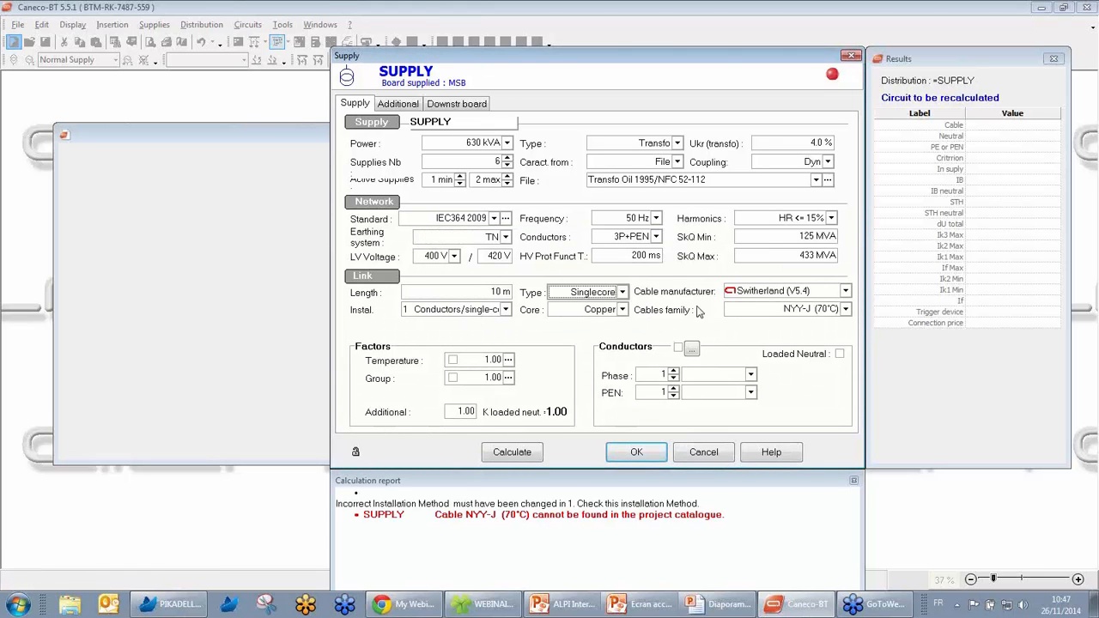
click(622, 292)
click(592, 319)
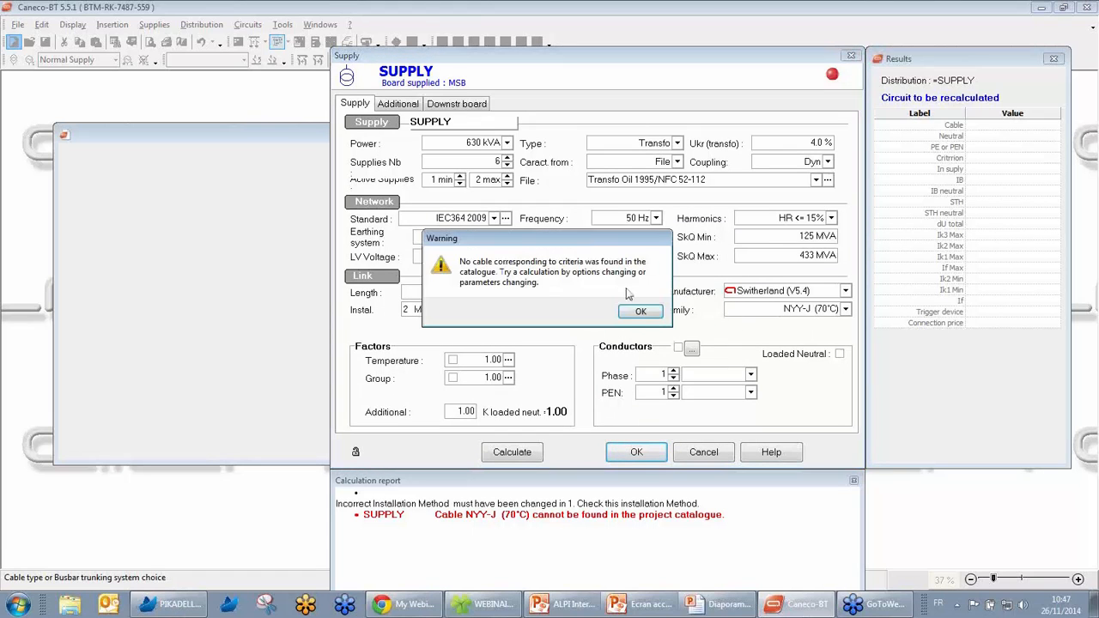
click(623, 314)
click(812, 290)
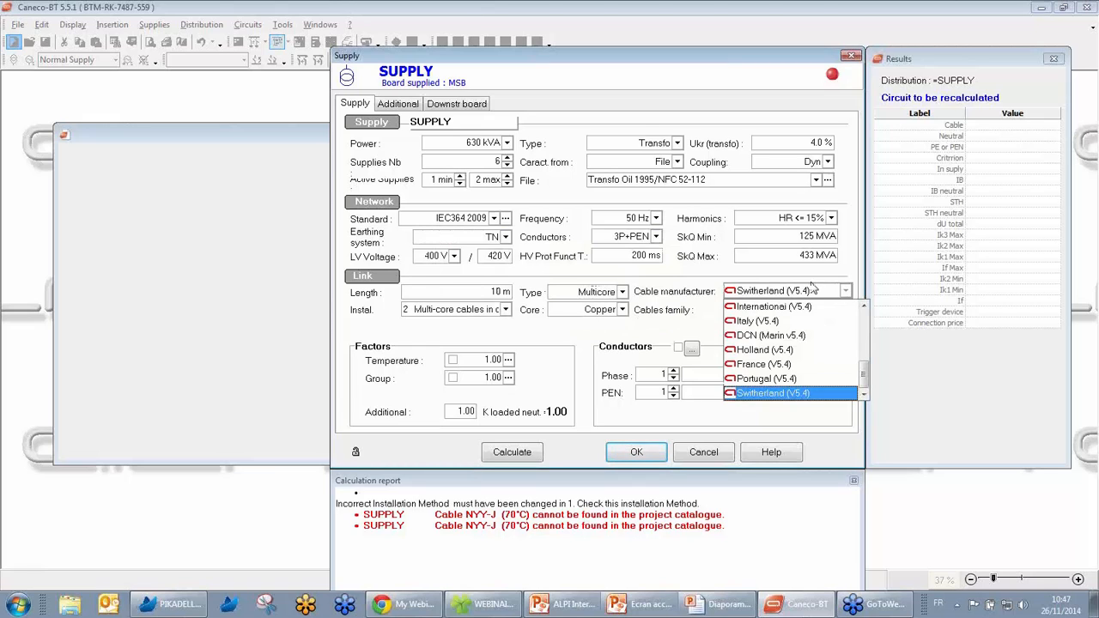
click(756, 307)
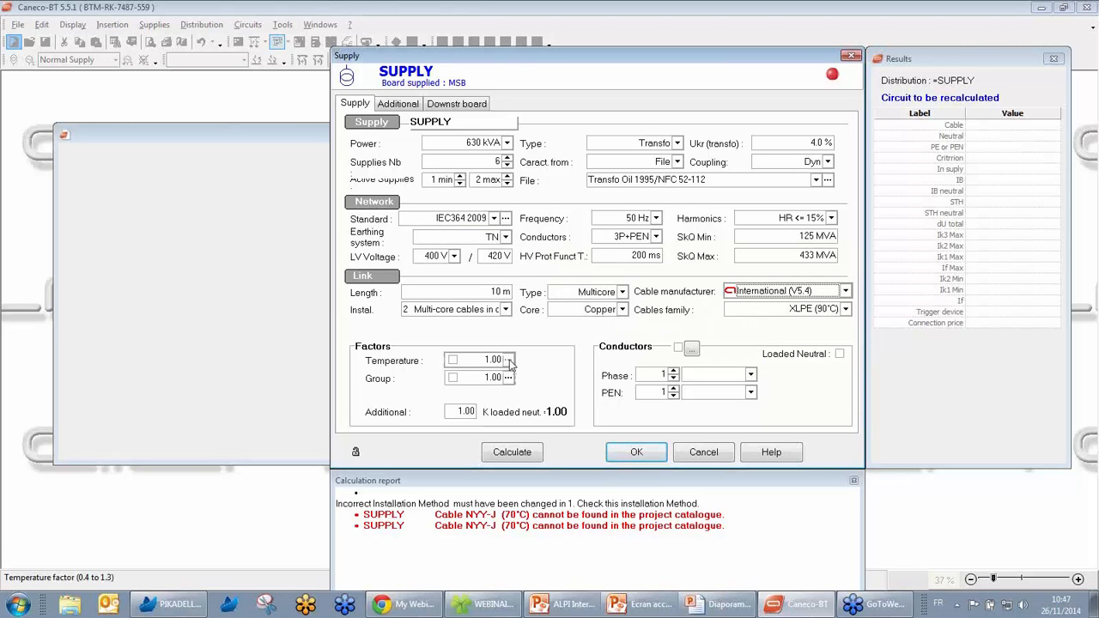
Set the link's installation method to 31 On perforated tray
click(506, 311)
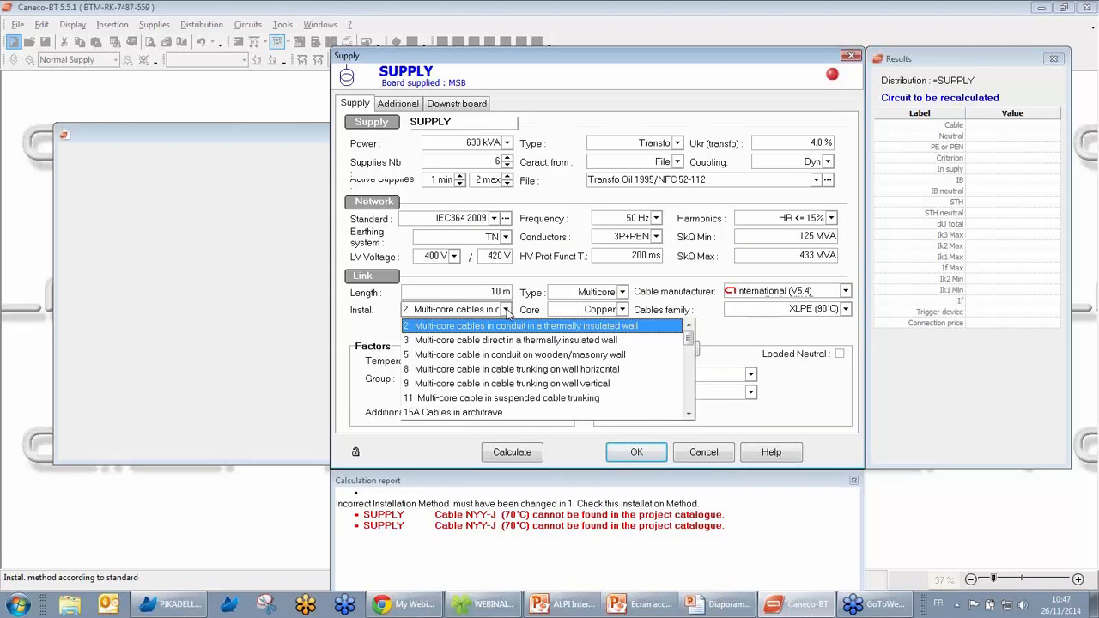
scroll(502, 390, down, 3)
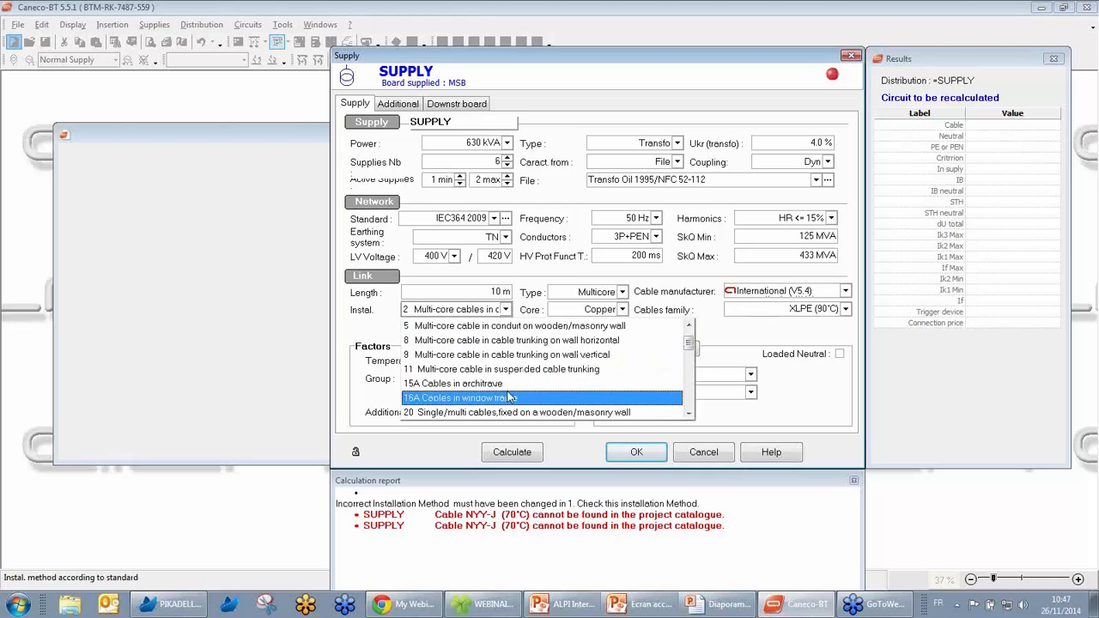
scroll(515, 386, down, 4)
scroll(532, 376, down, 1)
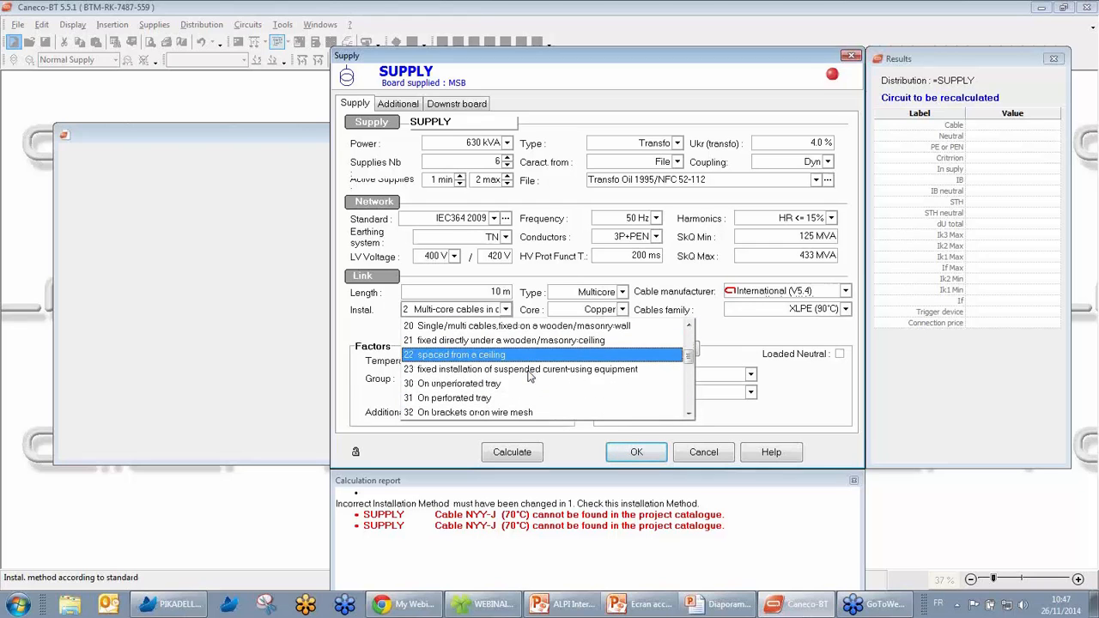
click(515, 397)
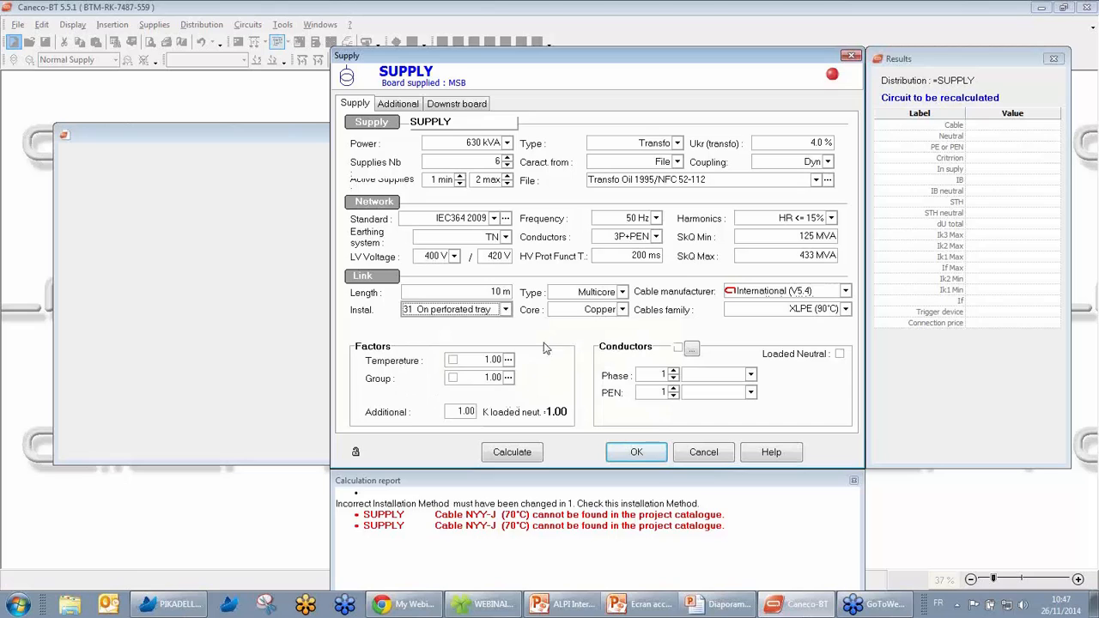
Look at the temperature factor calculation and try the group factor calculation with 2 additional touching circuits, cancelling both
click(508, 360)
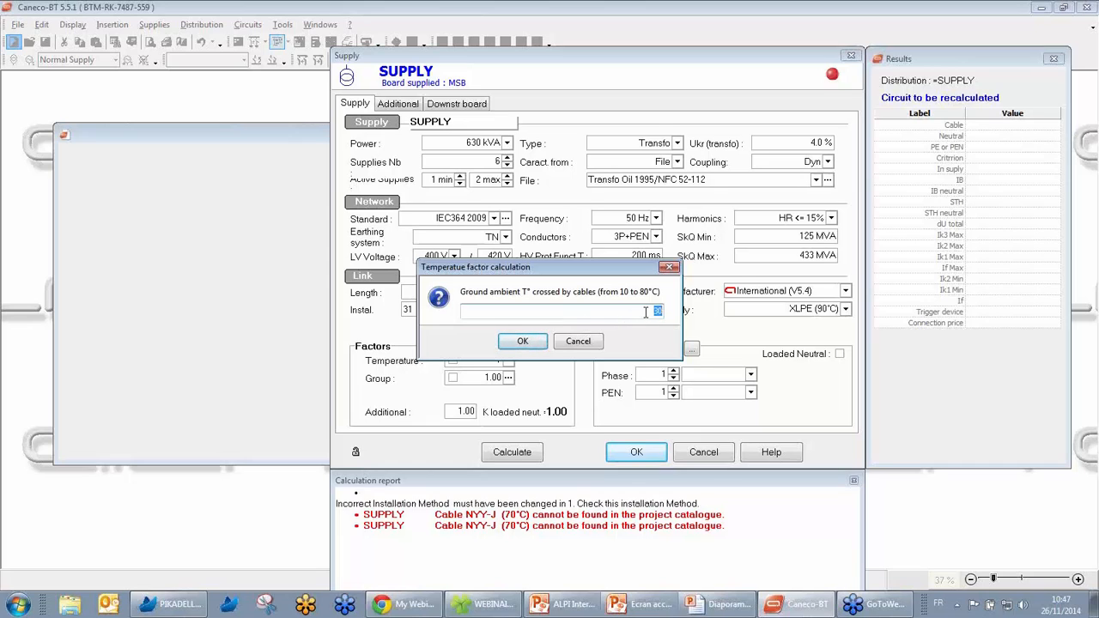
click(578, 342)
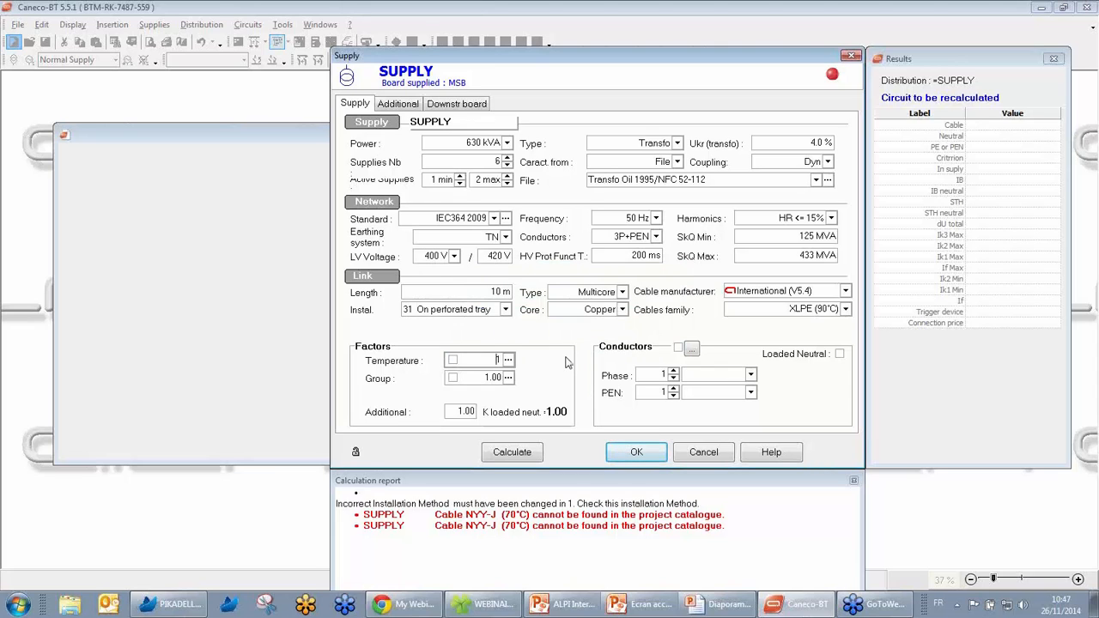
click(509, 378)
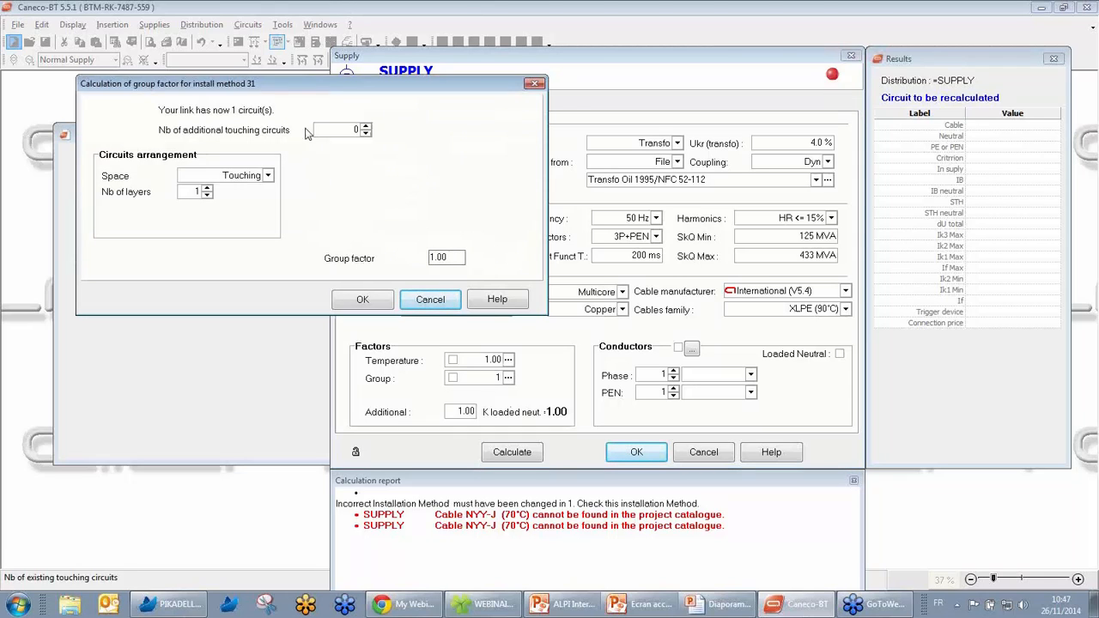
click(366, 127)
click(366, 127)
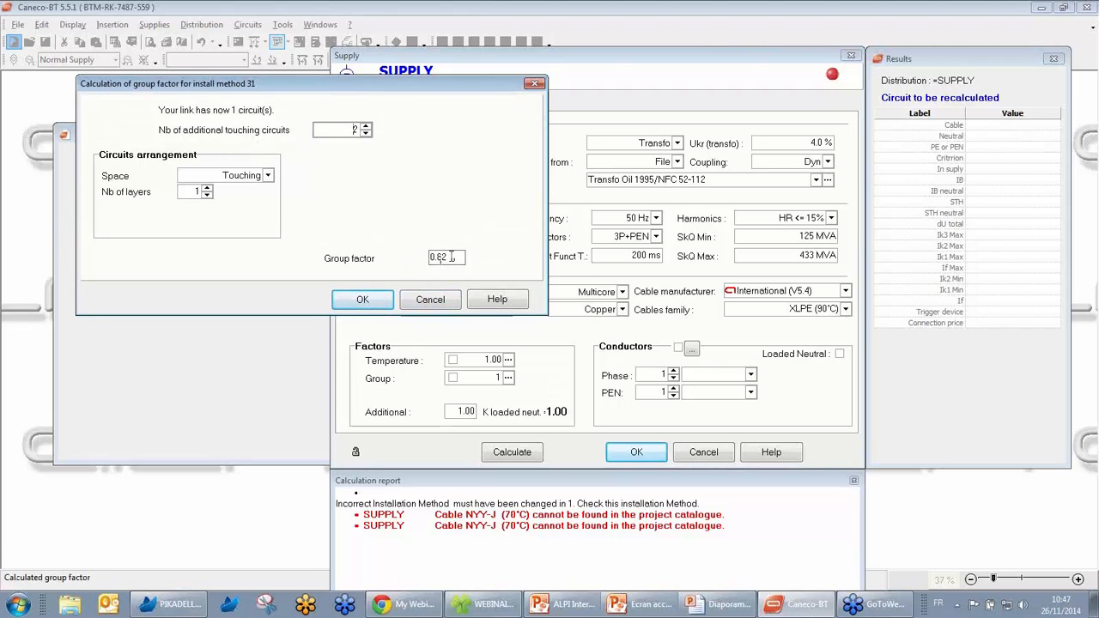
click(431, 299)
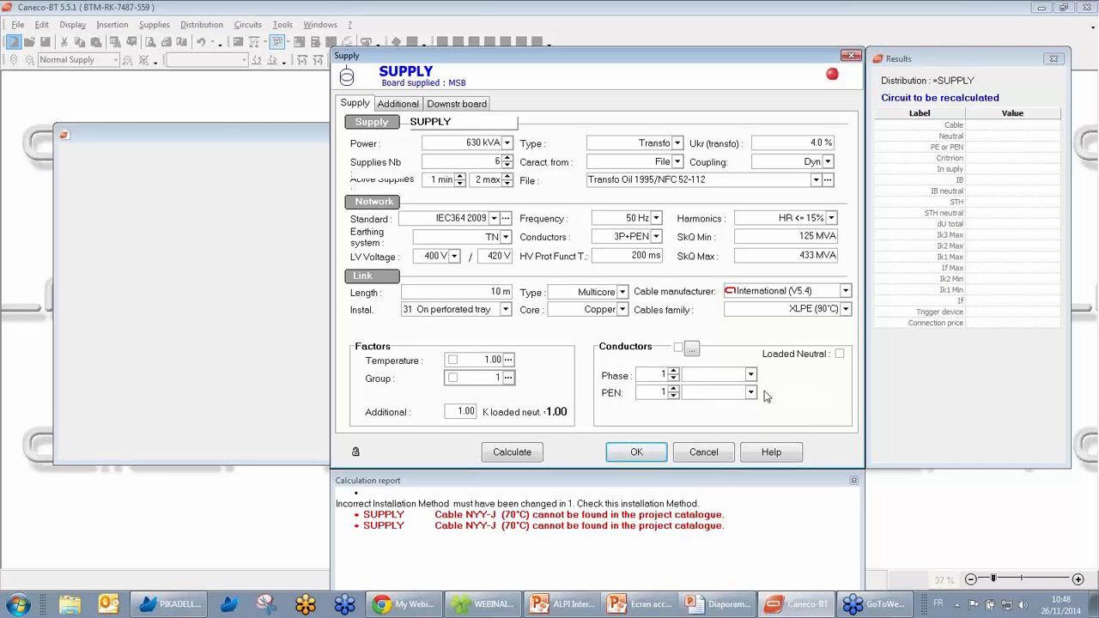
Set the breaking device of the downstream board MSB to MCCB
click(461, 104)
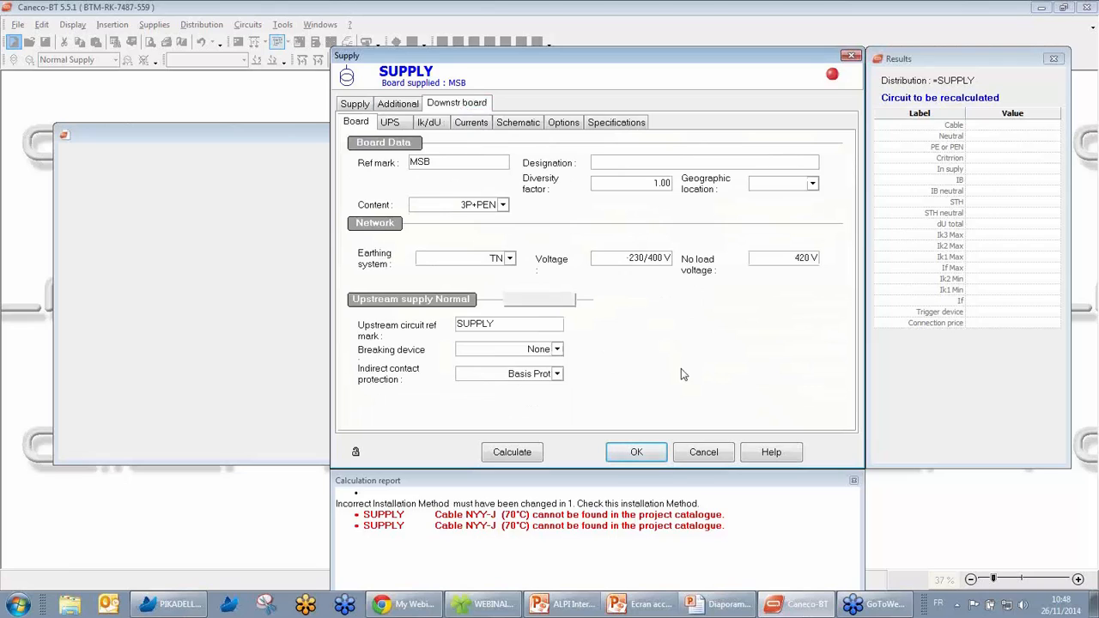
click(558, 350)
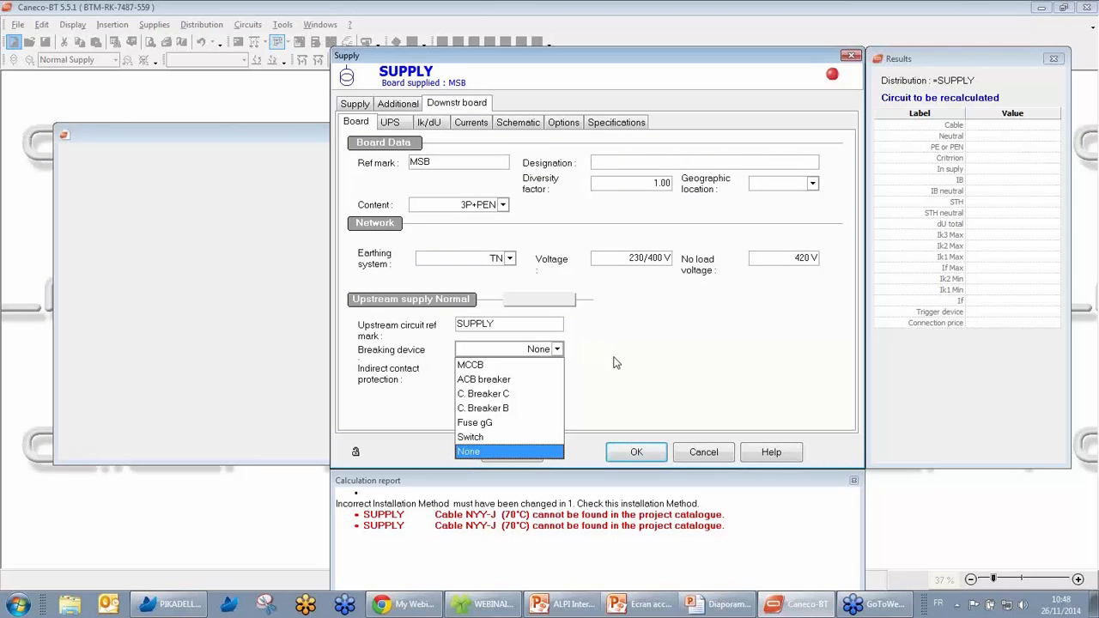
click(505, 365)
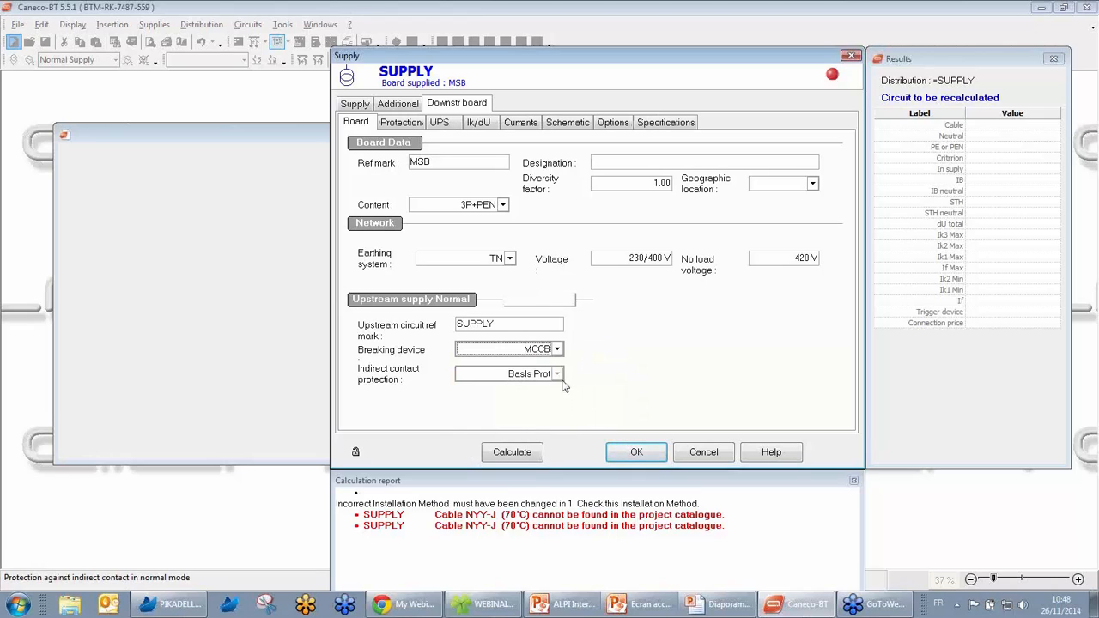
Calculate the supply, accept the NS1000N Micrologic 2.0 circuit breaker after checking its data sheet, and display the board's protection settings
click(519, 456)
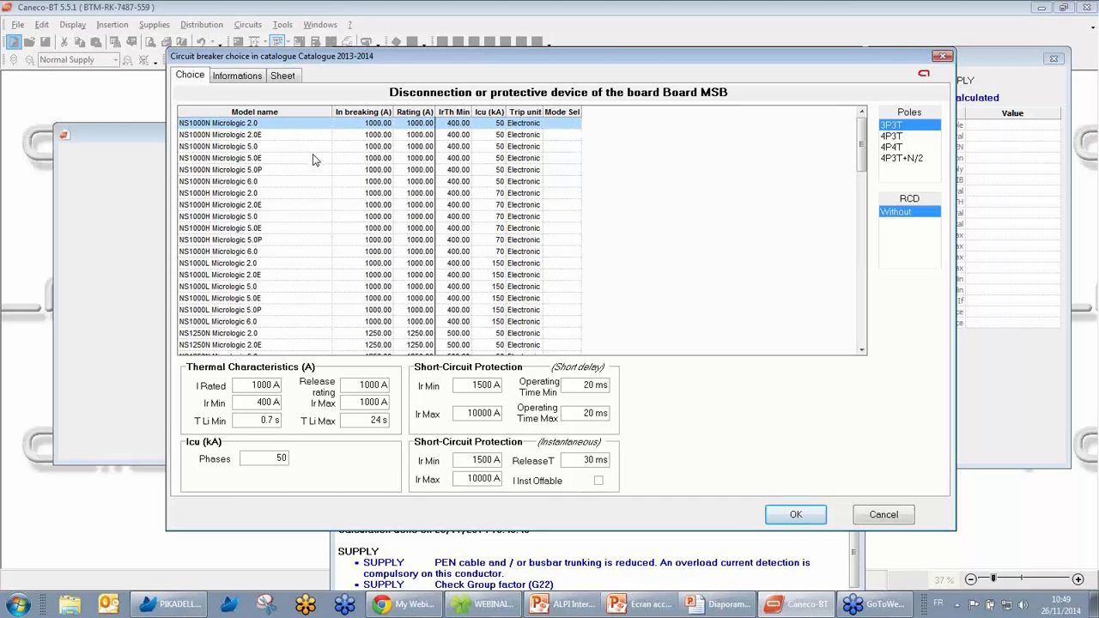
click(284, 77)
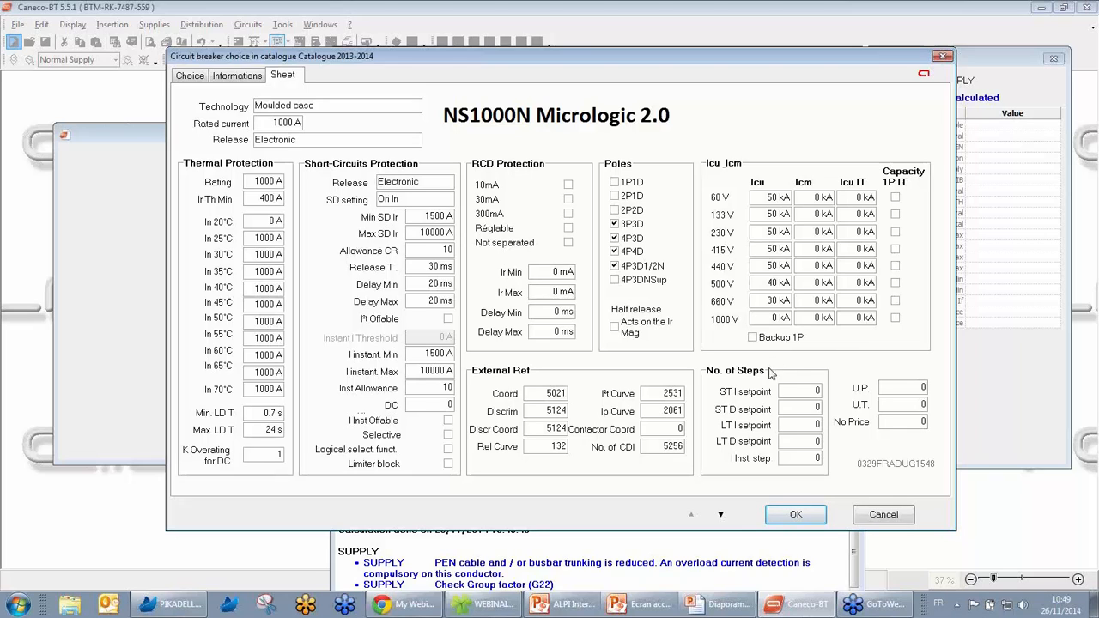
click(796, 515)
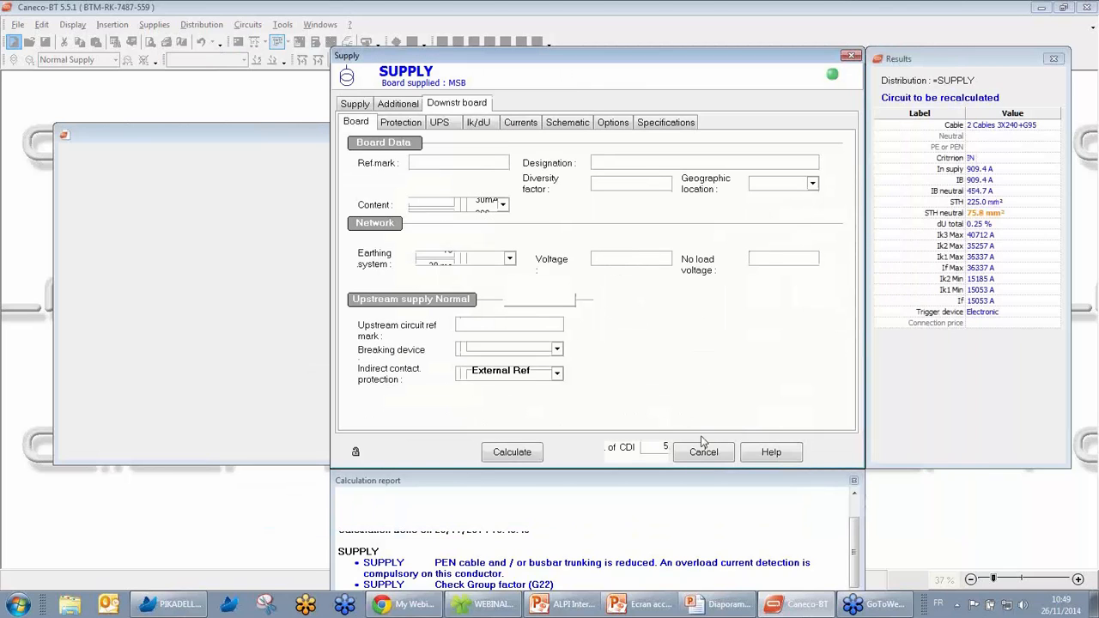
click(401, 123)
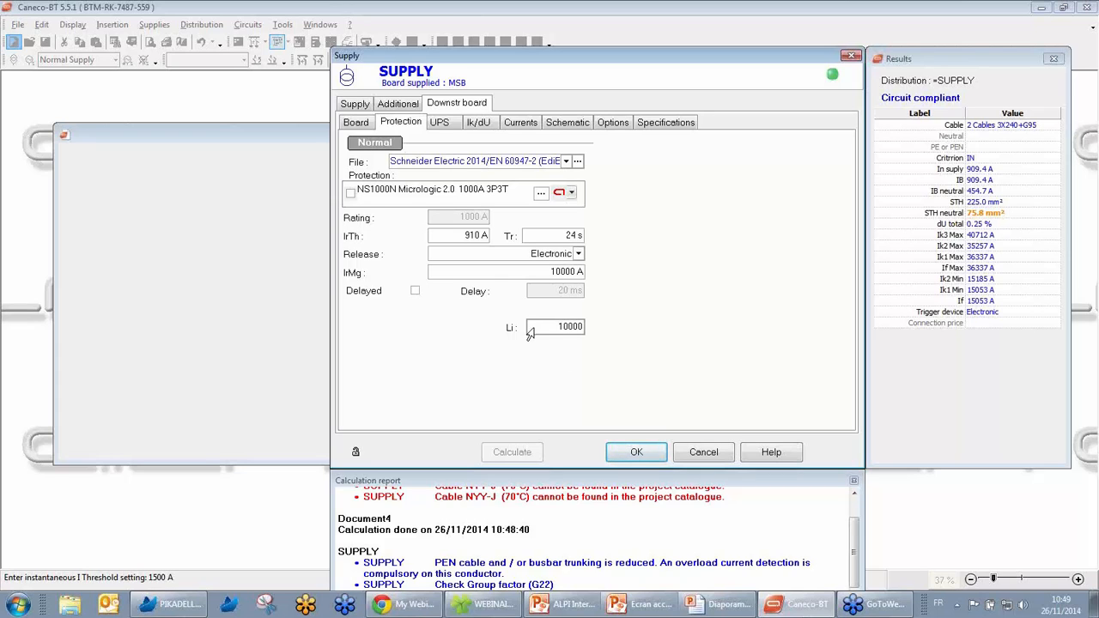
Review the supply's main parameters, accept the supply definition, and confirm modification index A with its date column widened
click(355, 104)
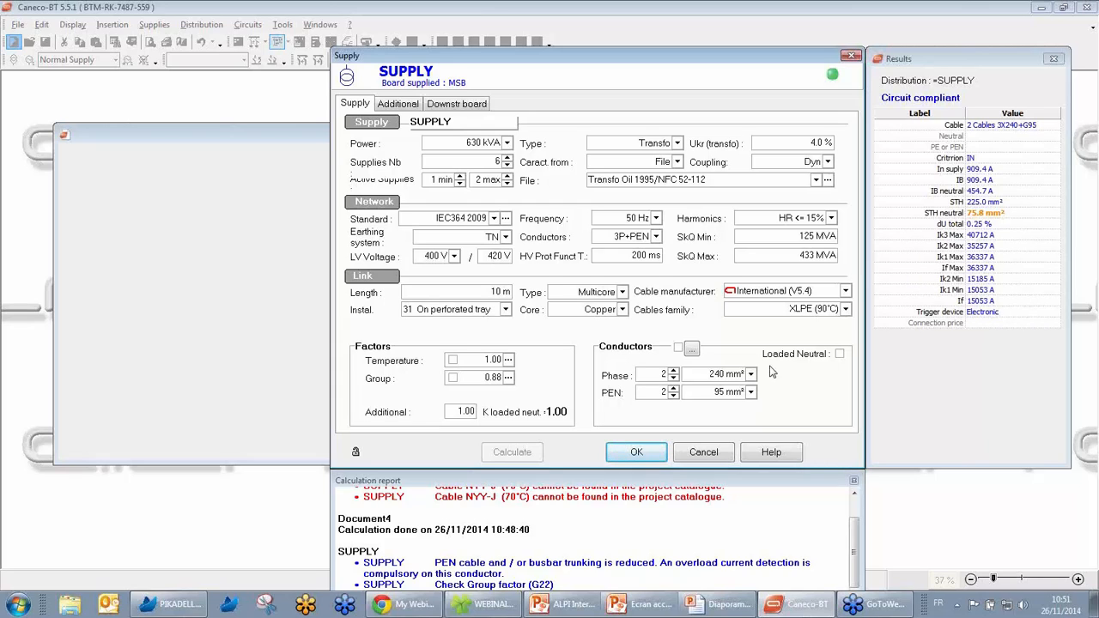
click(637, 457)
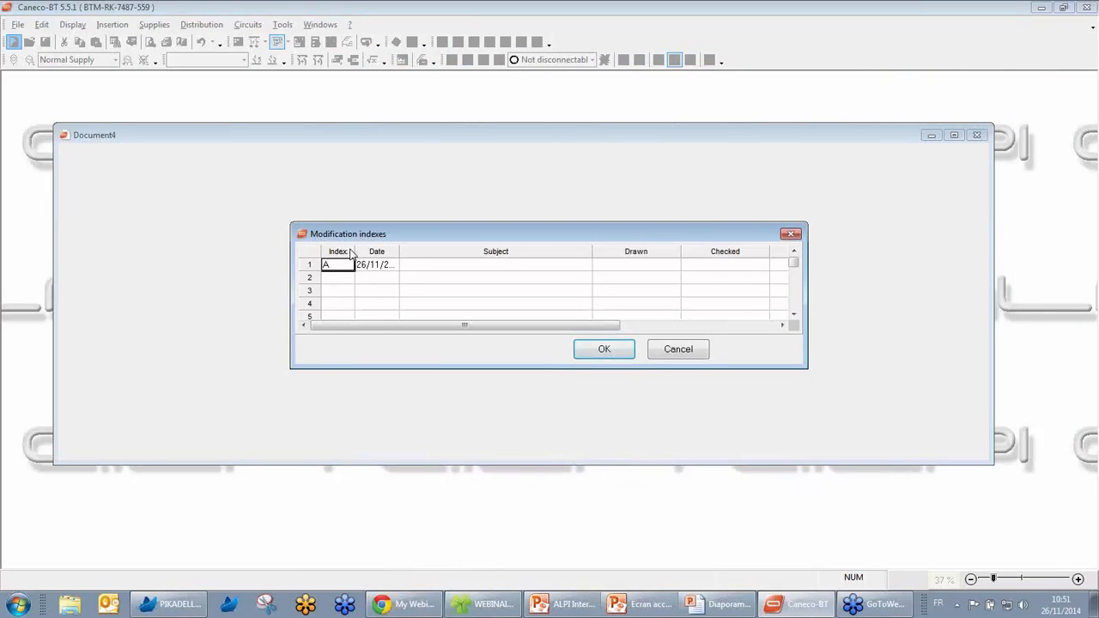
drag(355, 256, 427, 255)
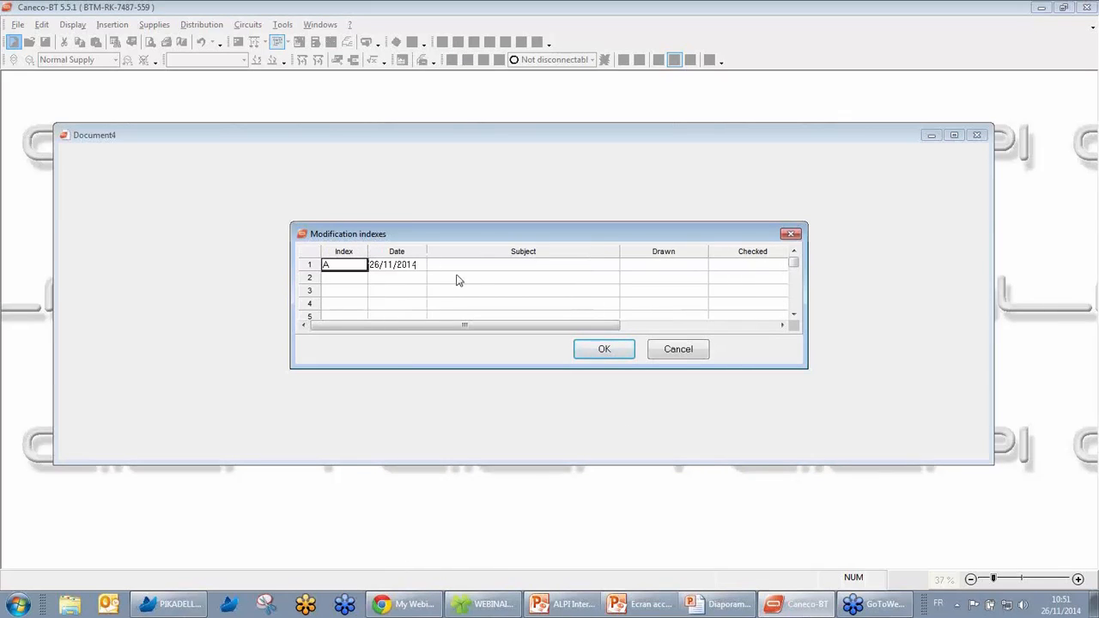
click(607, 349)
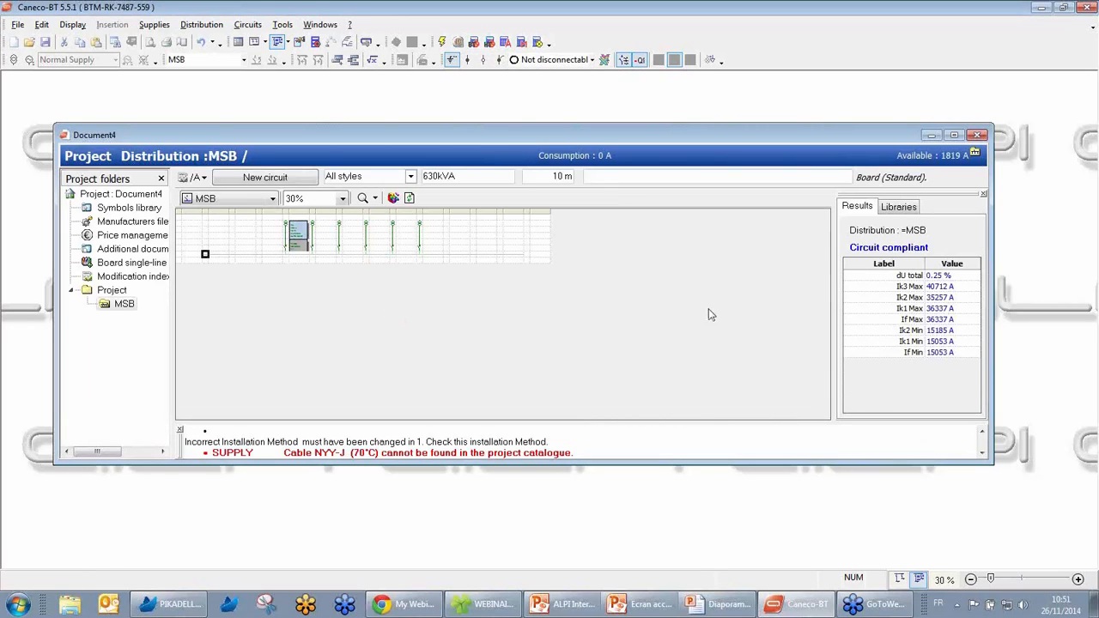
Maximize the project document and widen the project folders pane to show the full folder names
double_click(507, 133)
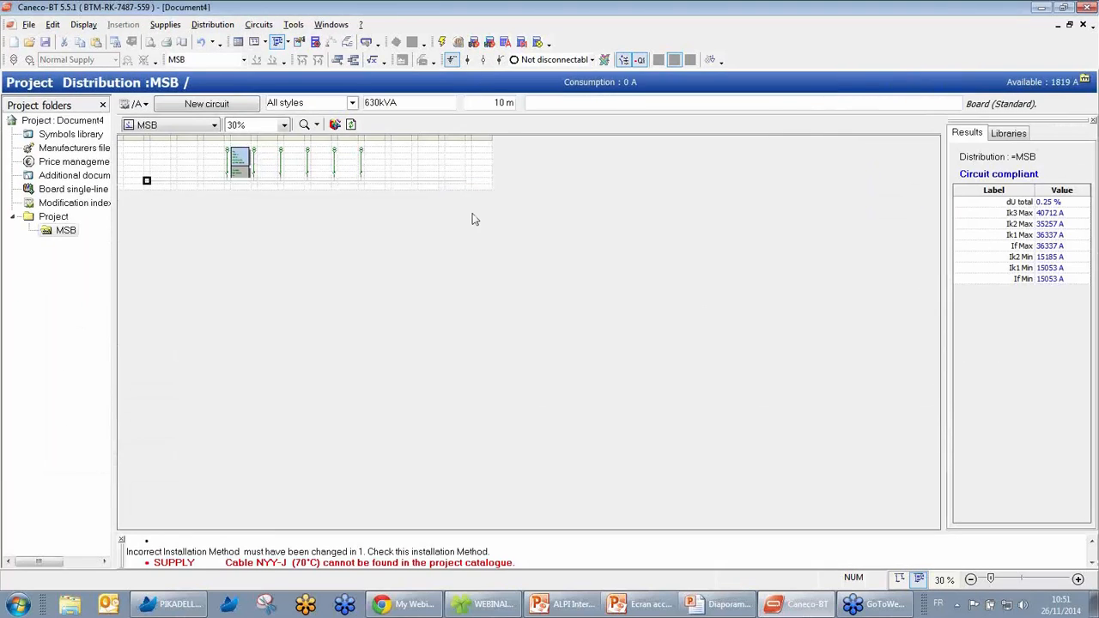
click(295, 181)
drag(115, 213, 194, 217)
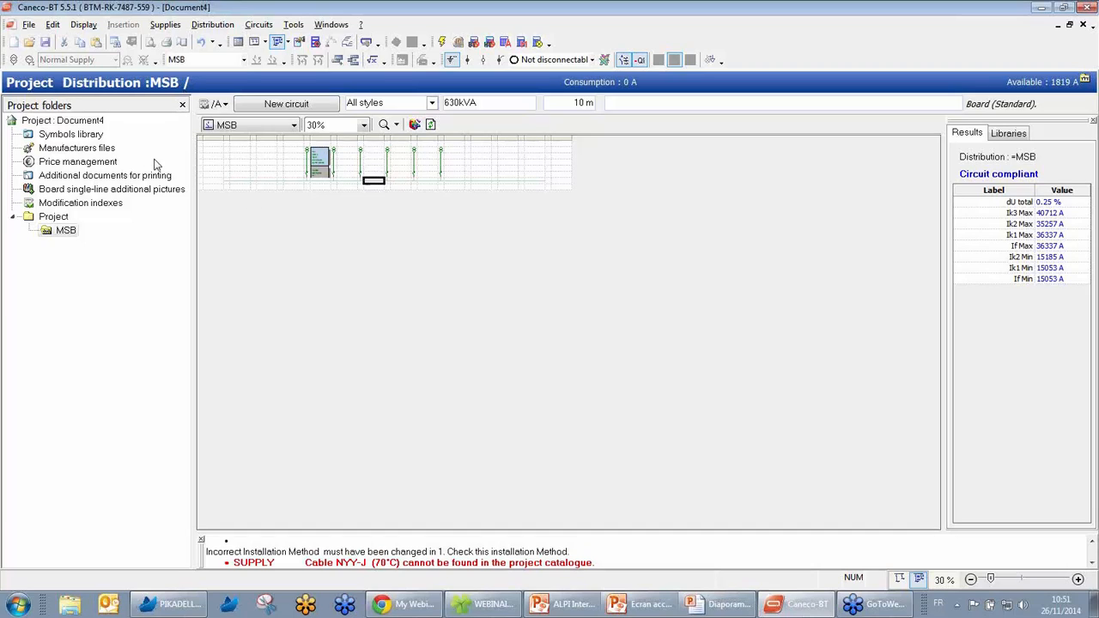
Display the general information of the project and set the project title to "cbt webinar"
click(67, 123)
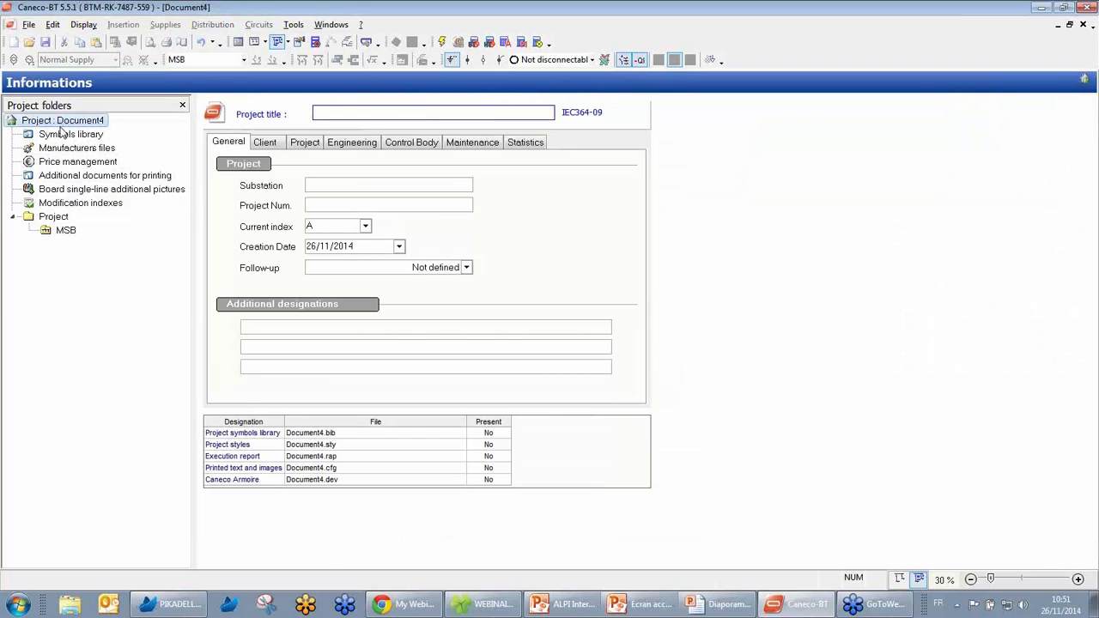
click(362, 114)
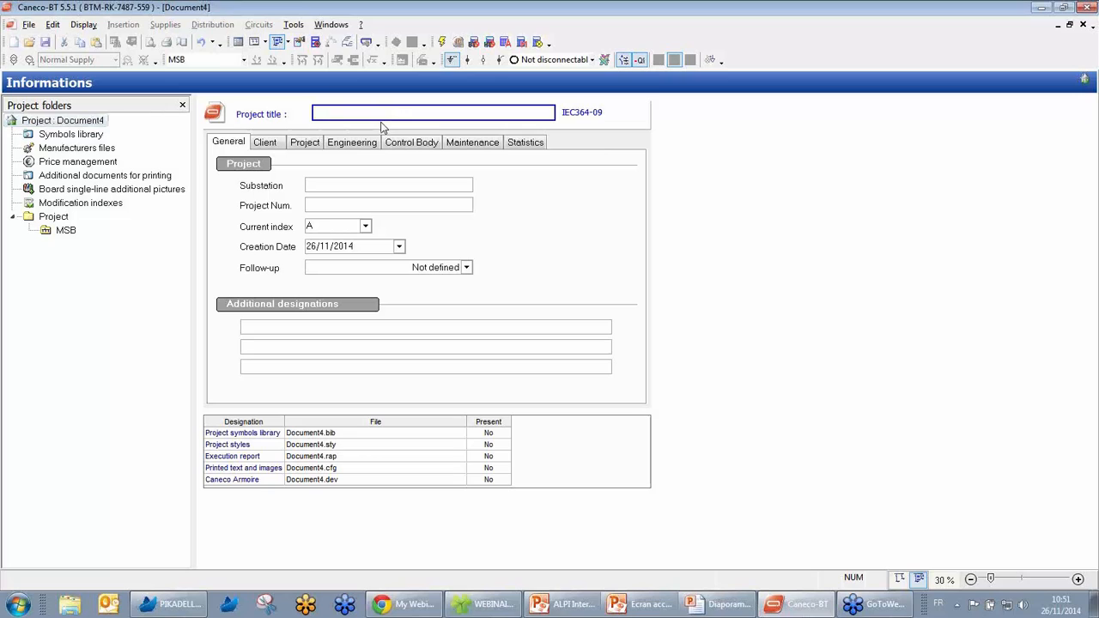
text(cbt webinar)
click(332, 207)
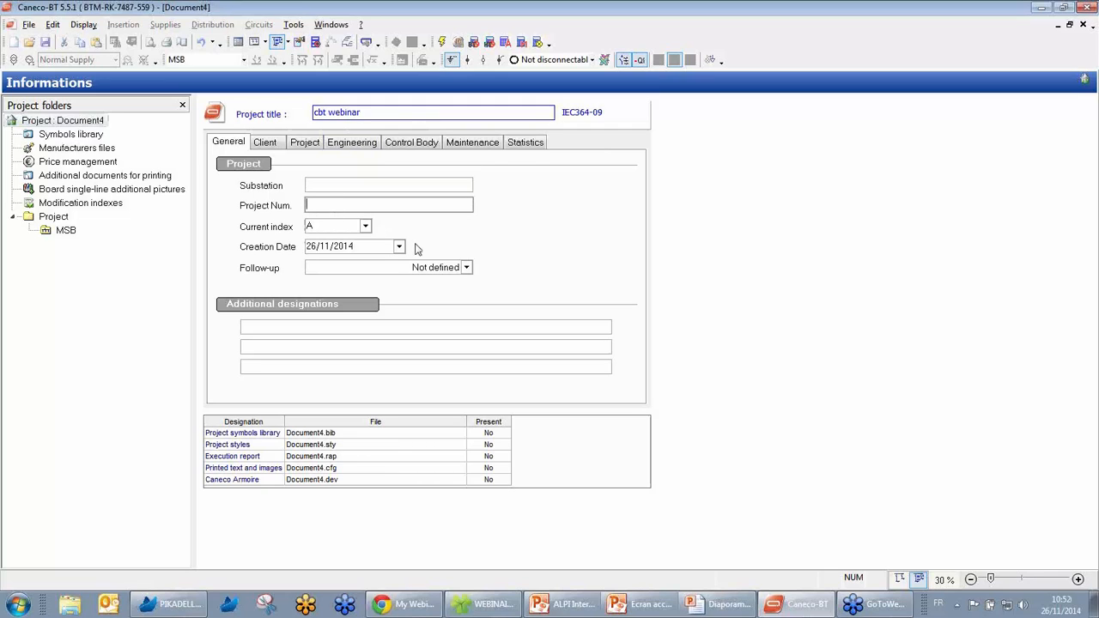
Look through the client, project, engineering and control body contact details in the project information
click(266, 145)
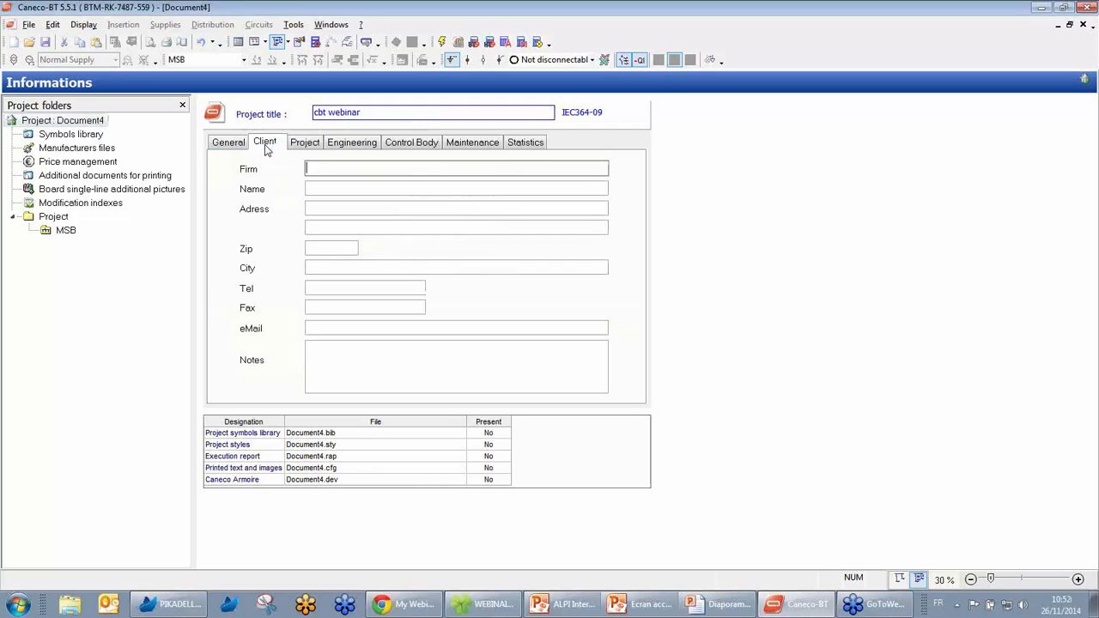
click(309, 144)
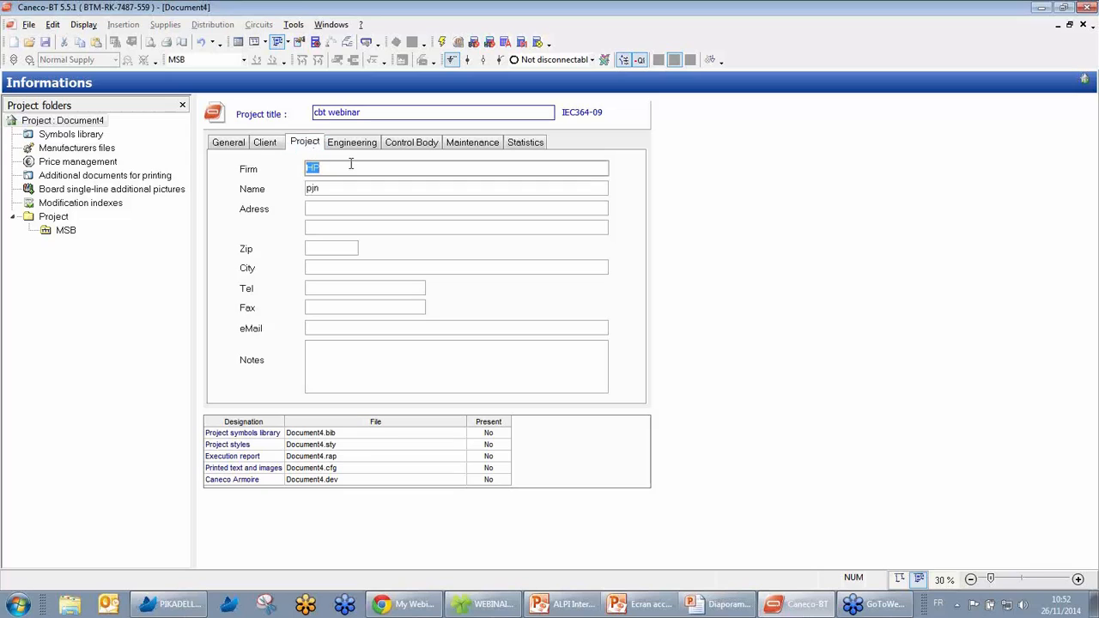
click(353, 144)
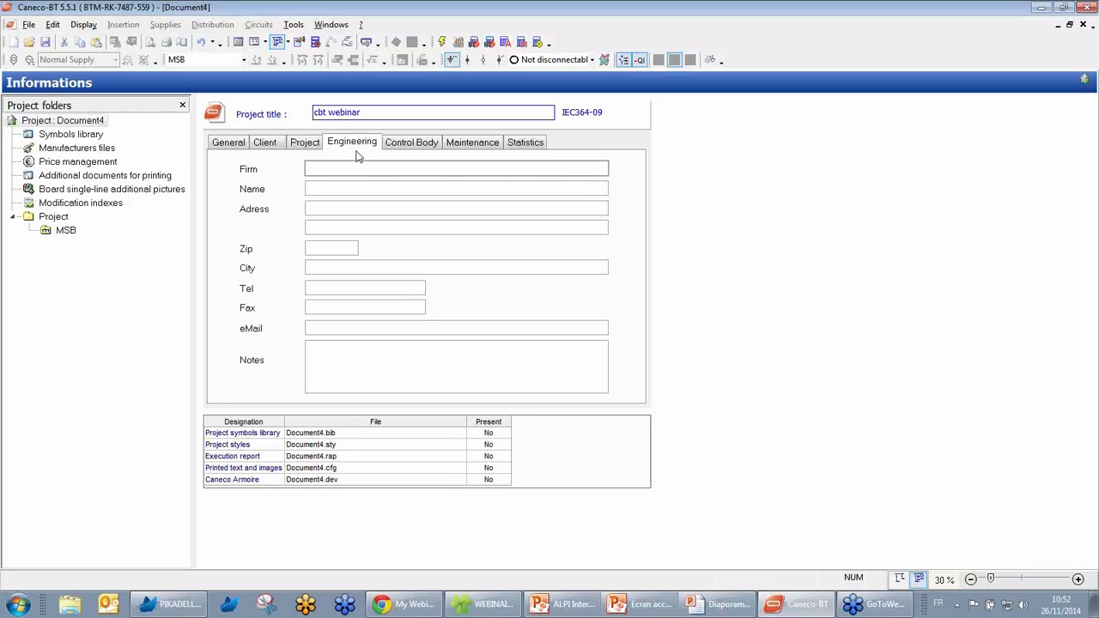
click(413, 147)
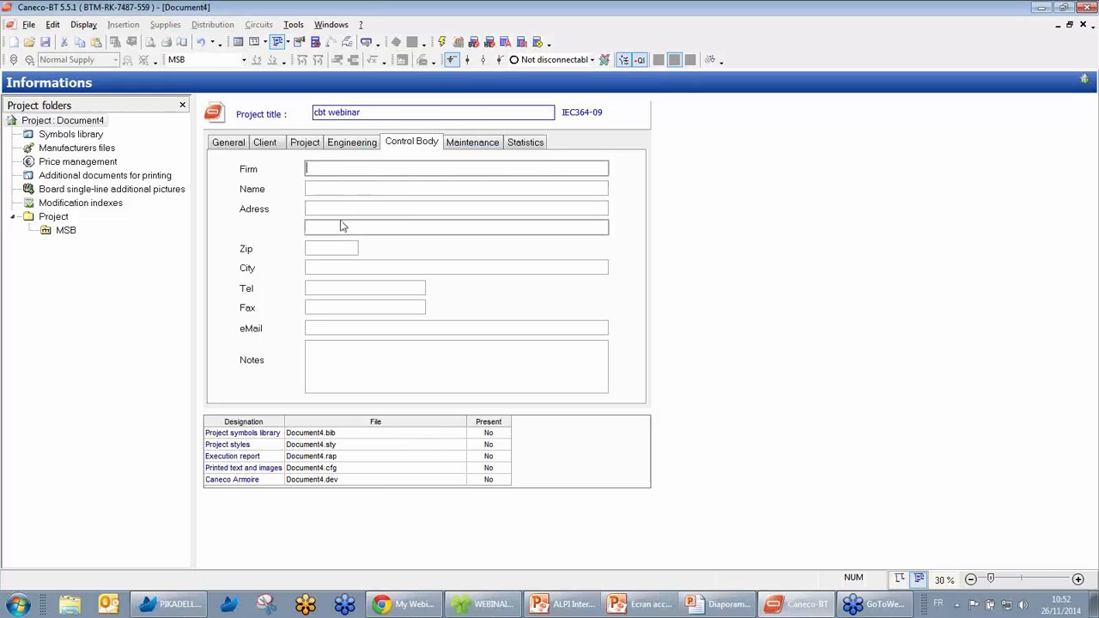
Browse the project's symbols library to examine the types of symbols it contains
click(74, 135)
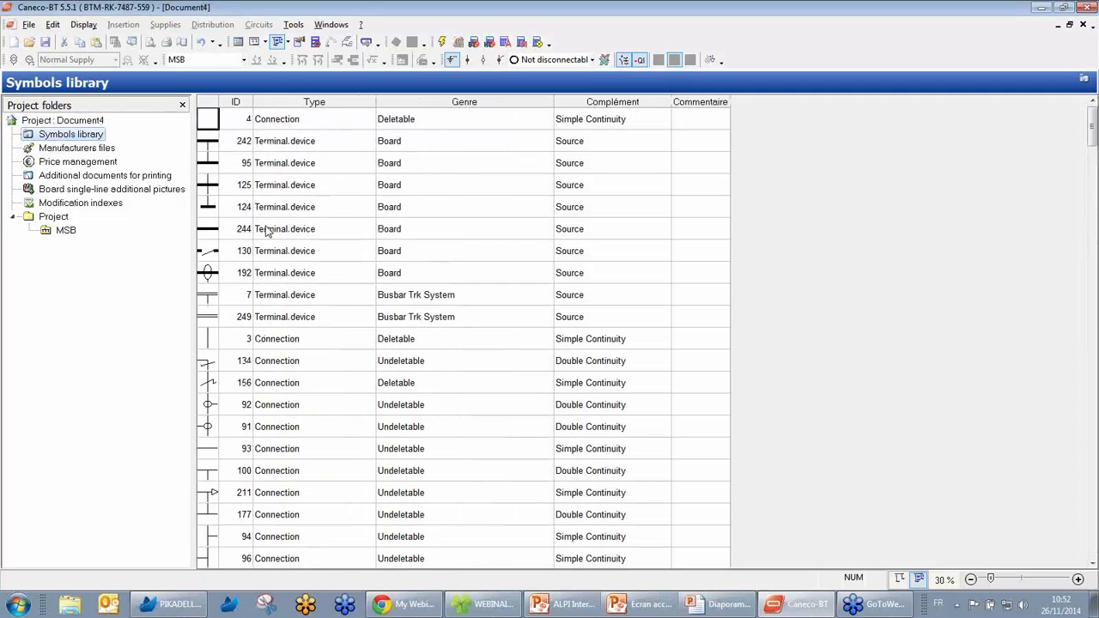
click(342, 254)
scroll(306, 276, down, 9)
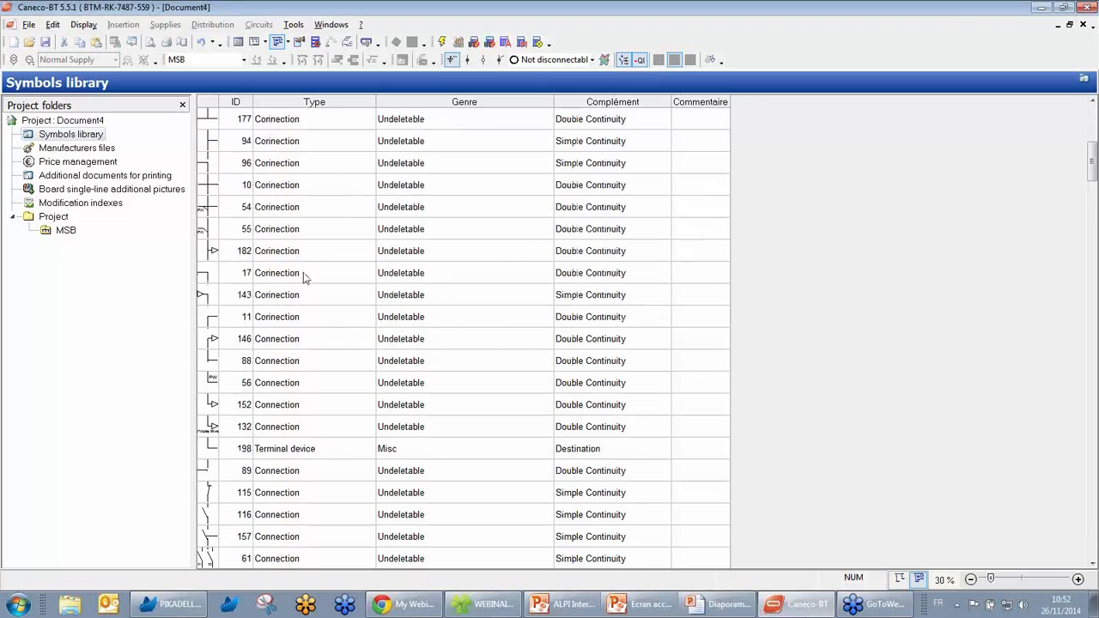
scroll(305, 276, down, 7)
scroll(302, 287, up, 16)
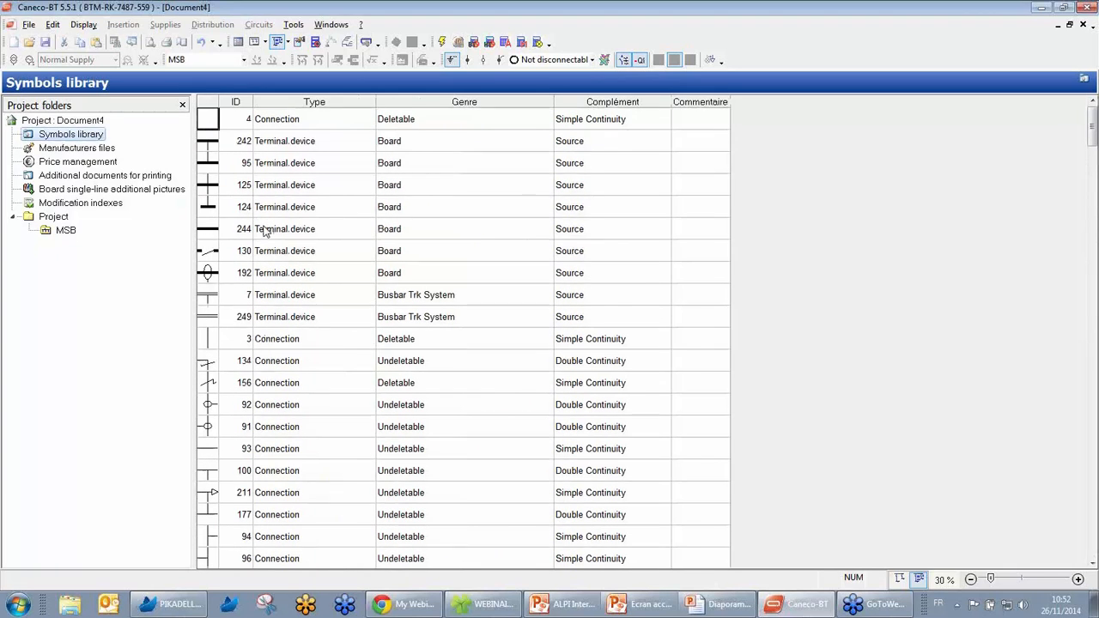
Examine the project's manufacturers files, price management, additional documents for printing, board single-line additional pictures and modification indexes
click(292, 251)
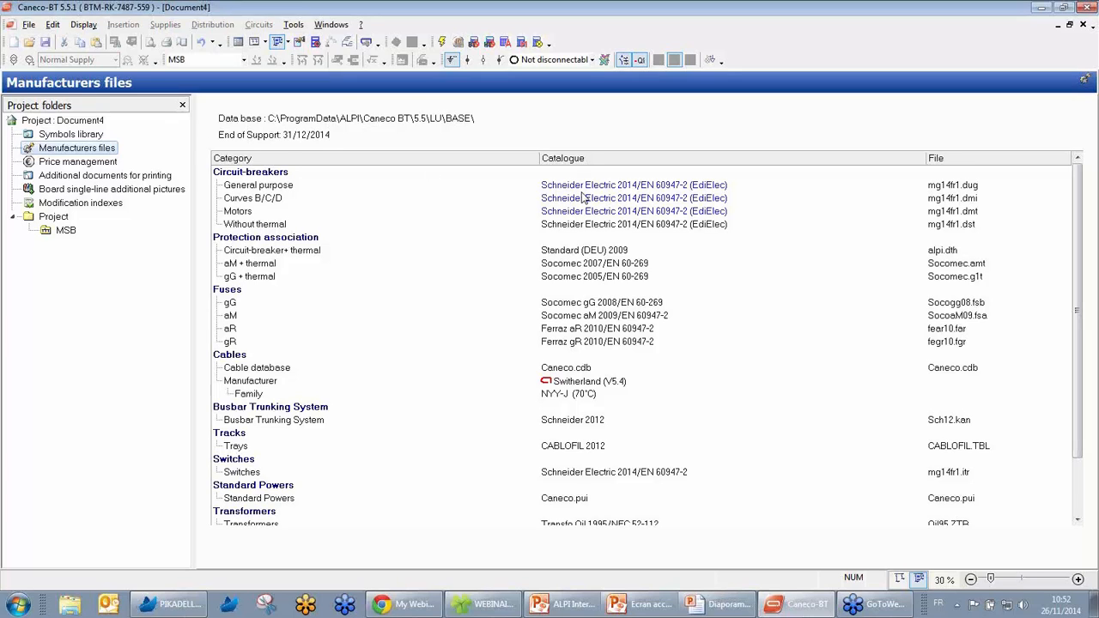
click(62, 160)
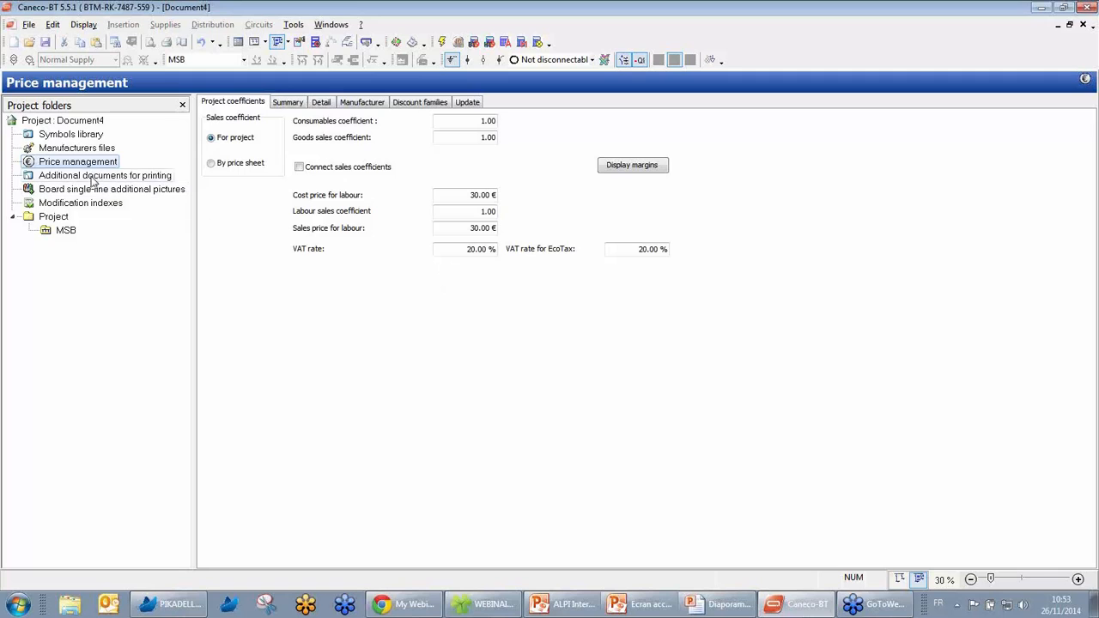
click(103, 176)
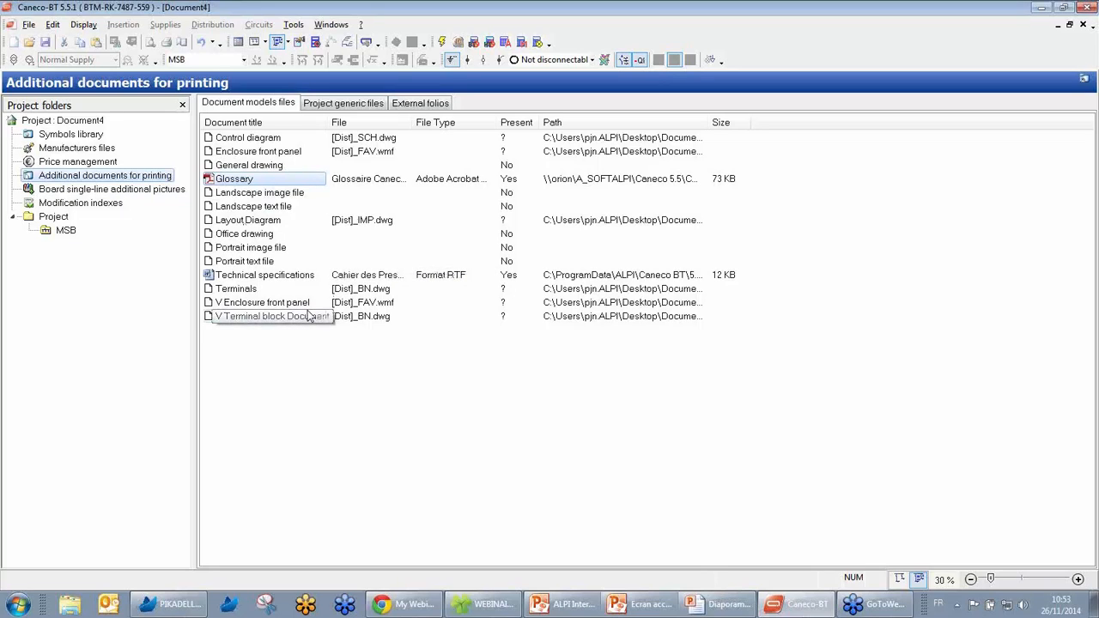
click(94, 189)
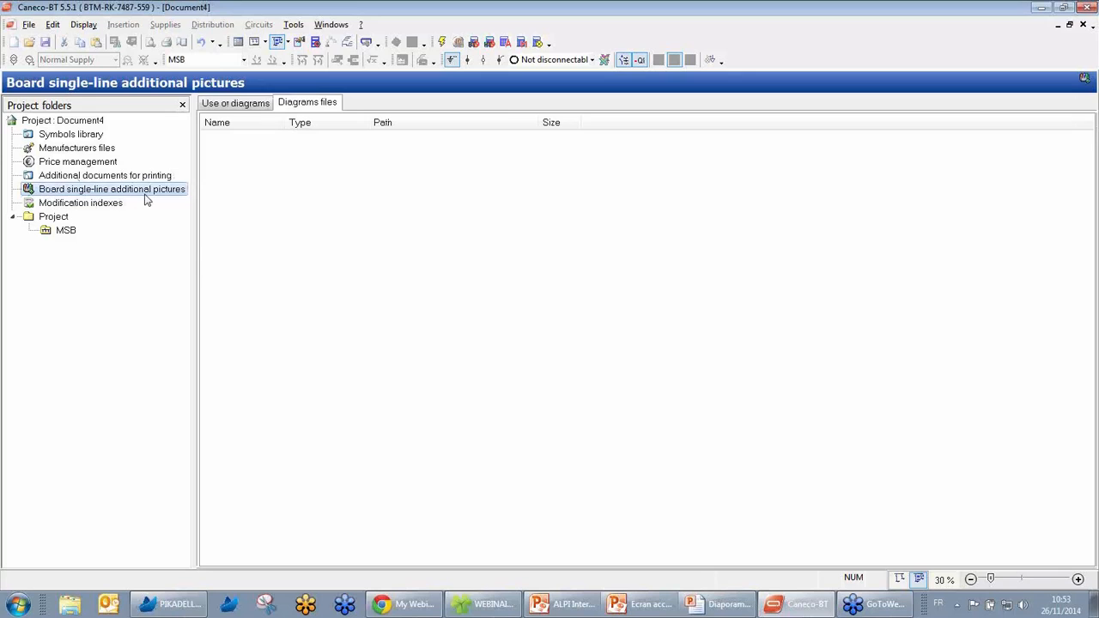
click(98, 207)
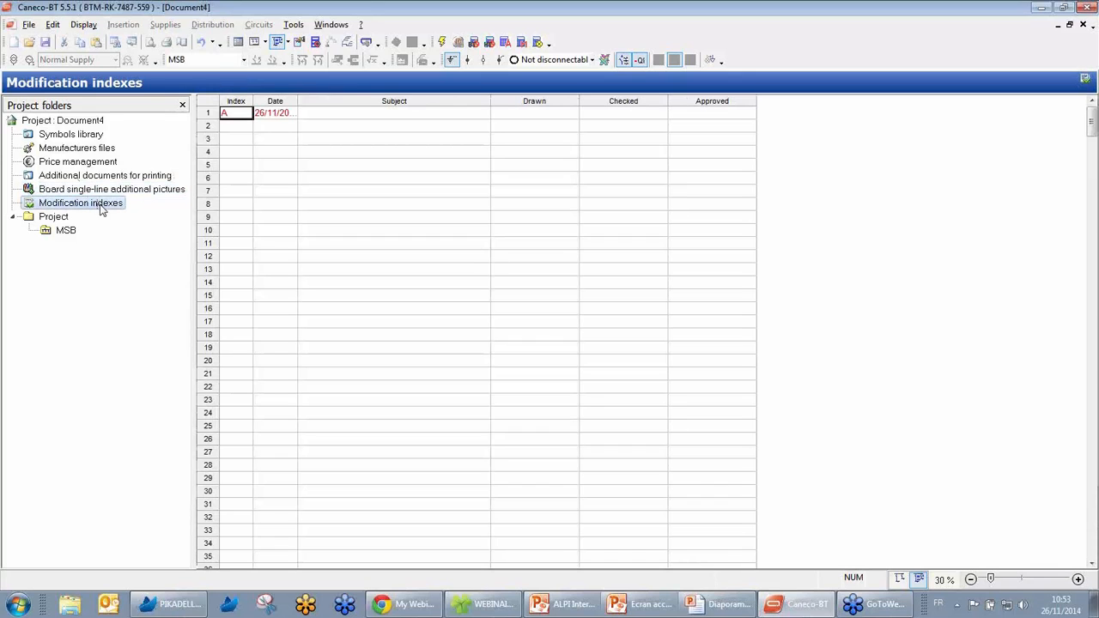
Display the project flow chart as a Graph consumption and examine the MSB board's load
click(58, 219)
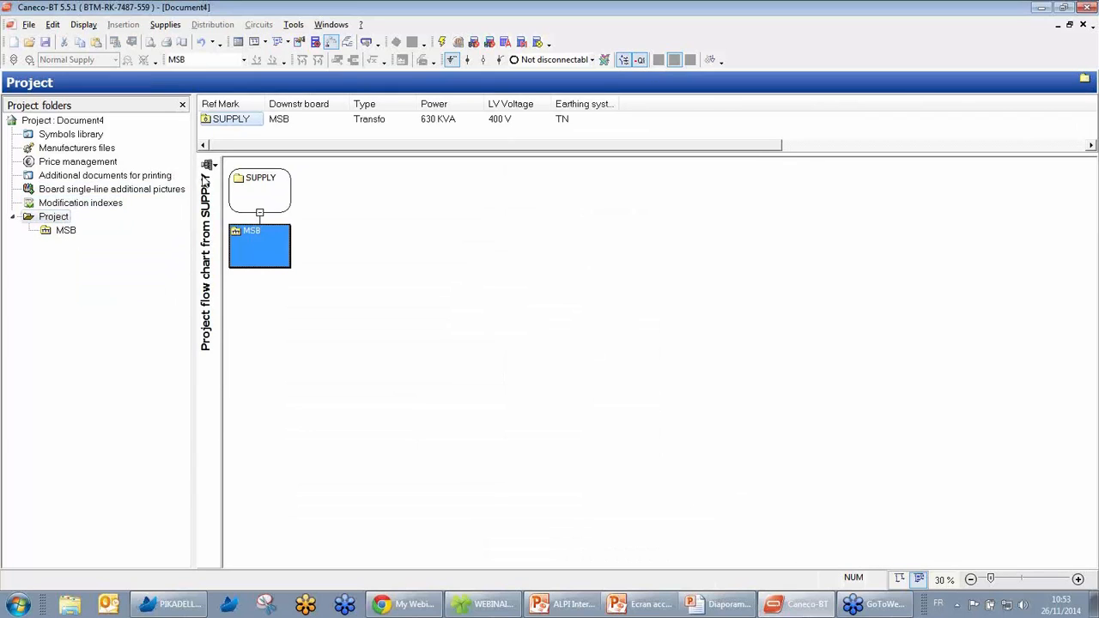
click(210, 166)
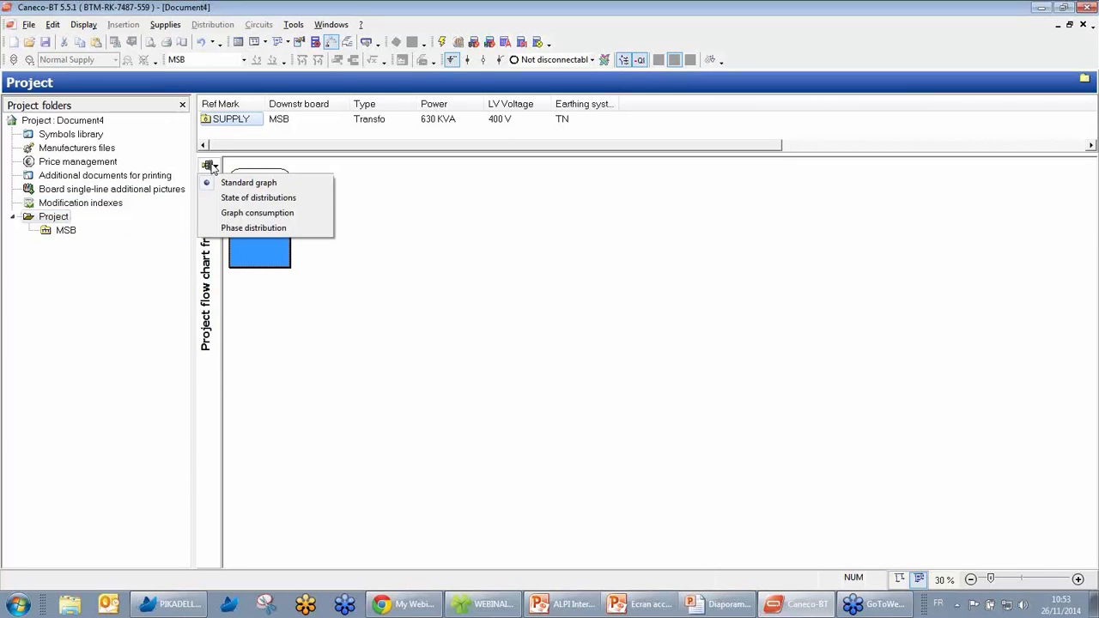
click(257, 213)
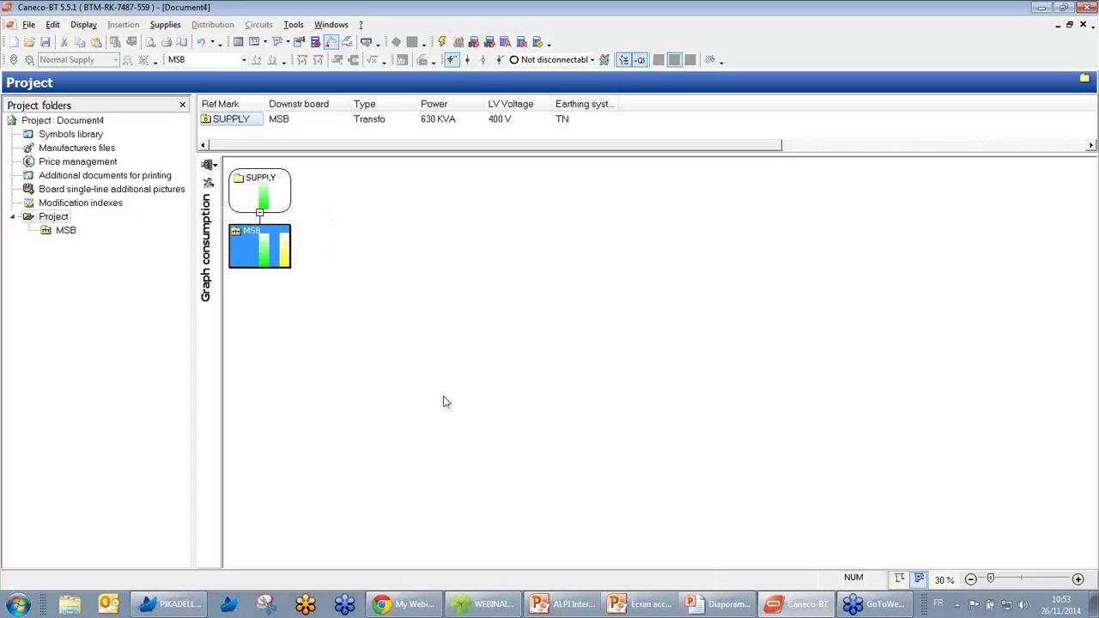
mouse_move(277, 259)
Open the MSB distribution and fit its network diagram to Screen size
click(65, 232)
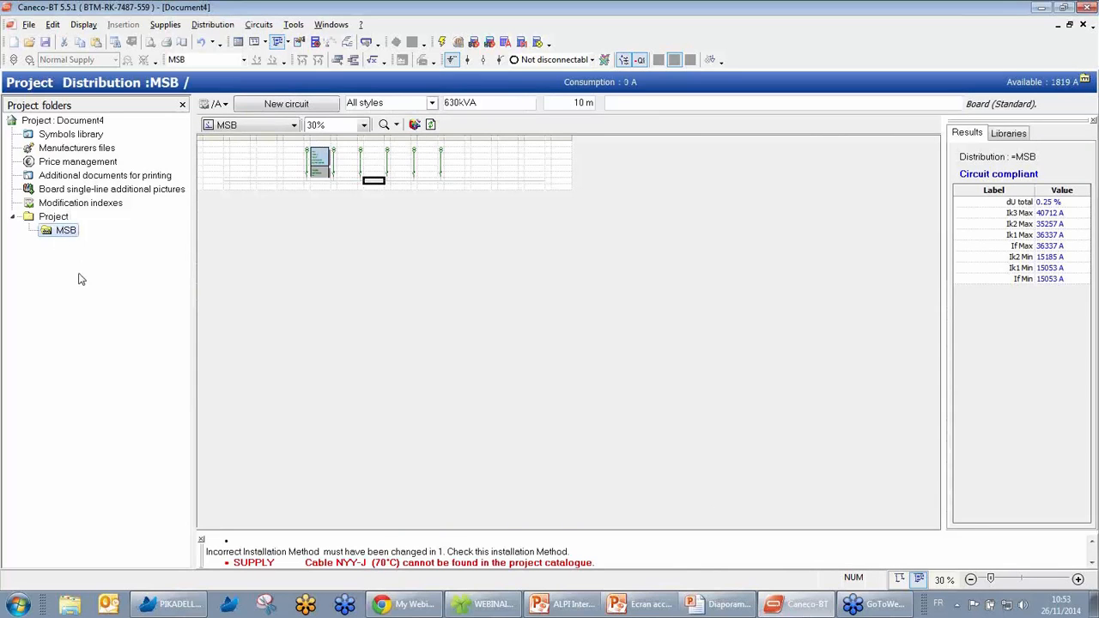
mouse_move(67, 241)
click(364, 126)
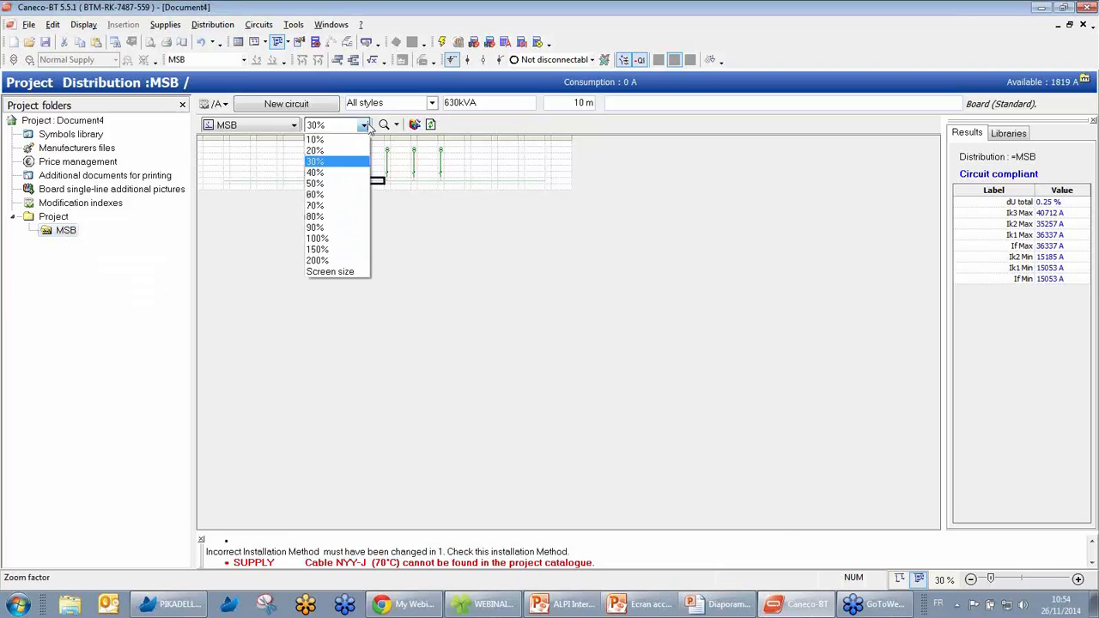
click(335, 273)
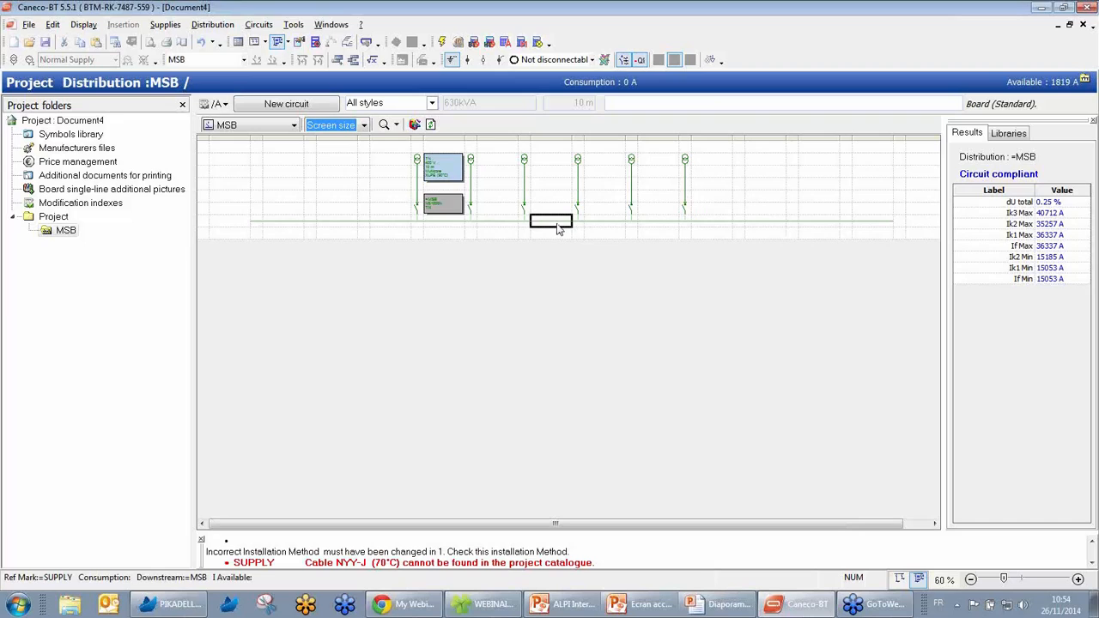
Look at the MSB distribution as a paginated folio, as a single-line diagram and as a circuit table
click(255, 42)
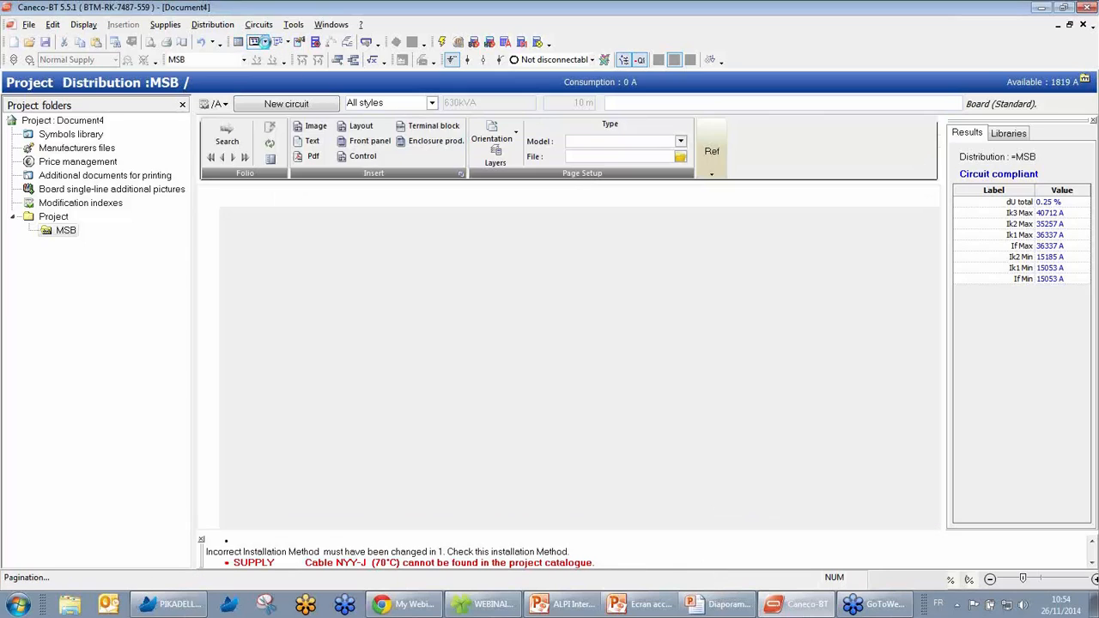
click(265, 41)
click(309, 75)
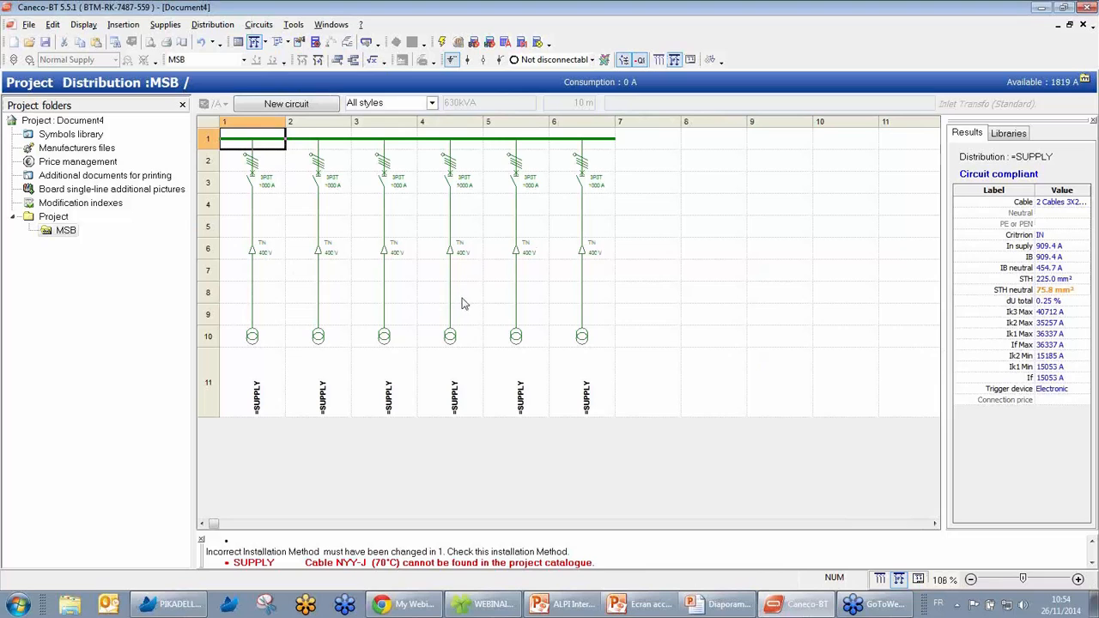
click(238, 42)
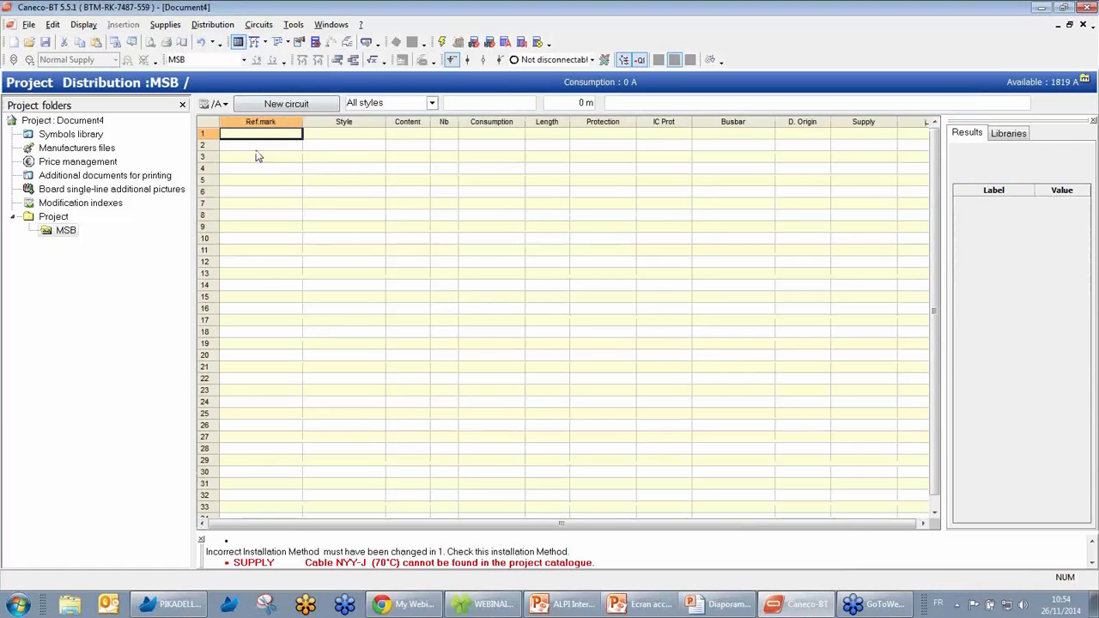
click(211, 137)
Return to the MSB network diagram and examine the calculation results of the supply and the main busbar
click(278, 43)
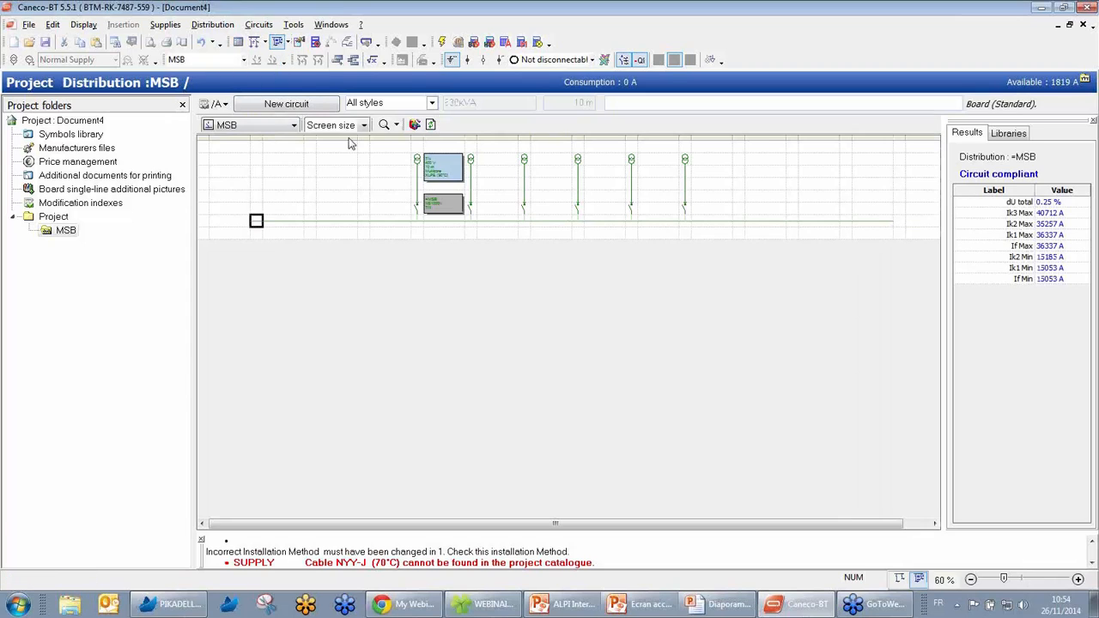
click(471, 172)
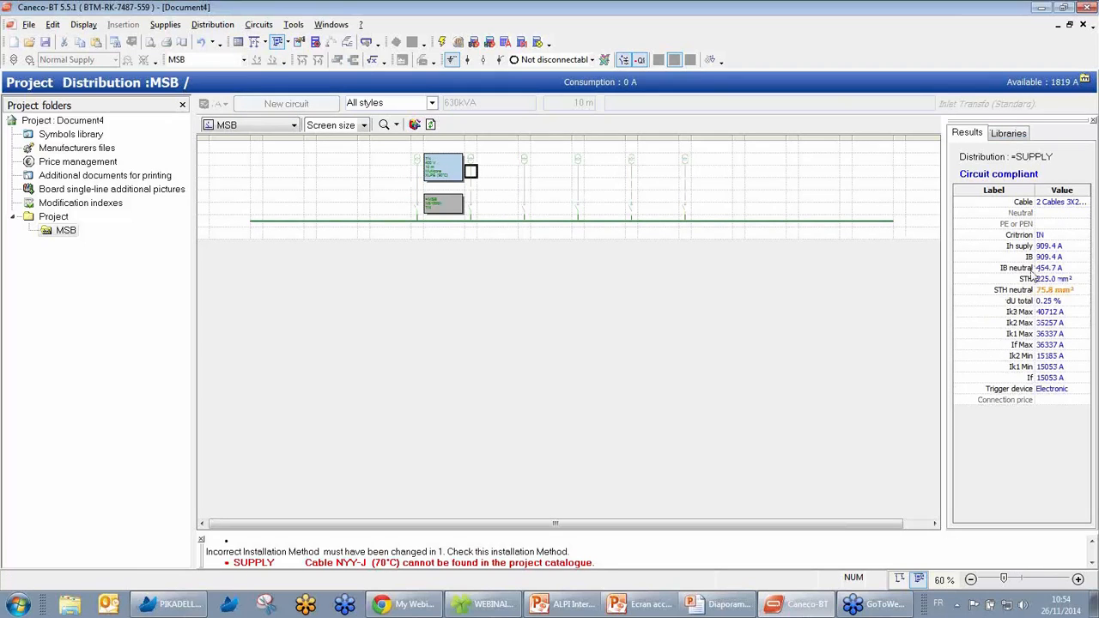
click(753, 225)
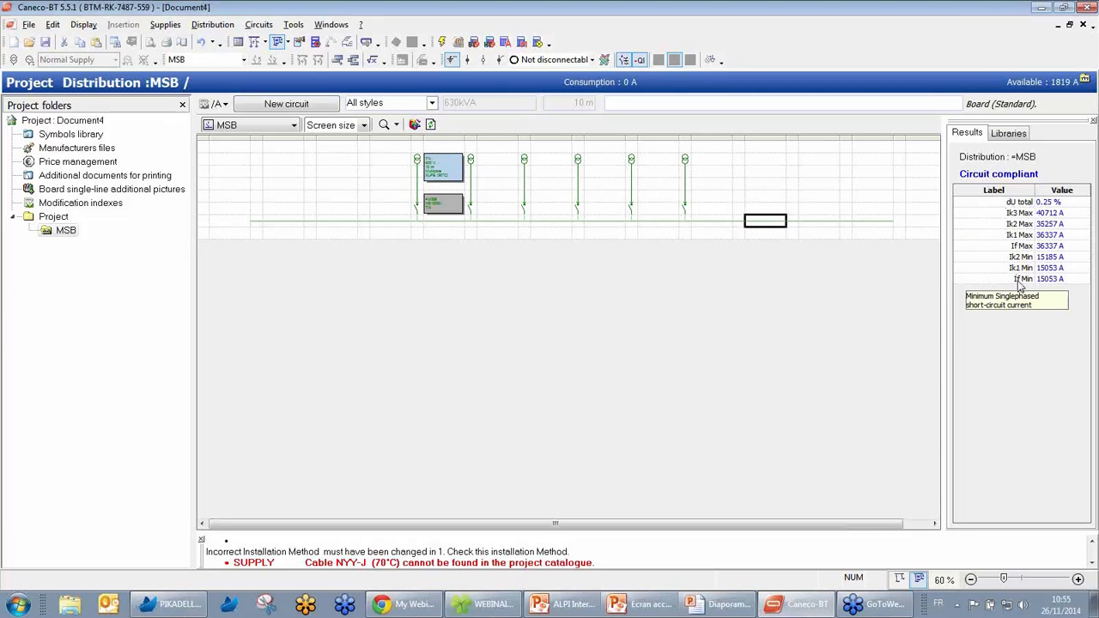
Display the symbol libraries beside the network diagram and widen their pane to three columns of symbols
click(1007, 134)
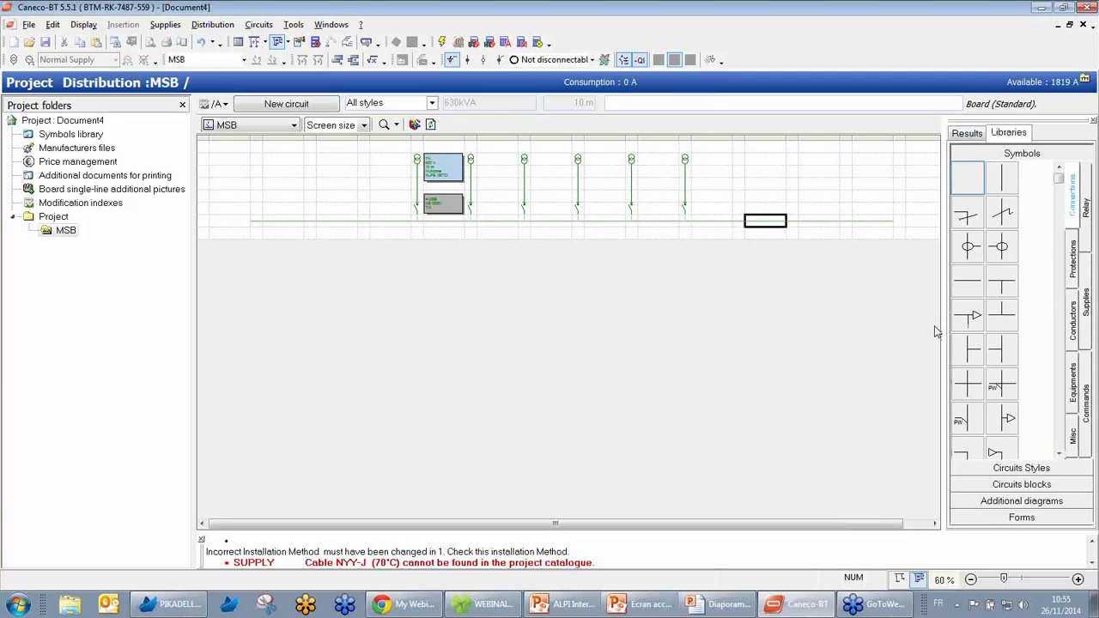
drag(943, 325, 913, 323)
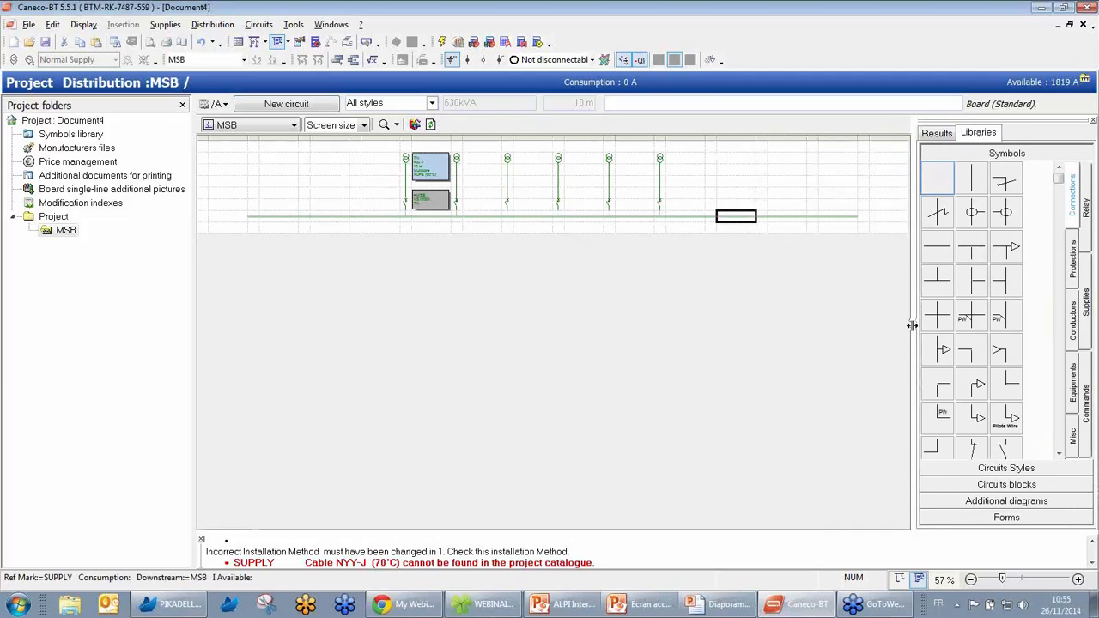
Look through the protection and conductor symbols and browse the circuit styles, including the motor and lighting circuits
click(1072, 265)
click(1072, 323)
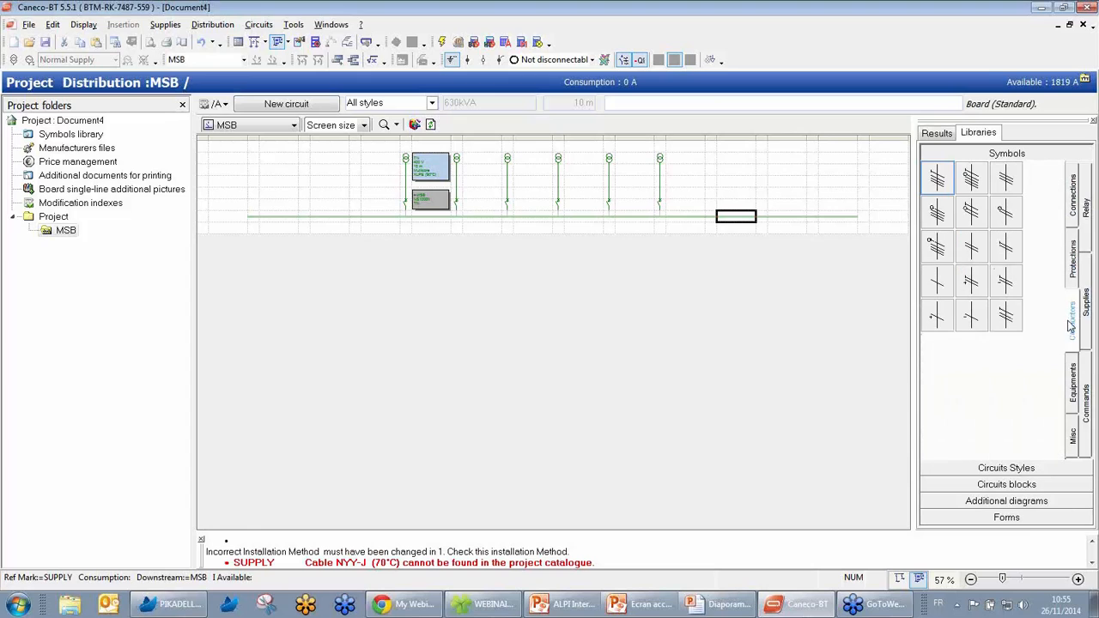
click(1007, 468)
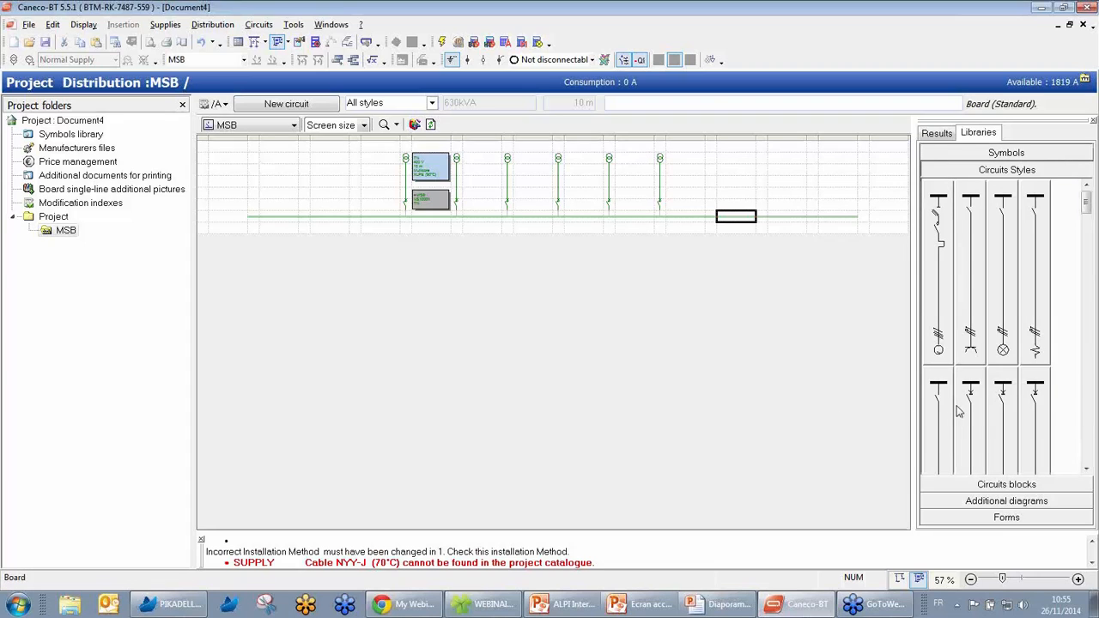
scroll(967, 408, down, 2)
scroll(967, 408, down, 5)
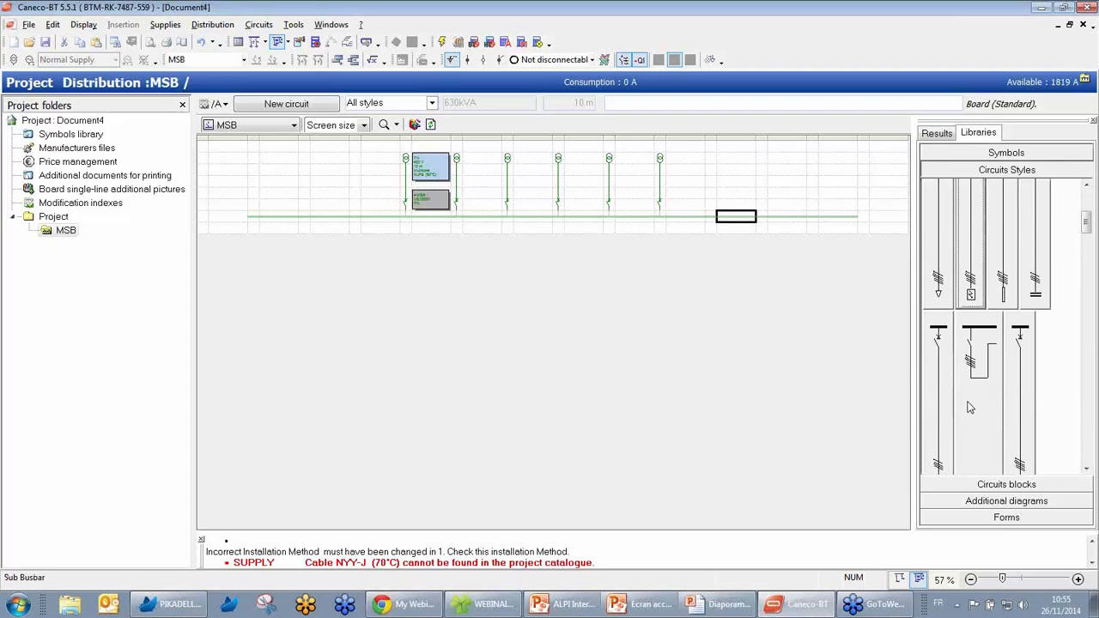
scroll(971, 403, down, 5)
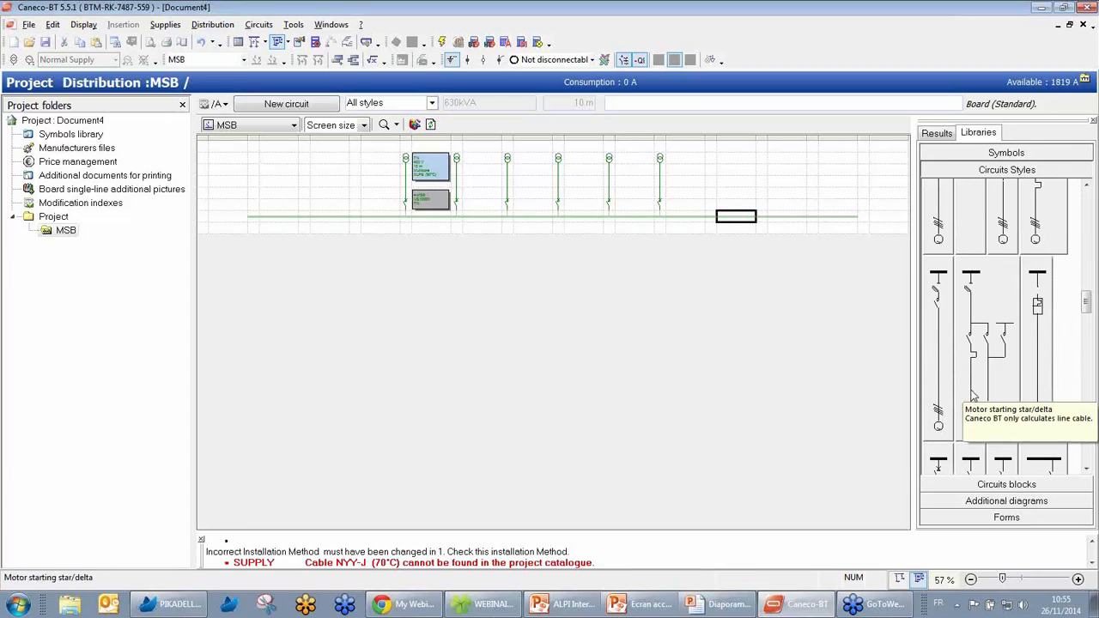
scroll(973, 399, down, 5)
scroll(975, 393, down, 4)
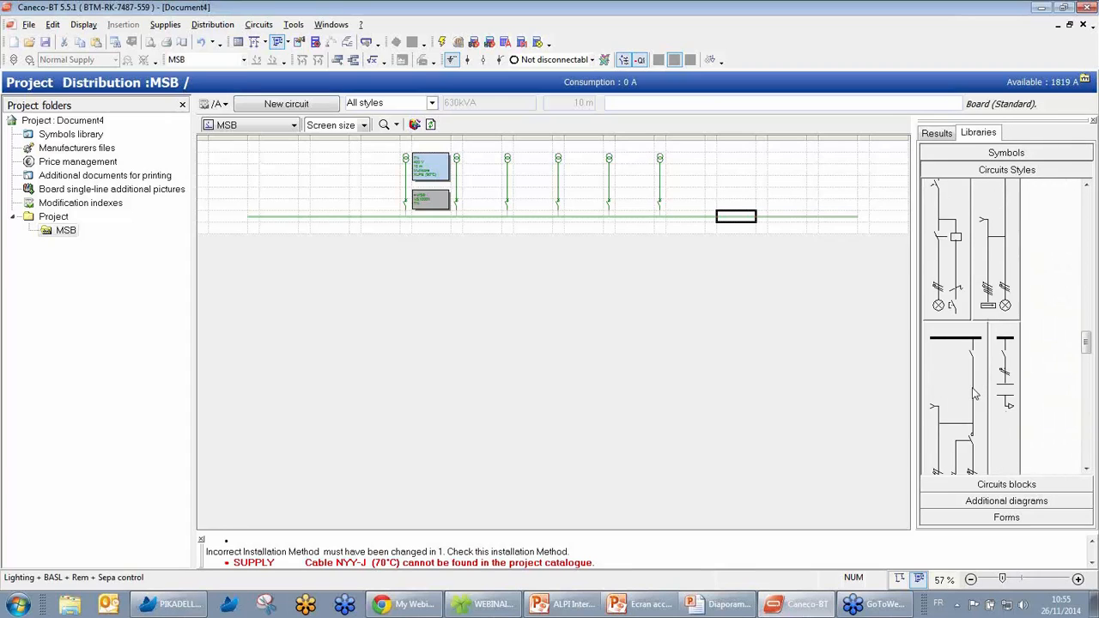
Browse the circuit blocks, additional diagrams and forms libraries, and return to the symbols library
click(995, 485)
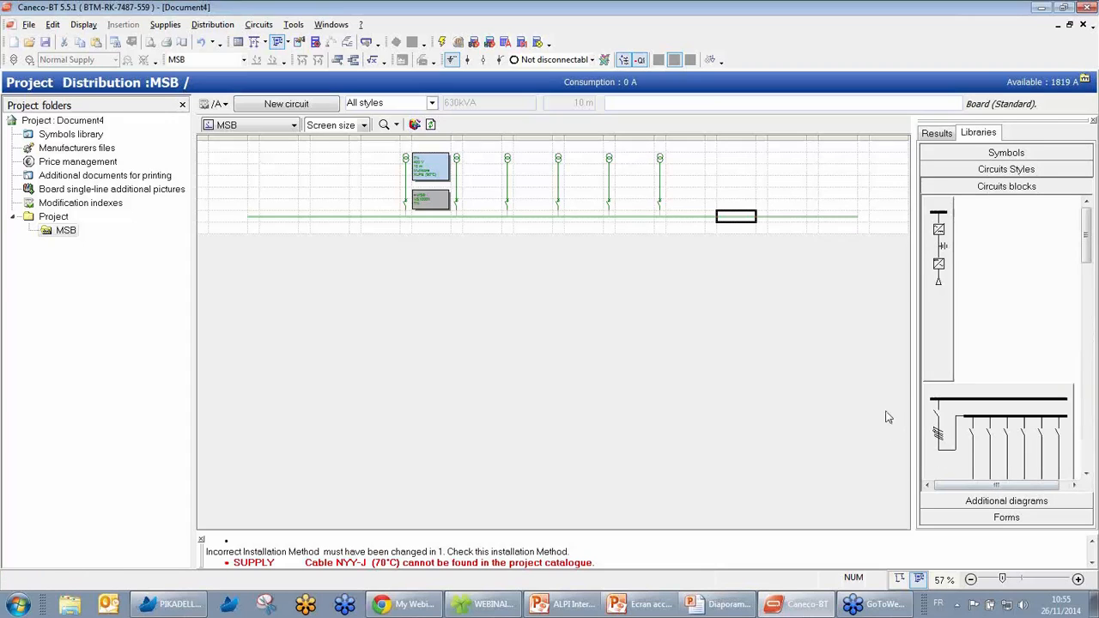
scroll(1003, 380, down, 3)
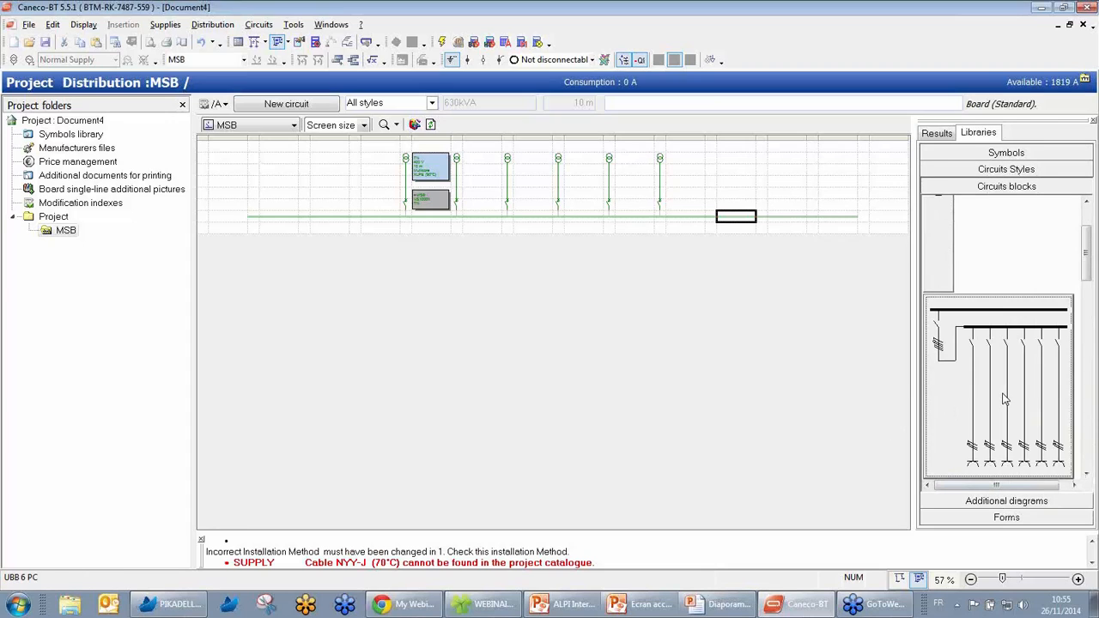
scroll(1003, 384, down, 3)
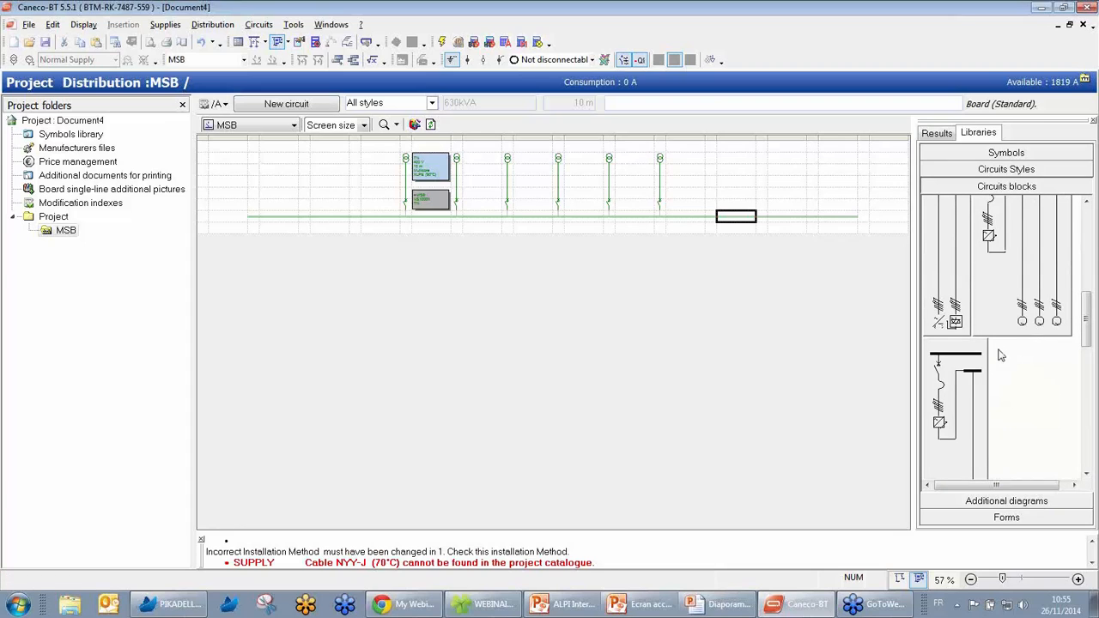
scroll(996, 331, down, 3)
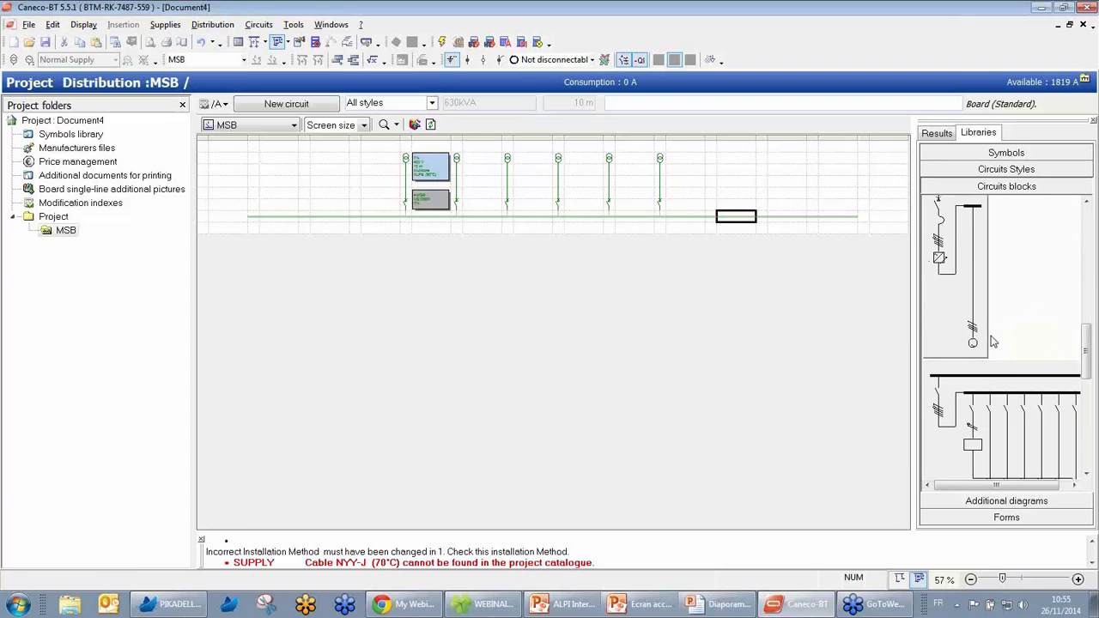
click(1006, 501)
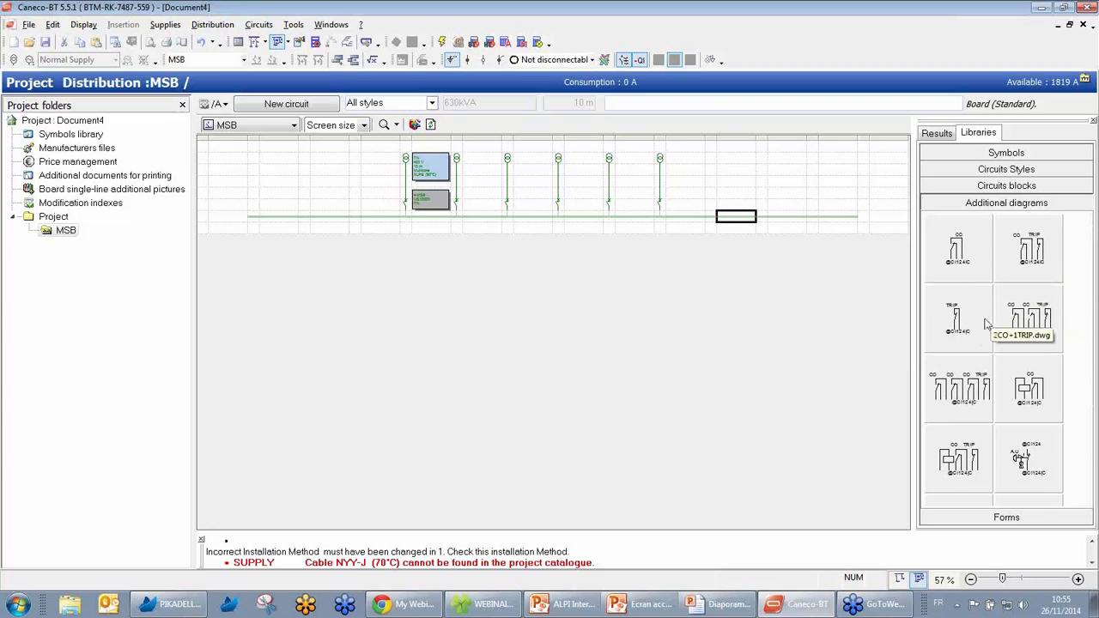
click(999, 517)
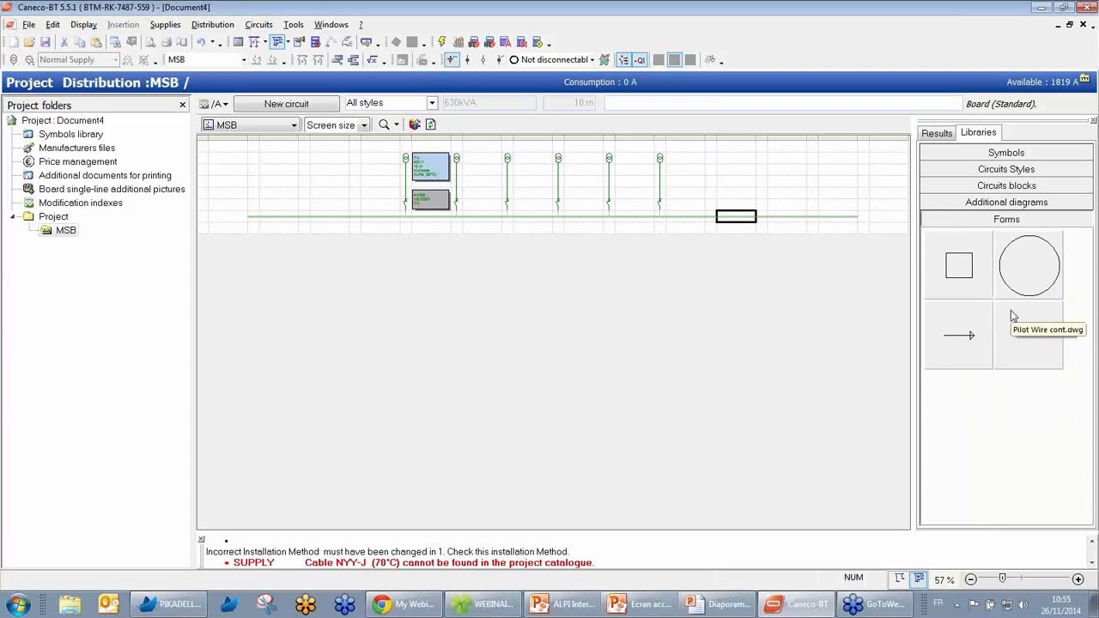
click(953, 153)
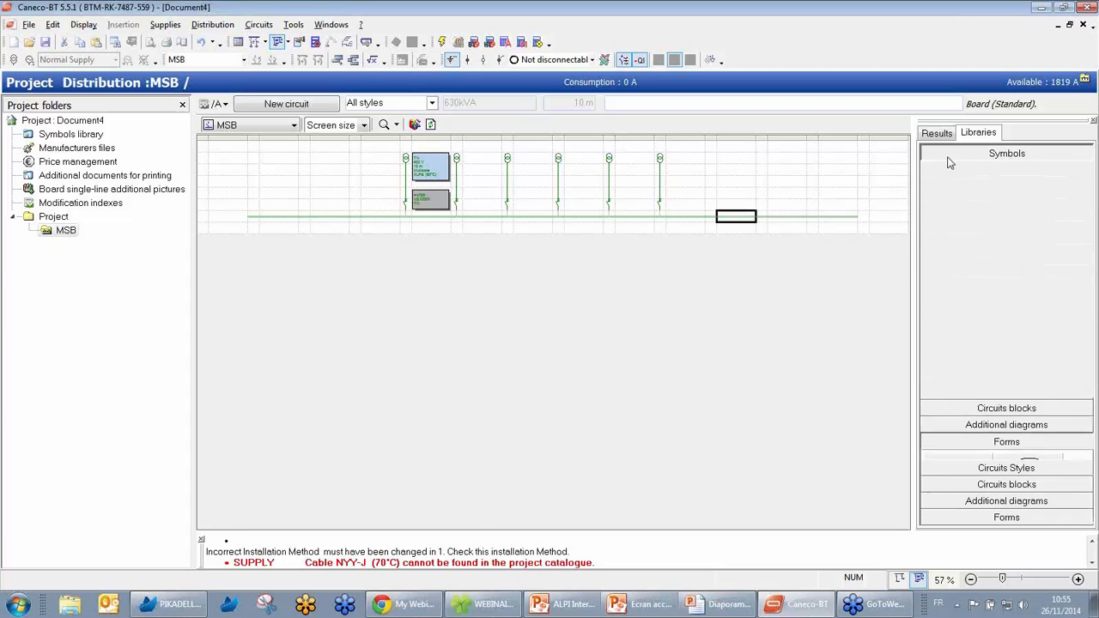
Enlarge the message area and read the latest calculation messages for the supply
drag(475, 531, 475, 511)
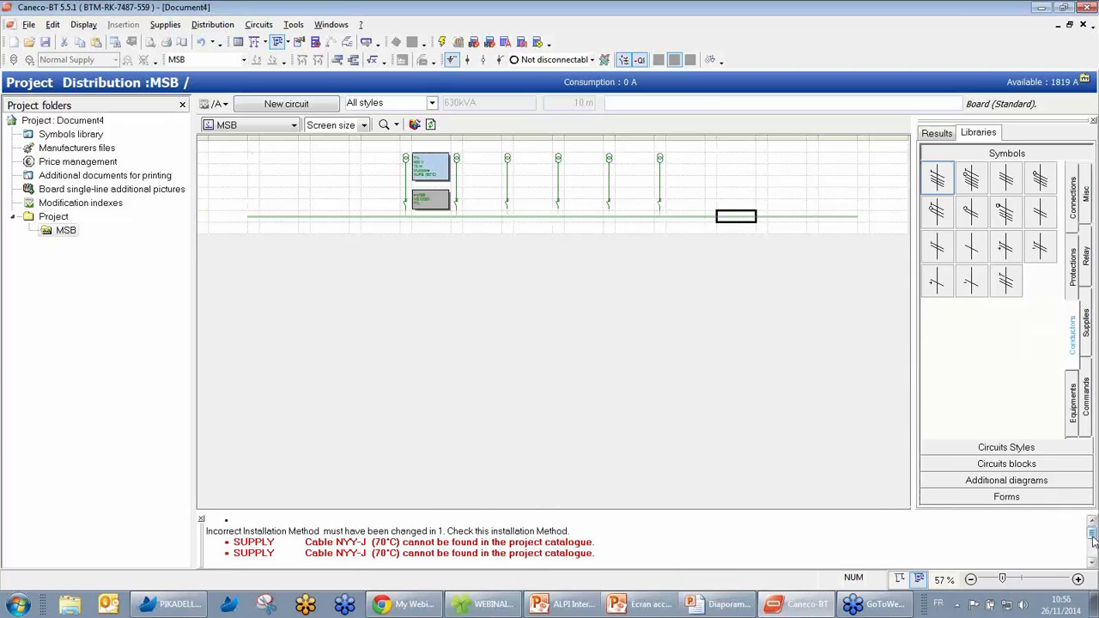
drag(1091, 534, 1092, 556)
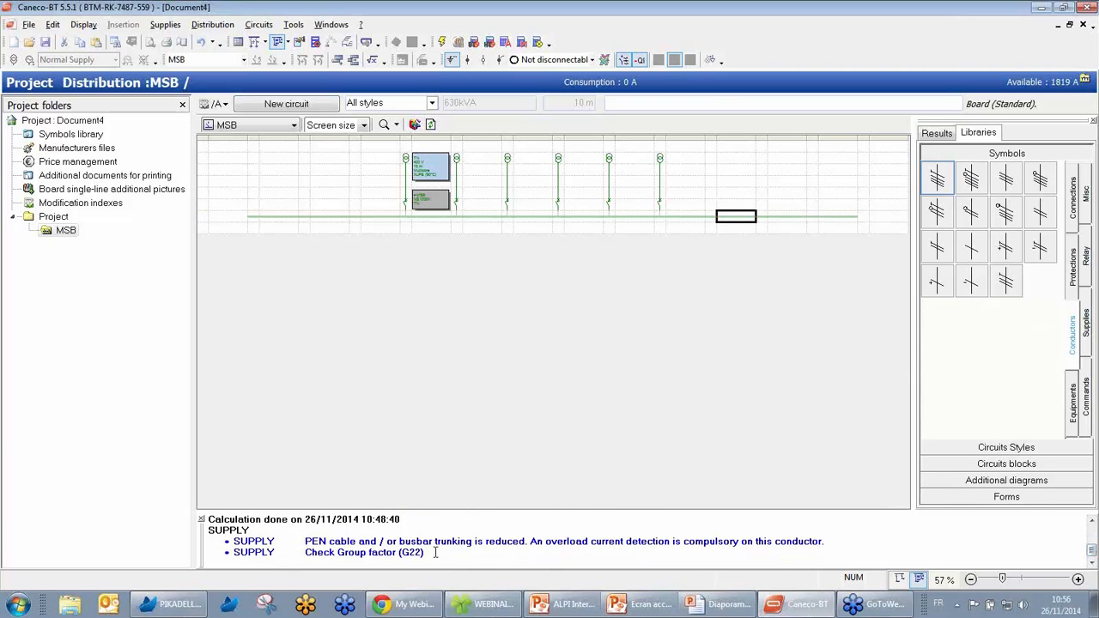
Set the normal supply to 2 transformers with at most 2 active, and recalculate it with the NS1000N Micrologic 2.0 circuit breaker
click(493, 220)
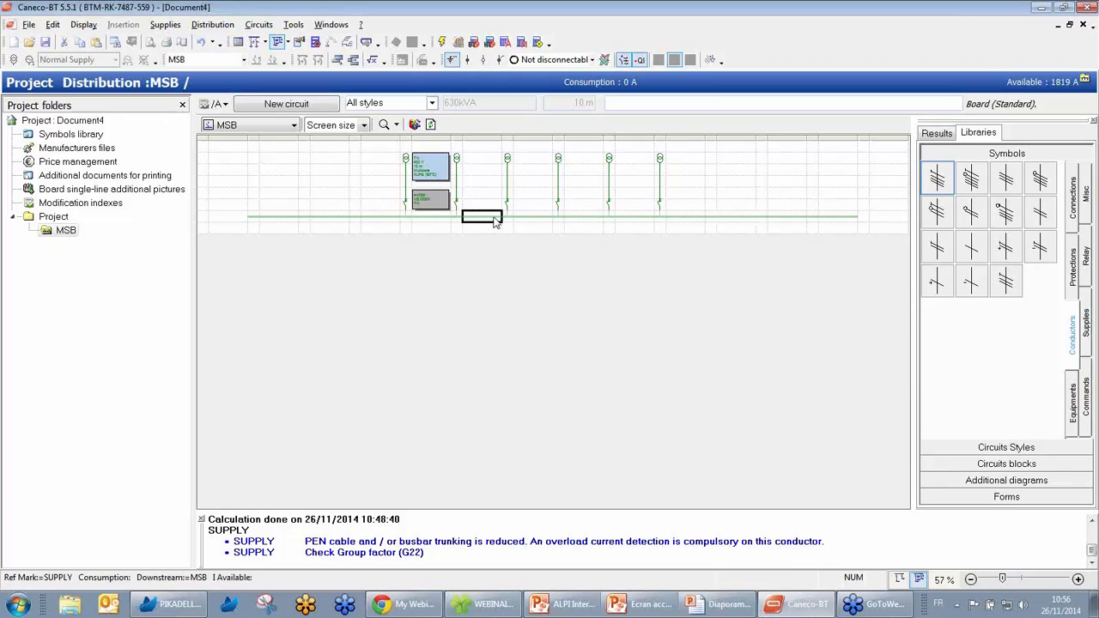
double_click(506, 161)
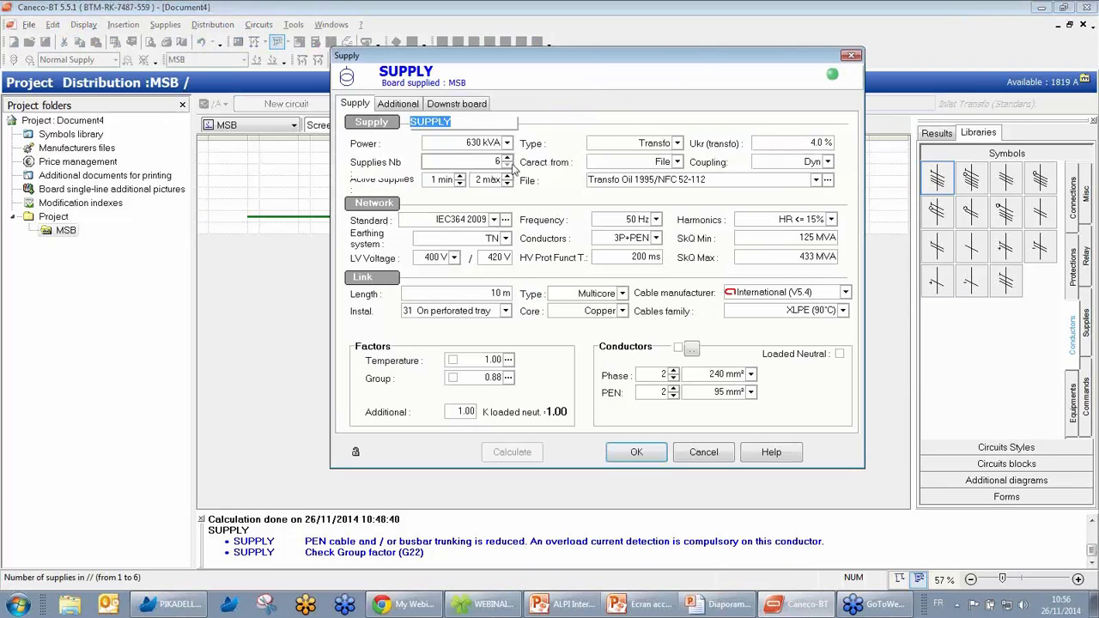
click(507, 184)
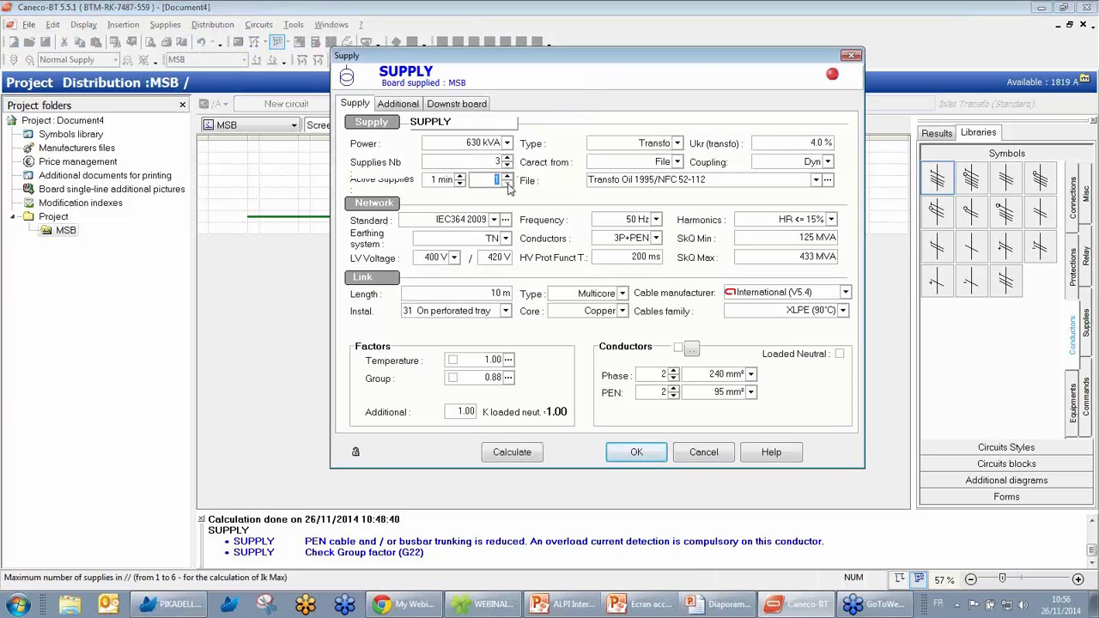
click(507, 166)
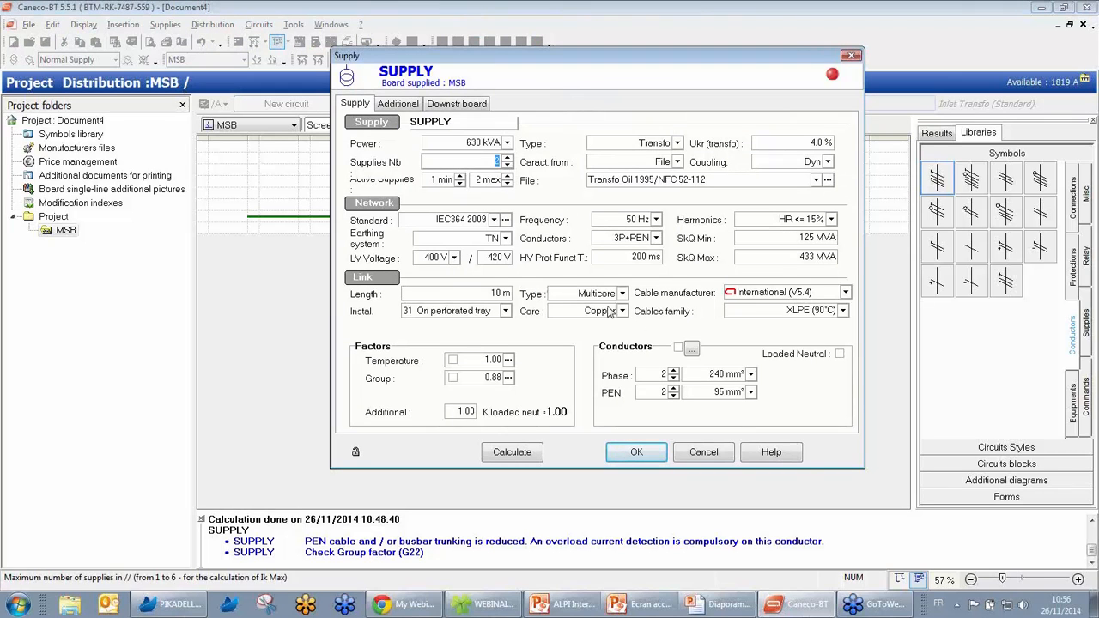
click(502, 455)
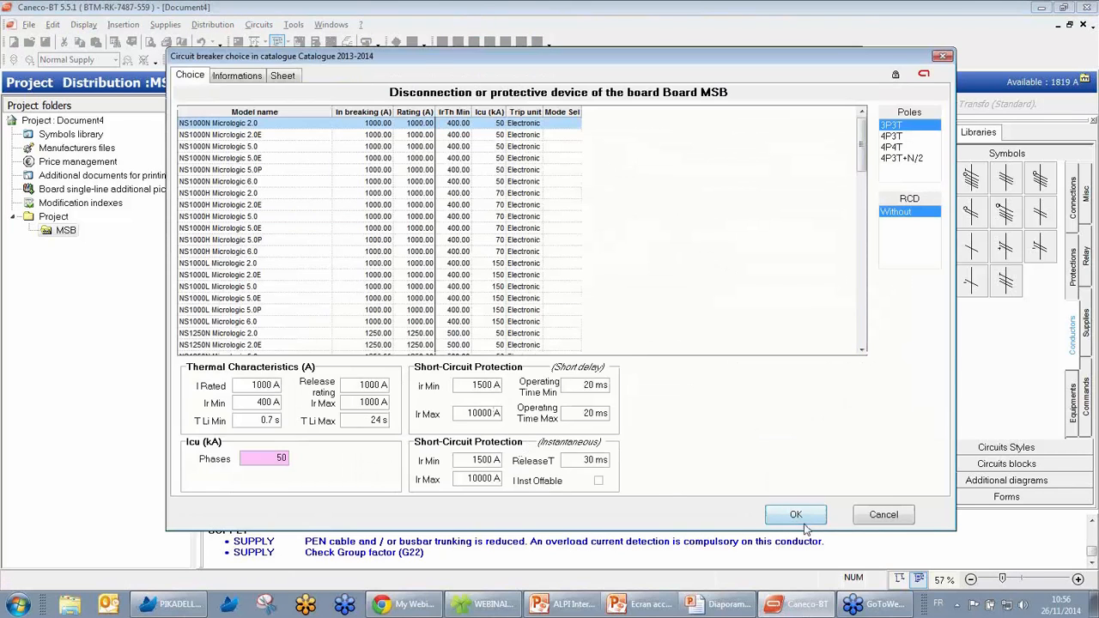
click(803, 517)
click(637, 451)
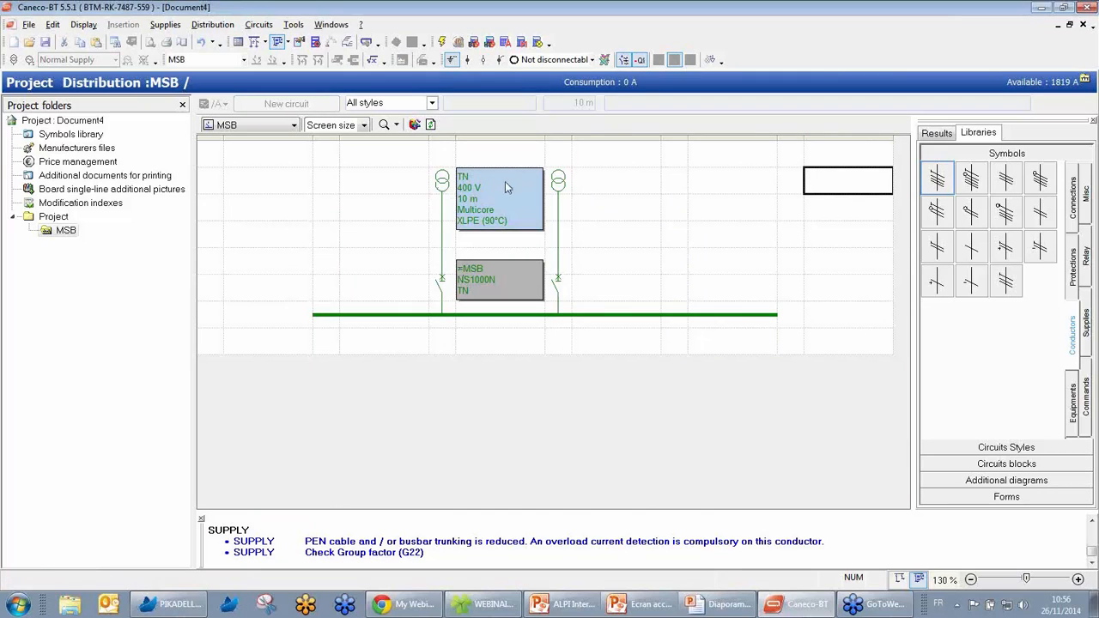
Add a standby genset supply to the MSB with a power of 400 kVA and International (V5.4) as cable manufacturer
click(569, 315)
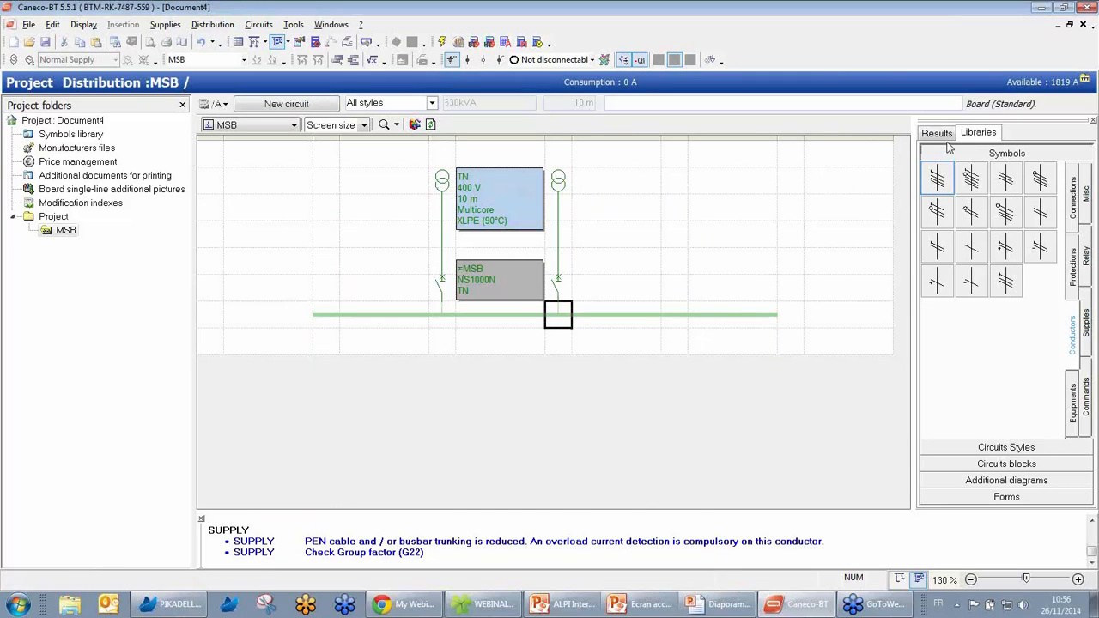
click(30, 62)
click(369, 275)
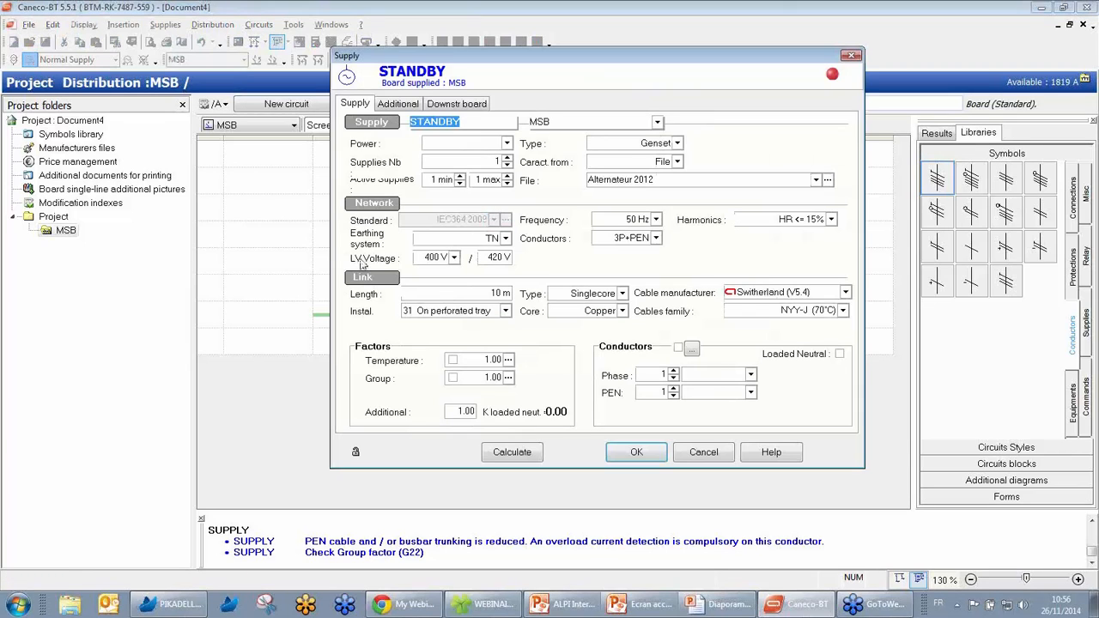
click(507, 144)
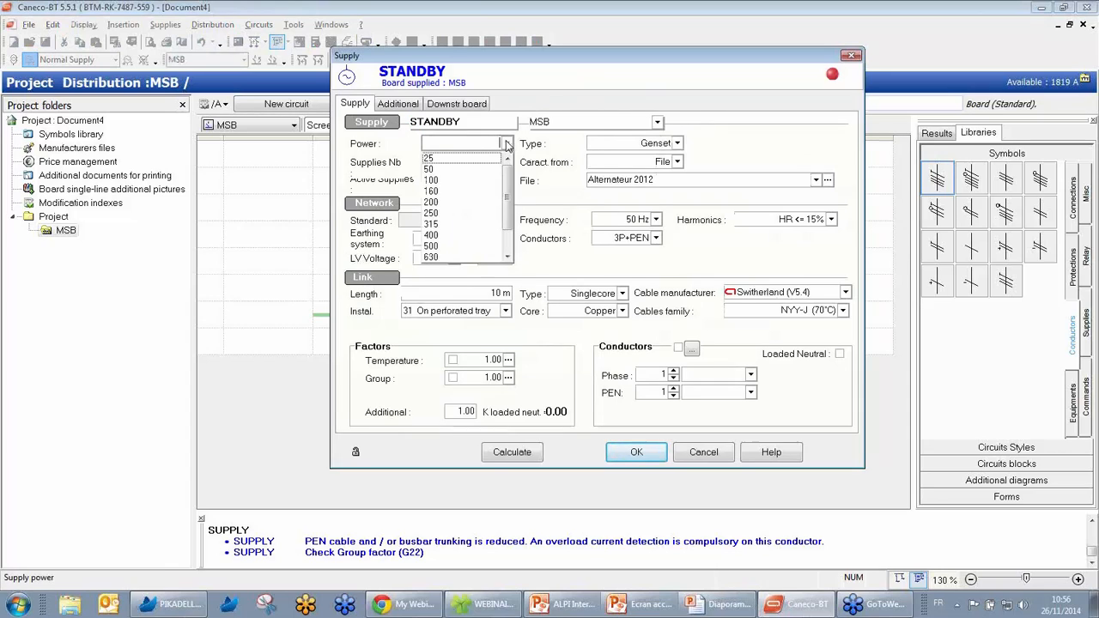
click(469, 236)
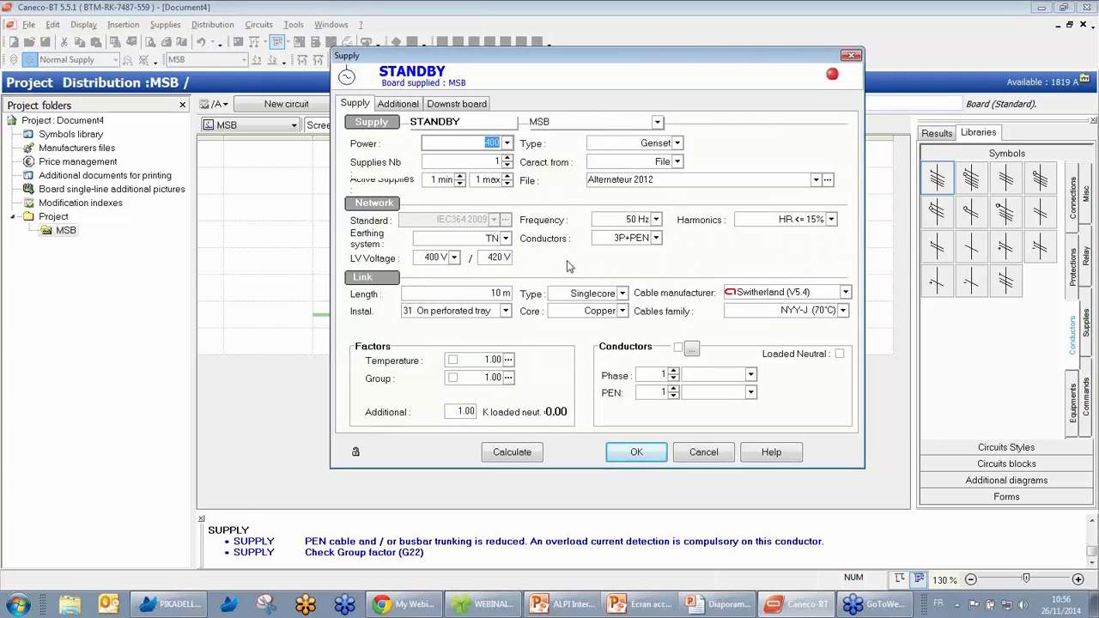
click(806, 298)
click(768, 311)
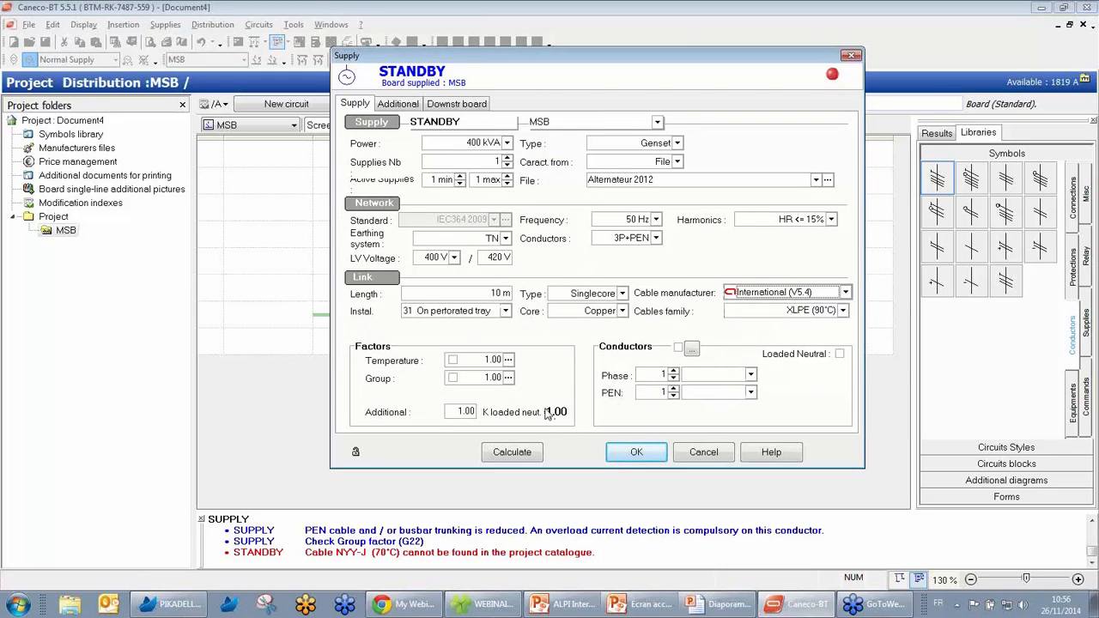
Choose an ACB breaker as the standby supply's breaking device on the MSB, calculate the supply and confirm it
click(468, 106)
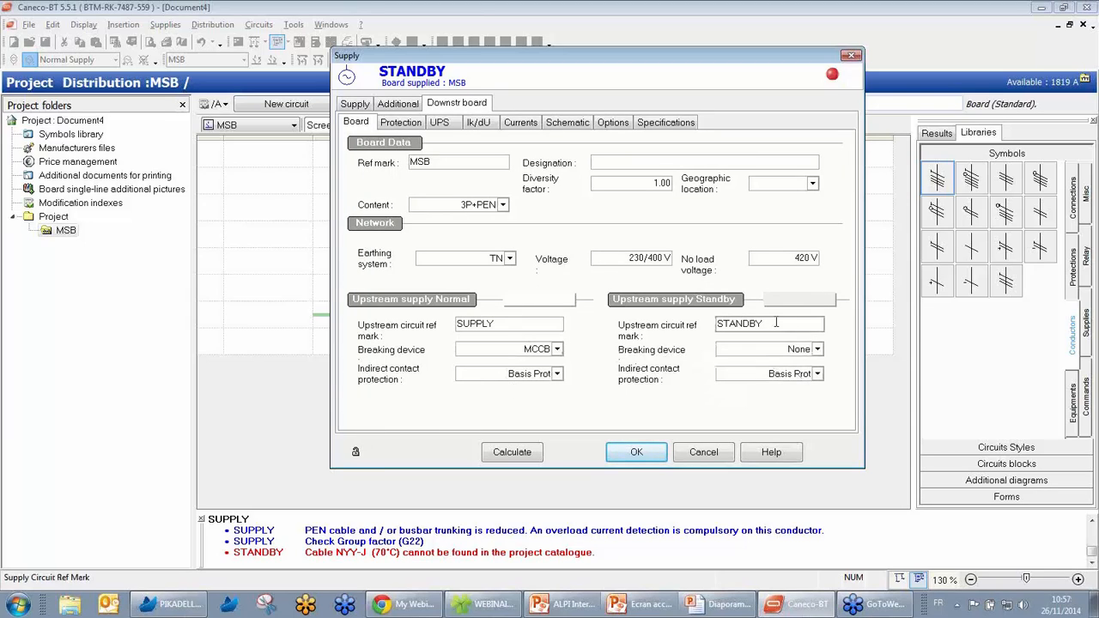
click(818, 350)
click(777, 379)
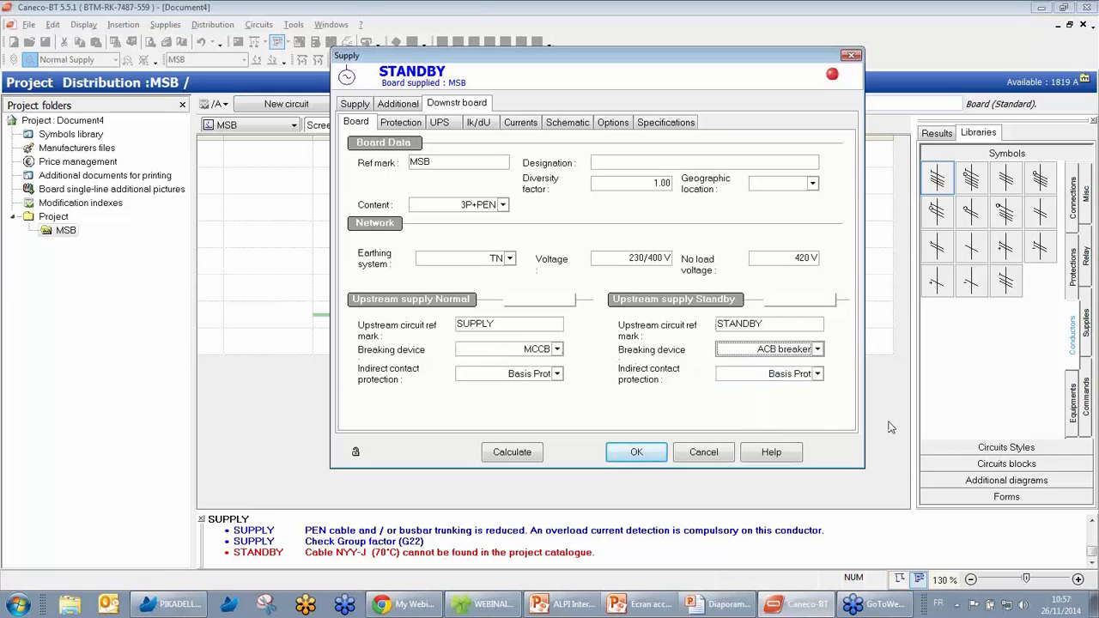
click(534, 452)
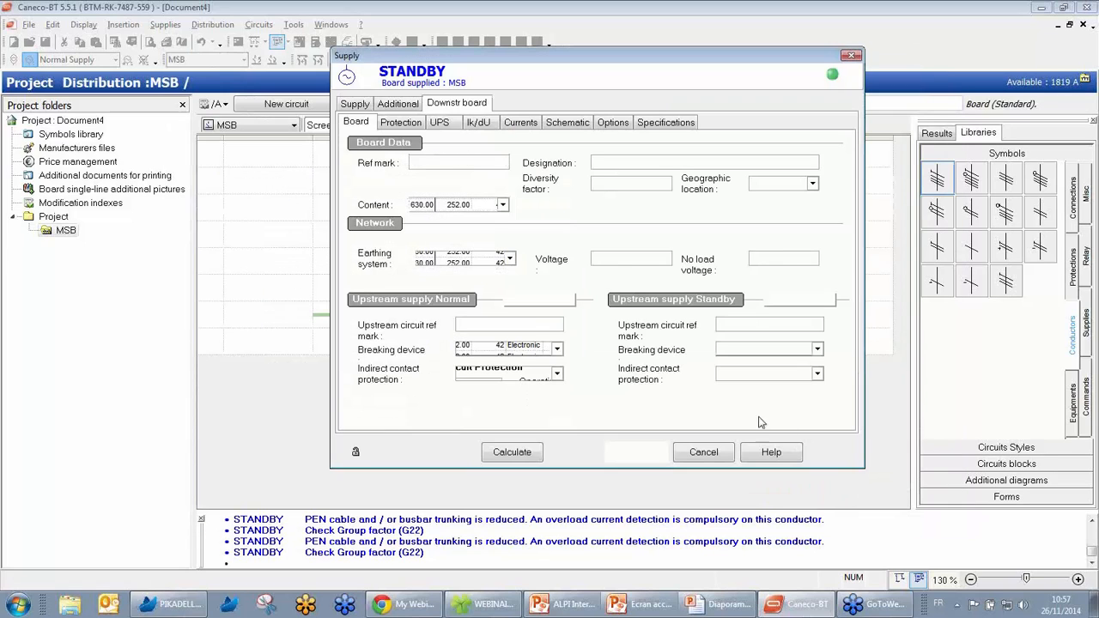
click(637, 451)
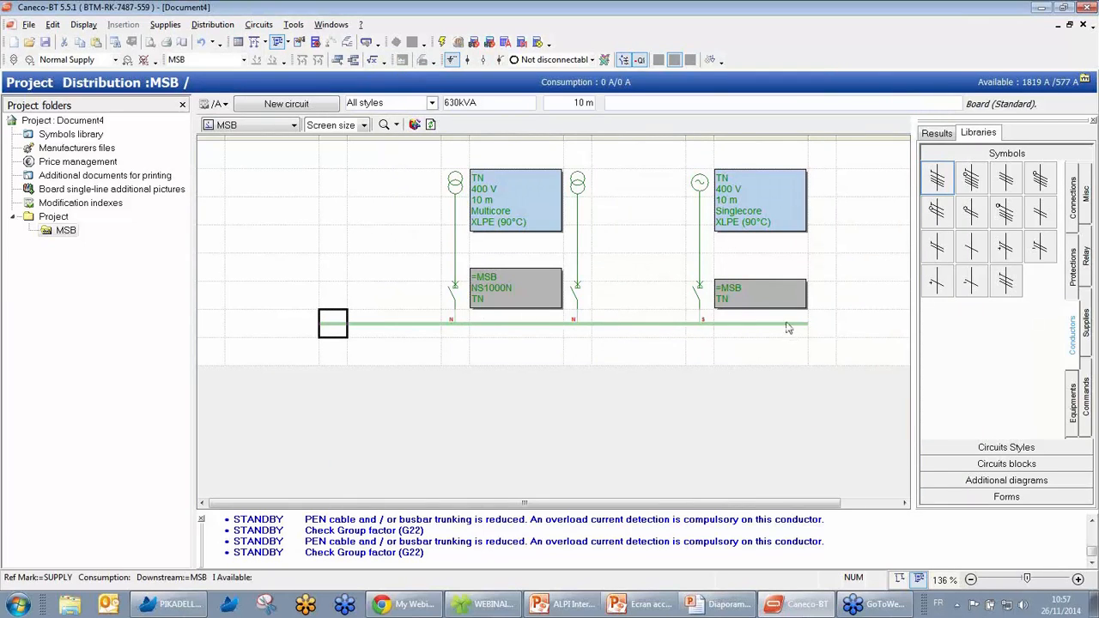
Examine the MSB busbar's calculation results for the normal and backup supplies
click(928, 135)
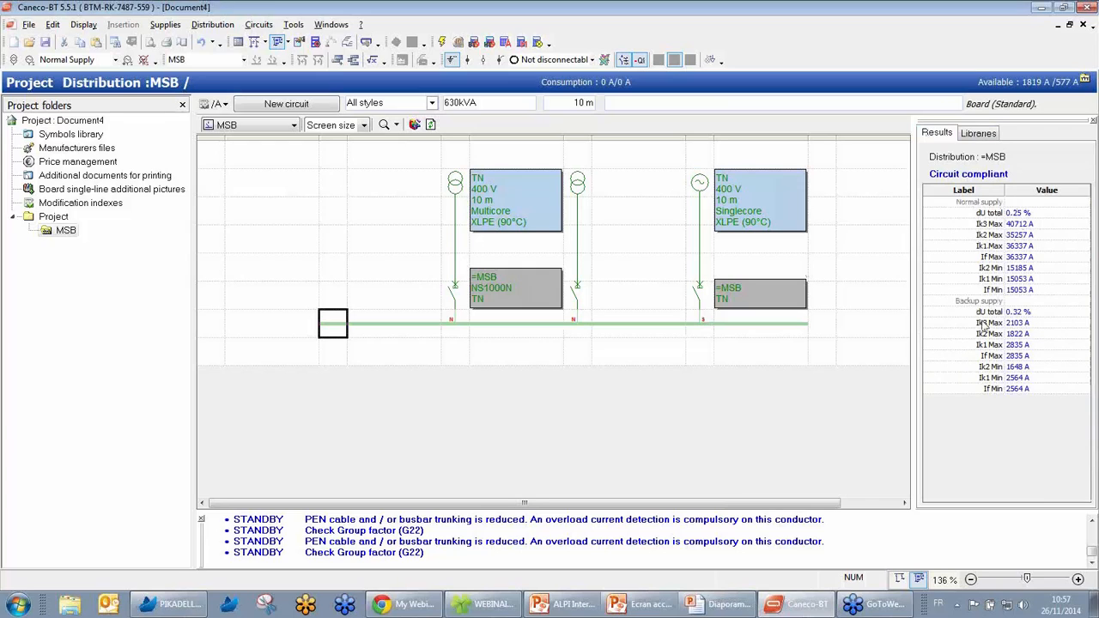
click(646, 332)
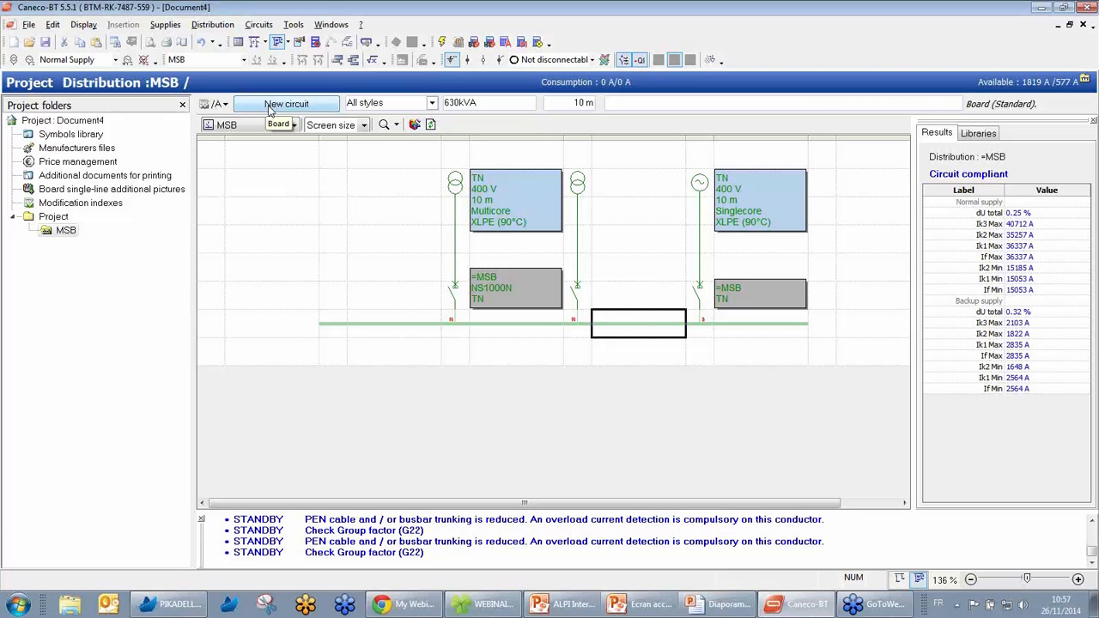
Add a Board circuit from the Circuits Styles library to the MSB busbar
click(977, 135)
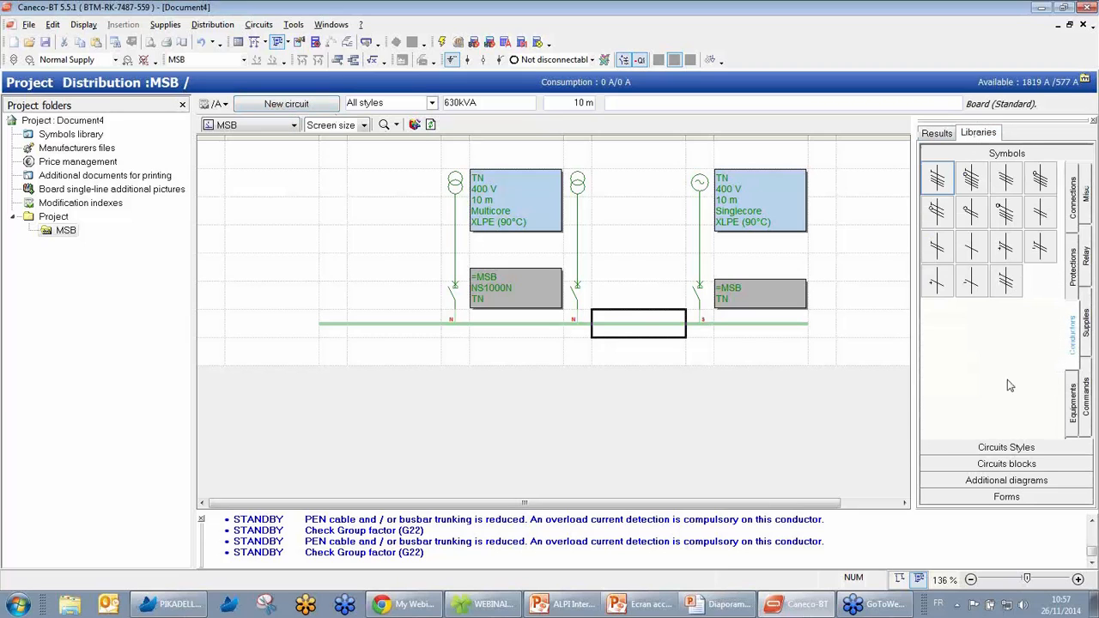
click(1006, 449)
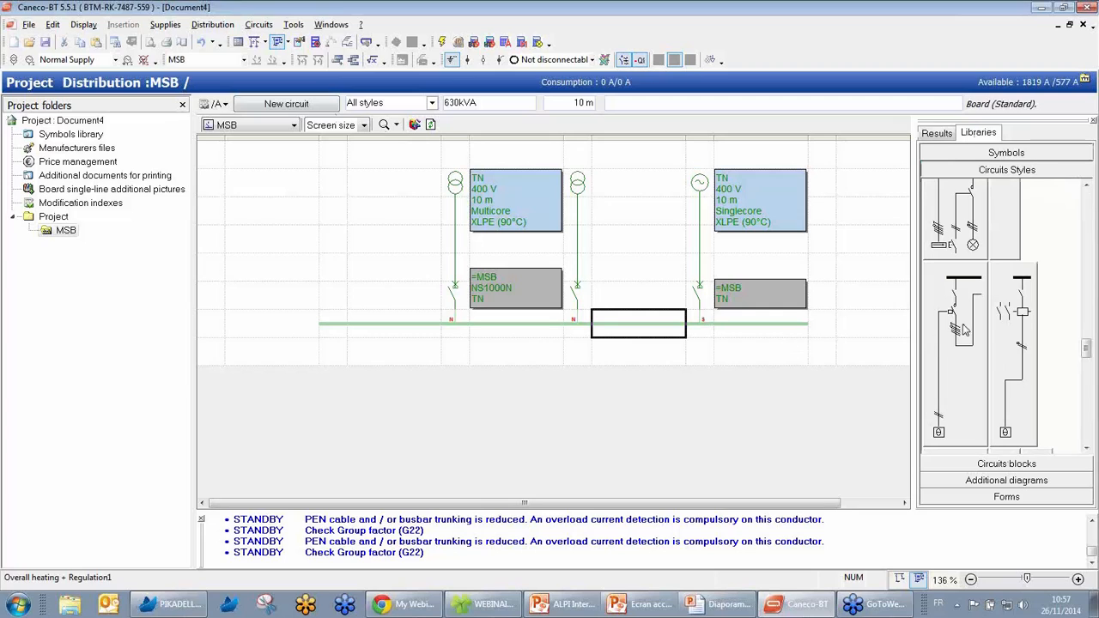
scroll(962, 361, up, 5)
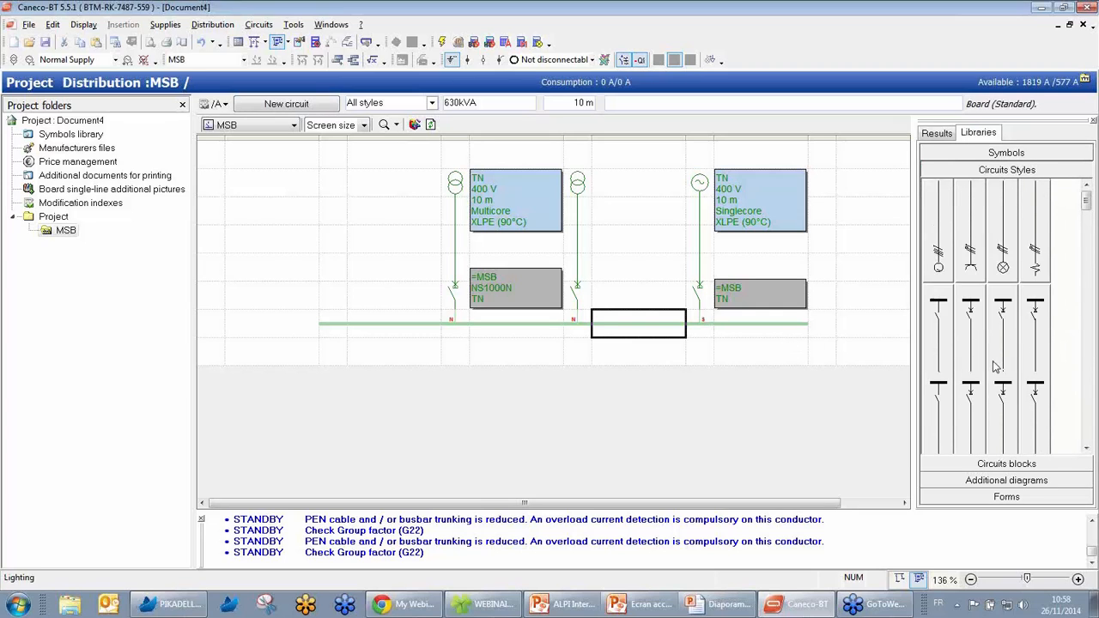
scroll(994, 367, down, 2)
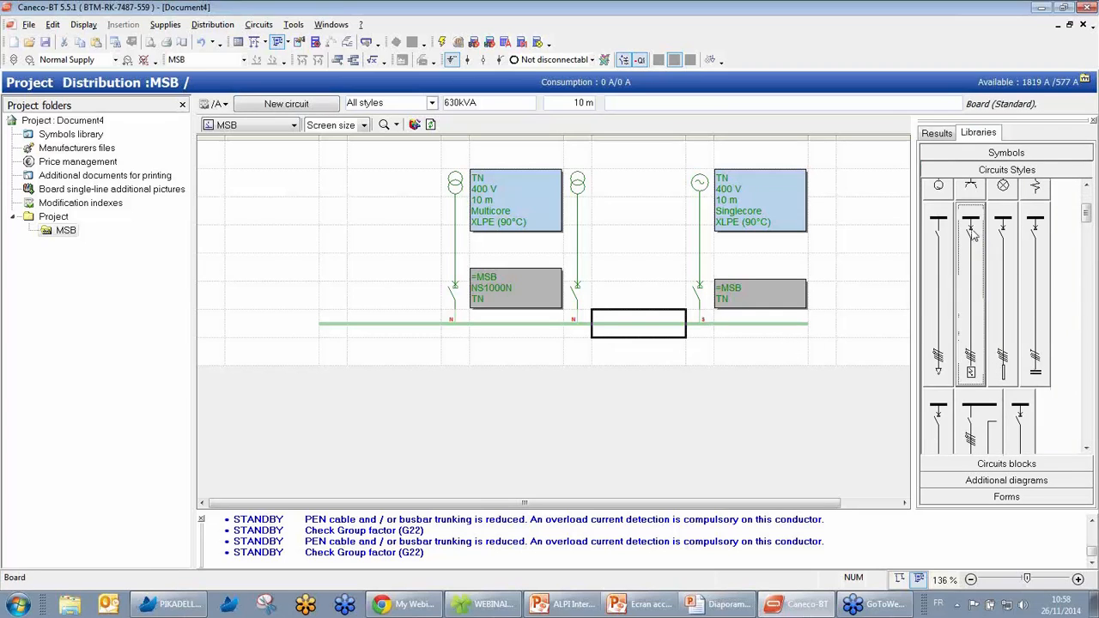
drag(972, 234, 404, 335)
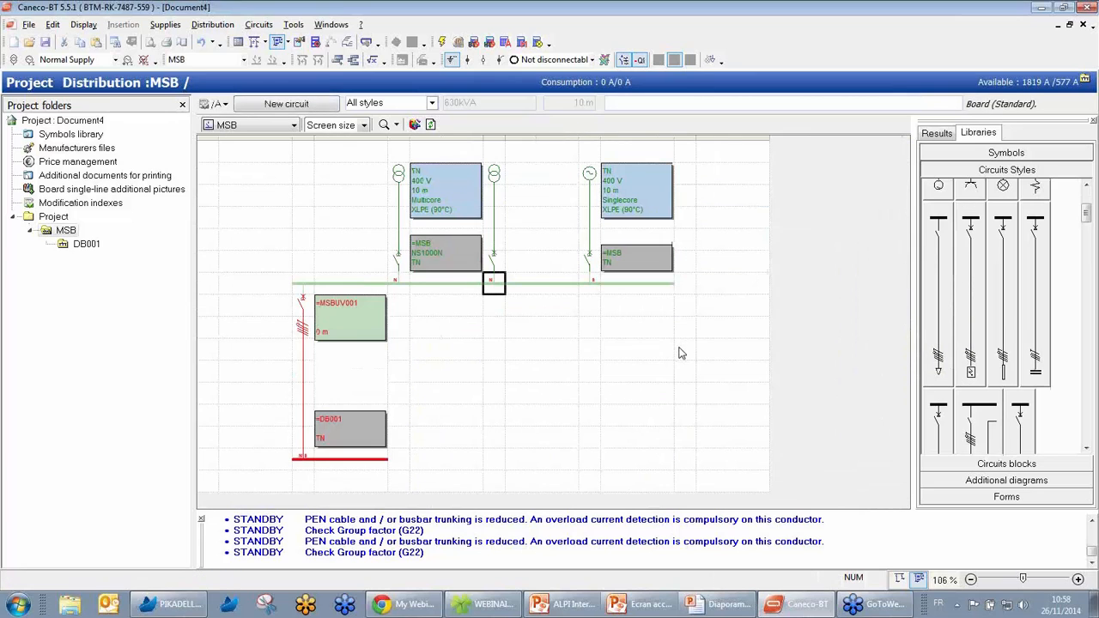
Create 2 more standard Board circuits on the MSB busbar
click(319, 104)
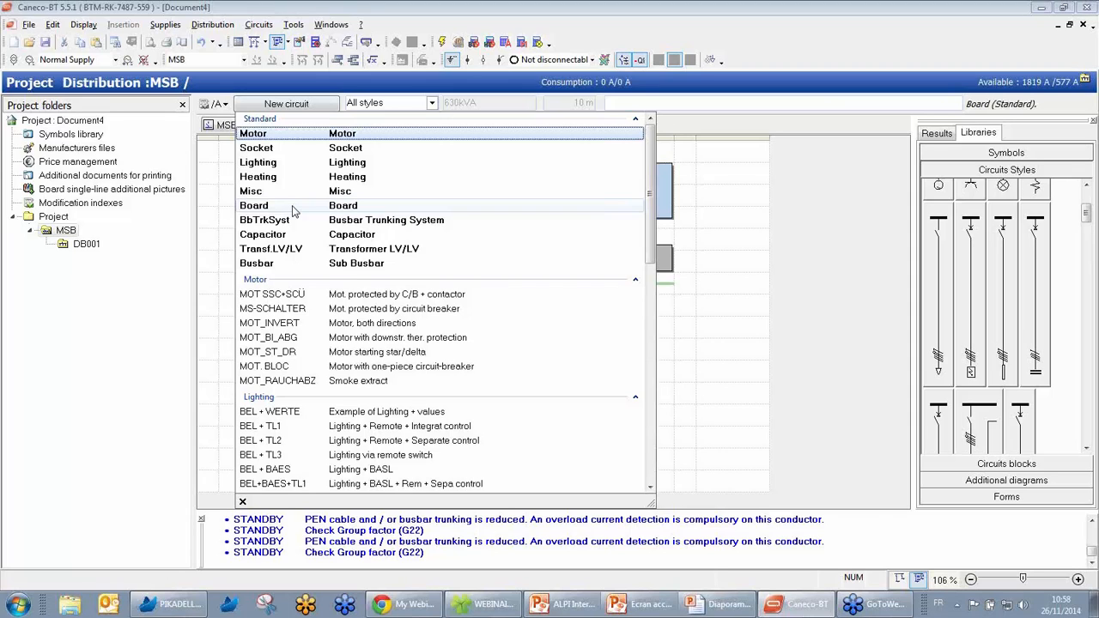
click(292, 207)
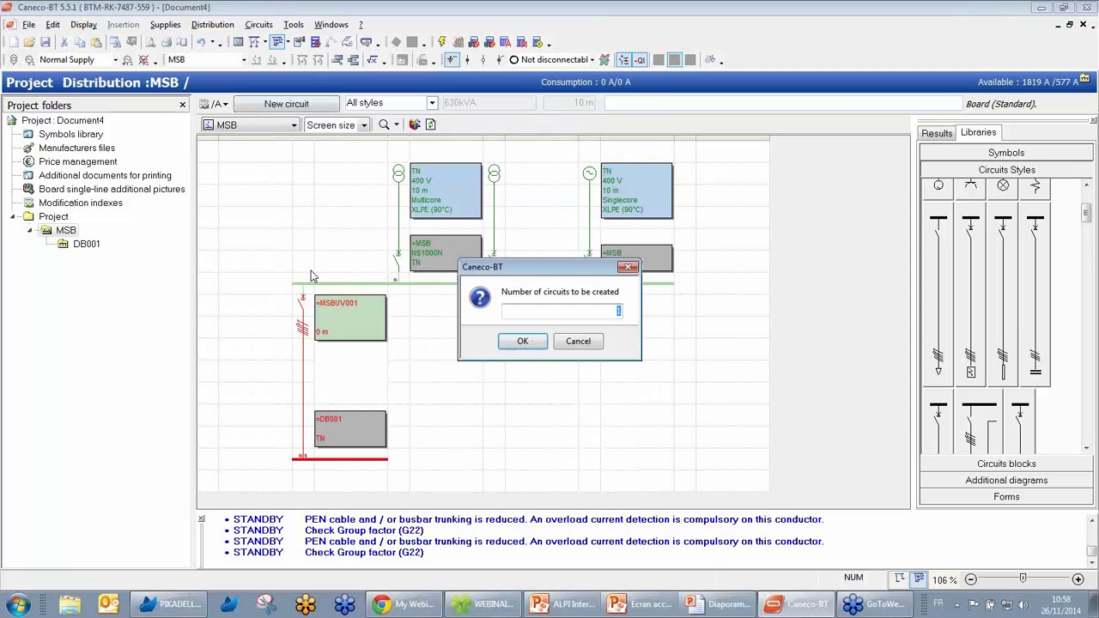
text(2)
key(Return)
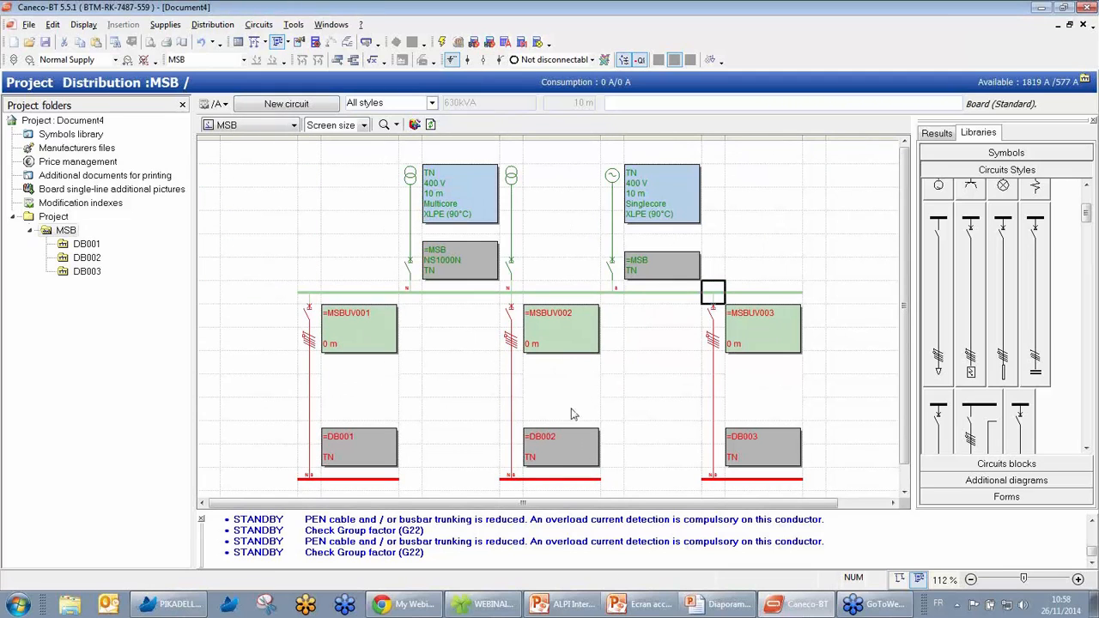
Add two standard Sub Busbar circuits, one after the other, under distribution board DB001
scroll(371, 333, down, 1)
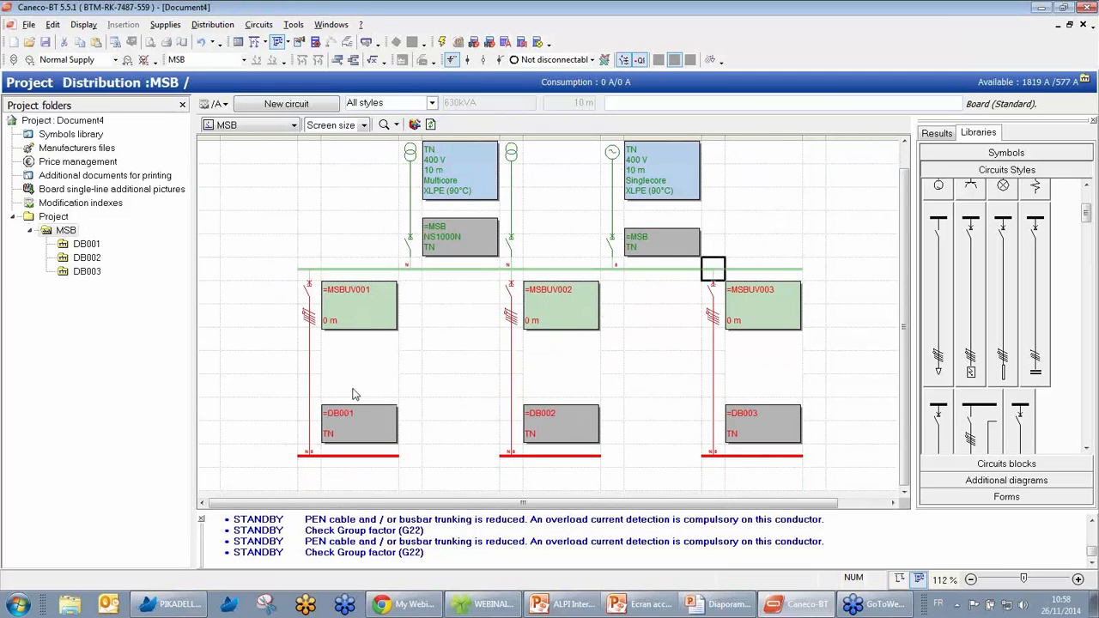
click(311, 454)
click(276, 104)
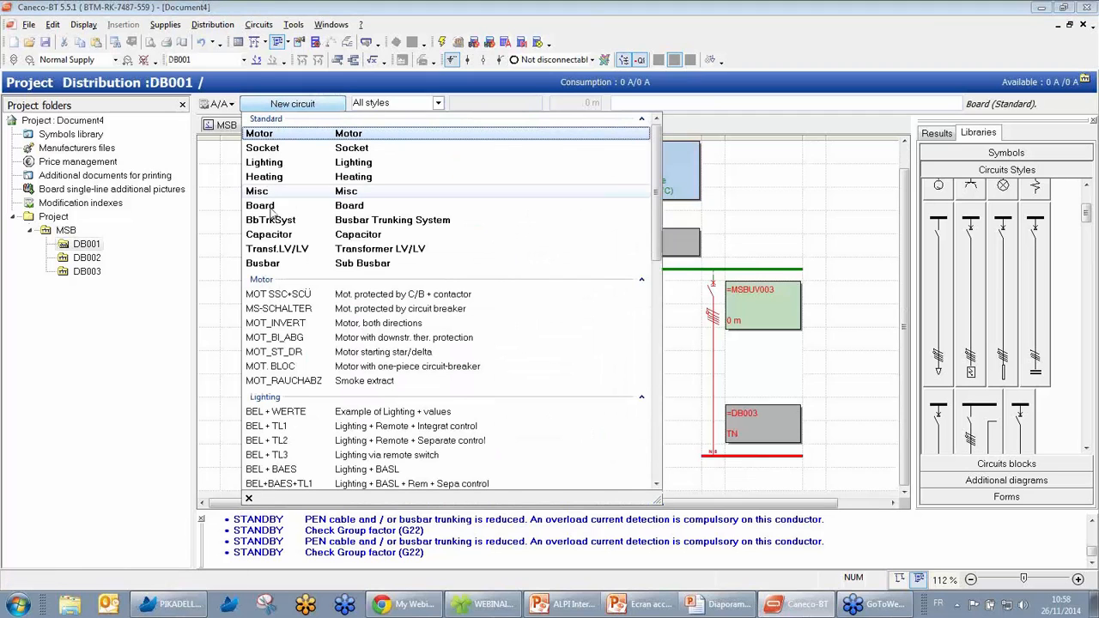
click(280, 264)
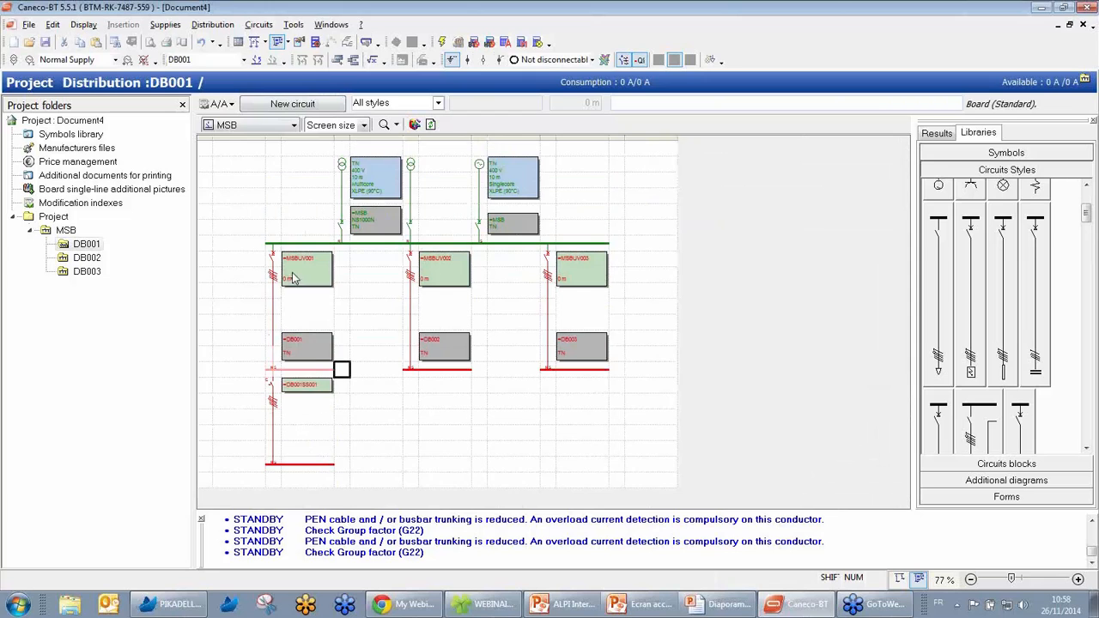
click(292, 104)
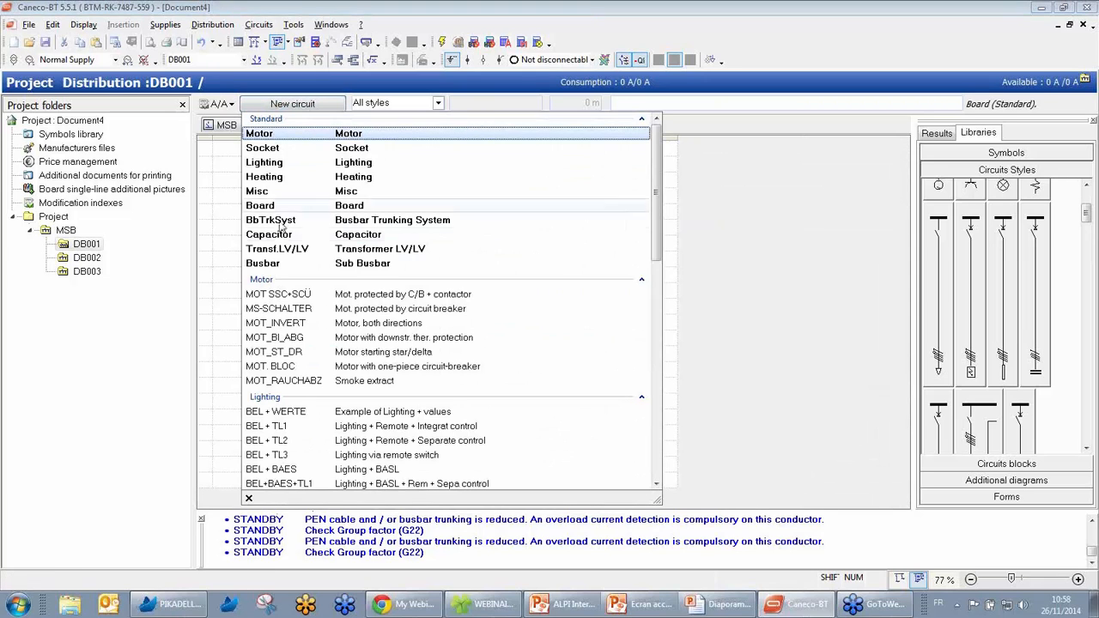
click(273, 263)
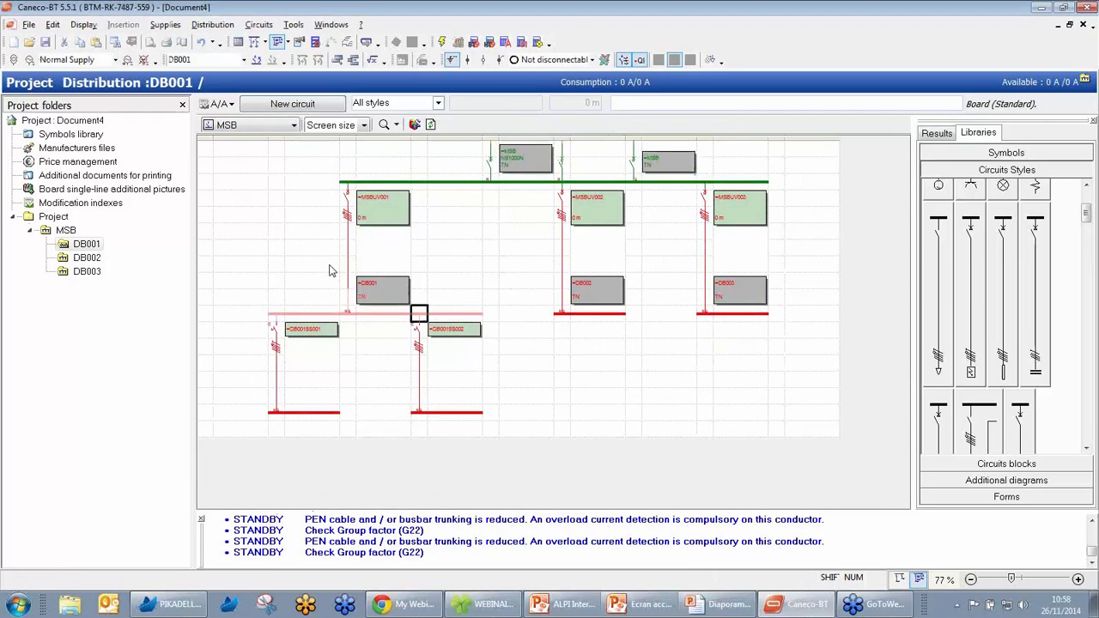
Add one Socket circuit and another 2 Socket circuits to the first sub busbar of DB001
click(275, 477)
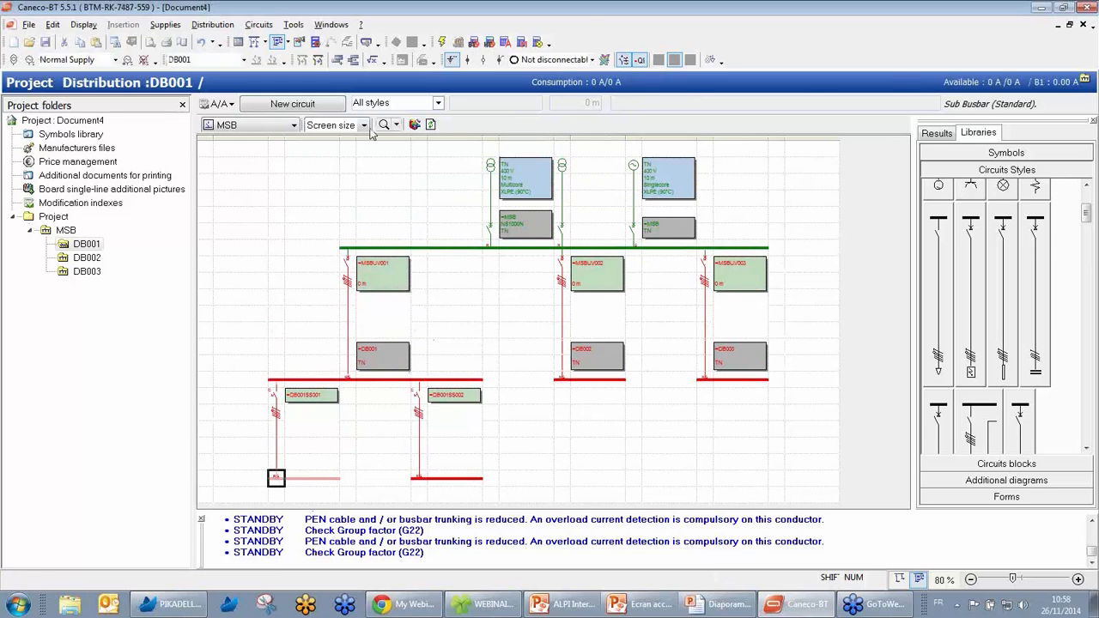
click(292, 104)
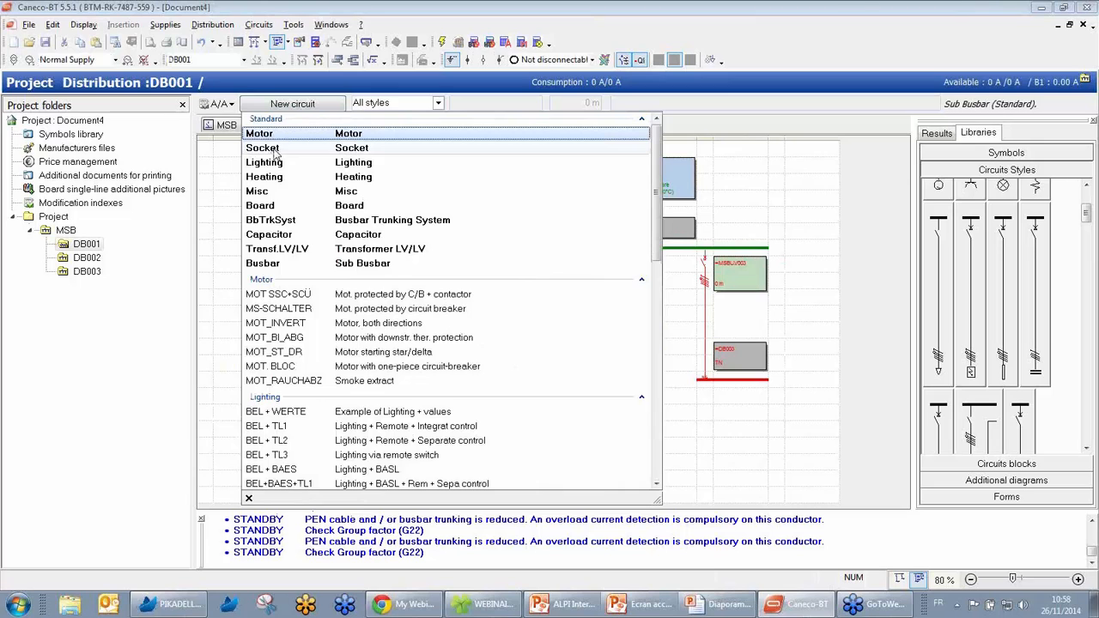
click(275, 151)
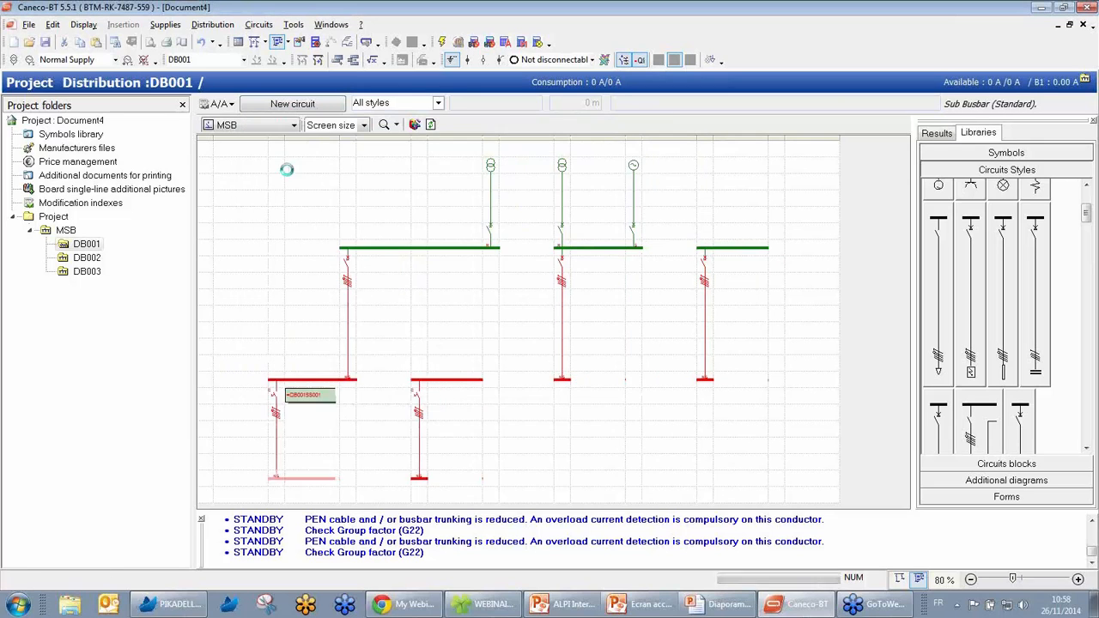
click(292, 103)
click(279, 153)
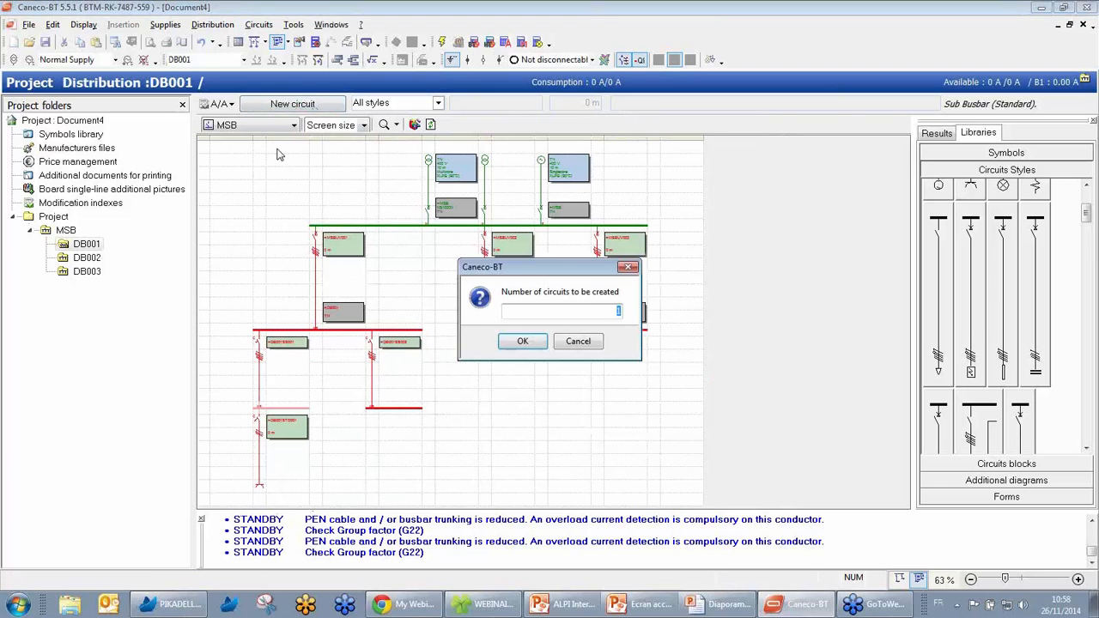
text(2)
key(Return)
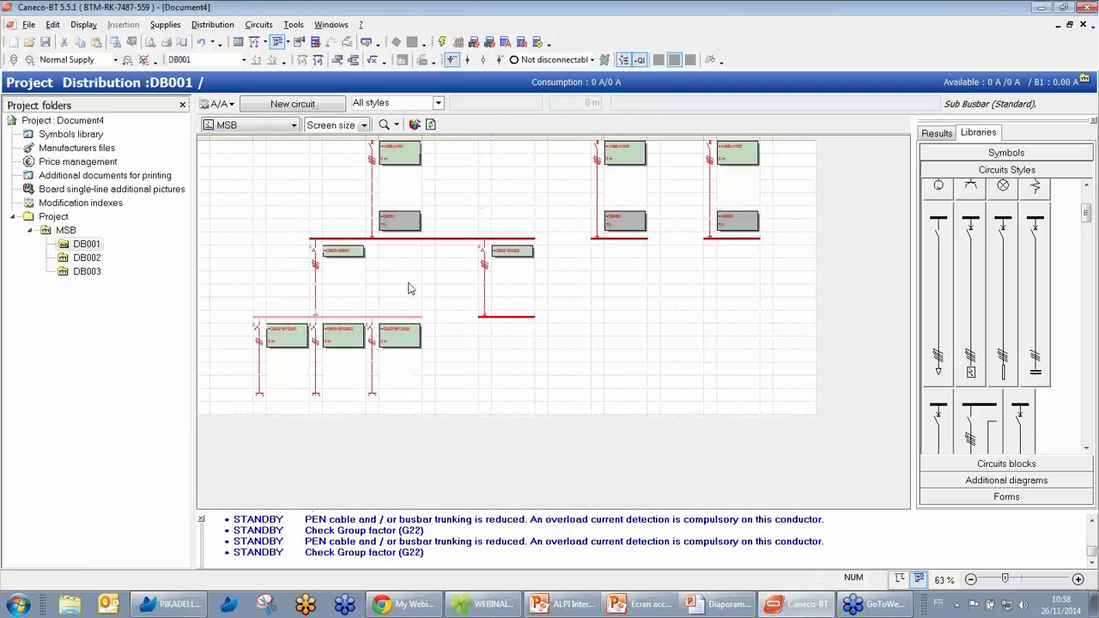
Create 3 Lighting circuits on the second sub busbar of DB001
click(485, 410)
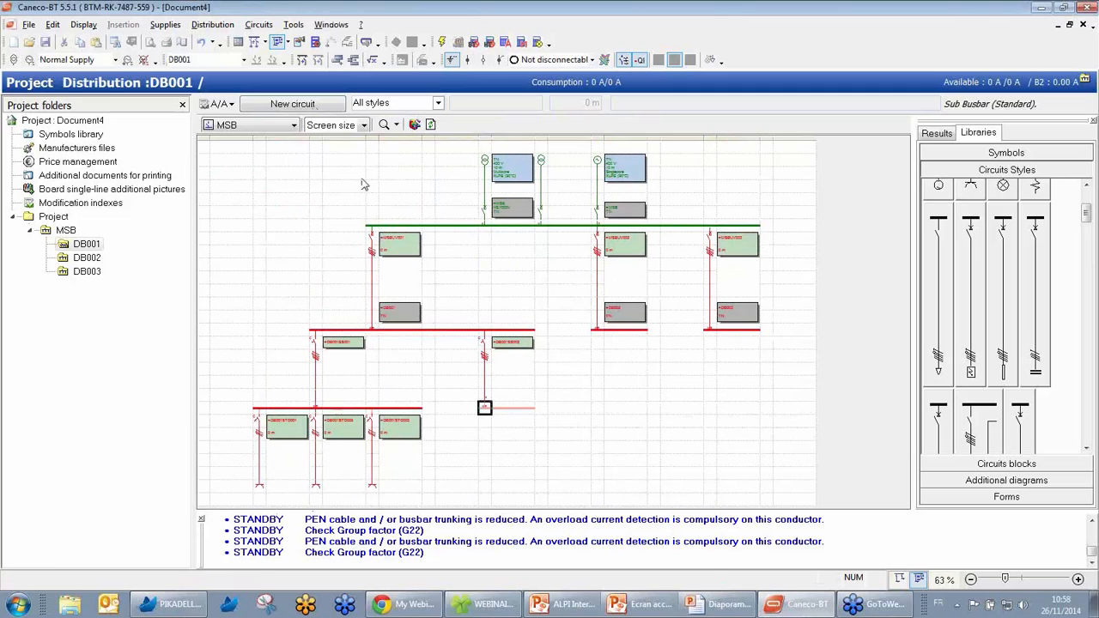
click(272, 104)
click(274, 162)
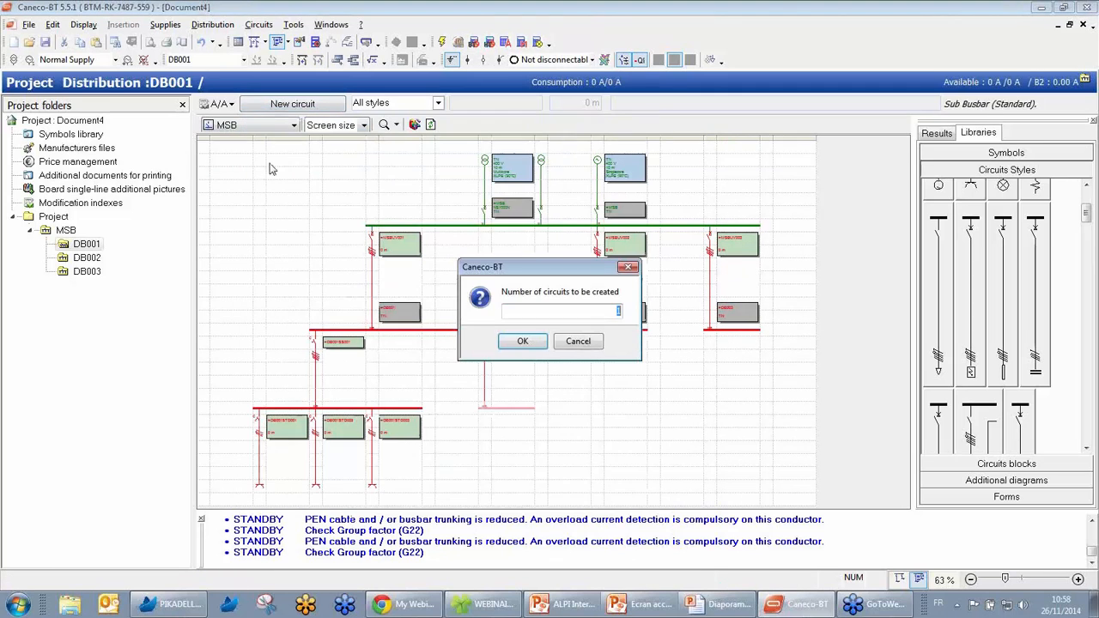
text(3)
key(Return)
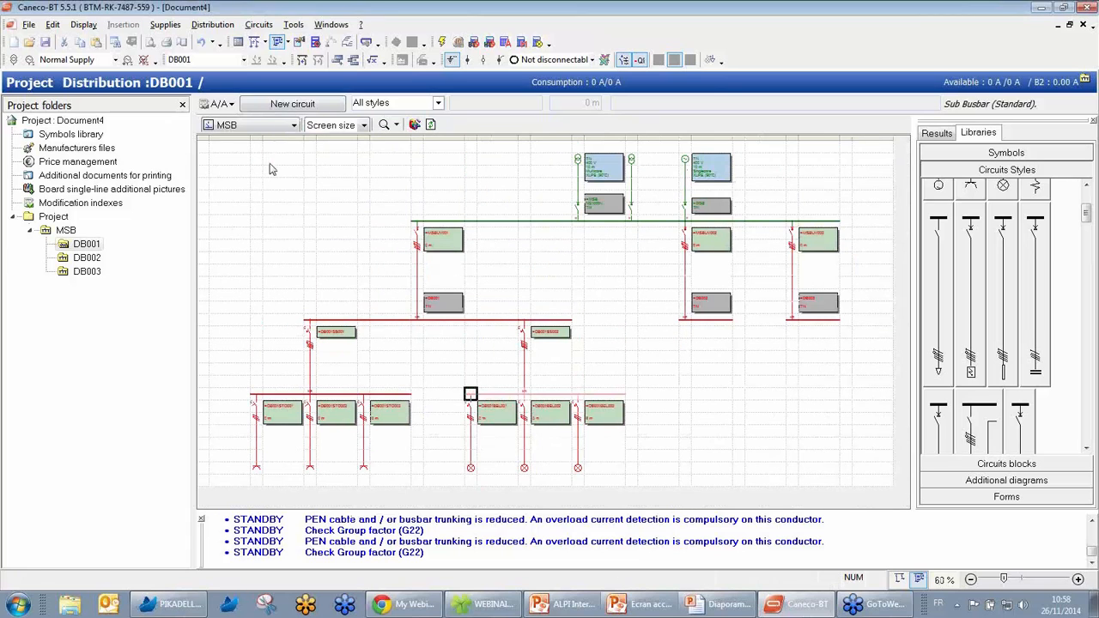
Insert the "Regulators + 3 motors" block from the Circuits blocks library on the DB002 busbar
click(686, 324)
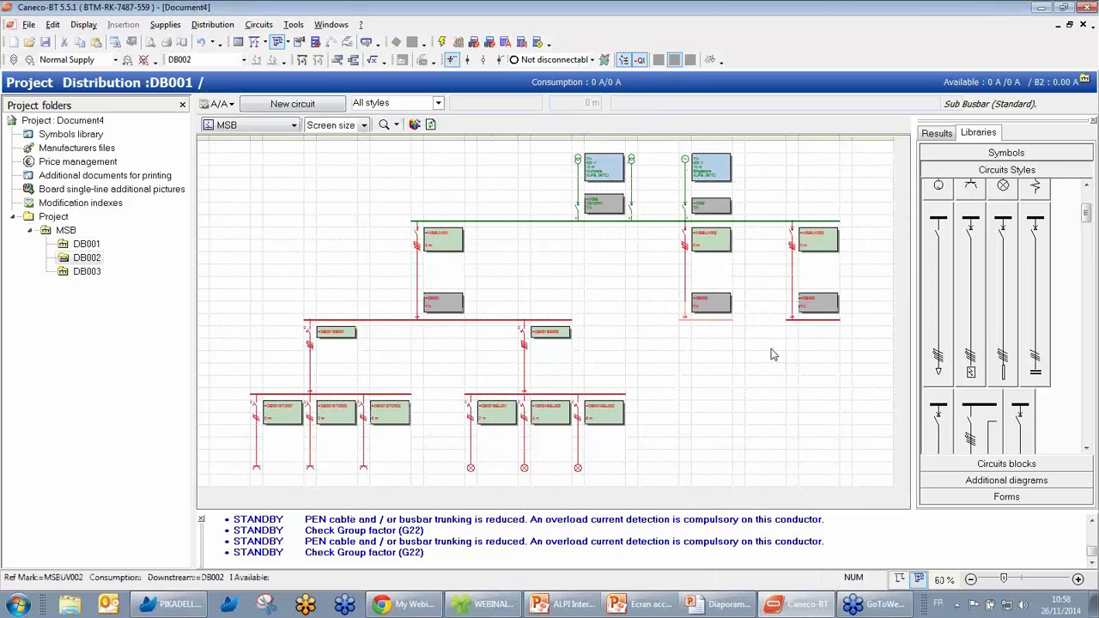
click(996, 465)
scroll(988, 404, down, 2)
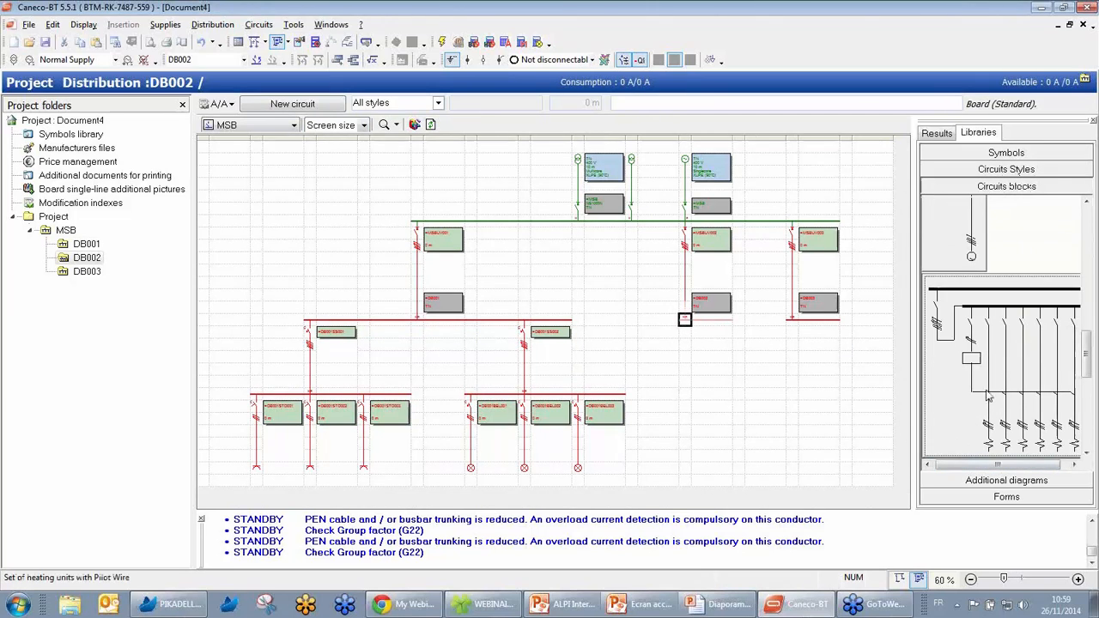
scroll(988, 397, up, 3)
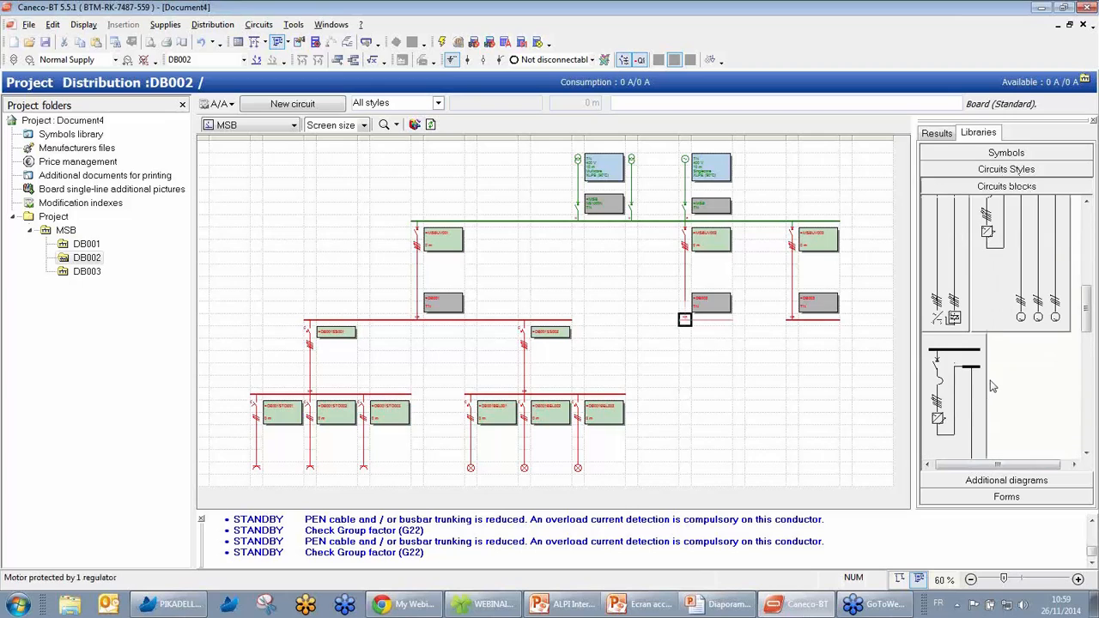
scroll(993, 384, up, 2)
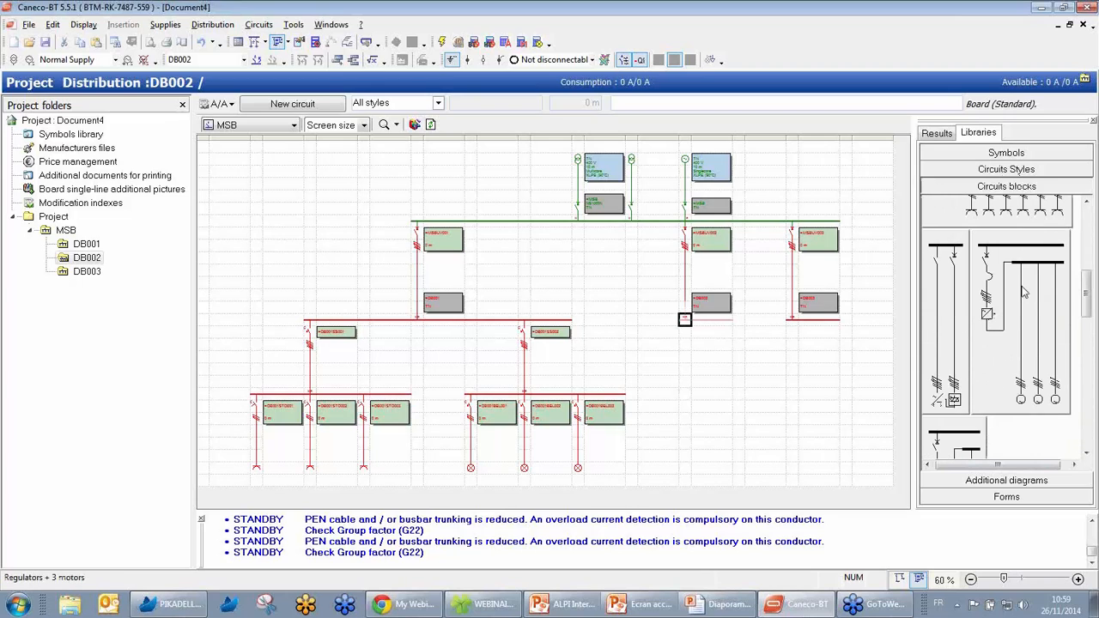
drag(1022, 288, 701, 321)
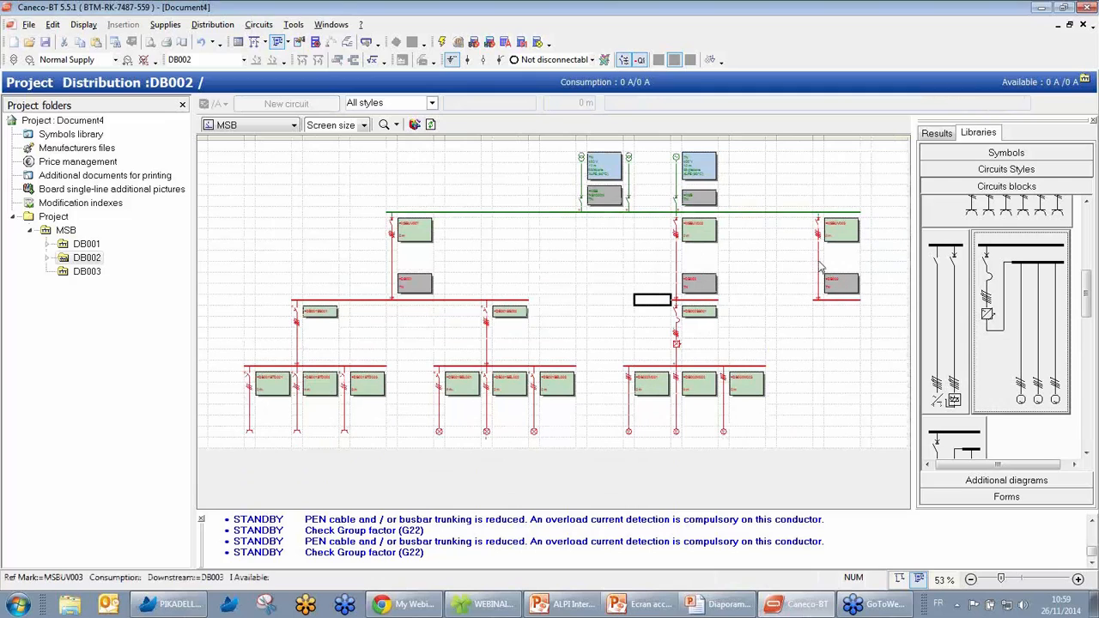
Replace the circuit feeding DB003 with the USVTRAFO style (Transformer with back-up supply), applying the style's values
click(819, 263)
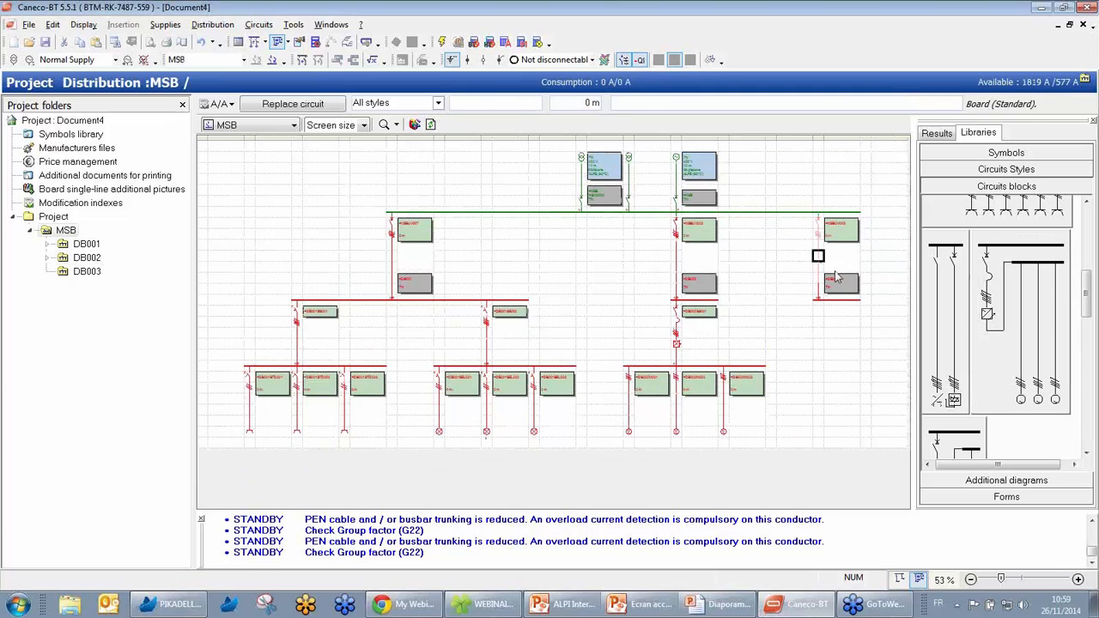
click(269, 104)
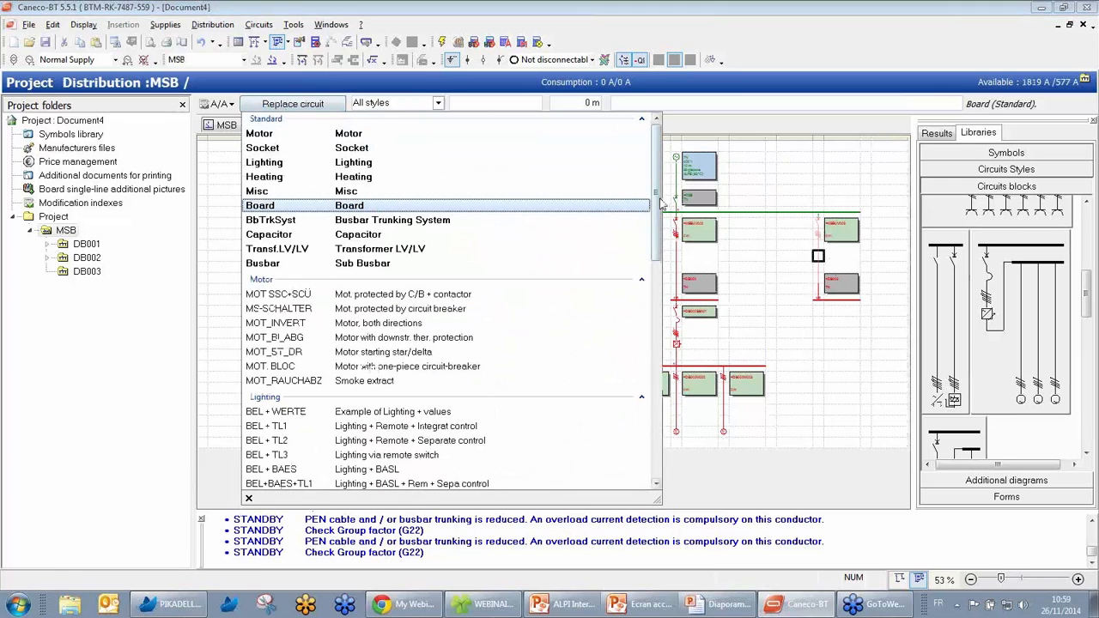
drag(658, 203, 652, 429)
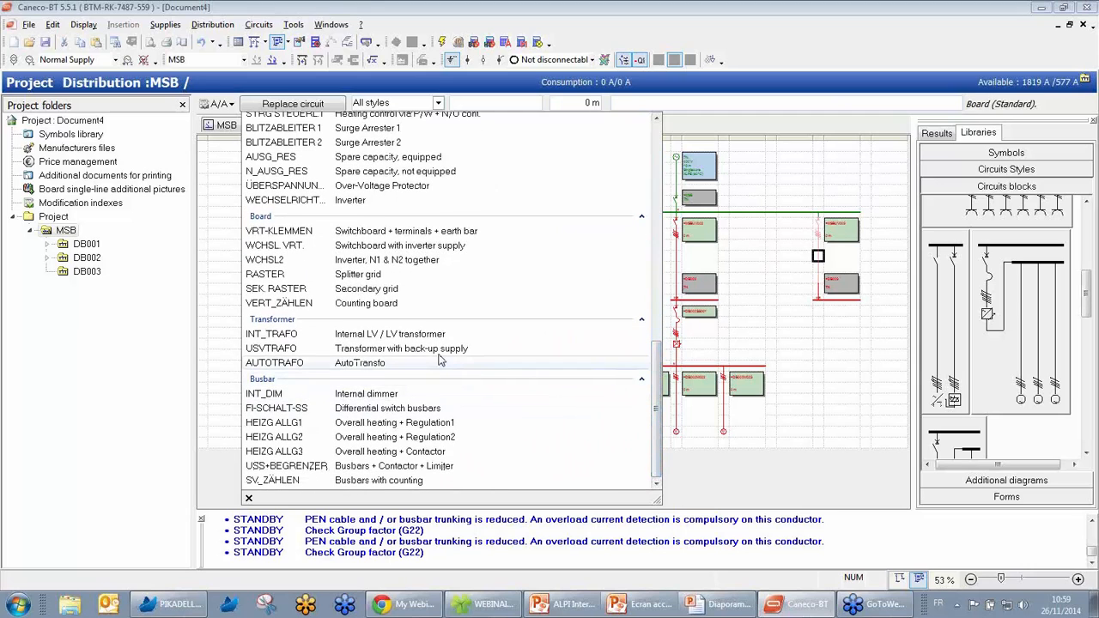
click(440, 349)
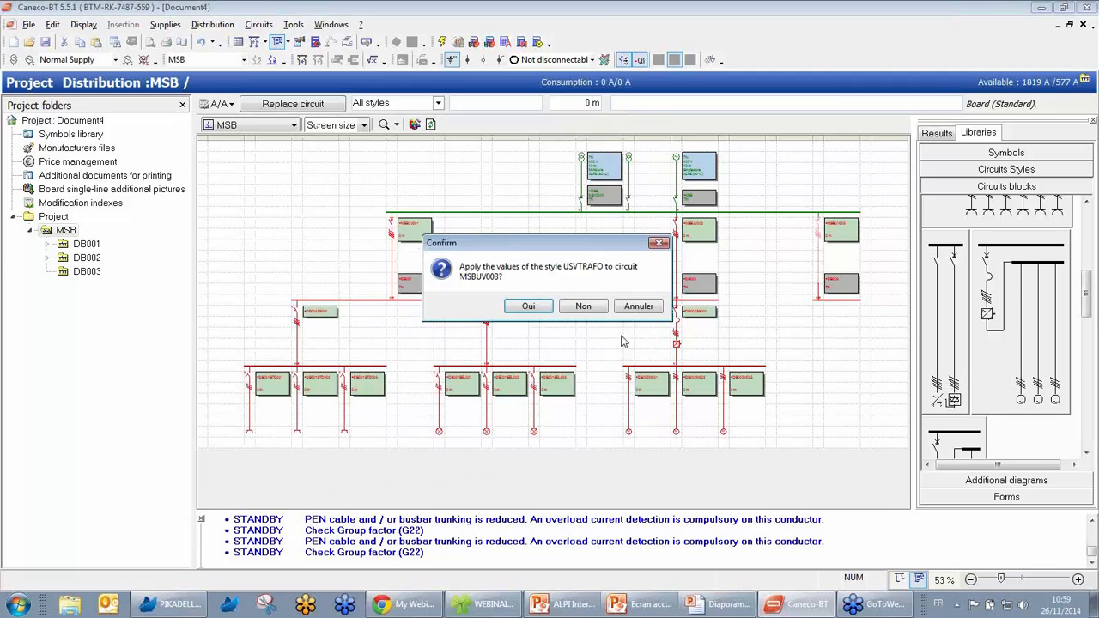
click(529, 308)
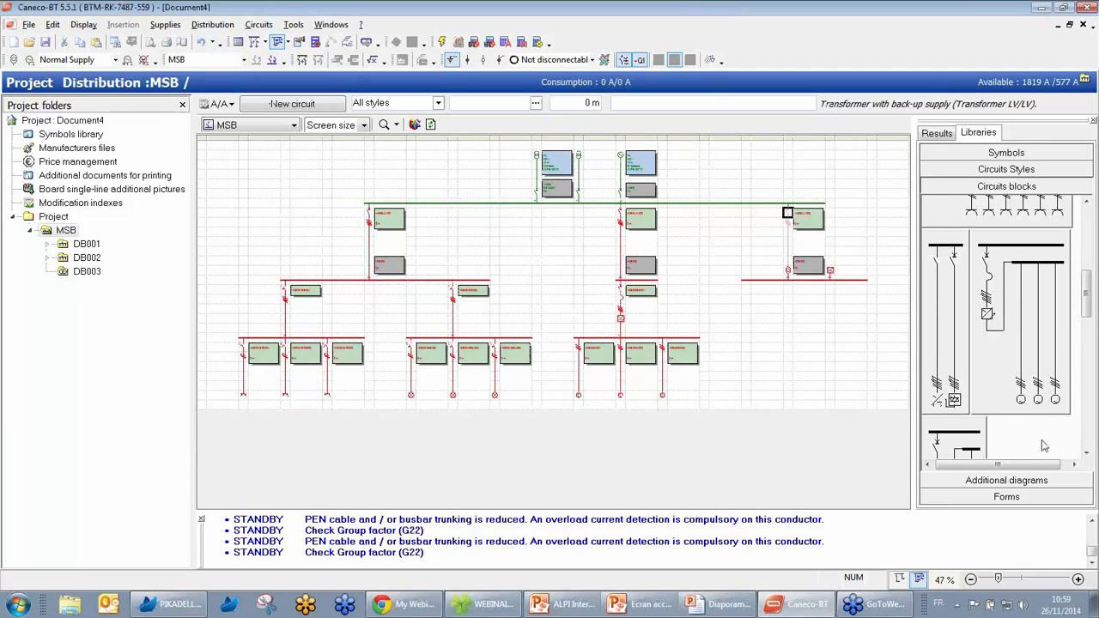
Add a BEL+BAES+TL1 style circuit (Lighting + BASL + Rem + Sepa control) from the Circuits Styles library to the MSB busbar
click(1086, 454)
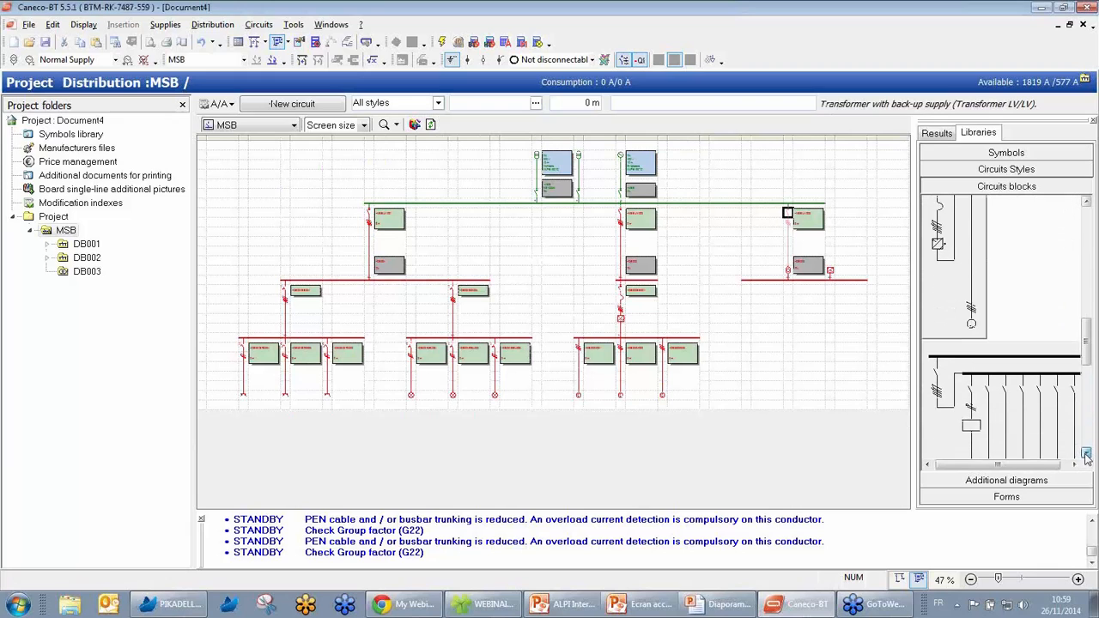
click(1007, 169)
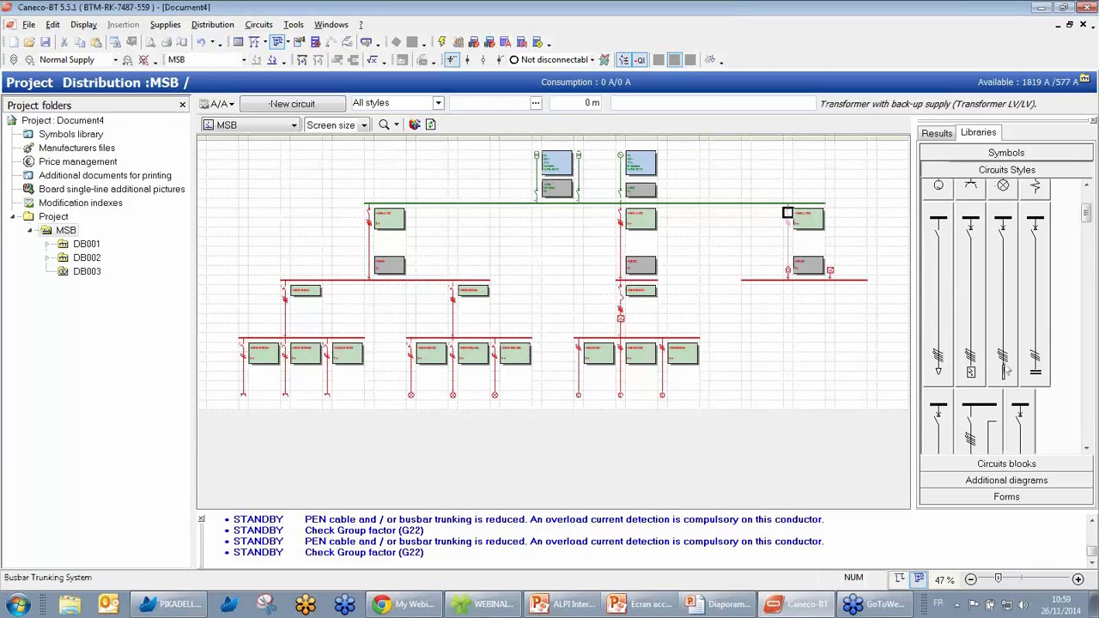
scroll(988, 423, down, 8)
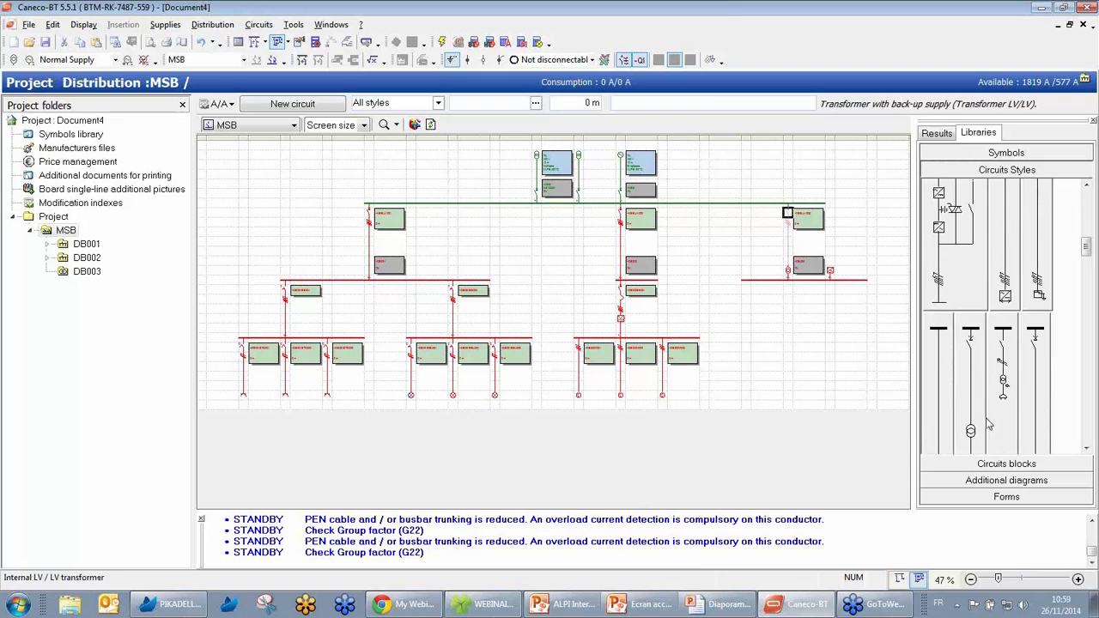
scroll(988, 423, down, 4)
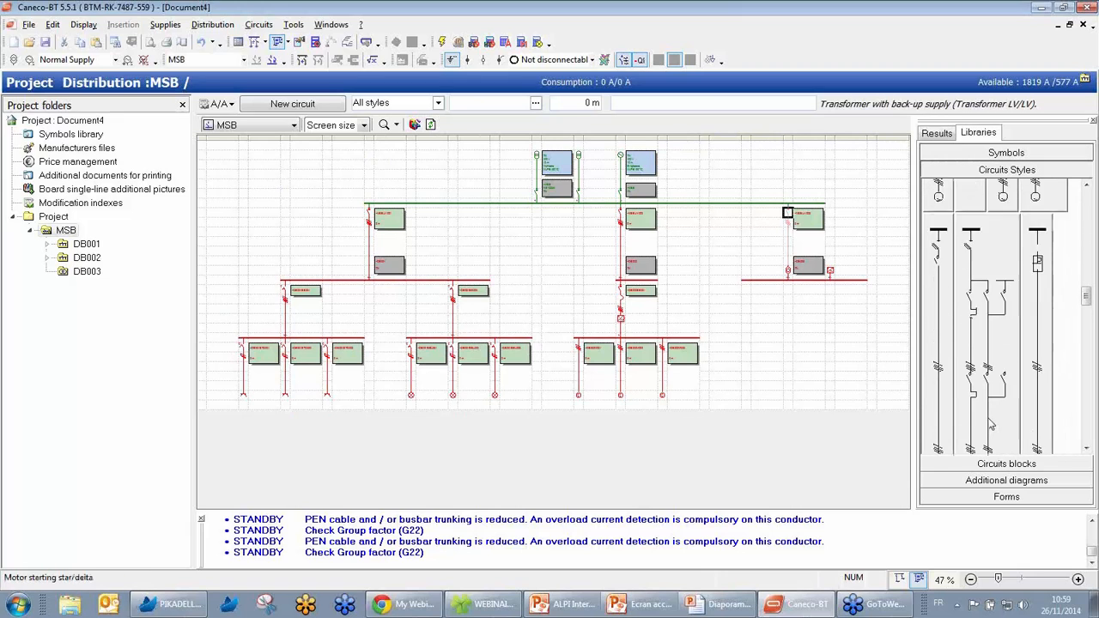
scroll(991, 423, down, 5)
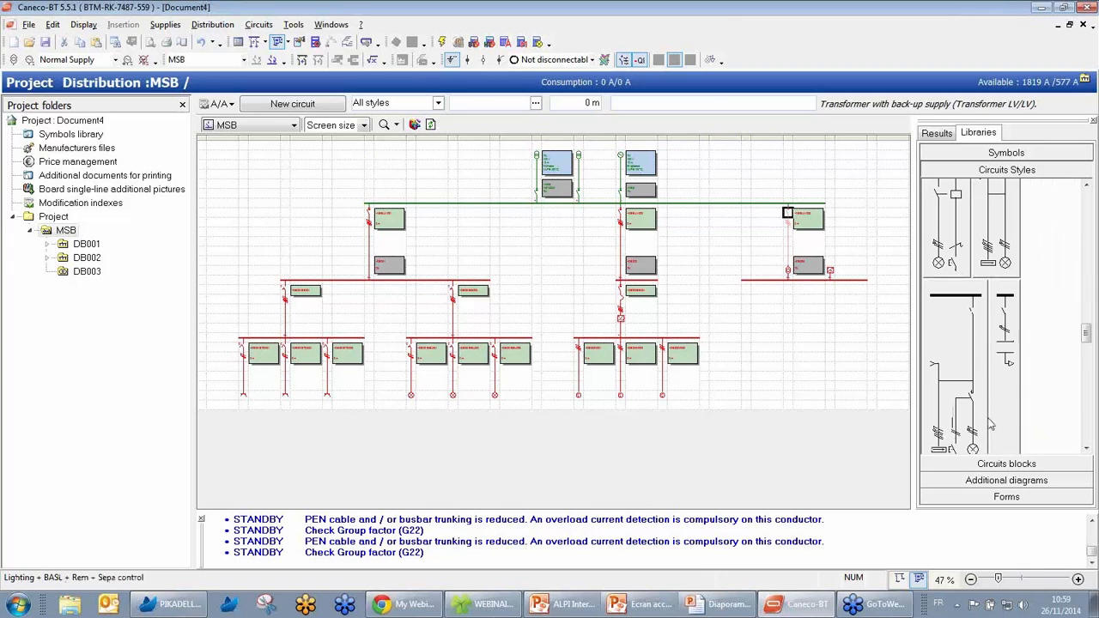
drag(988, 420, 822, 214)
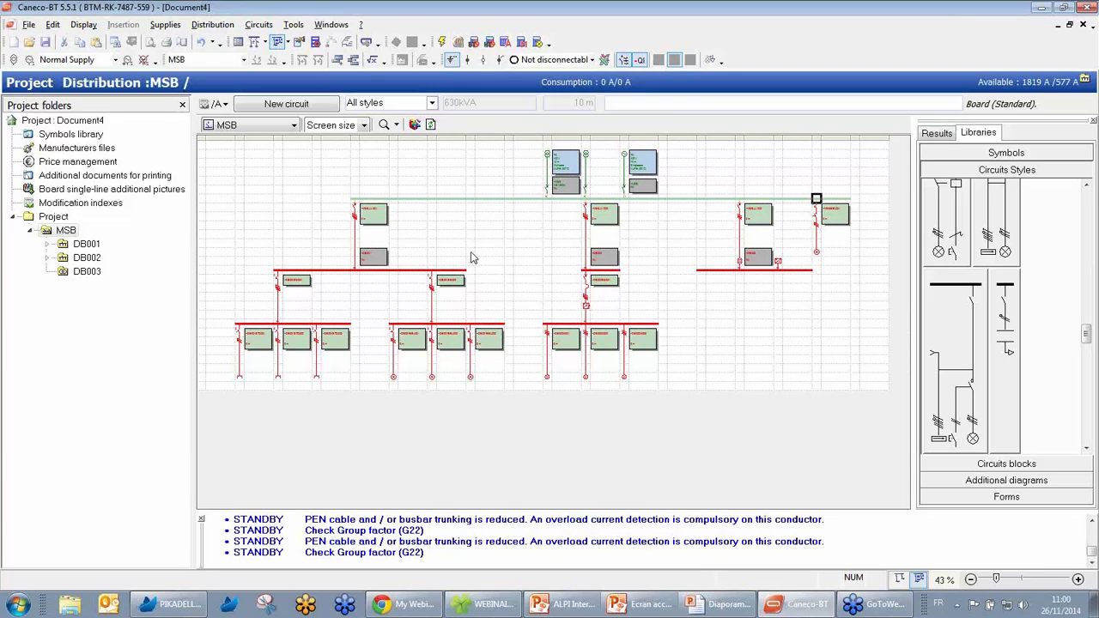
Open the circuit sheet of the circuit feeding DB001 and set its designation to "building 1"
click(355, 236)
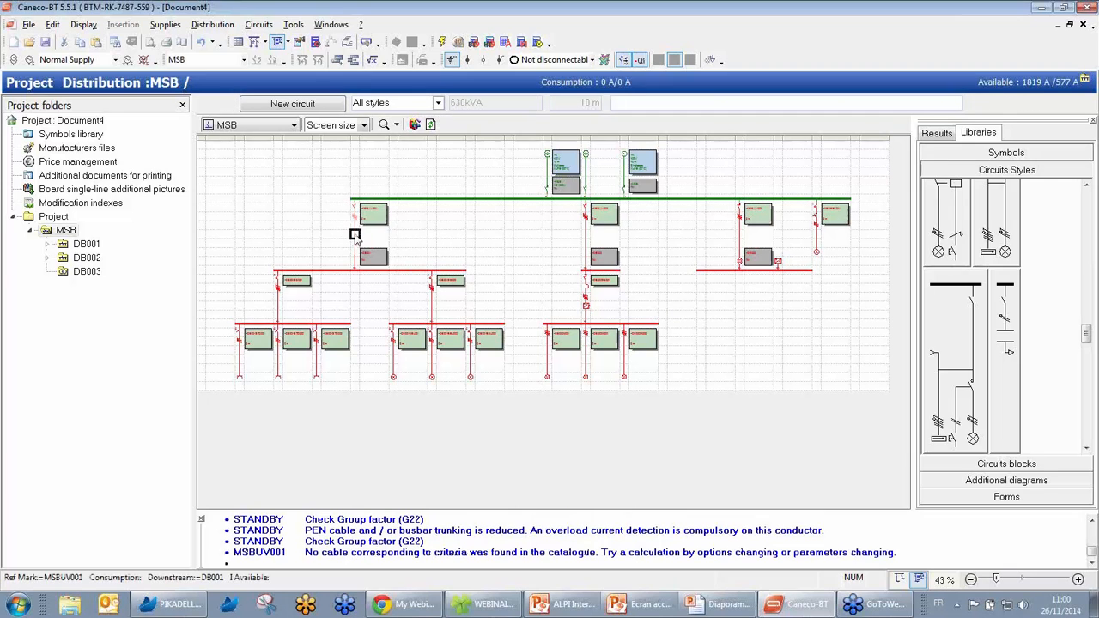
double_click(355, 235)
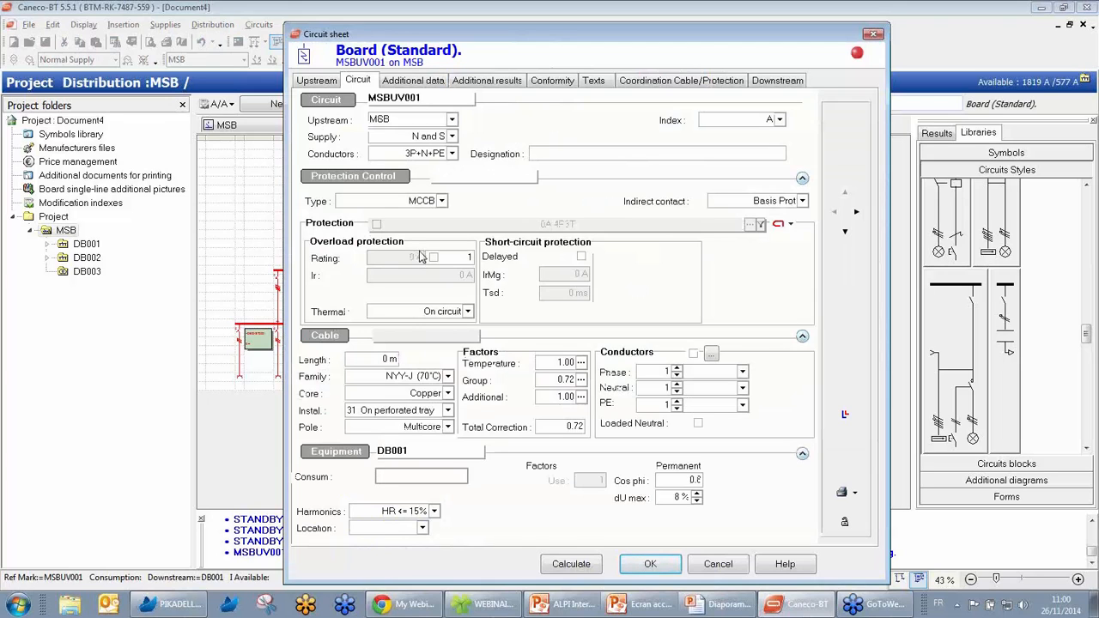
drag(498, 31, 497, 14)
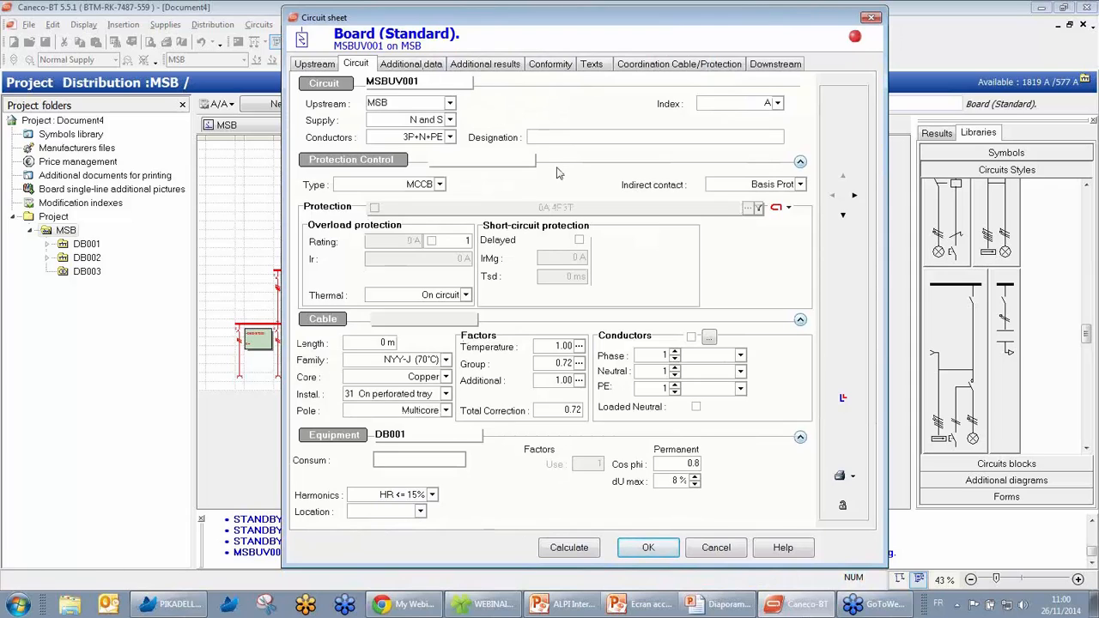
click(548, 140)
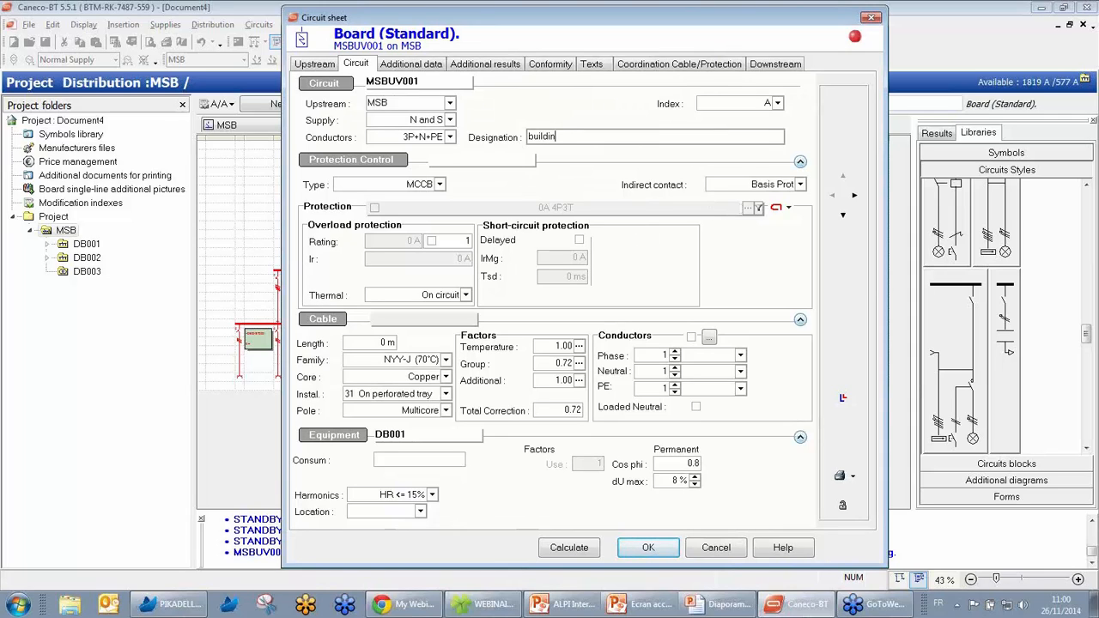
text(building 1)
Set the DB001 feeder's supply to Normal and its indirect contact protection to Dif.300mA
click(450, 120)
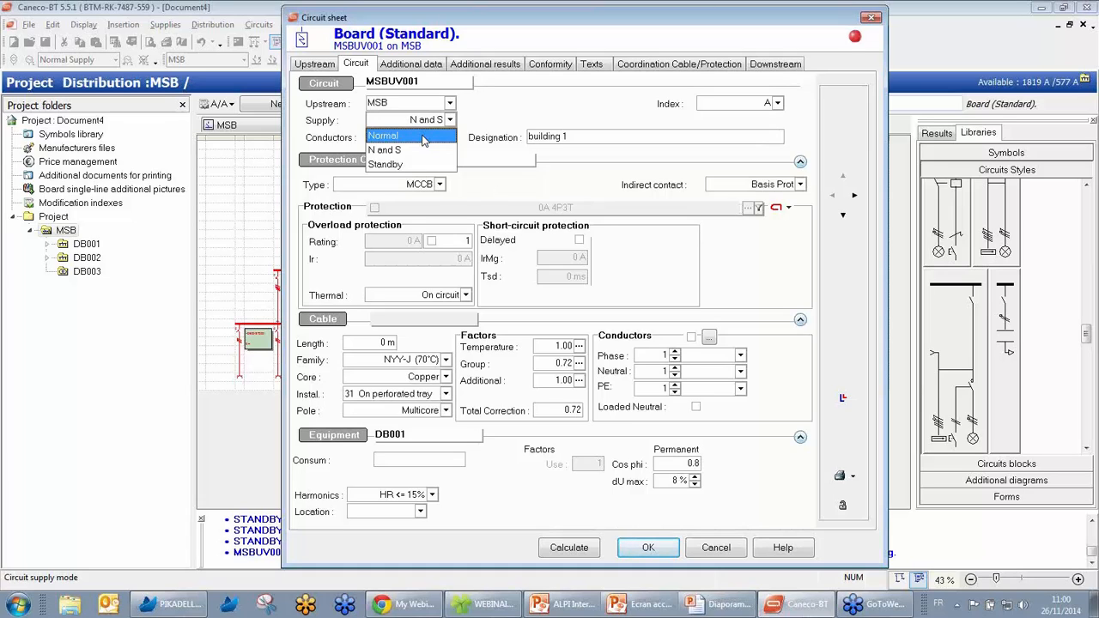
click(422, 138)
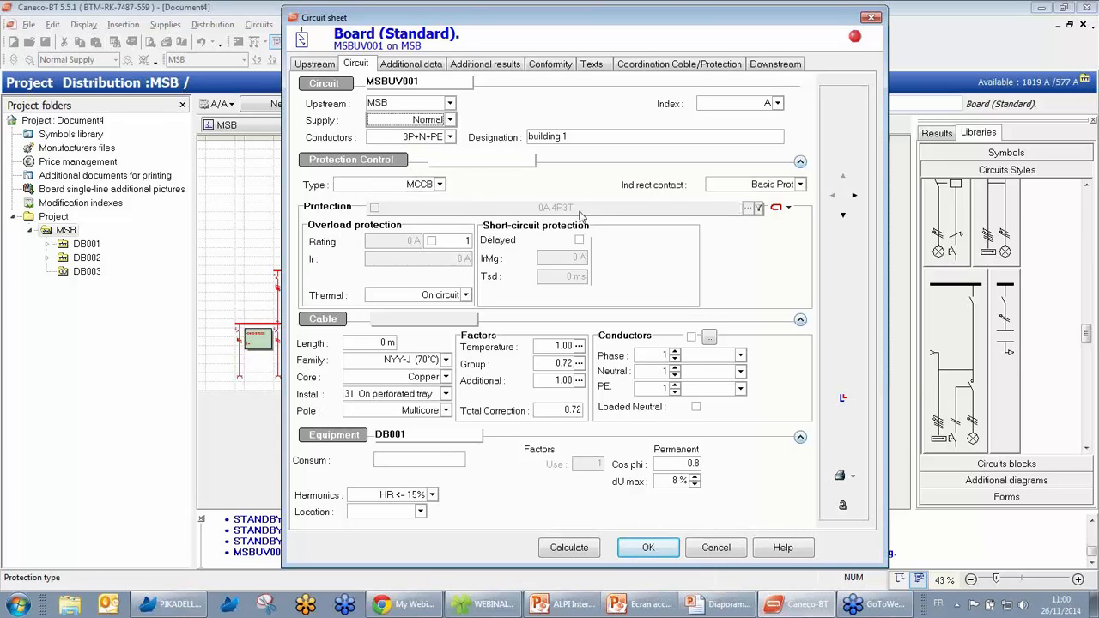
click(802, 185)
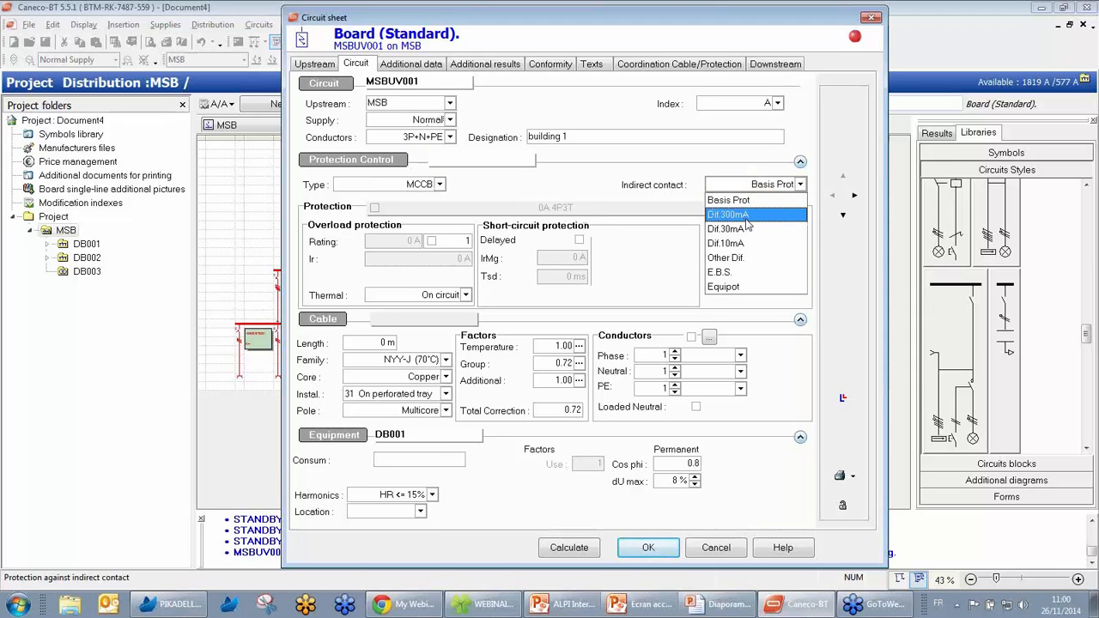
click(745, 214)
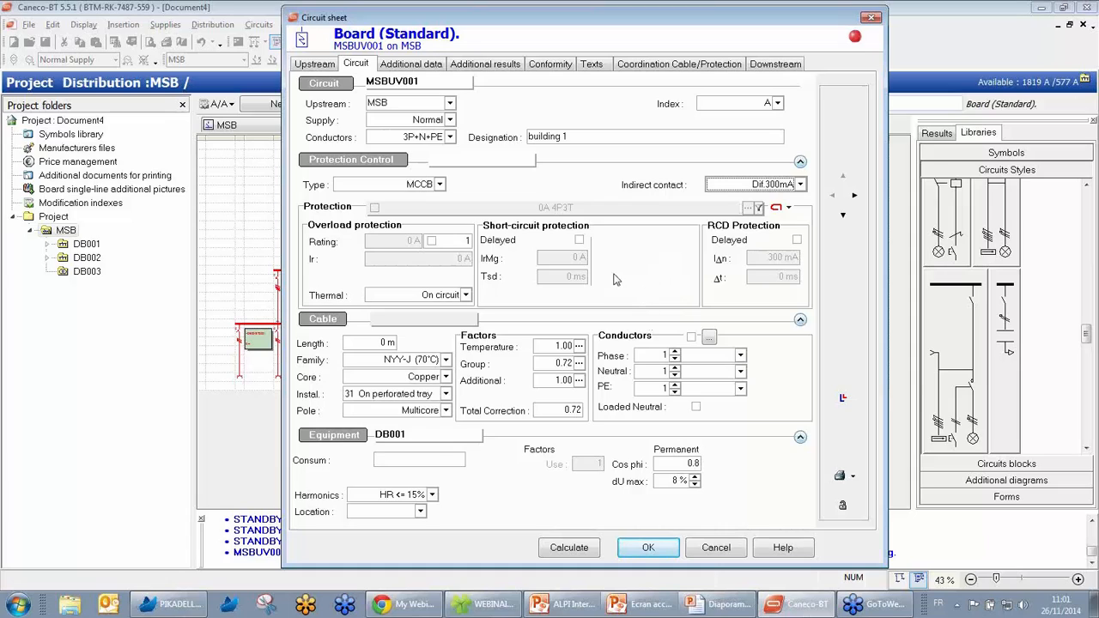
Set the feeder cable's length to 40 m and choose Copper as its core material
click(361, 346)
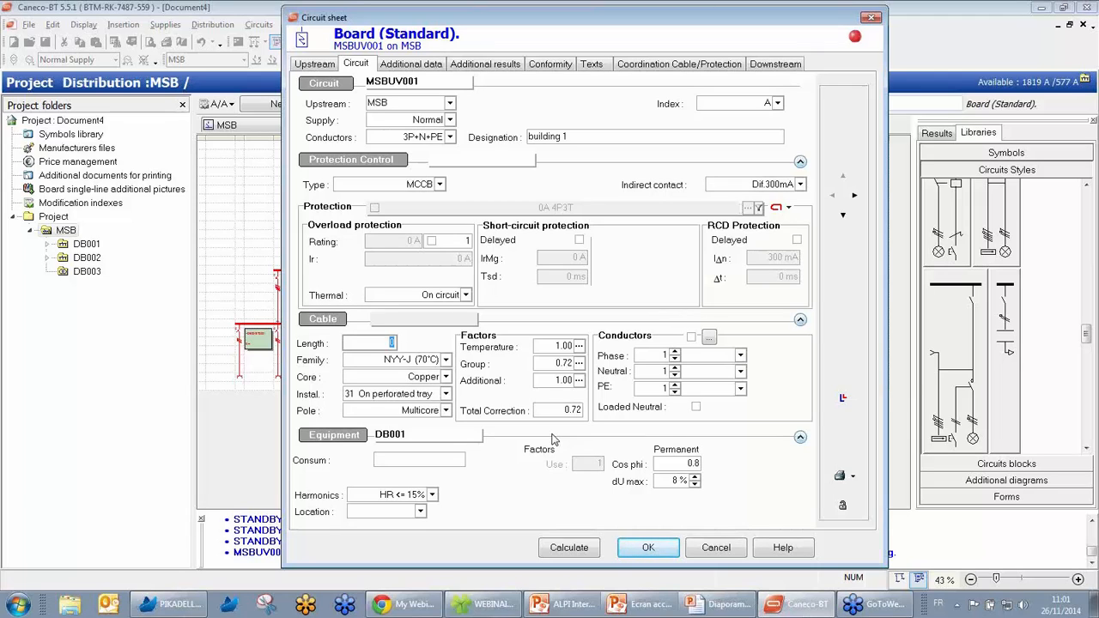
text(40)
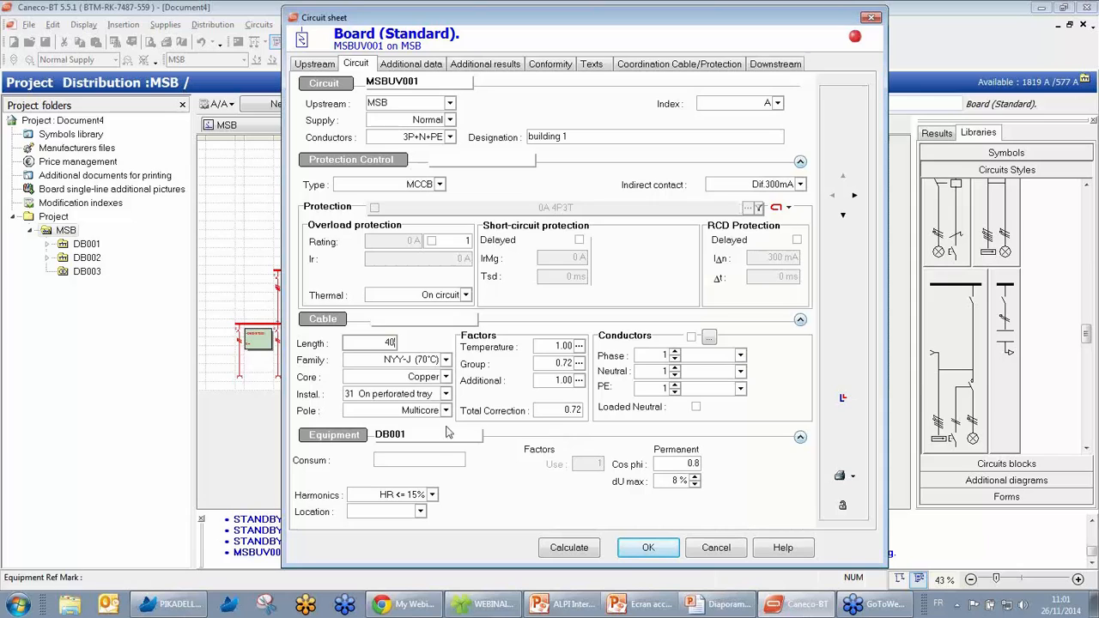
click(446, 362)
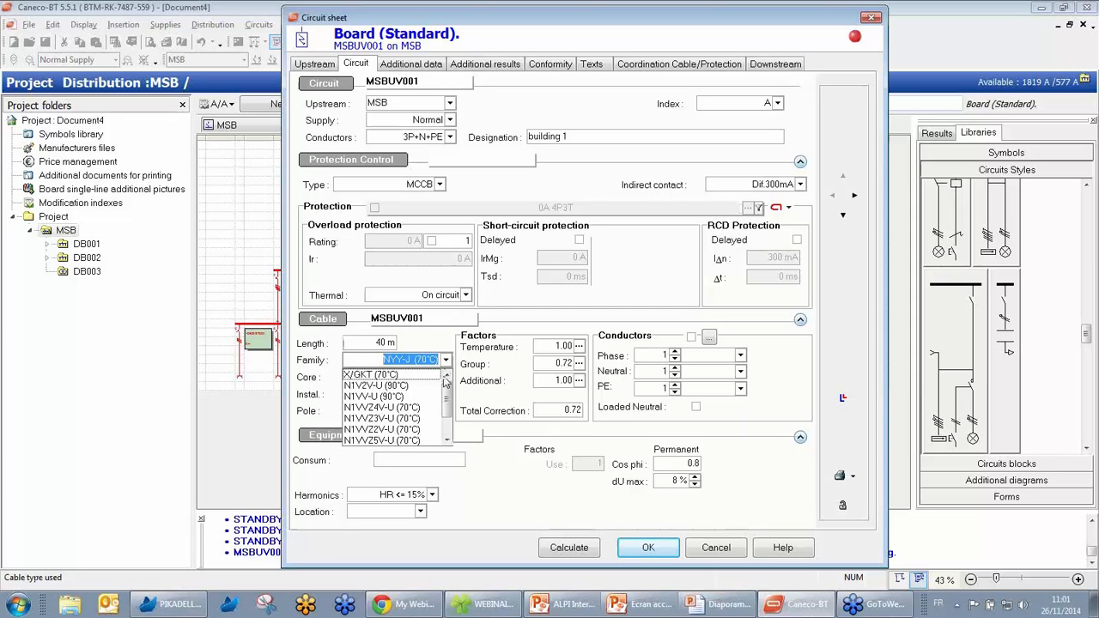
mouse_move(447, 393)
mouse_down()
mouse_move(451, 424)
mouse_move(452, 385)
mouse_up()
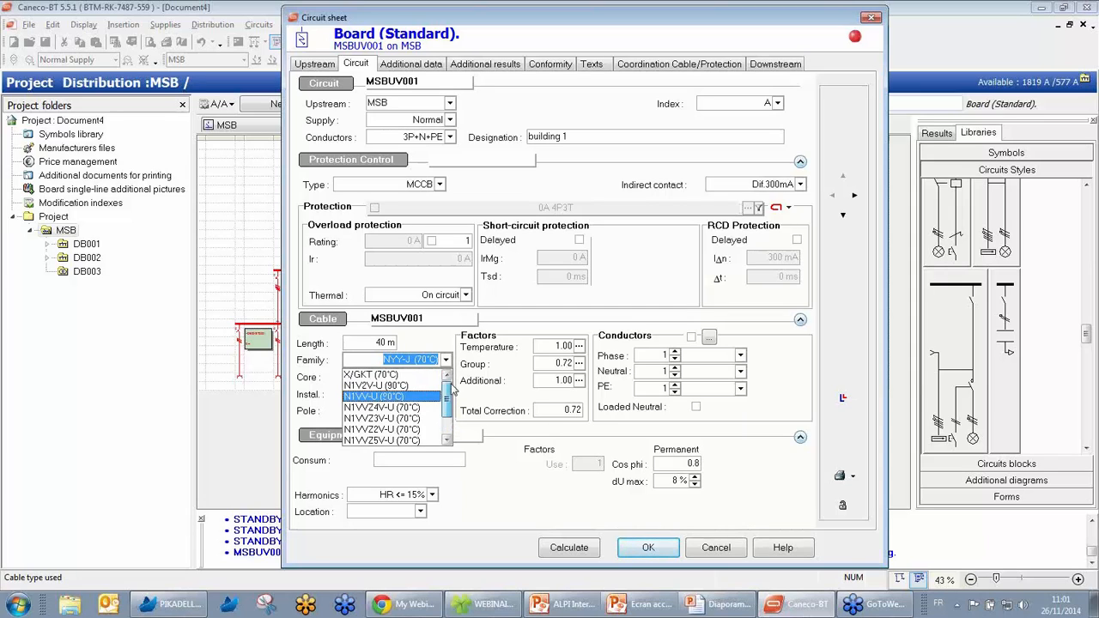
click(488, 490)
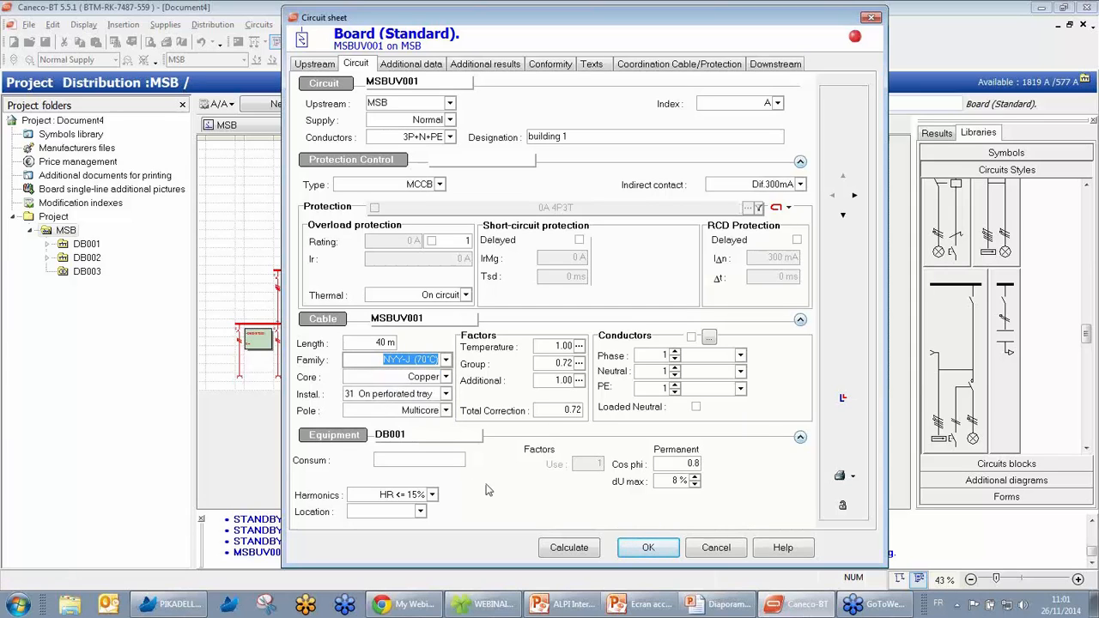
click(446, 378)
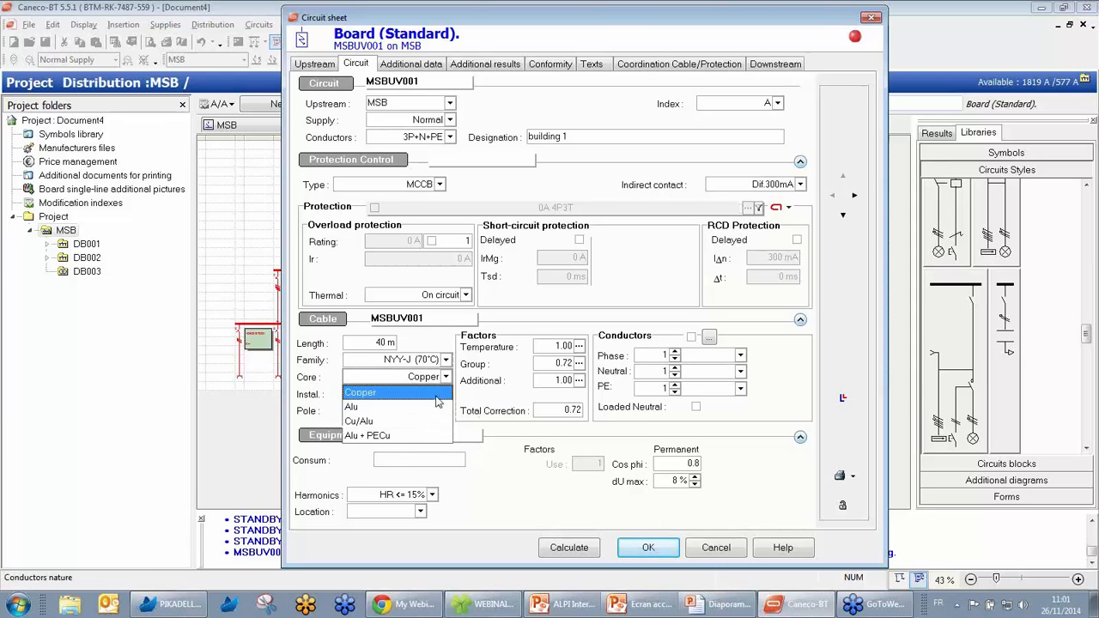
click(441, 392)
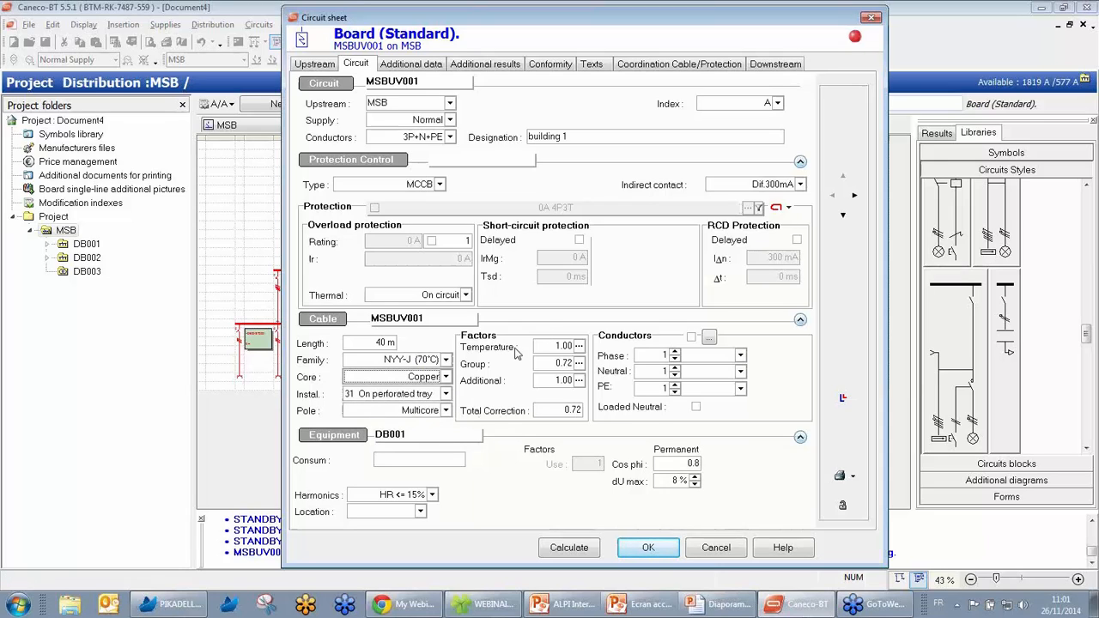
Inspect the external influences behind the cable's additional correction factor and the option to force the conductor sizes
click(582, 385)
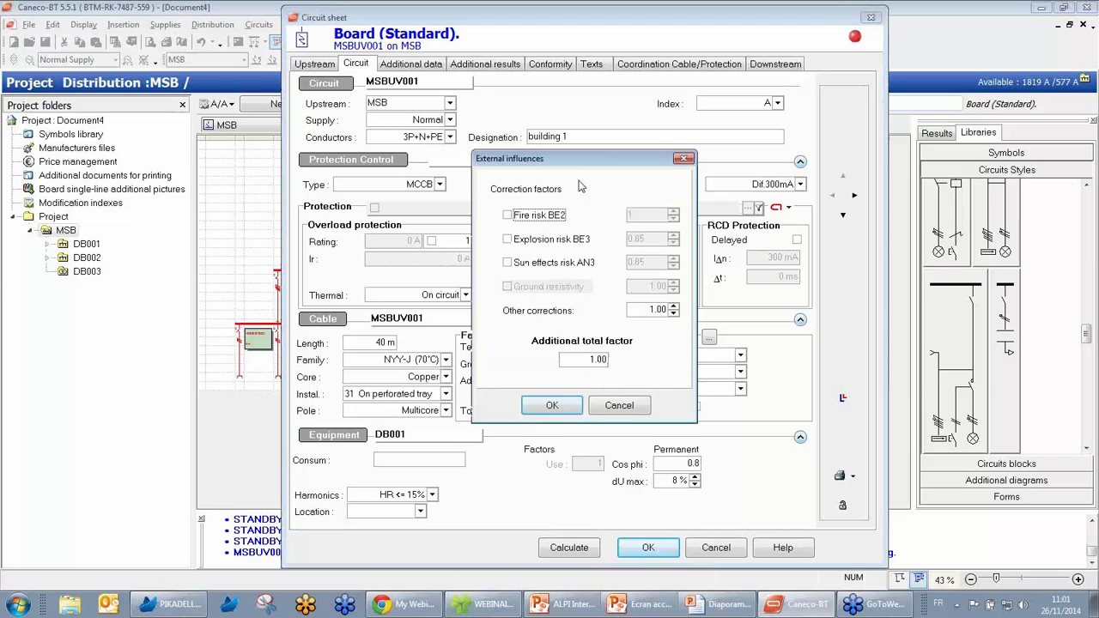
drag(577, 159, 316, 122)
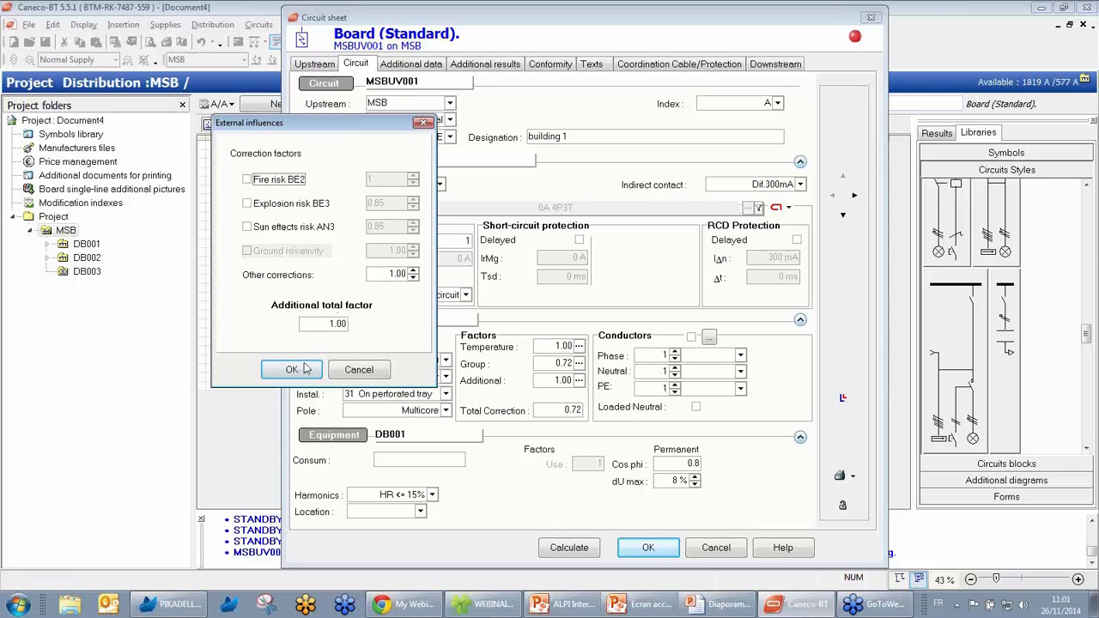
click(360, 370)
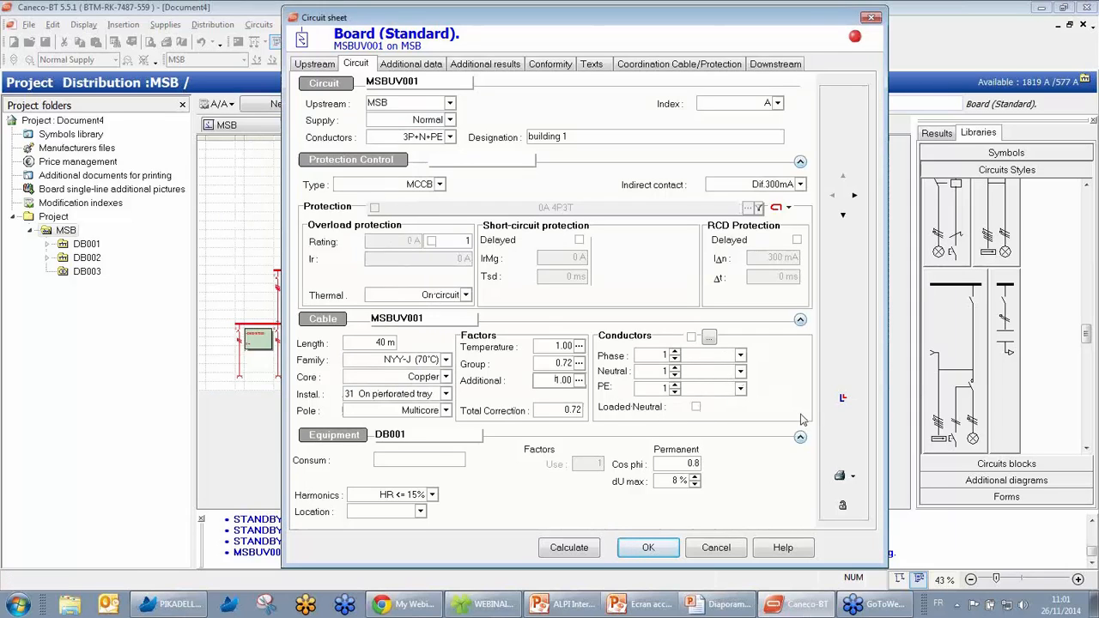
click(691, 337)
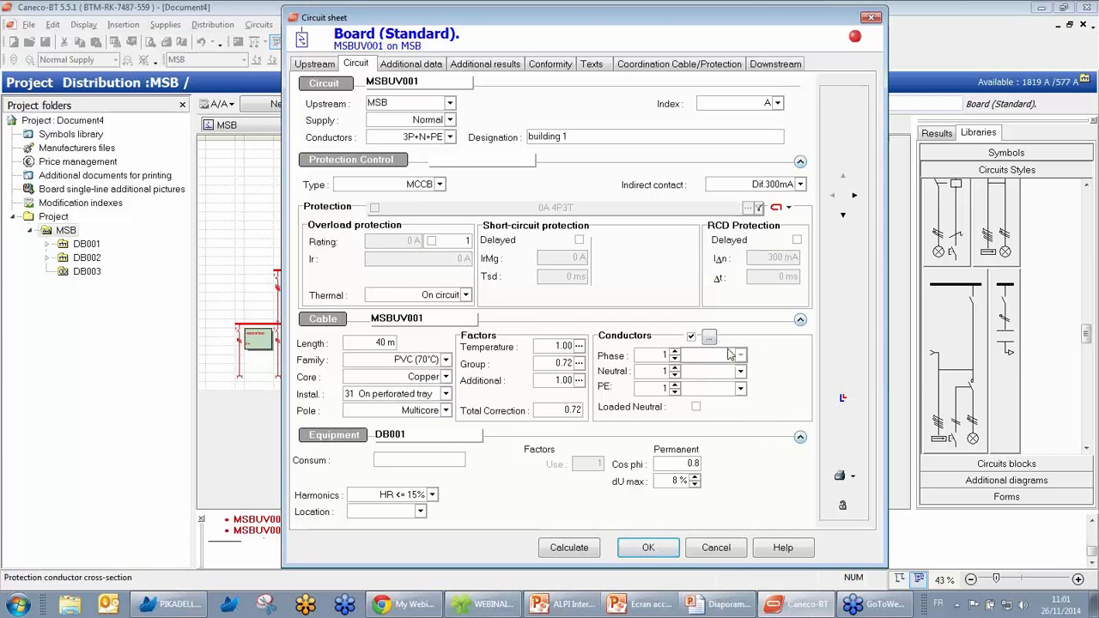
click(692, 336)
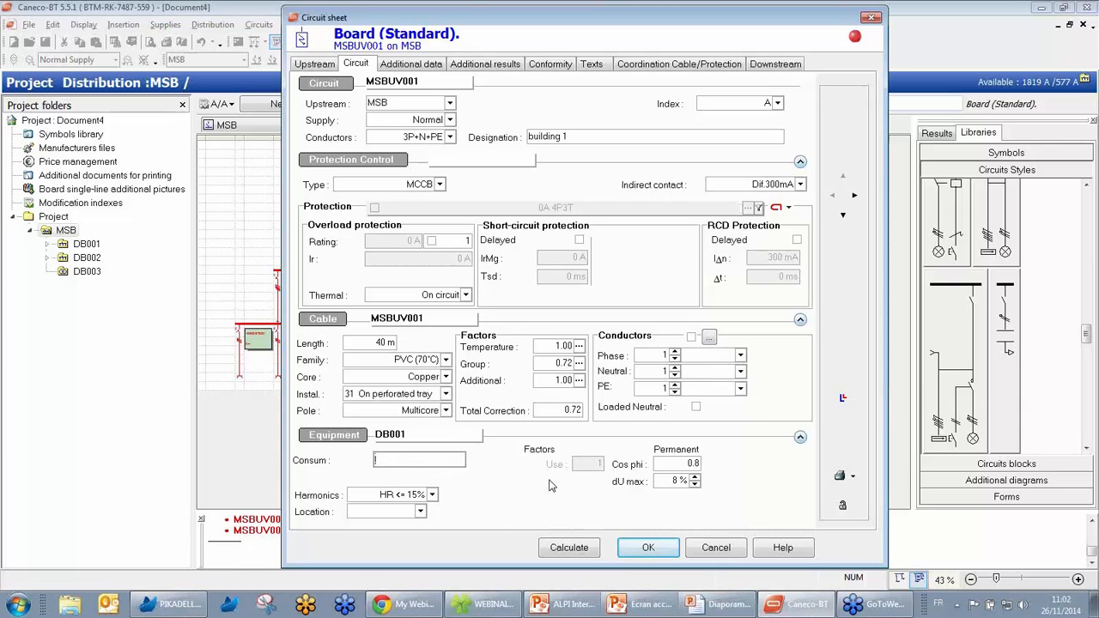
Set the DB001 equipment consumption to 200A and validate the circuit sheet
text(200)
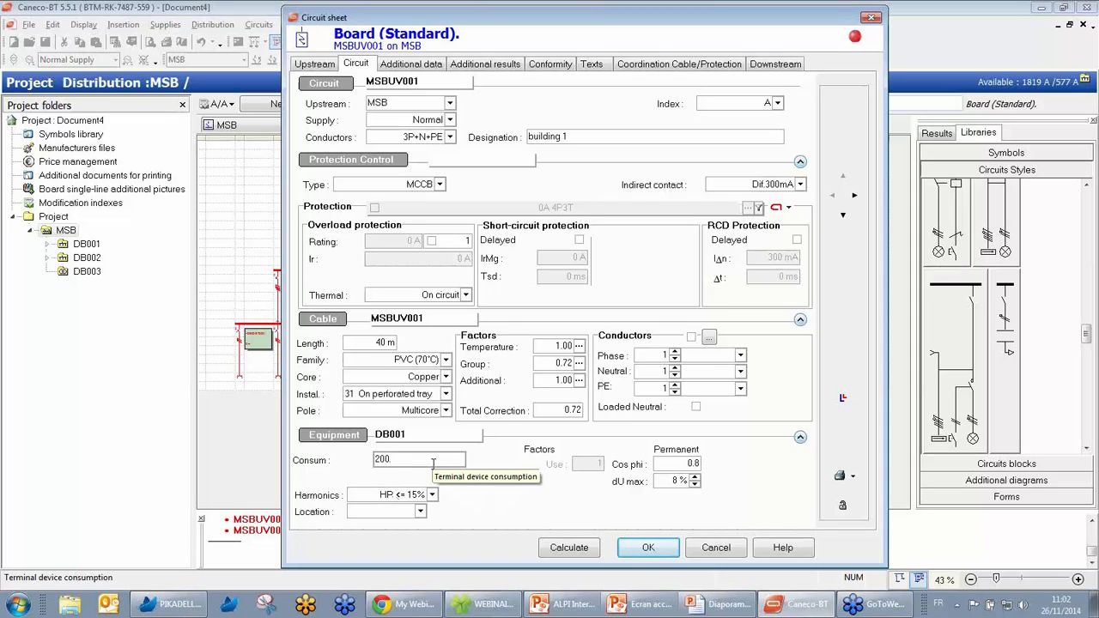
text(A)
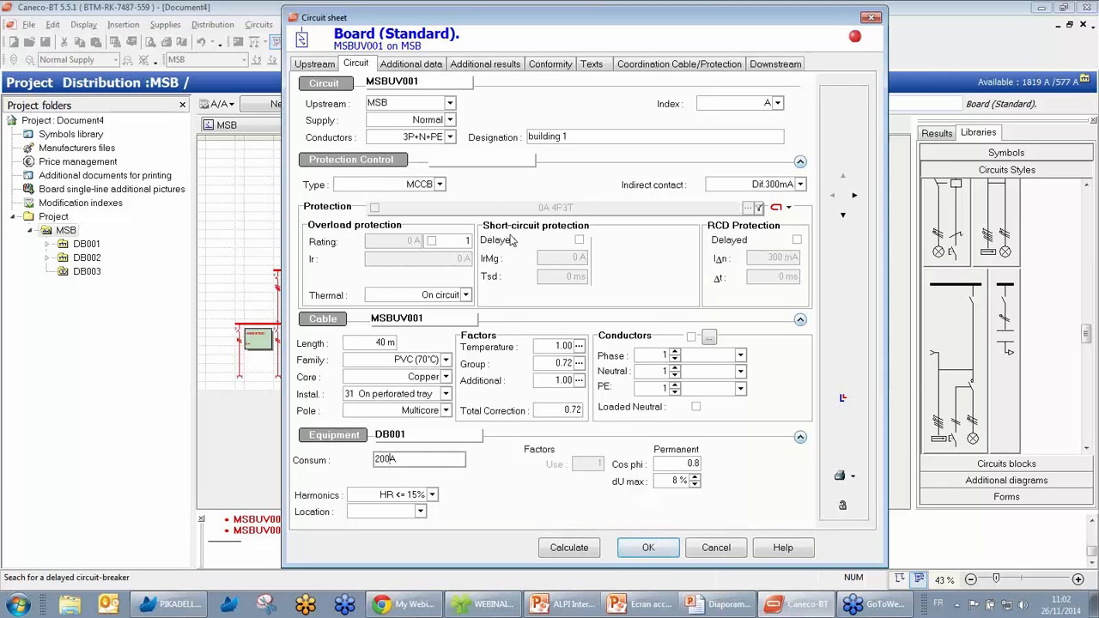
click(648, 553)
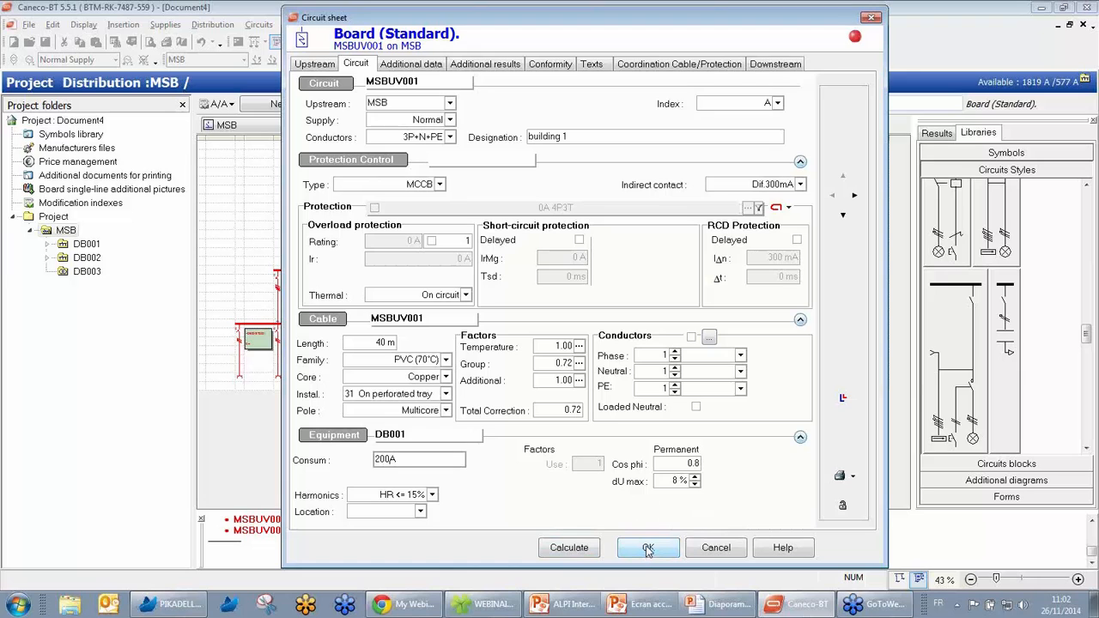
click(648, 549)
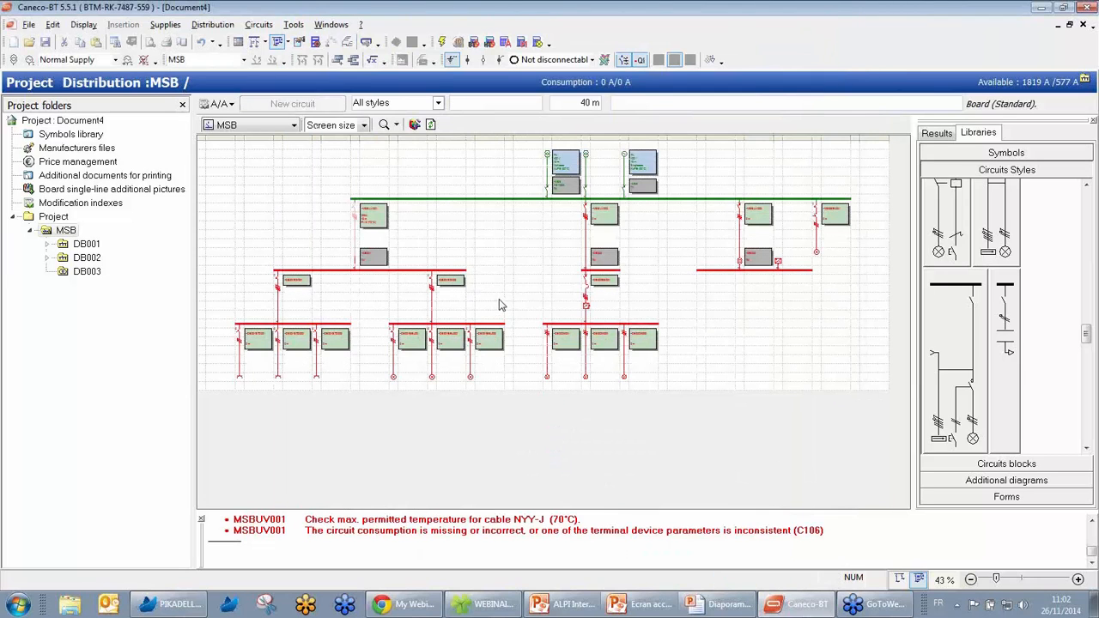
Show the MSB circuits as a table and give MSBUV002 a consumption of 400 A and a length of 29 m
click(240, 42)
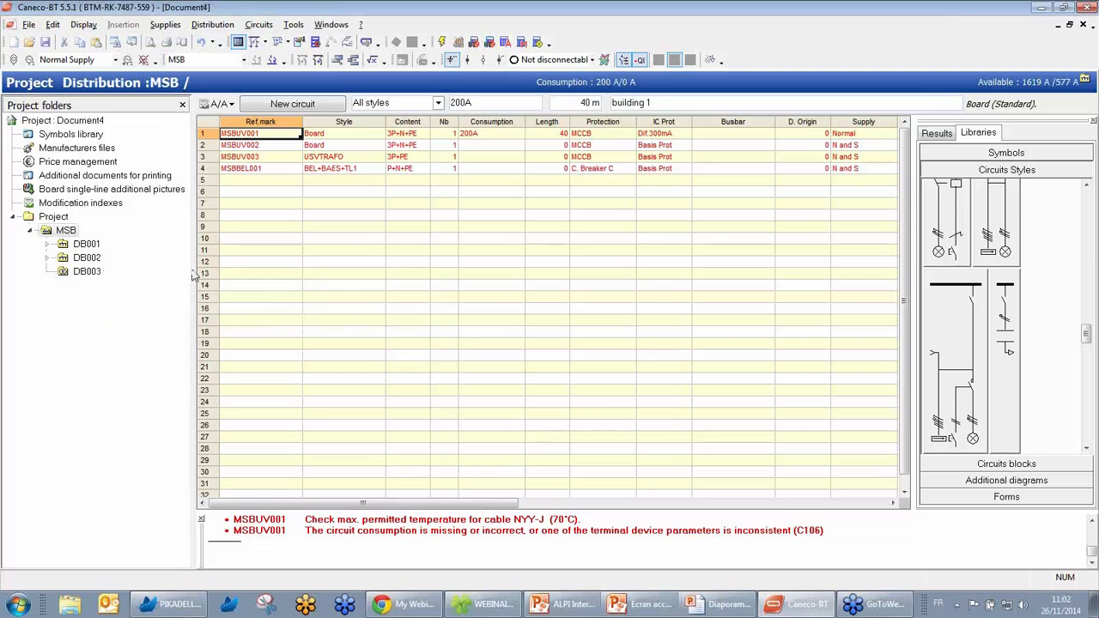
click(476, 149)
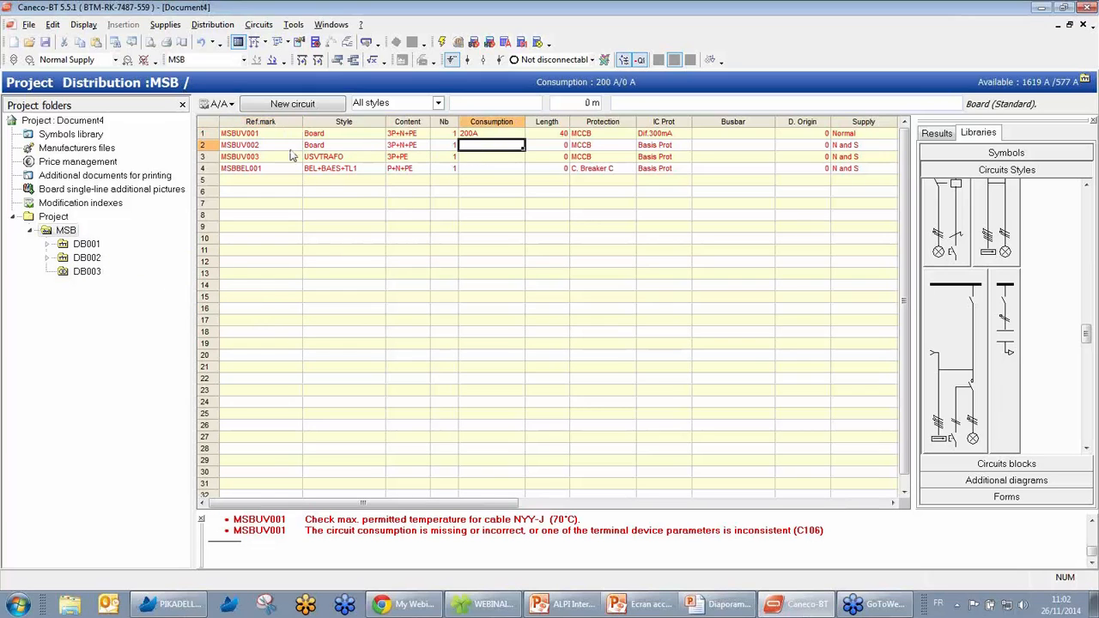
text(400)
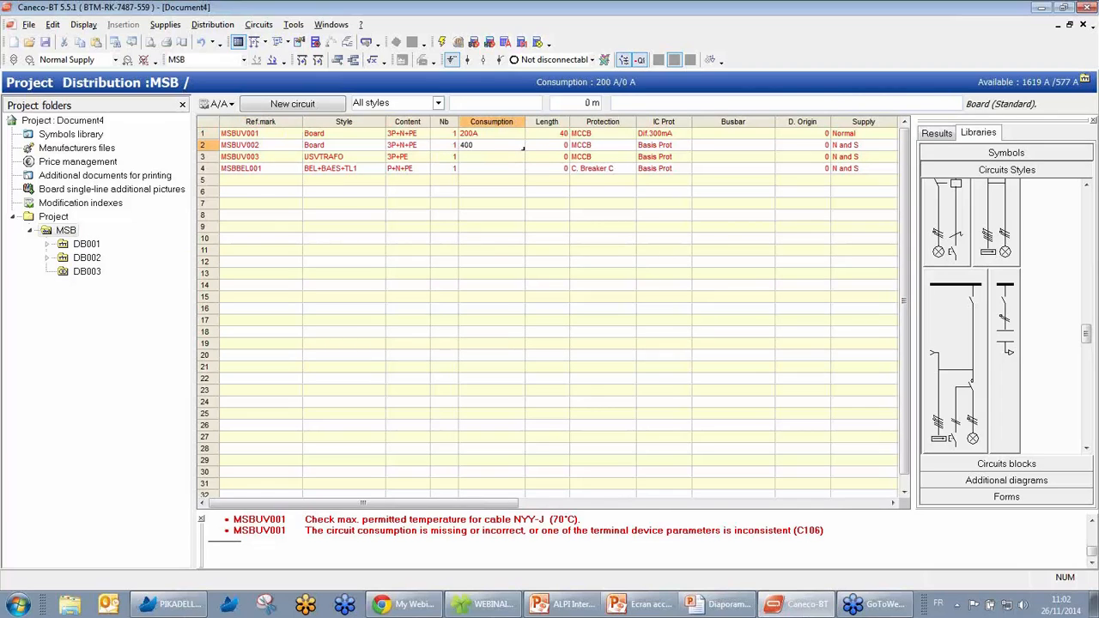
key(Tab)
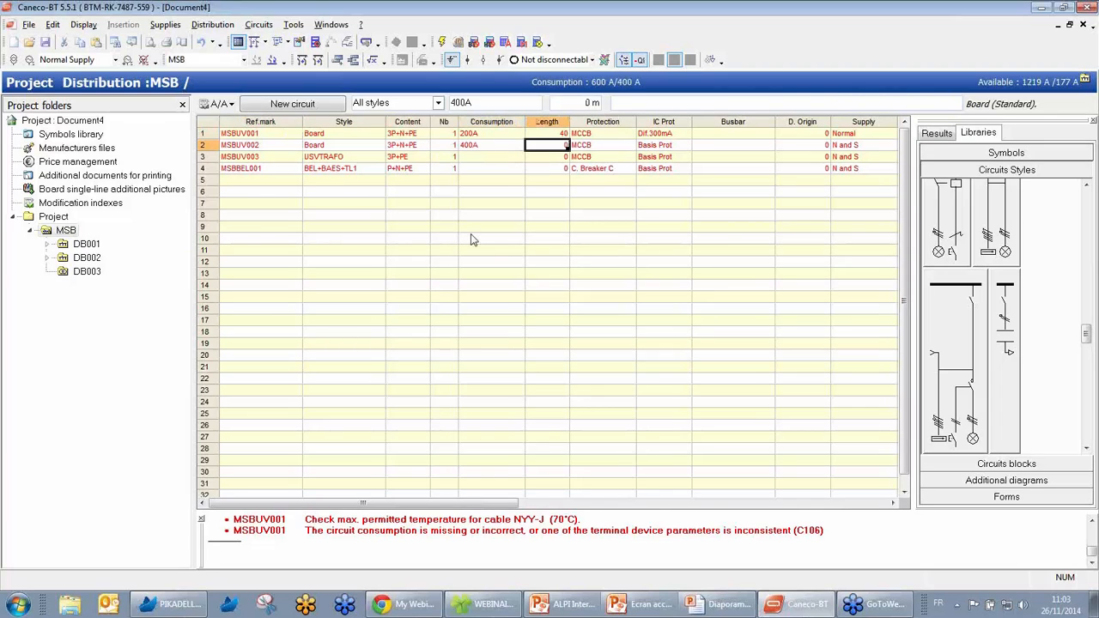
text(29)
click(496, 161)
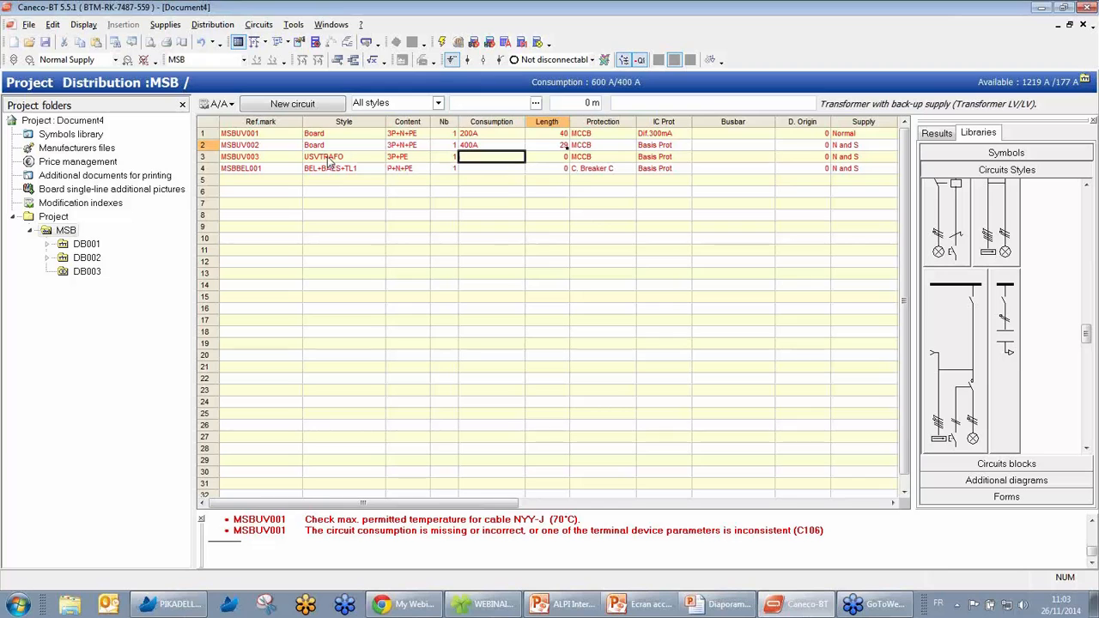
Assign the 45kW DIGIDRIVE speed dimmer from the standard powers as the MSBUV003 equipment, validate the sheet, and set its length to 45 m
click(329, 159)
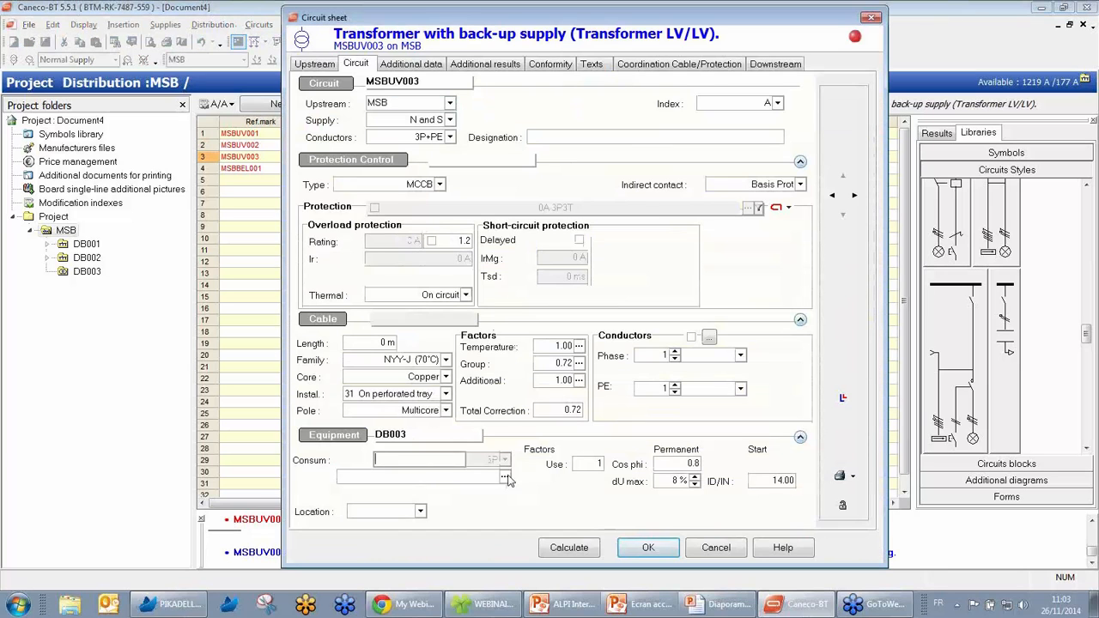
click(505, 477)
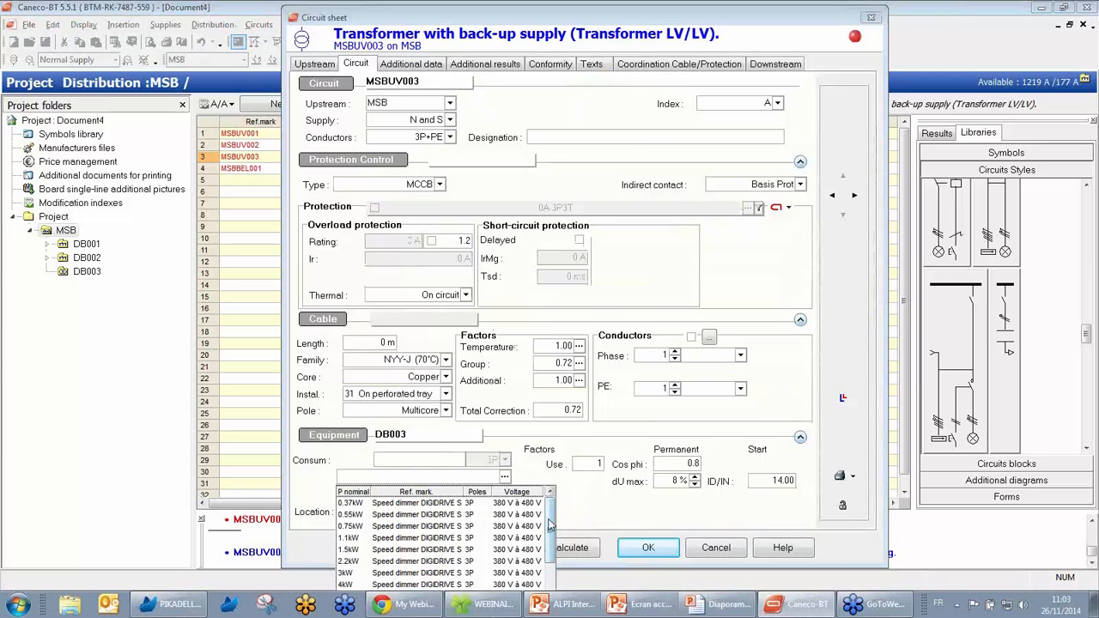
drag(549, 525, 483, 525)
scroll(483, 525, down, 3)
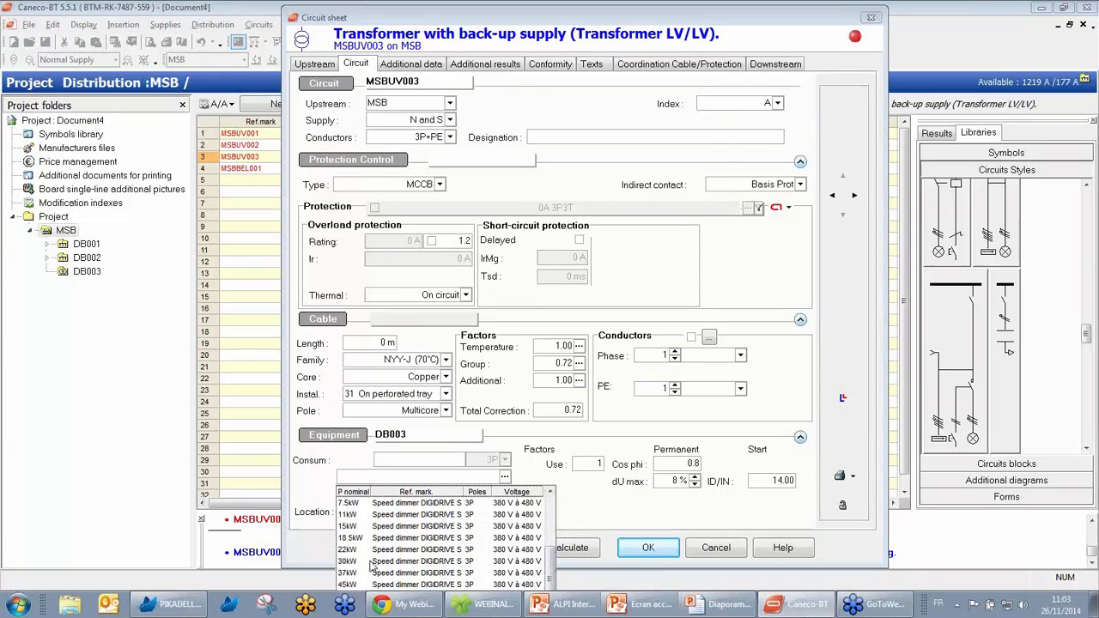
drag(551, 560, 551, 571)
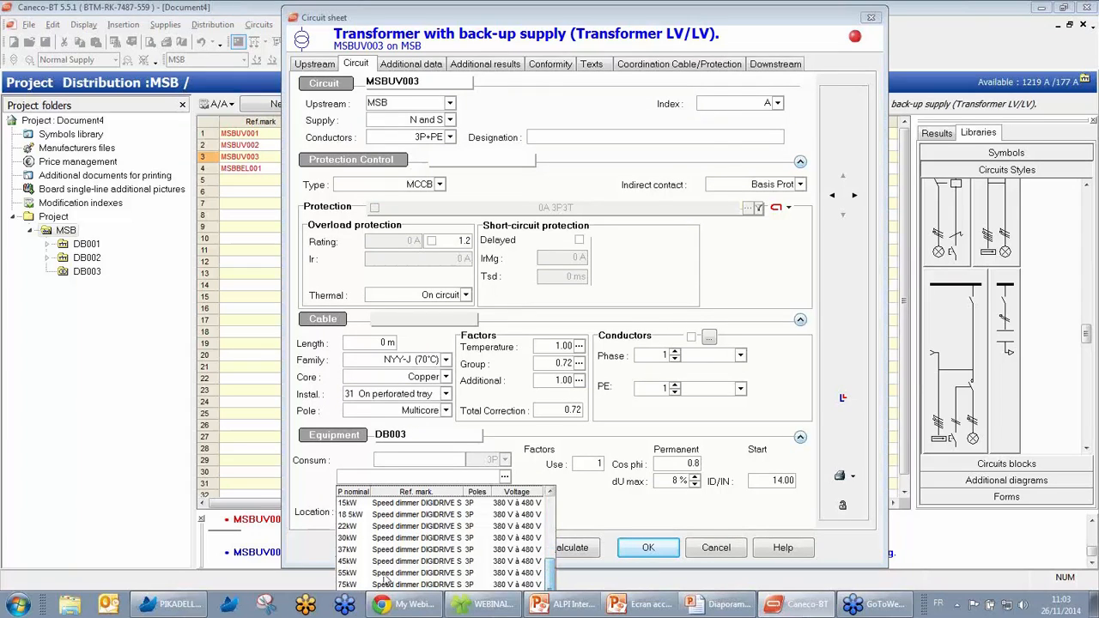
click(357, 562)
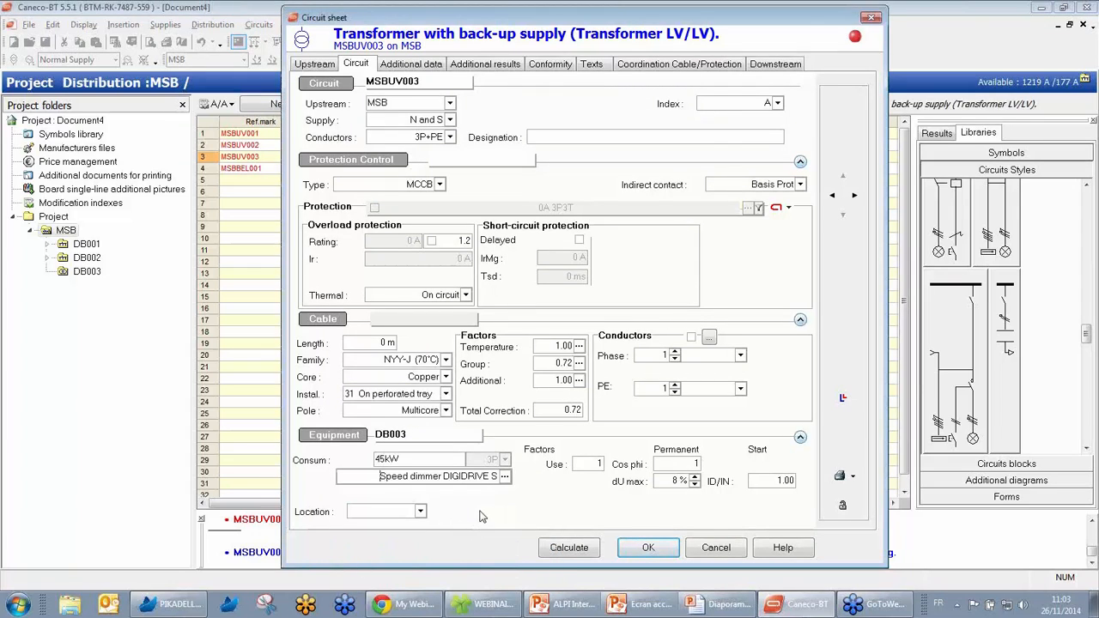
click(584, 467)
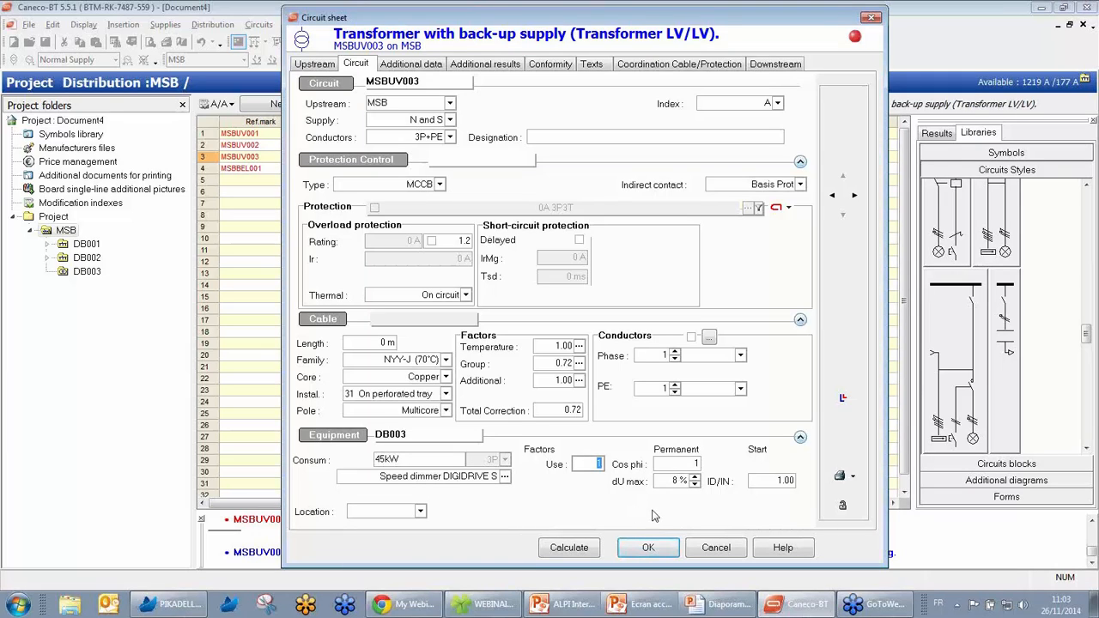
click(647, 549)
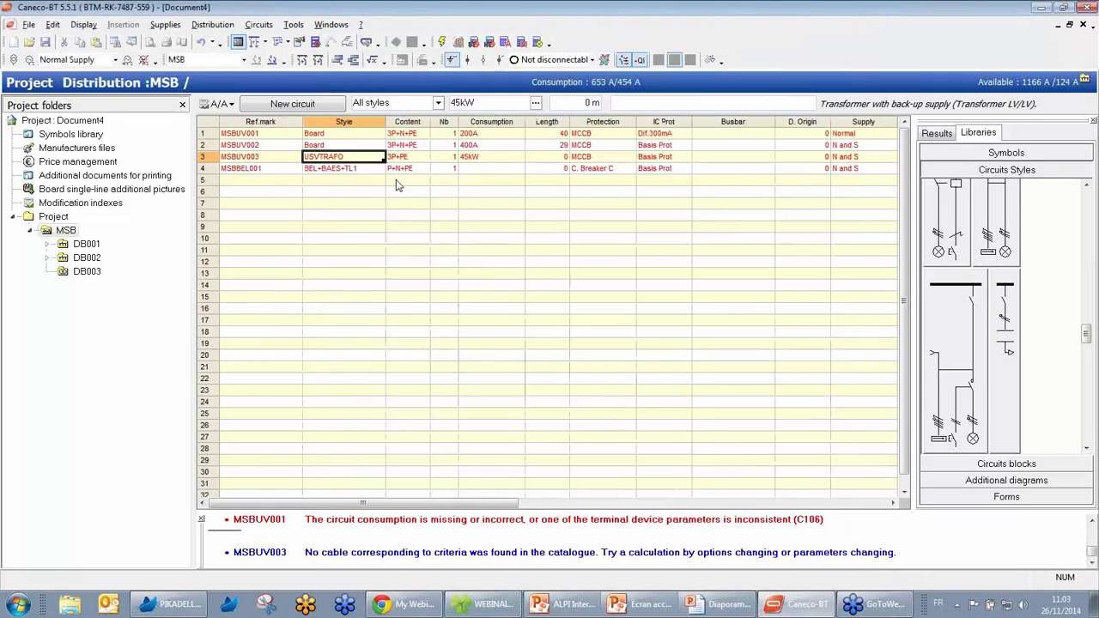
click(559, 157)
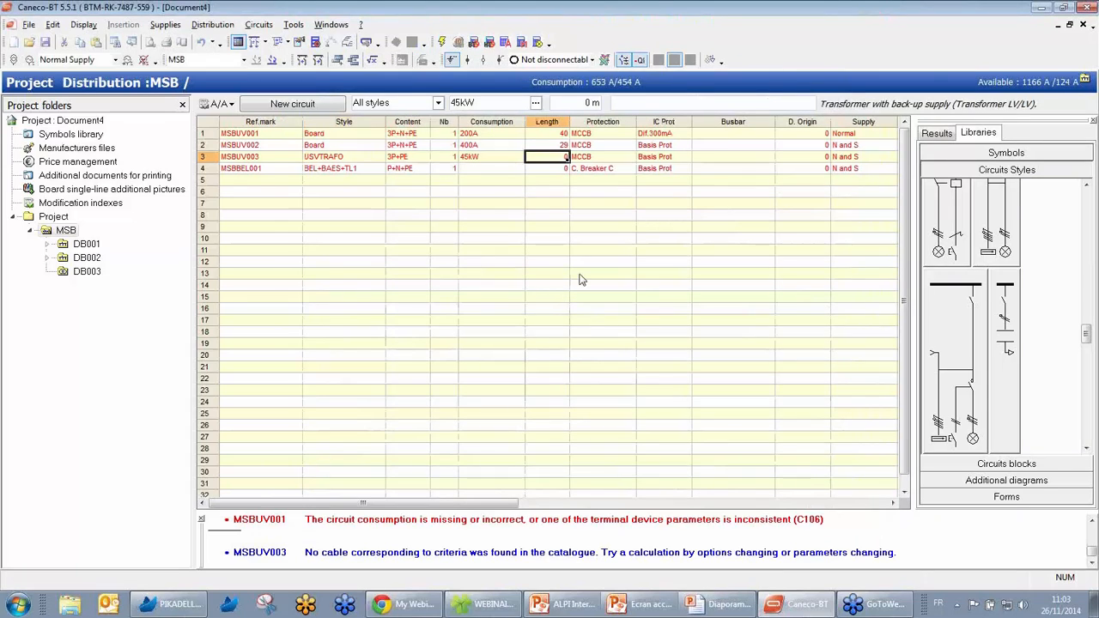
text(45)
Assign the 1*18W electronic fluo tube as the terminal device of lighting circuit MSBBEL001, with a quantity of 4
click(485, 171)
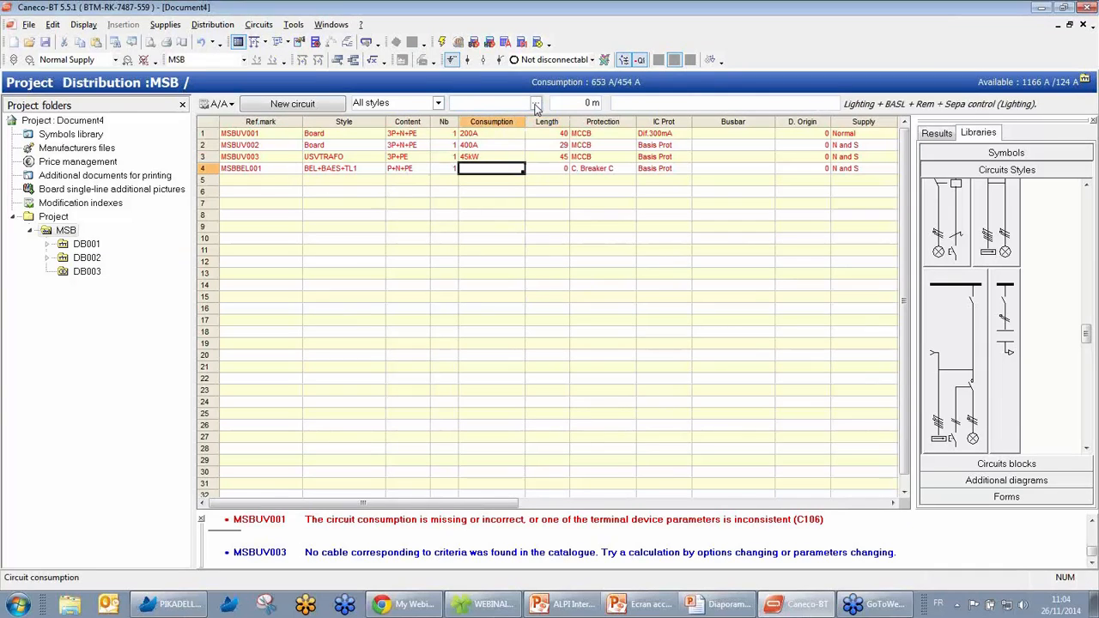
click(399, 171)
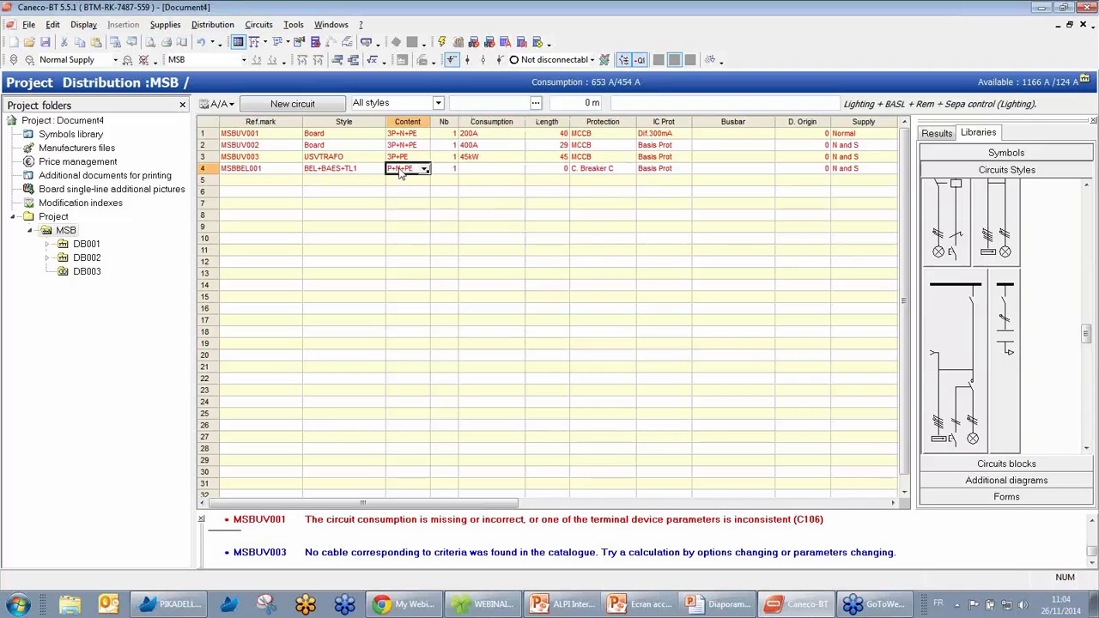
double_click(465, 235)
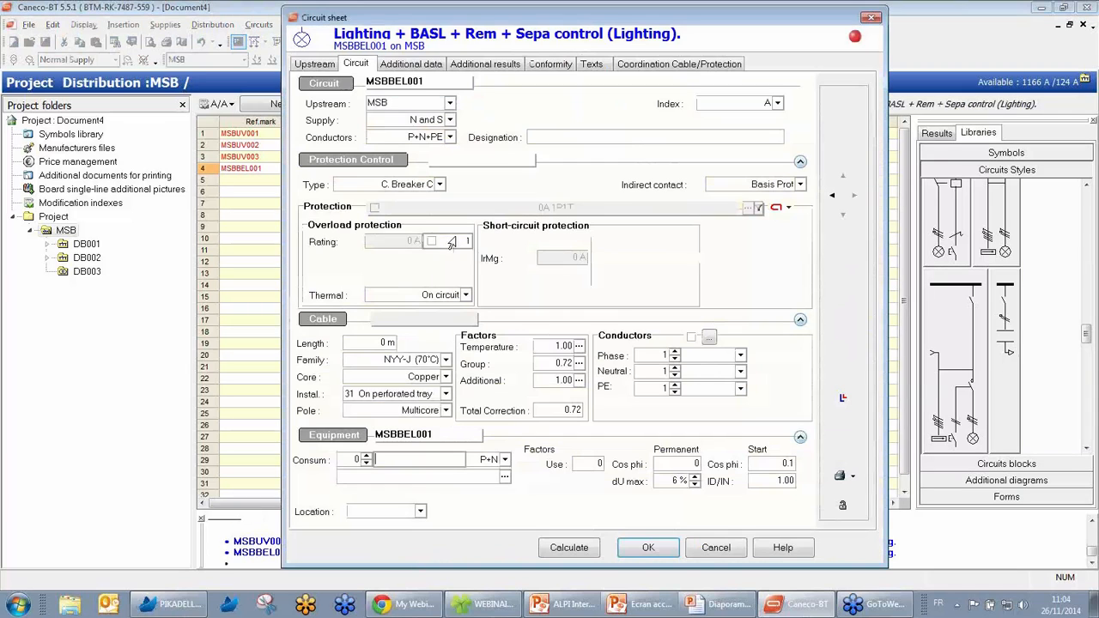
click(488, 478)
click(505, 477)
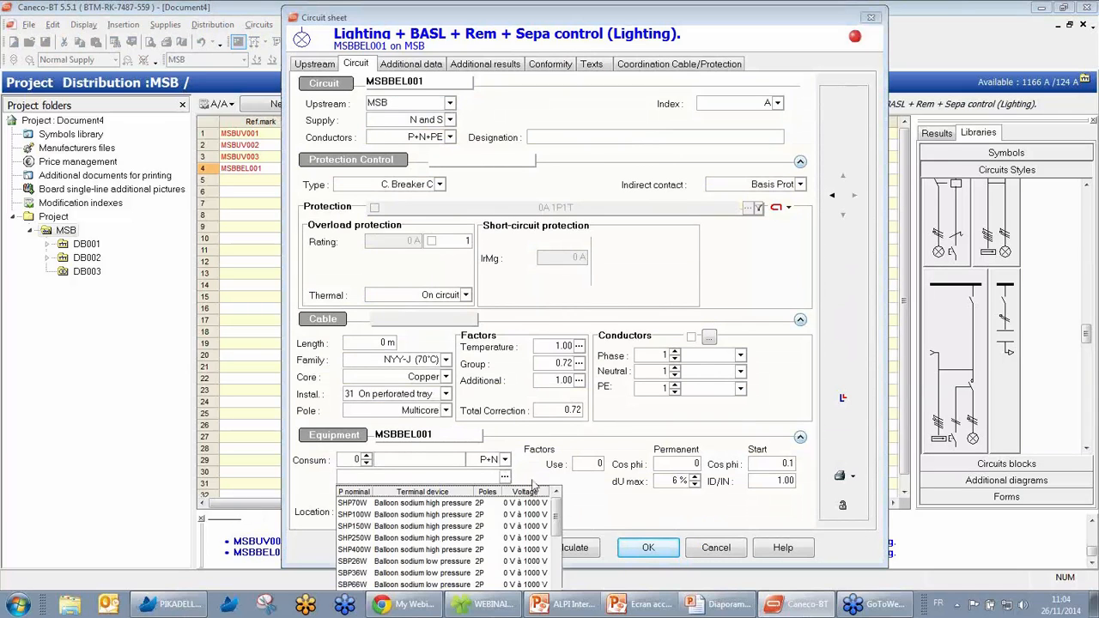
drag(556, 493, 558, 571)
click(411, 562)
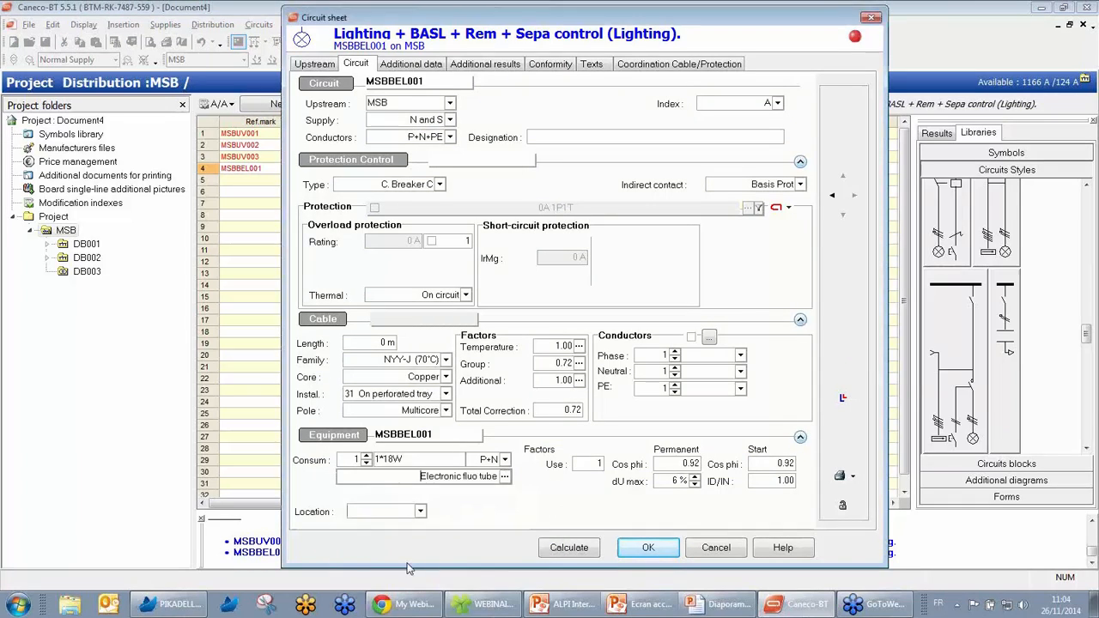
click(366, 456)
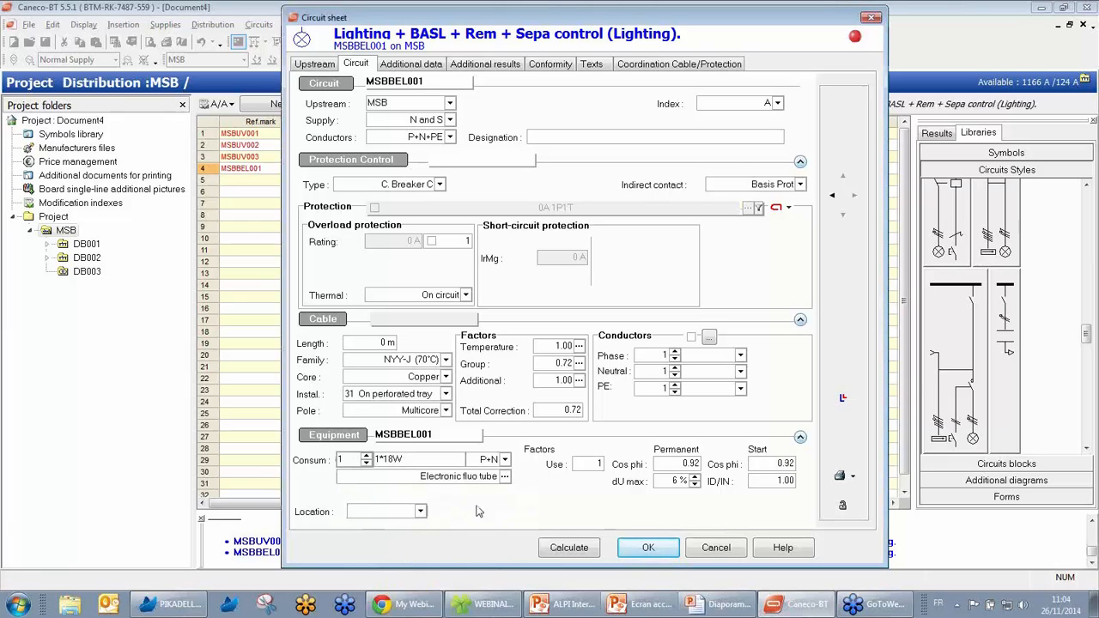
click(365, 458)
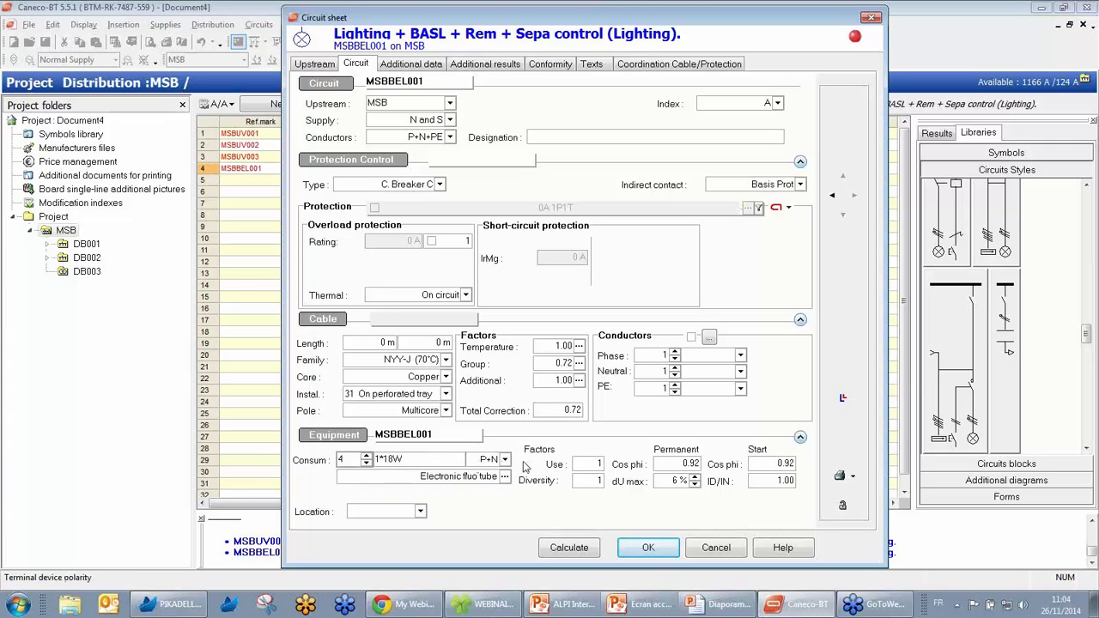
Set the lighting circuit's diversity factor to 0.6 and validate the circuit sheet
click(592, 464)
click(582, 482)
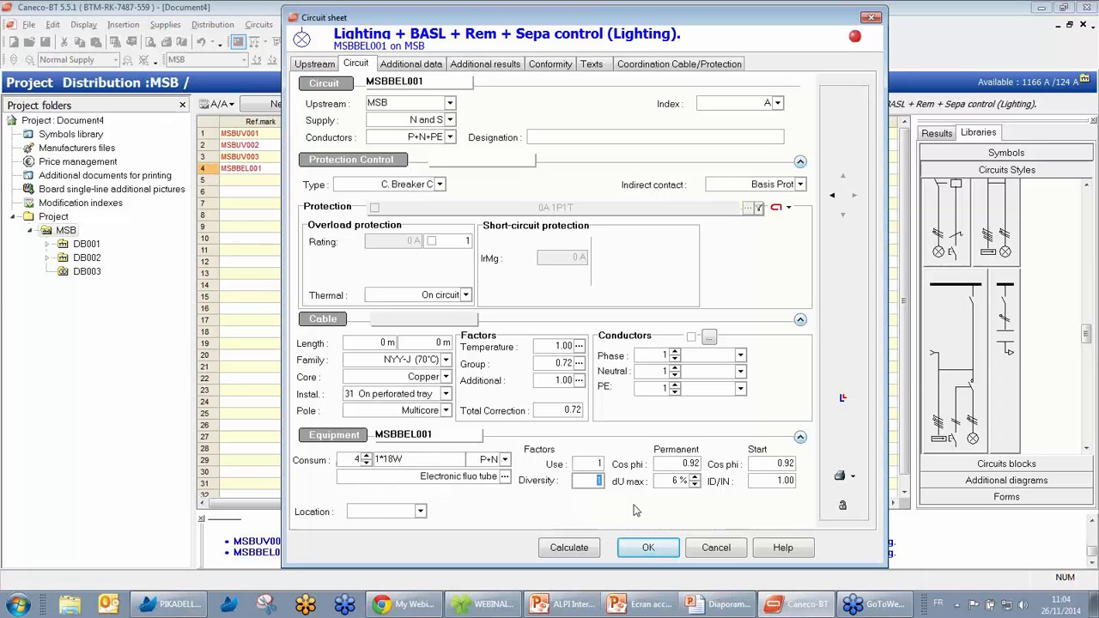
text(0.6)
click(763, 468)
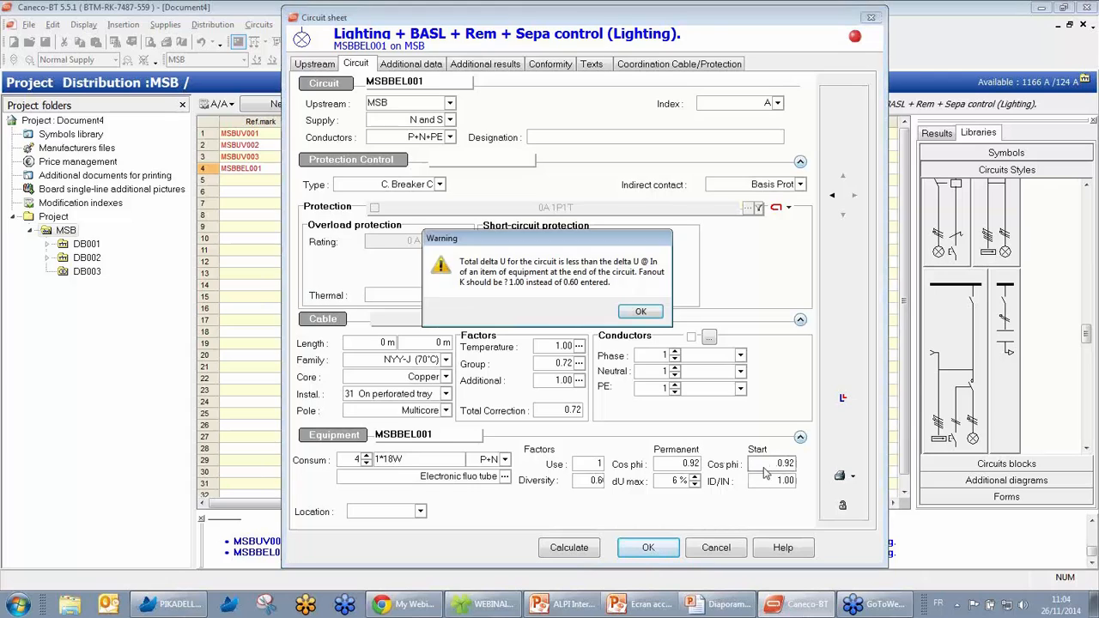
click(641, 312)
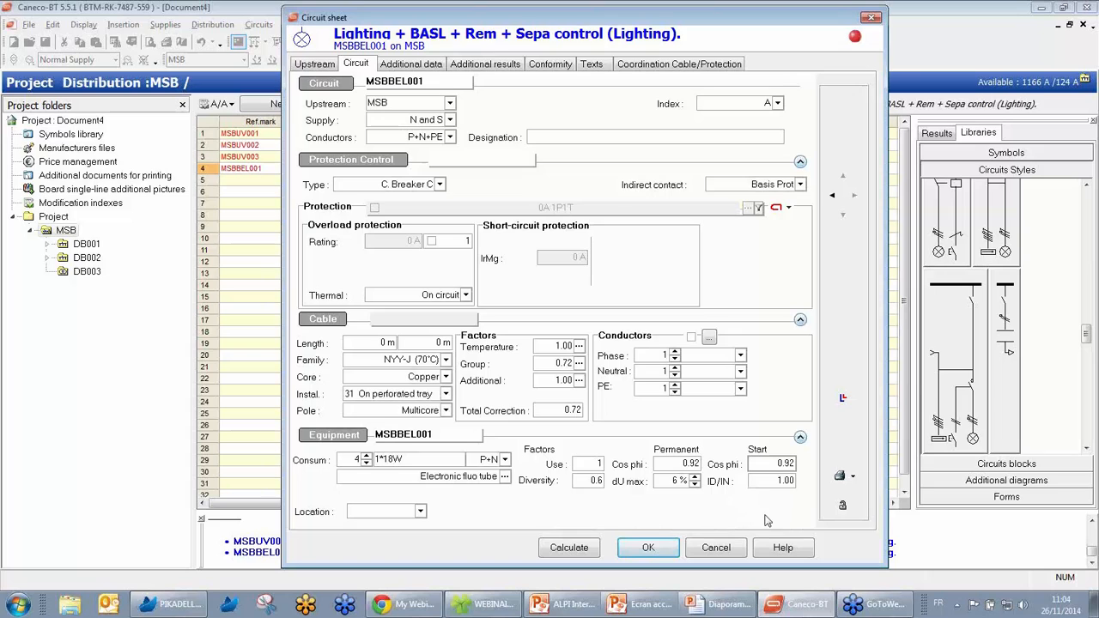
click(646, 547)
Set the length of MSBBEL001 to 45 m in the circuit table
click(540, 169)
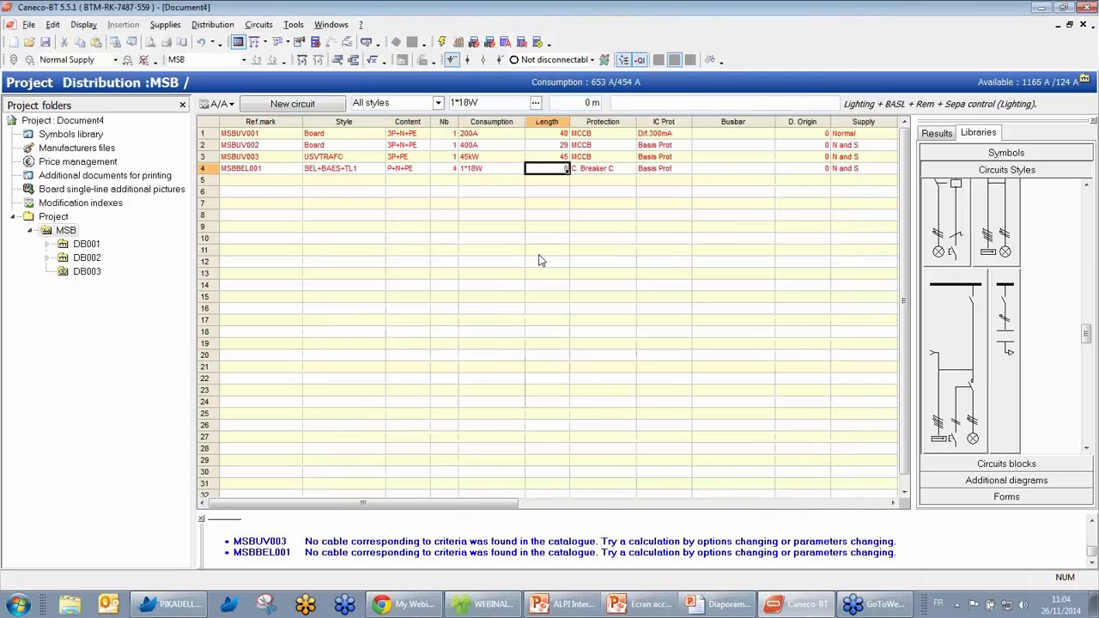
text(45)
key(Return)
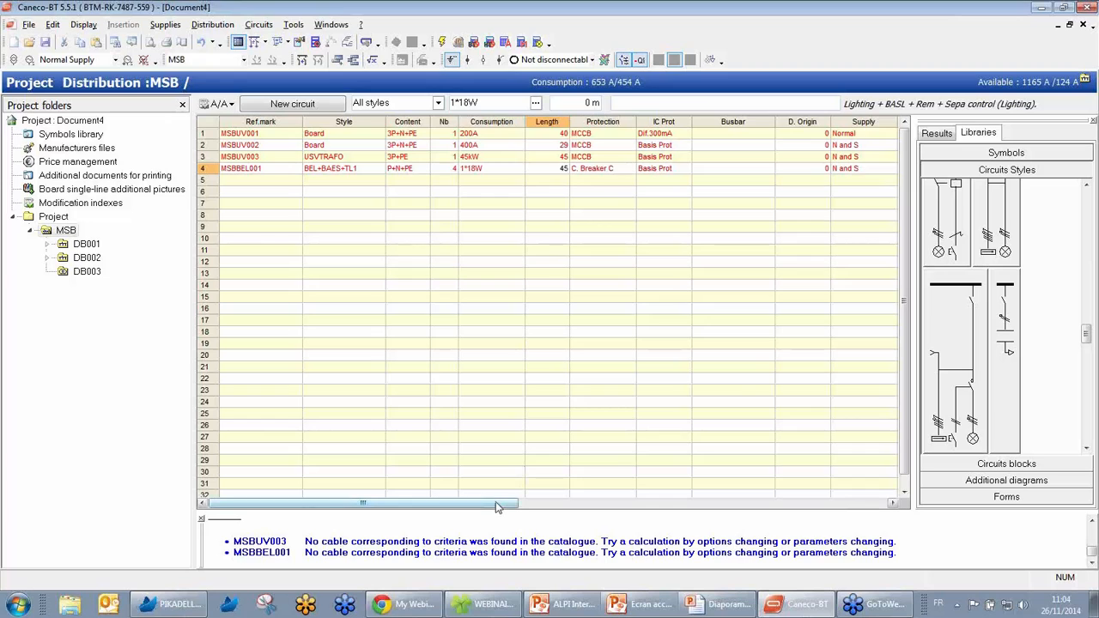
Switch the cable manufacturer in the manufacturers files to International (V5.4) and apply the change to all the circuits
drag(495, 502, 674, 505)
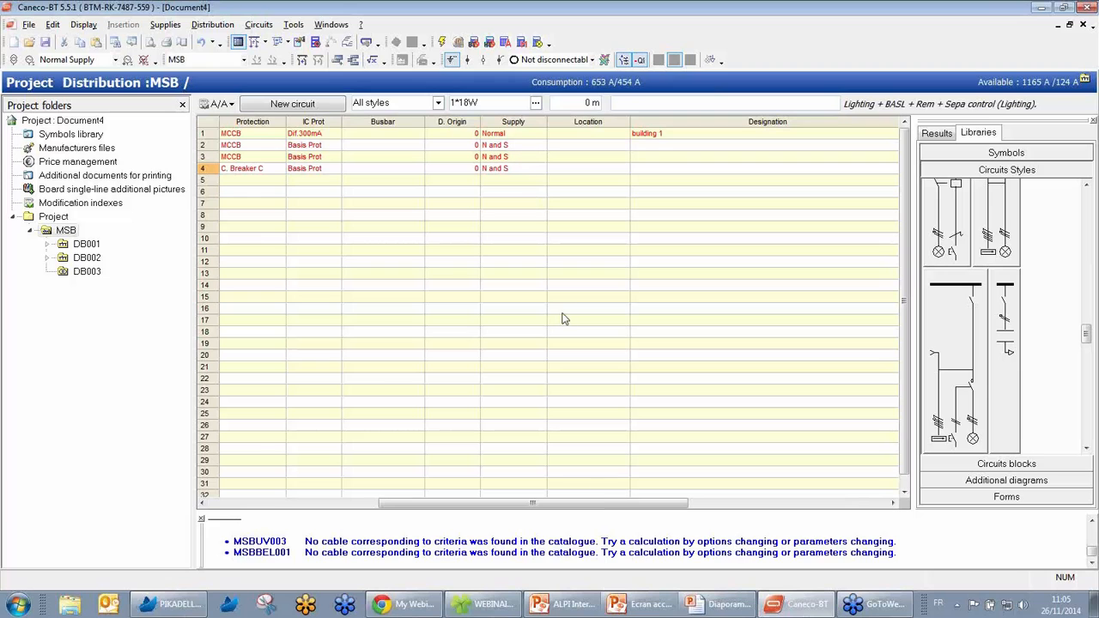
drag(609, 501, 457, 503)
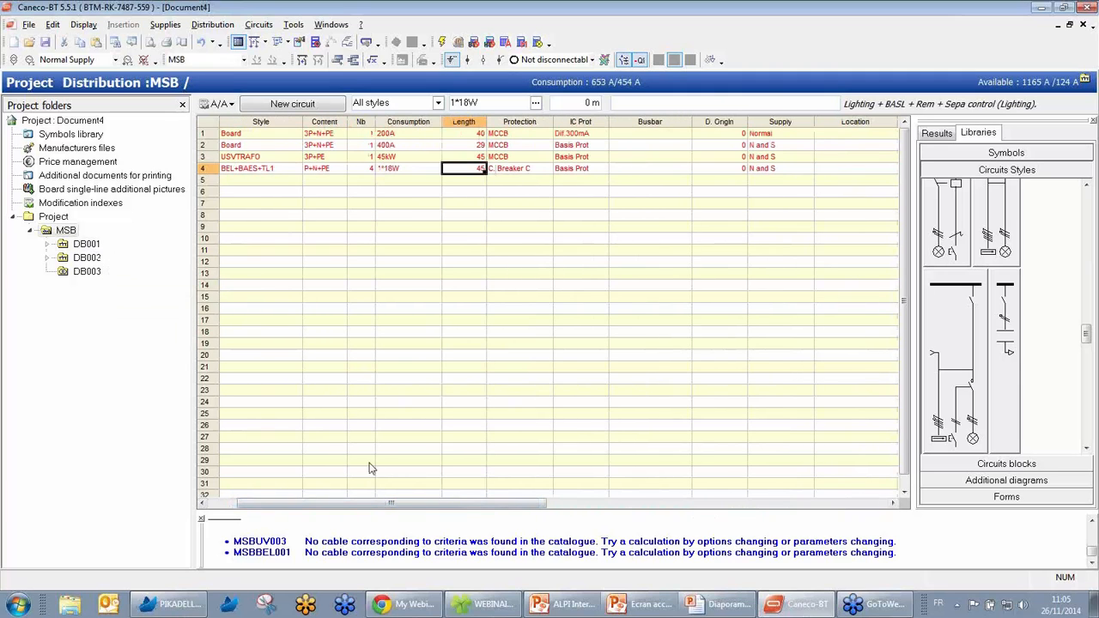
click(86, 149)
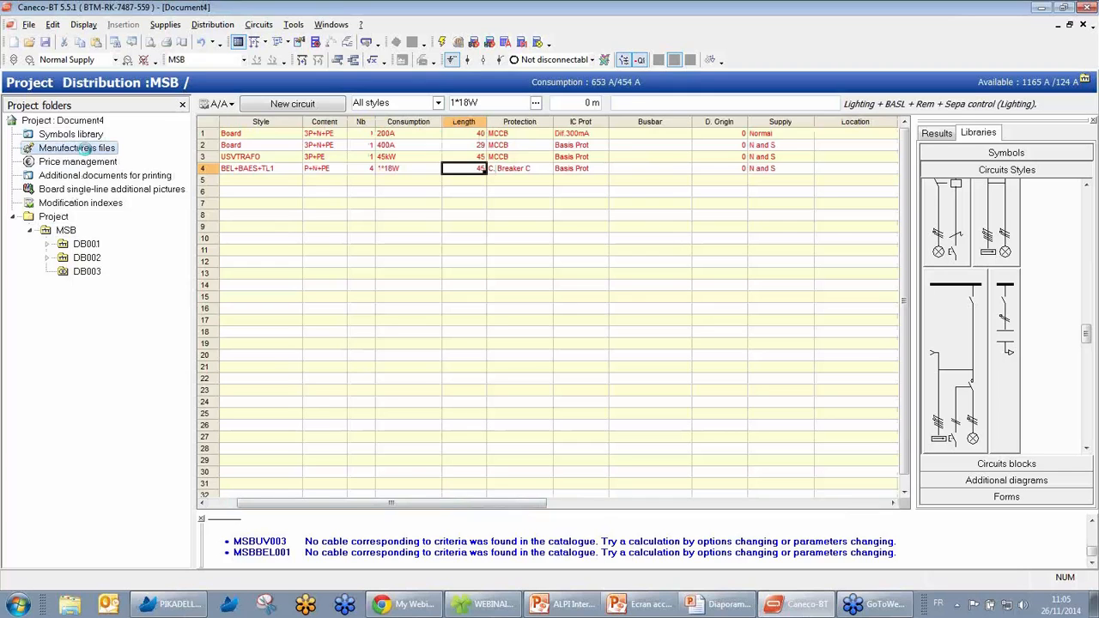
click(599, 383)
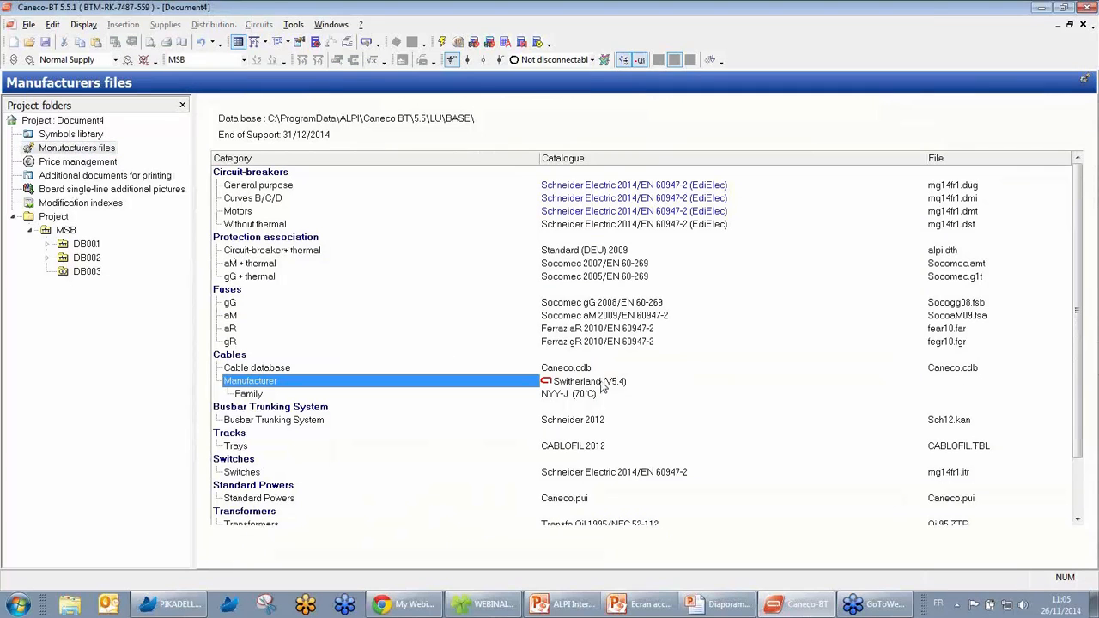
click(601, 383)
click(908, 381)
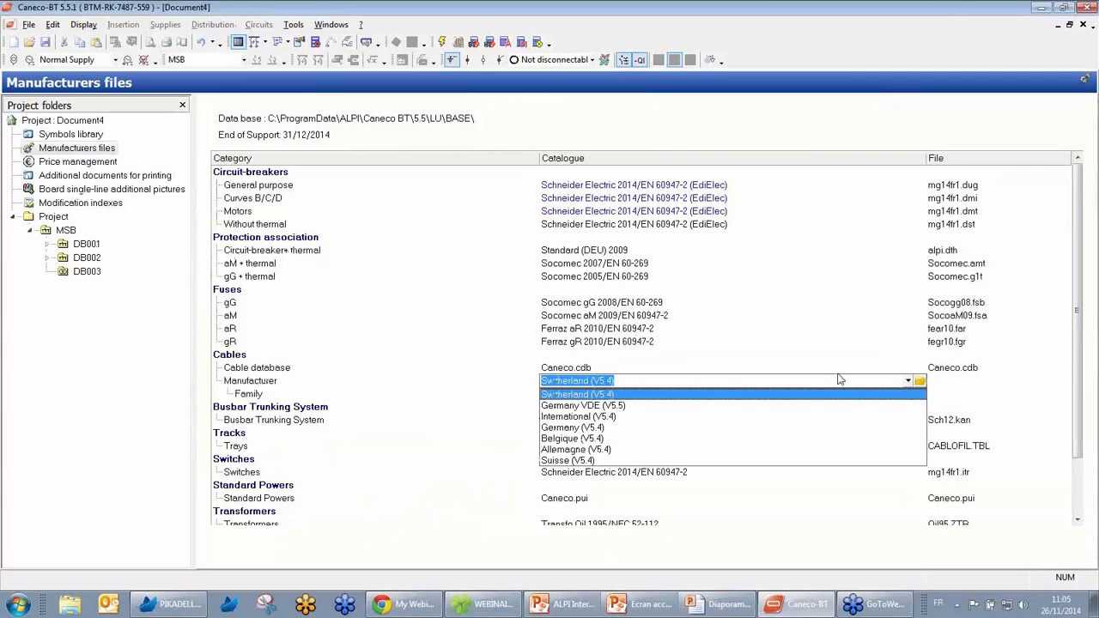
click(651, 420)
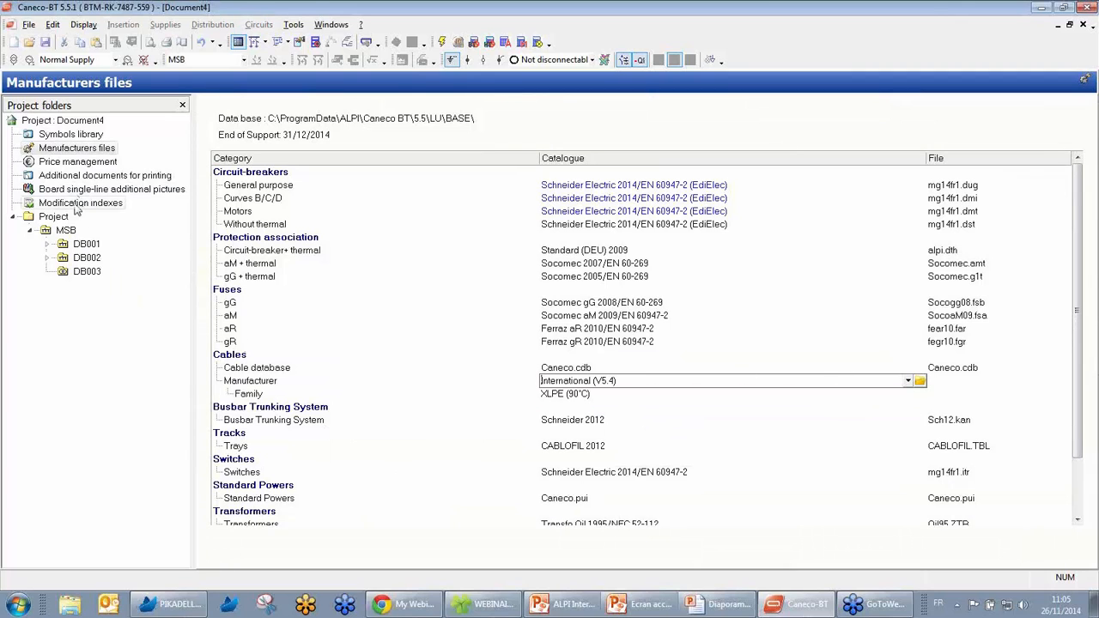
click(65, 231)
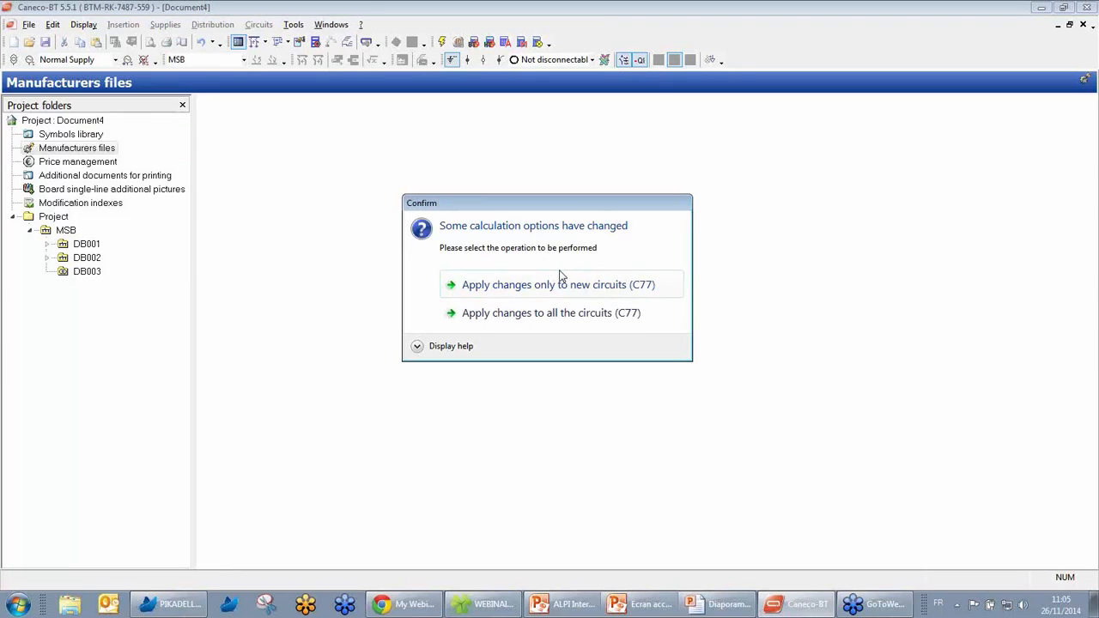
click(519, 314)
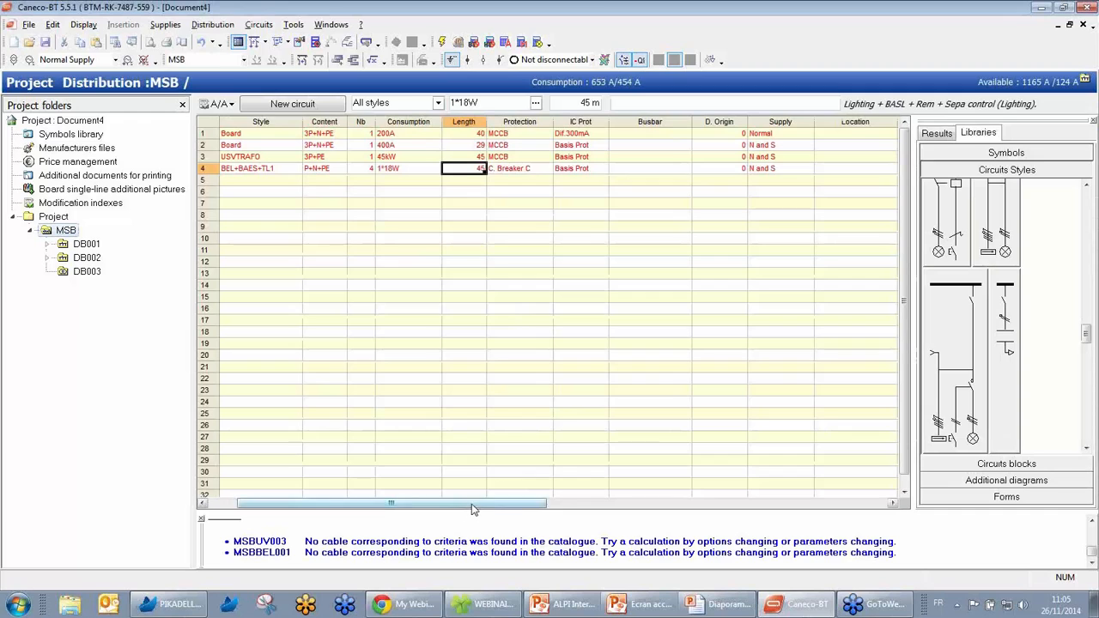
drag(475, 505, 758, 512)
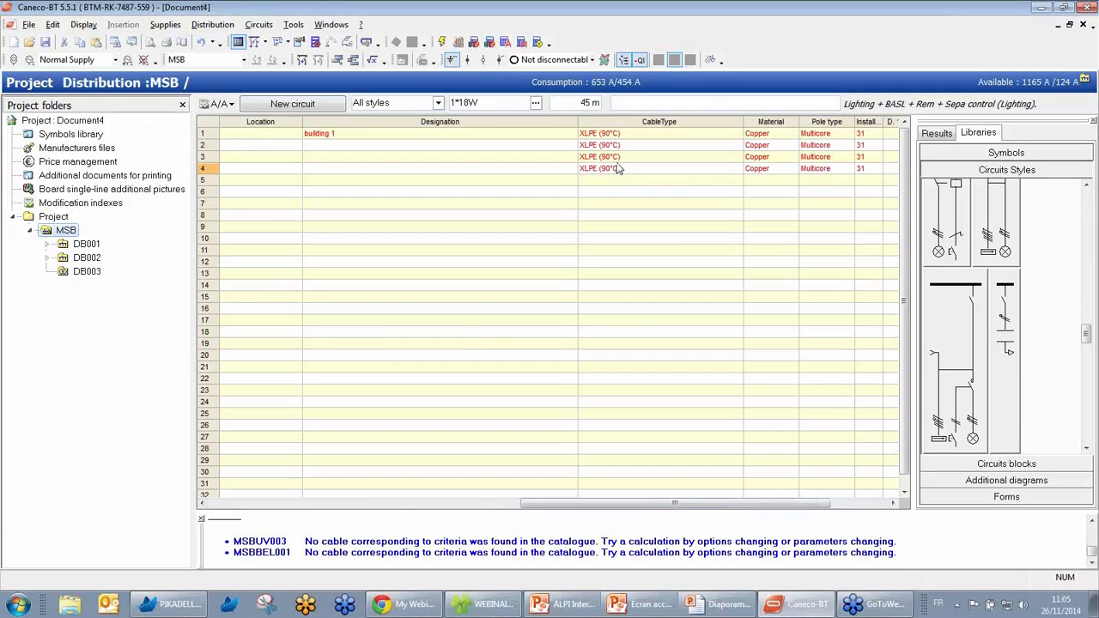
In the DB001 circuit table, give socket circuit DB001STD001 a consumption of 220VA and a length of 45 m
click(89, 245)
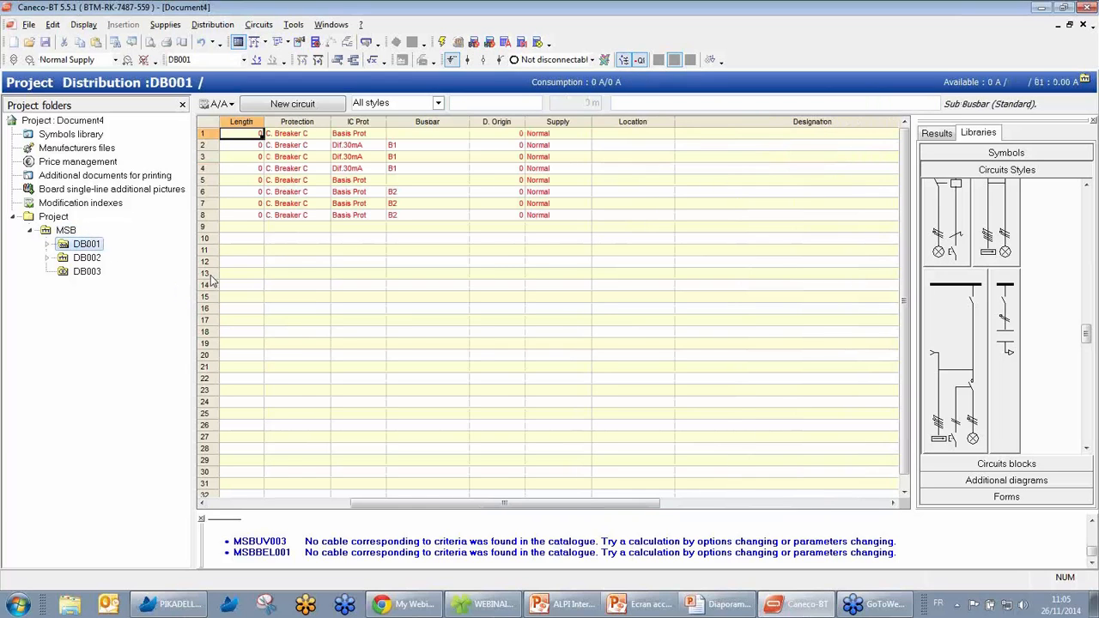
drag(558, 505, 417, 506)
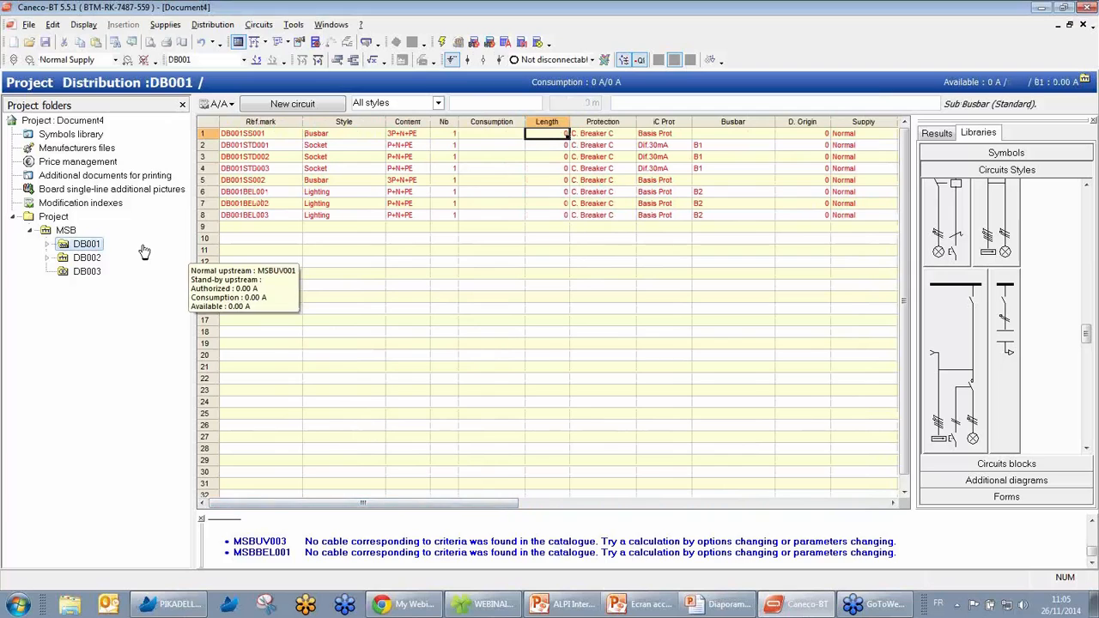
click(66, 231)
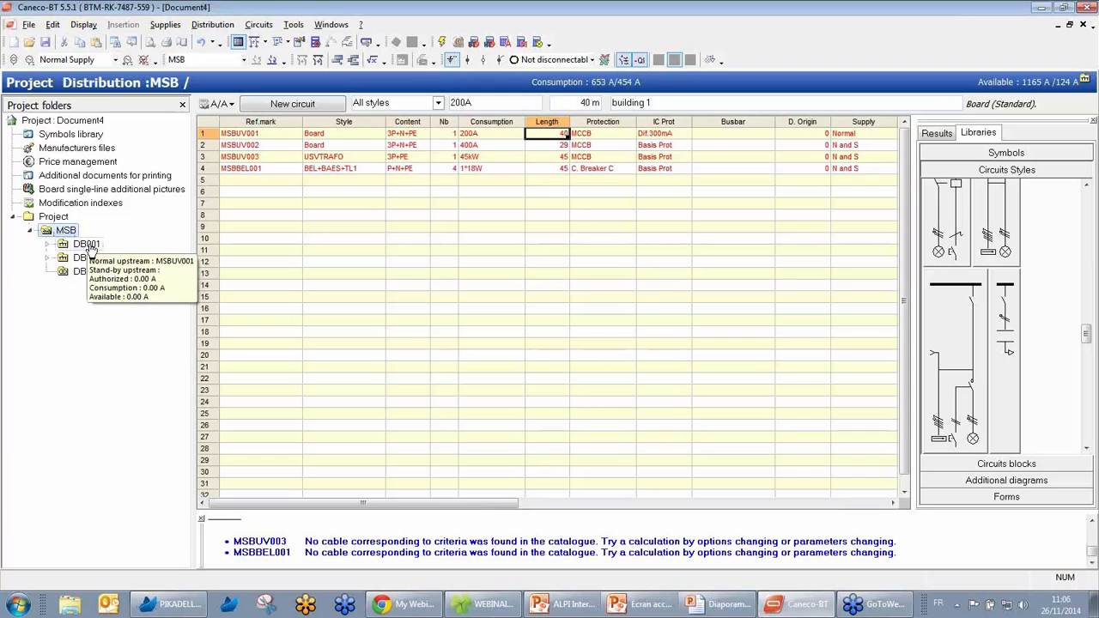
click(86, 245)
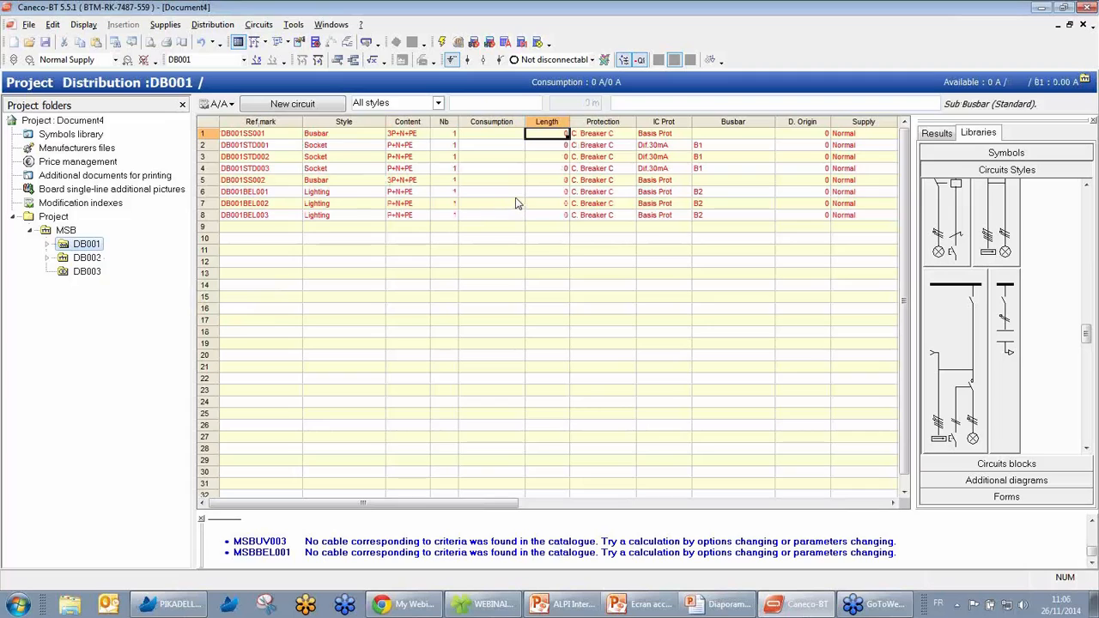
click(502, 146)
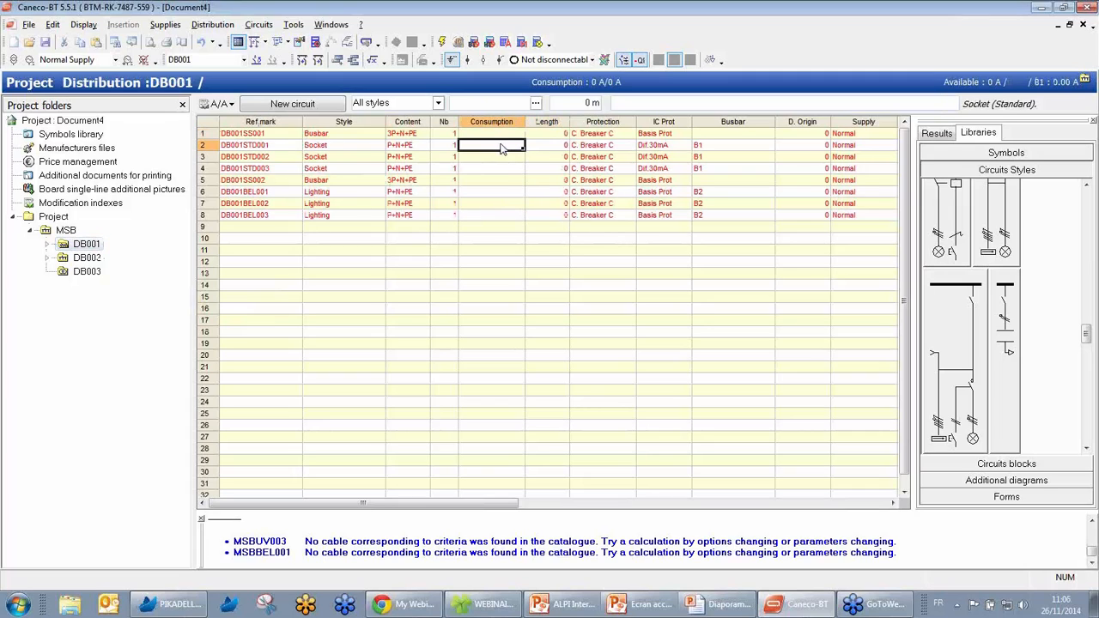
text(220va)
key(Tab)
text(45)
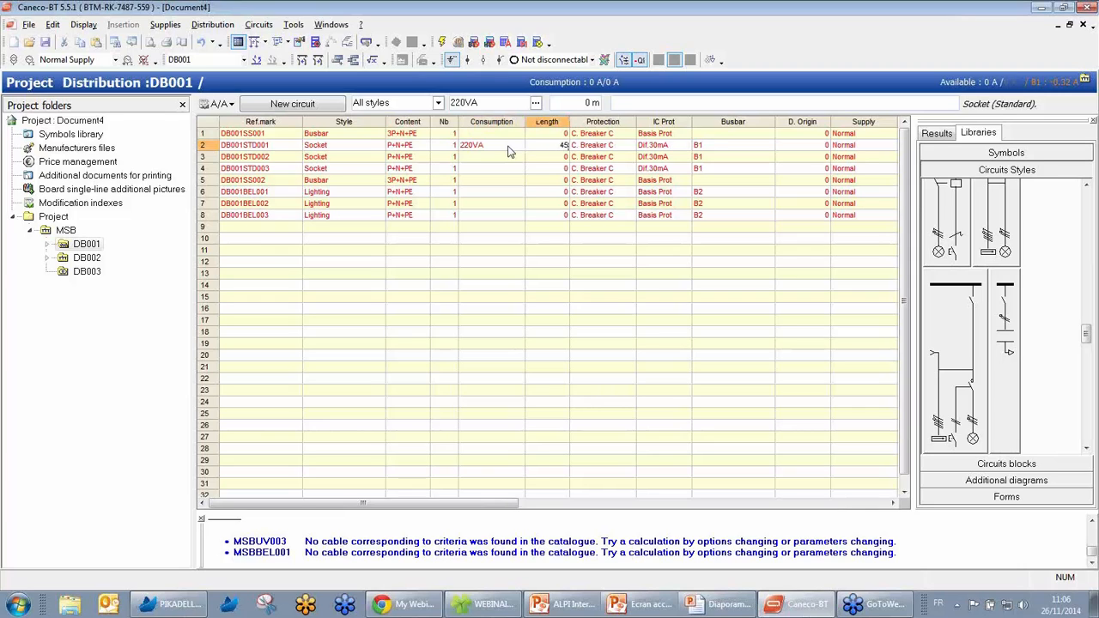
Set the quantity of socket circuit DB001STD001 to 5 and copy its quantity, consumption and length to DB001STD002 and DB001STD003
click(435, 148)
text(5)
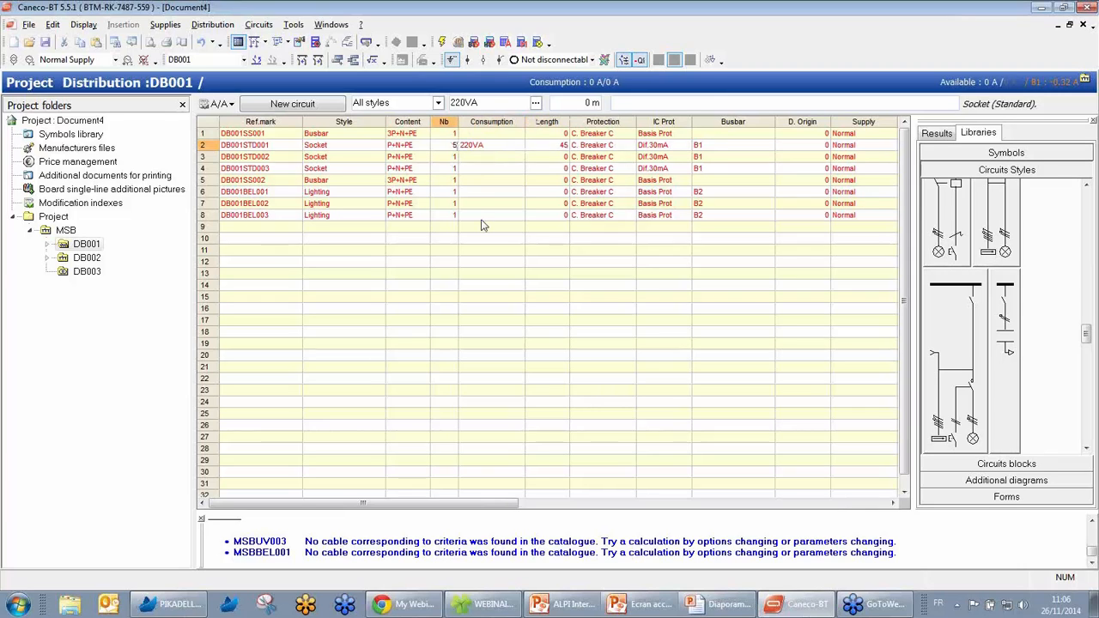
drag(453, 148, 565, 169)
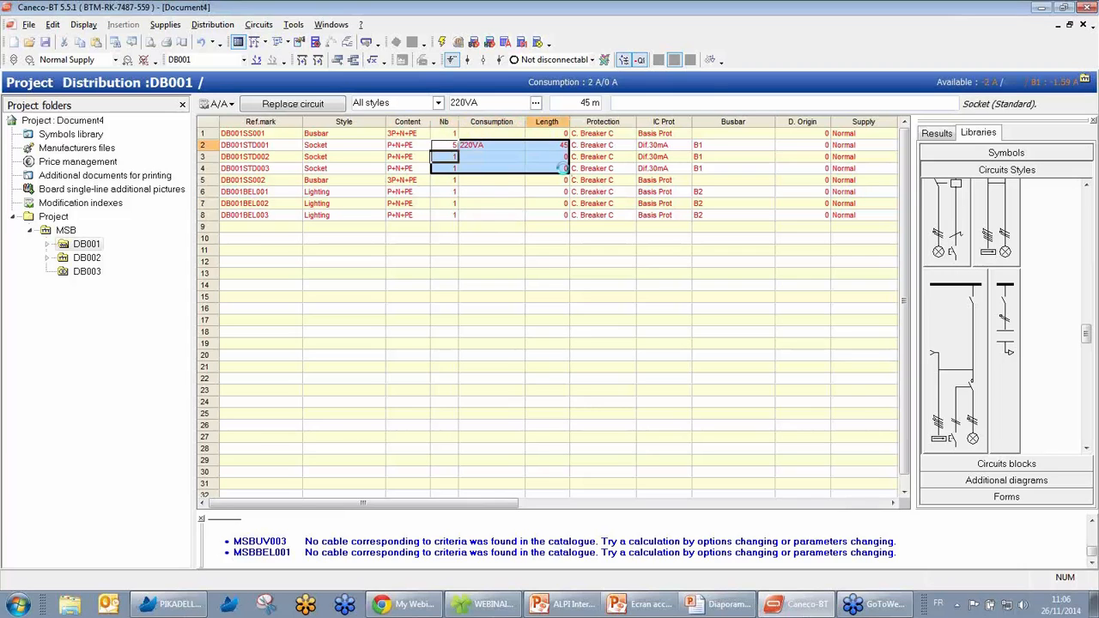
Give lighting circuit DB001BEL001 a 2*36W consumption, quantity 4 and length 29 m, and extend these values down through row 9
click(506, 196)
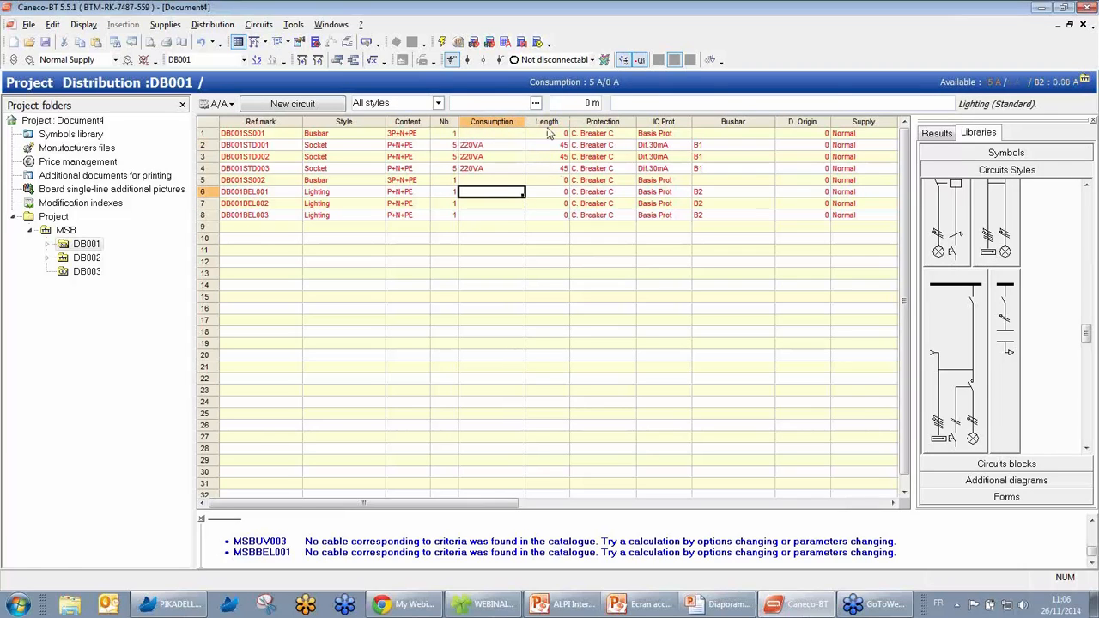
click(535, 103)
scroll(514, 225, down, 5)
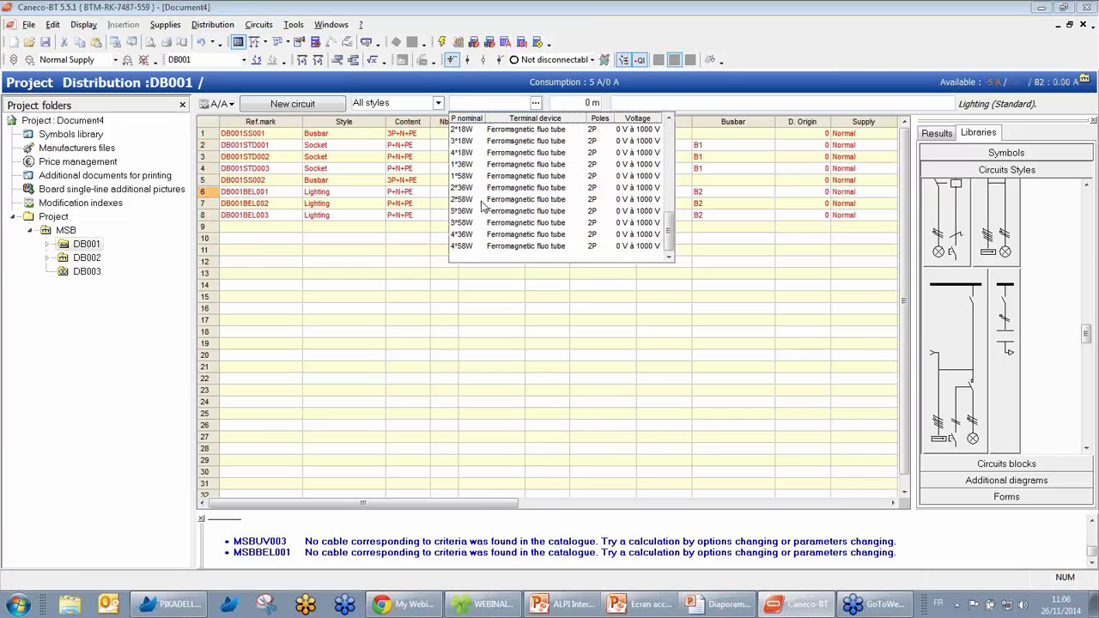
click(478, 189)
click(444, 191)
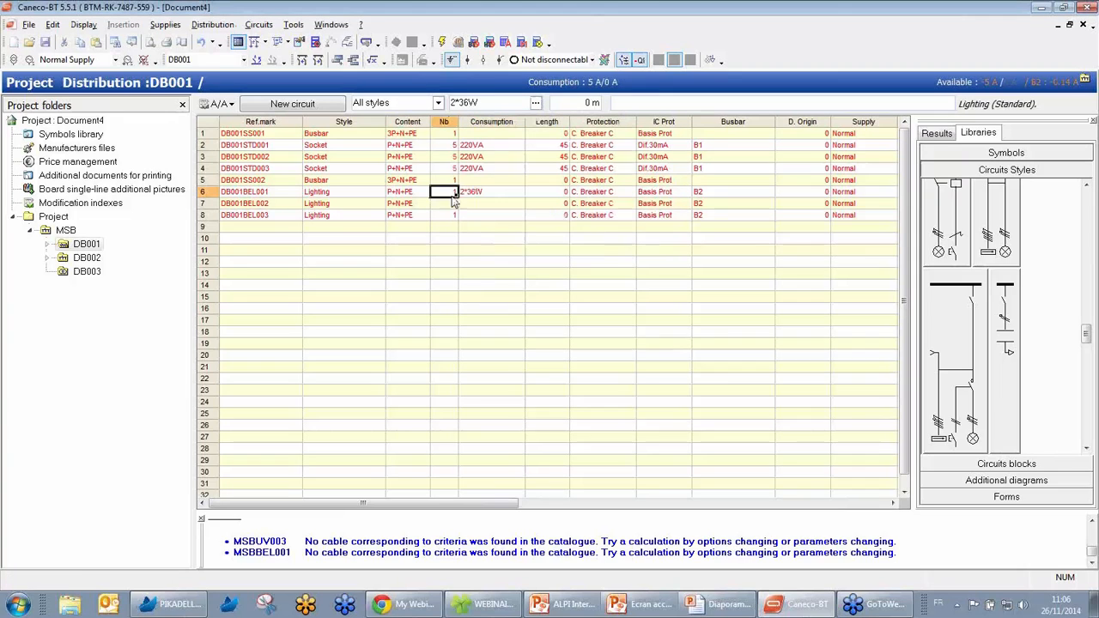
text(4)
key(Return)
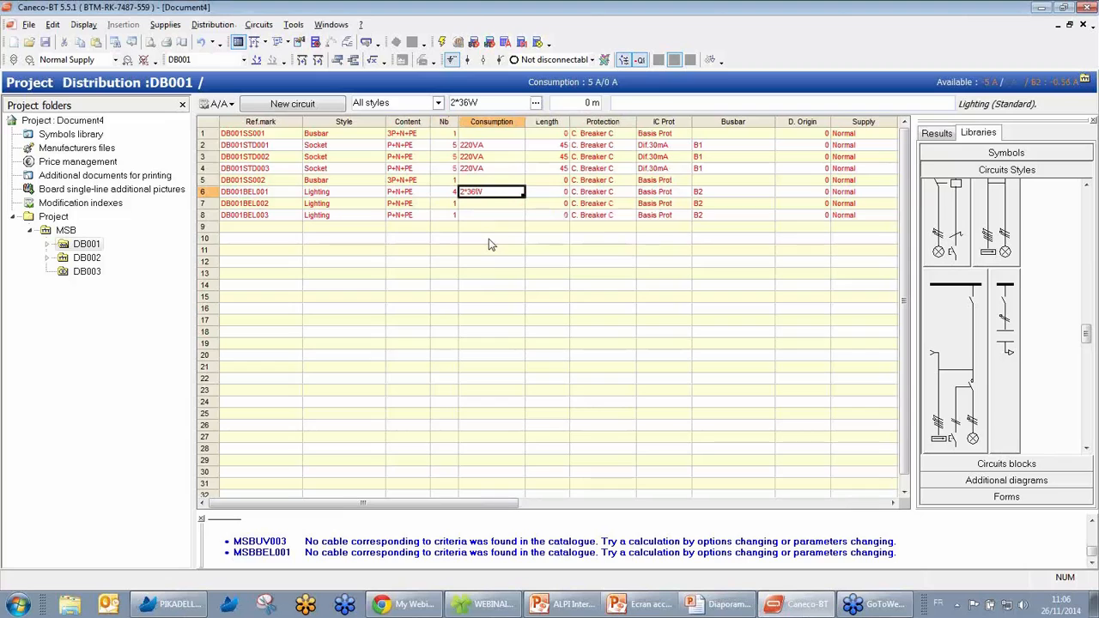
key(Return)
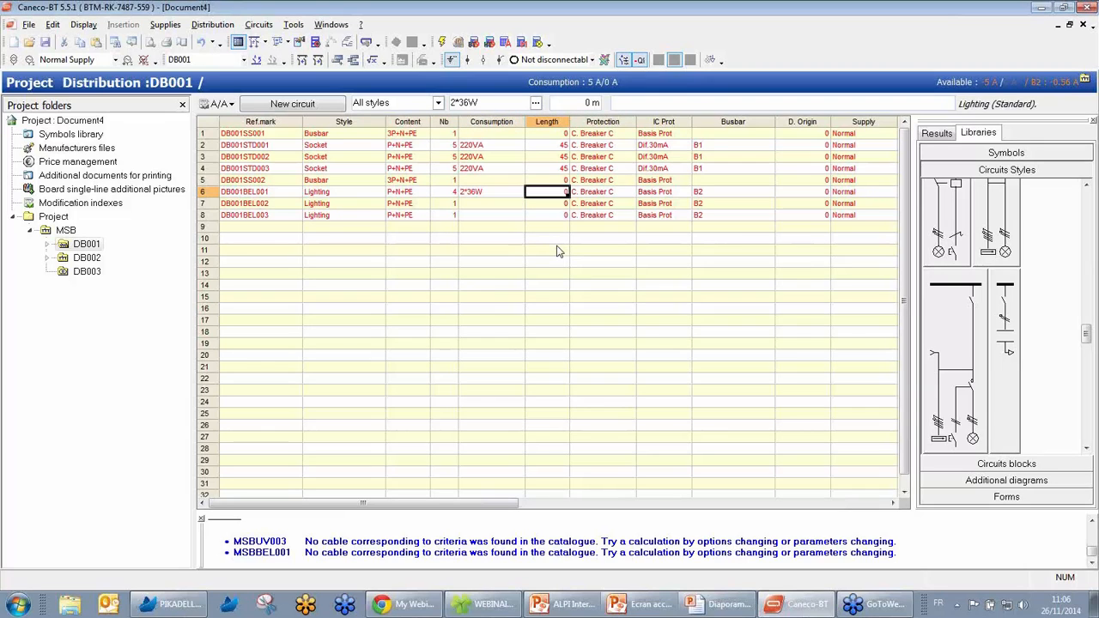
text(29)
drag(453, 192, 539, 239)
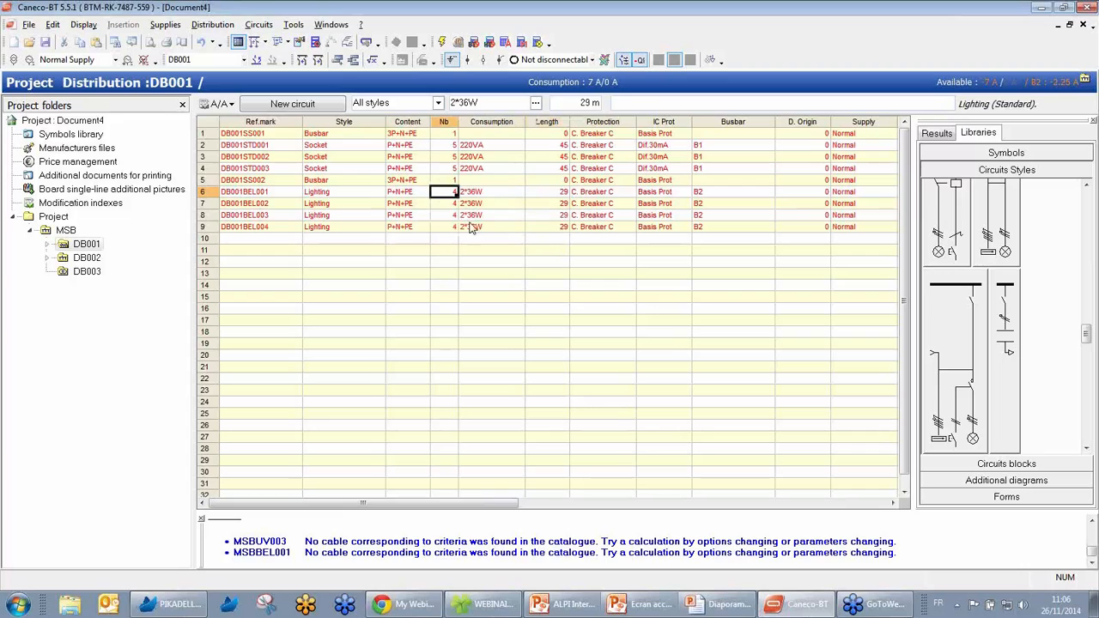
Set the consumption of busbar DB001SS002 to 10A and that of busbar DB001SS001 to 32
click(482, 183)
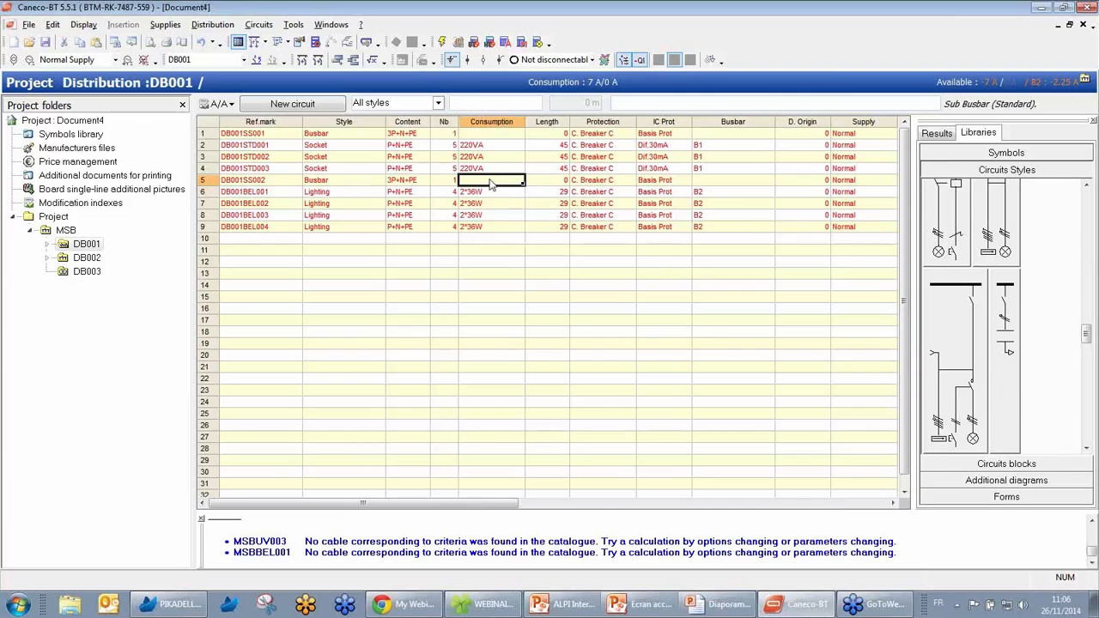
text(10)
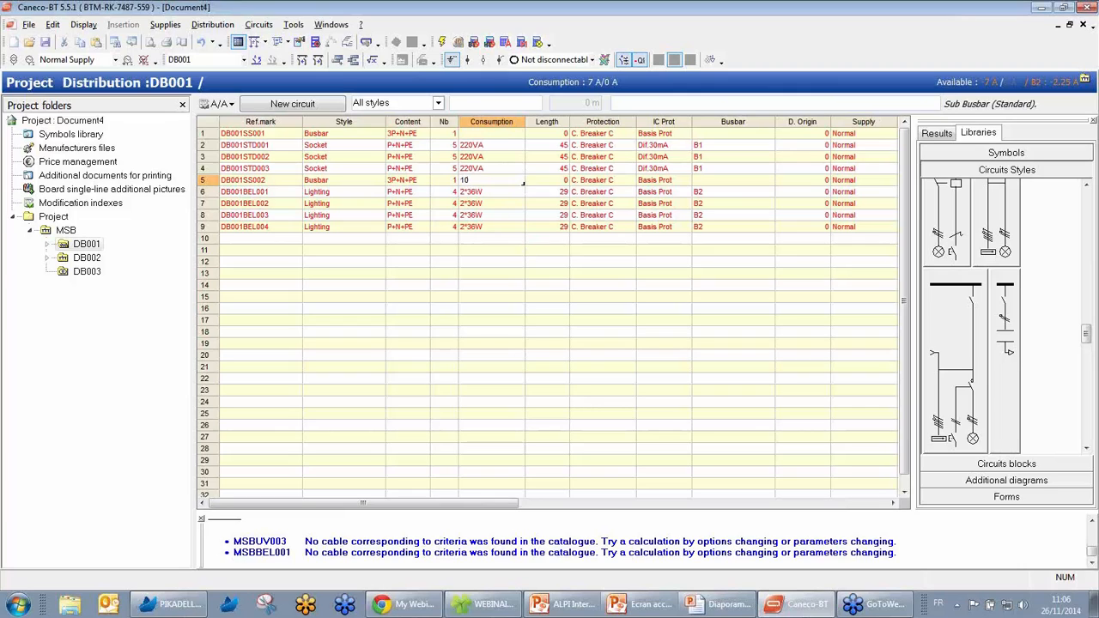
click(488, 134)
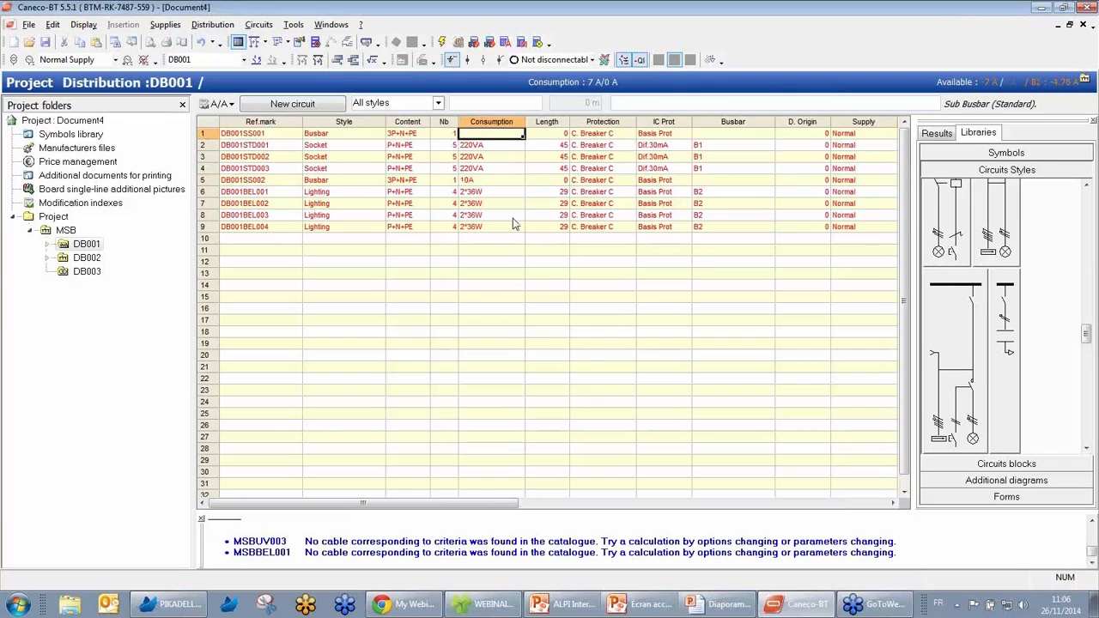
text(32)
Open the circuit sheet of busbar DB002SS001 on board DB002 and examine the available protection types
click(87, 258)
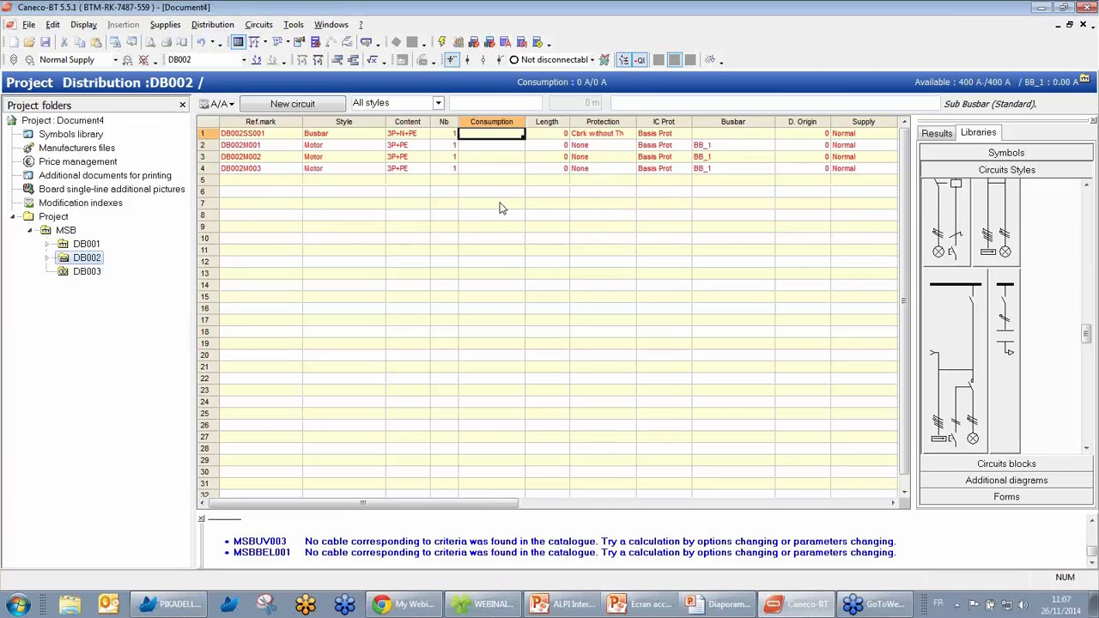
mouse_move(86, 264)
click(494, 136)
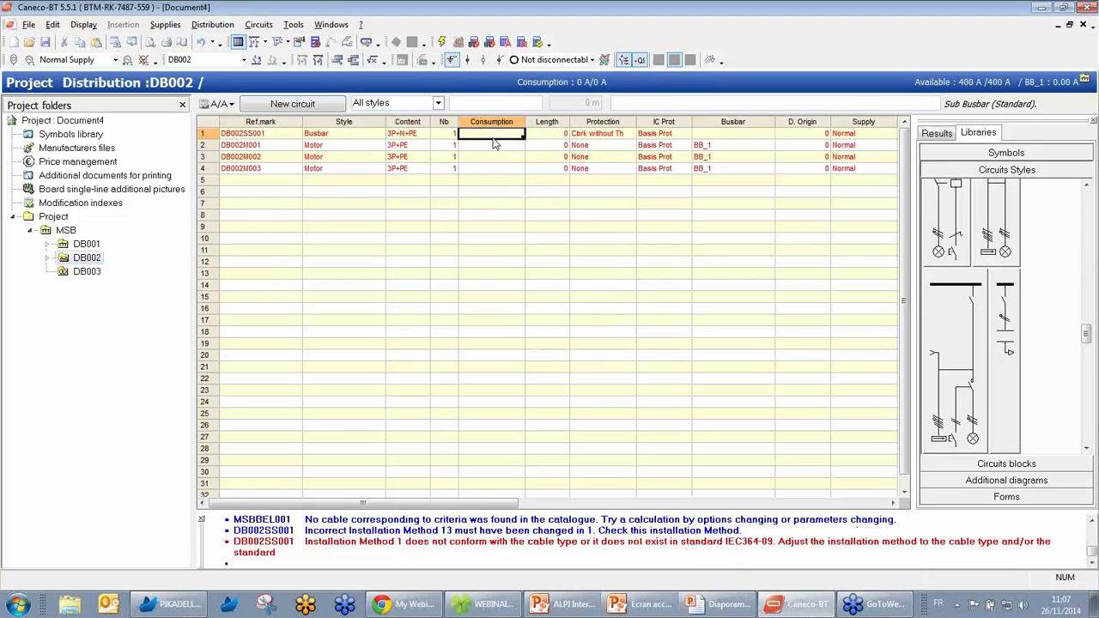
double_click(495, 146)
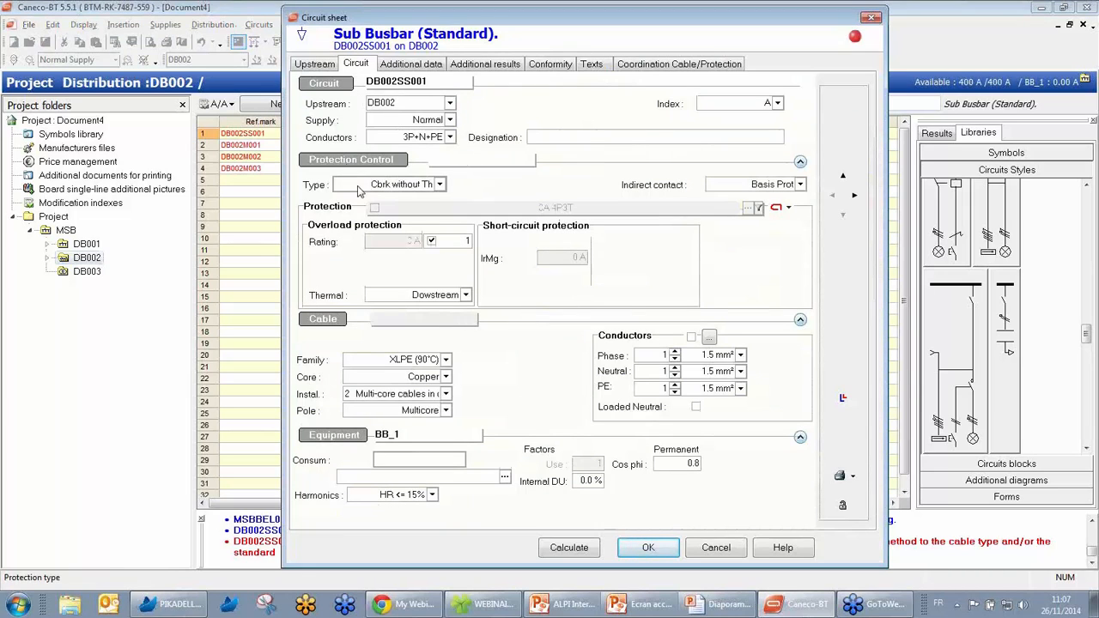
click(438, 185)
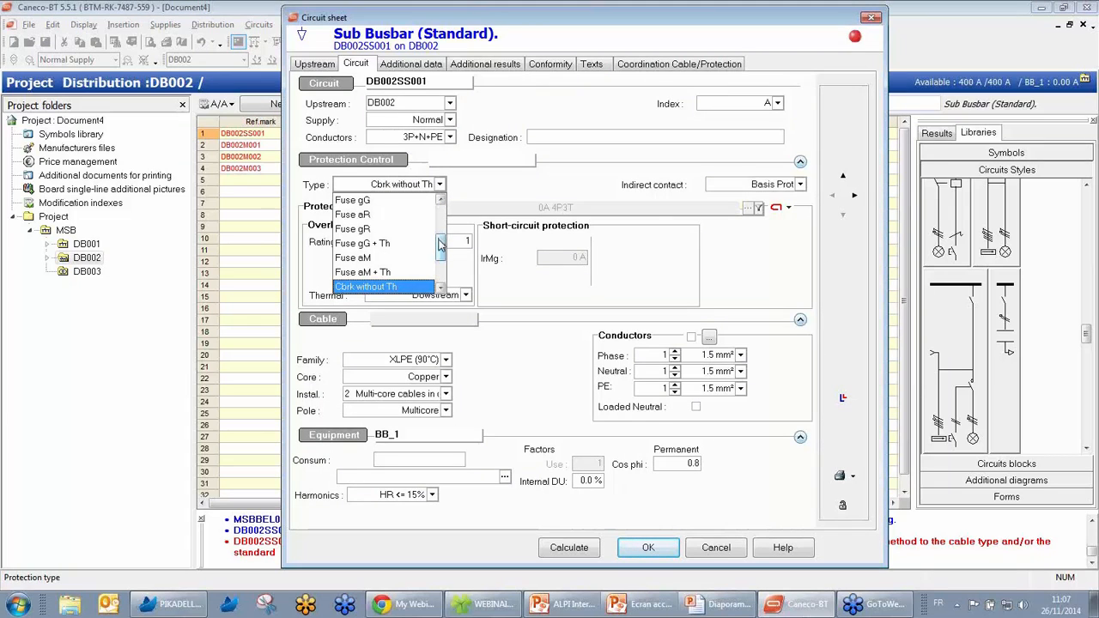
mouse_move(440, 246)
mouse_down()
mouse_move(443, 208)
mouse_move(440, 227)
mouse_up()
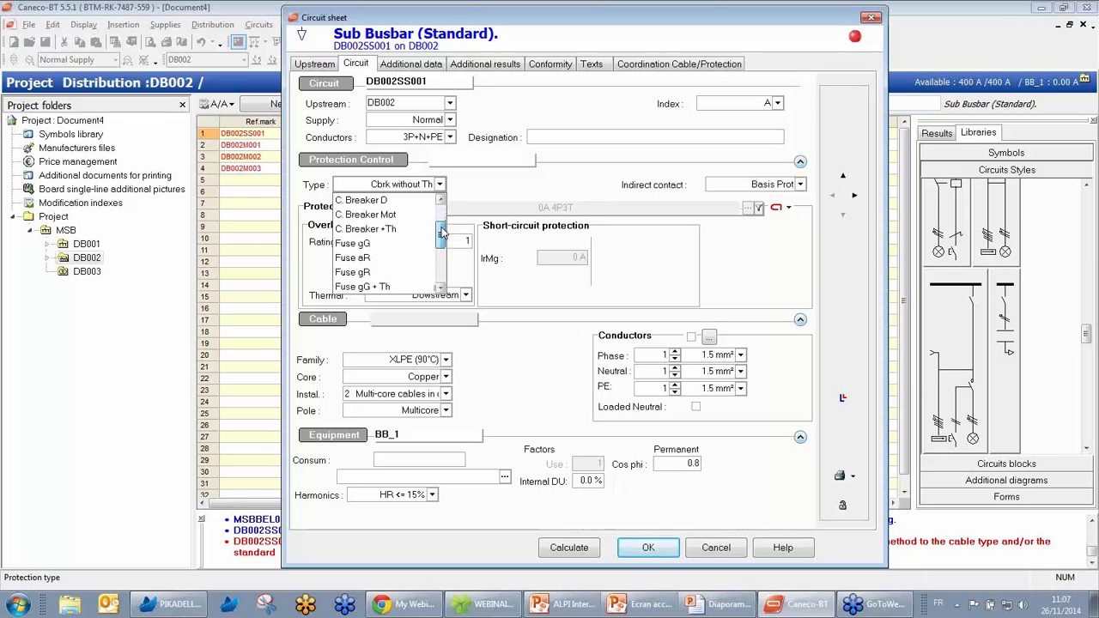
drag(442, 231, 452, 267)
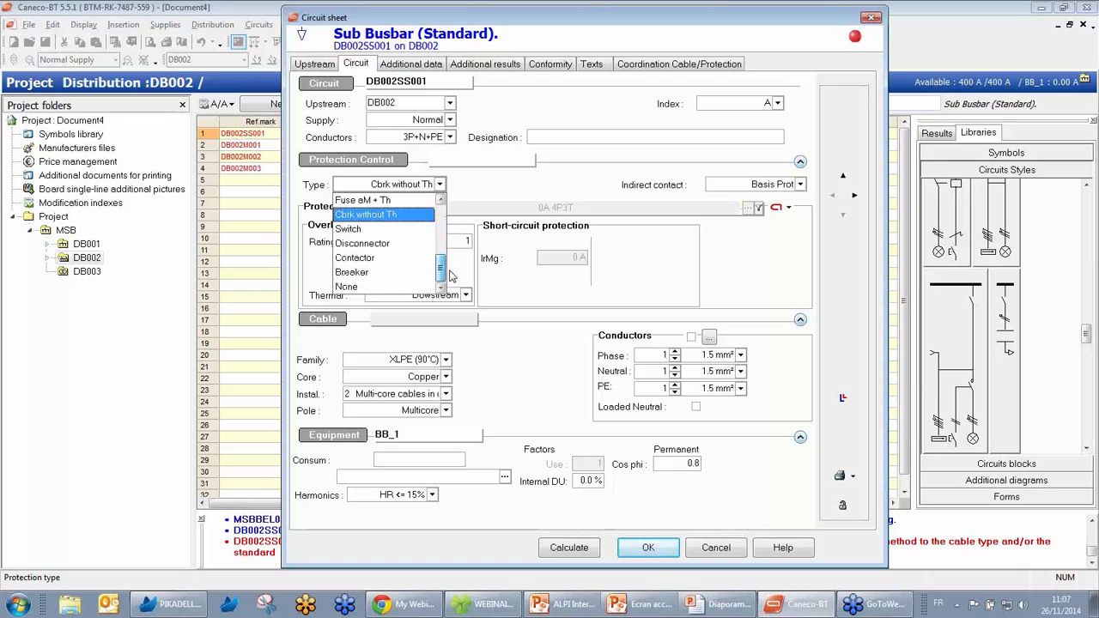
click(539, 303)
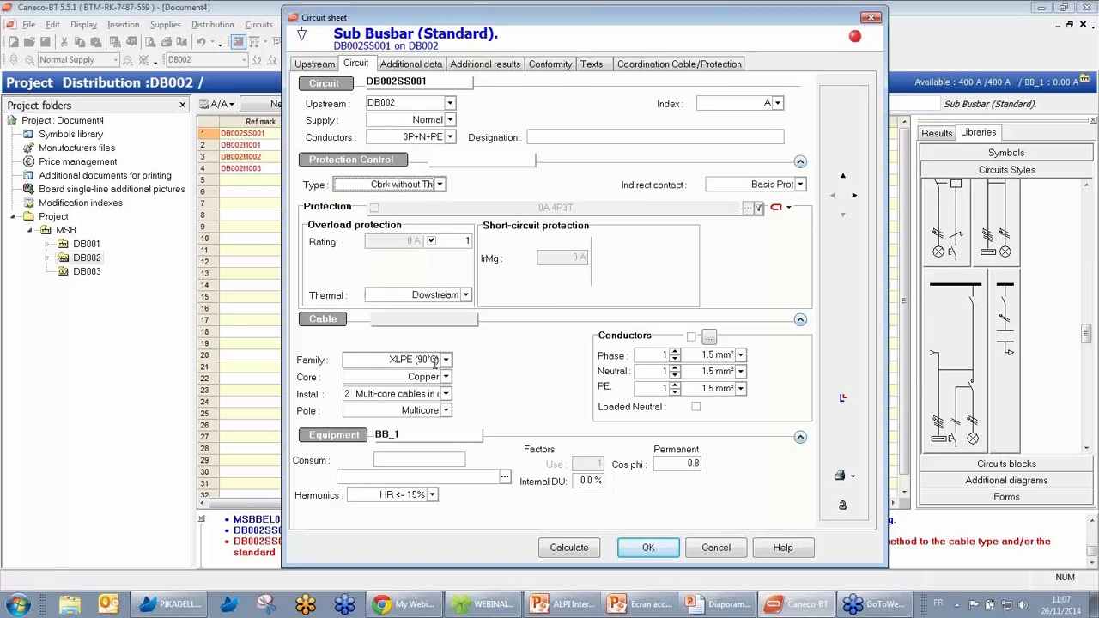
Set the cable installation method of busbar DB002SS001 to 30 On unperforated tray and accept the proposed proximity factor
click(447, 395)
scroll(429, 476, down, 3)
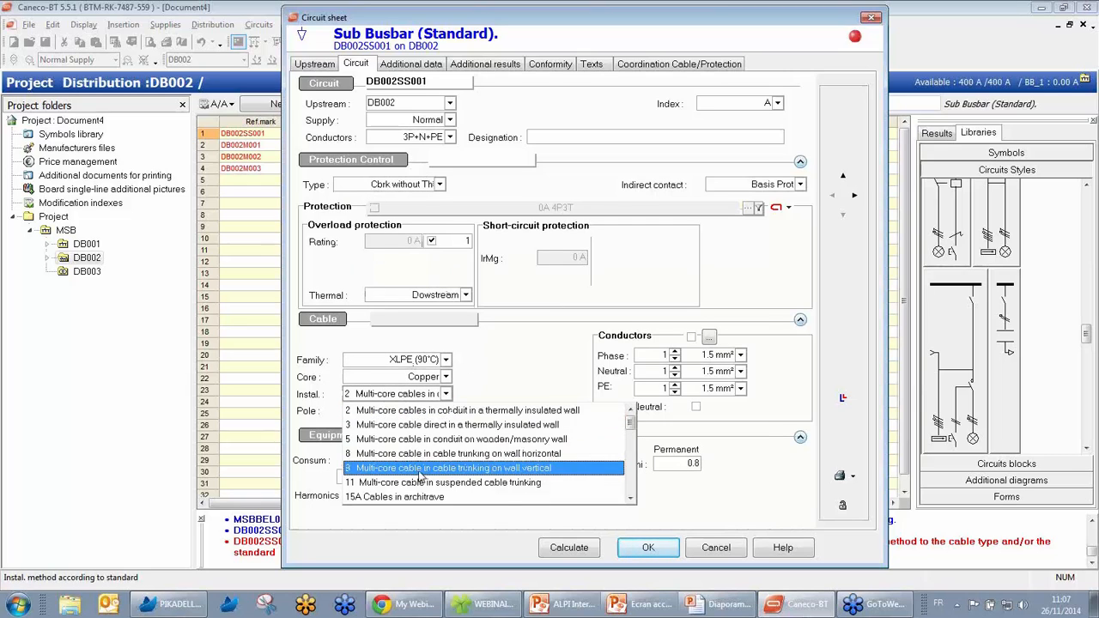
scroll(424, 485, down, 1)
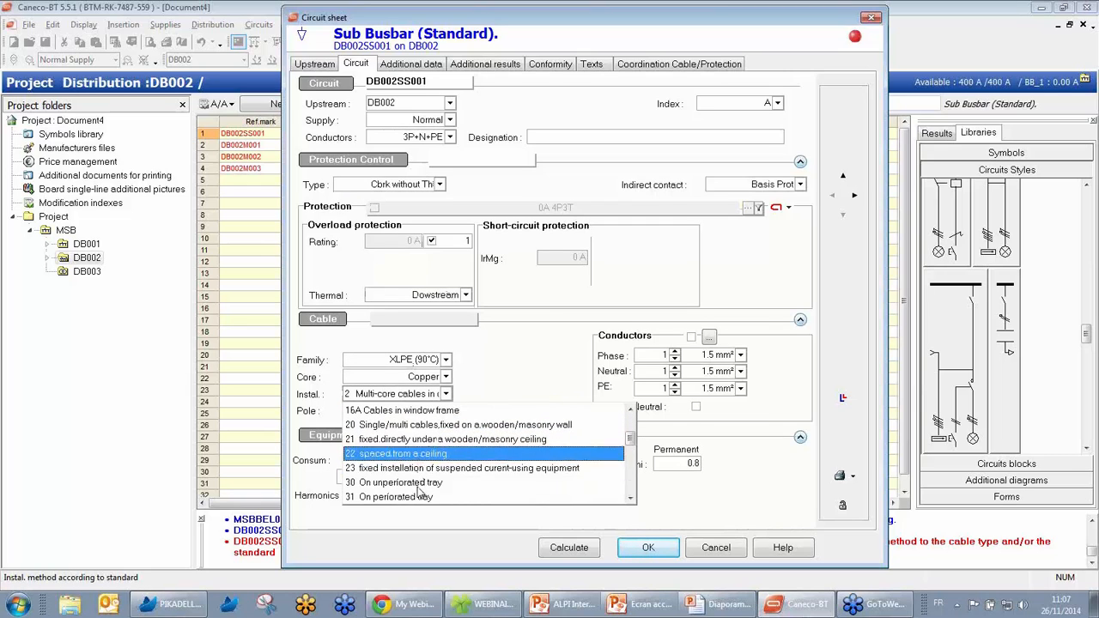
click(418, 485)
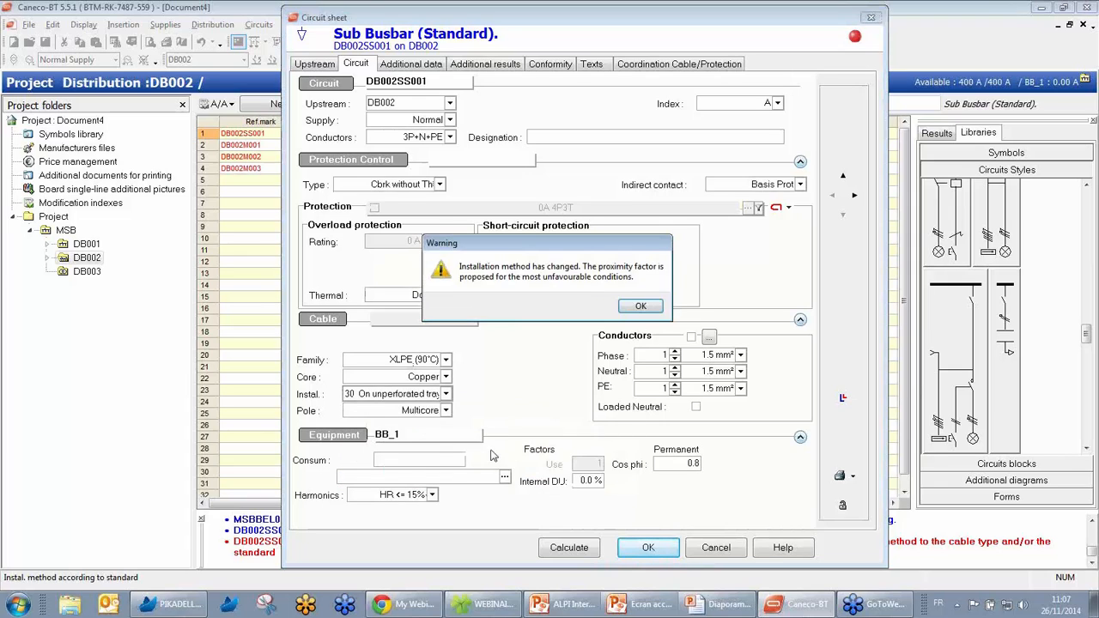
click(633, 305)
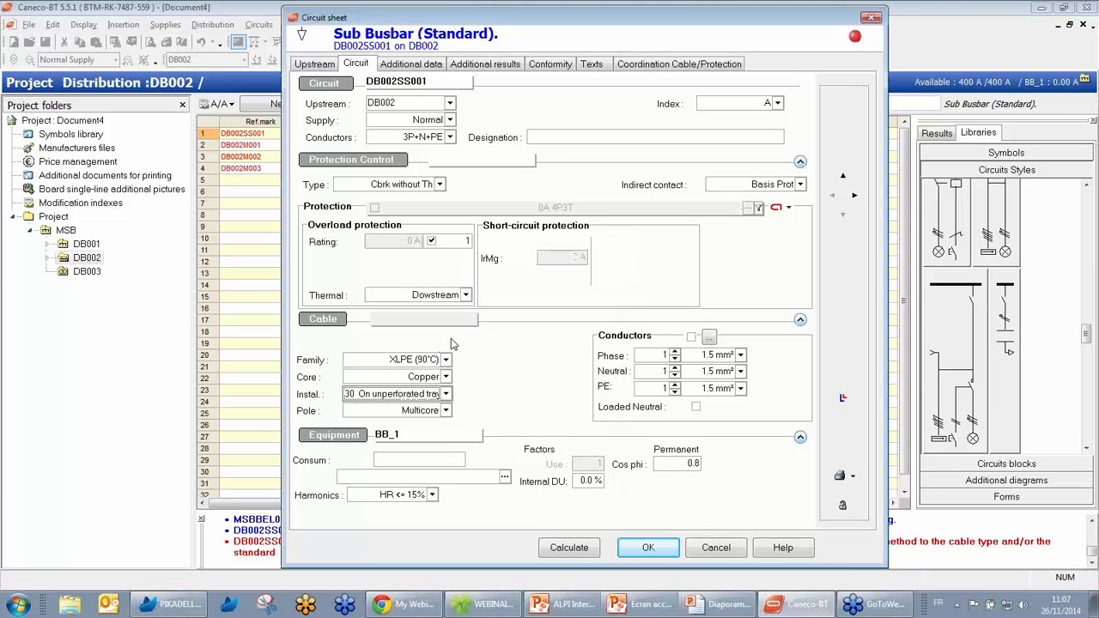
Try to pick a standard terminal device for the equipment of busbar DB002SS001
click(402, 462)
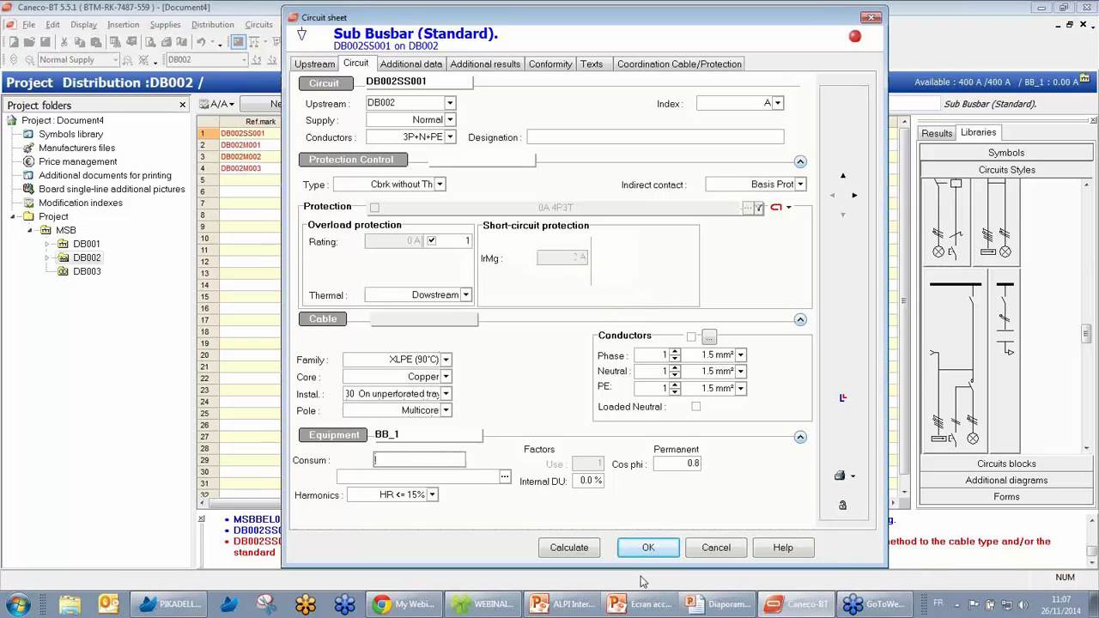
click(507, 477)
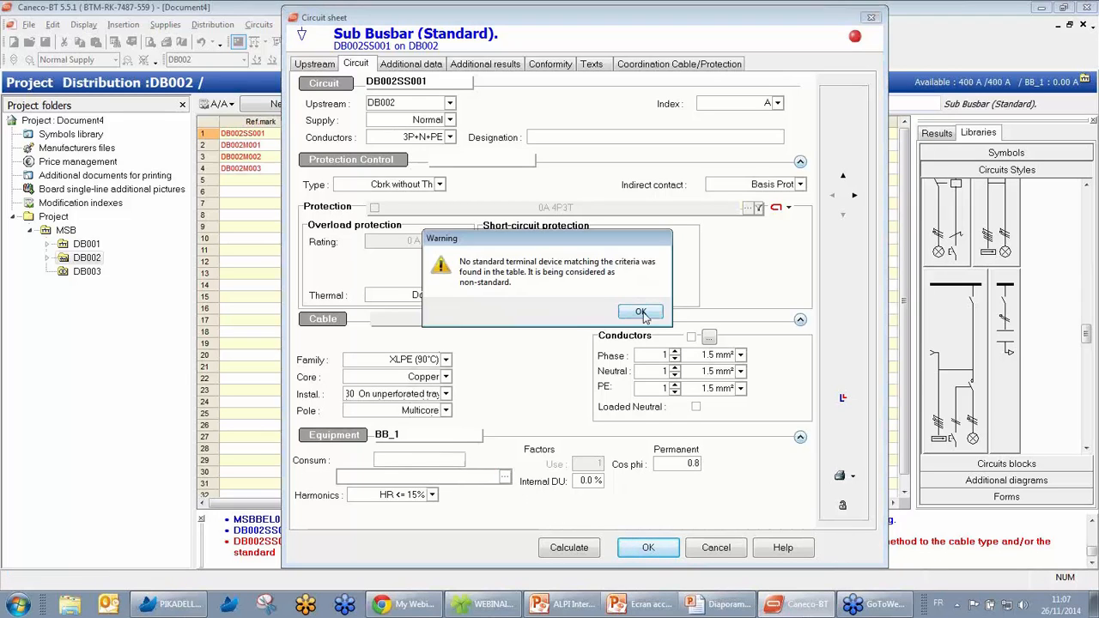
click(640, 312)
click(507, 478)
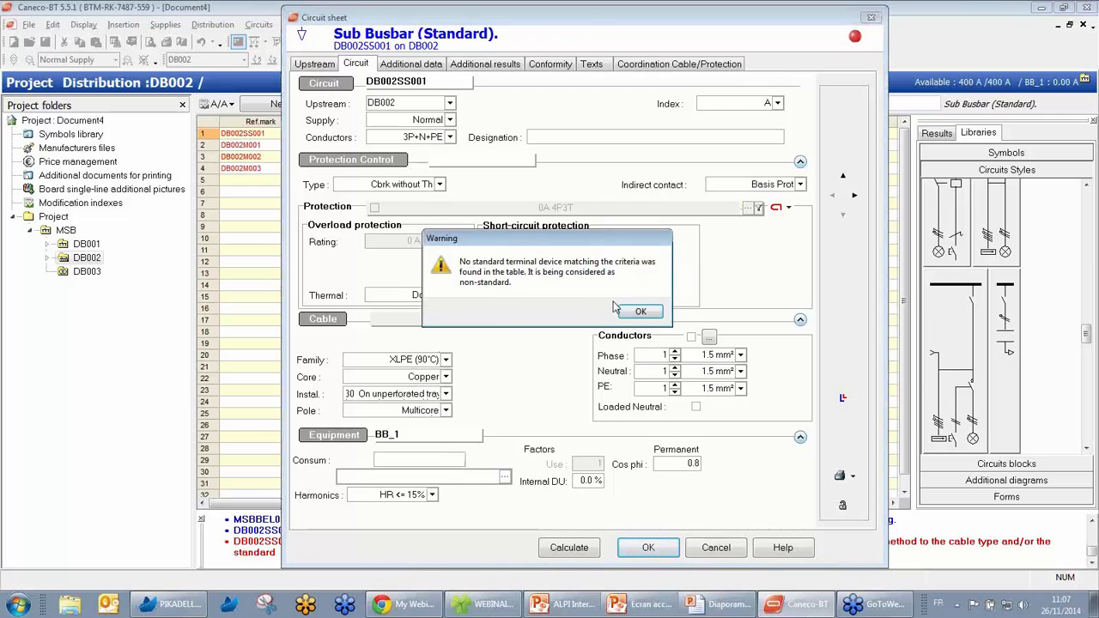
click(640, 312)
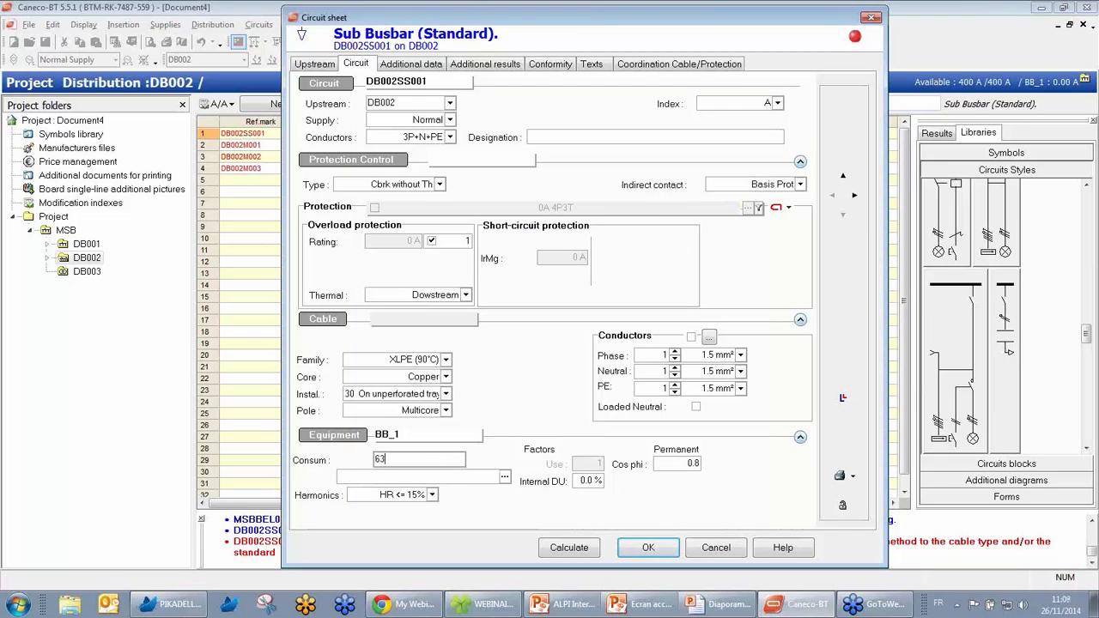
Set the consumption of busbar DB002SS001 to 63kVA and its internal voltage drop to 2 %
text(VA)
click(589, 483)
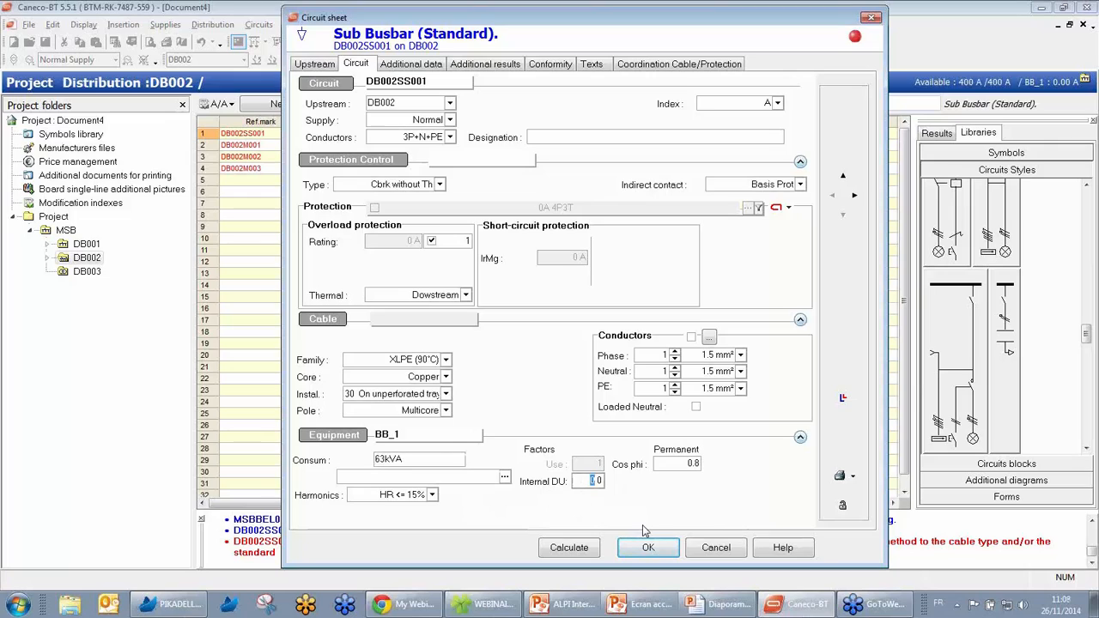
text(2)
Check the additional data of busbar DB002SS001, then calculate the circuit and validate its sheet
click(411, 64)
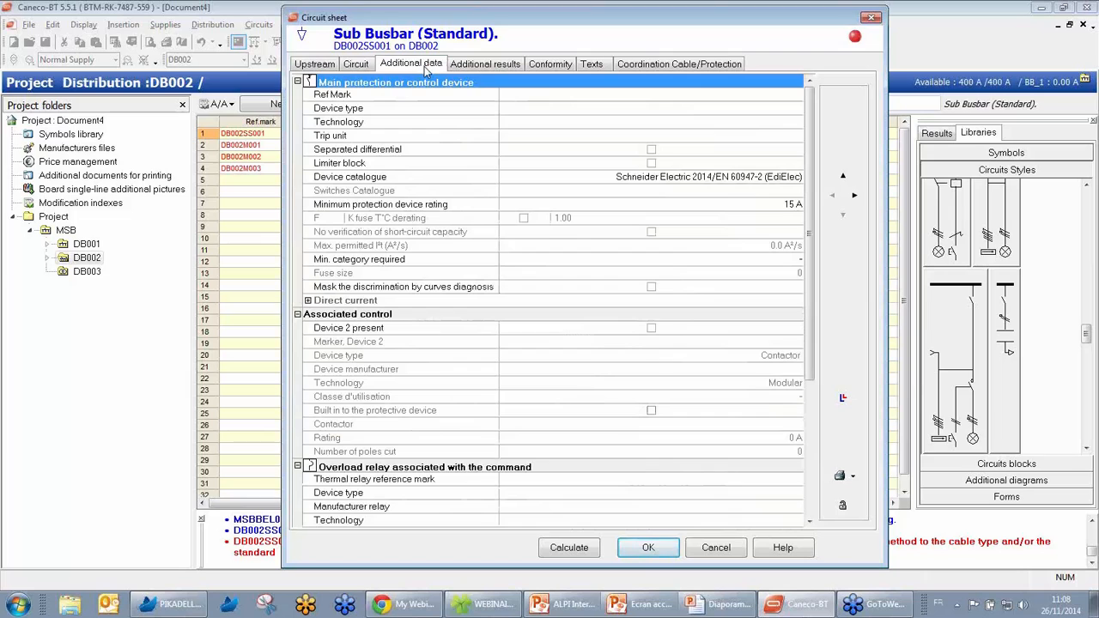
click(356, 65)
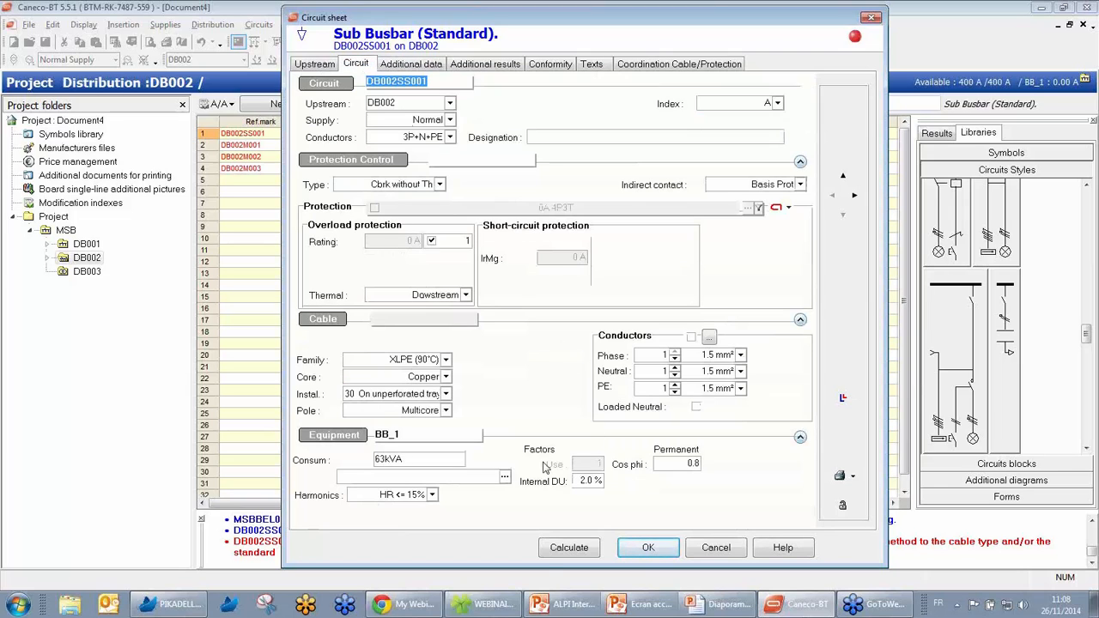
click(569, 548)
click(623, 307)
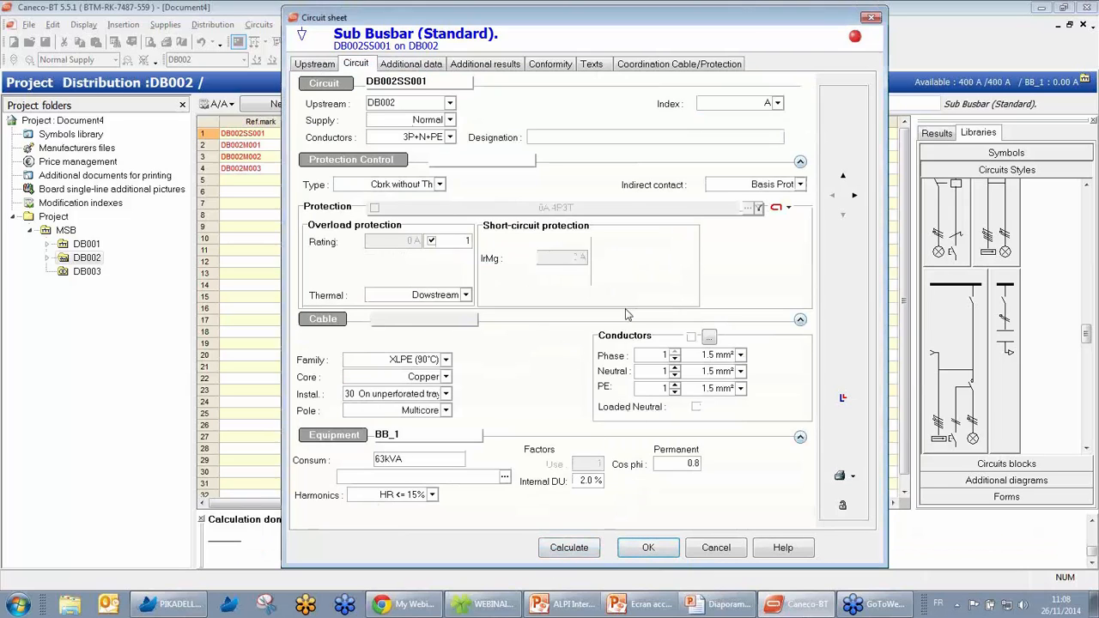
click(656, 554)
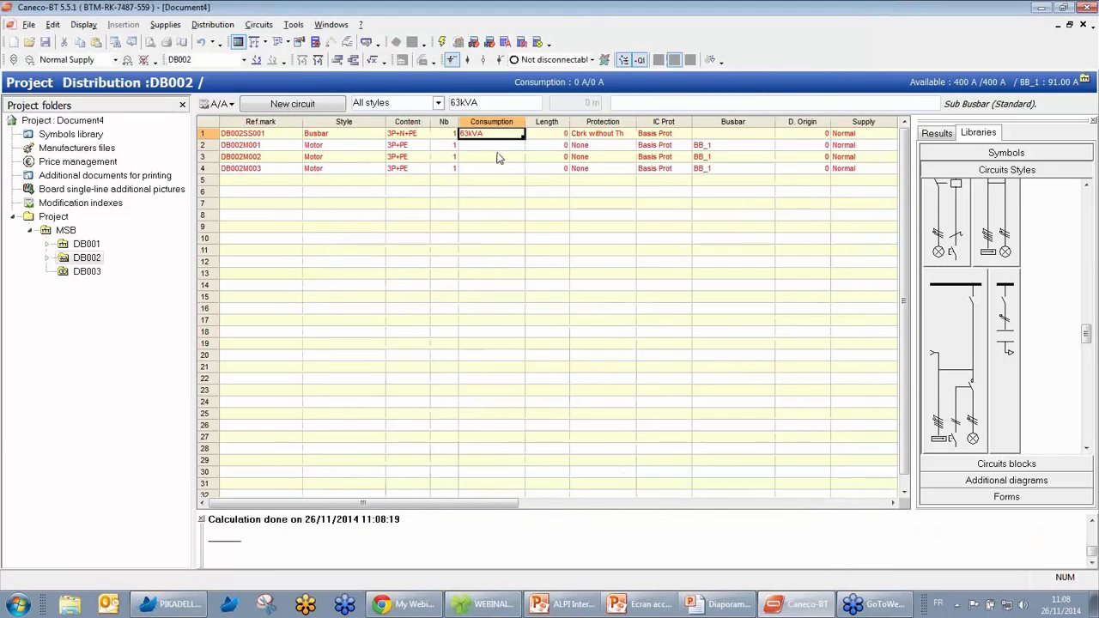
In the circuit sheet of motor DB002M001, set the cable length to 45 m
click(548, 135)
click(512, 147)
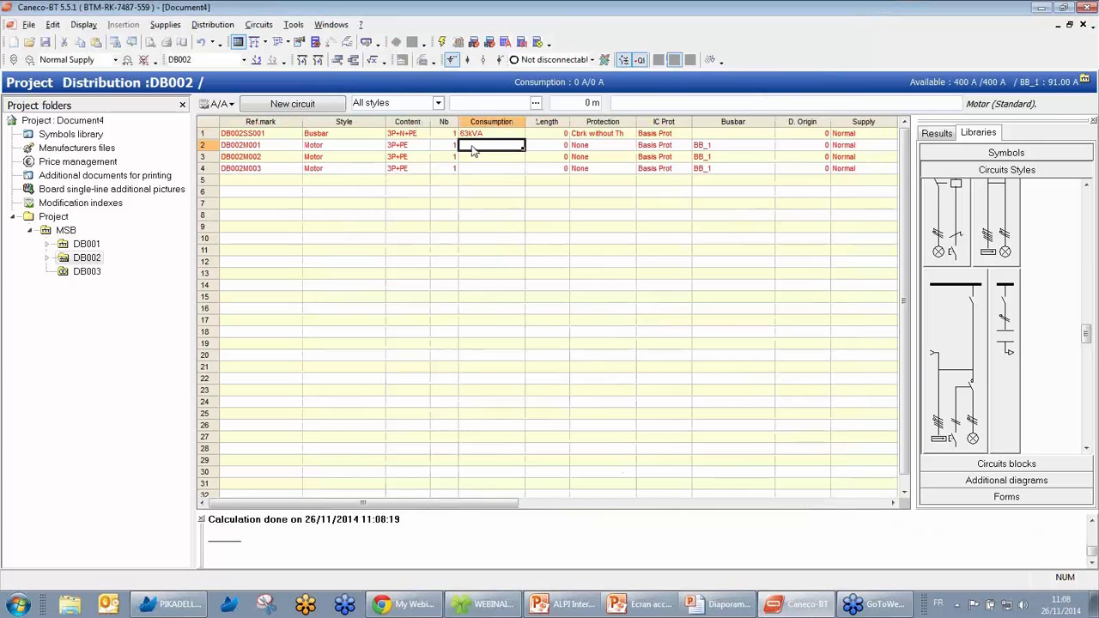
double_click(471, 150)
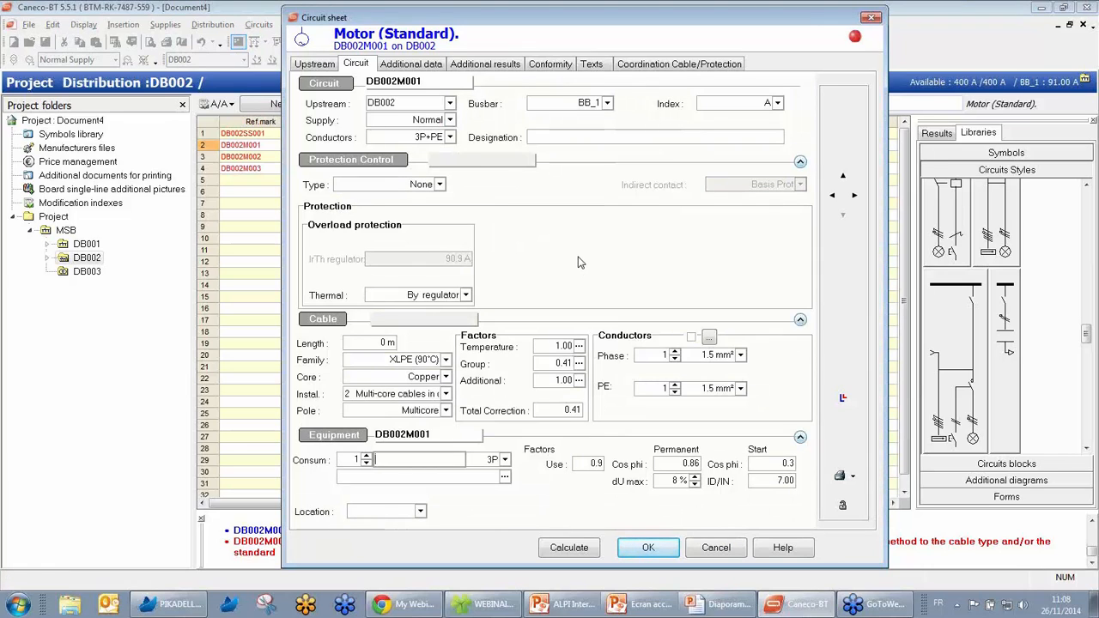
click(369, 345)
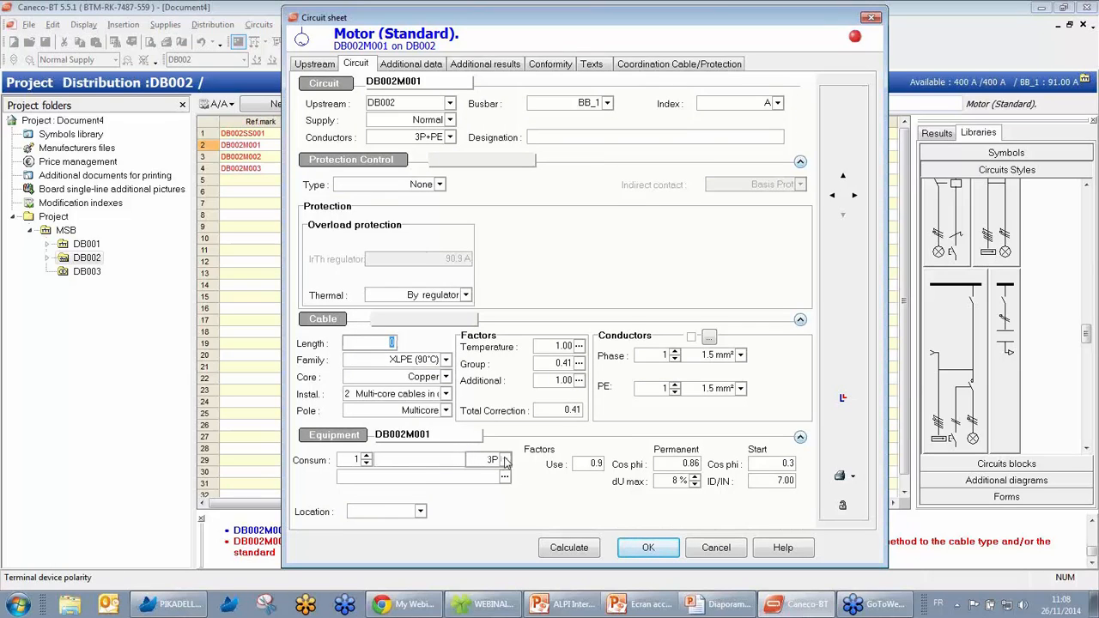
text(45)
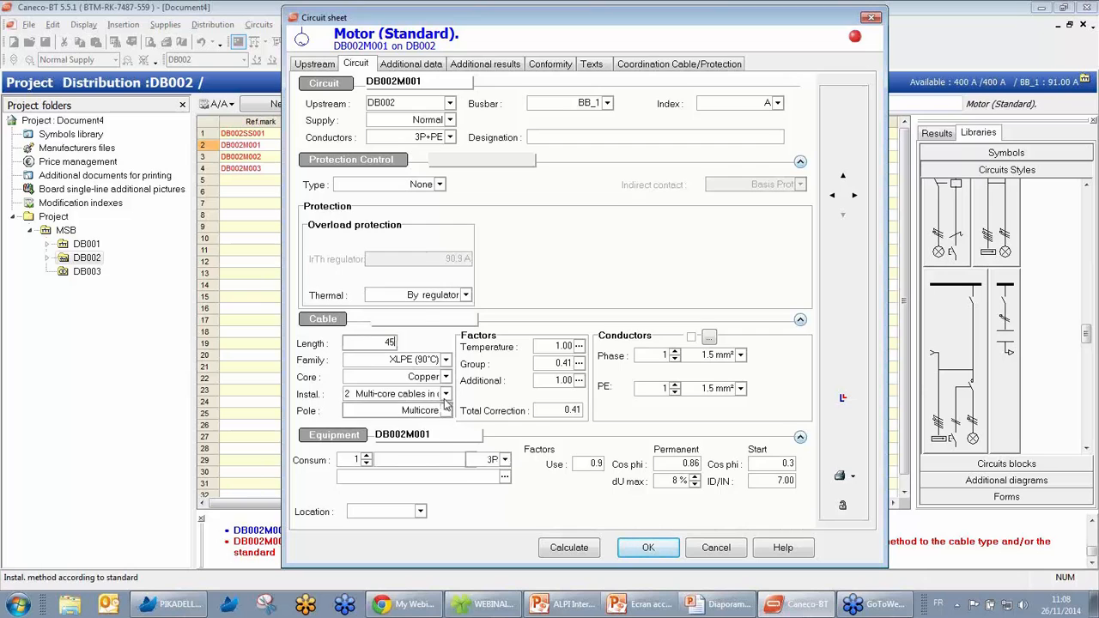
Set the cable's installation method for motor DB002M001 to 53, multi-core cable in flush trunking
click(413, 395)
scroll(421, 487, down, 5)
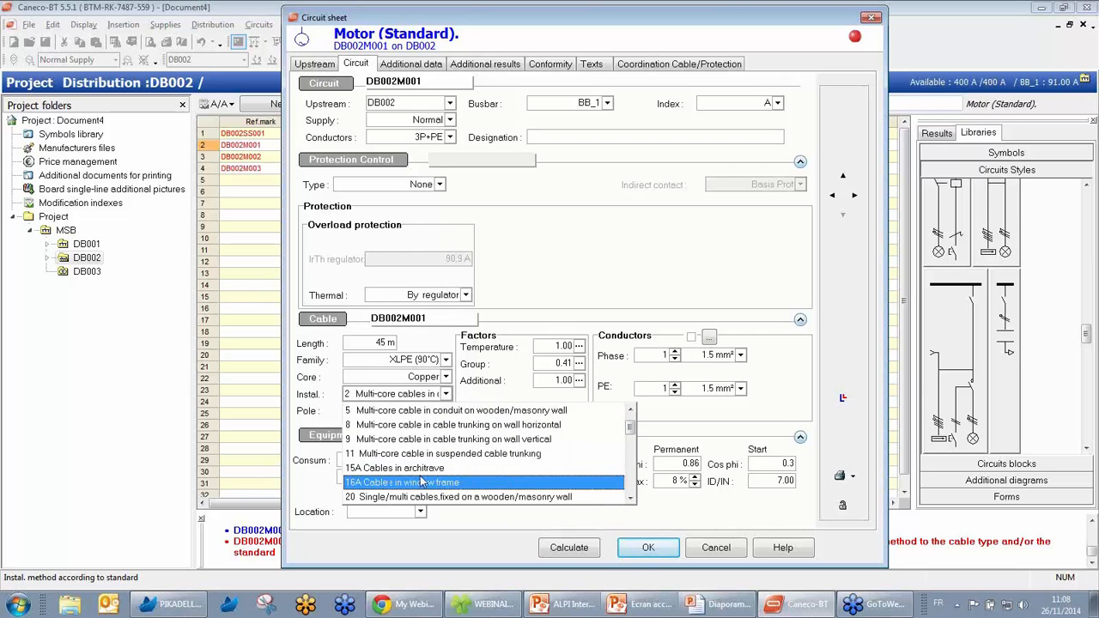
scroll(423, 471, down, 3)
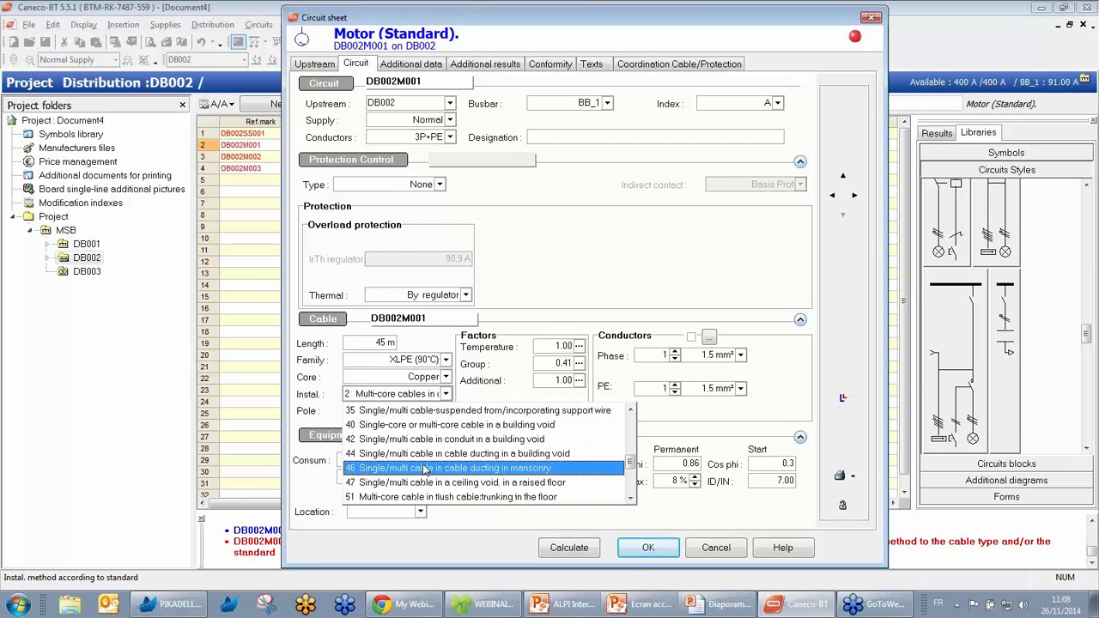
scroll(446, 447, down, 1)
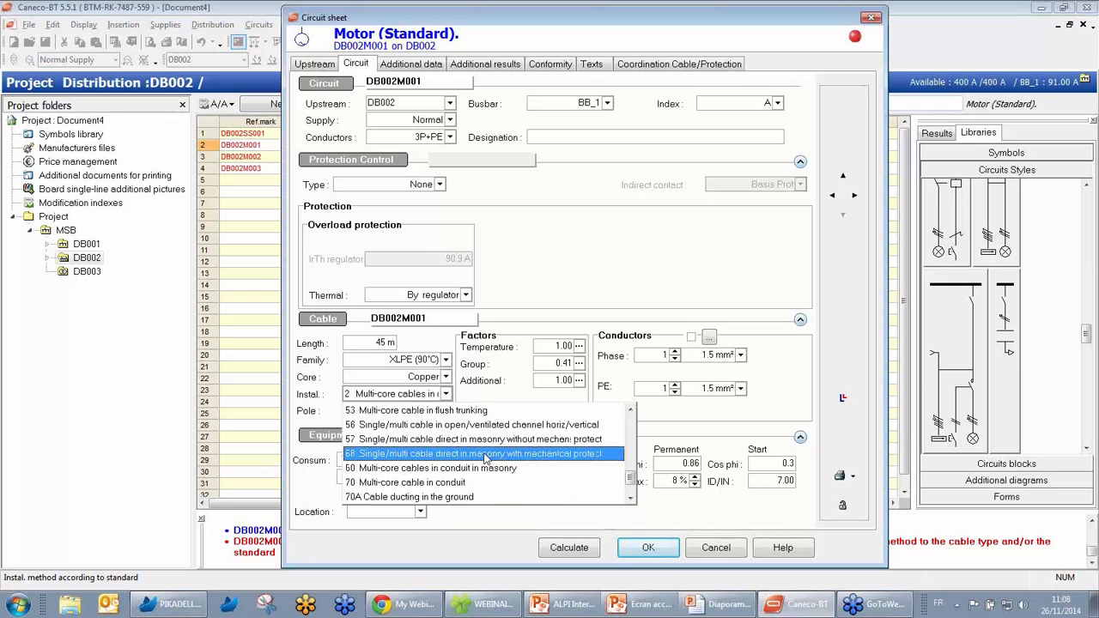
click(472, 411)
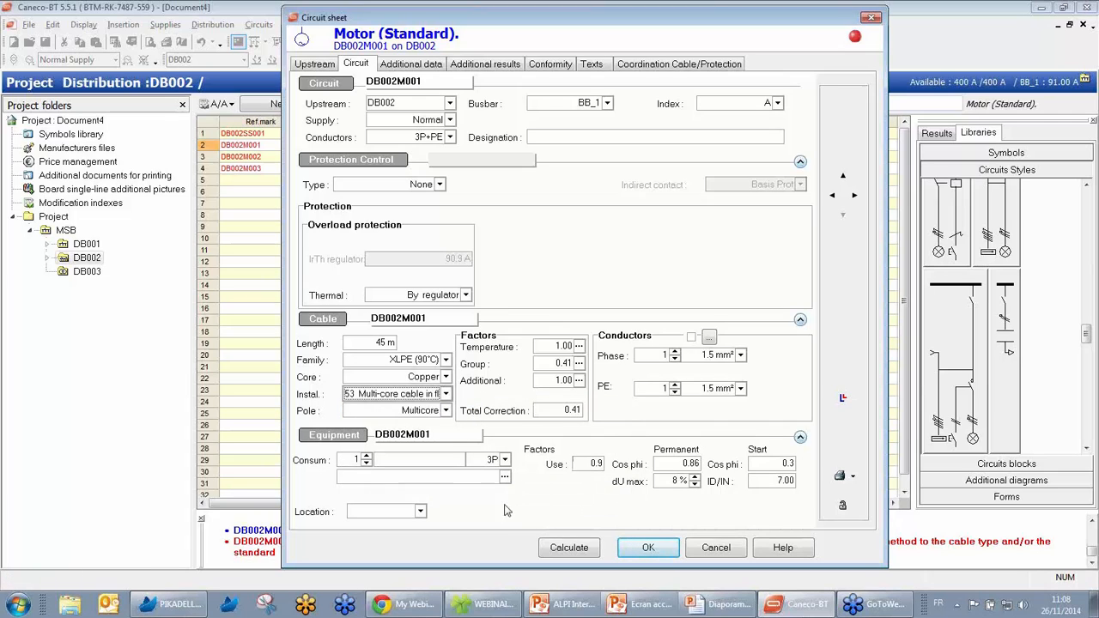
Assign a standard 10kW asynchronous motor to DB002M001, keep its 3P polarity and validate the circuit sheet
click(505, 478)
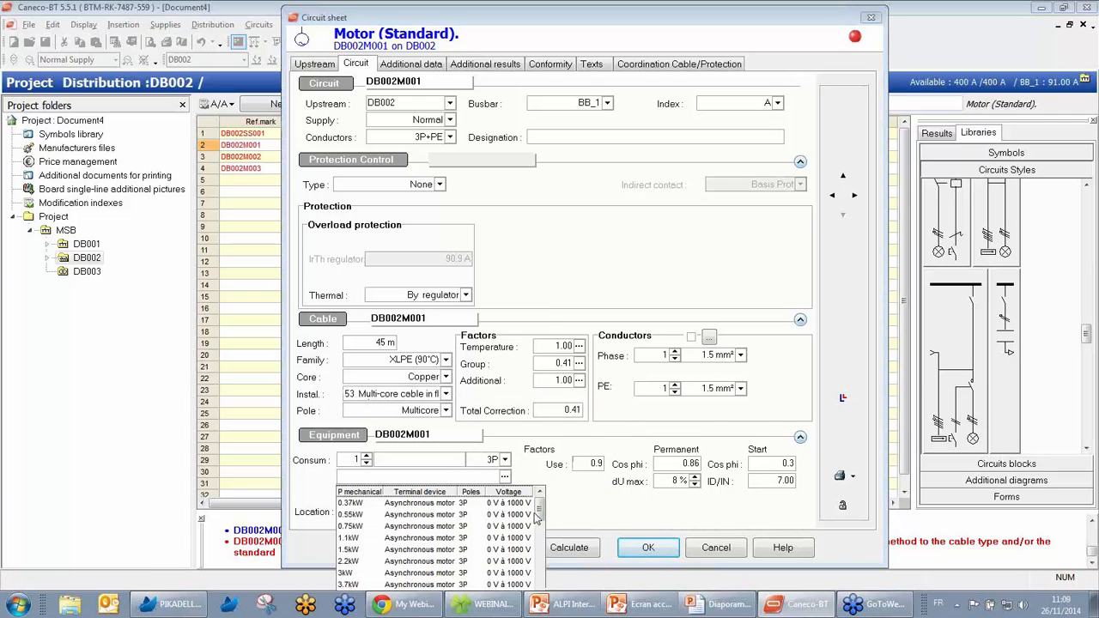
drag(539, 507, 539, 535)
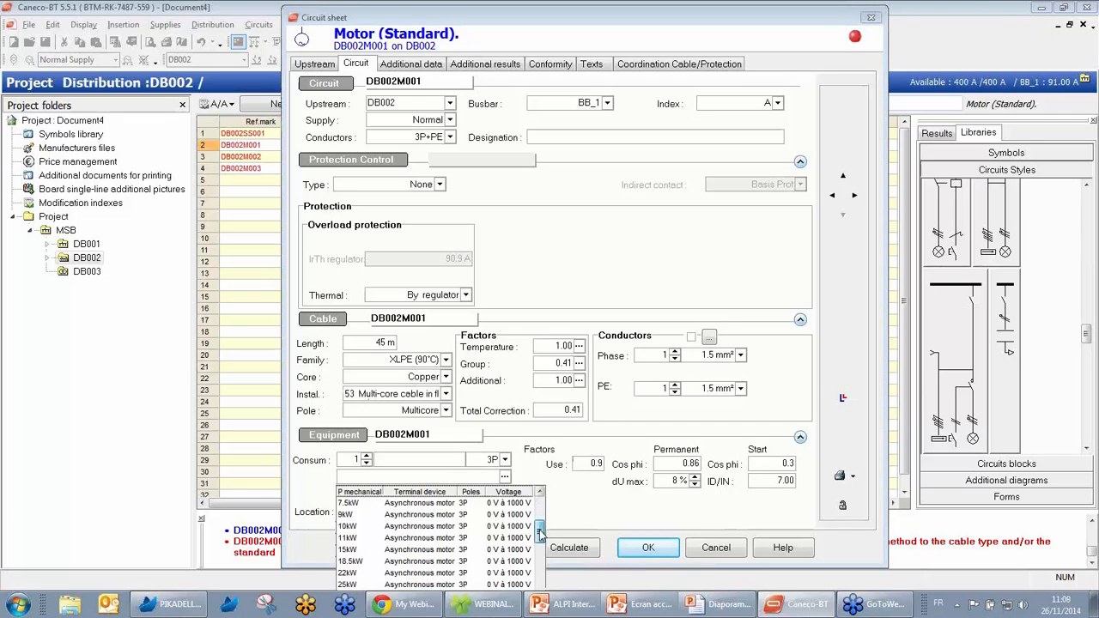
click(352, 527)
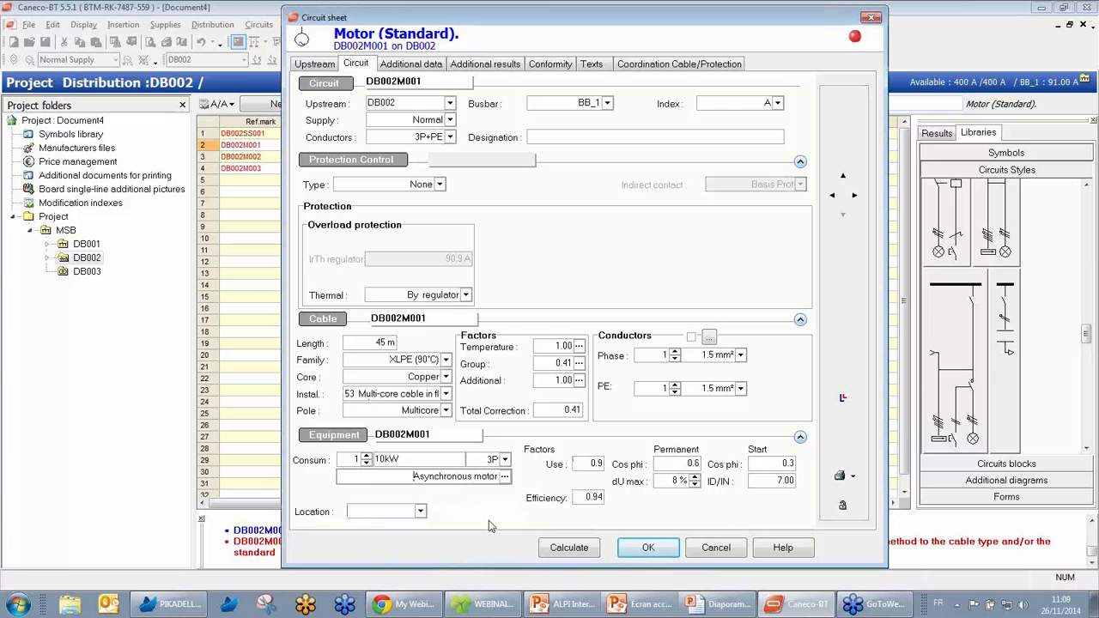
click(506, 460)
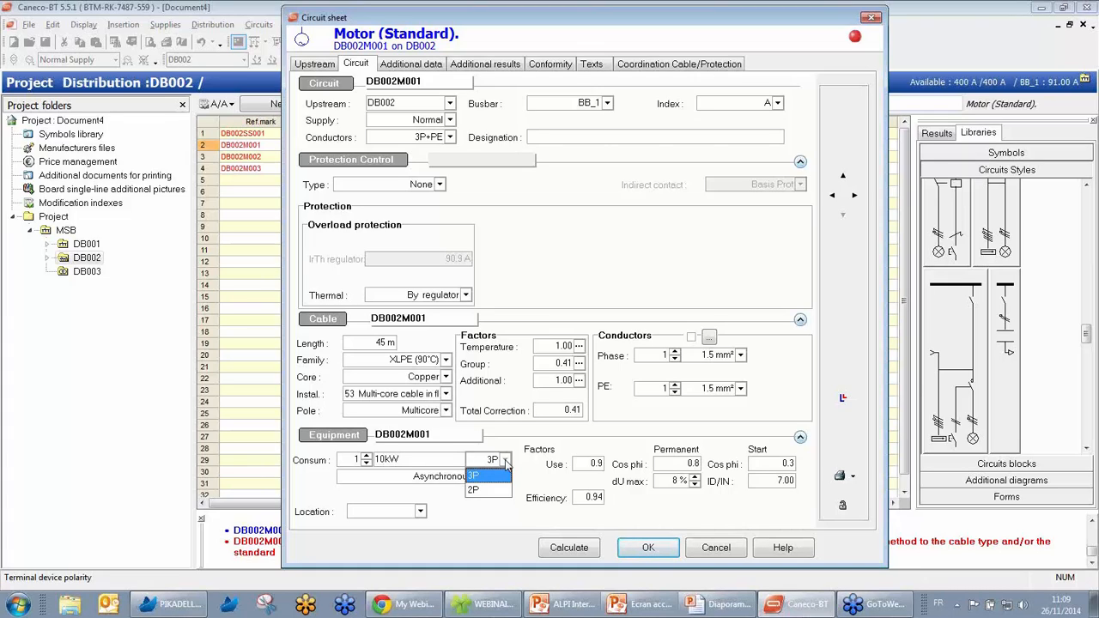
click(507, 465)
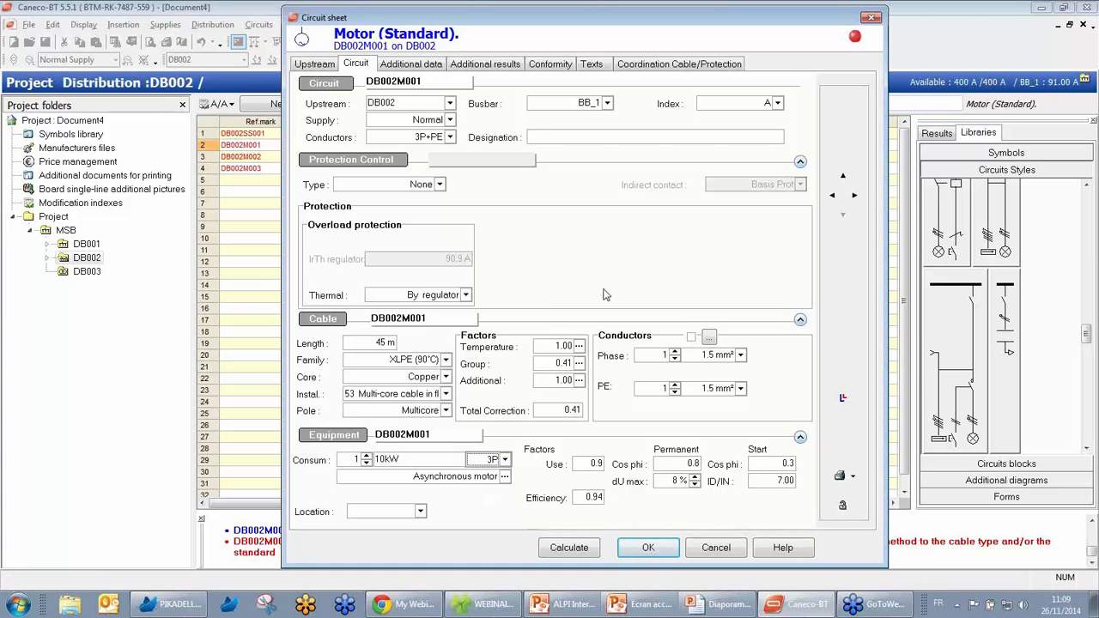
click(646, 546)
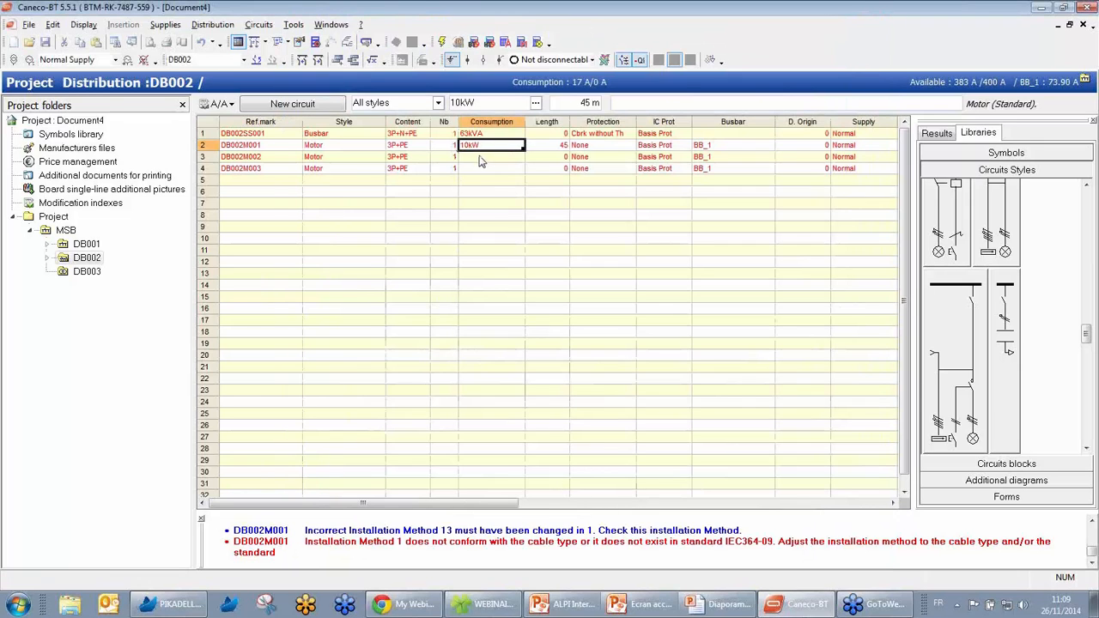
In the DB002 circuit table, set the consumption of DB002M002 to 7.5kW and of DB002M003 to 11kW from the standard motors
click(477, 157)
click(533, 103)
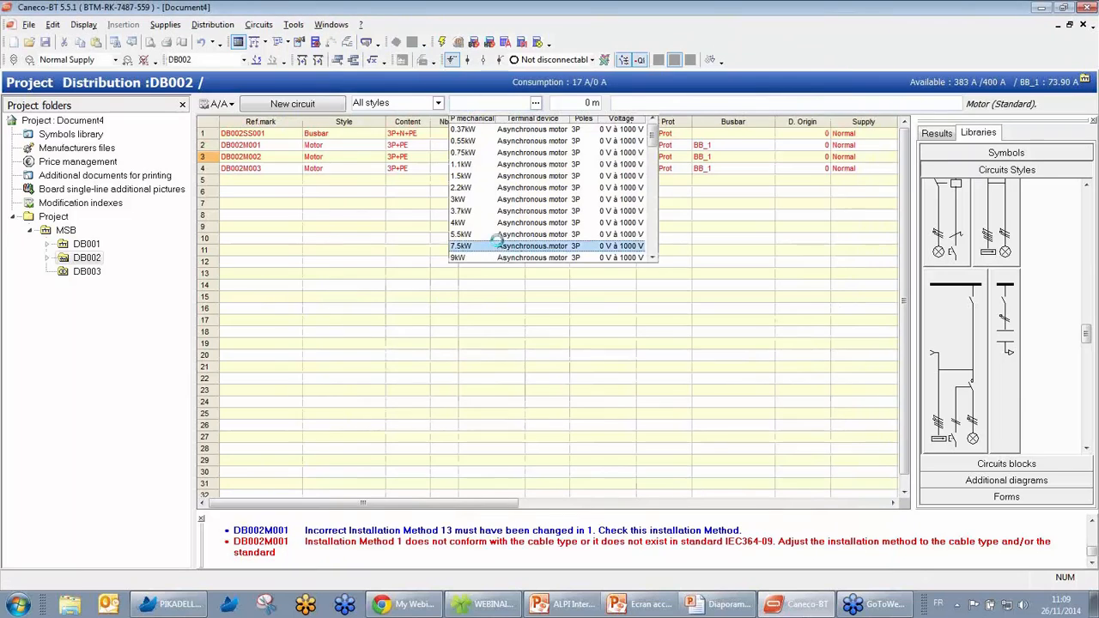
click(497, 246)
click(514, 168)
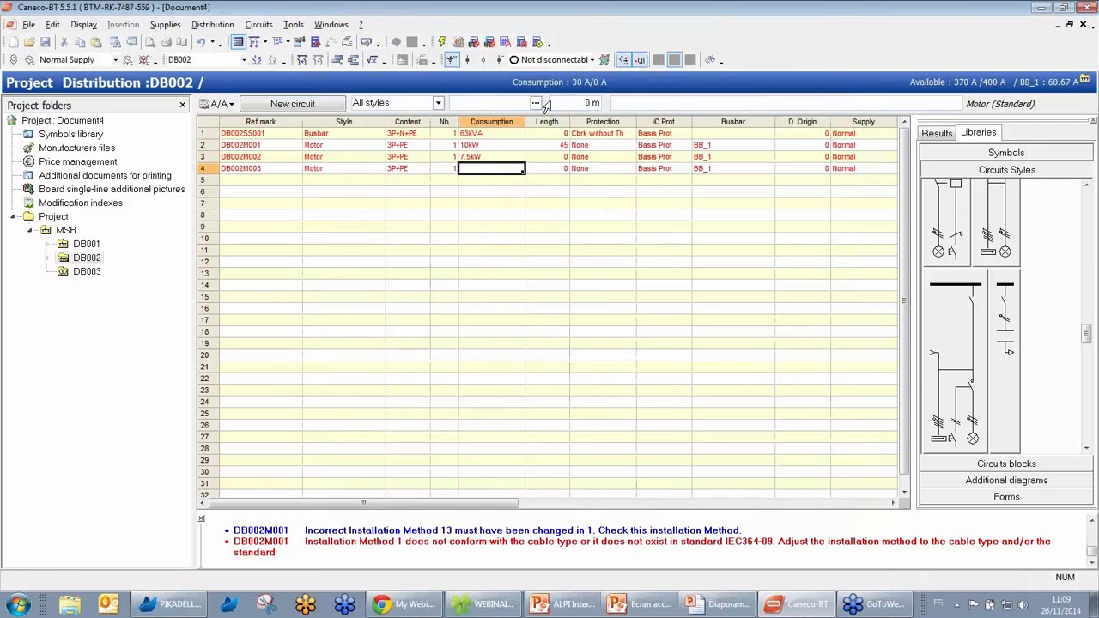
click(535, 103)
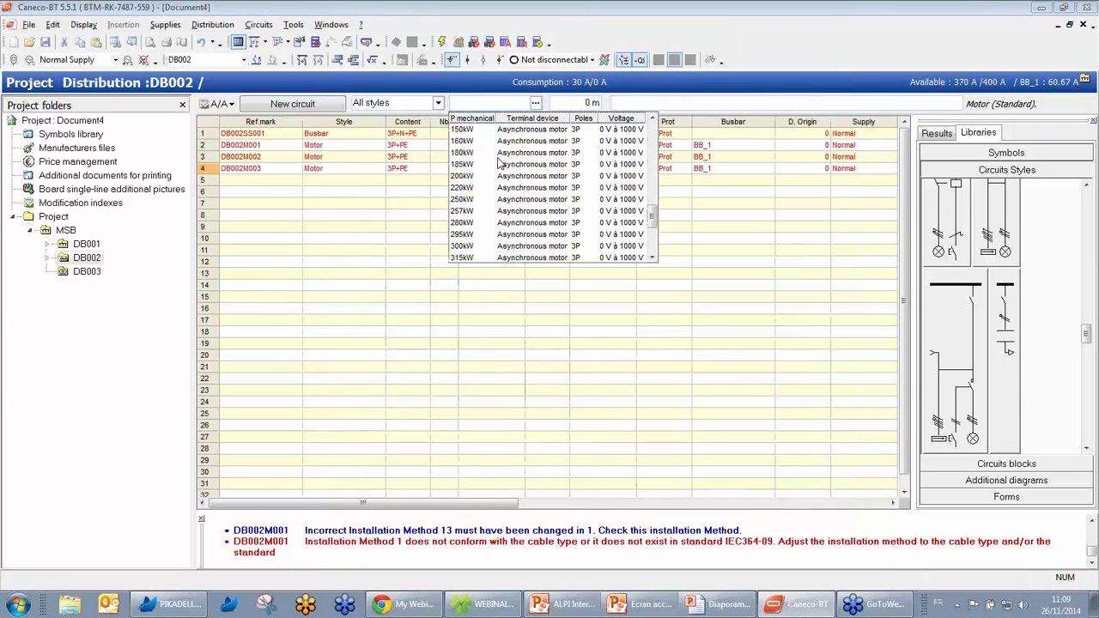
scroll(507, 168, down, 4)
click(507, 140)
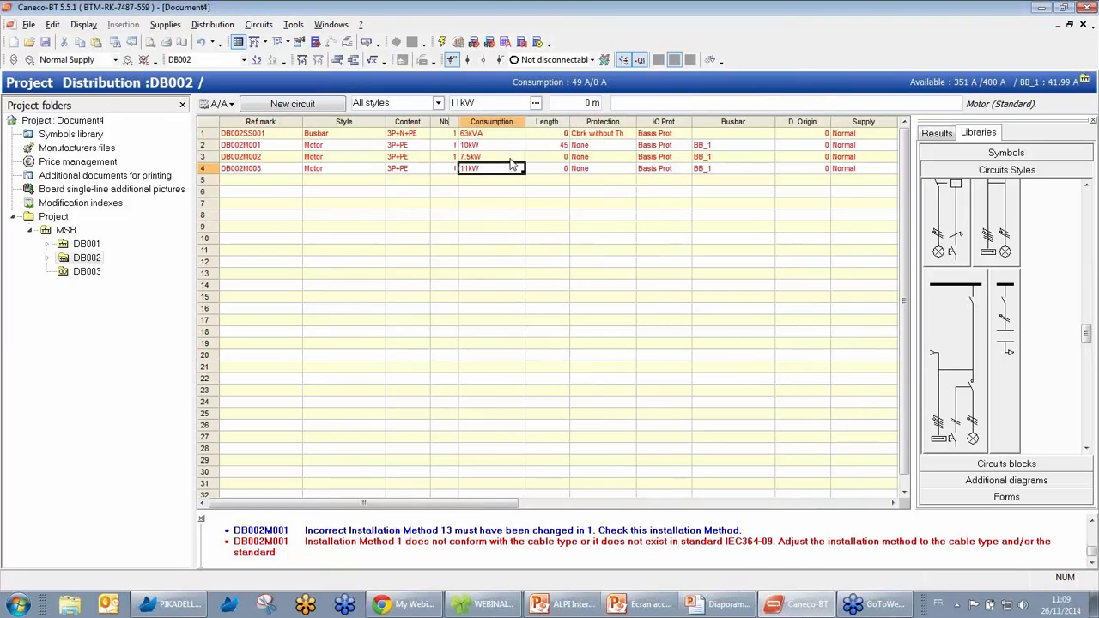
Set the cable lengths of DB002M002 and DB002M003 to 15 m
click(547, 157)
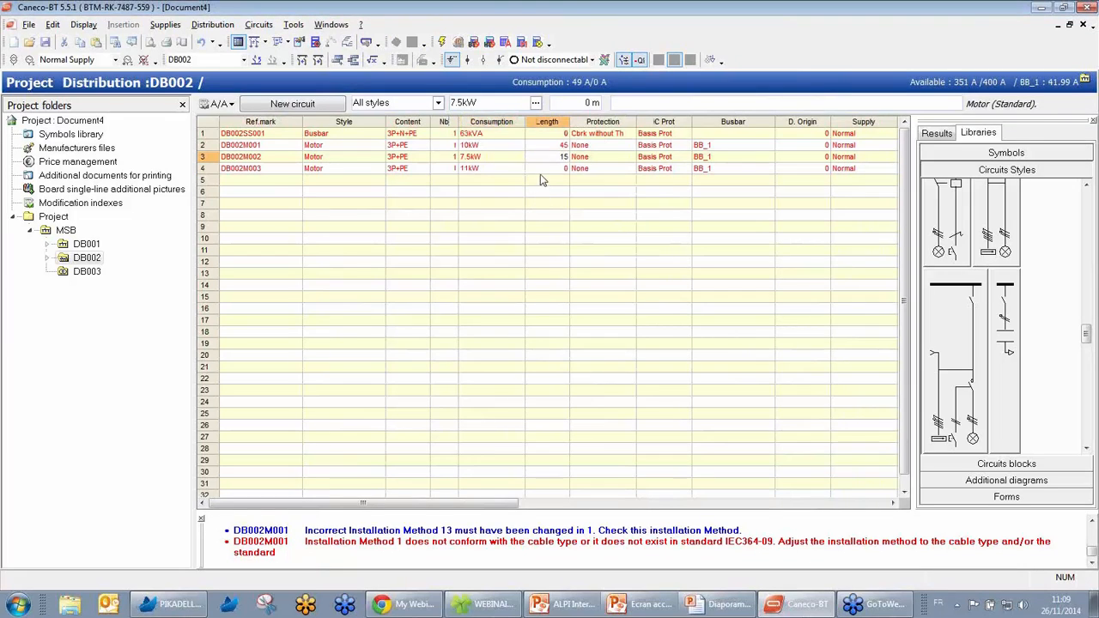
text(15)
click(549, 169)
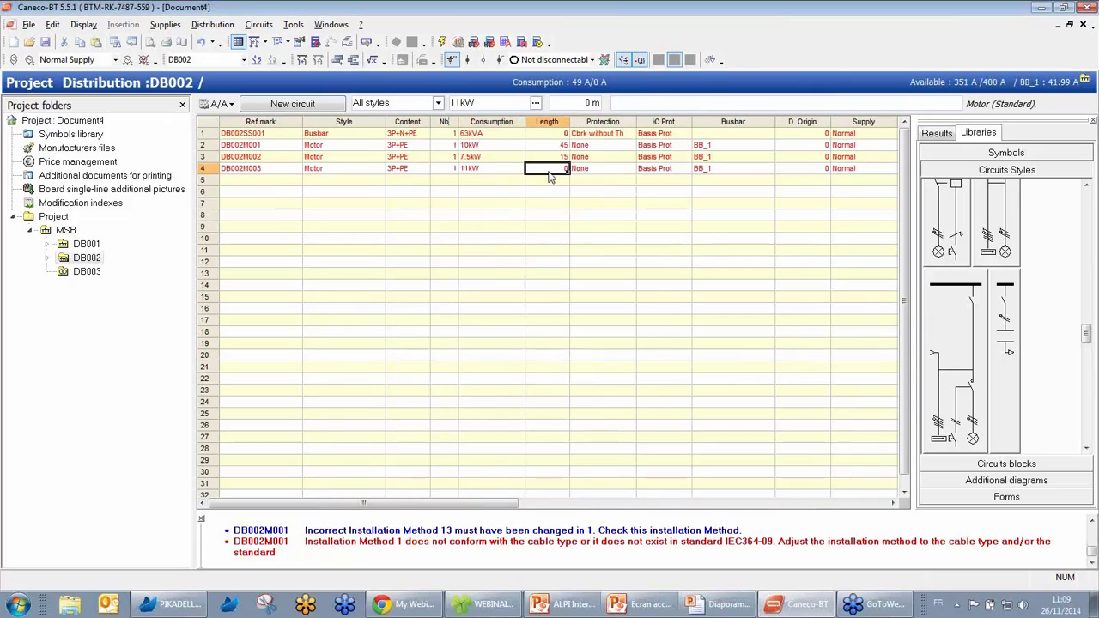
text(15)
click(506, 134)
Check the circuit tables of DB003 and MSB, then display the MSB distribution as a single-line diagram
click(86, 271)
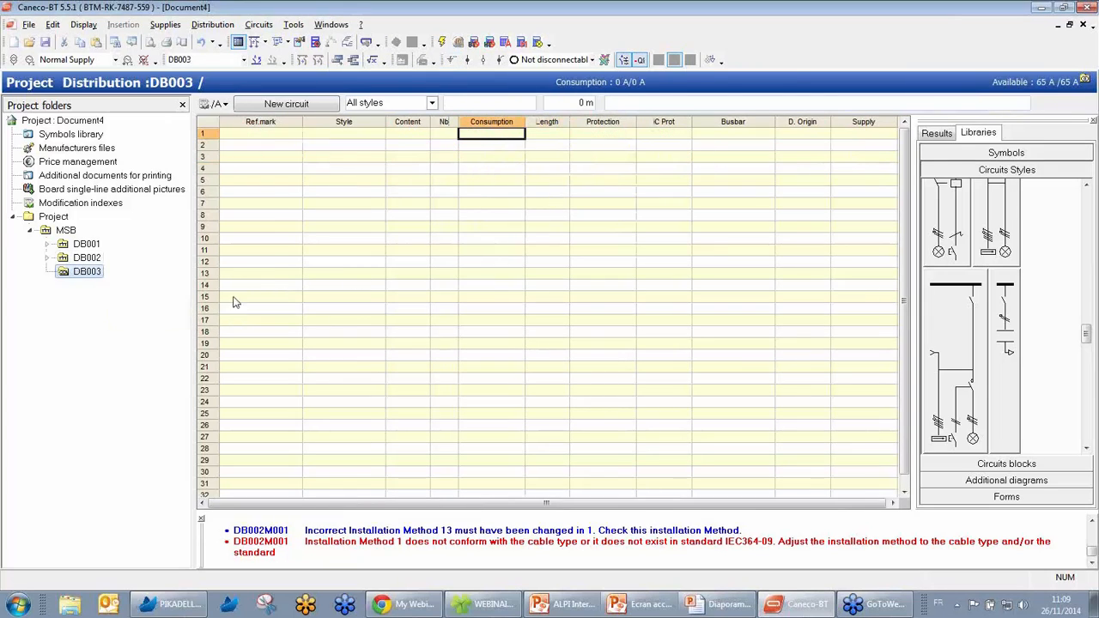
click(65, 230)
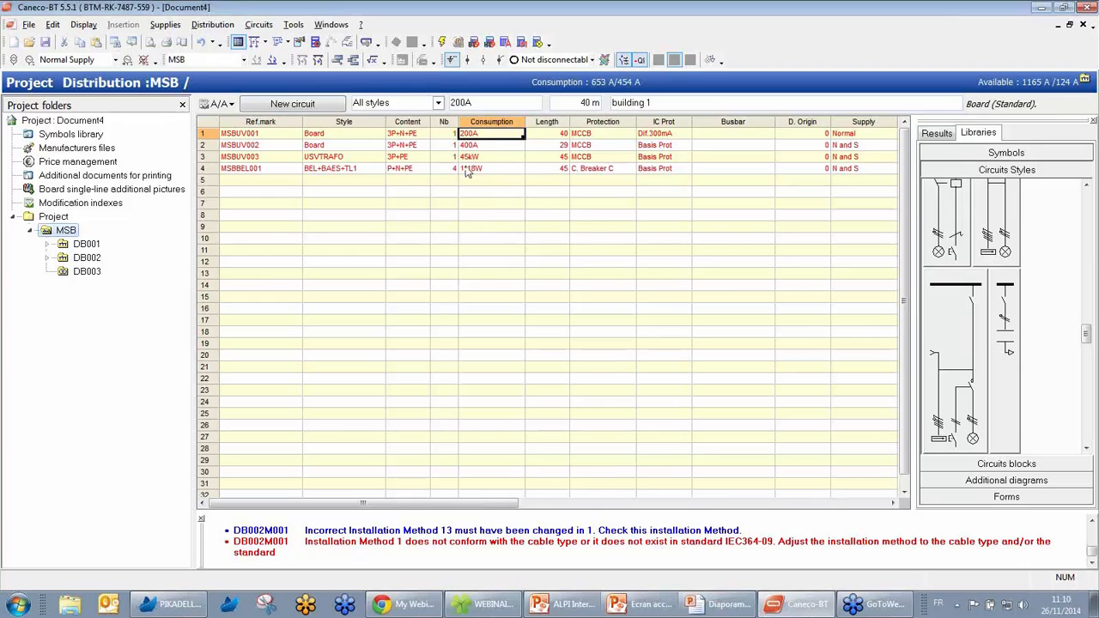
click(254, 43)
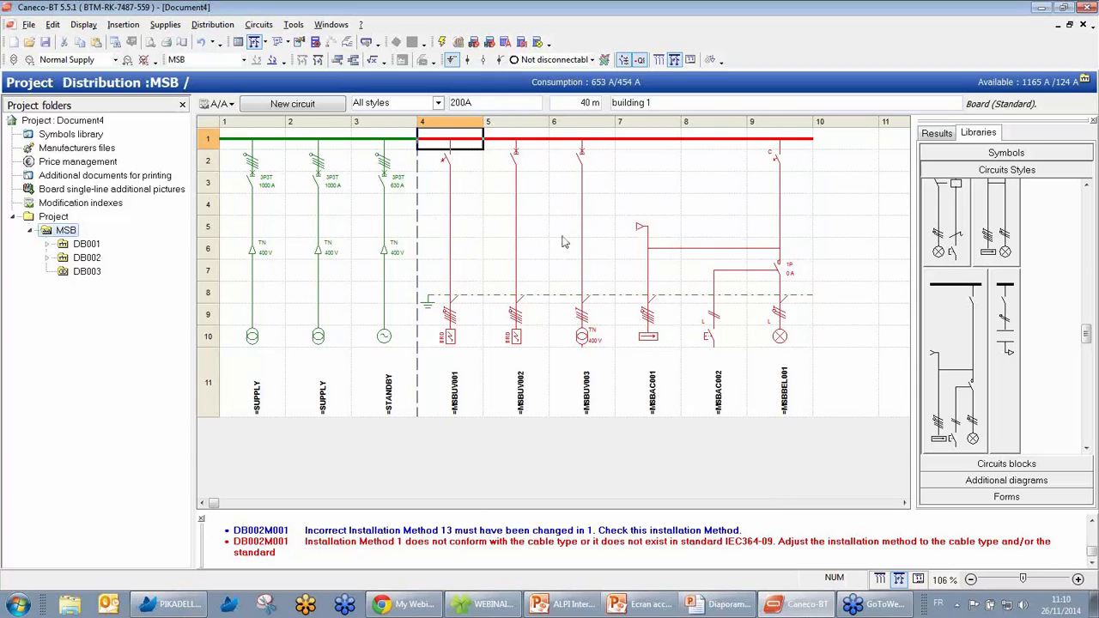
Examine the single-line diagrams of boards DB001, DB002 and DB003, then return to the MSB diagram
click(104, 245)
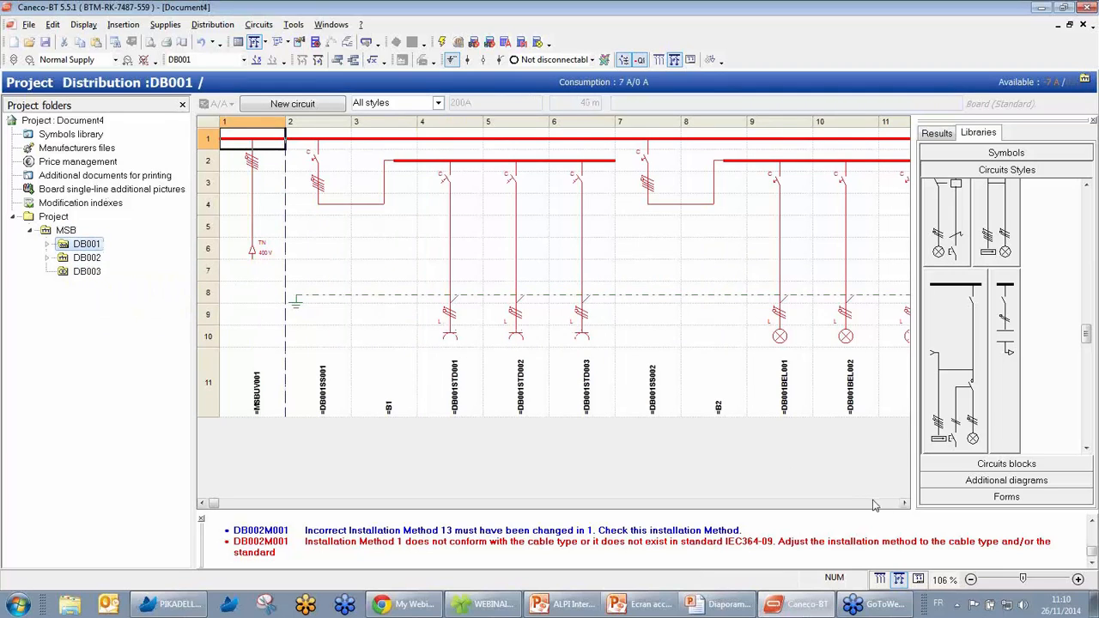
click(905, 504)
click(905, 503)
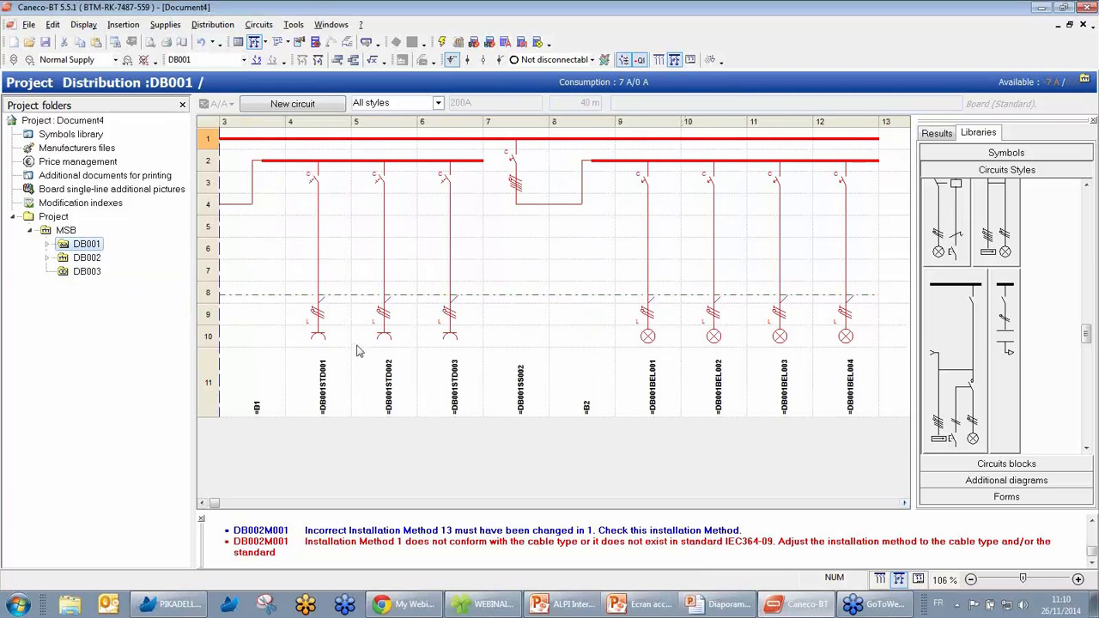
click(86, 258)
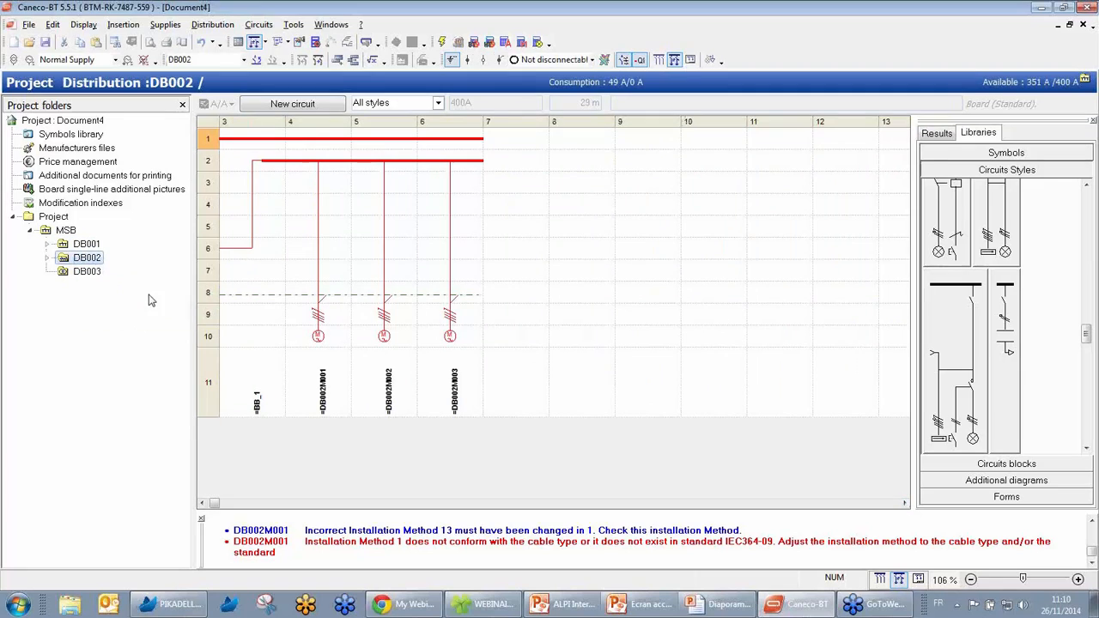
click(202, 504)
click(201, 504)
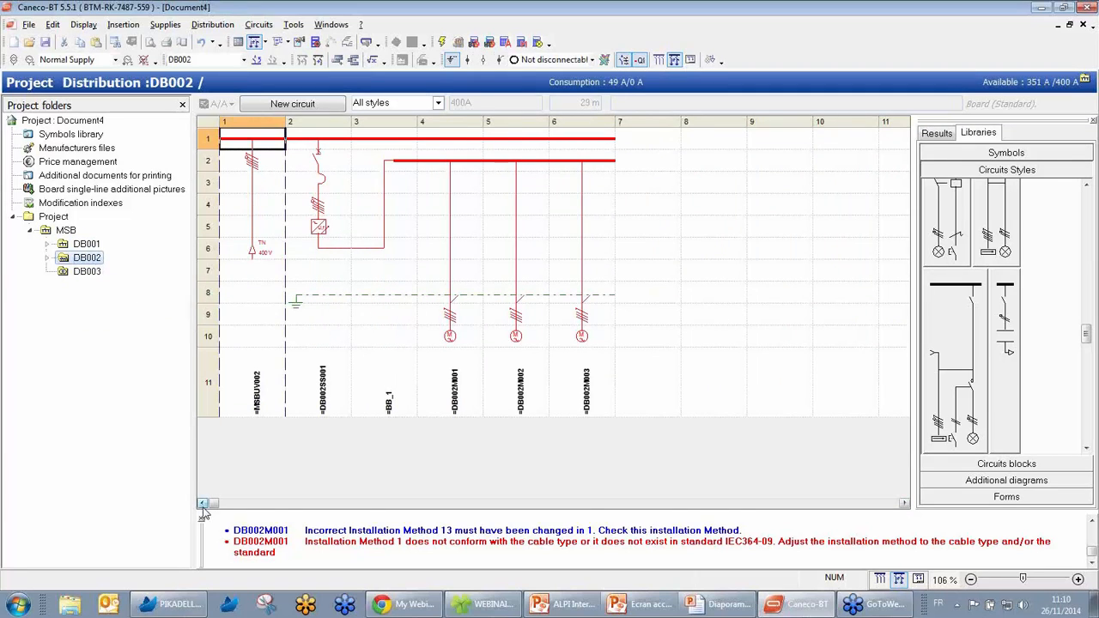
click(87, 272)
click(68, 231)
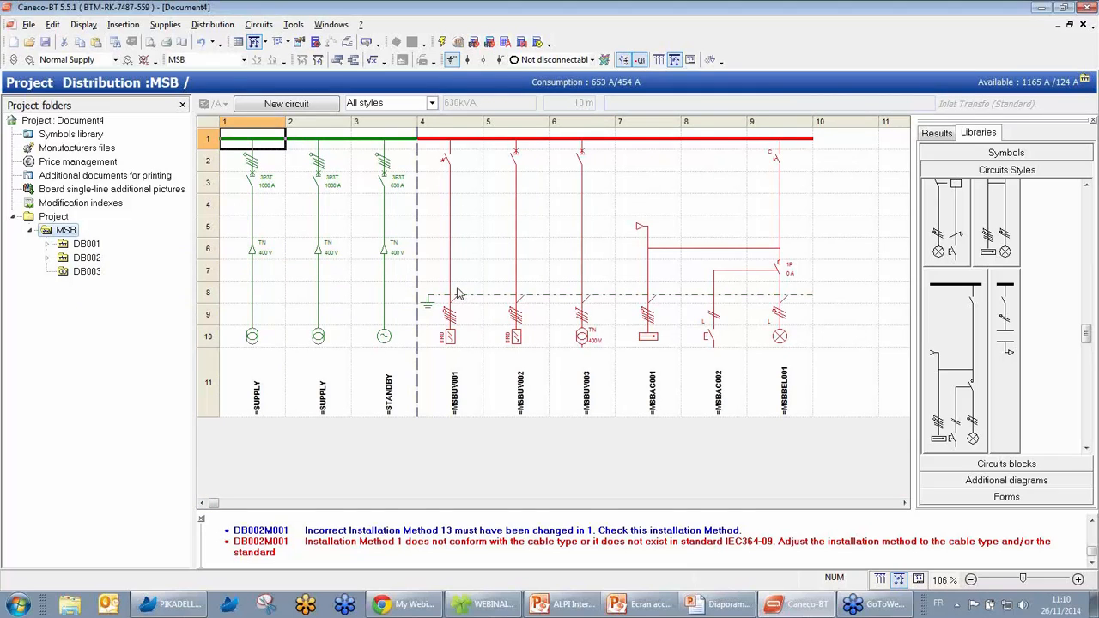
Calculate board circuit MSBUV001 from its circuit sheet, set its RCD time delay to 10 ms and recalculate
click(454, 235)
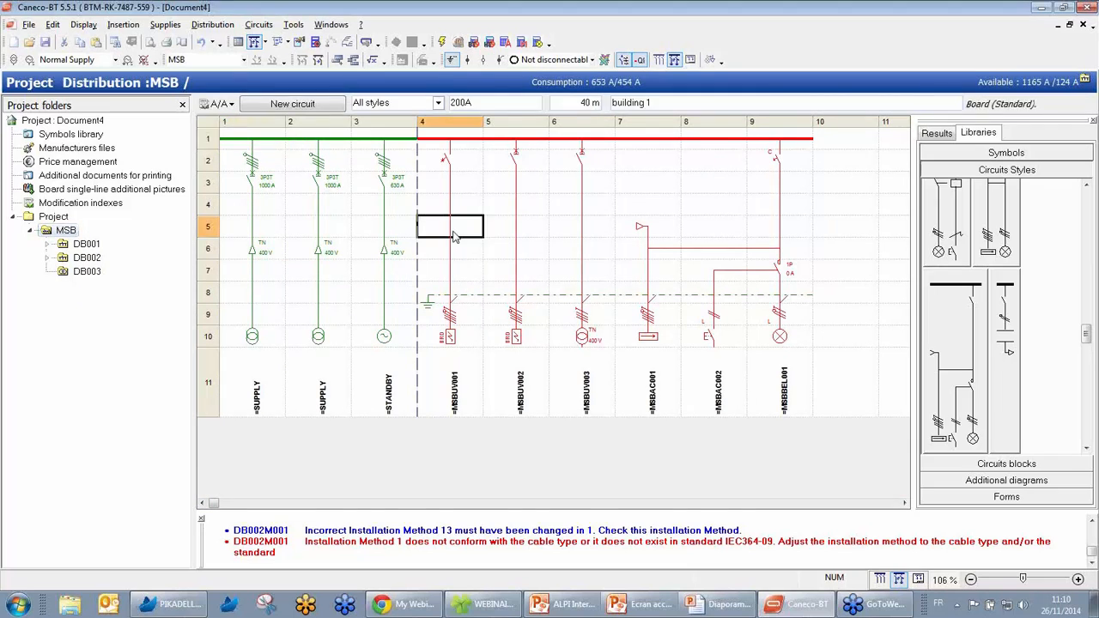
double_click(468, 242)
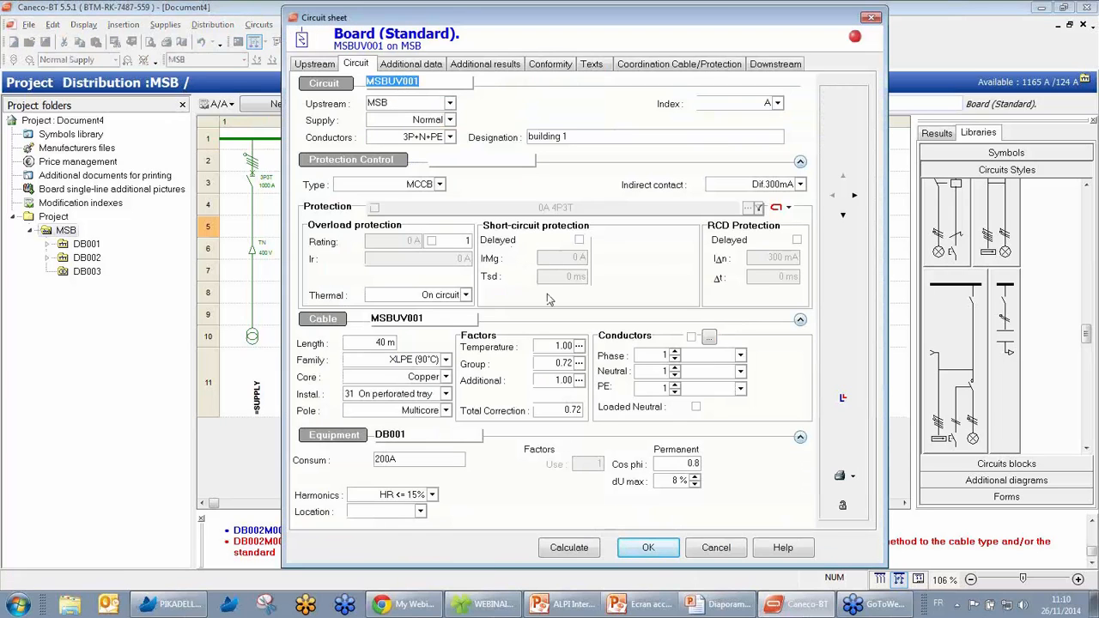
click(561, 550)
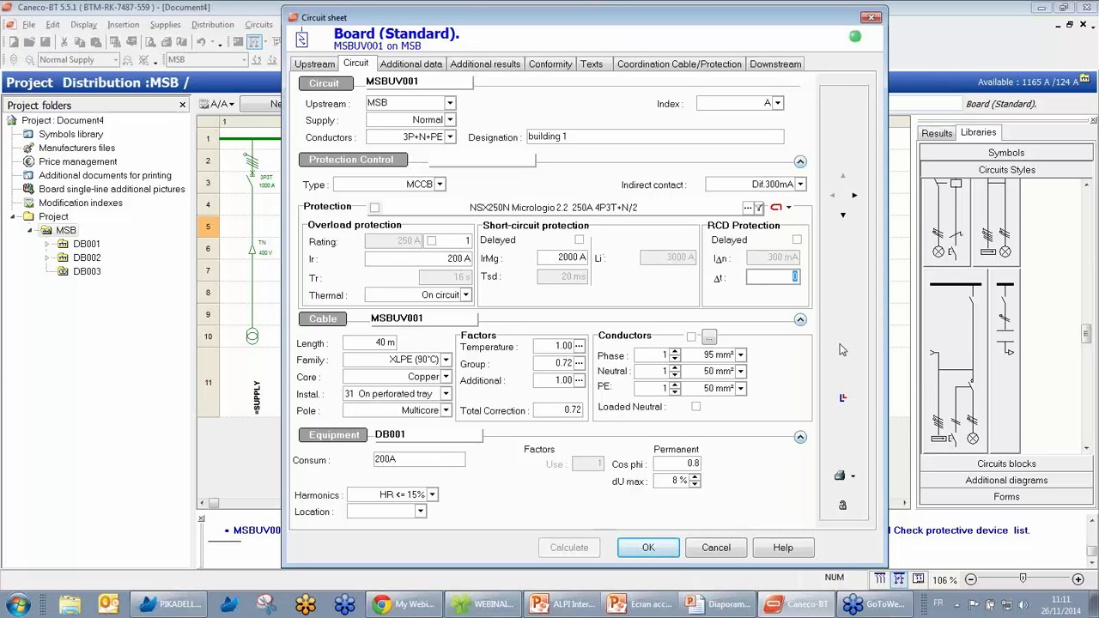
text(10)
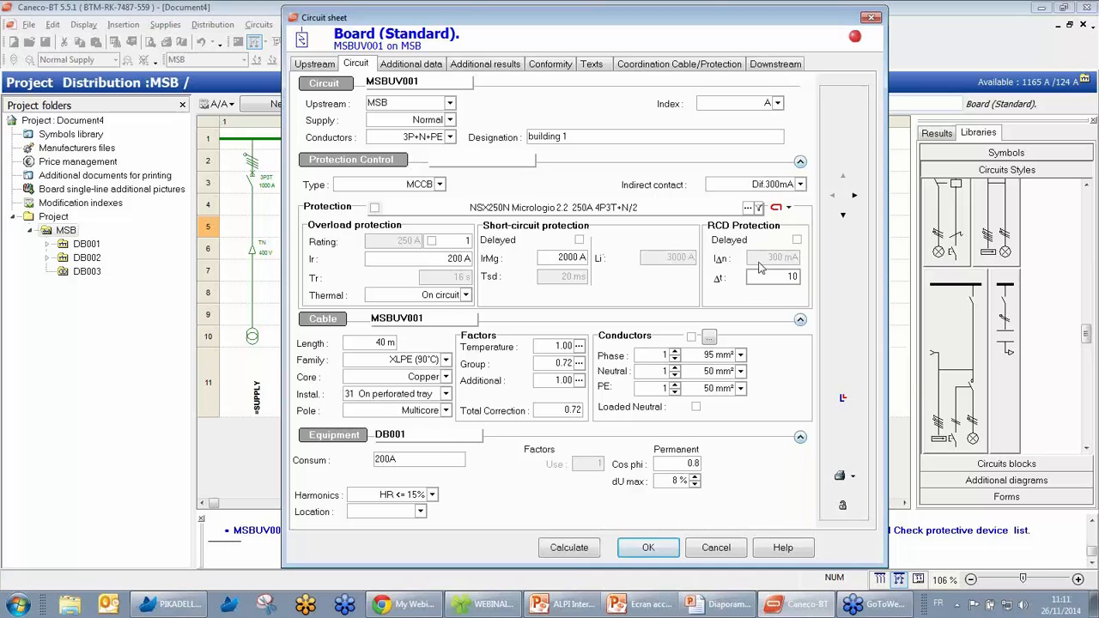
click(569, 547)
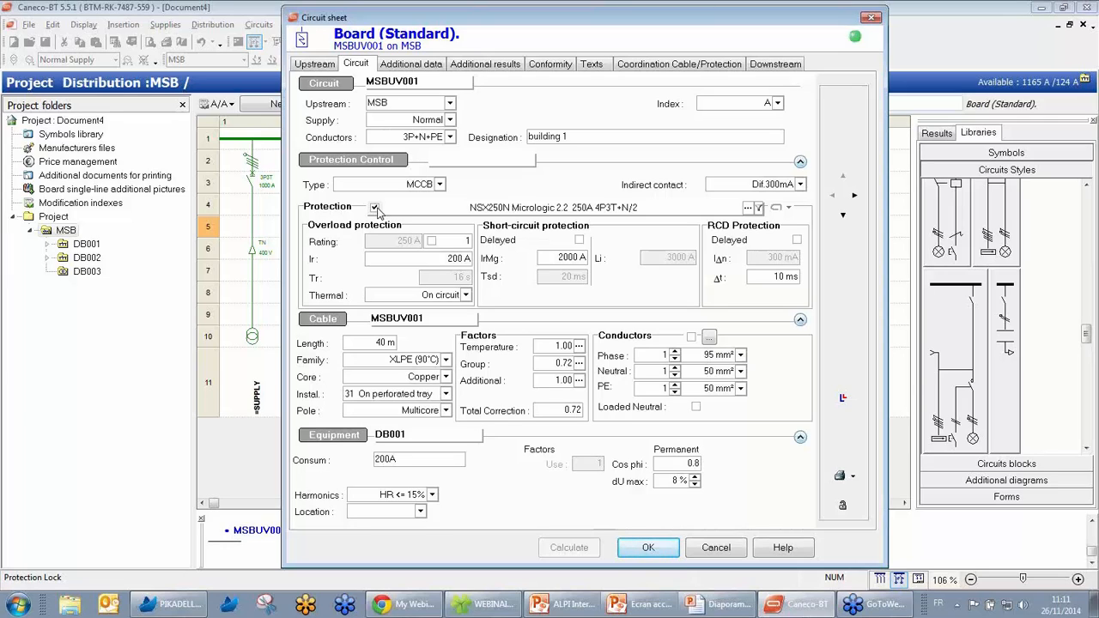
Unlock the protection of MSBUV001, open the breaker catalogue through user choice by model and display the discrimination data
click(374, 209)
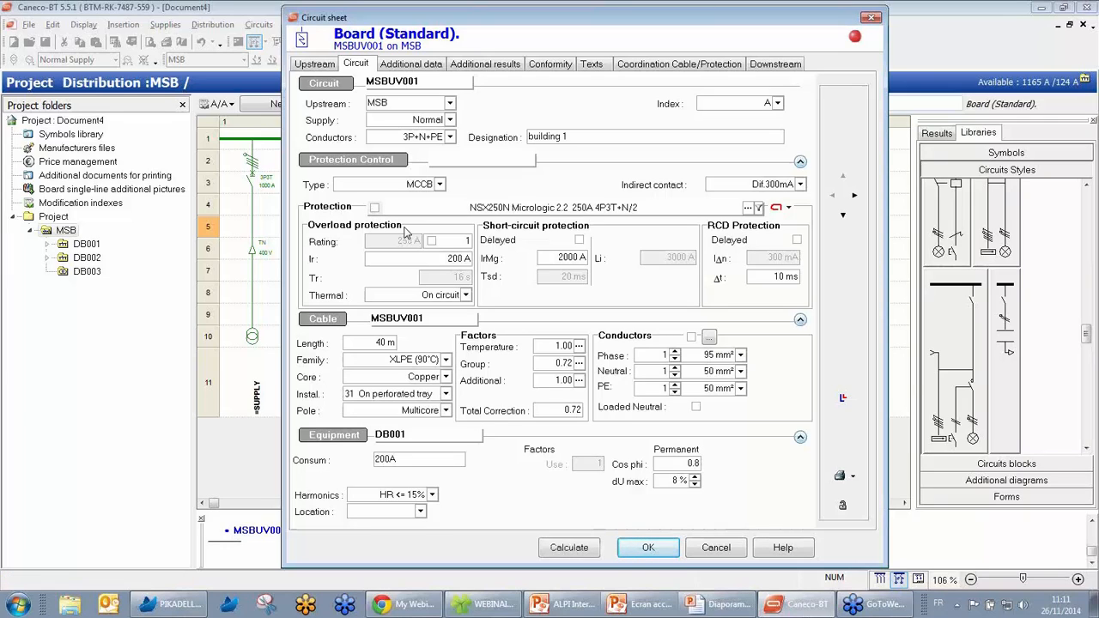
click(789, 208)
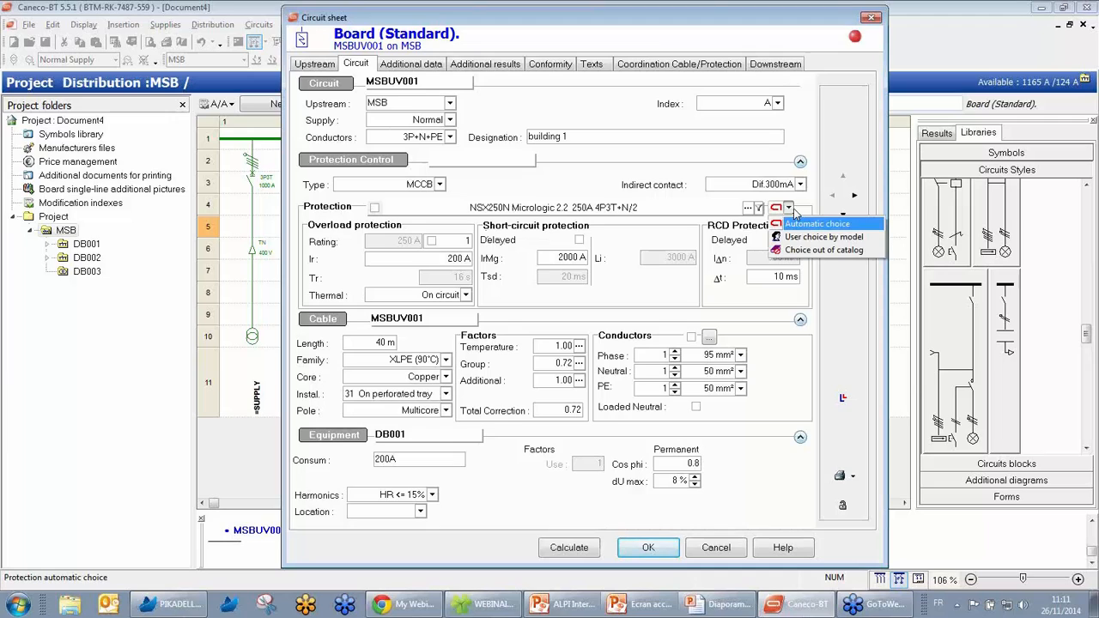
click(816, 239)
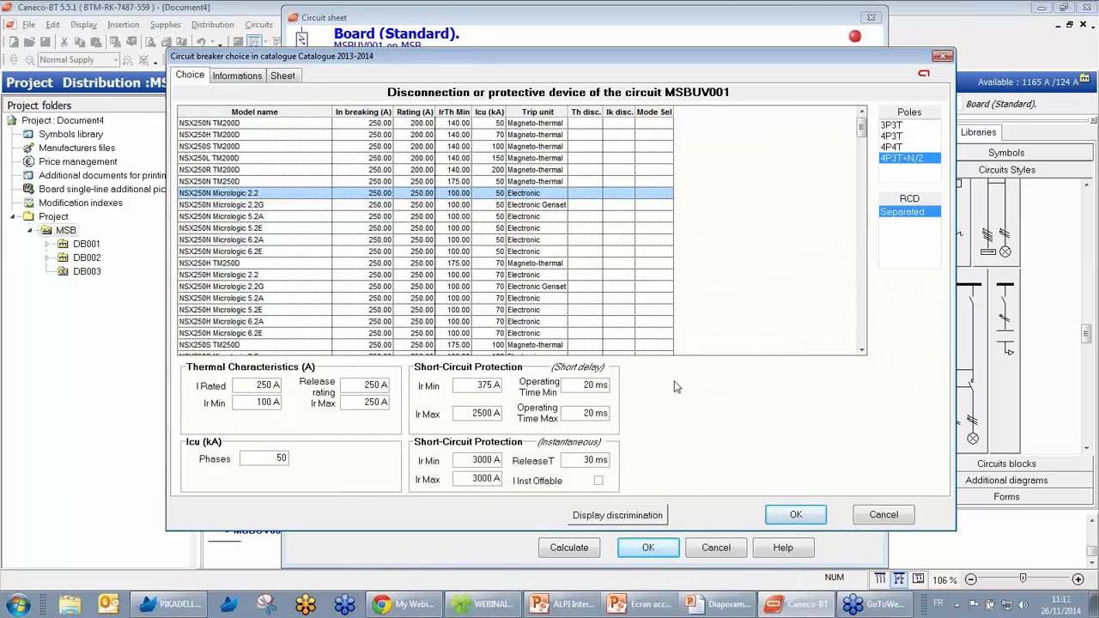
click(650, 518)
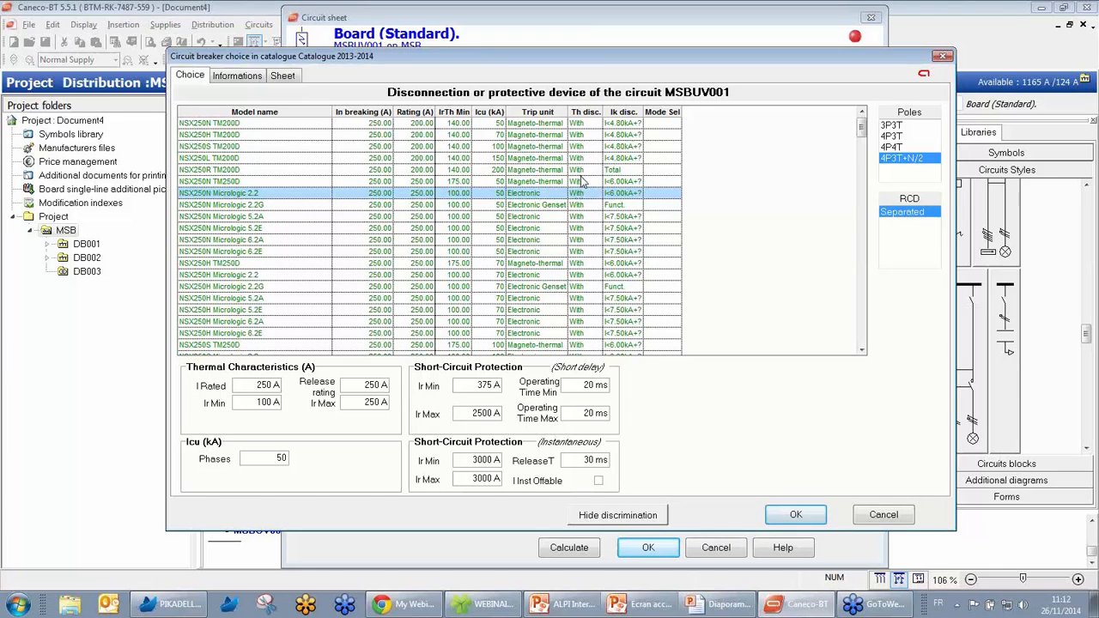
Choose the NSX250R TM200D breaker for MSBUV001 and accept the separated RCD choice
click(583, 170)
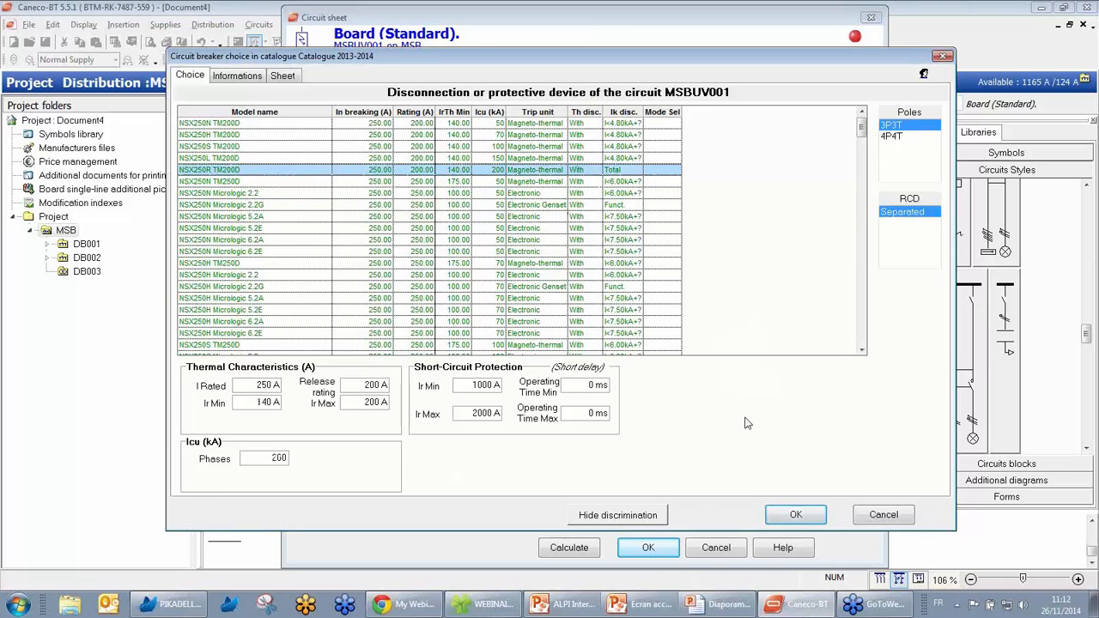
click(795, 517)
click(585, 321)
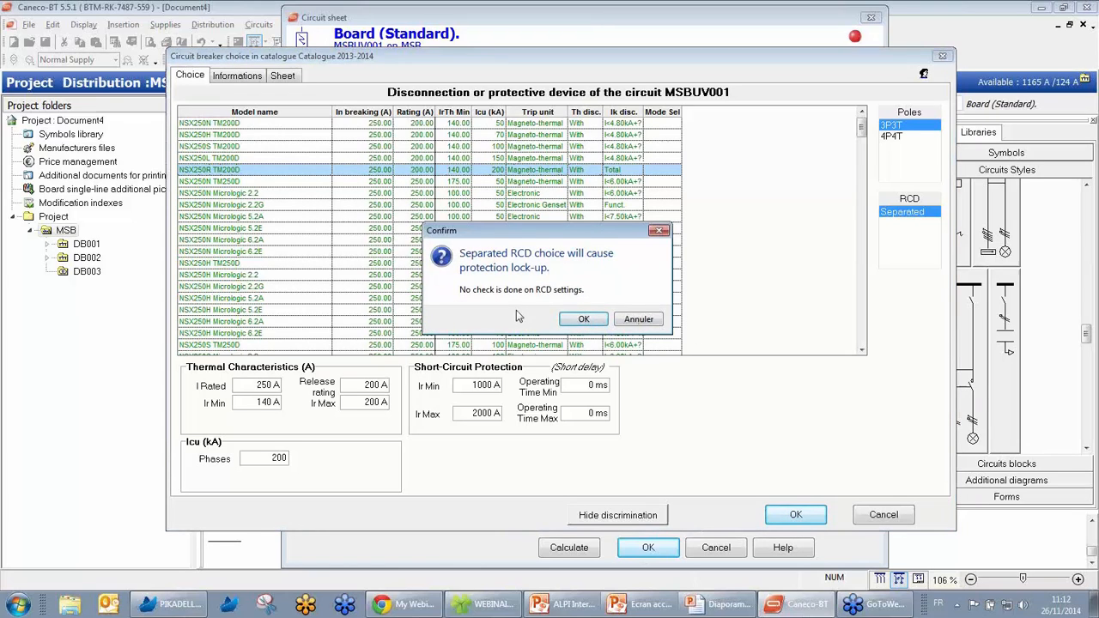
Confirm the separated RCD choice, unlock the protection of MSBUV001 and open its choice out of catalogue
click(578, 320)
click(581, 319)
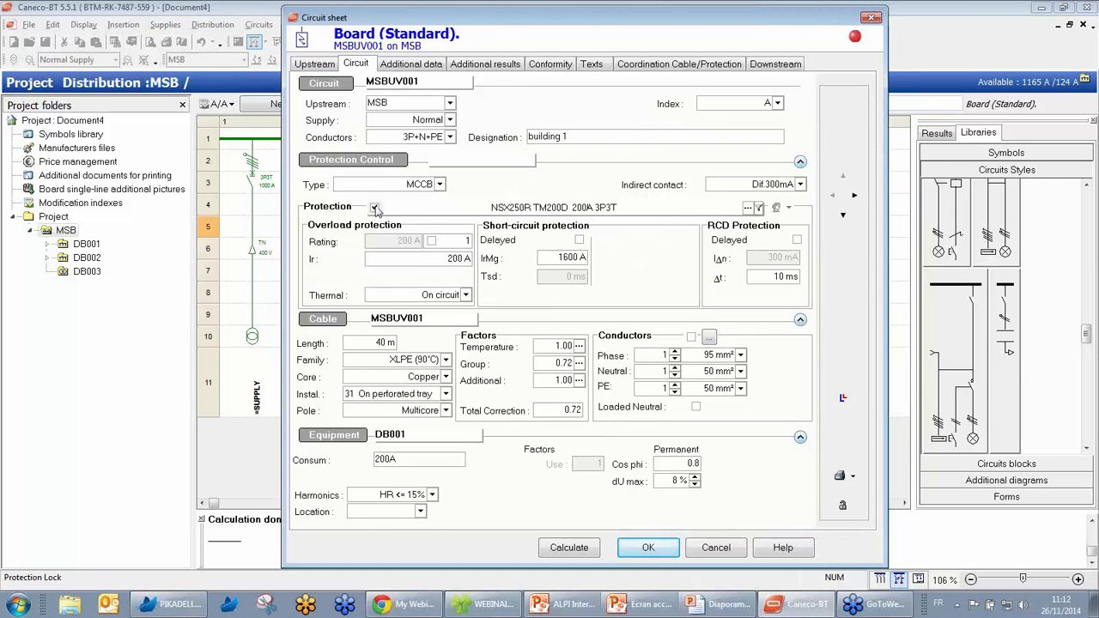
click(789, 209)
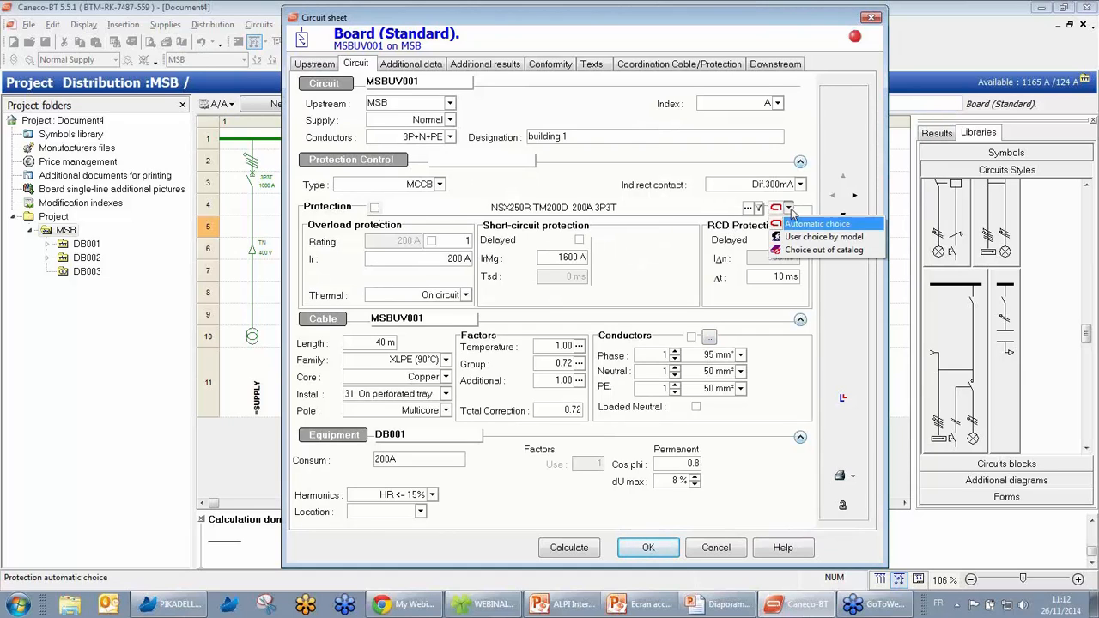
click(808, 251)
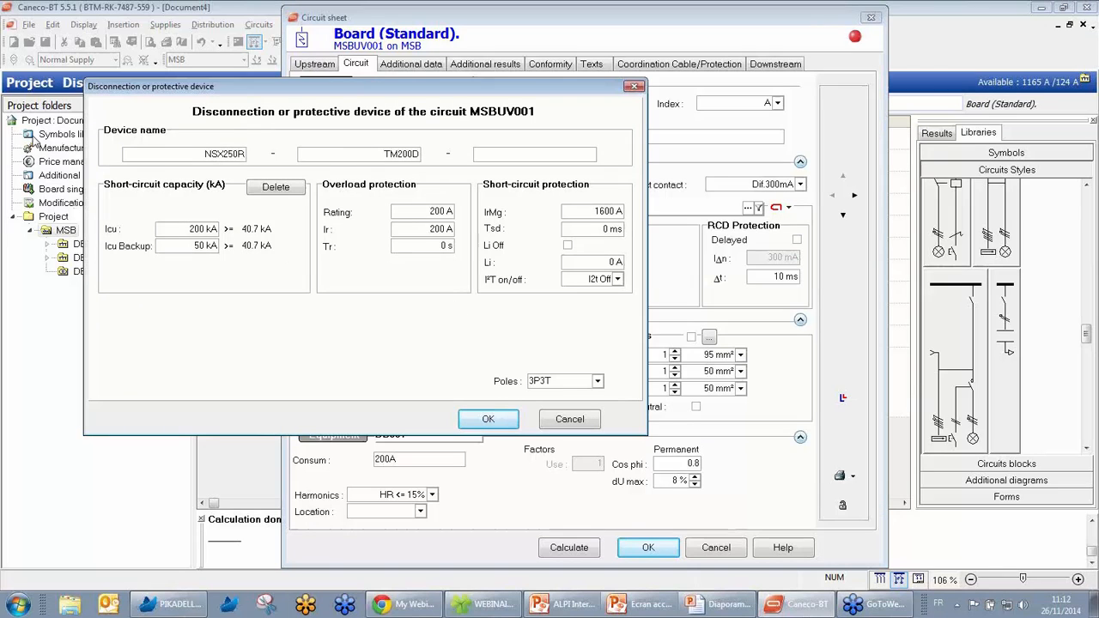
Examine the device name, Icu, Ir and IrMg entries available for an out-of-catalogue device, and leave them unchanged
click(207, 162)
click(333, 161)
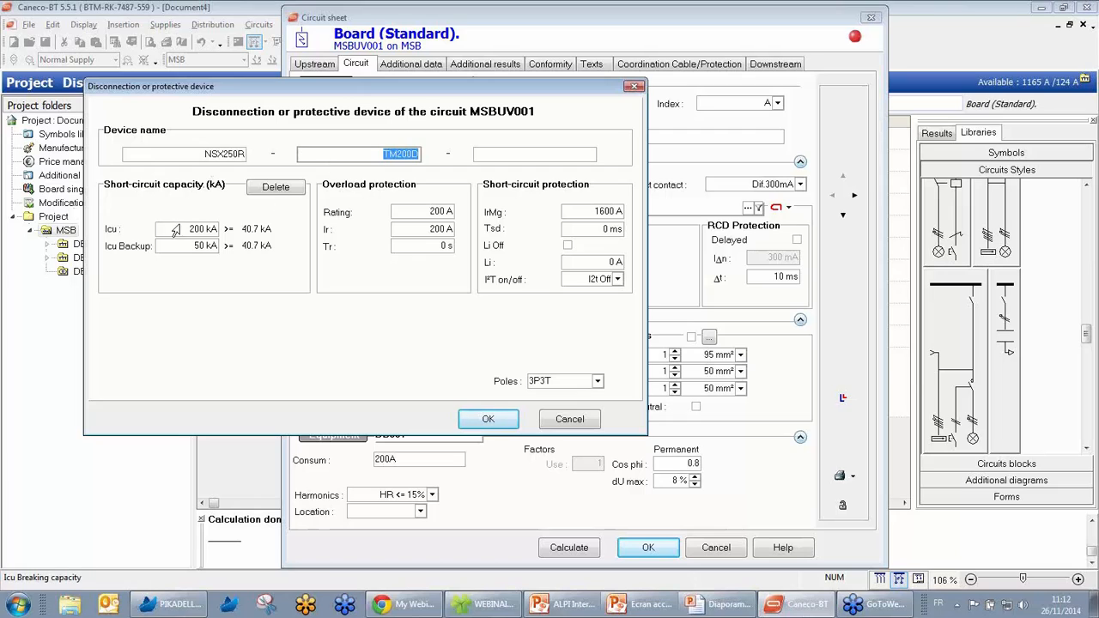
click(205, 229)
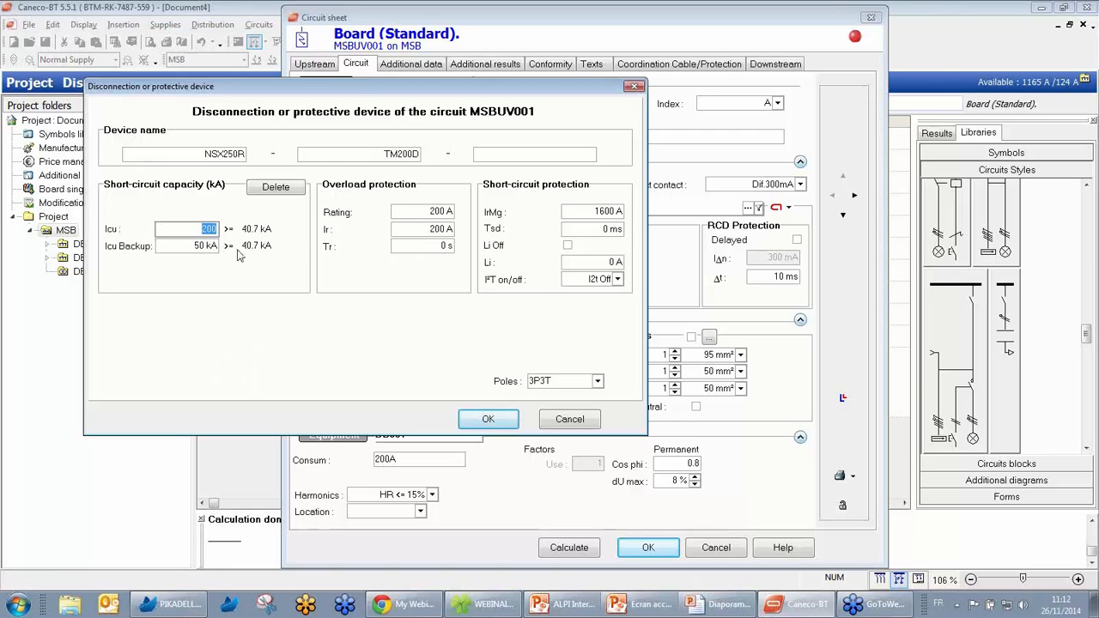
click(410, 232)
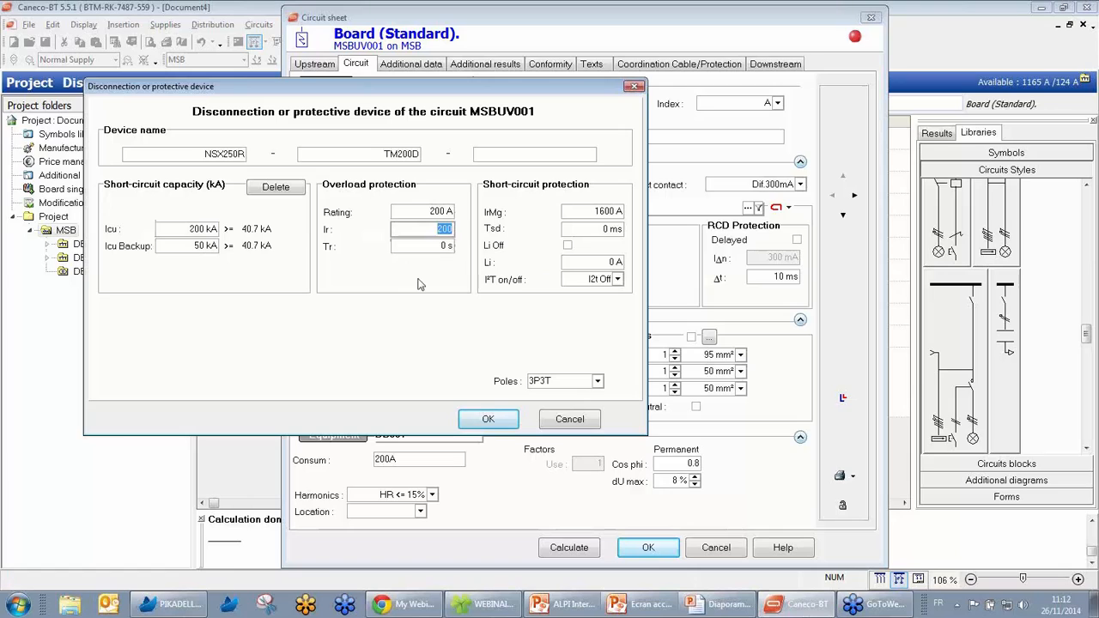
click(584, 213)
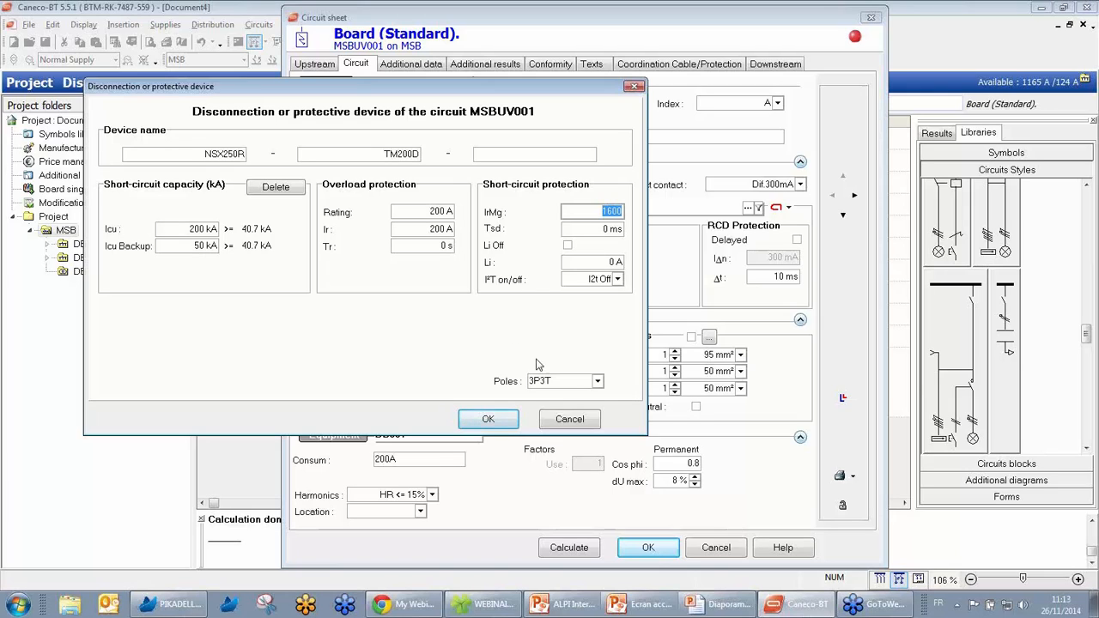
click(570, 419)
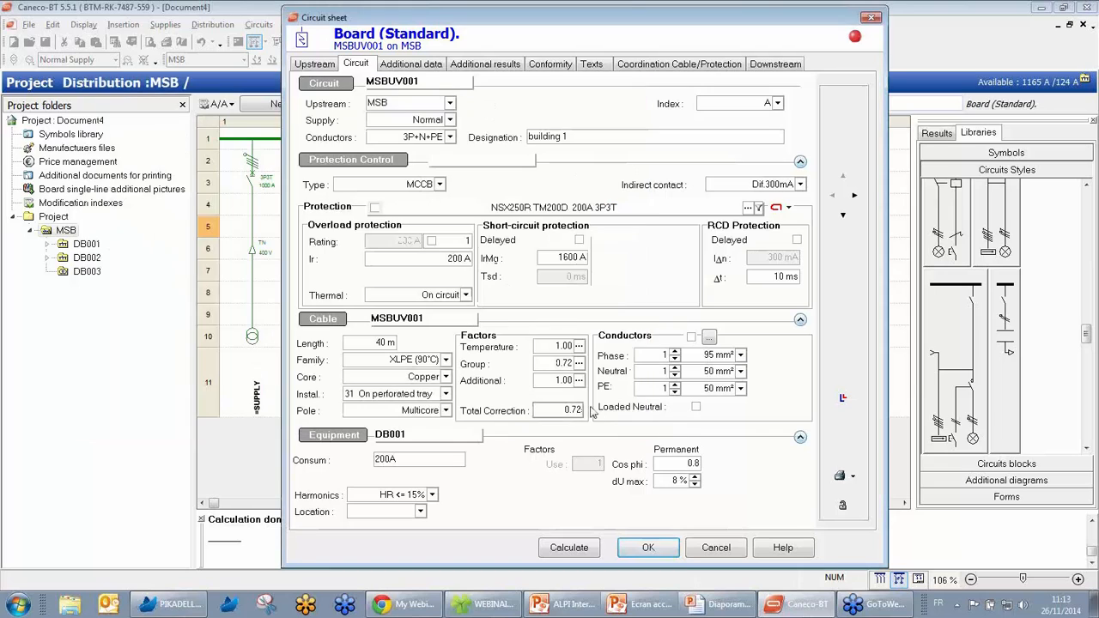
Calculate circuit MSBUV001 with the out-of-catalogue protection and display its results
click(569, 547)
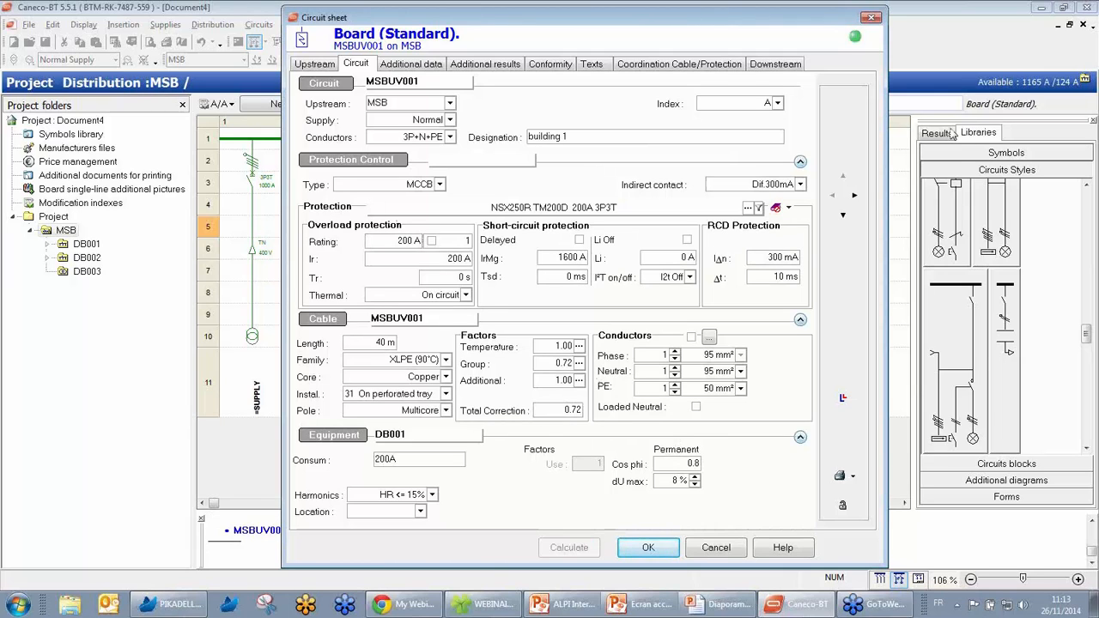
click(949, 132)
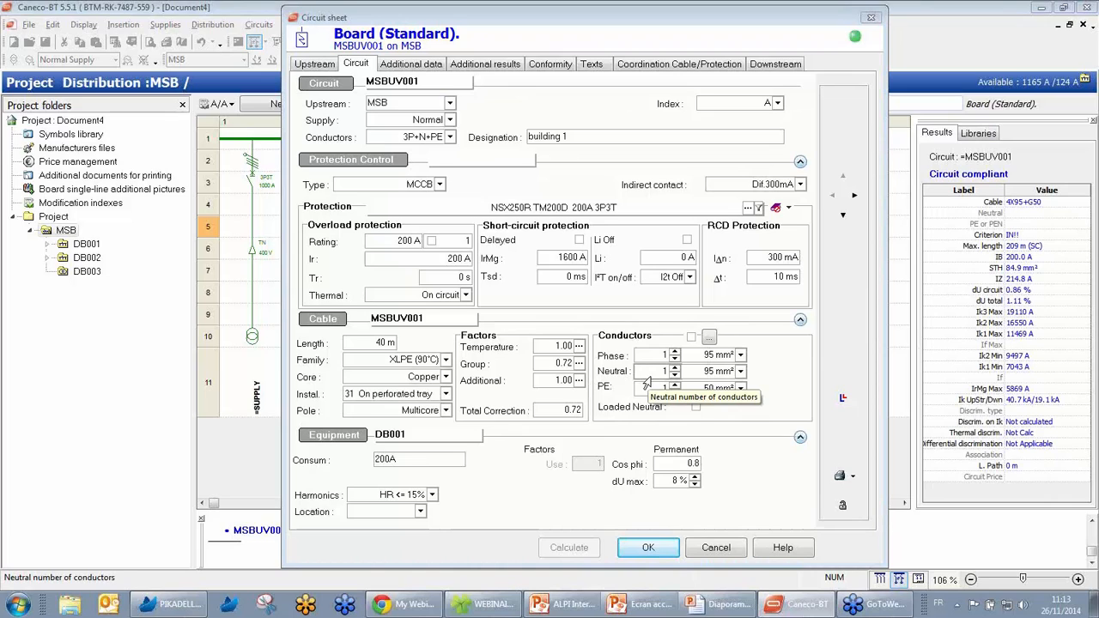
View the alternative conductor numbers and cross-sections for the MSBUV001 cable without applying any of them
click(708, 338)
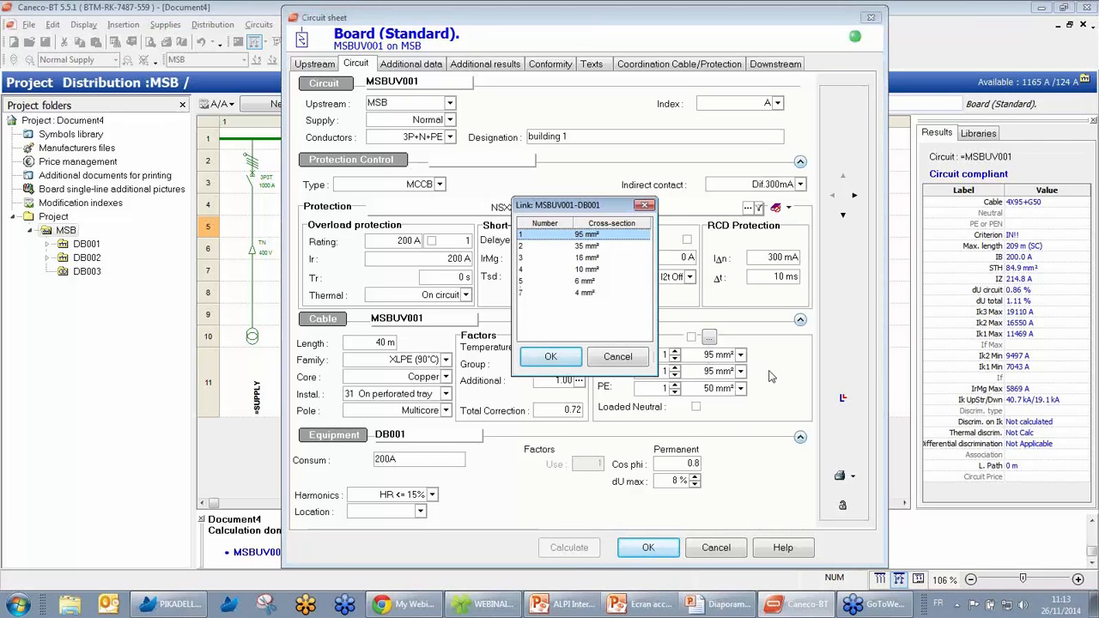
click(539, 248)
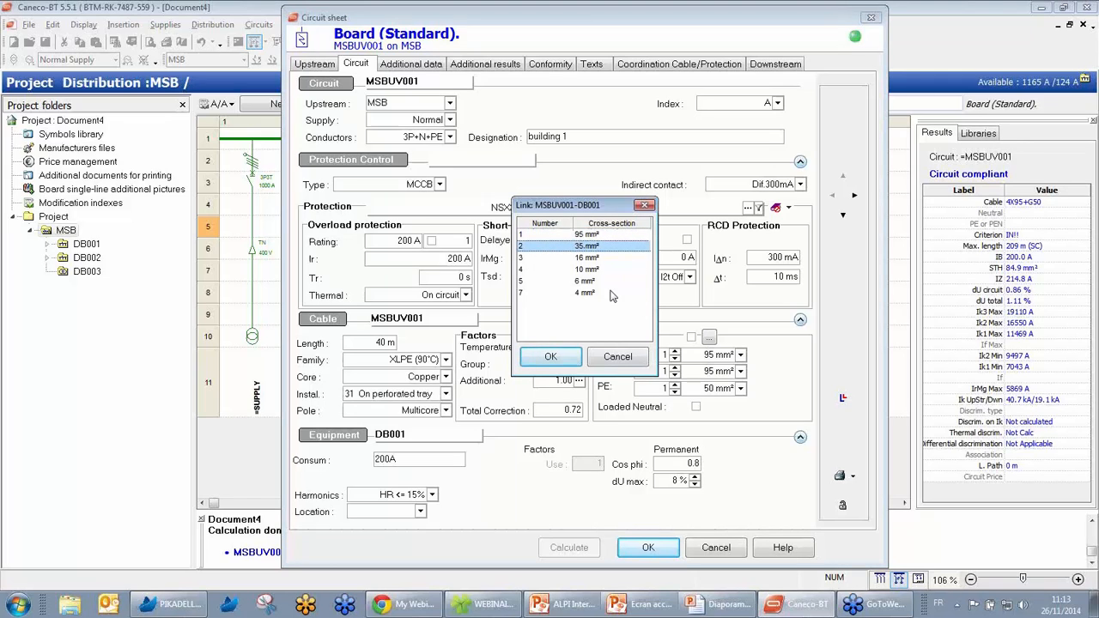
click(633, 361)
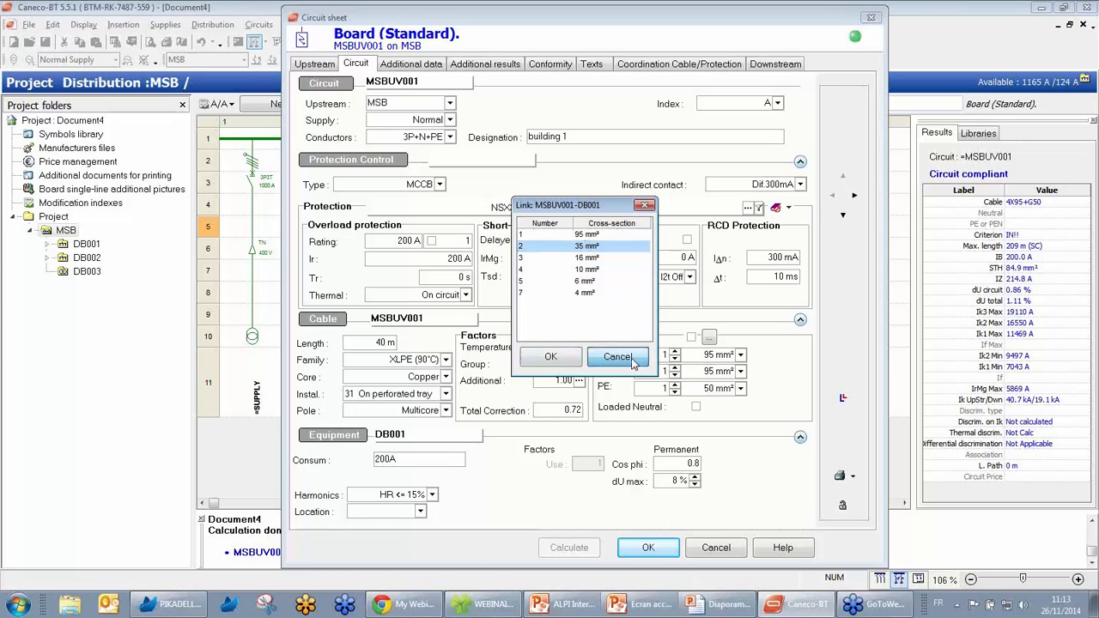
click(633, 361)
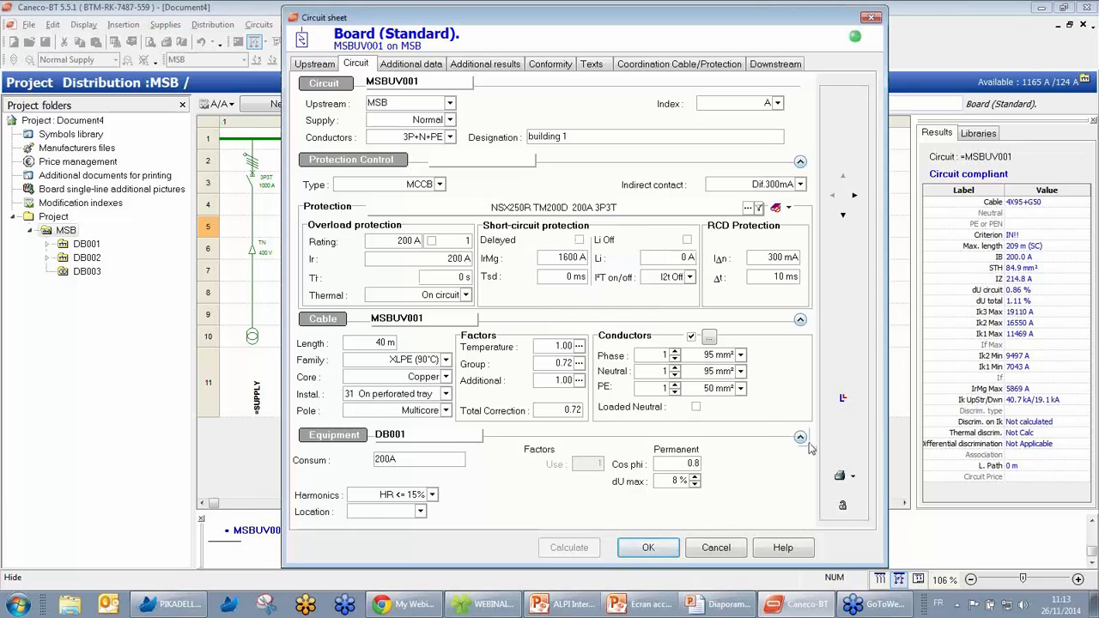
Return the MSBUV001 protection to automatic choice, recalculate the circuit and review its short-circuit and discrimination results
click(790, 208)
click(816, 225)
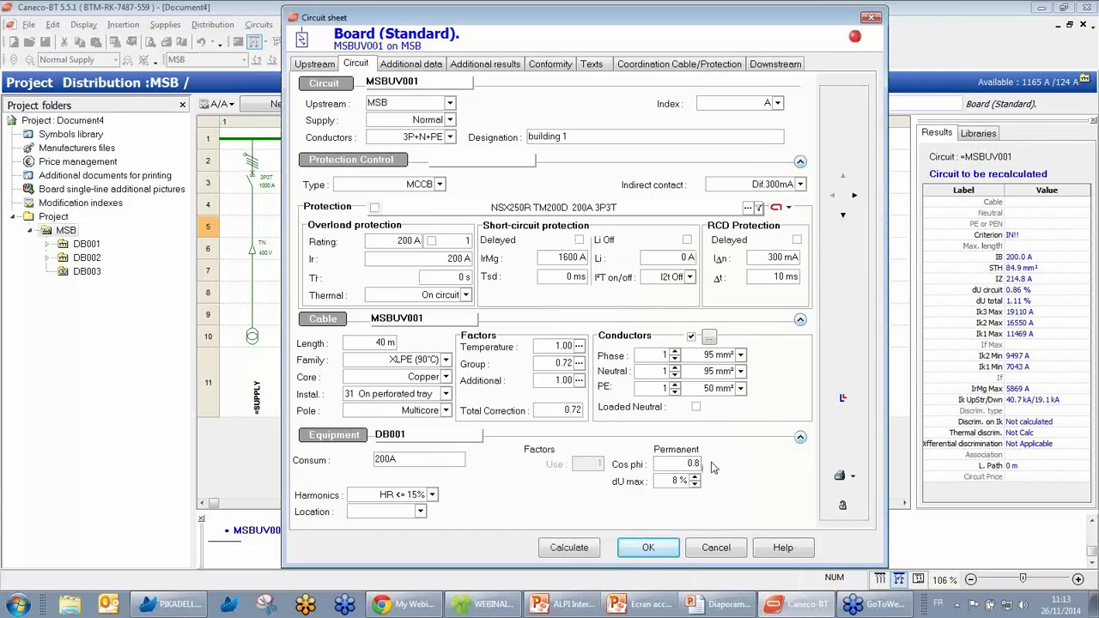
click(570, 548)
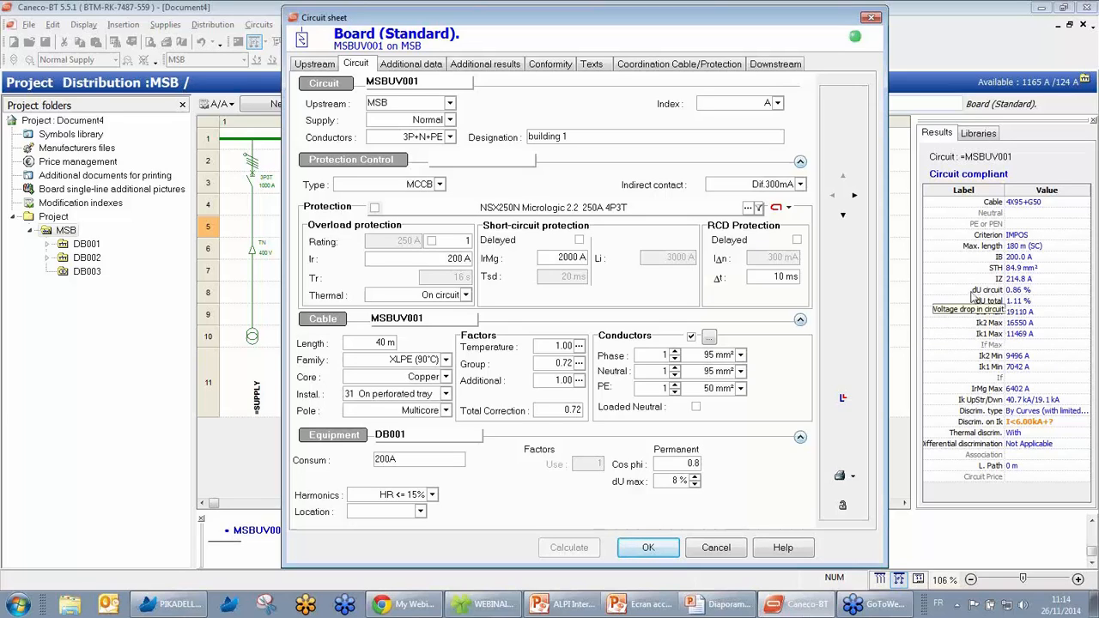
mouse_move(998, 278)
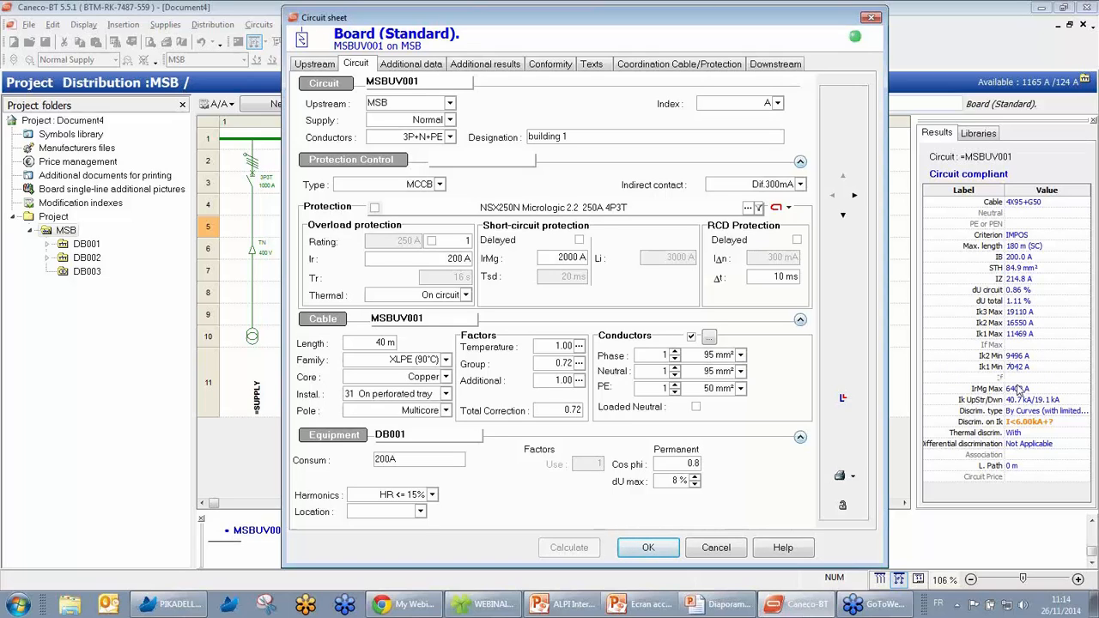
mouse_move(990, 397)
mouse_move(996, 417)
Examine the discrimination and cable/protection coordination curves of MSBUV001, and validate its circuit sheet
drag(615, 25, 384, 27)
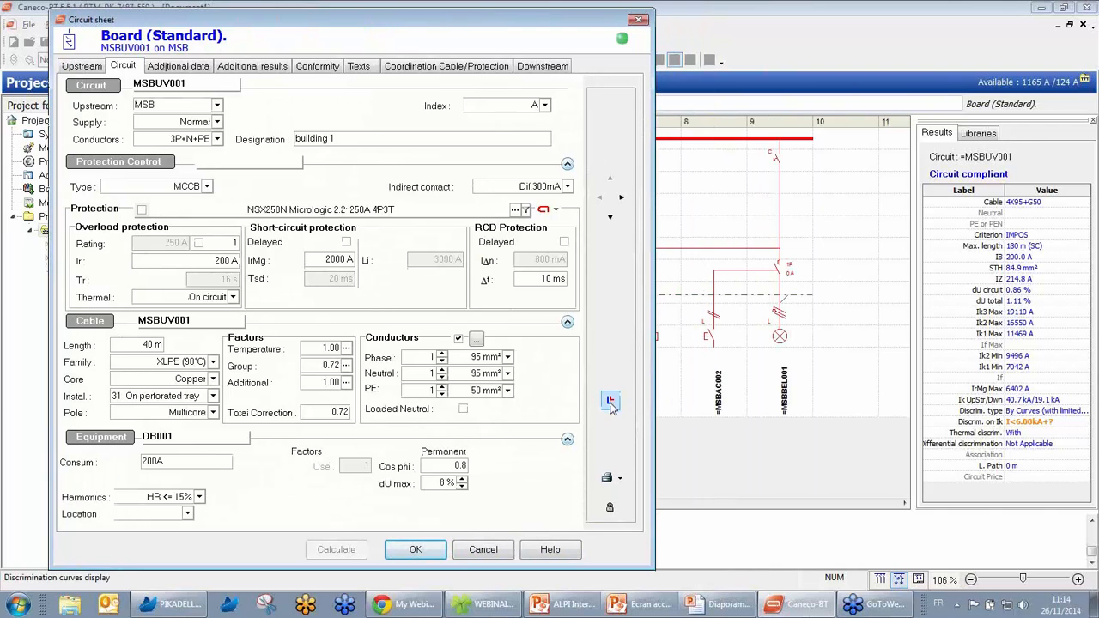
click(609, 401)
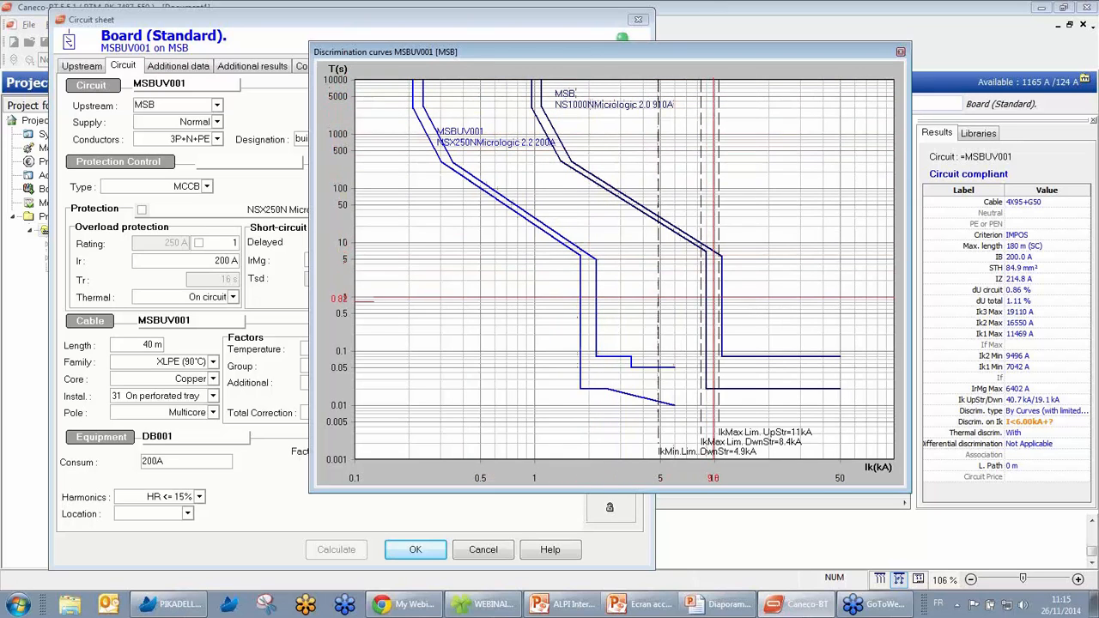
click(900, 51)
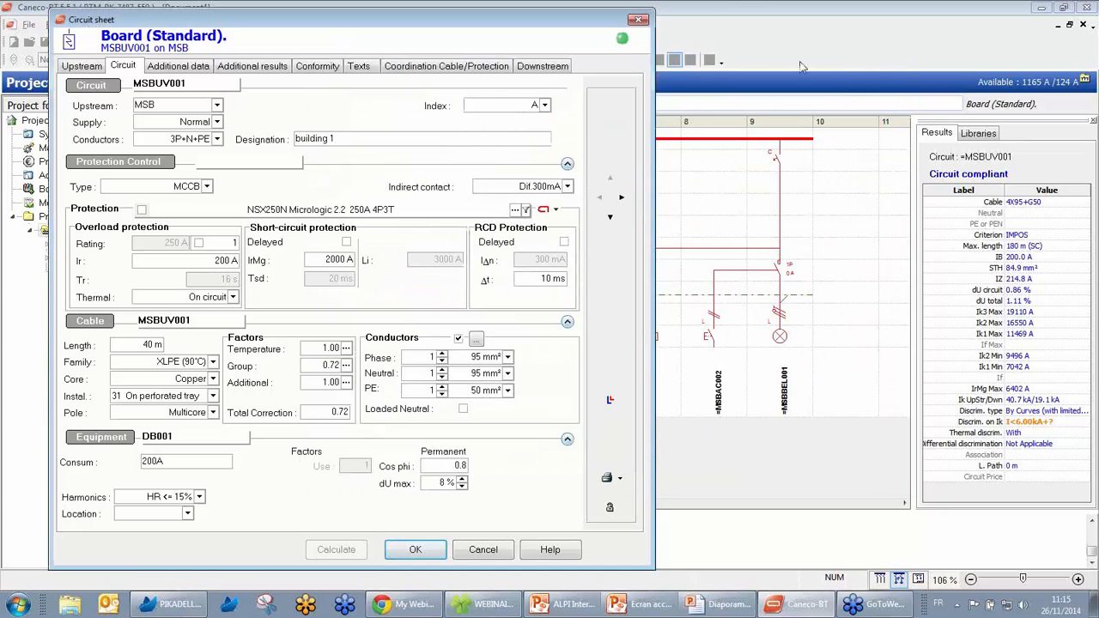
click(434, 69)
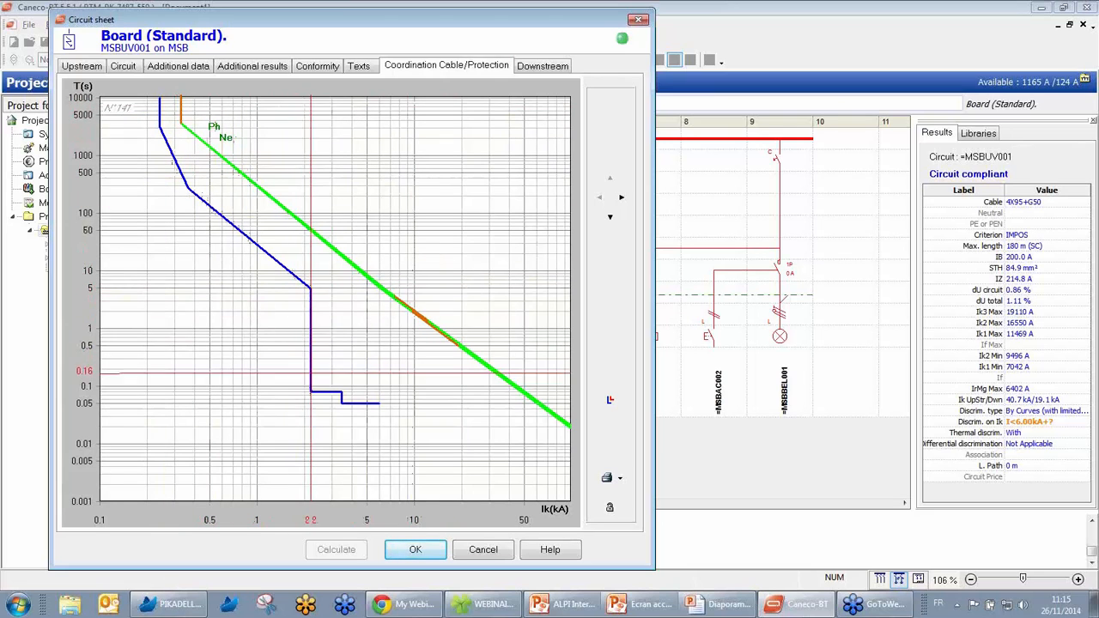
click(427, 554)
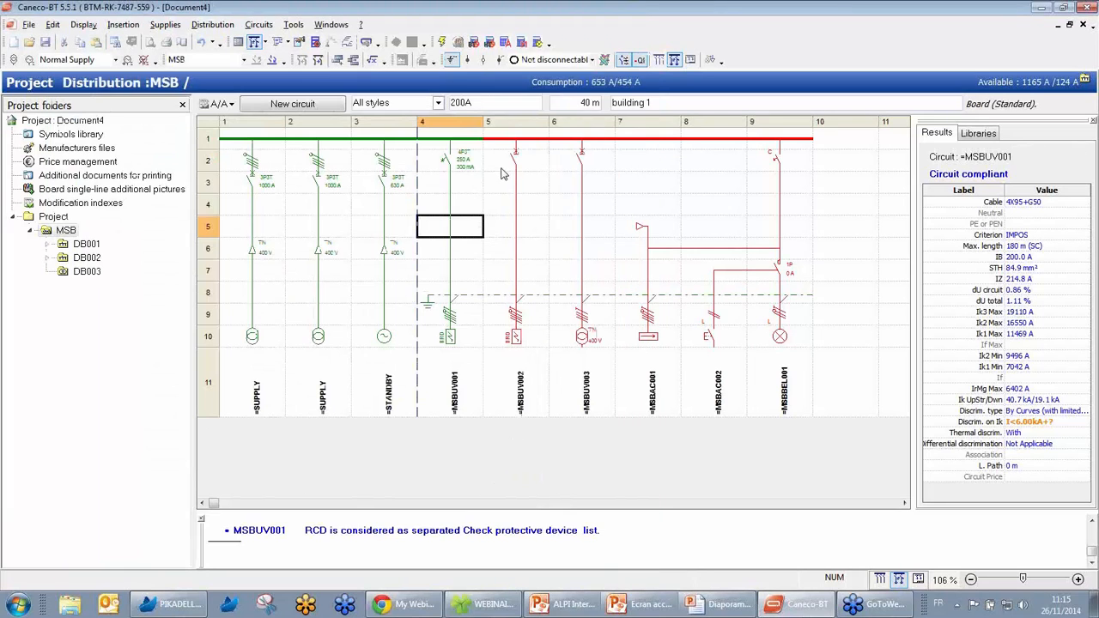
Display the single-line diagram of the whole network and launch a complete global calculation with the power requirement option
click(866, 232)
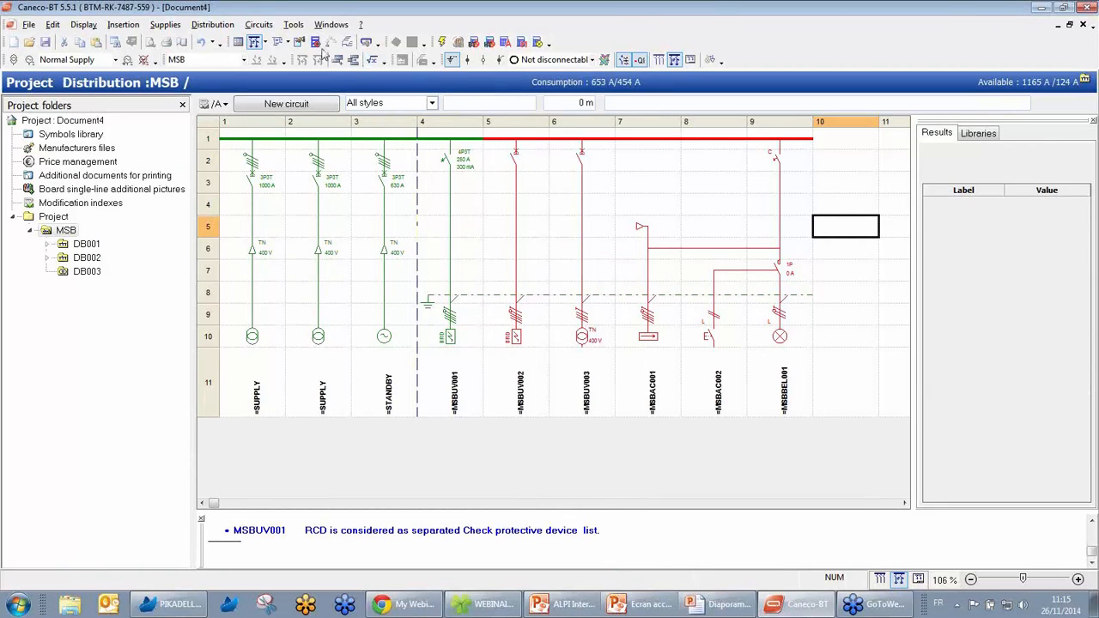
click(279, 43)
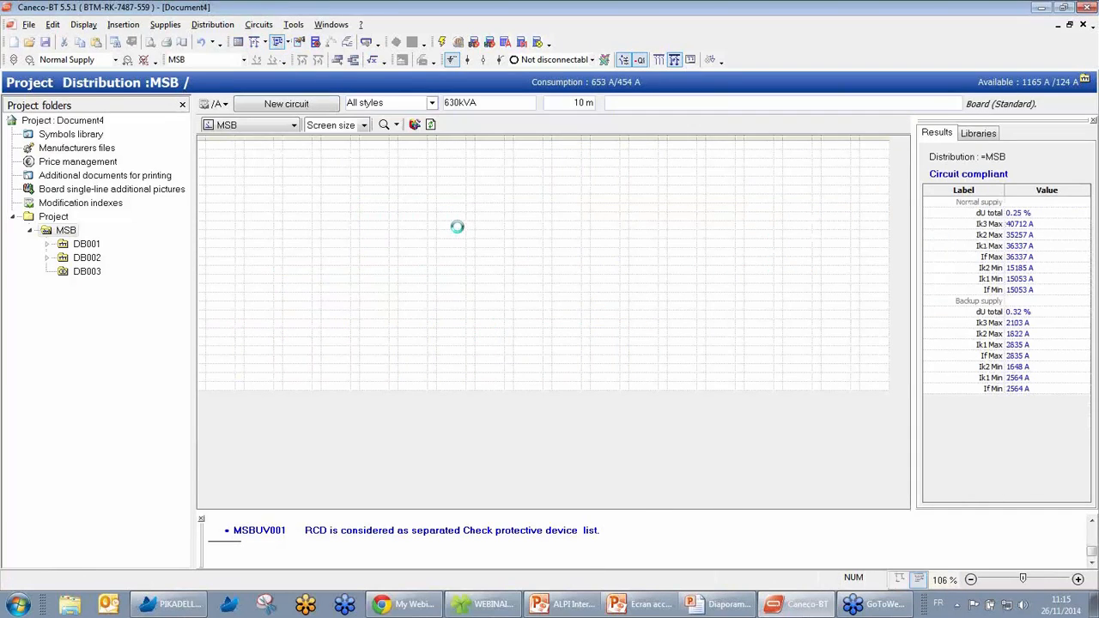
click(374, 61)
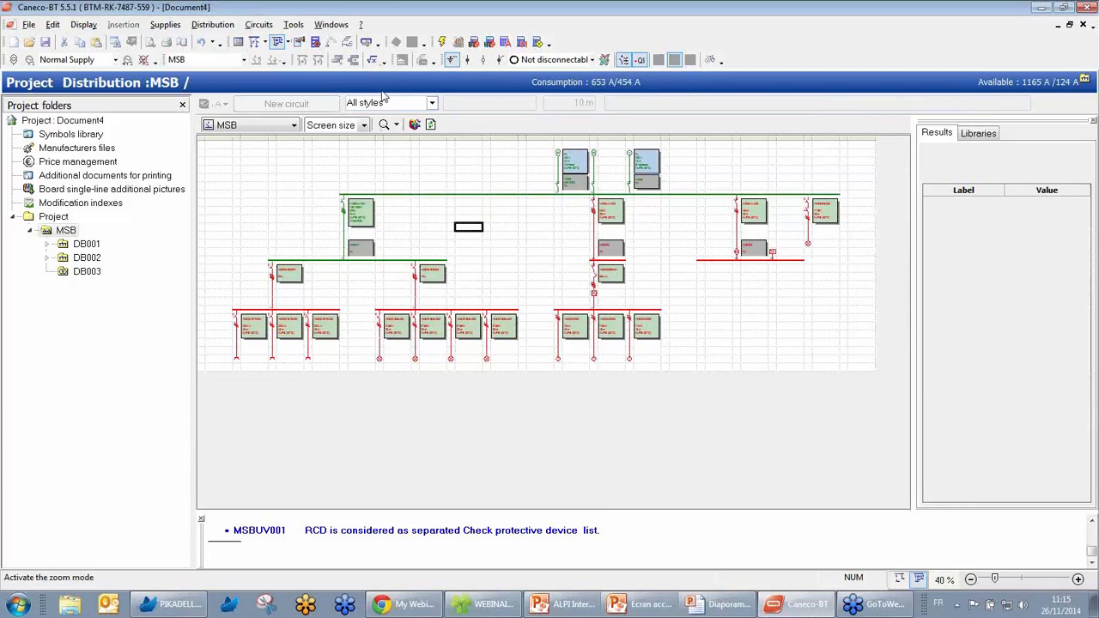
click(374, 62)
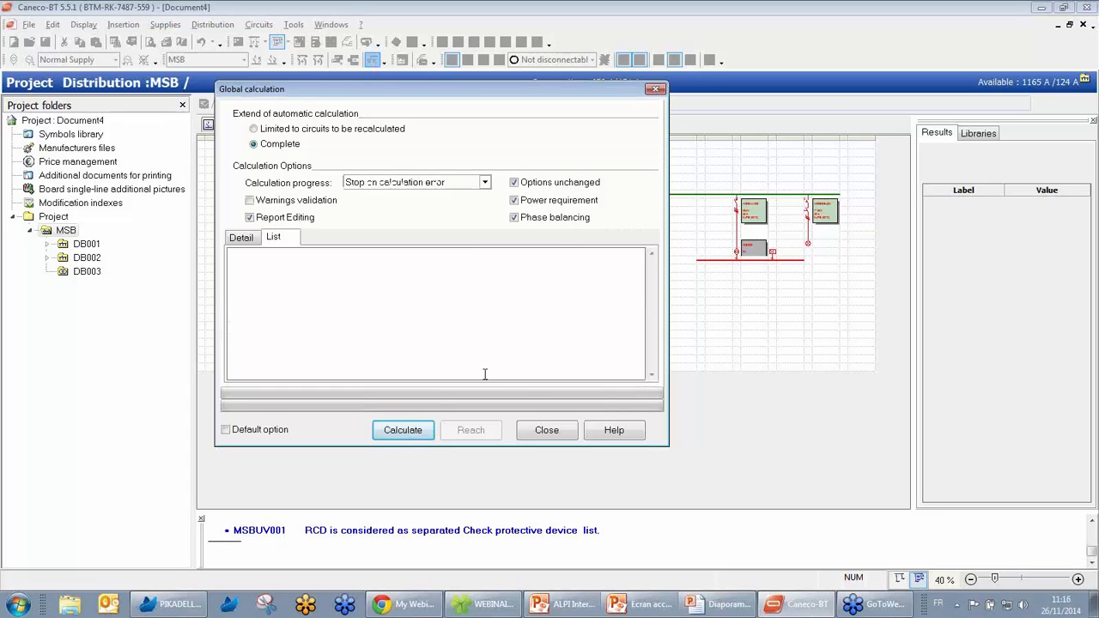
click(401, 432)
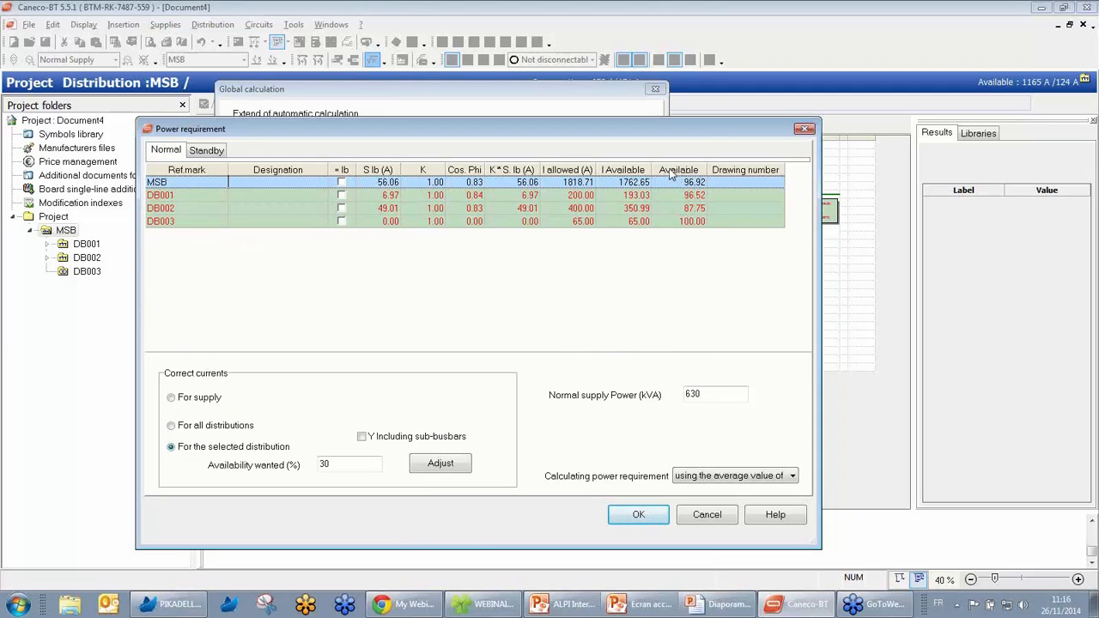
Compare the available power percentages of DB001, DB002 and DB003 in the normal-supply power requirement
click(679, 196)
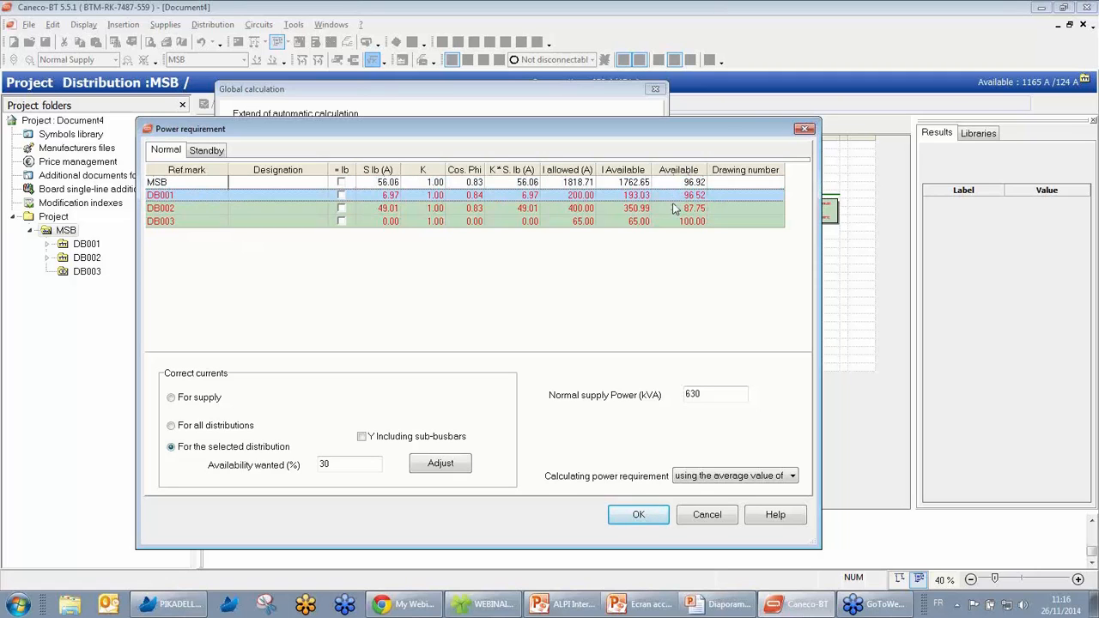
click(676, 209)
click(670, 222)
click(669, 197)
click(670, 209)
click(673, 223)
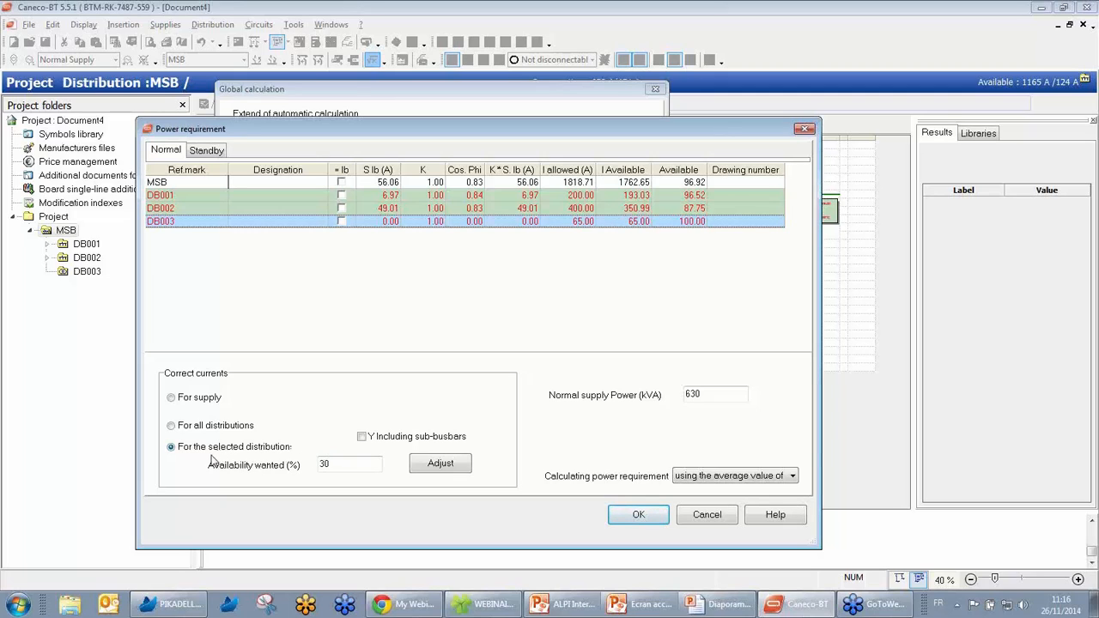
Set the availability wanted for the selected distribution DB001 to 20%, including its sub-busbars
click(344, 465)
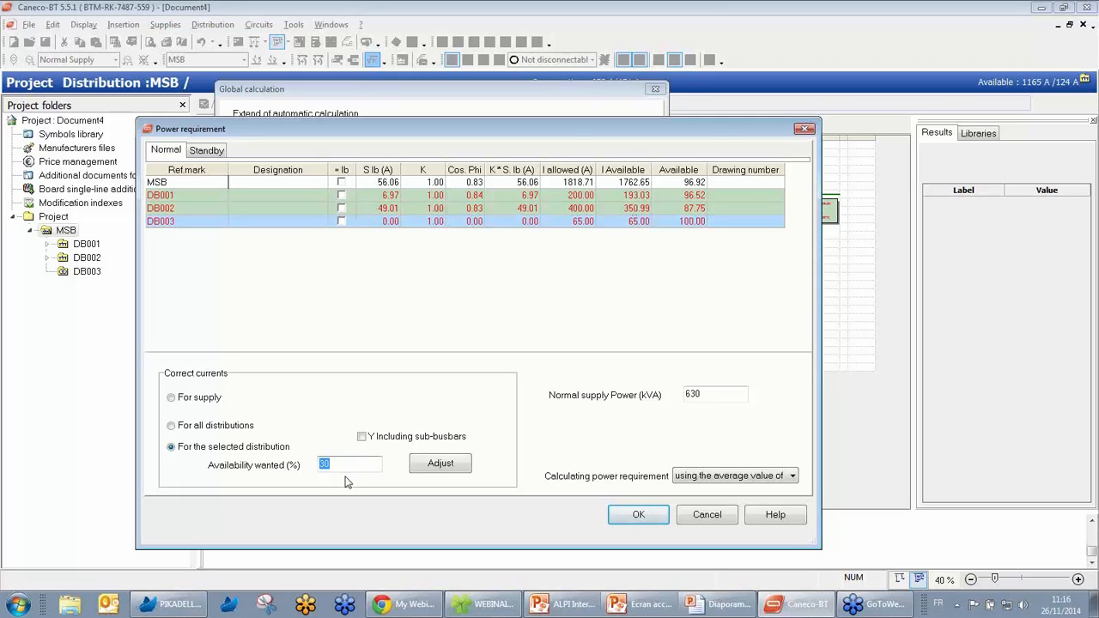
click(237, 195)
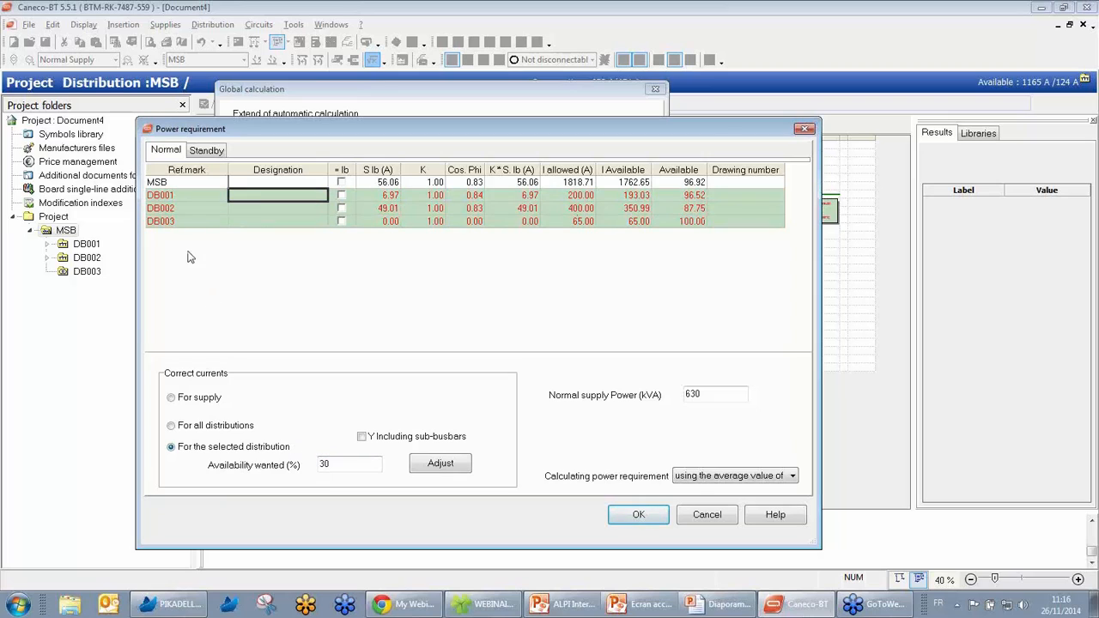
click(188, 196)
double_click(346, 466)
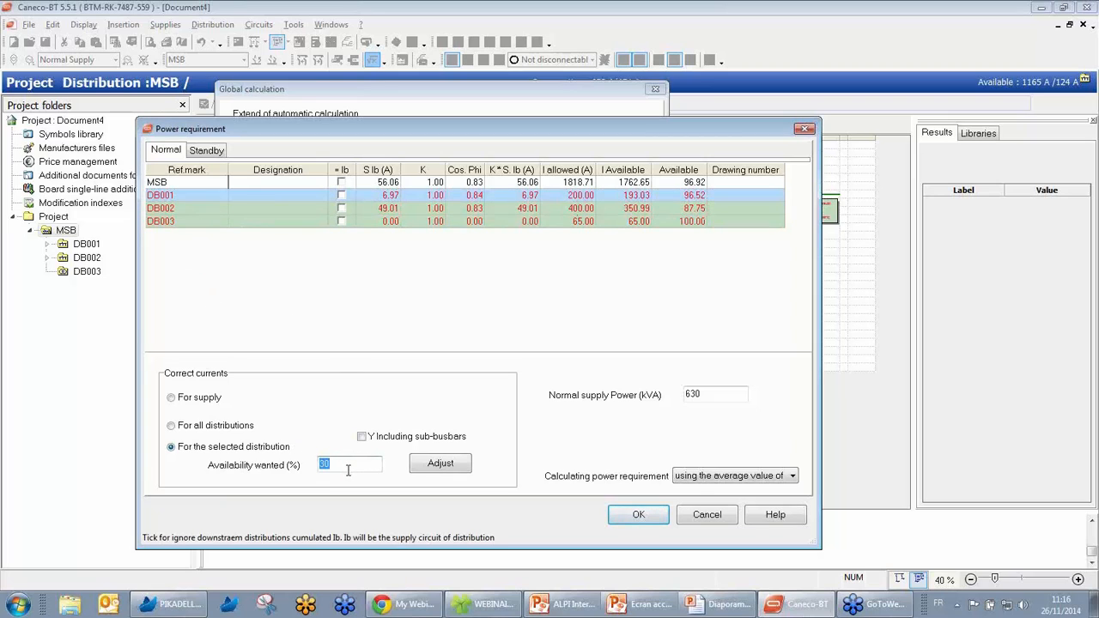
text(20)
click(361, 437)
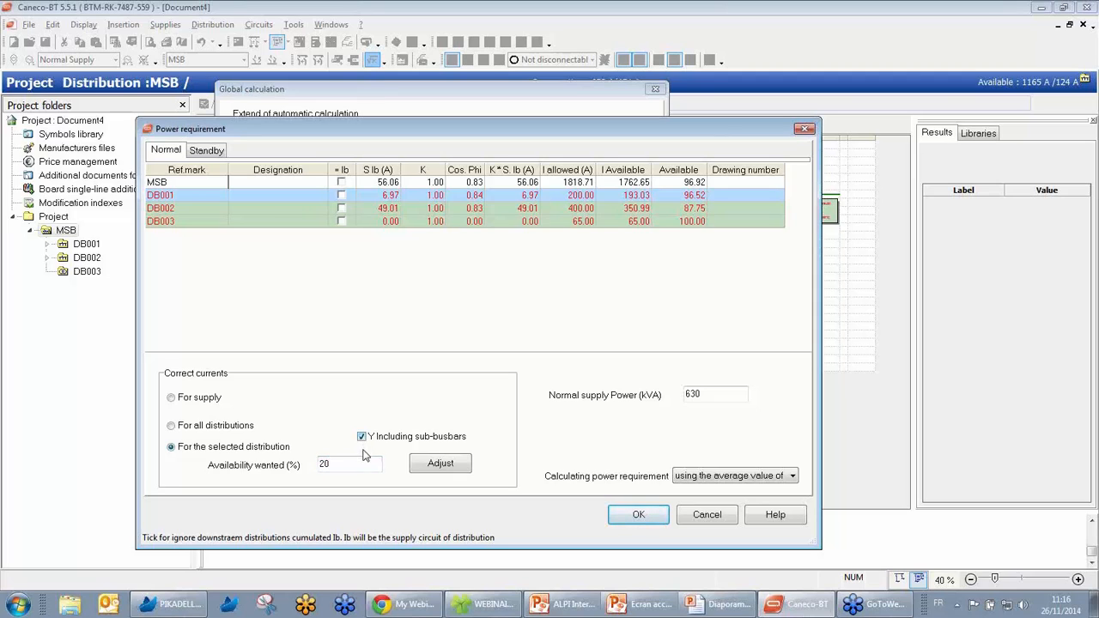
Try adjusting distribution DB001 and its sub-busbars to 20% availability, and discard the power requirement correction
click(429, 467)
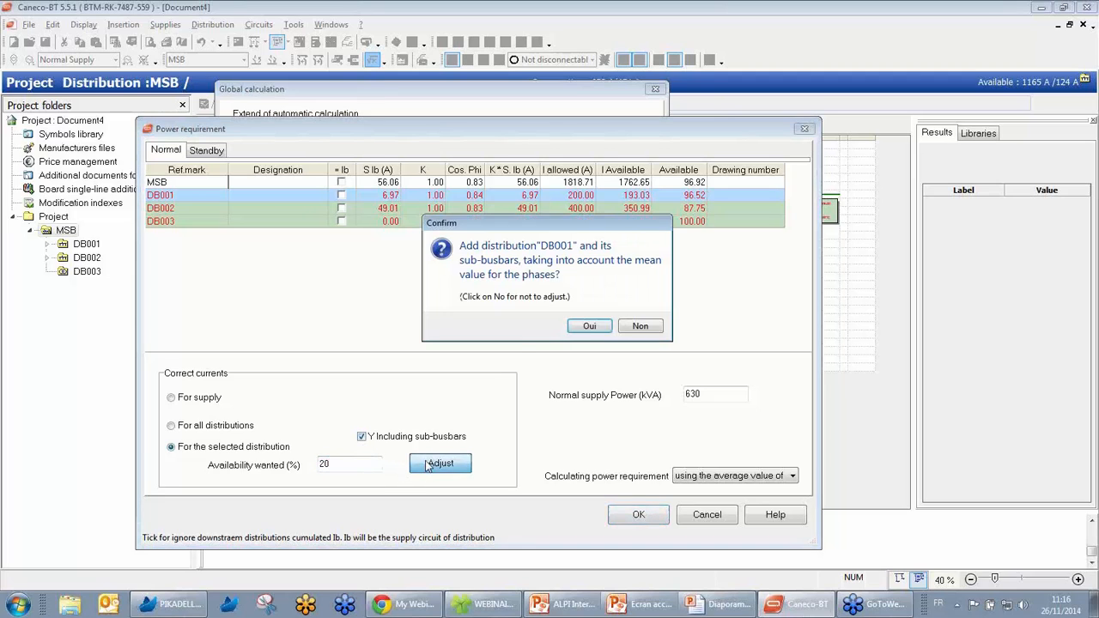
click(571, 327)
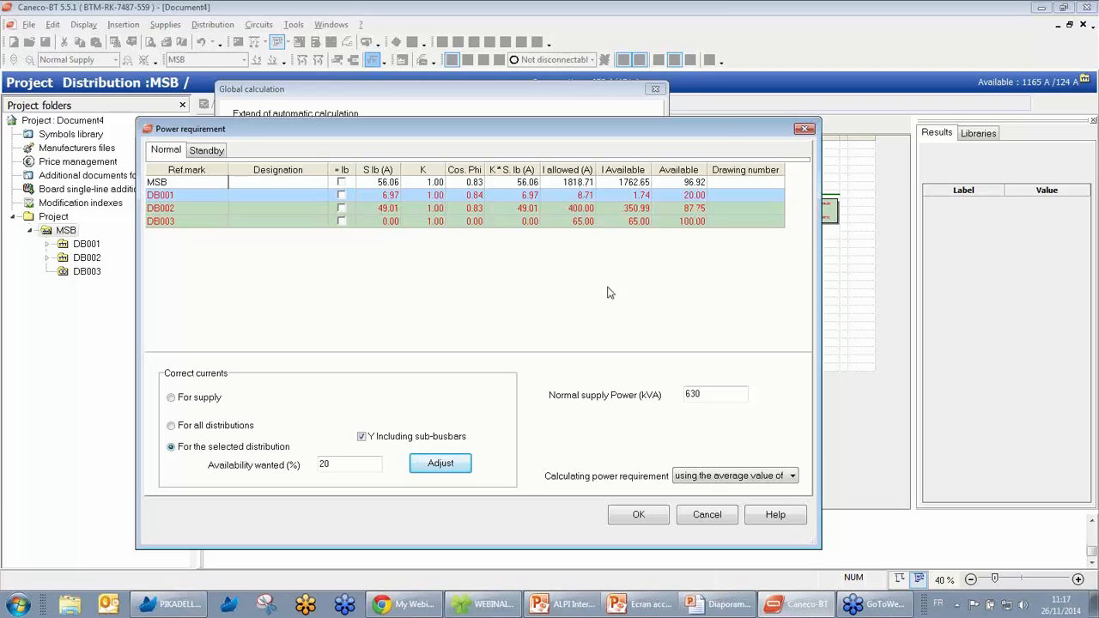
click(710, 515)
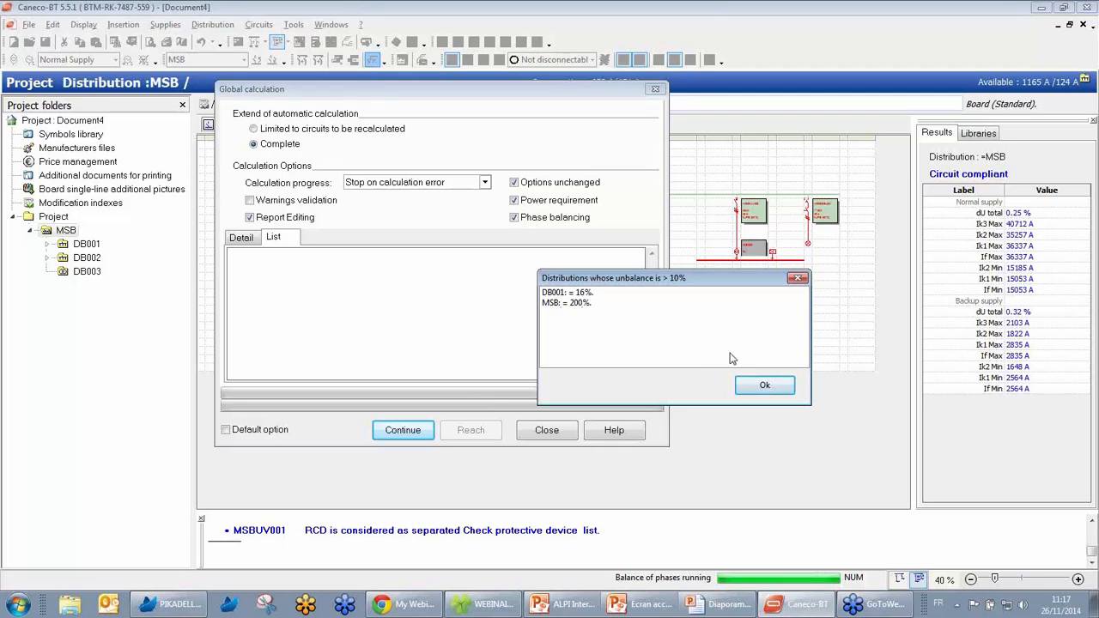
Complete the global calculation by accepting the phase unbalance report, and close the calculation window
click(765, 388)
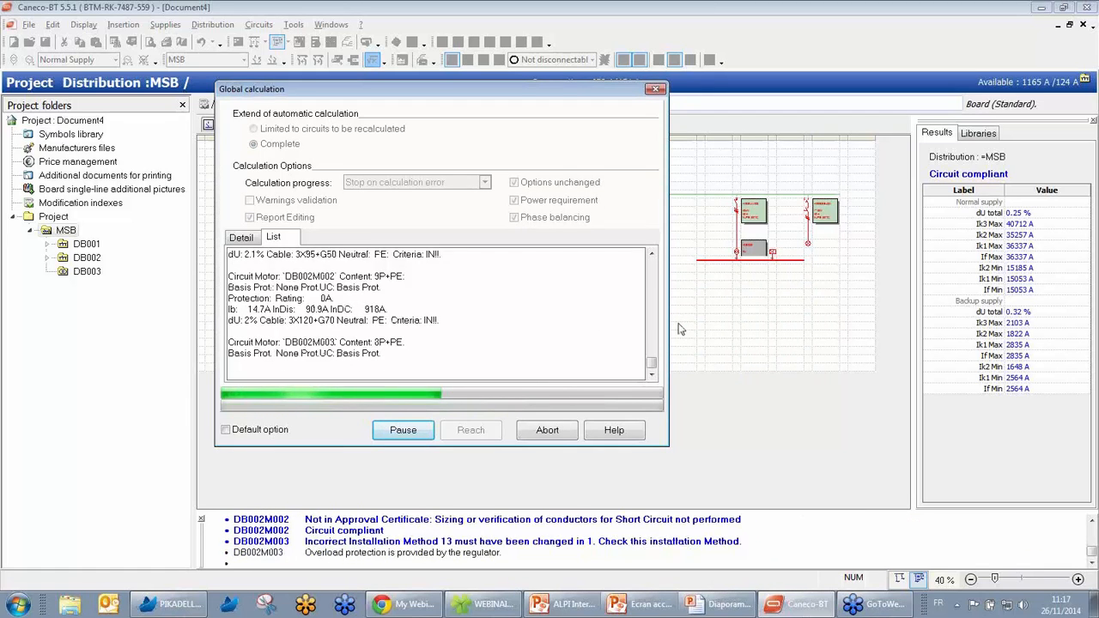
click(639, 304)
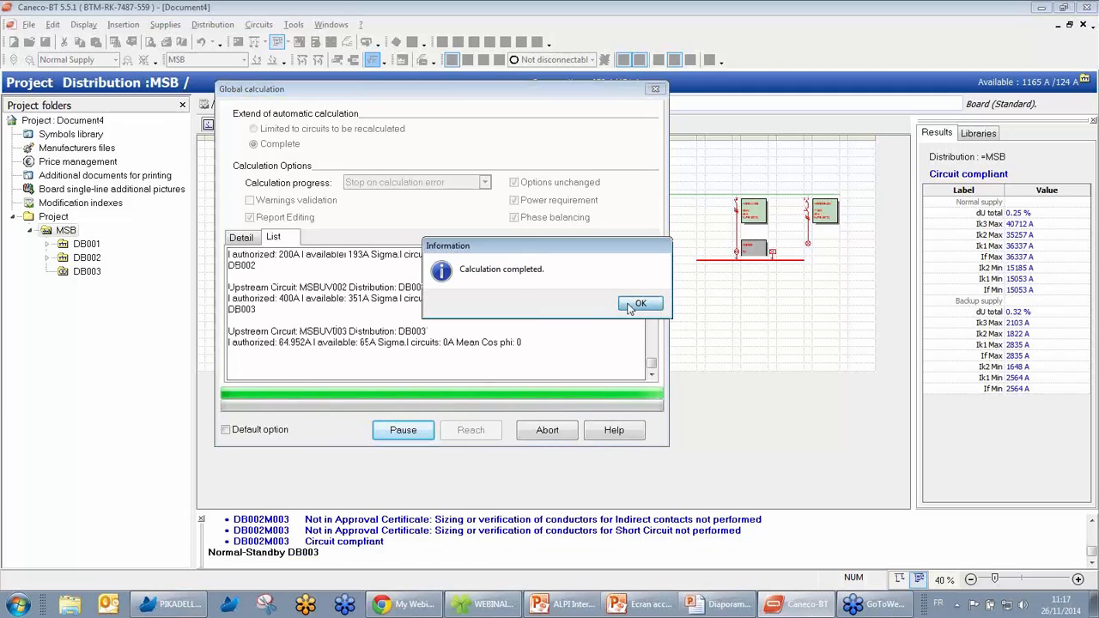
click(547, 430)
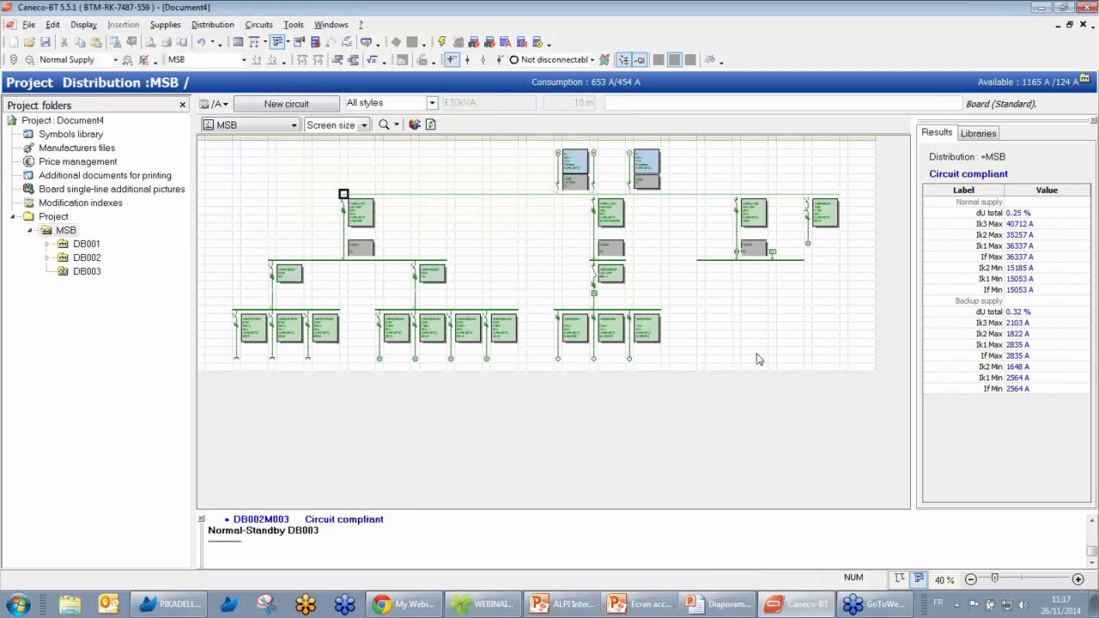
Examine the calculation results of circuit MSBUV002, including its maximum length, theoretical cross-section and currents
click(598, 244)
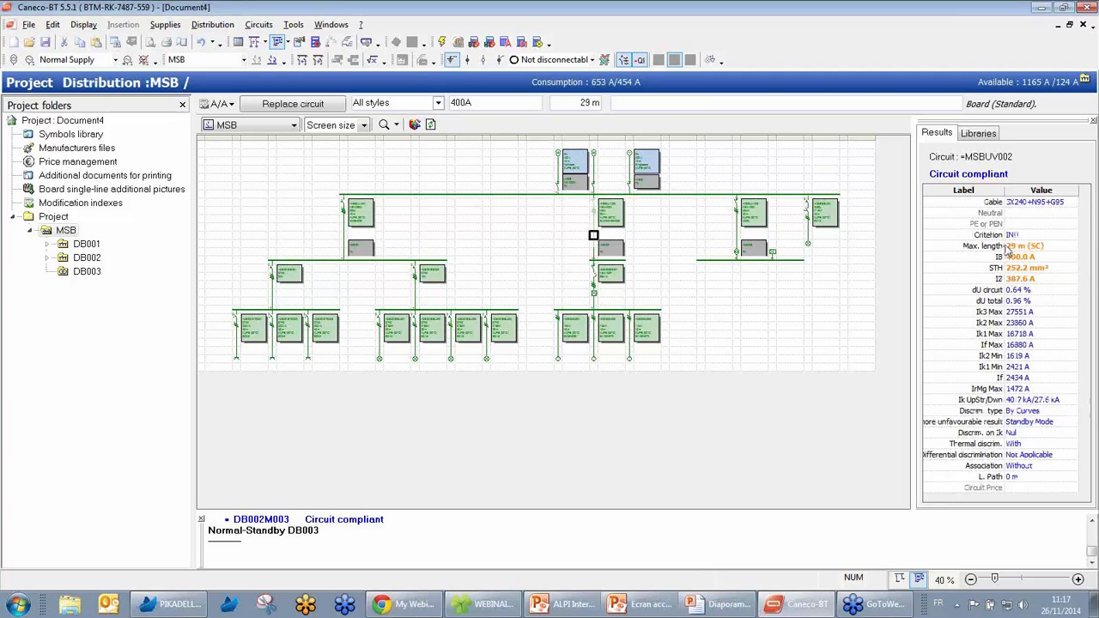
mouse_move(1012, 283)
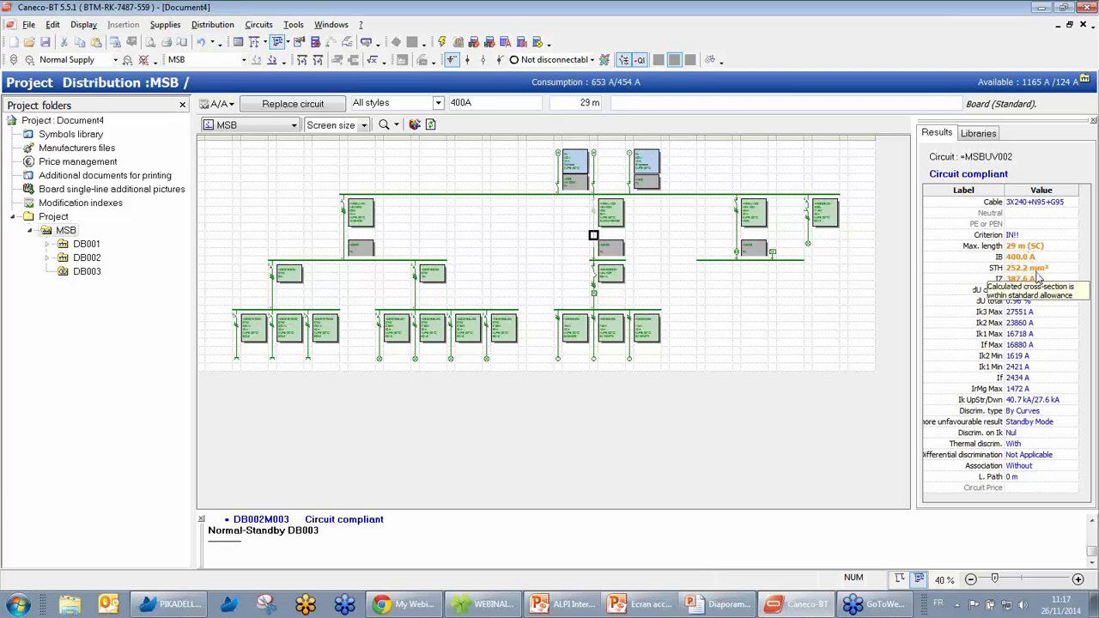
mouse_move(1018, 258)
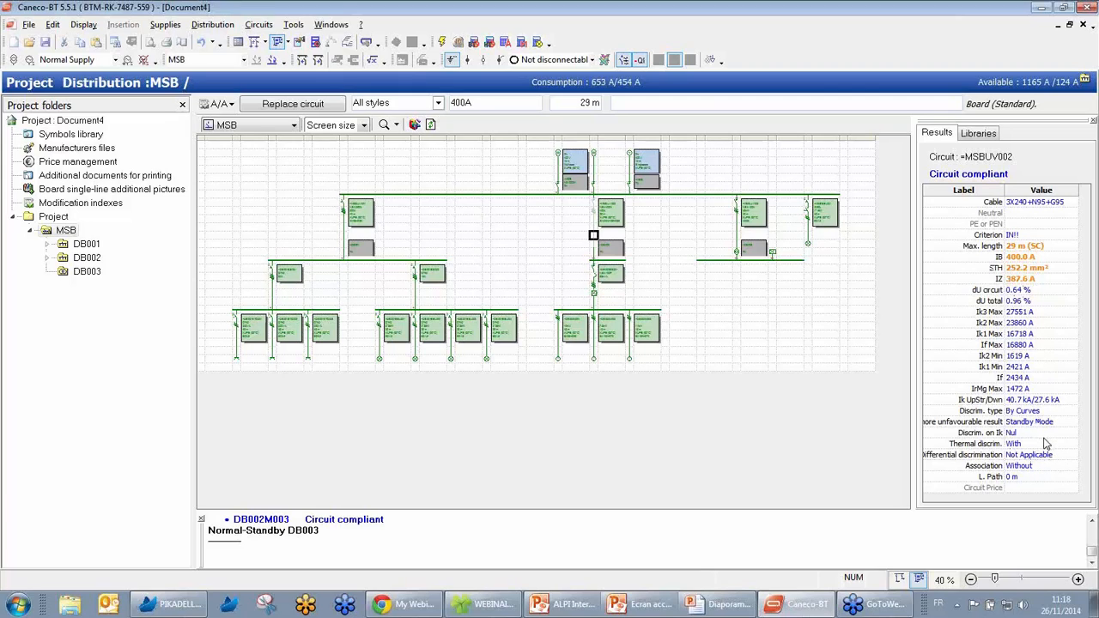
Set the power of the UPS downstream of circuit MSBUV003 to 60 kVA, and check the results of distribution DB003
click(737, 232)
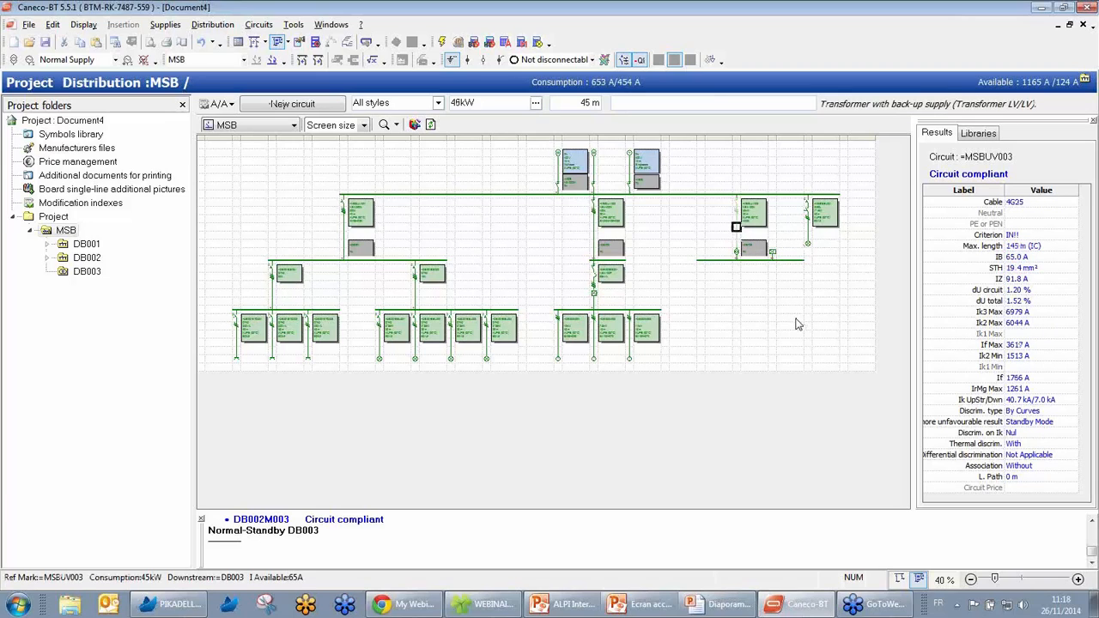
key(Return)
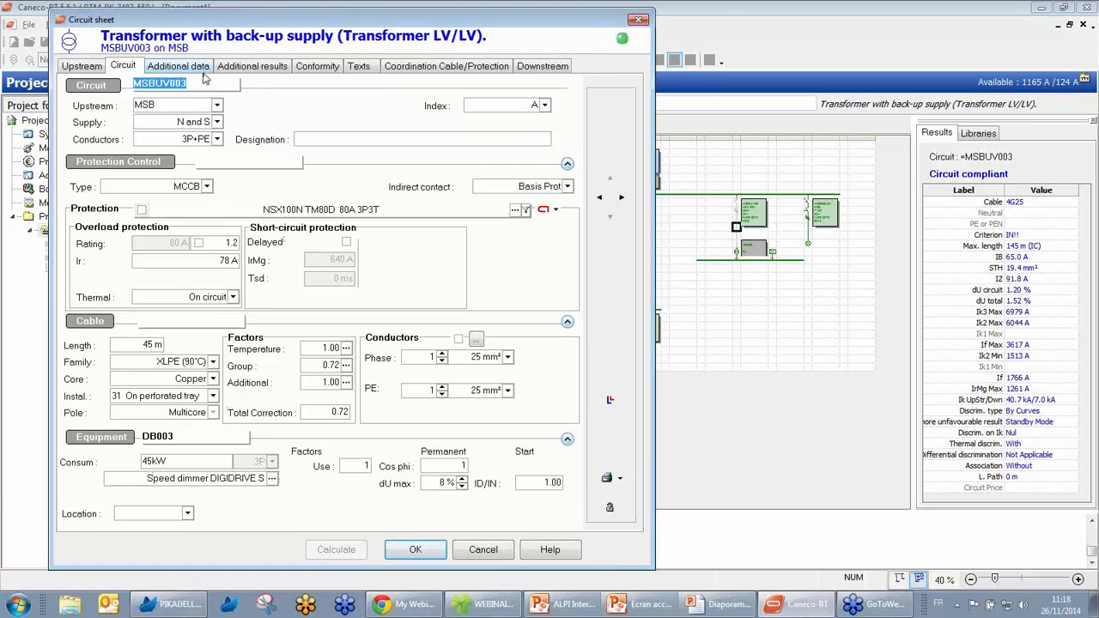
click(527, 69)
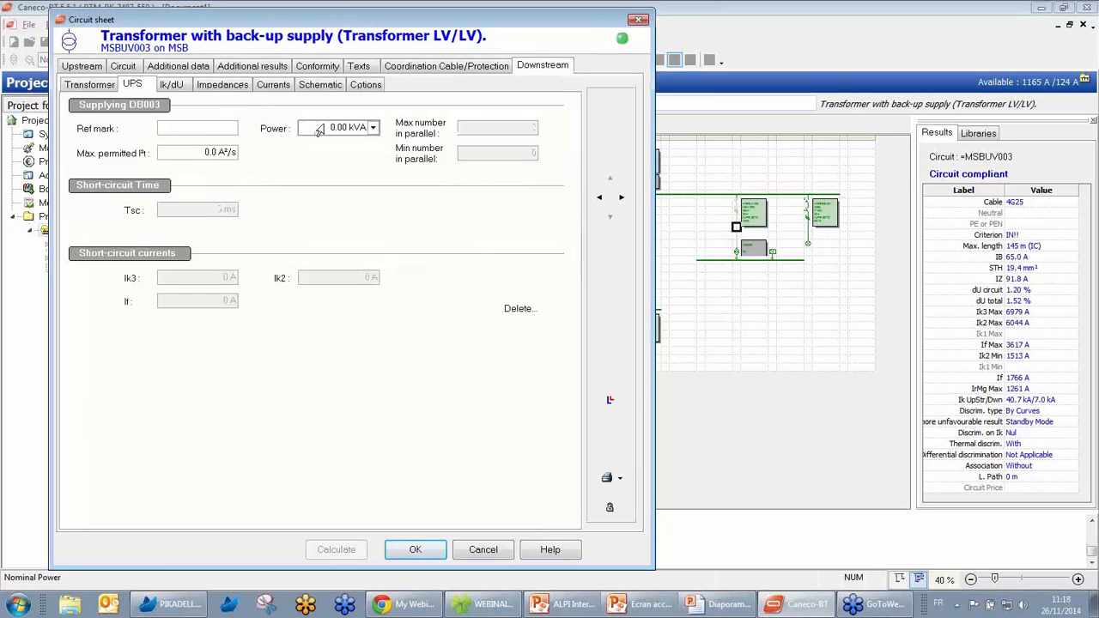
click(374, 128)
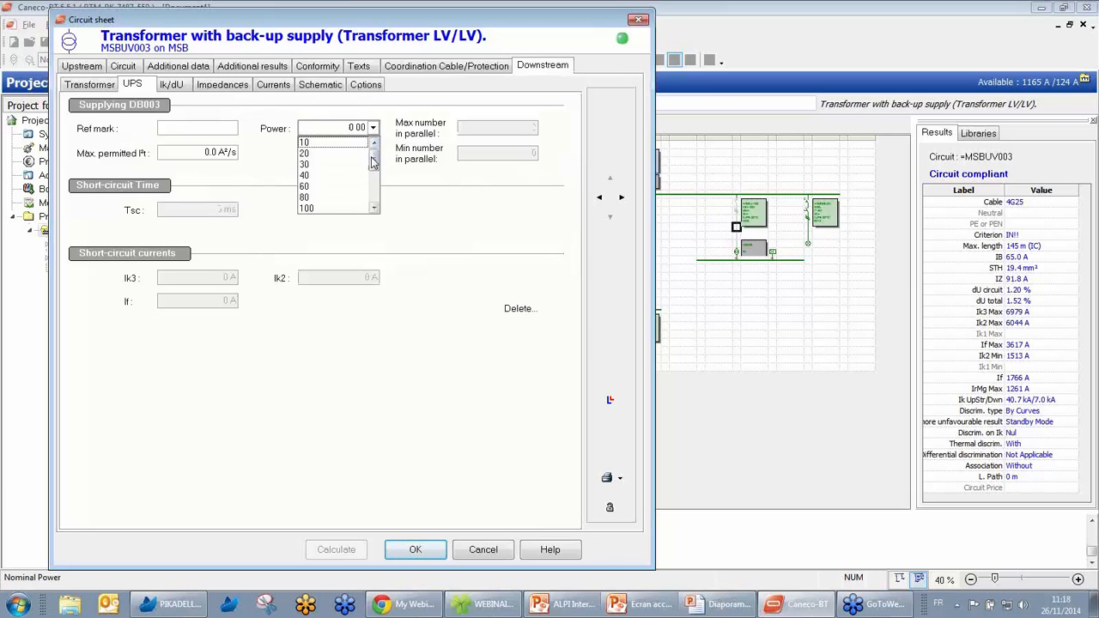
drag(373, 158, 375, 165)
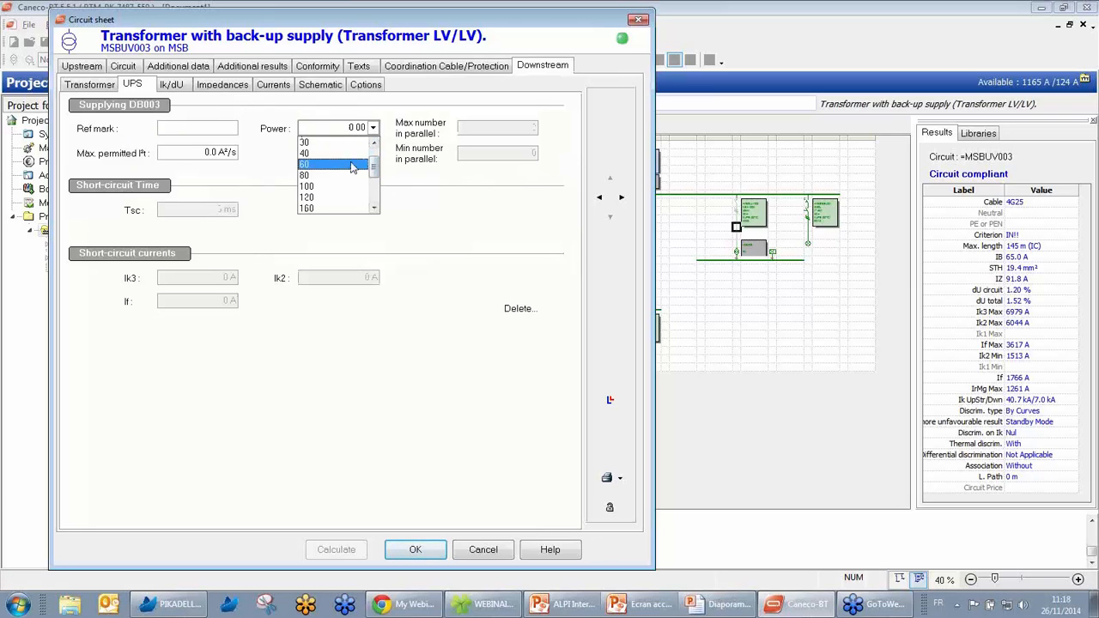
click(325, 165)
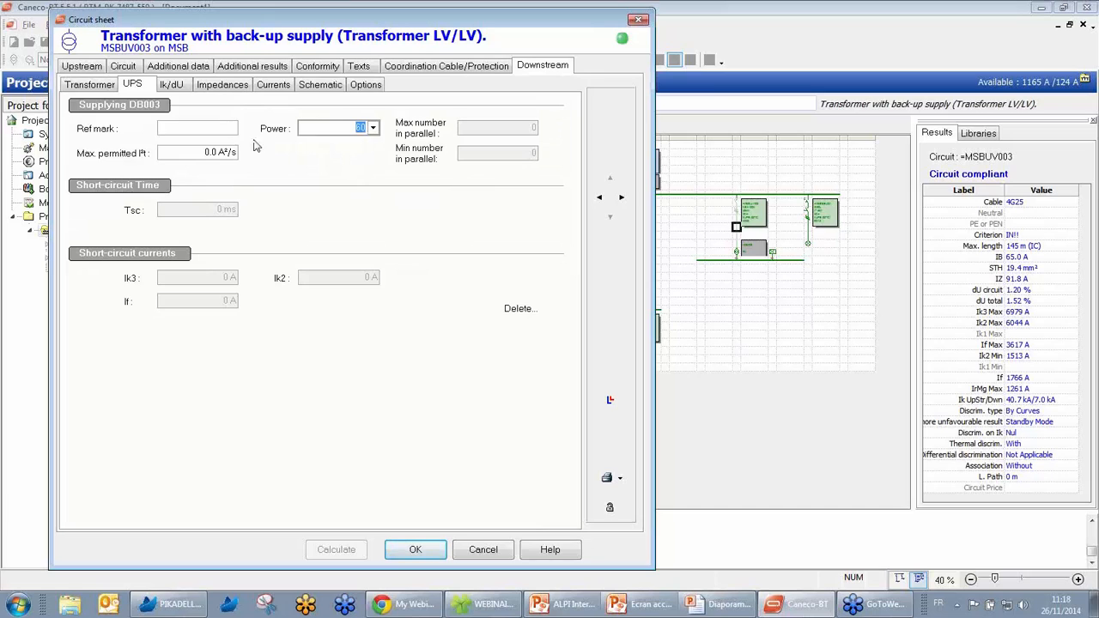
click(215, 128)
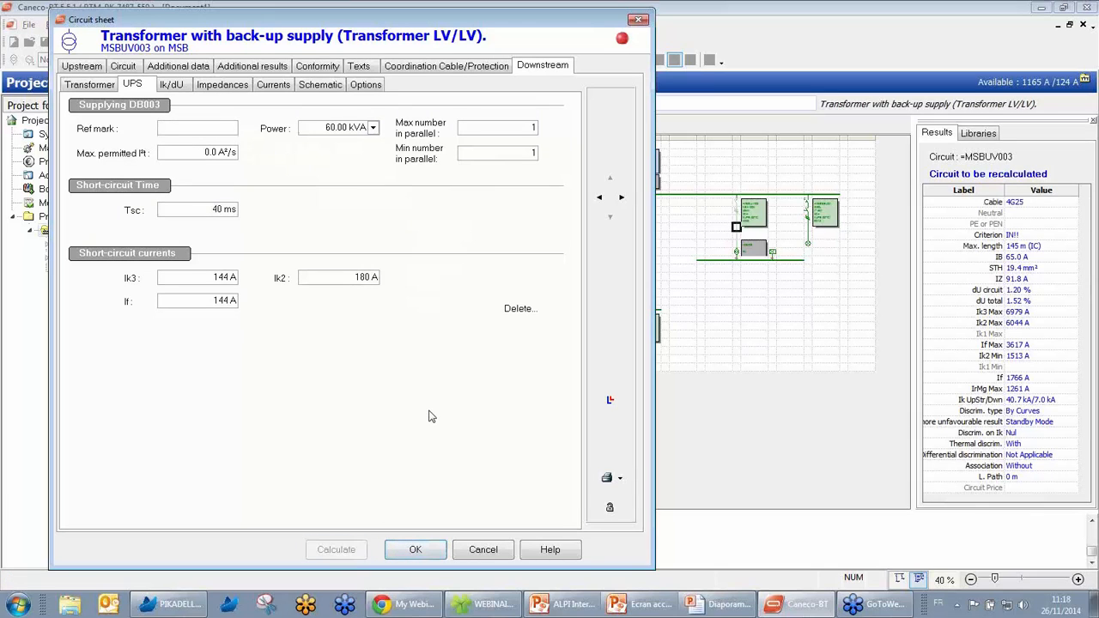
click(416, 551)
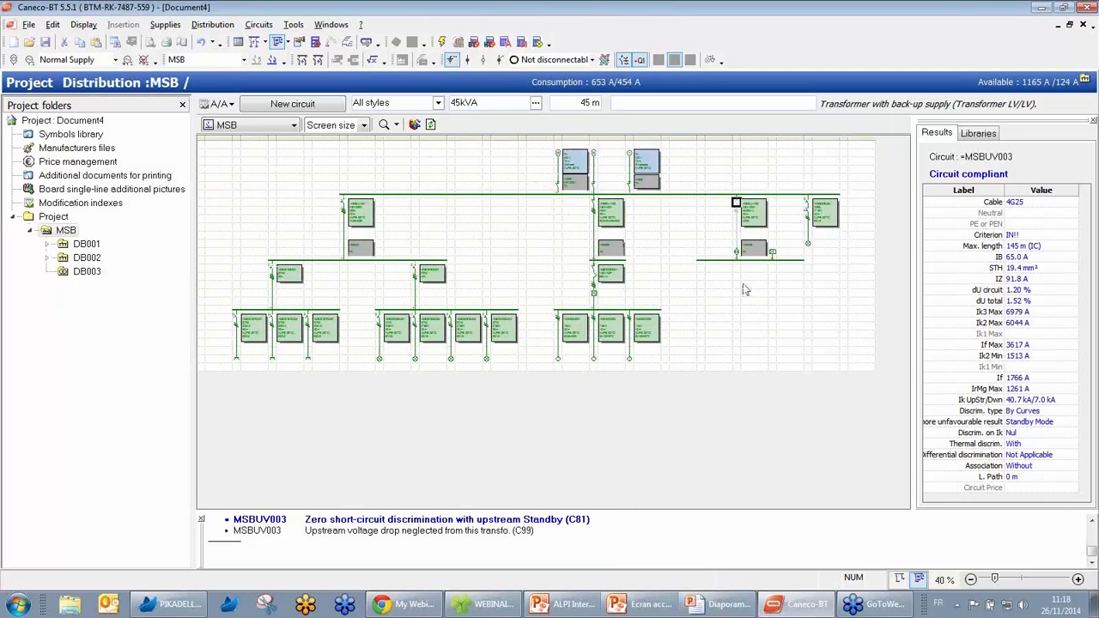
click(747, 257)
click(793, 281)
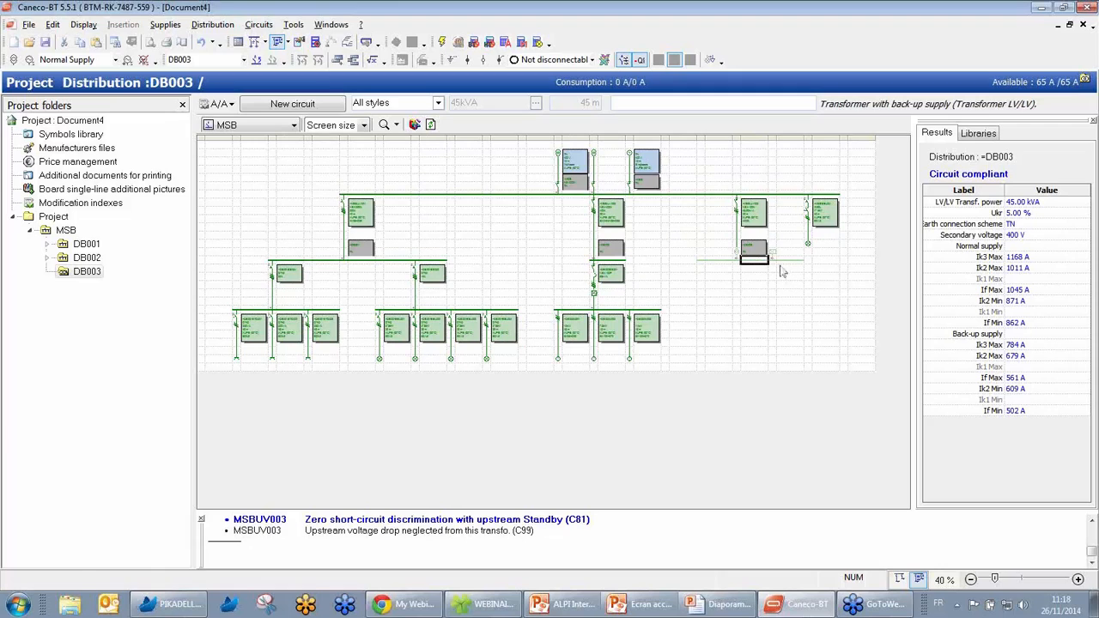
Add a standard Transformer LV/LV circuit at the end of the MSB busbar
click(829, 196)
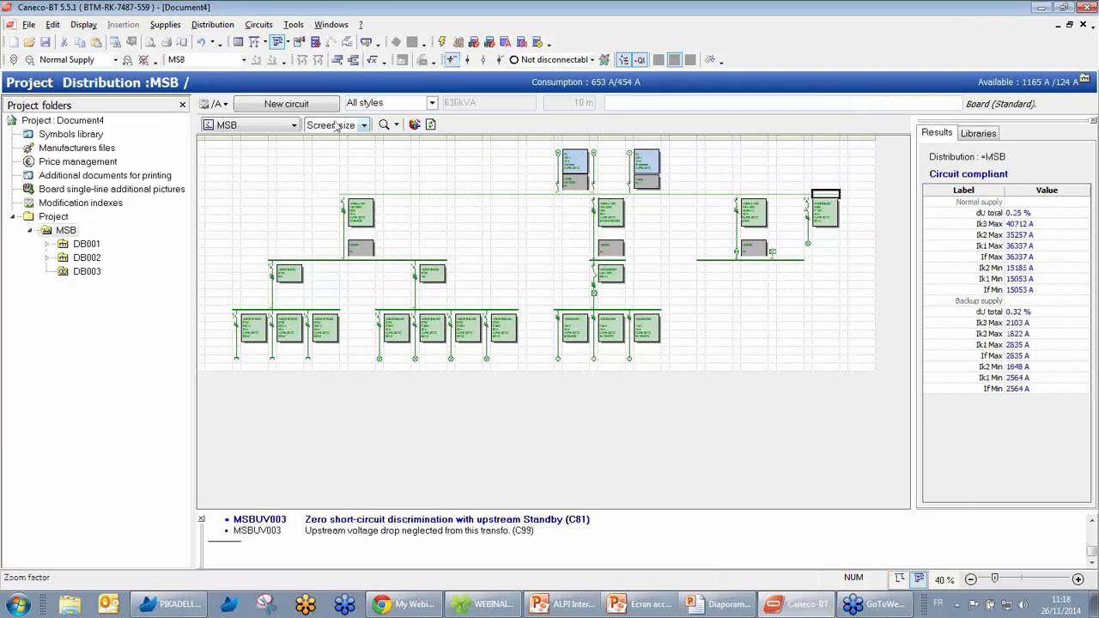
click(307, 105)
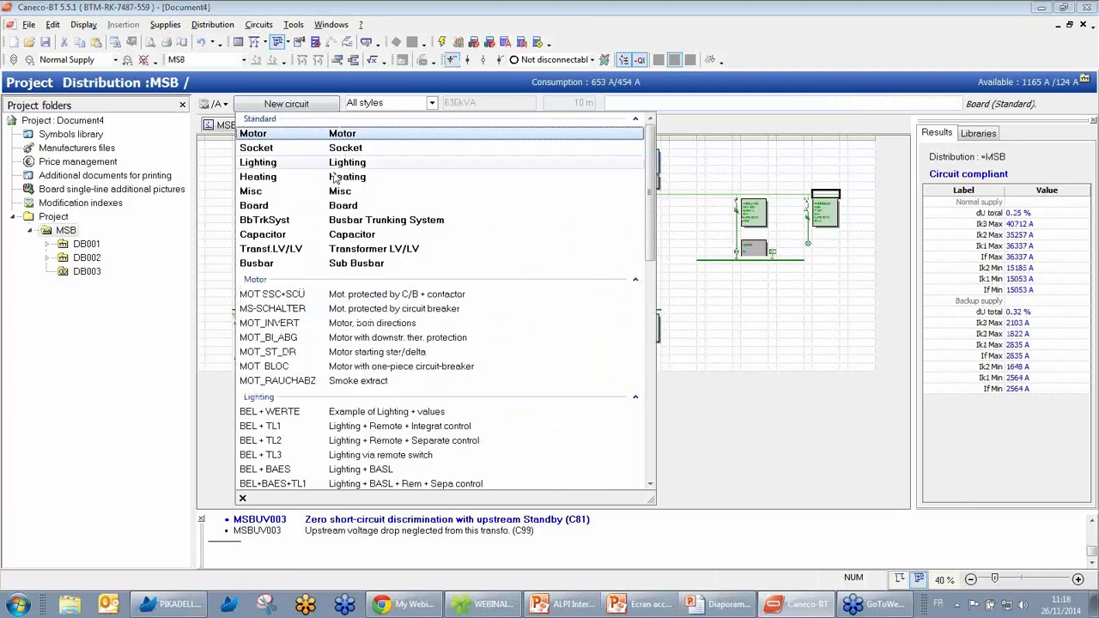
click(348, 248)
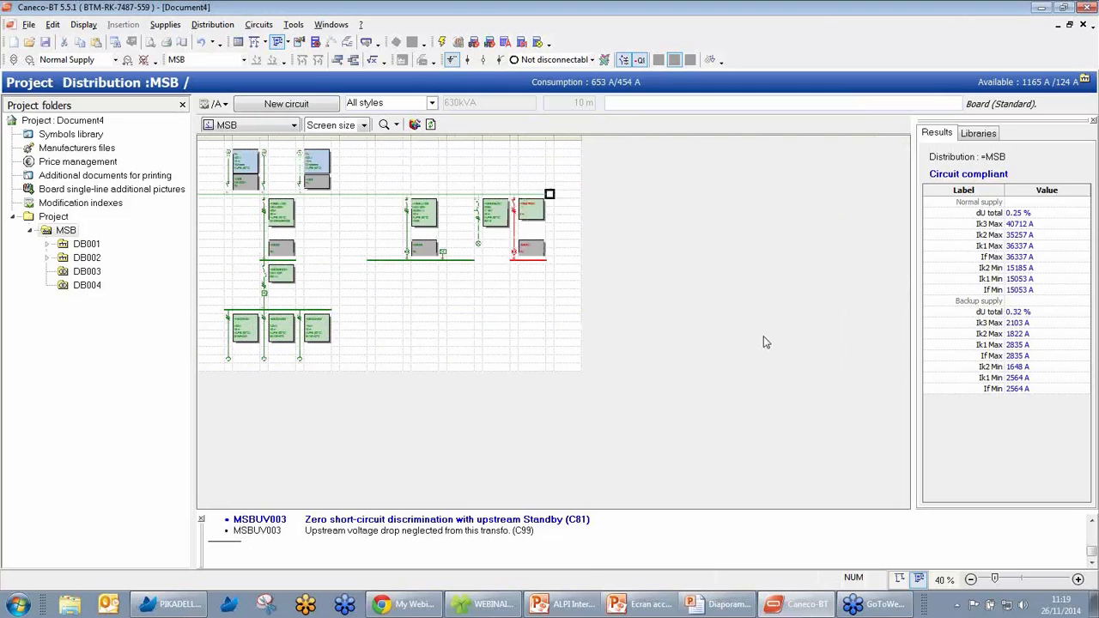
Set the phase-to-phase voltage of transformer DB004 to 220 V and apply it
click(516, 256)
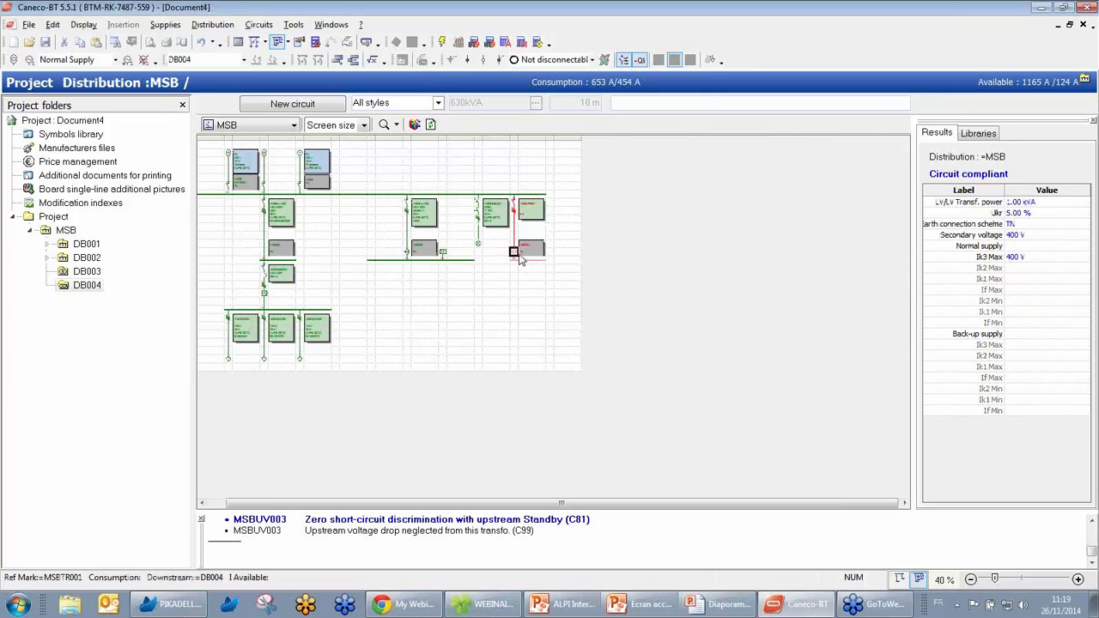
double_click(515, 256)
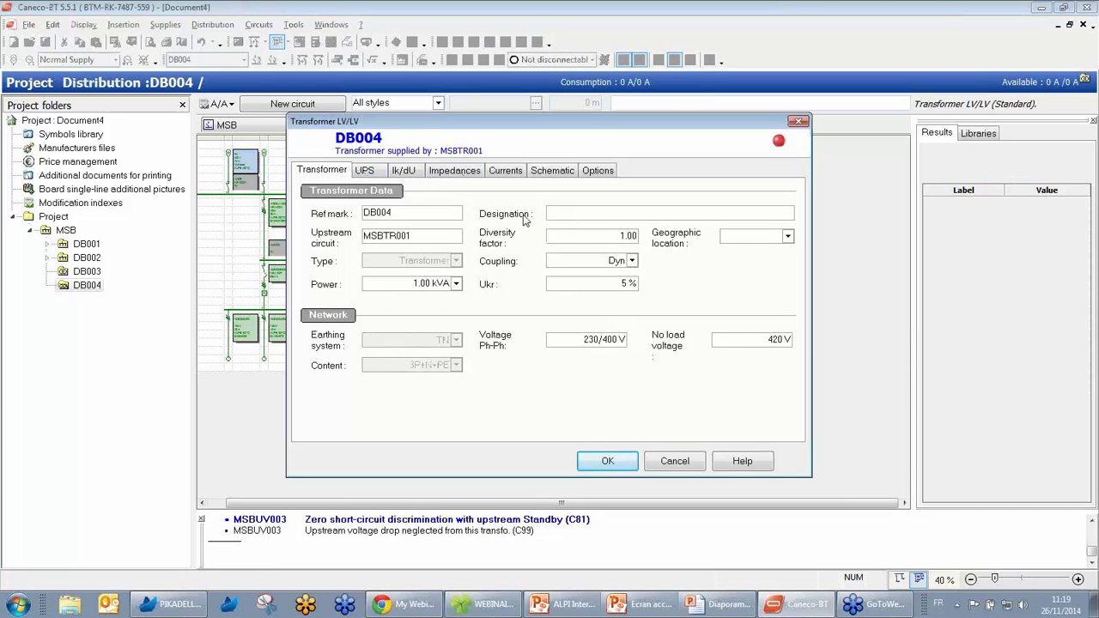
click(581, 339)
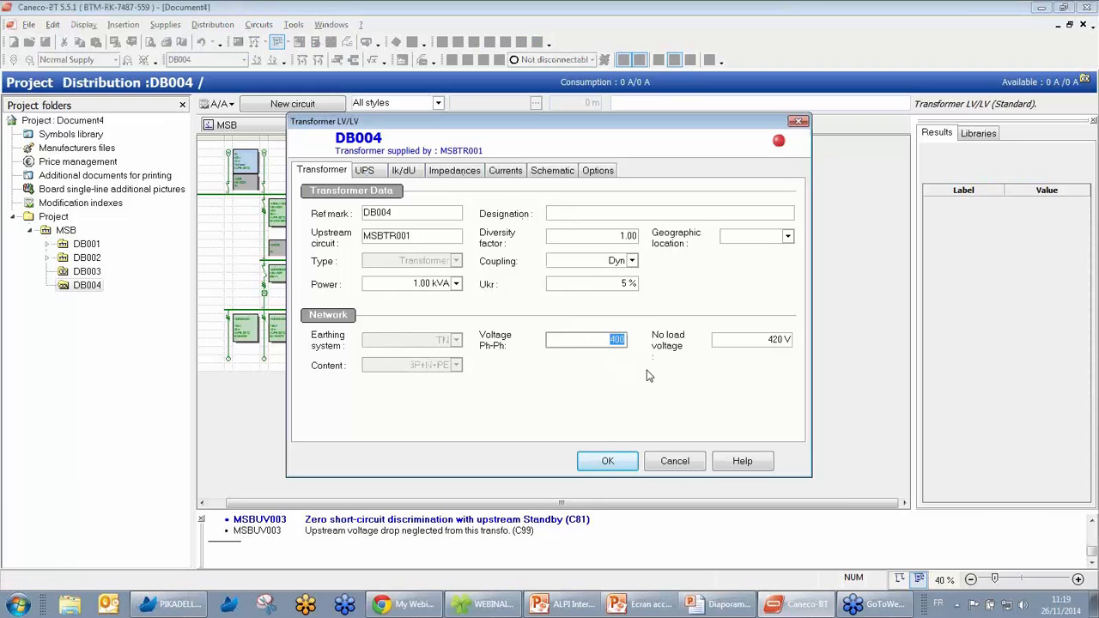
text(23)
click(743, 343)
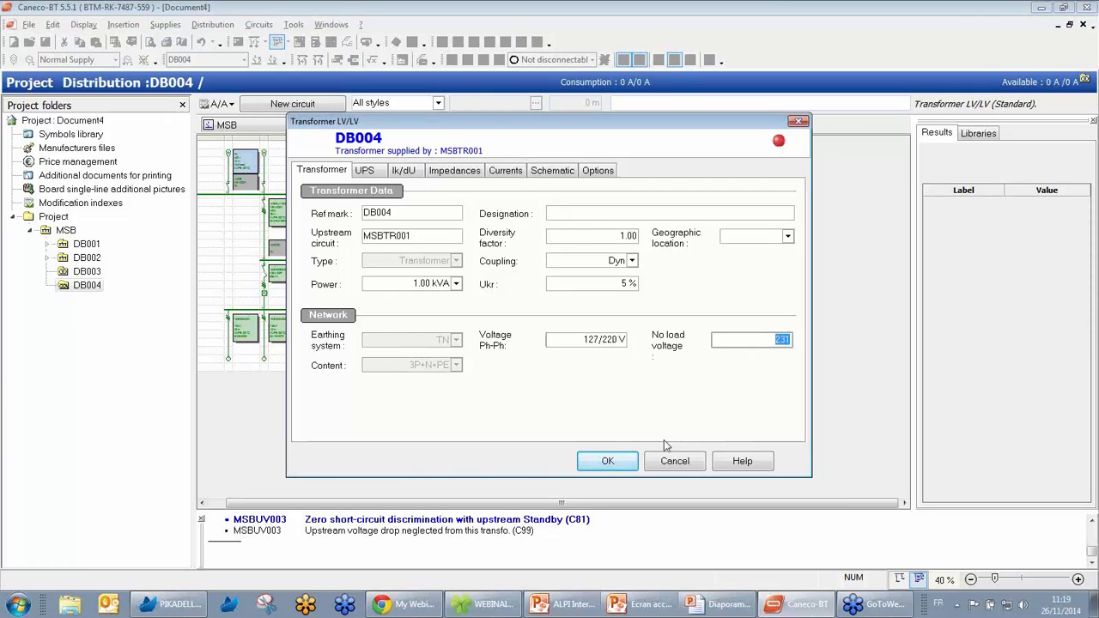
click(607, 461)
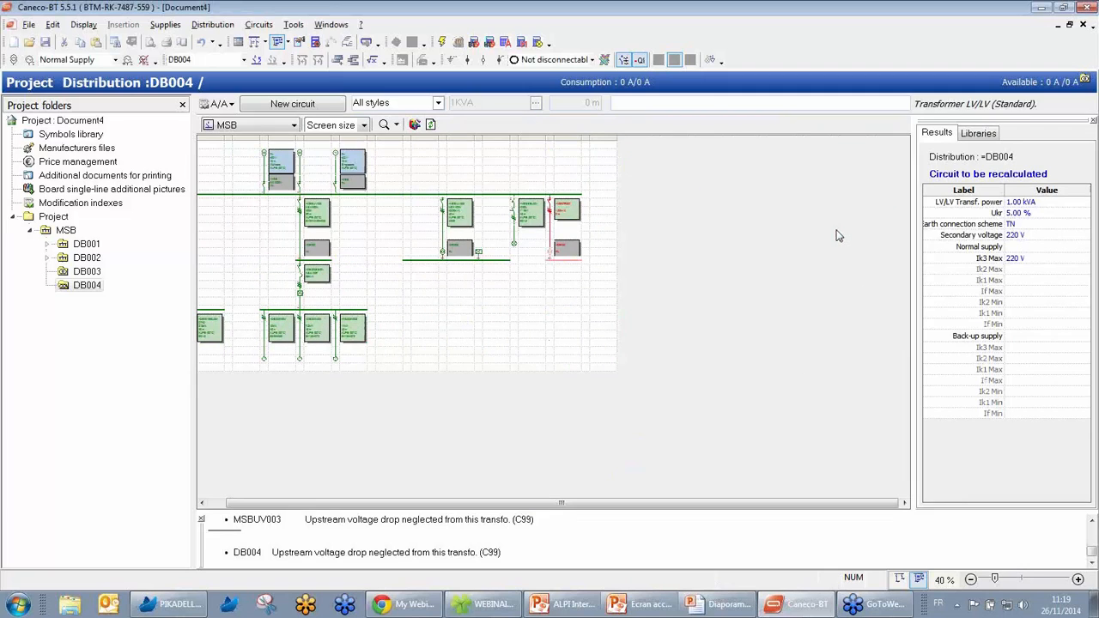
Set the cable length of transformer circuit MSBTR001 to 15 m and choose the 31.5 kVA LV/LV transformer as its equipment
click(554, 232)
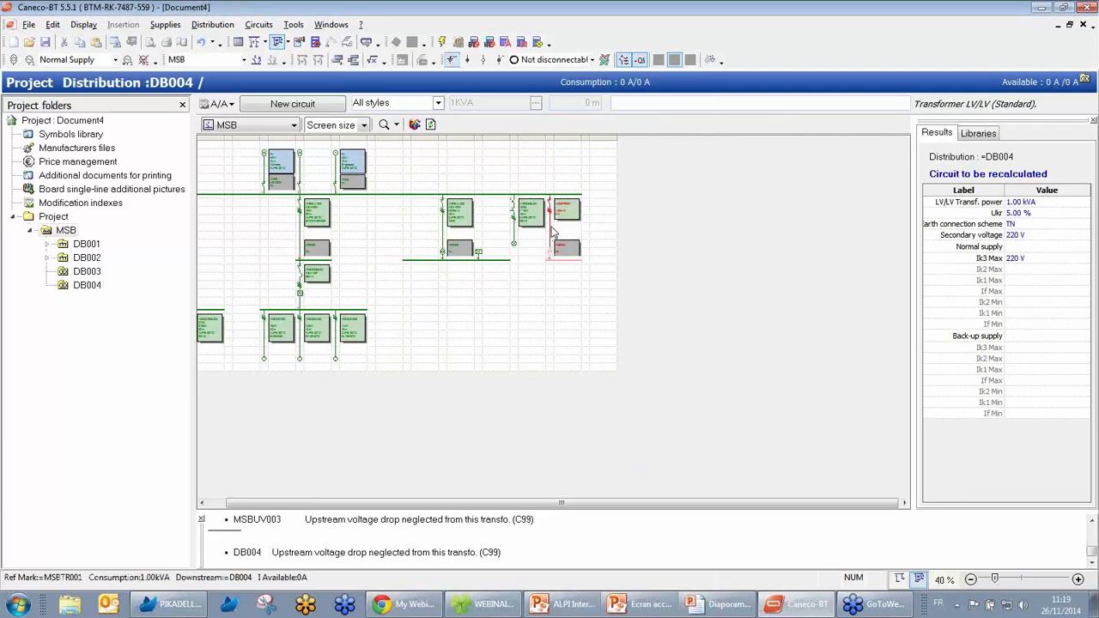
click(552, 229)
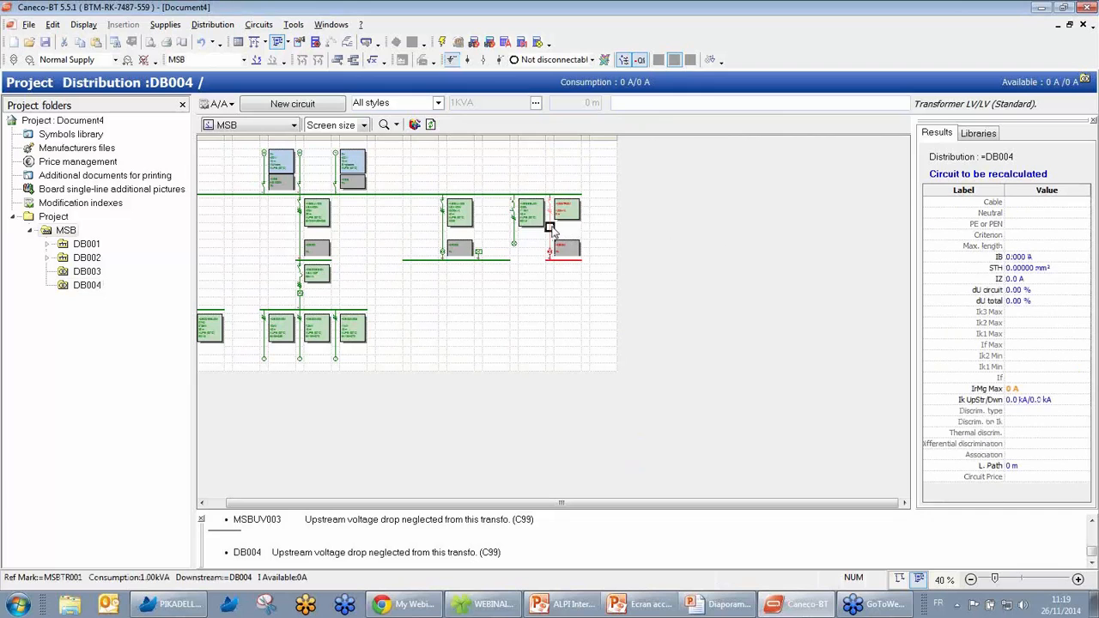
double_click(555, 233)
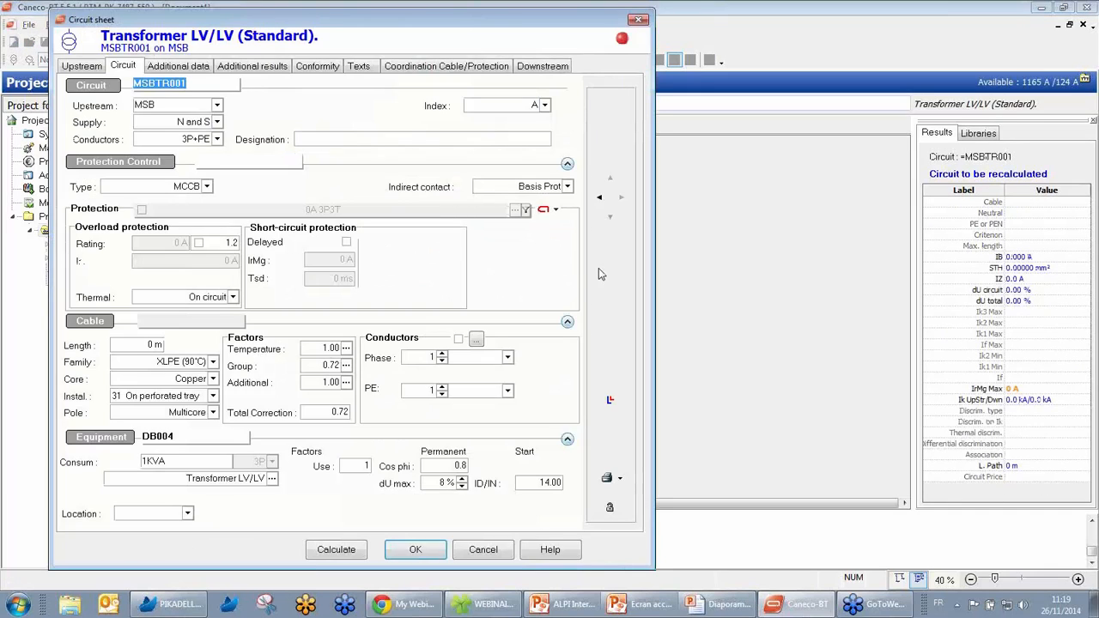
click(137, 344)
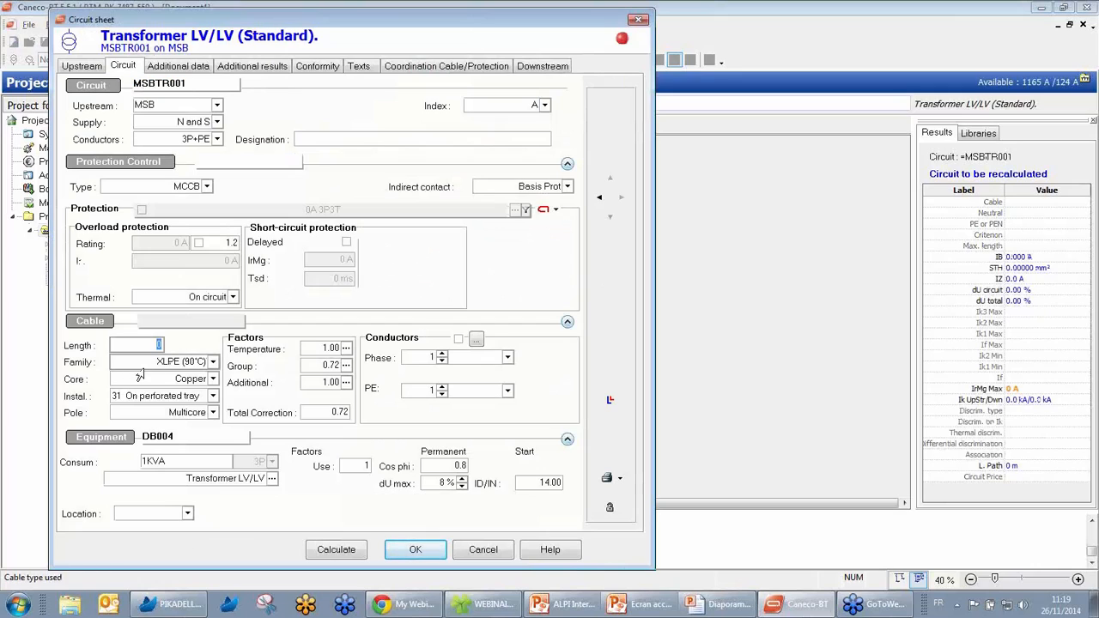
text(15)
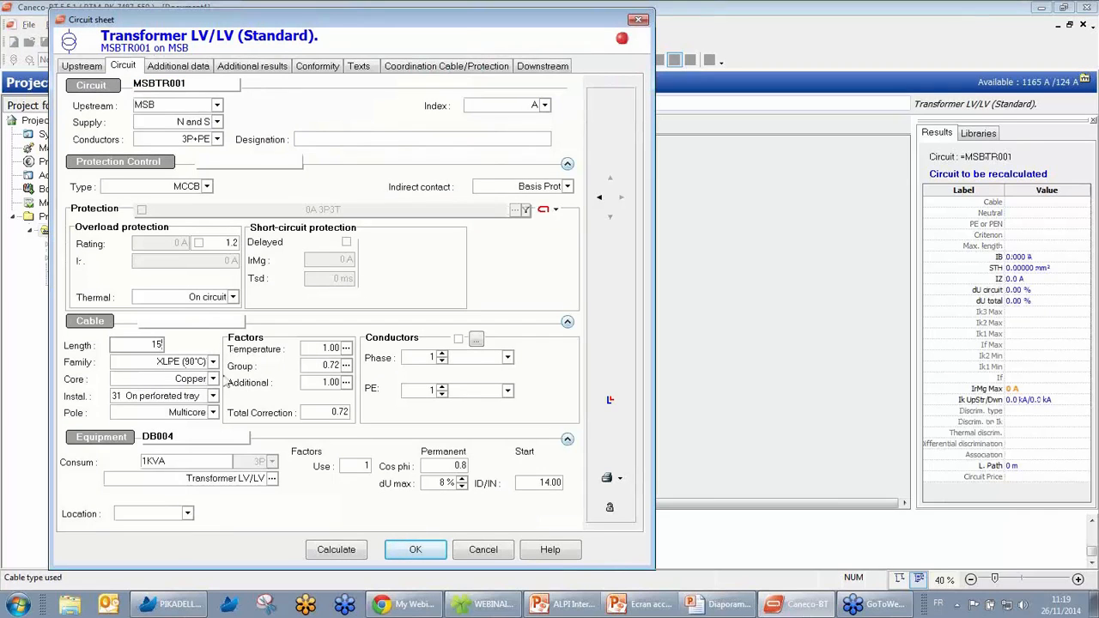
click(271, 479)
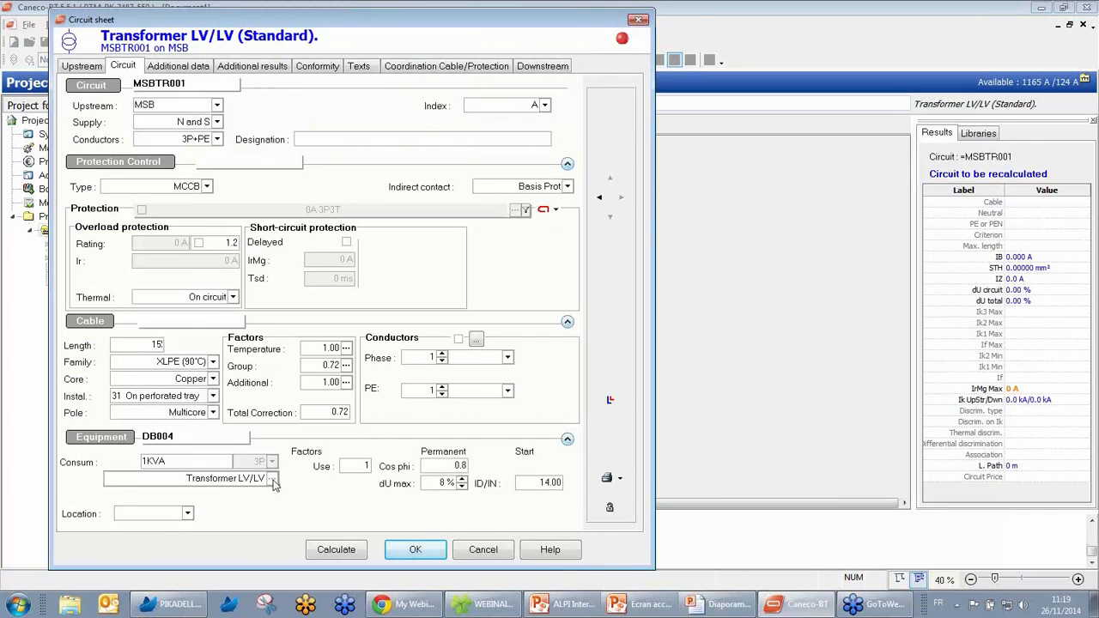
click(289, 533)
drag(289, 533, 289, 564)
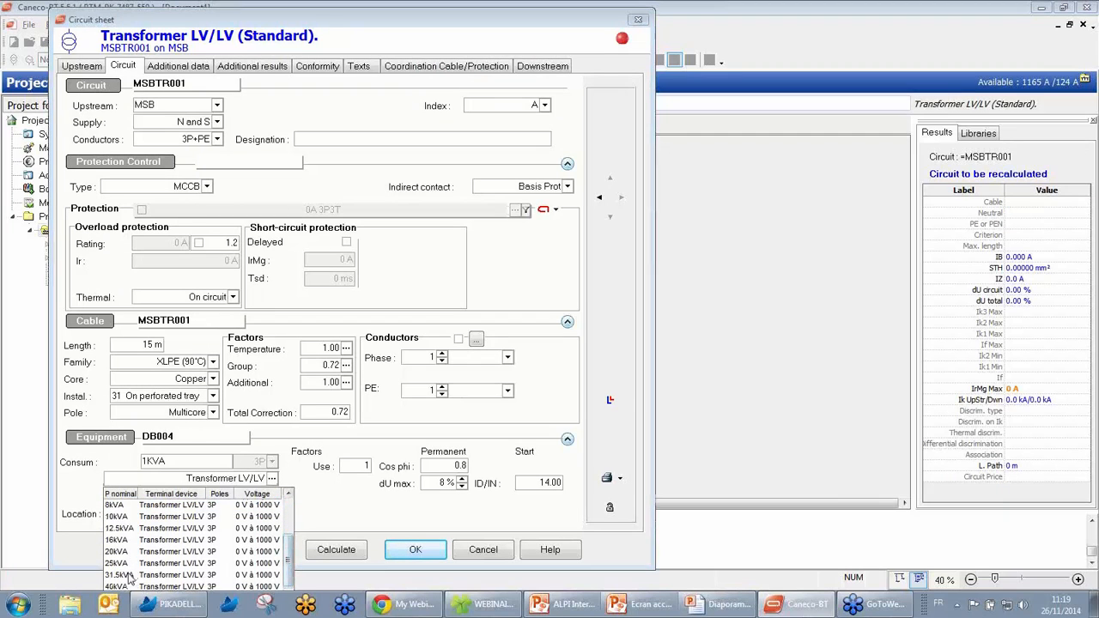
click(228, 575)
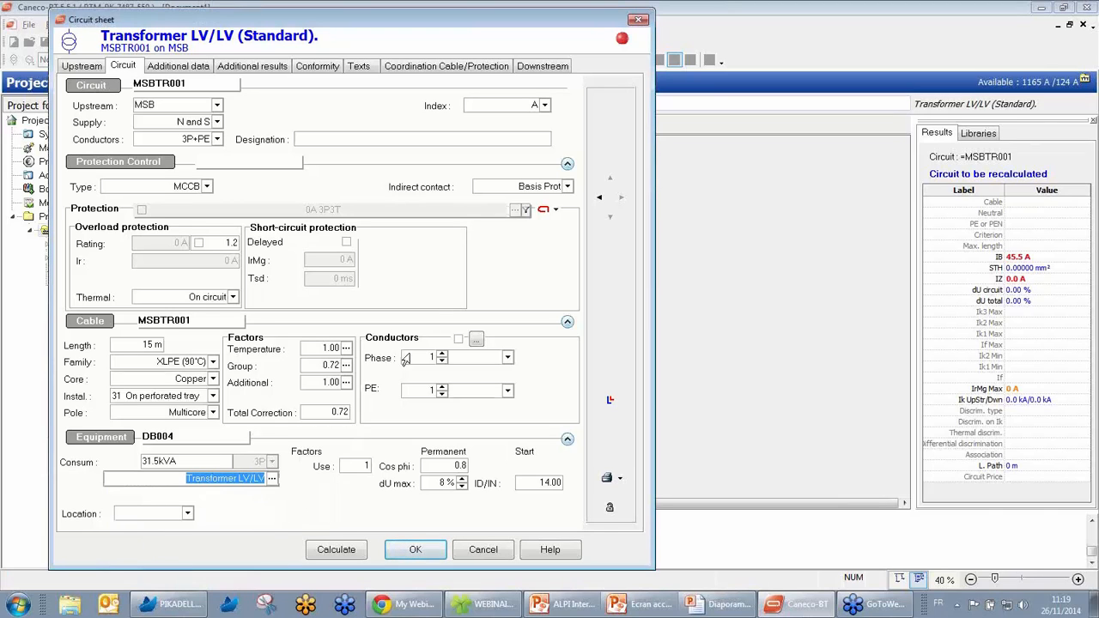
Set the network downstream of transformer DB004 to the IT with N earthing system with 3P+N content, and calculate the circuit
click(542, 67)
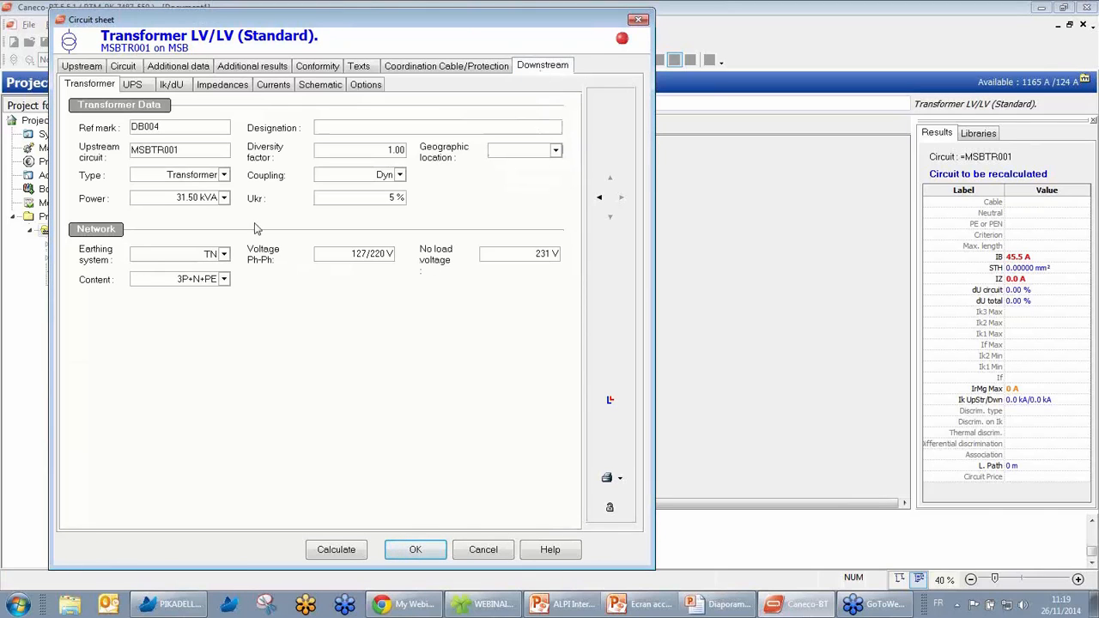
click(224, 255)
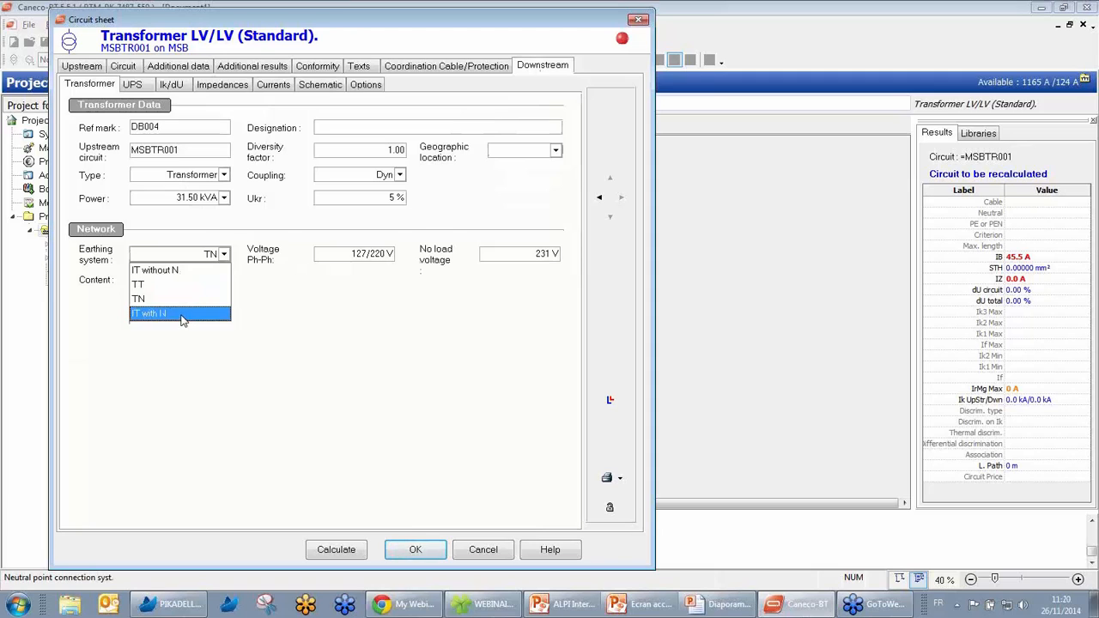
click(182, 314)
click(224, 280)
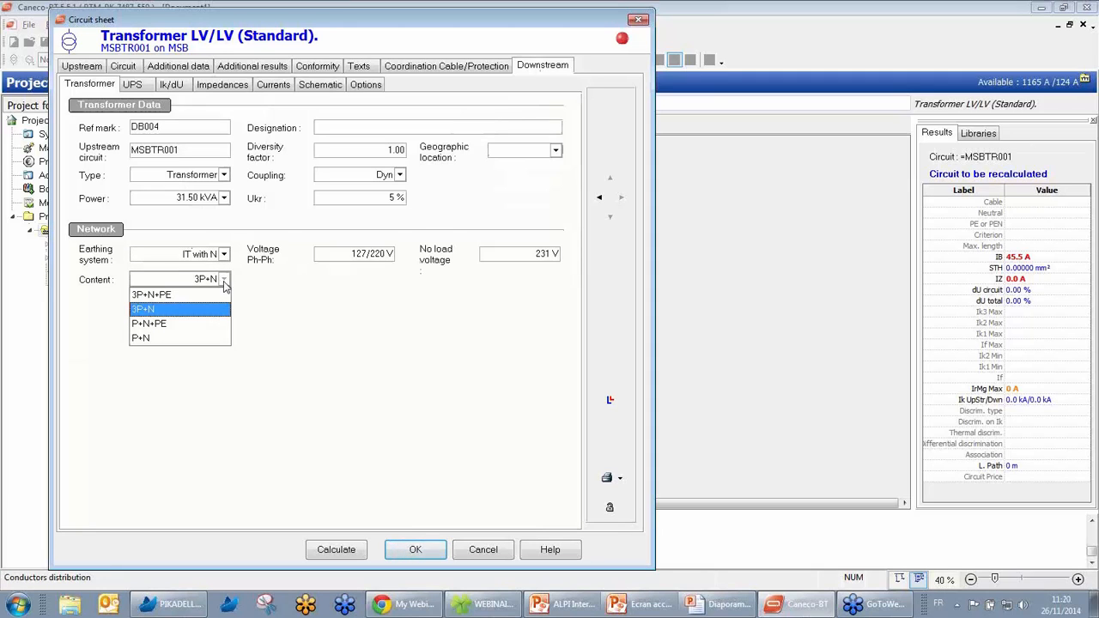
click(225, 286)
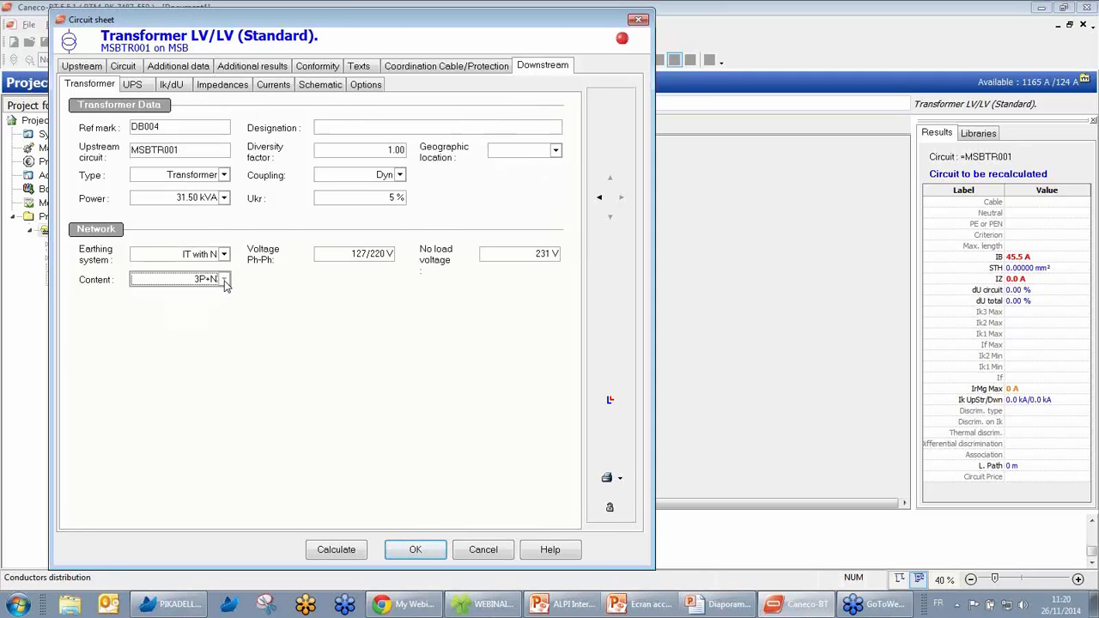
click(320, 254)
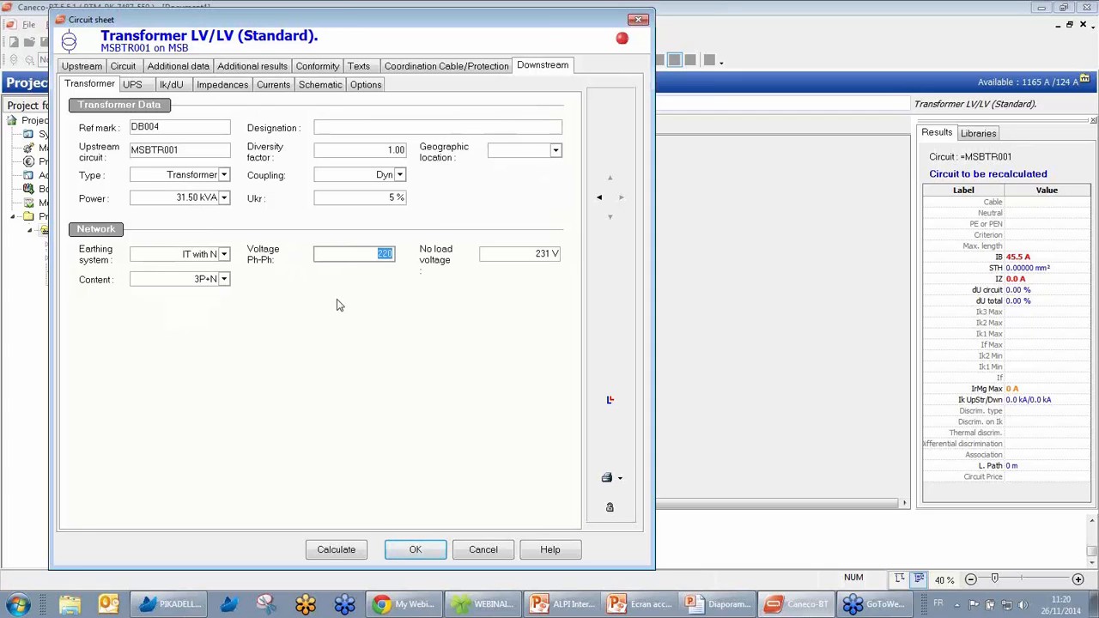
click(344, 550)
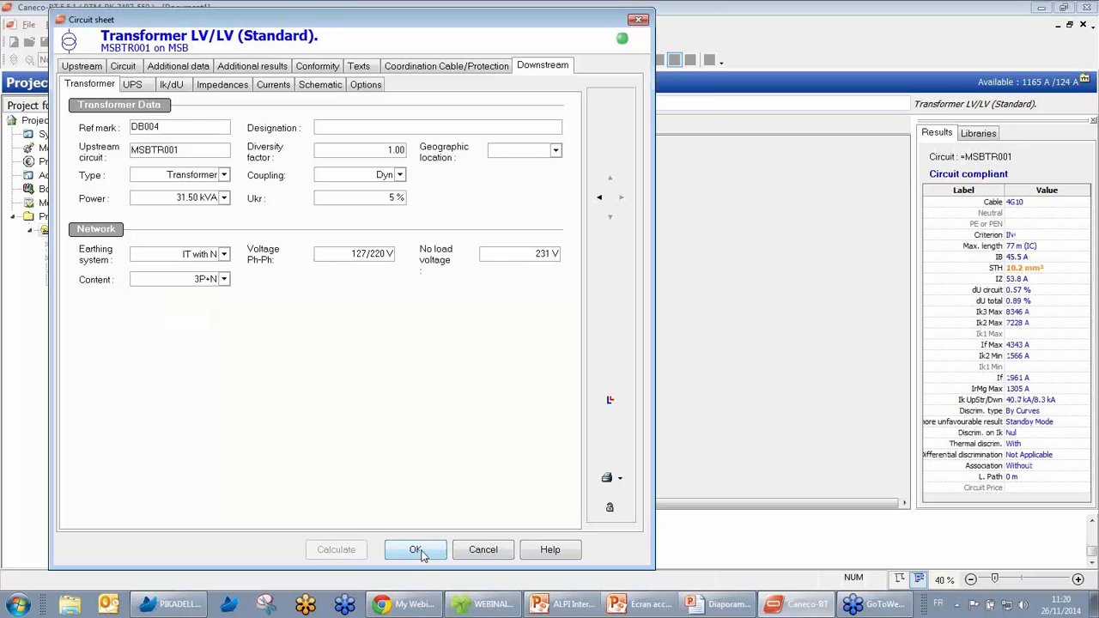
Check the upstream data, protection and discrimination curves of circuit MSBTR001, and validate its circuit sheet
click(91, 70)
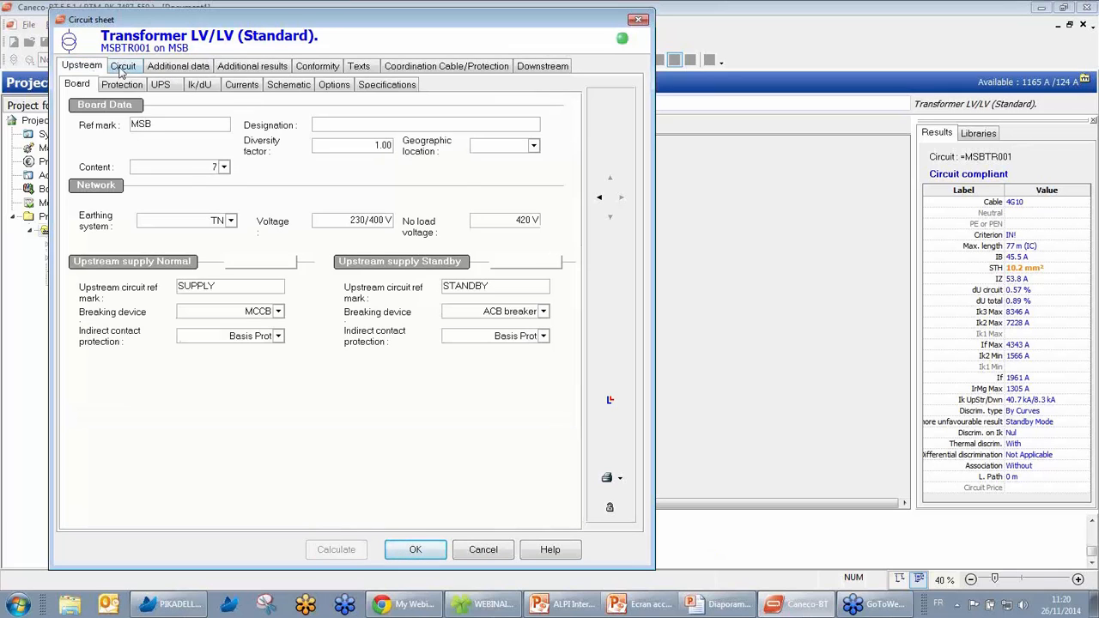
click(123, 69)
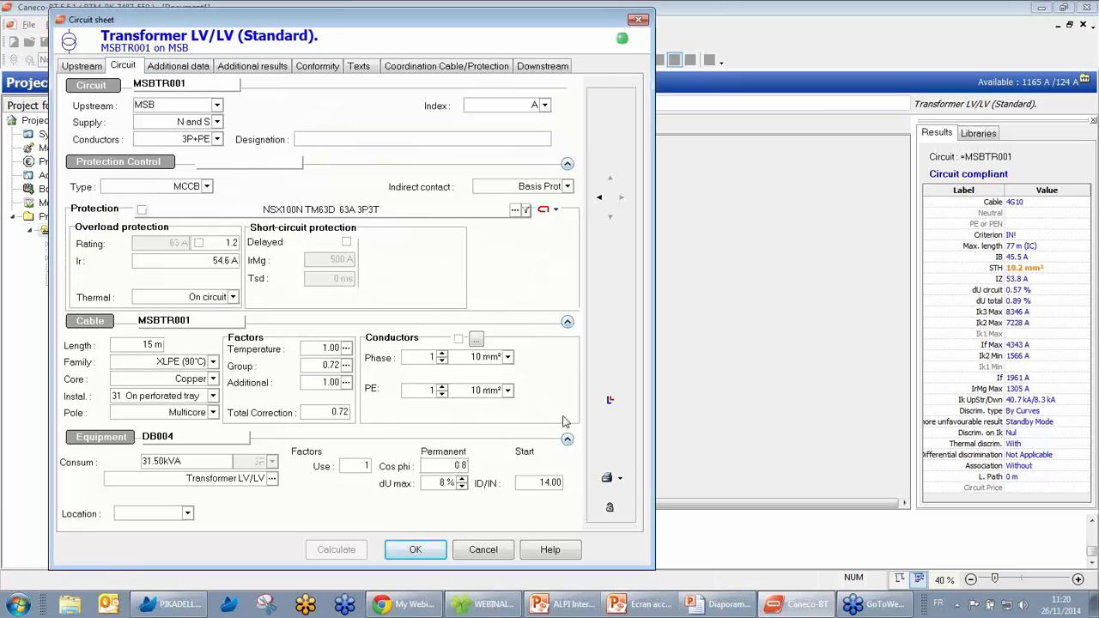
click(610, 400)
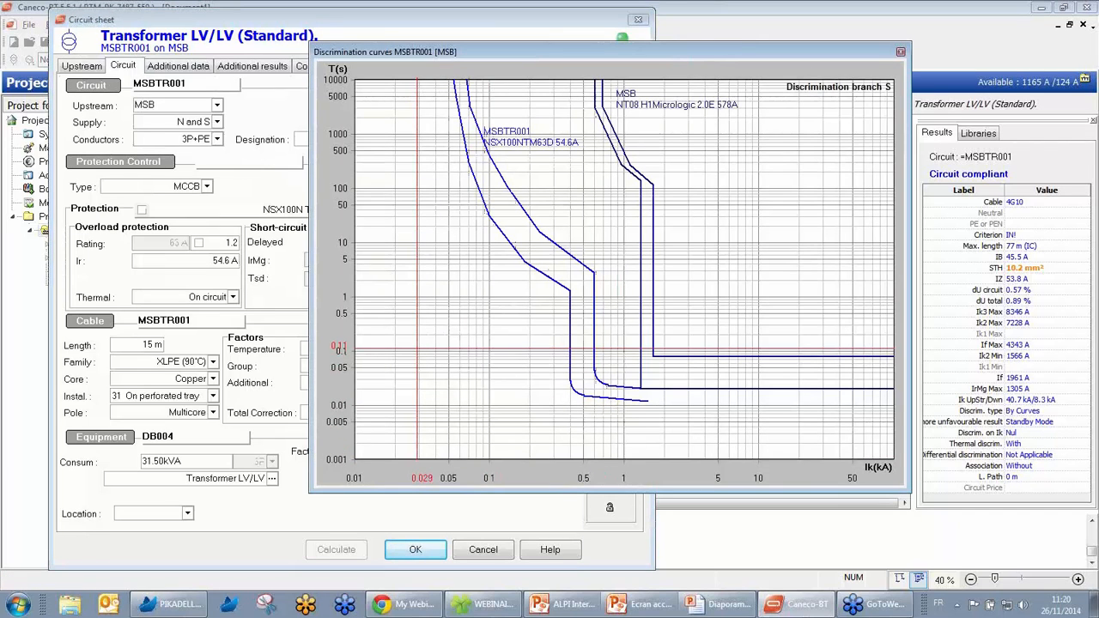
click(900, 53)
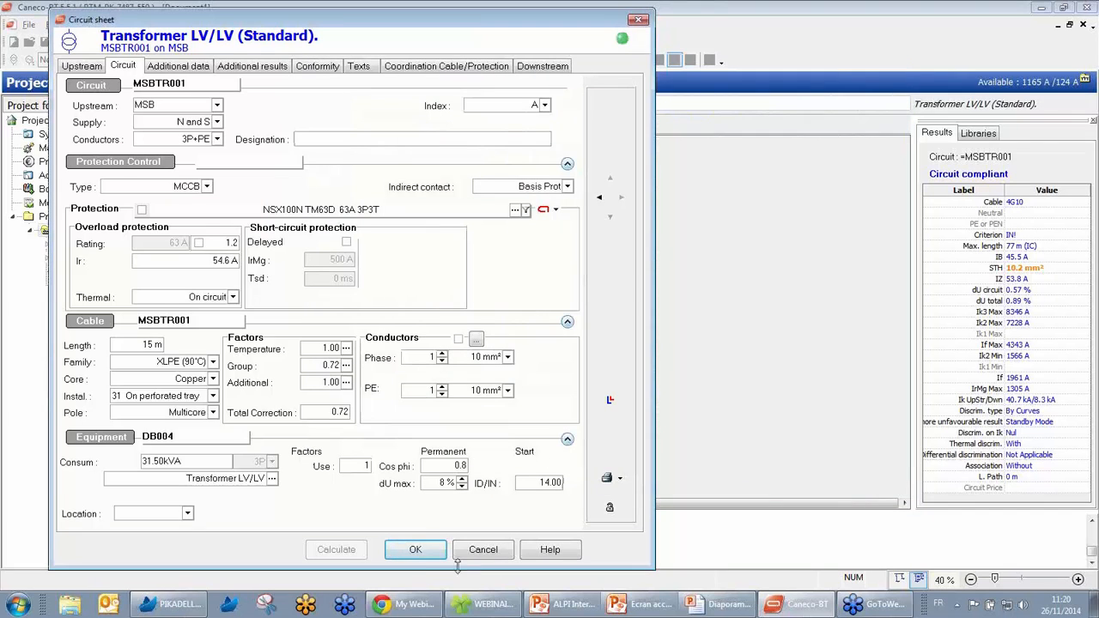
click(413, 550)
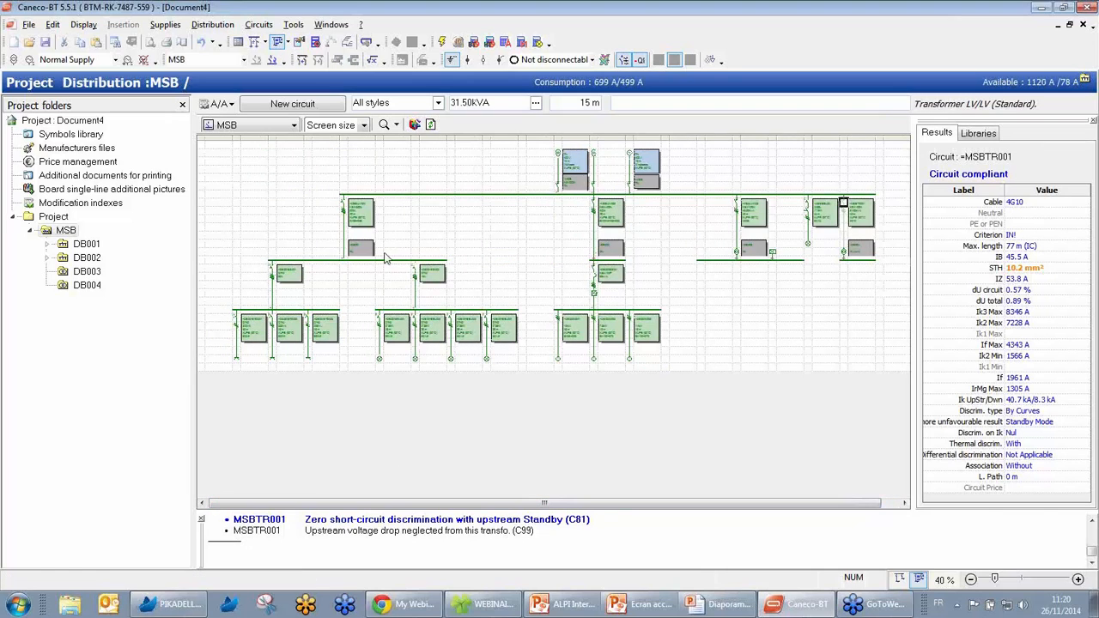
Switch to the board single-line diagram and display distribution DB001
click(254, 42)
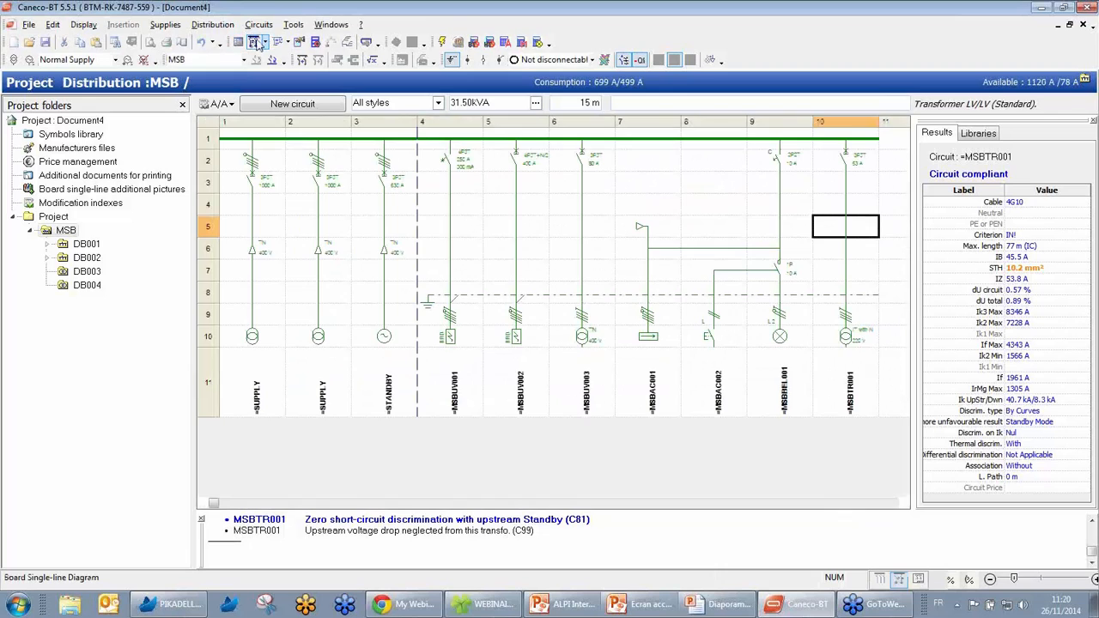
click(89, 245)
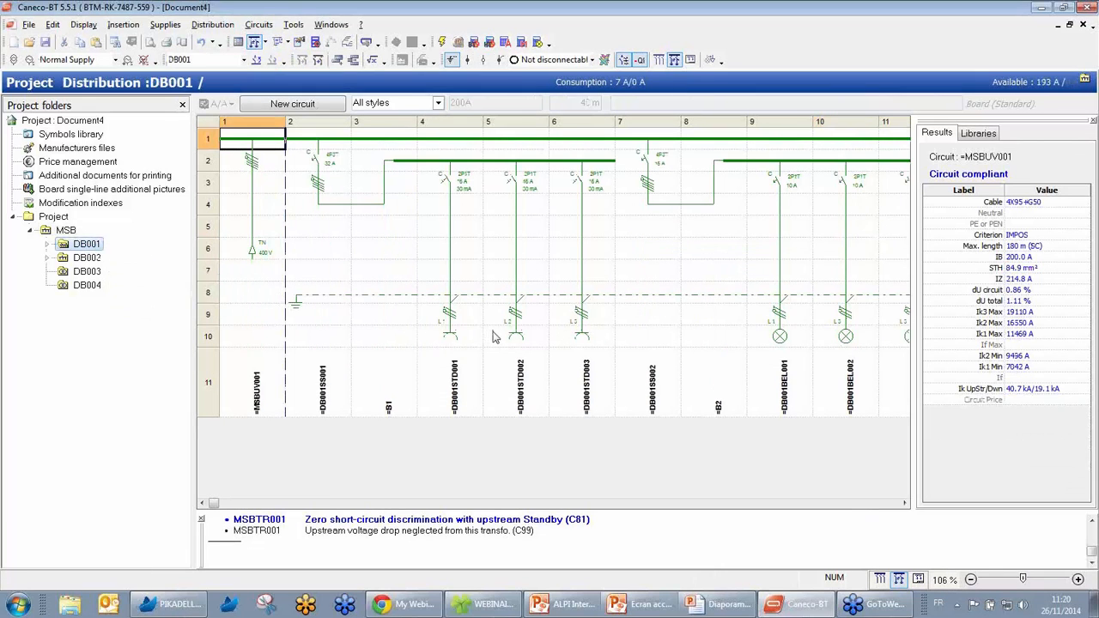
click(423, 257)
click(395, 256)
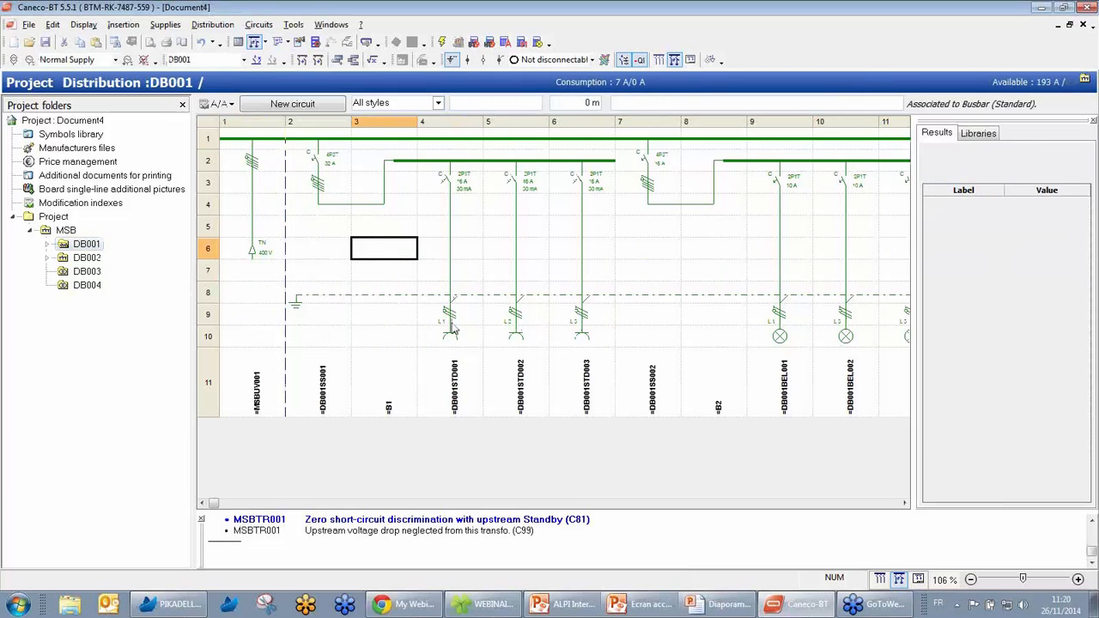
Start phase balancing for DB001, enlarge its window to show all circuits, and compare their phases with the diagram
click(212, 24)
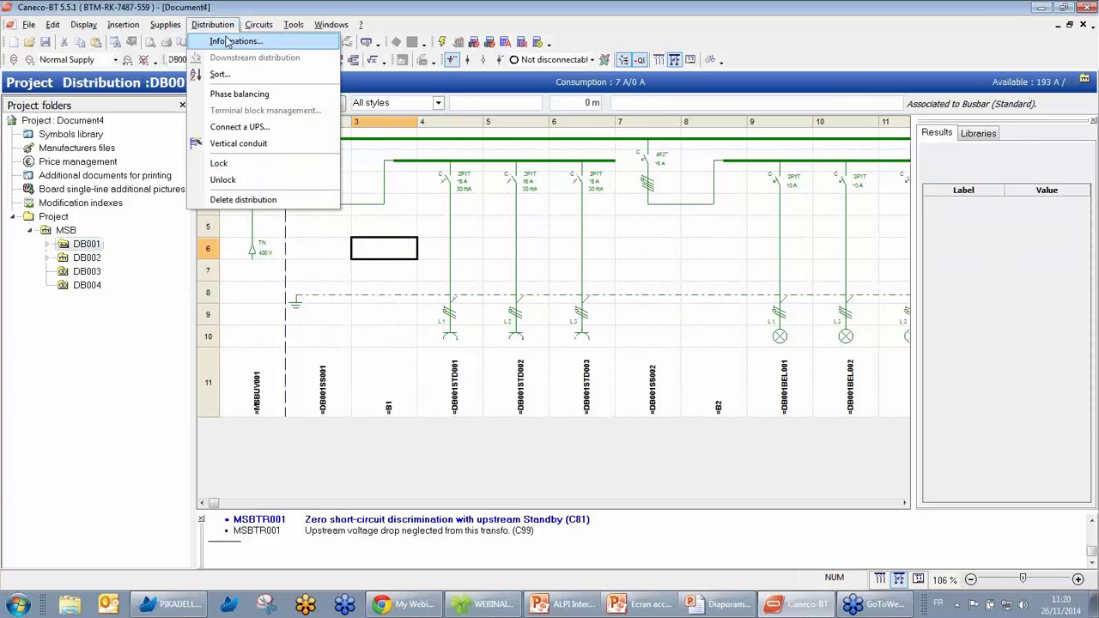
click(242, 95)
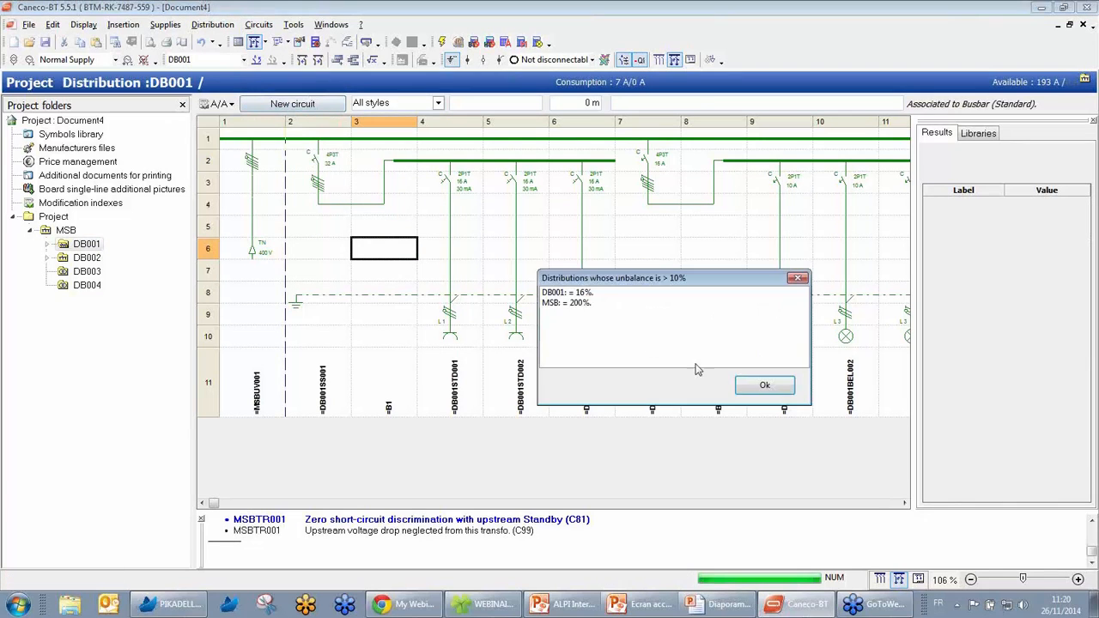
click(756, 386)
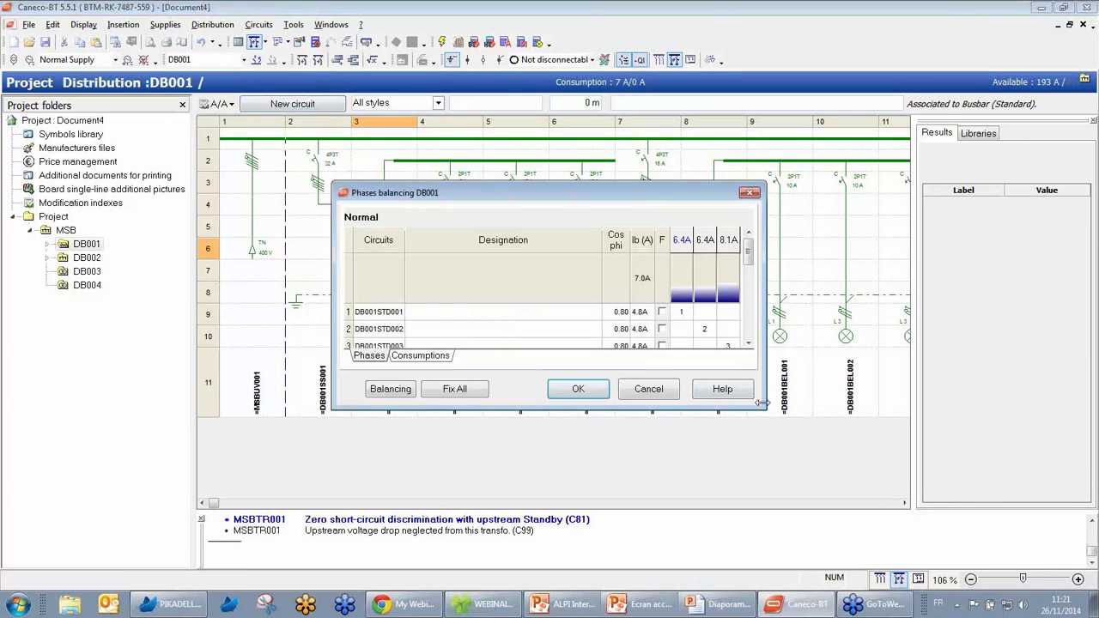
drag(764, 409, 927, 506)
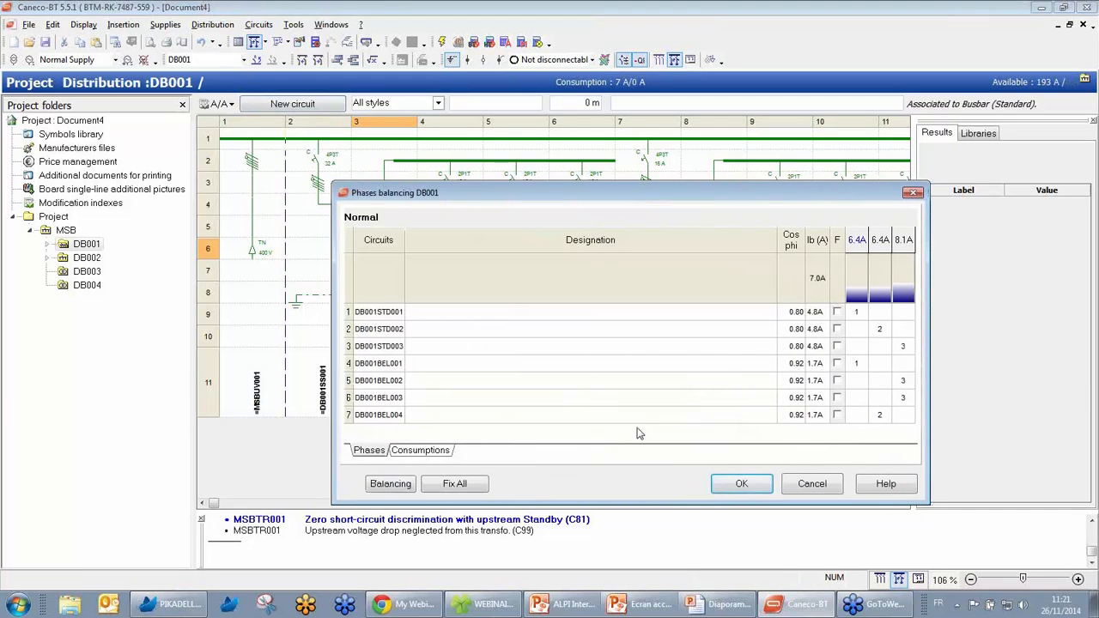
drag(562, 195, 477, 448)
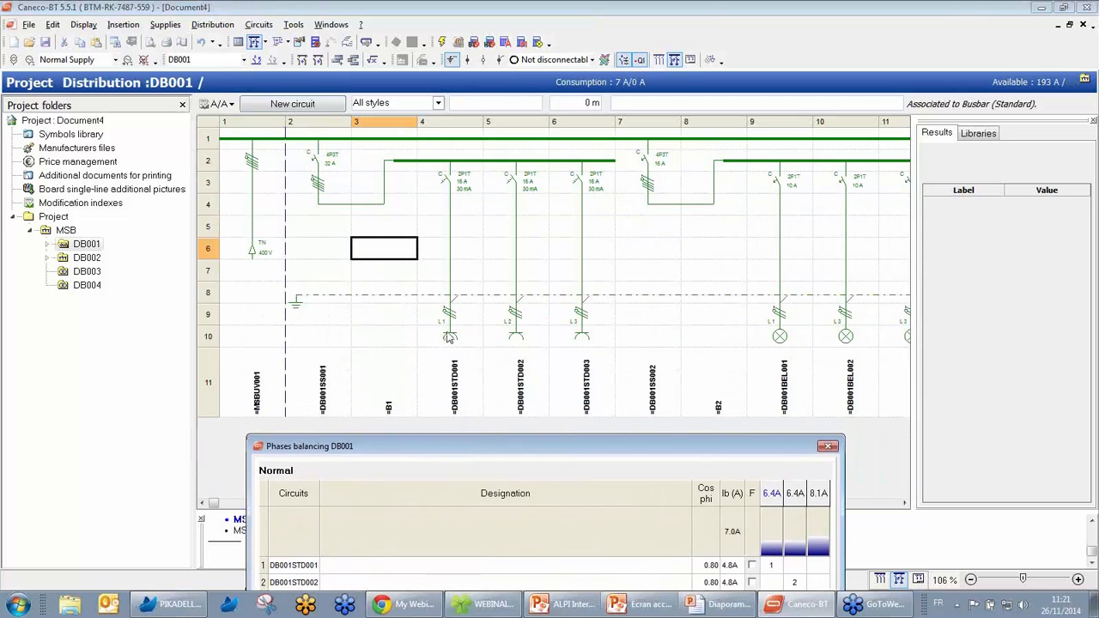
drag(516, 448, 473, 95)
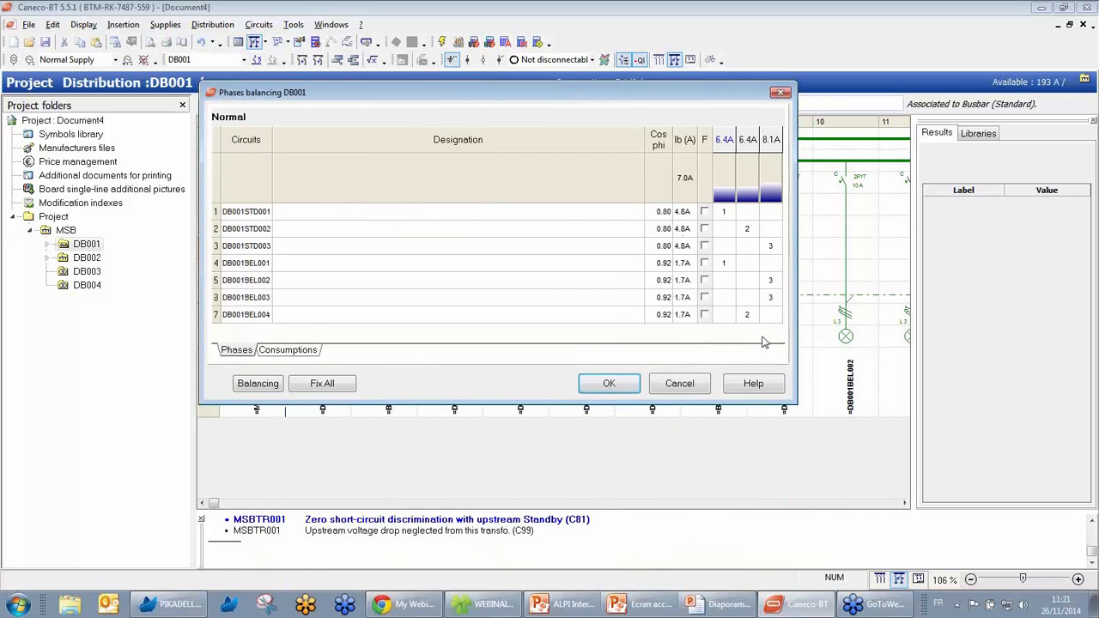
Assign circuit DB001BEL002 to phase 2, rebalance the other DB001 circuits automatically, and save the modifications
click(748, 281)
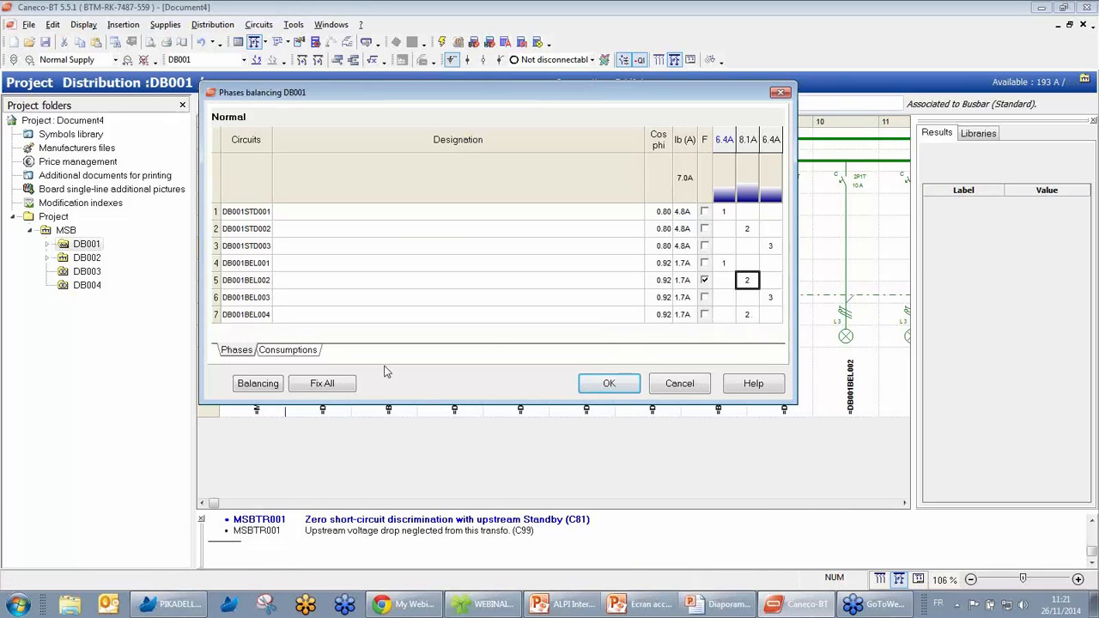
click(274, 387)
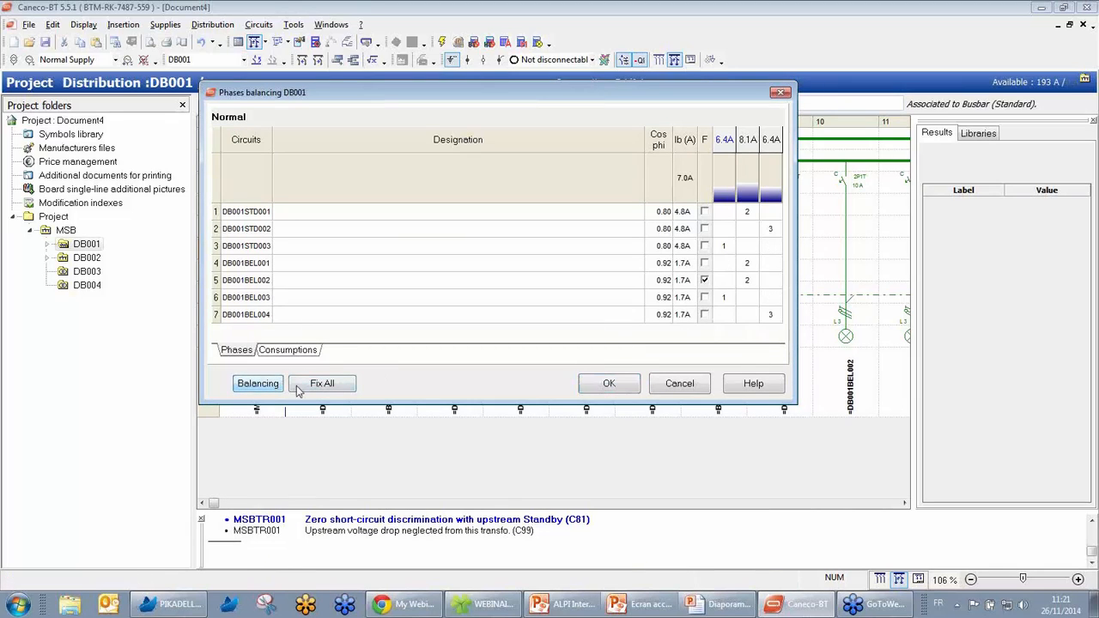
click(639, 388)
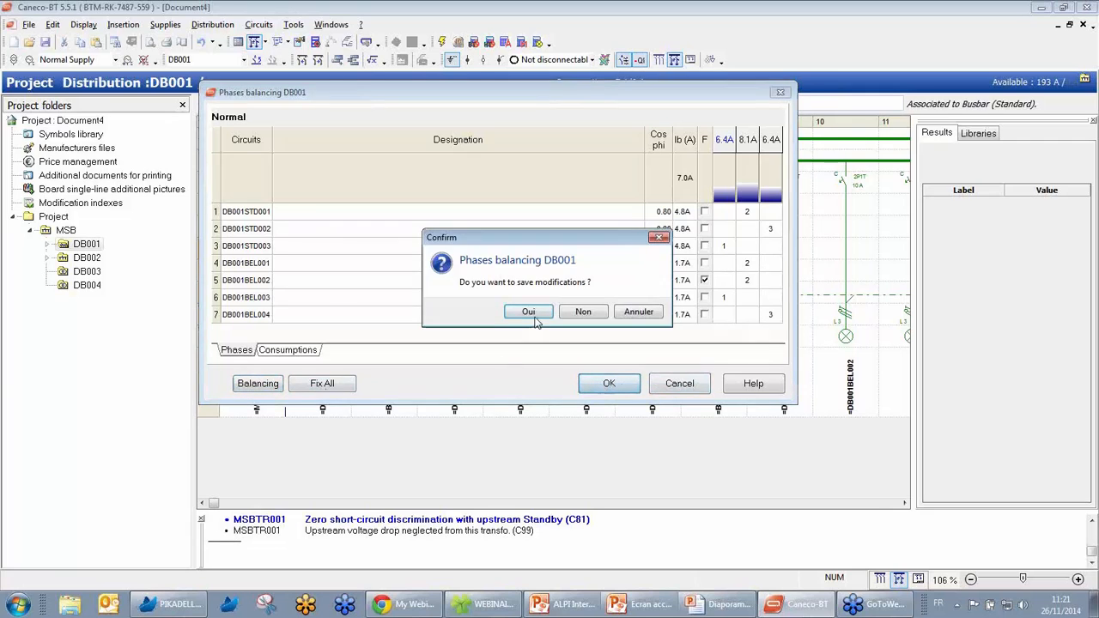
key(Return)
click(753, 388)
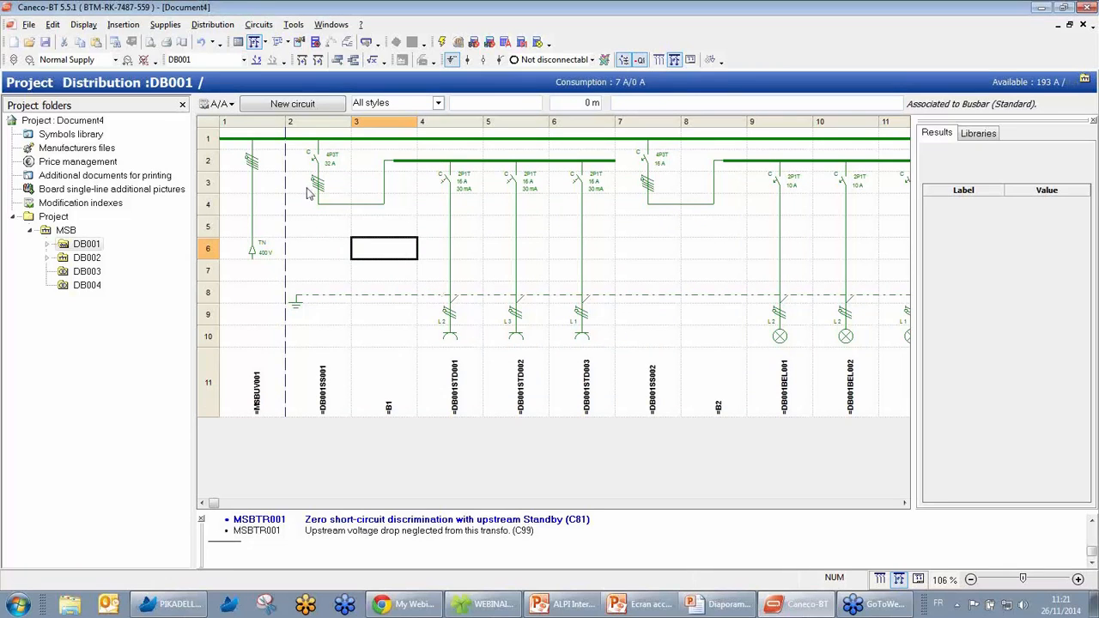
Enable terminals on power circuits and on non-calculated associated circuits in the schematic settings of board DB001
click(249, 215)
double_click(252, 219)
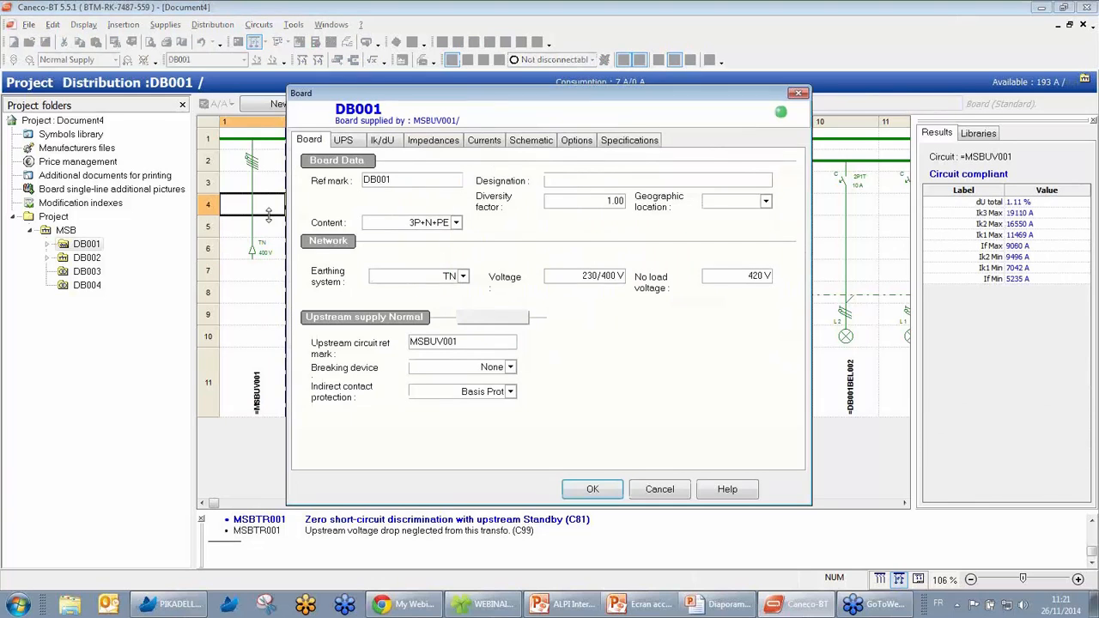
click(544, 144)
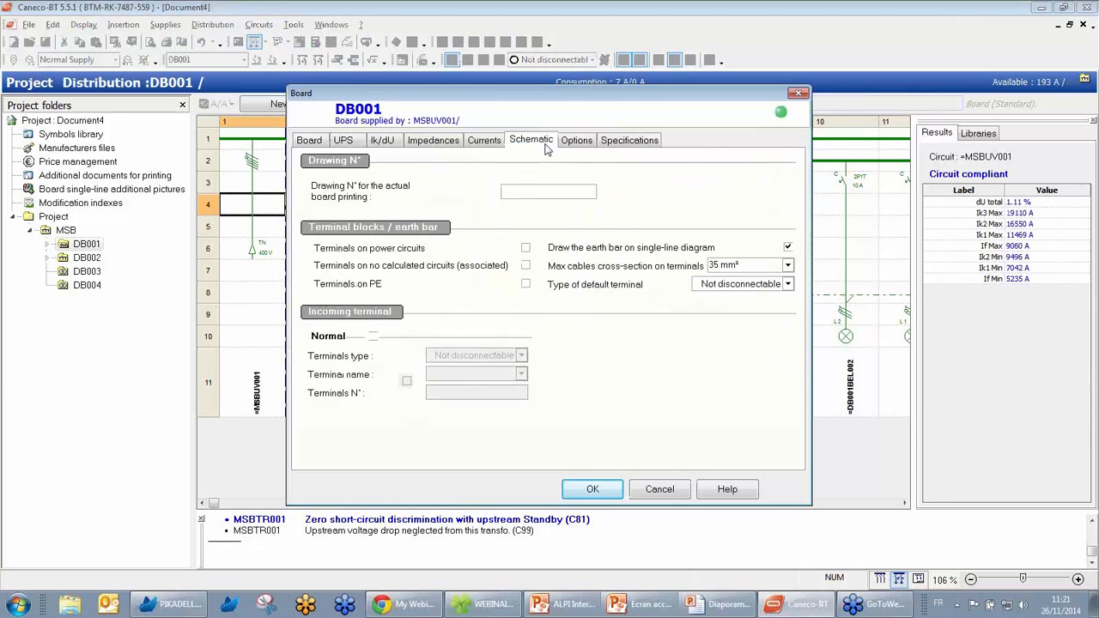
click(526, 248)
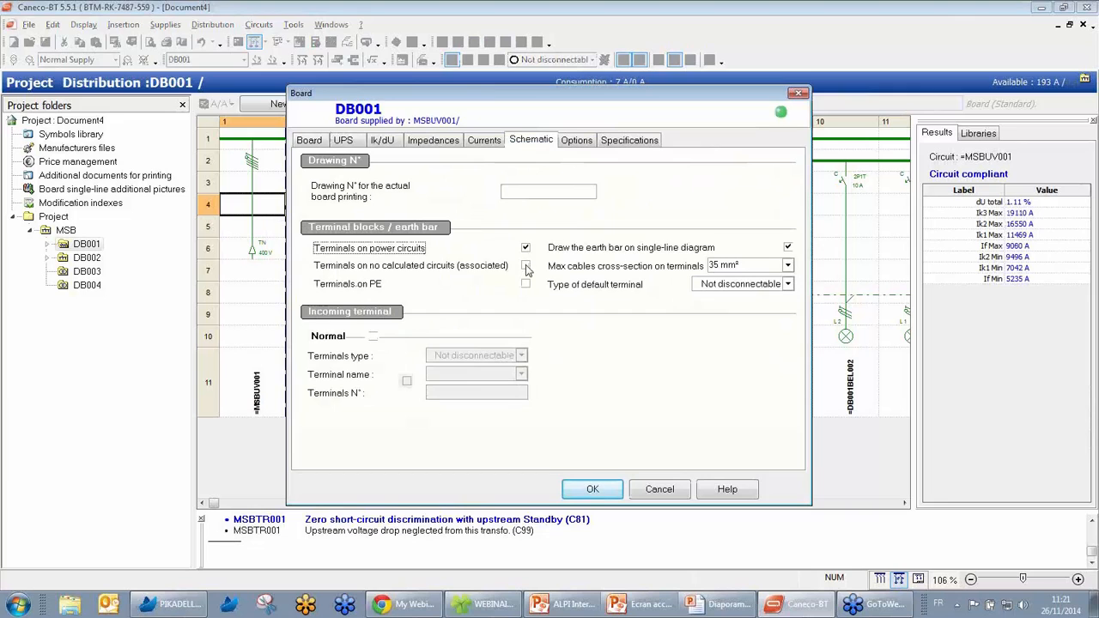
click(525, 267)
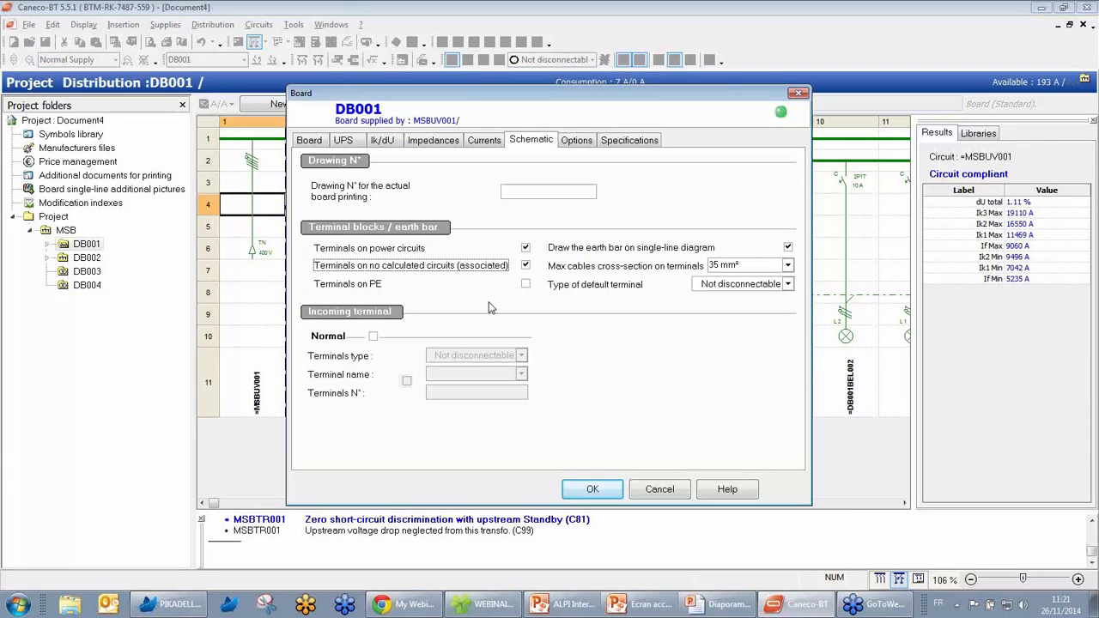
click(593, 489)
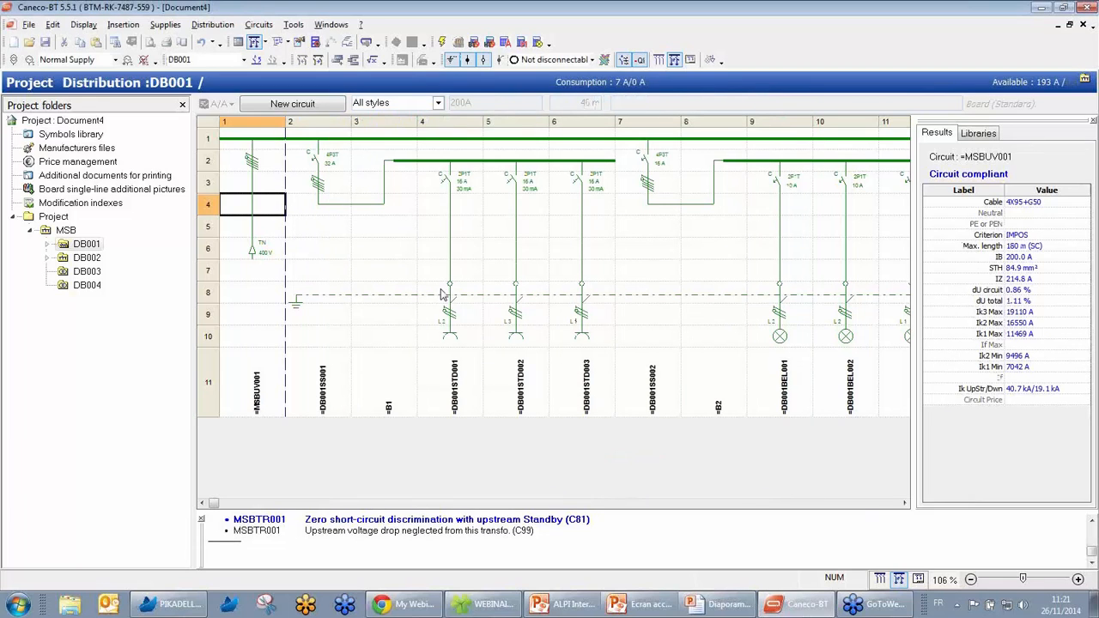
click(421, 270)
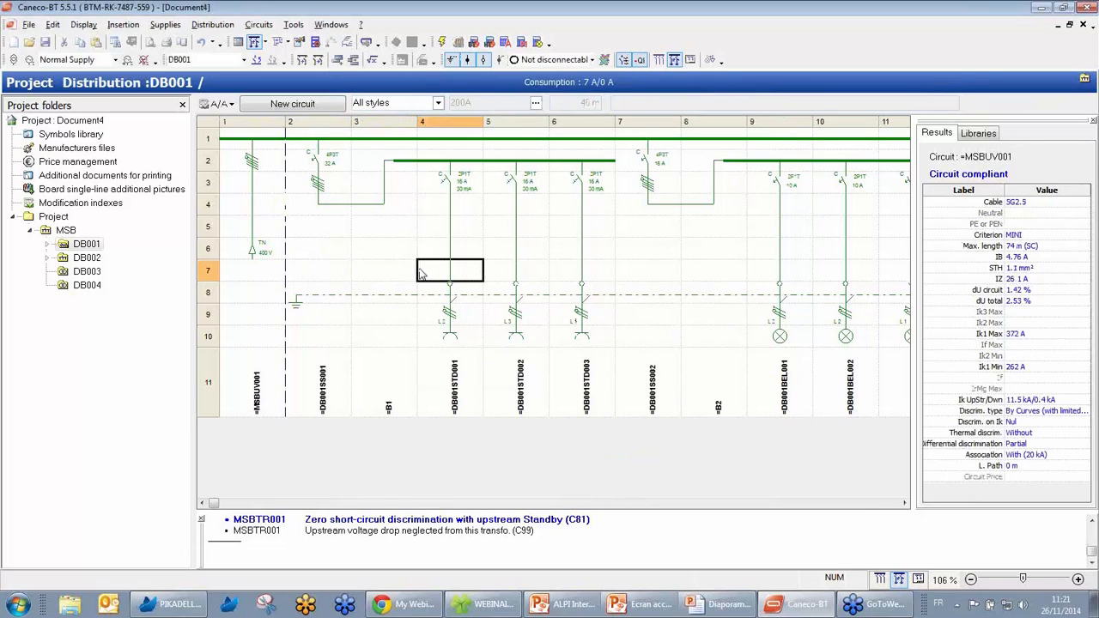
click(388, 254)
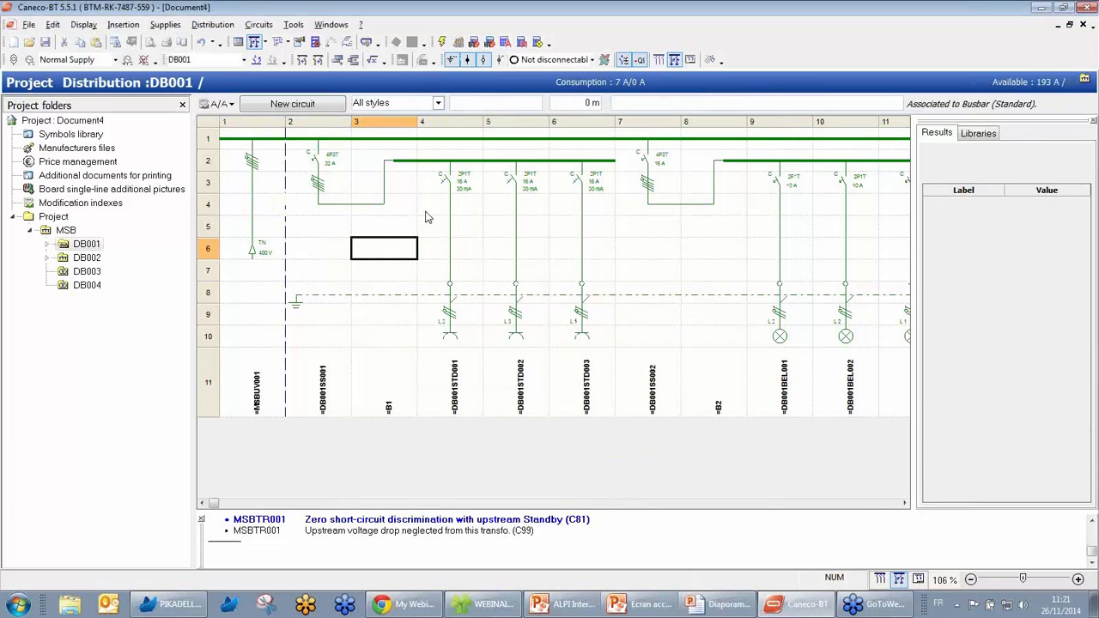
Start renaming protective device and terminal reference marks, and limit the renaming to the active distribution
click(605, 60)
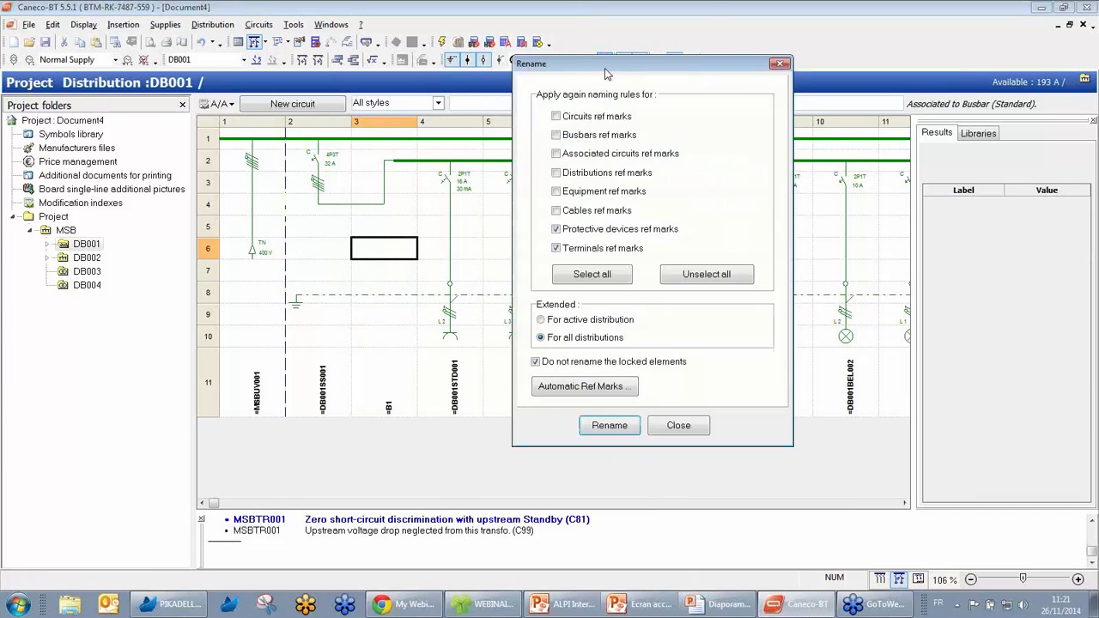
drag(632, 63, 520, 143)
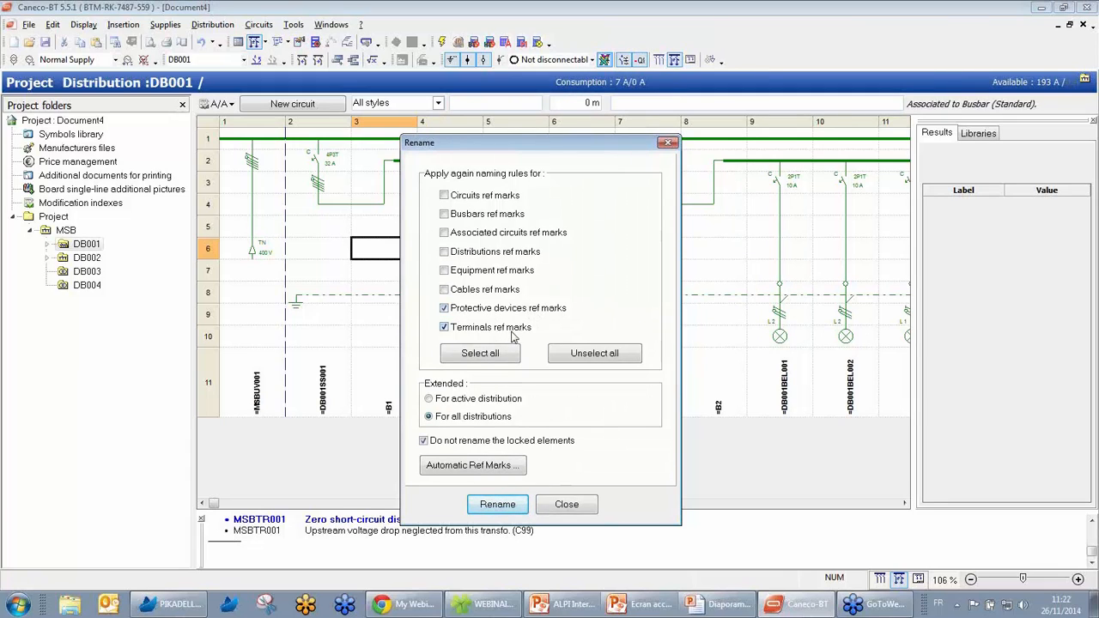
click(465, 400)
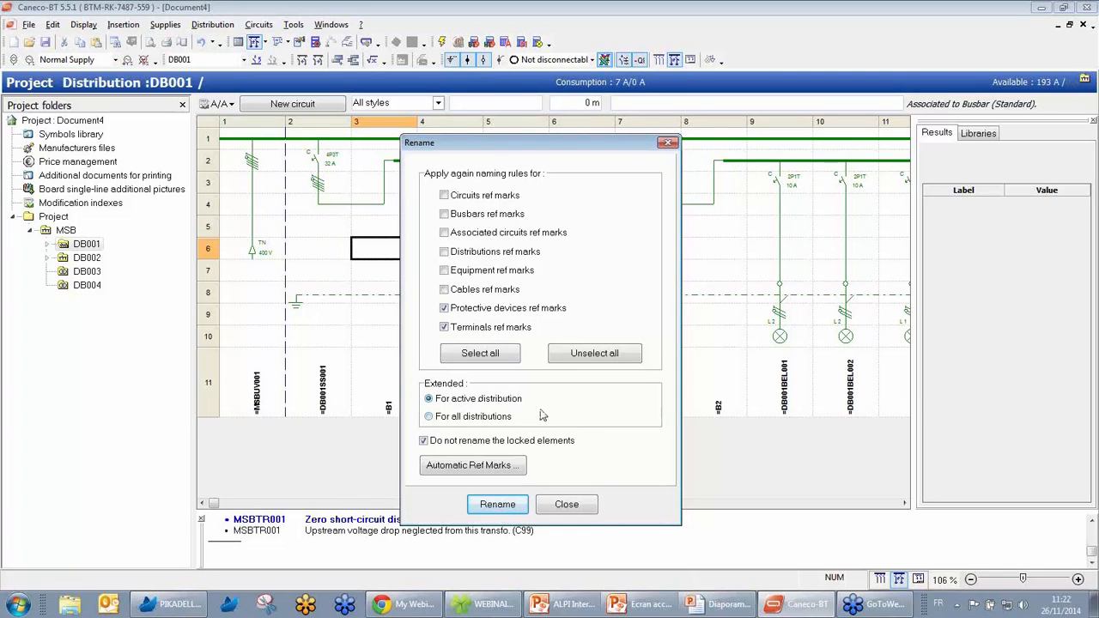
Set the device marking method for automatic ref marks to numbers reflecting the hierarchy of the installation
click(496, 468)
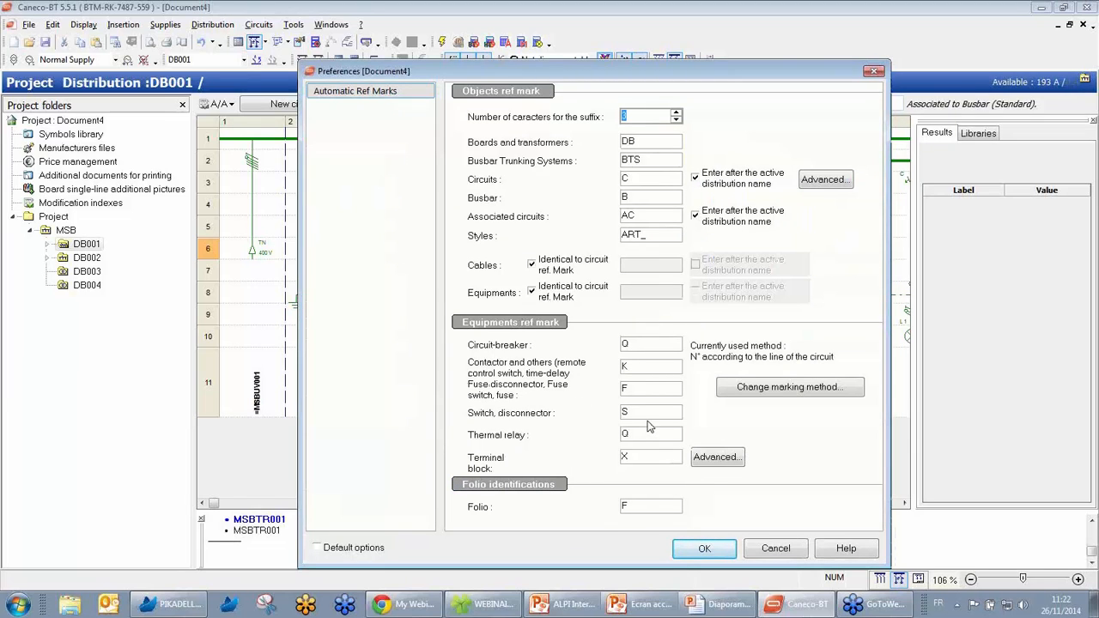
click(766, 391)
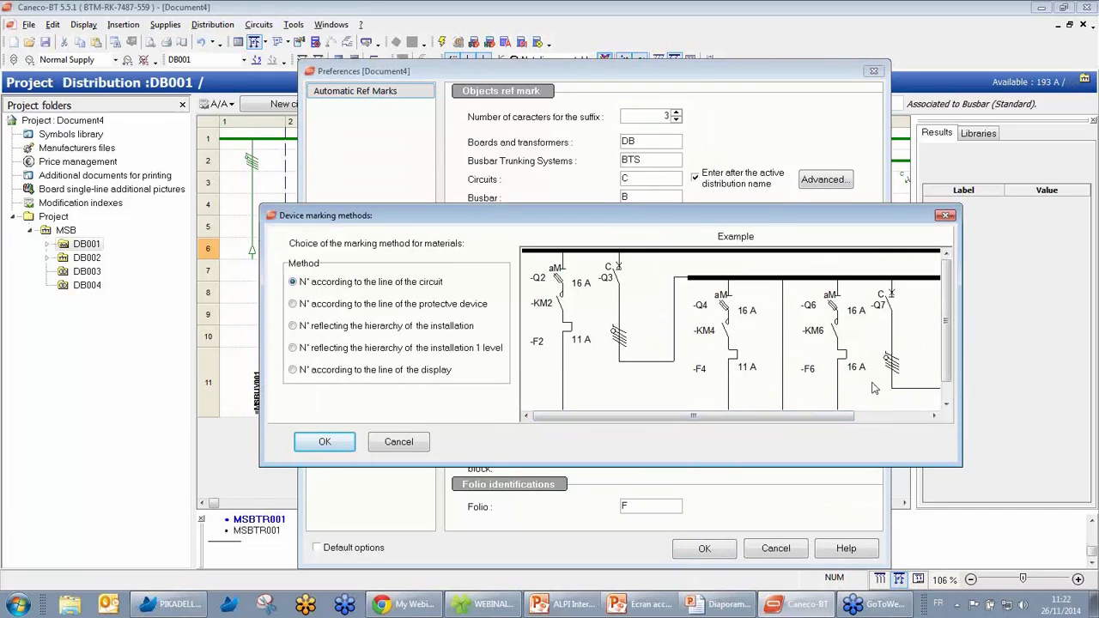
click(325, 305)
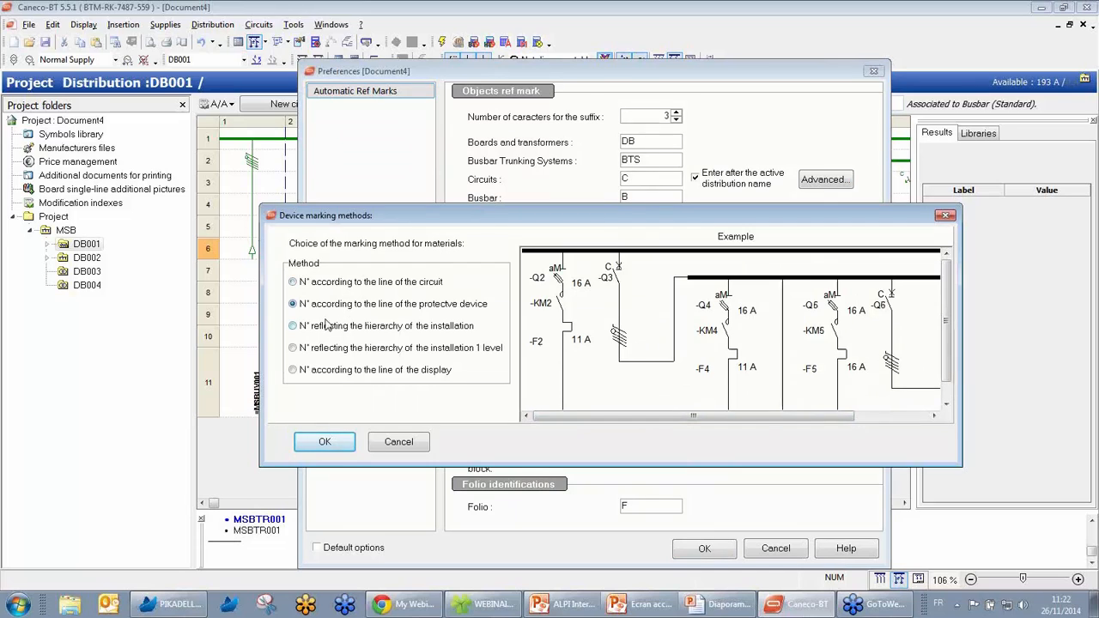
click(317, 329)
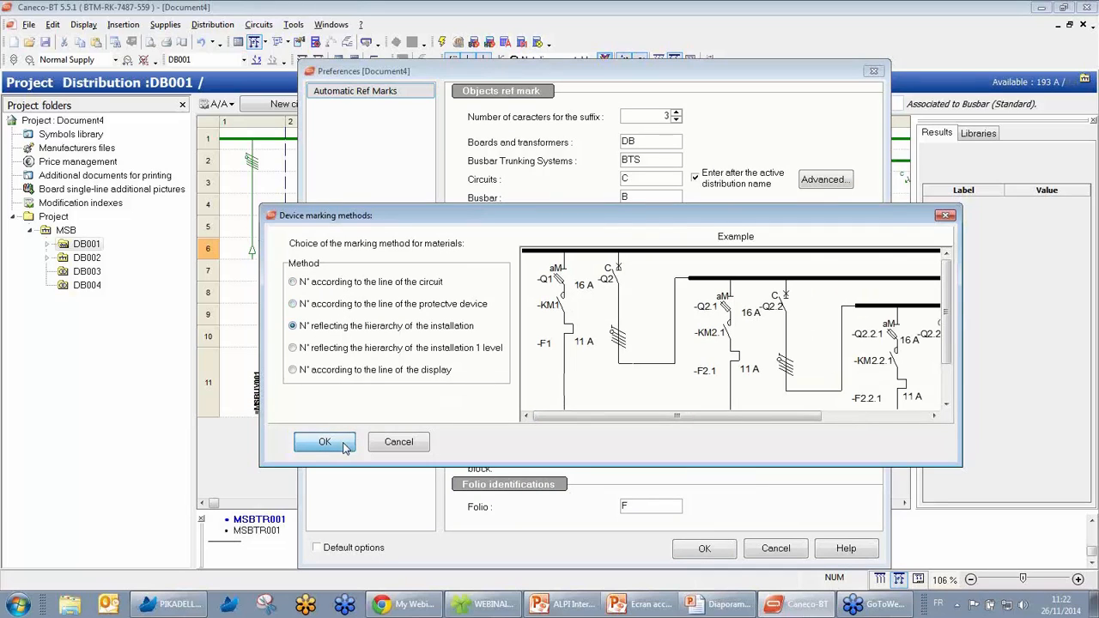
click(325, 443)
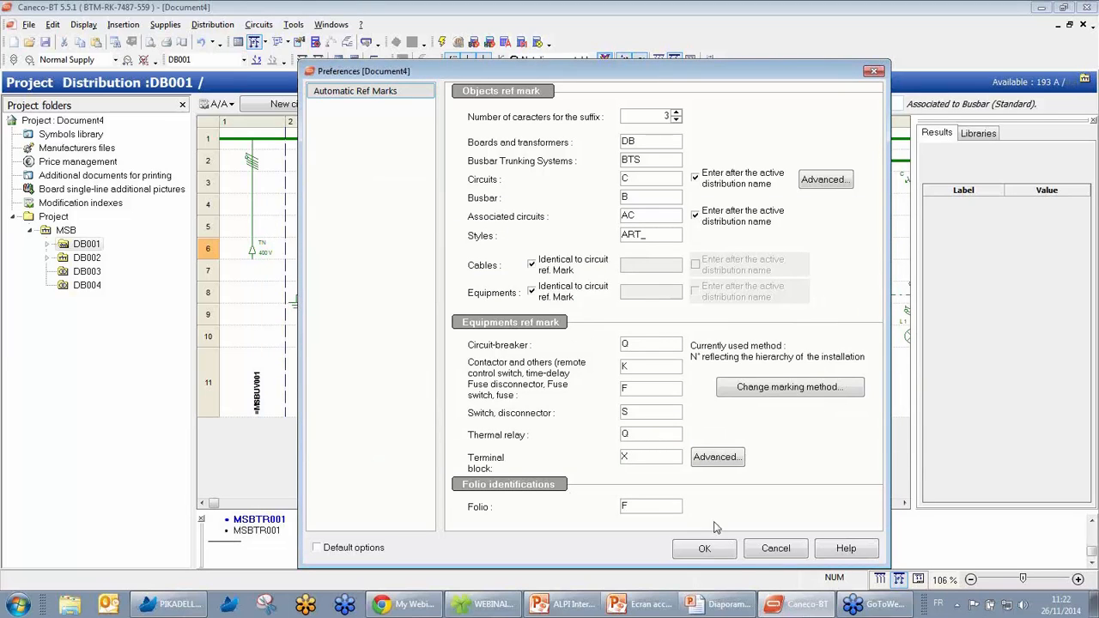
click(724, 550)
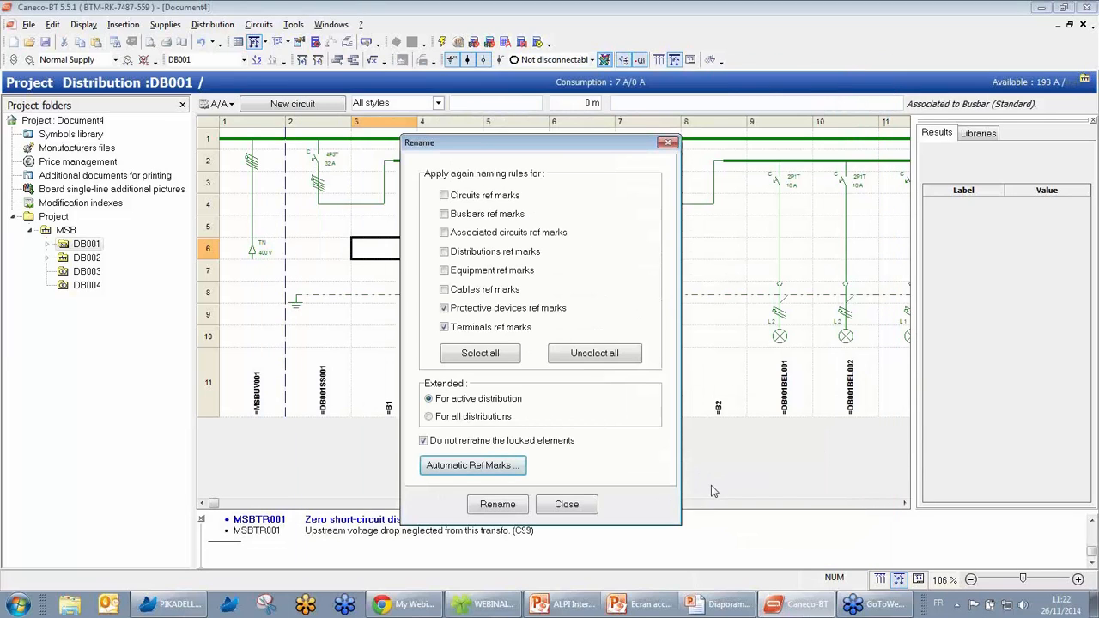
Rename DB001's protective devices and terminals, and check the new reference marks on the enlarged diagram
click(500, 506)
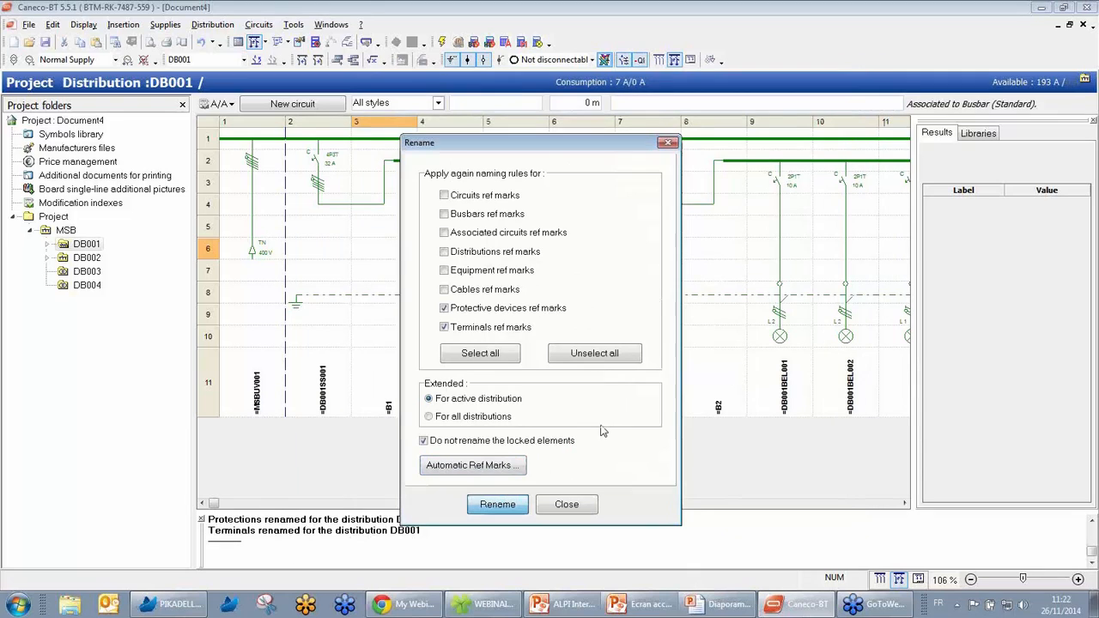
click(578, 507)
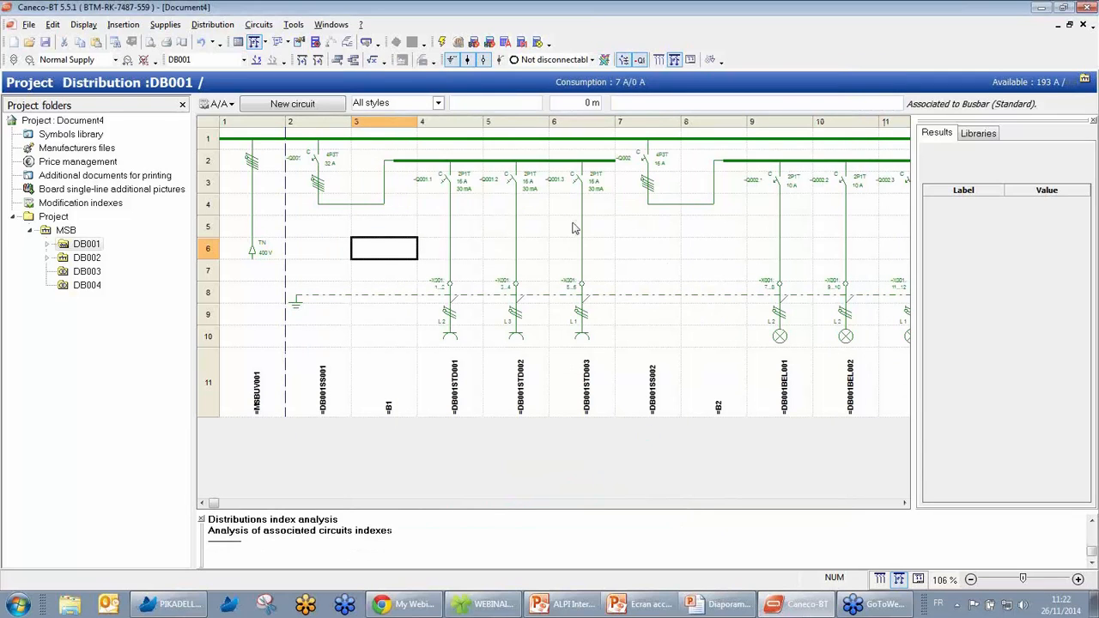
click(208, 176)
ctrl+scroll(208, 176, up, 3)
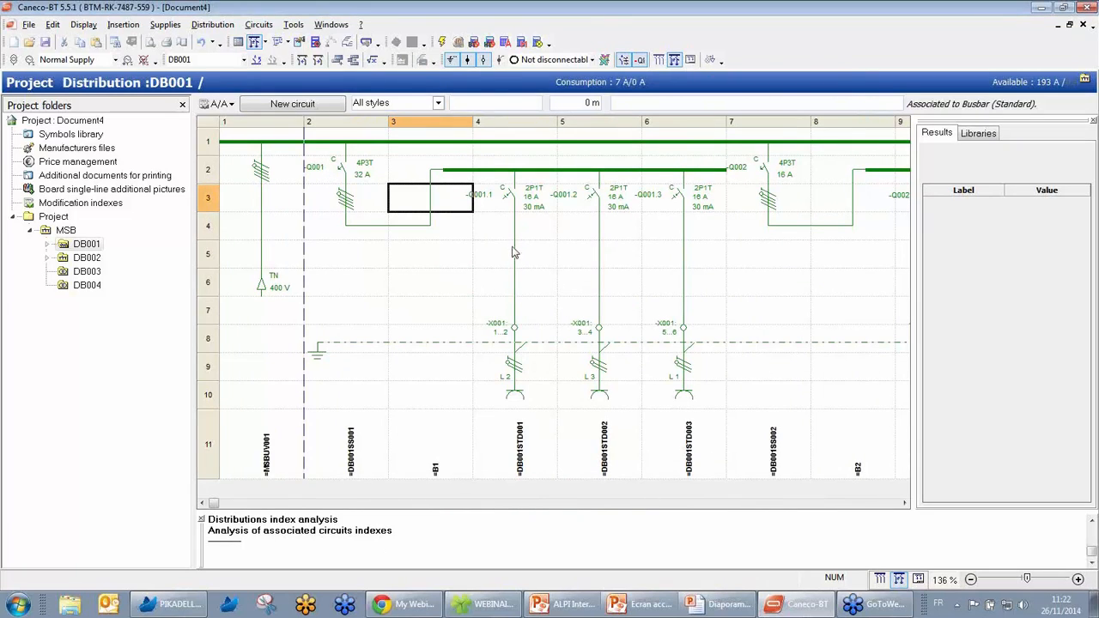
click(506, 341)
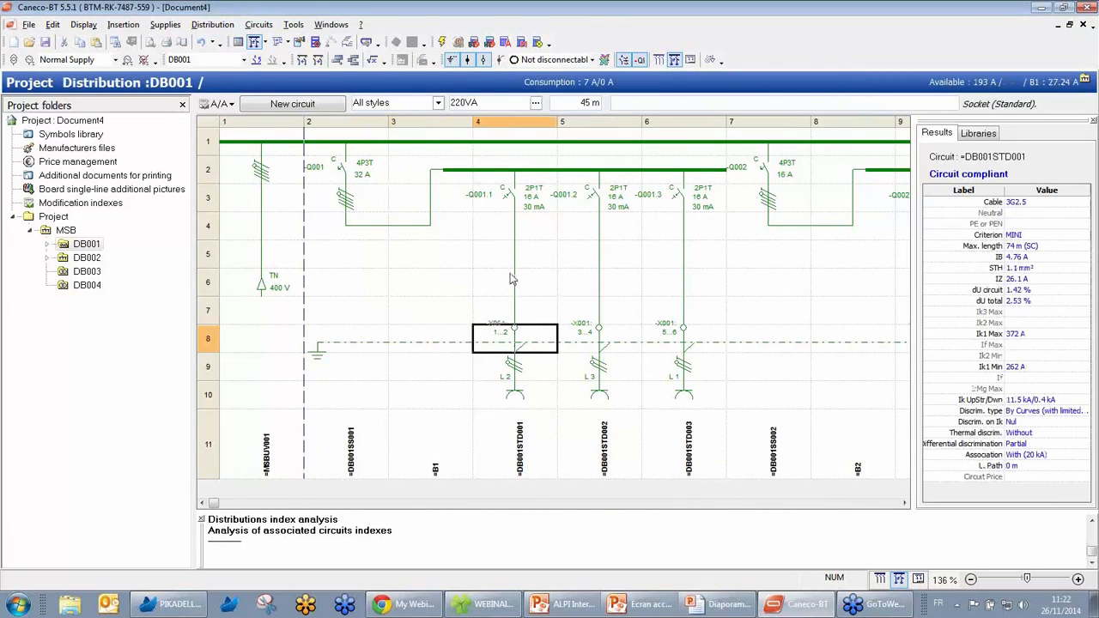
key(Up)
key(Up)
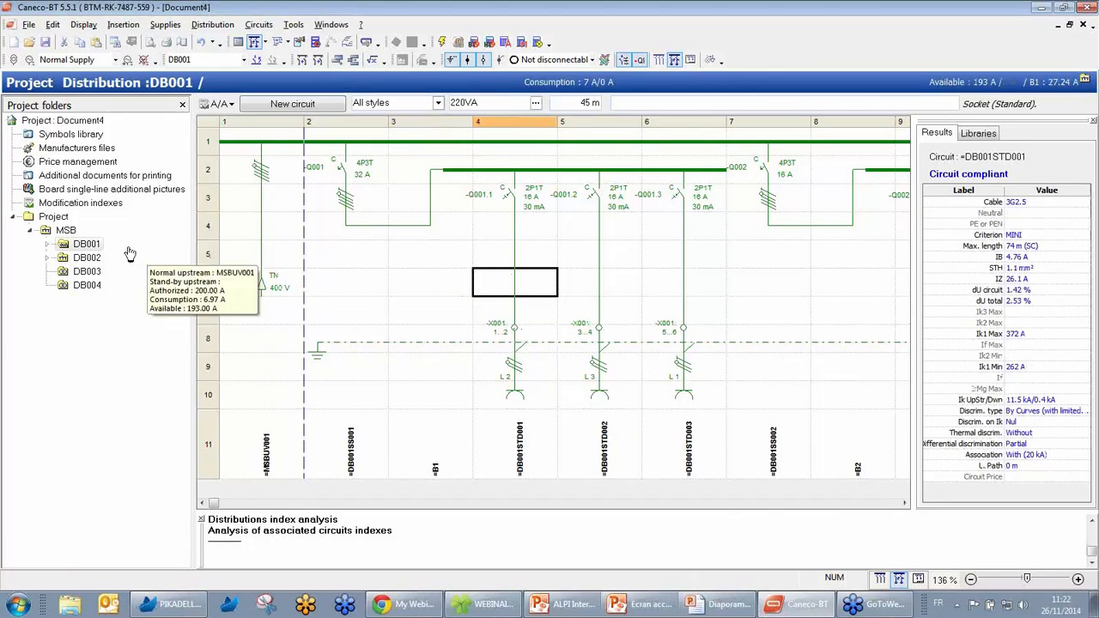
Look through the diagrams of distributions DB002, DB003 and DB004, and return to the MSB distribution
mouse_move(70, 229)
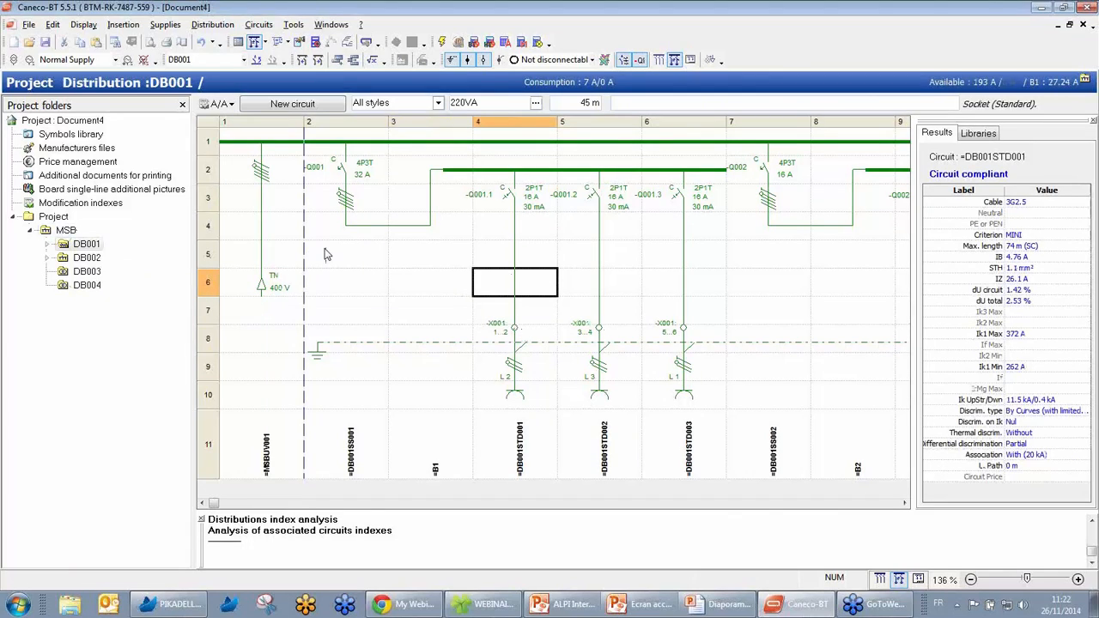
click(88, 258)
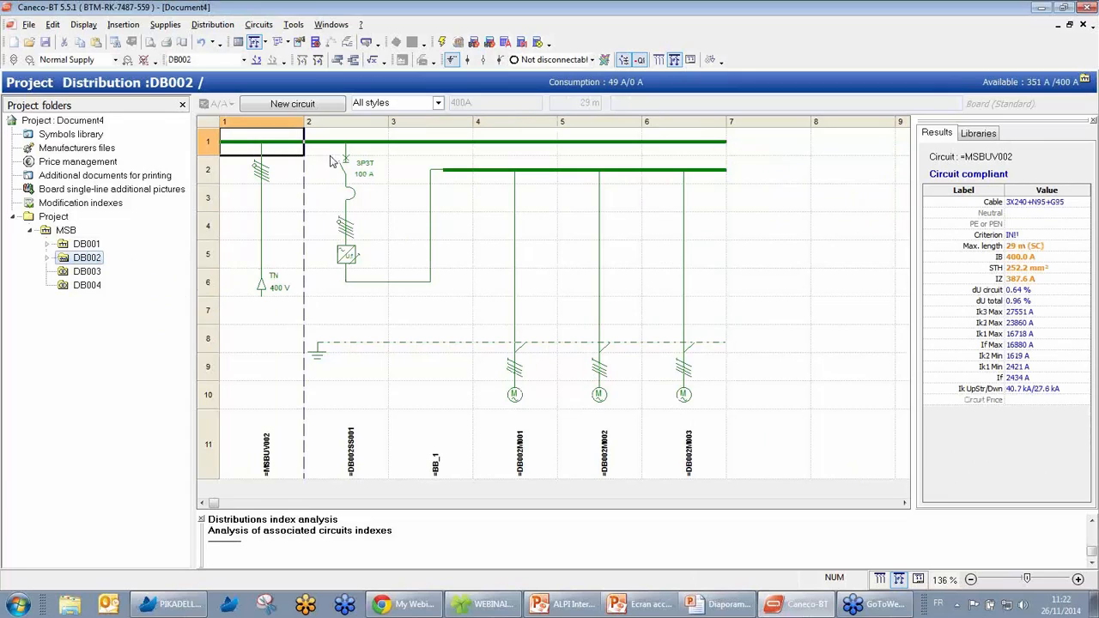
click(88, 273)
click(87, 285)
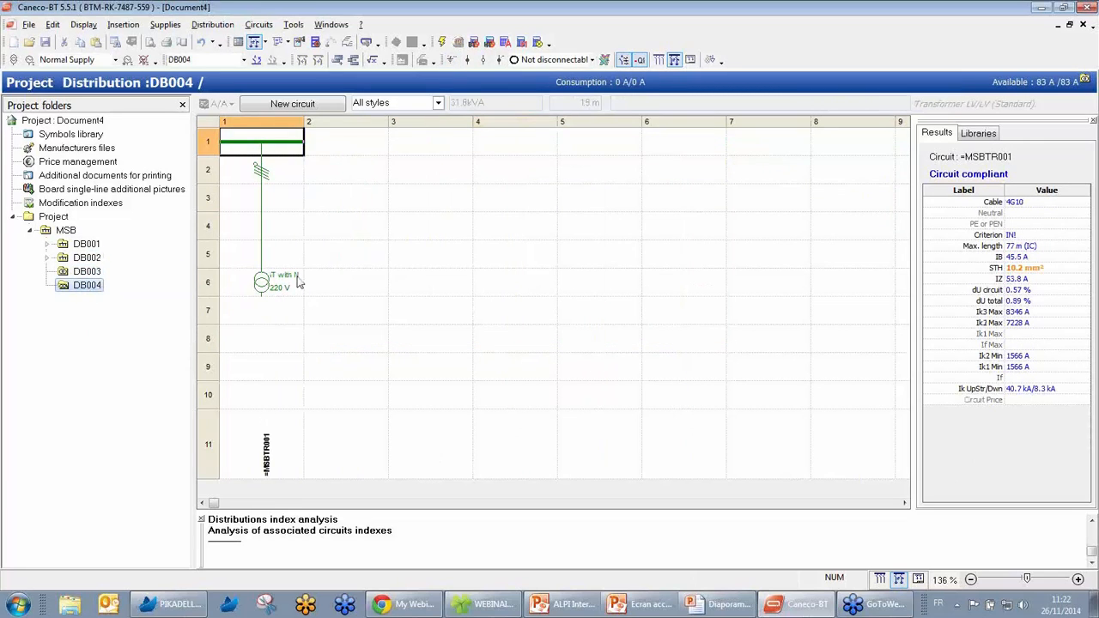
click(66, 230)
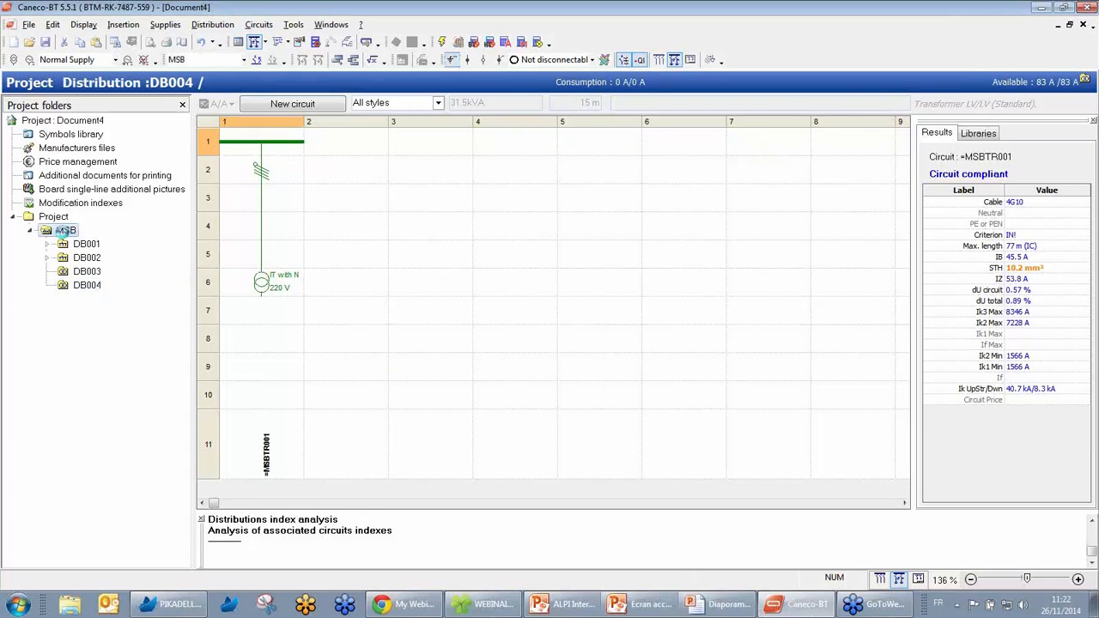
click(520, 226)
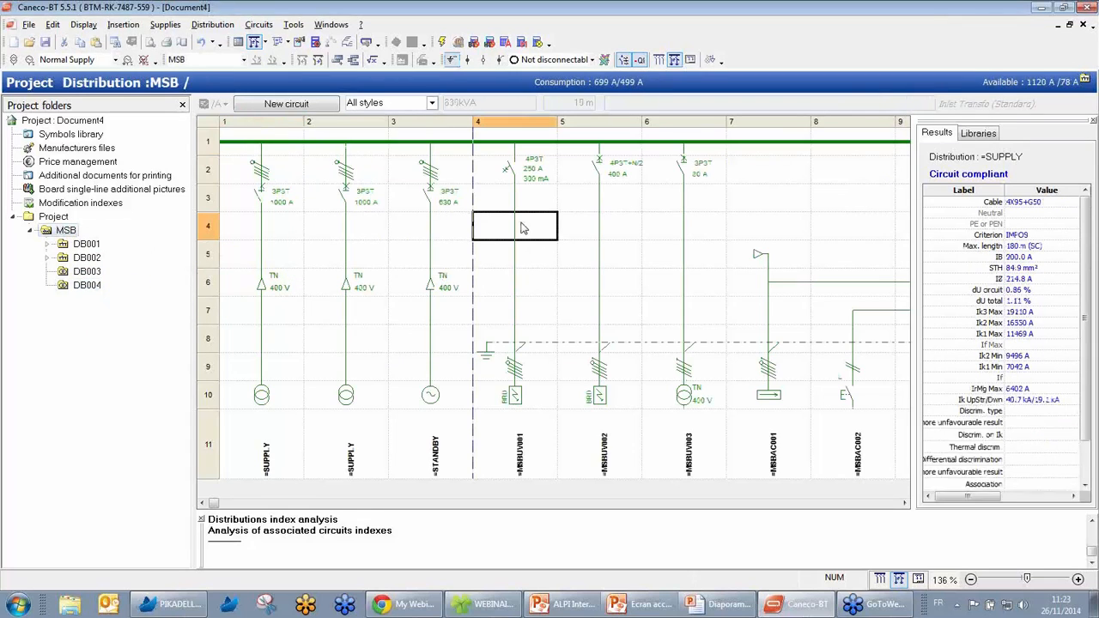
Change the device catalogue of MSB circuit MSBUV001 to Siemens 2013/EN 60947-2 (EdiElec) and recalculate the circuit
double_click(553, 236)
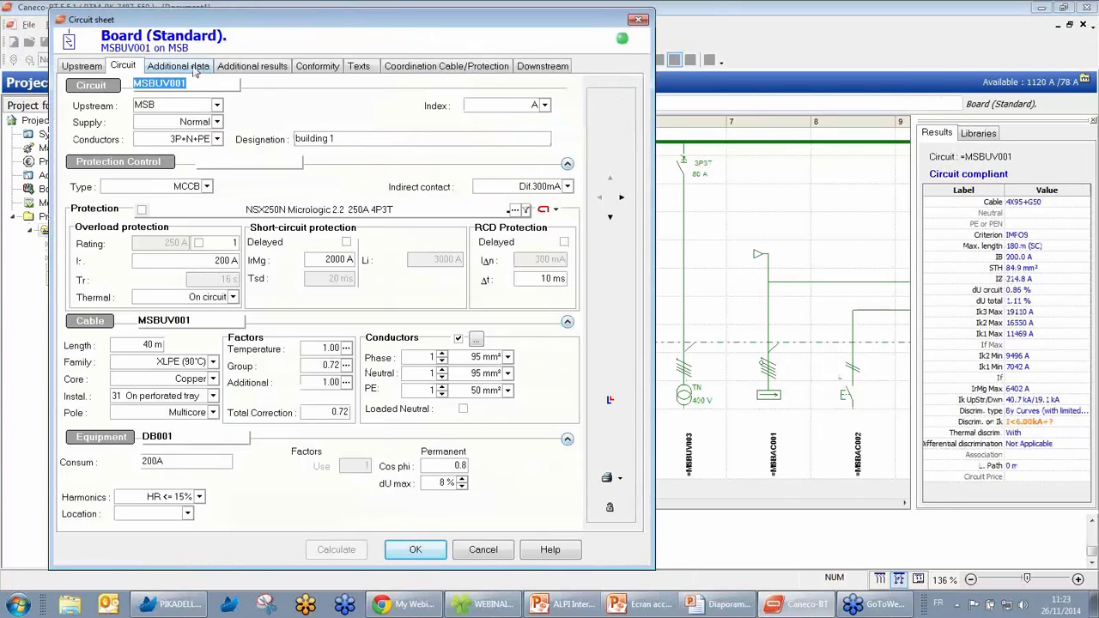
click(188, 69)
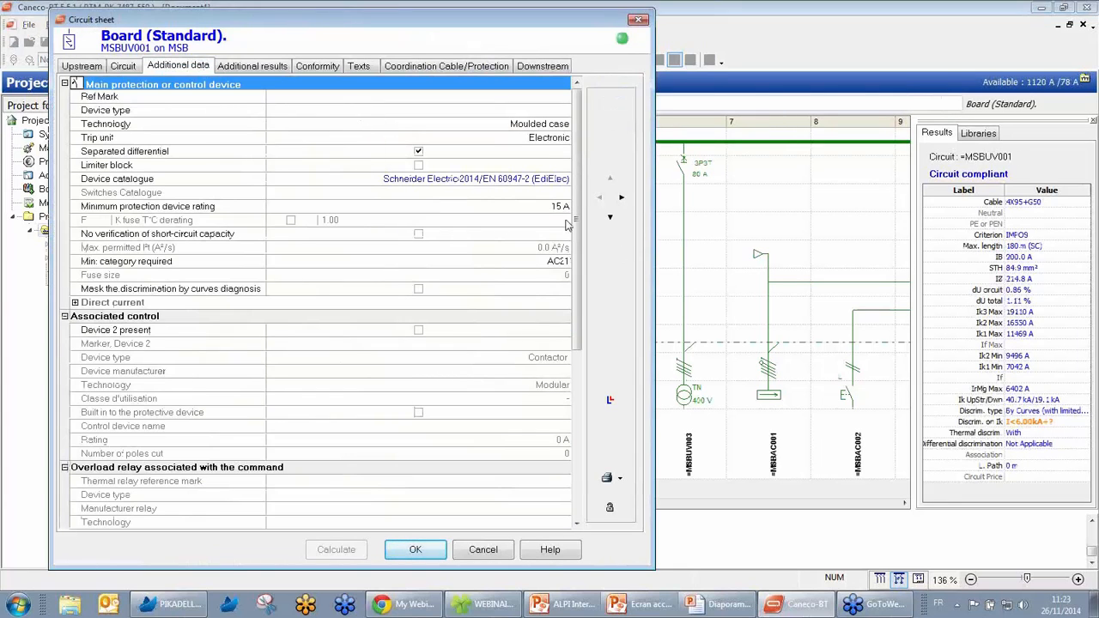
click(515, 179)
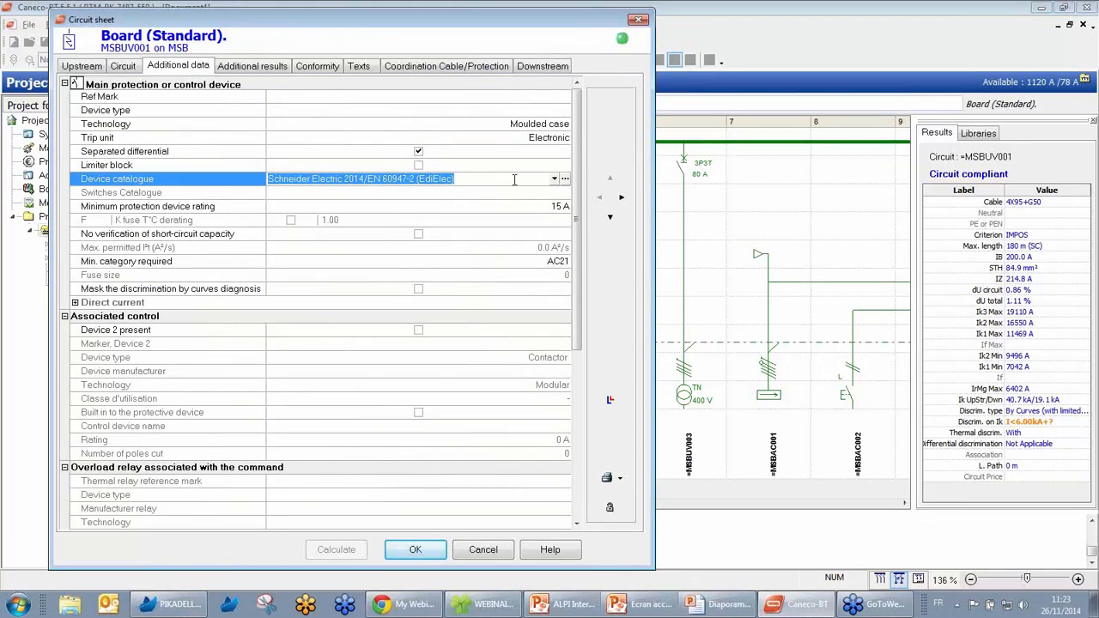
click(555, 181)
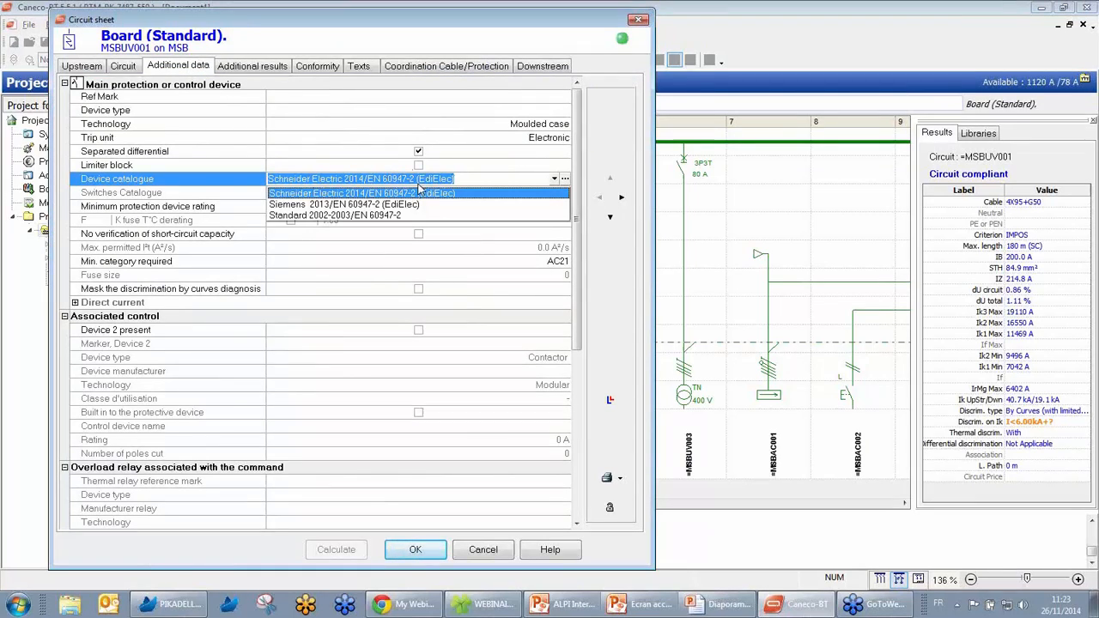
click(337, 204)
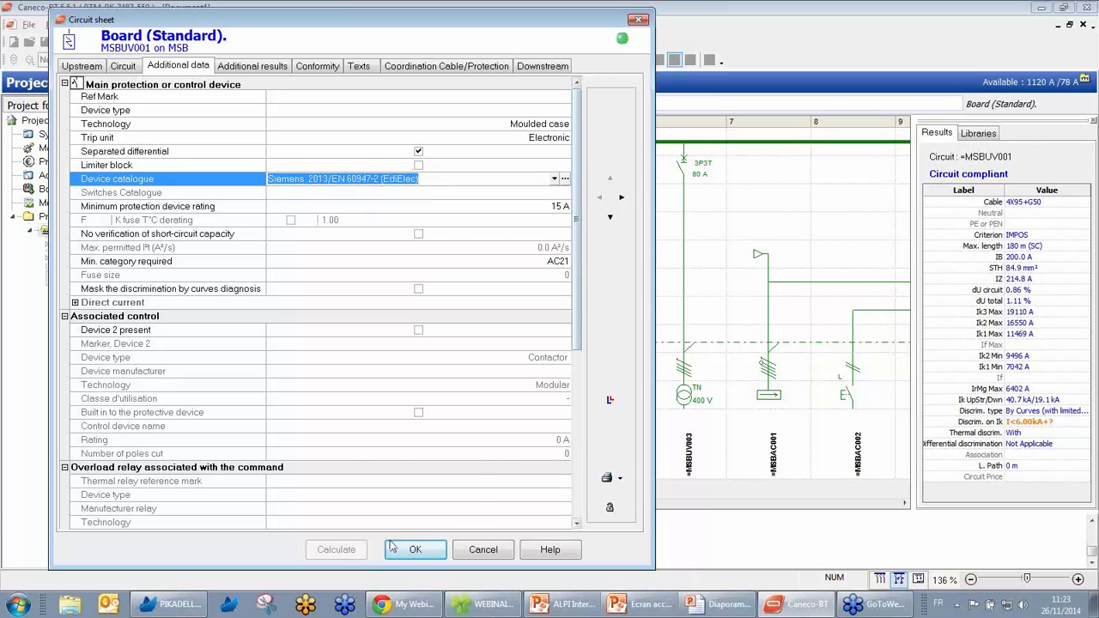
right_click(352, 560)
click(372, 428)
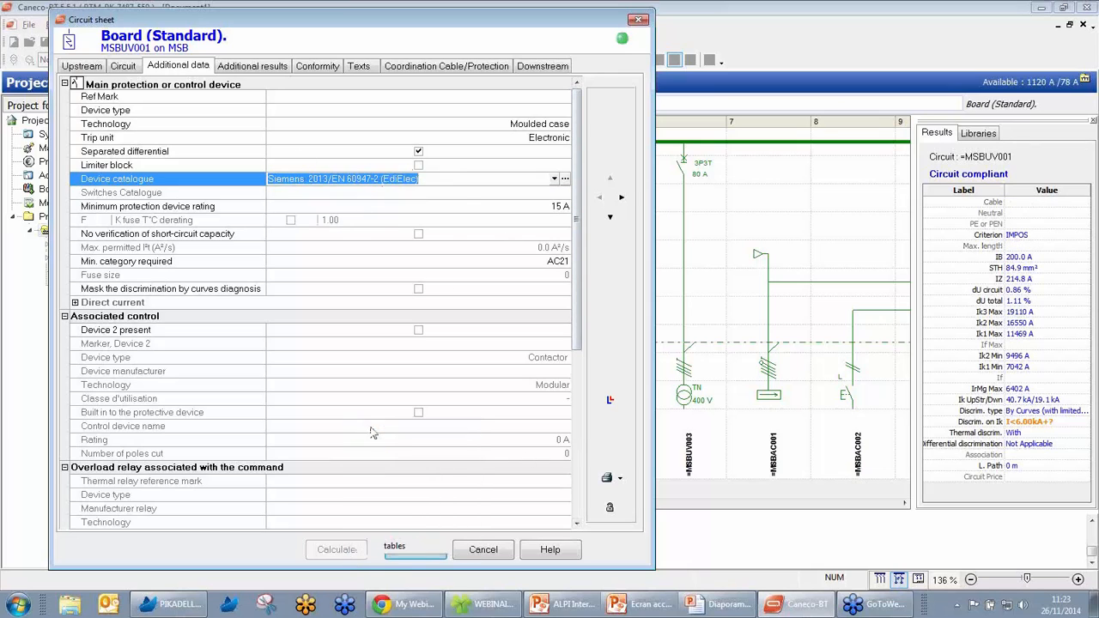
Check the protection selected for MSBUV001 and examine its discrimination curves against the upstream MSB device
click(121, 69)
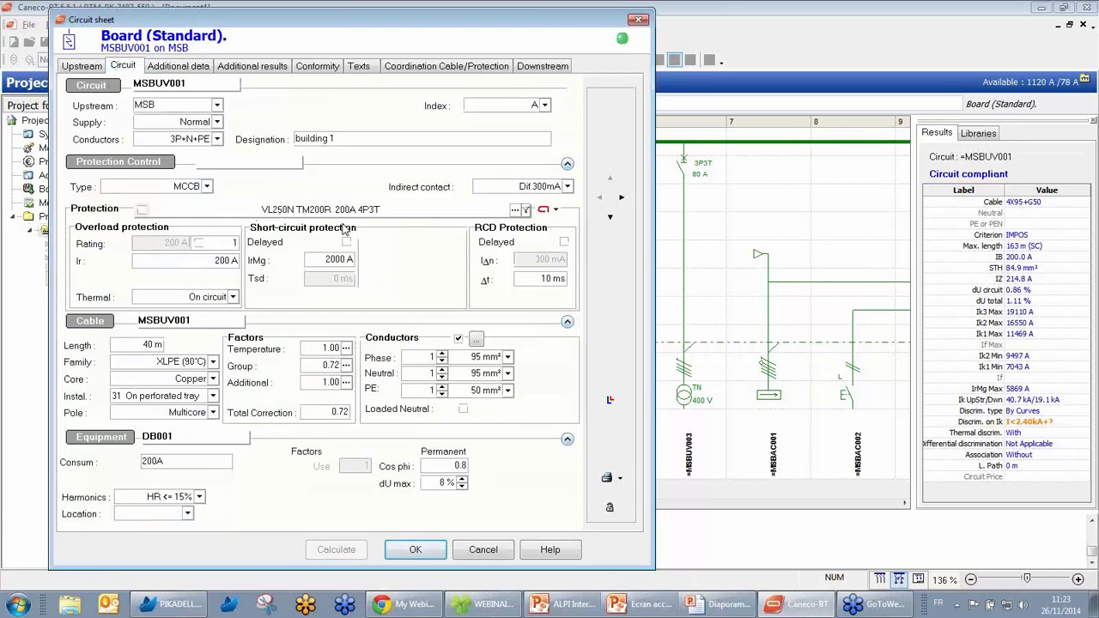
click(607, 401)
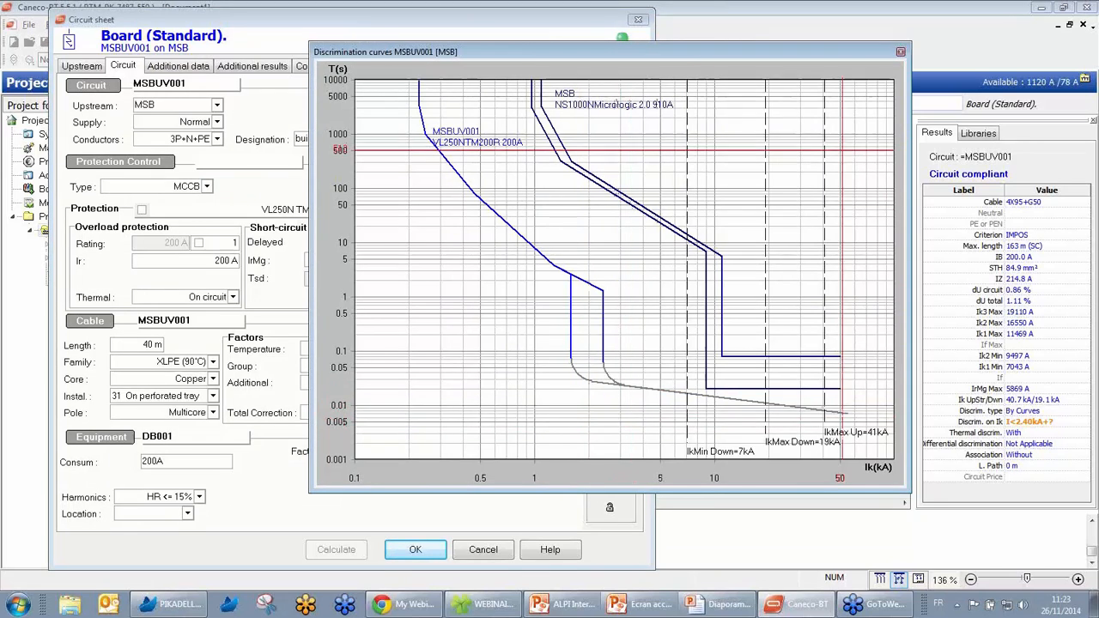
click(901, 53)
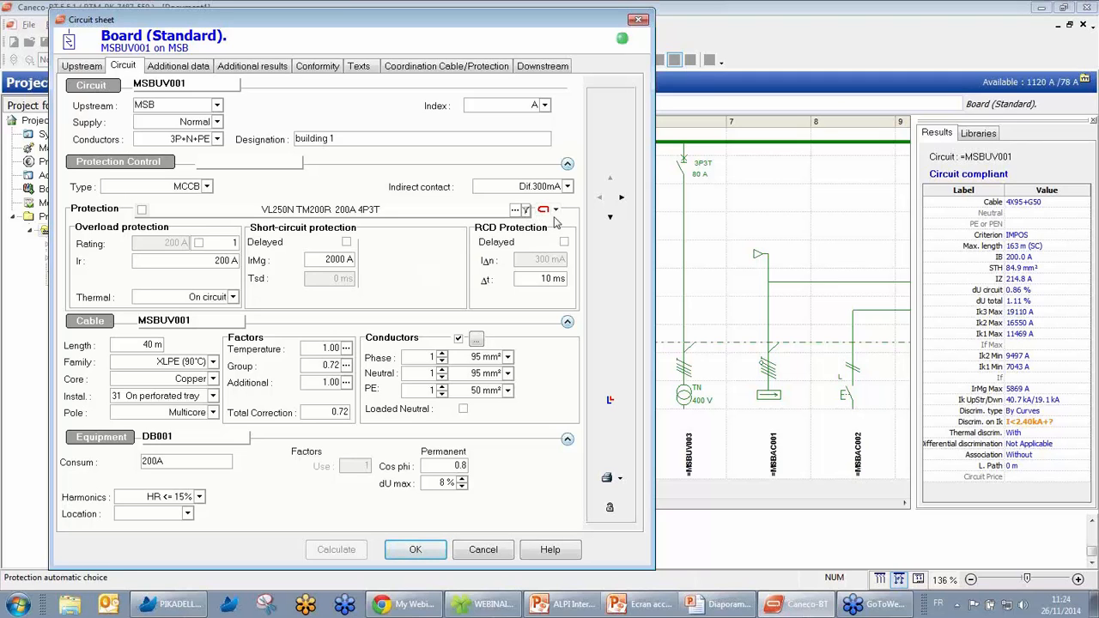
Review the pole configurations allowed for the protection of MSBUV001
click(526, 211)
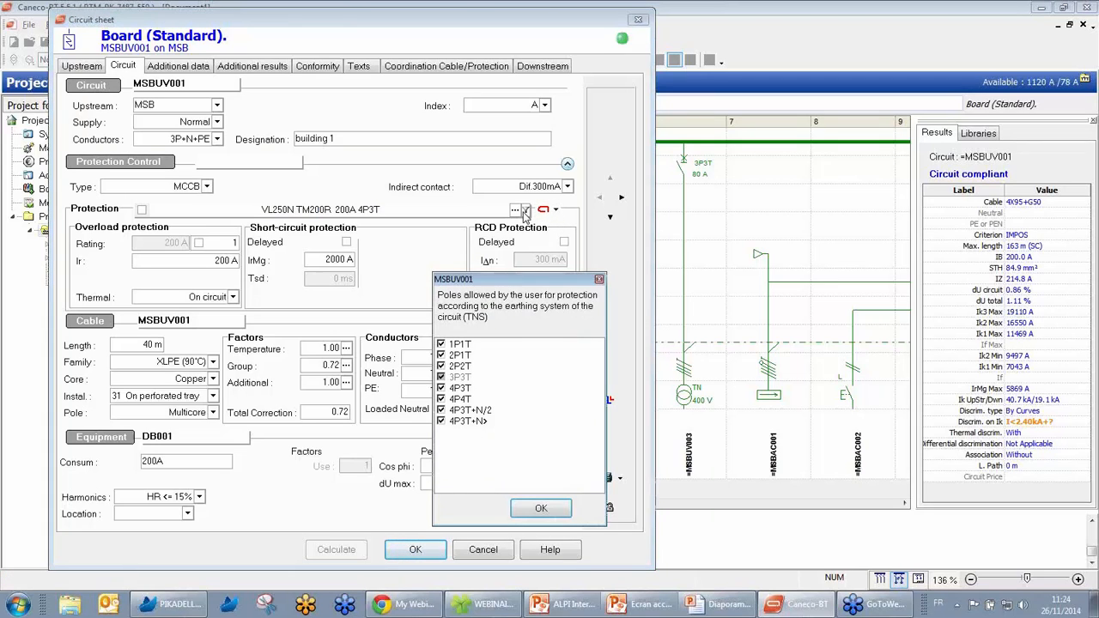
drag(447, 162, 420, 125)
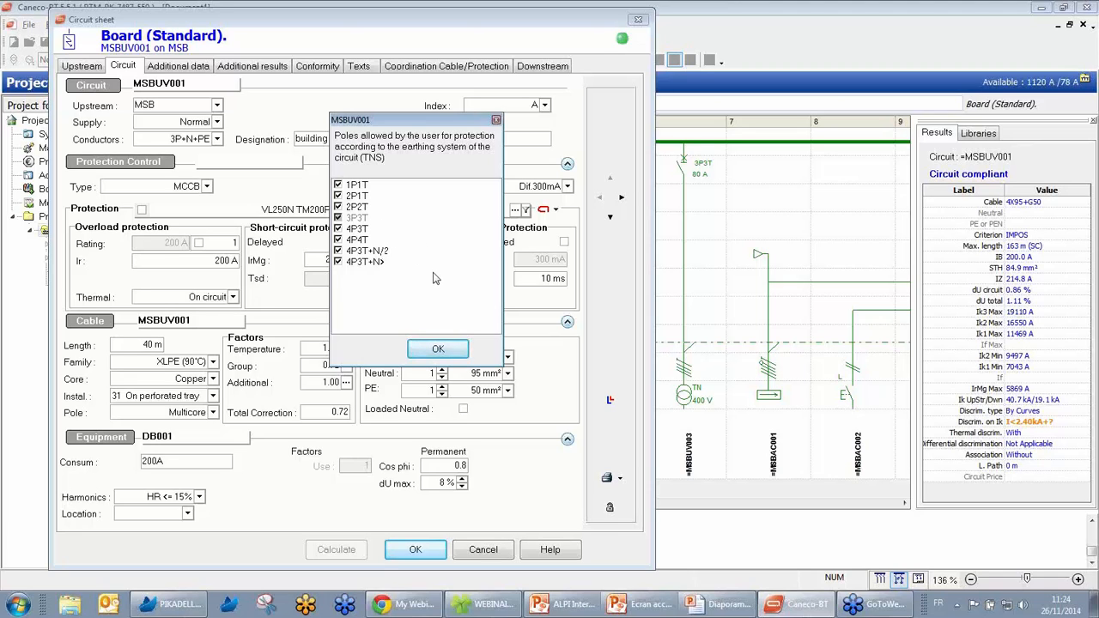
click(445, 350)
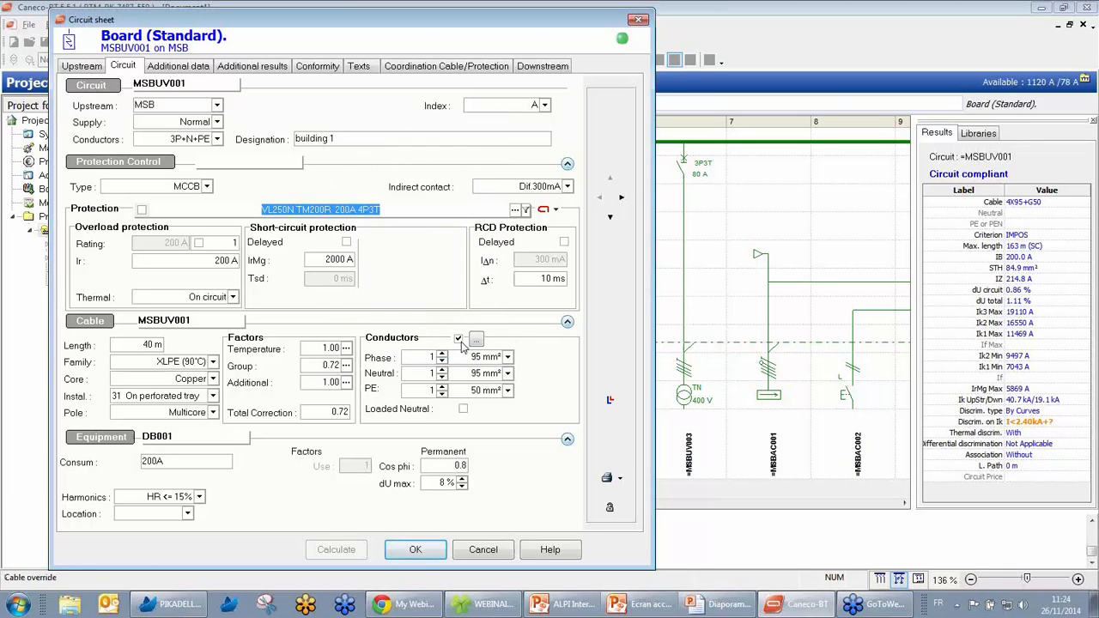
Turn off the cable override on MSBUV001's conductors and accept the circuit sheet
click(459, 339)
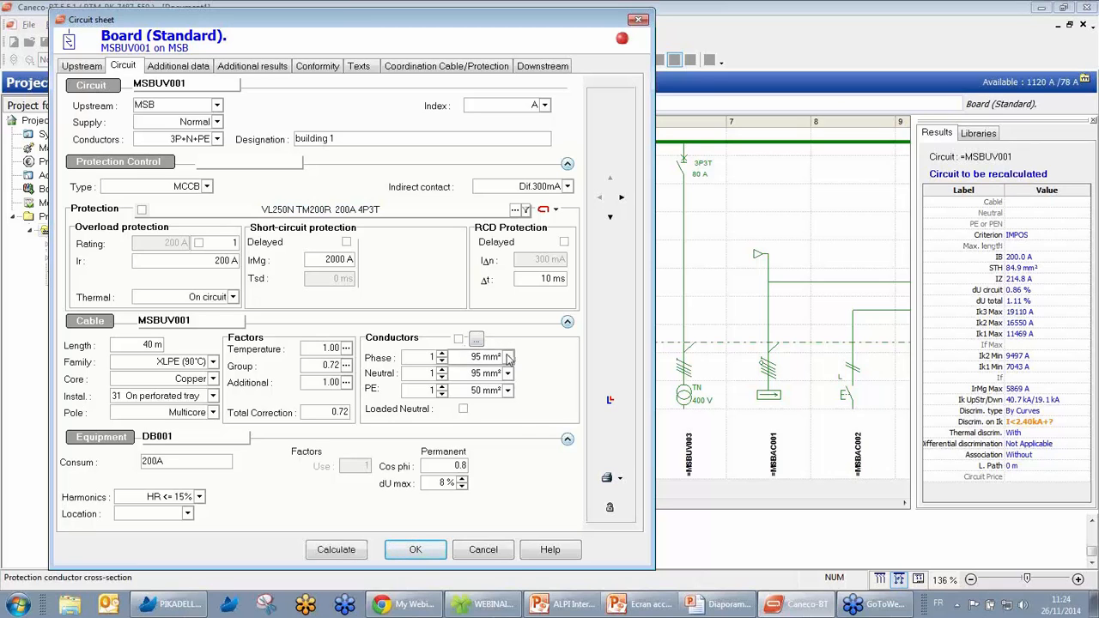
click(438, 549)
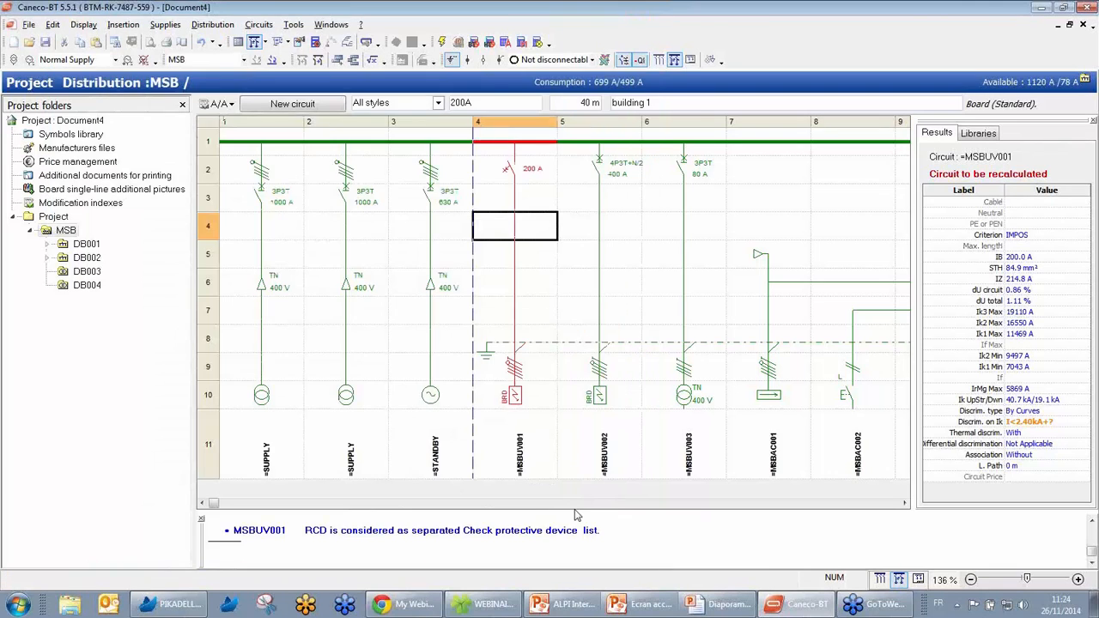
Check the conductor options of socket circuit DB001STD001 on DB001, set its terminal device polarity to 1P and accept the circuit sheet
click(86, 244)
click(510, 268)
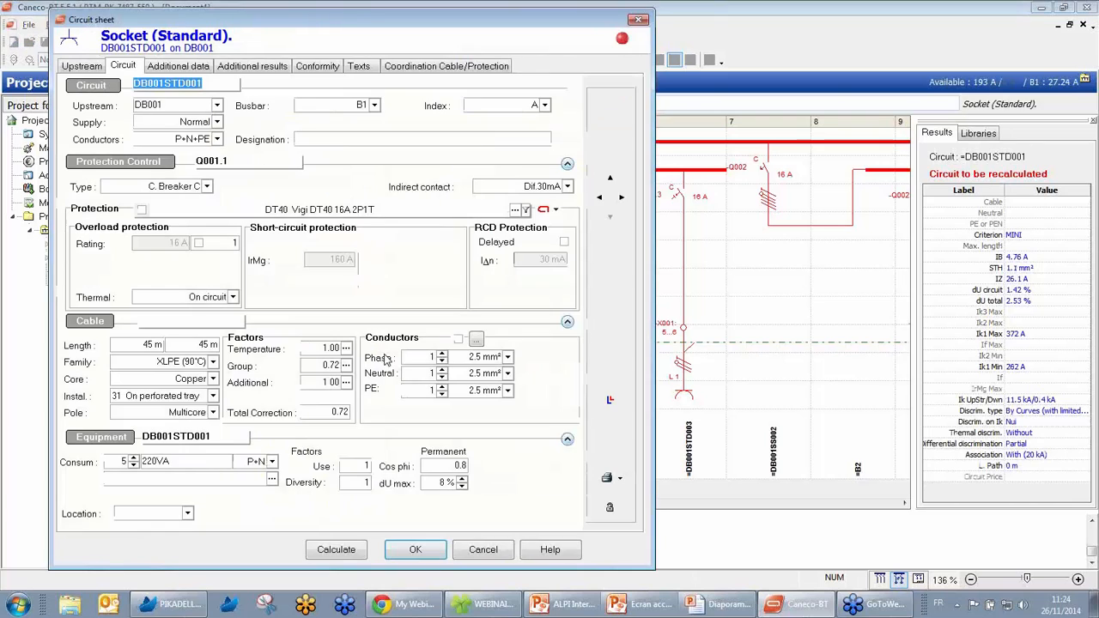
click(217, 139)
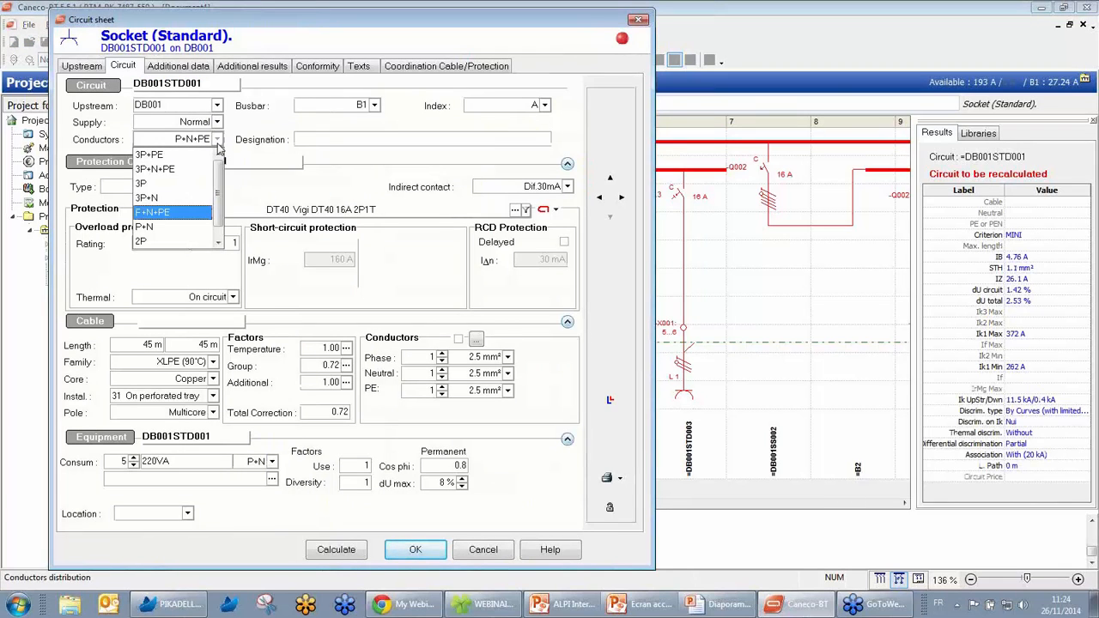
click(218, 142)
click(271, 463)
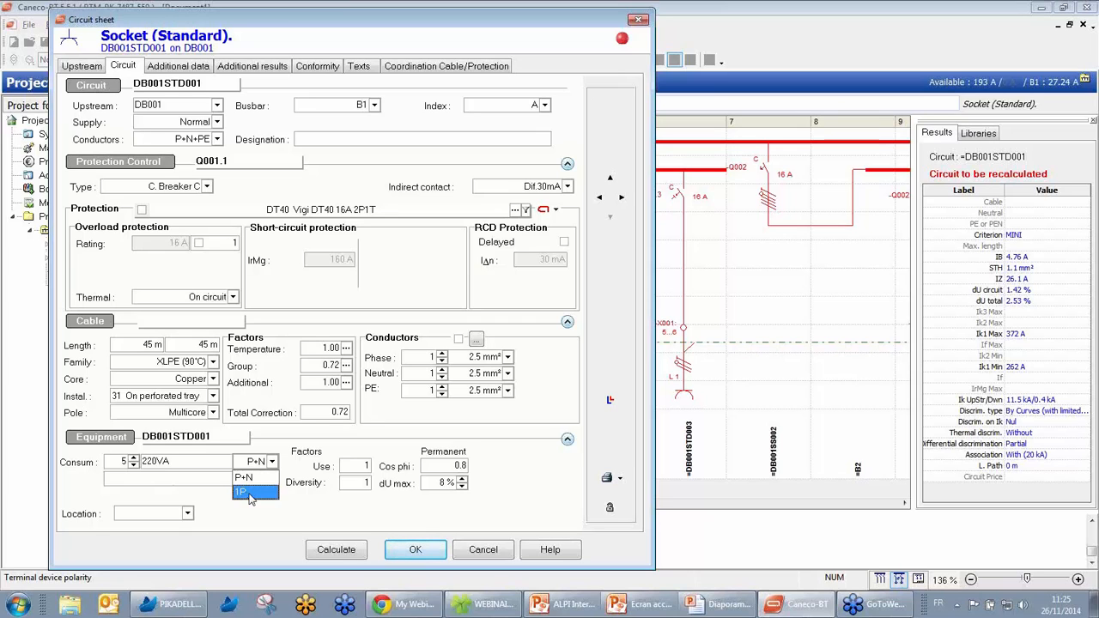
click(250, 495)
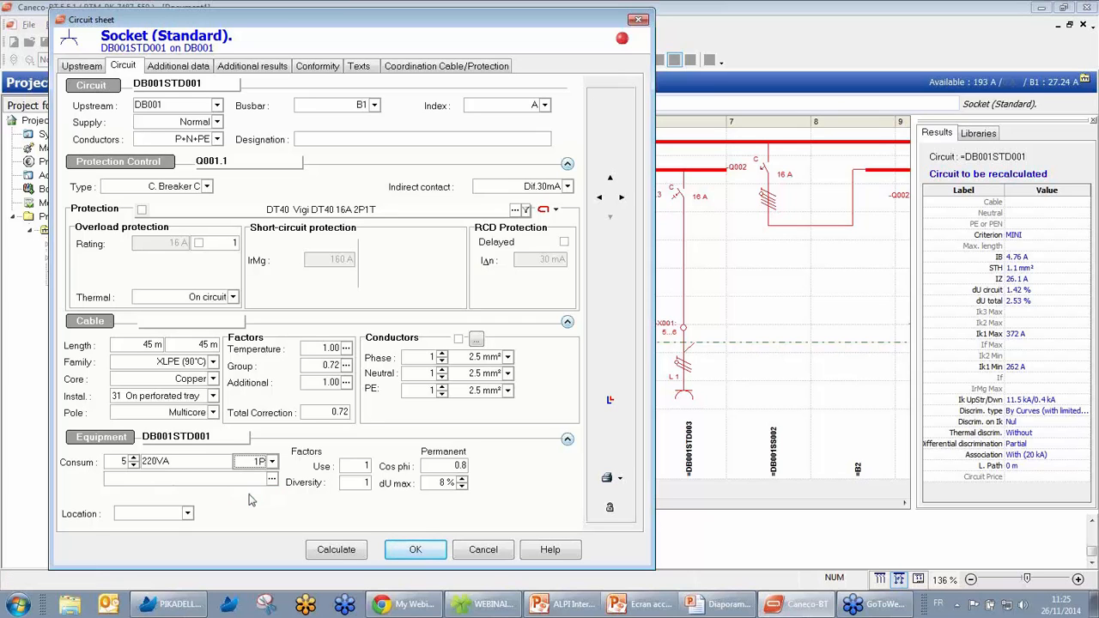
click(417, 550)
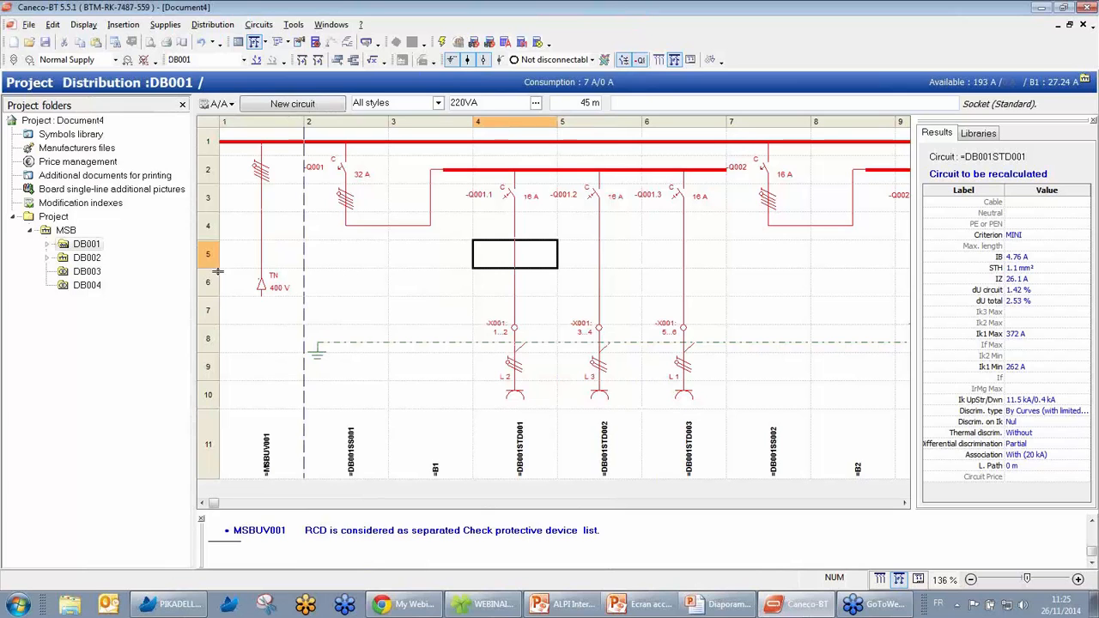
Open the circuit sheet of MSBUV002 on MSB and bring up the catalogue choice for its circuit breaker
click(67, 230)
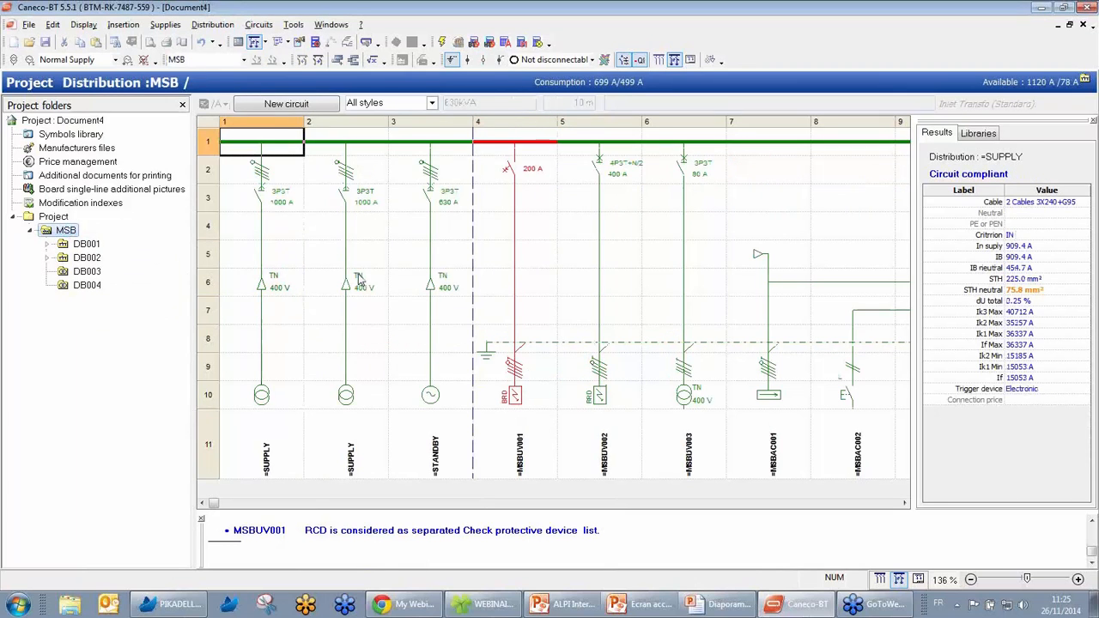
click(602, 269)
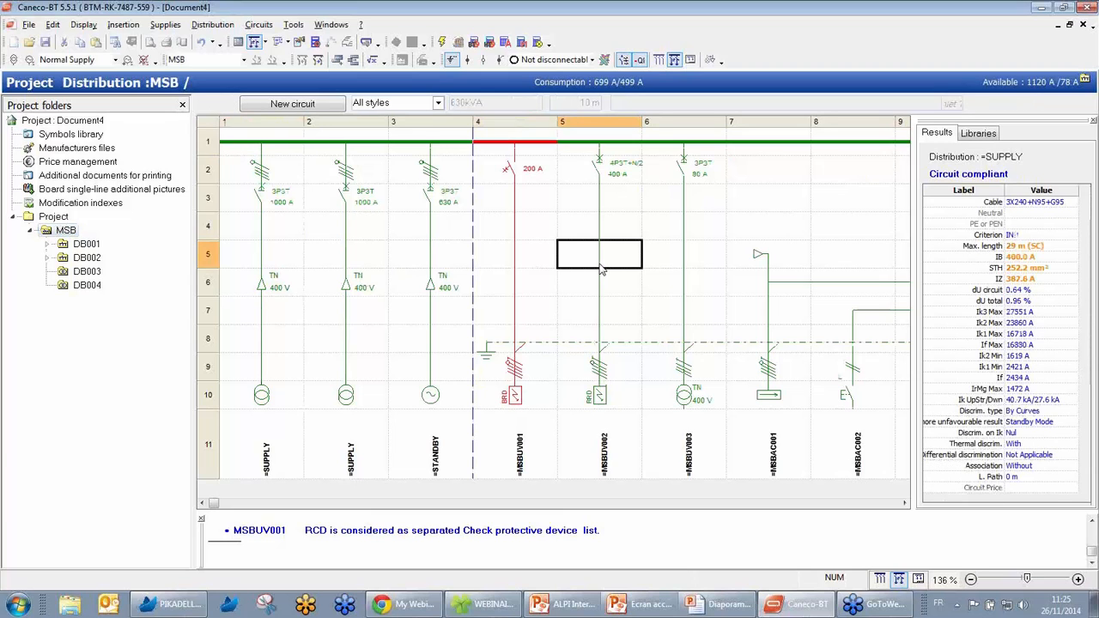
double_click(601, 269)
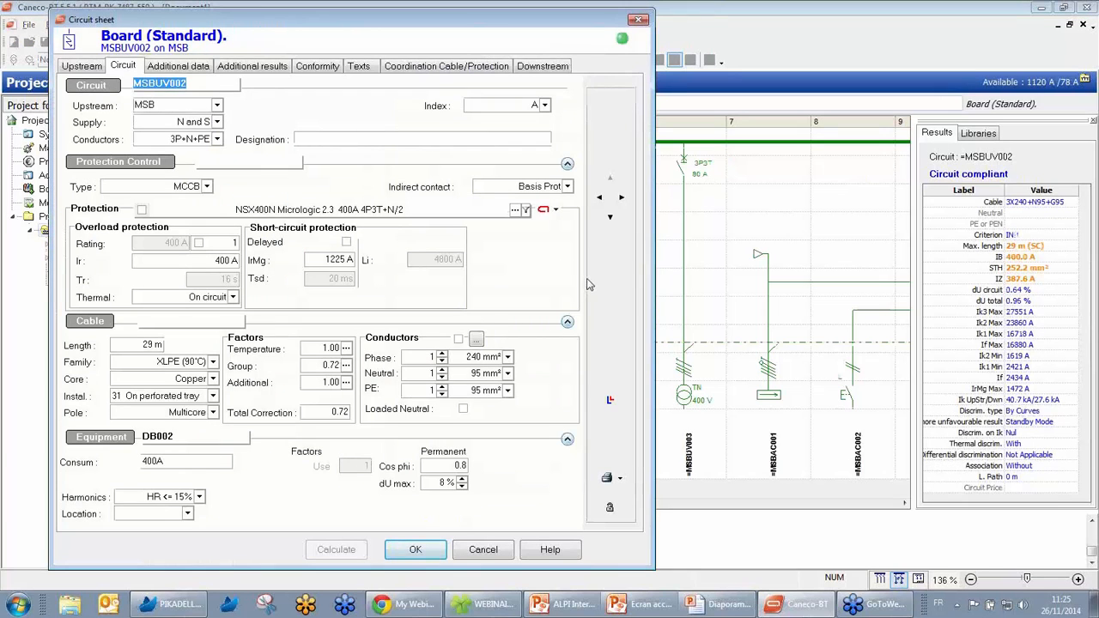
click(558, 211)
click(566, 234)
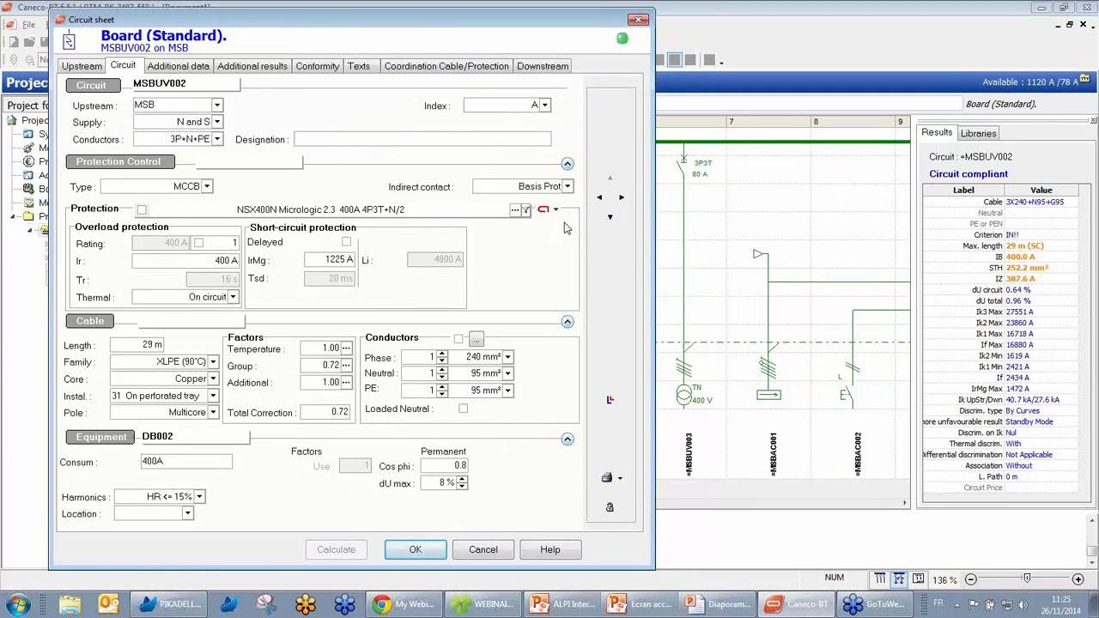
click(556, 209)
click(570, 239)
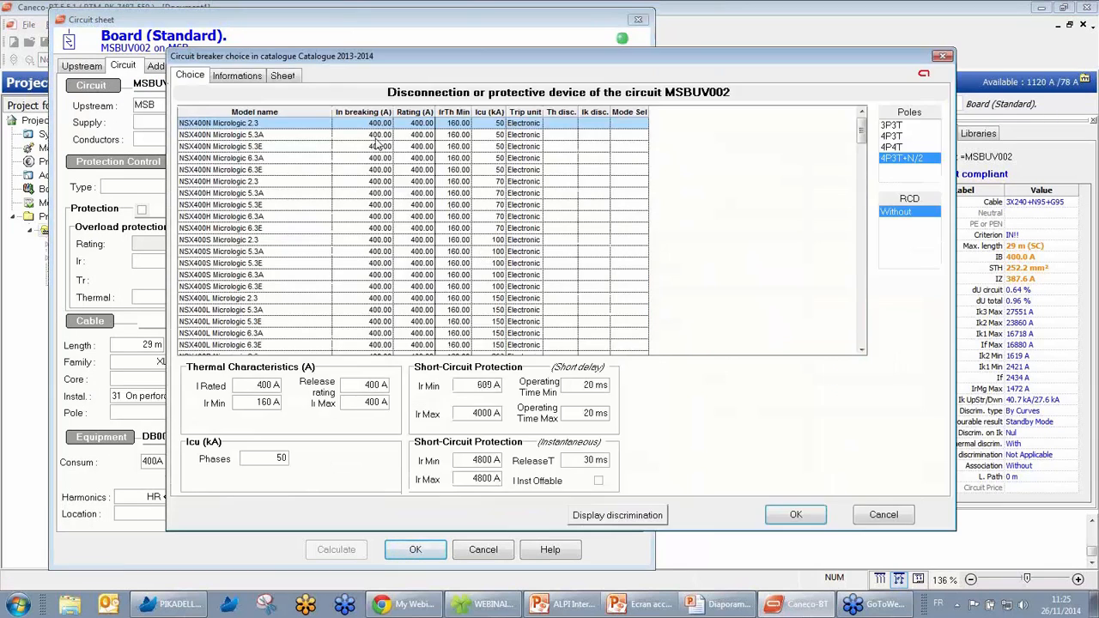
Review the technical sheet of the NSX400N Micrologic 2.3 breaker, then accept the device and the MSBUV002 circuit sheet
click(282, 76)
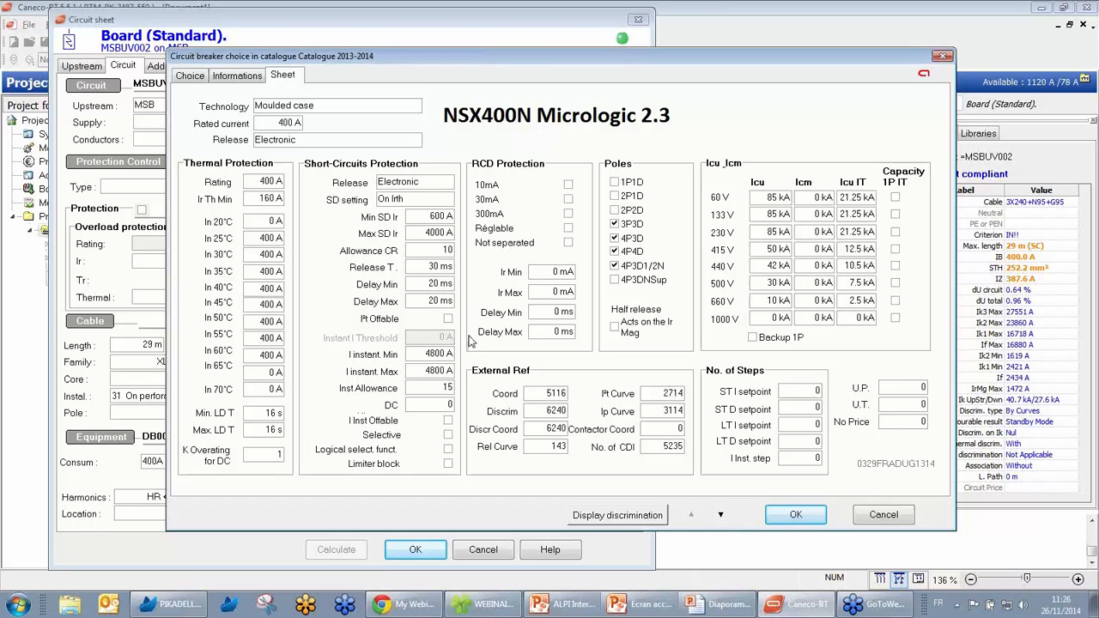
click(794, 513)
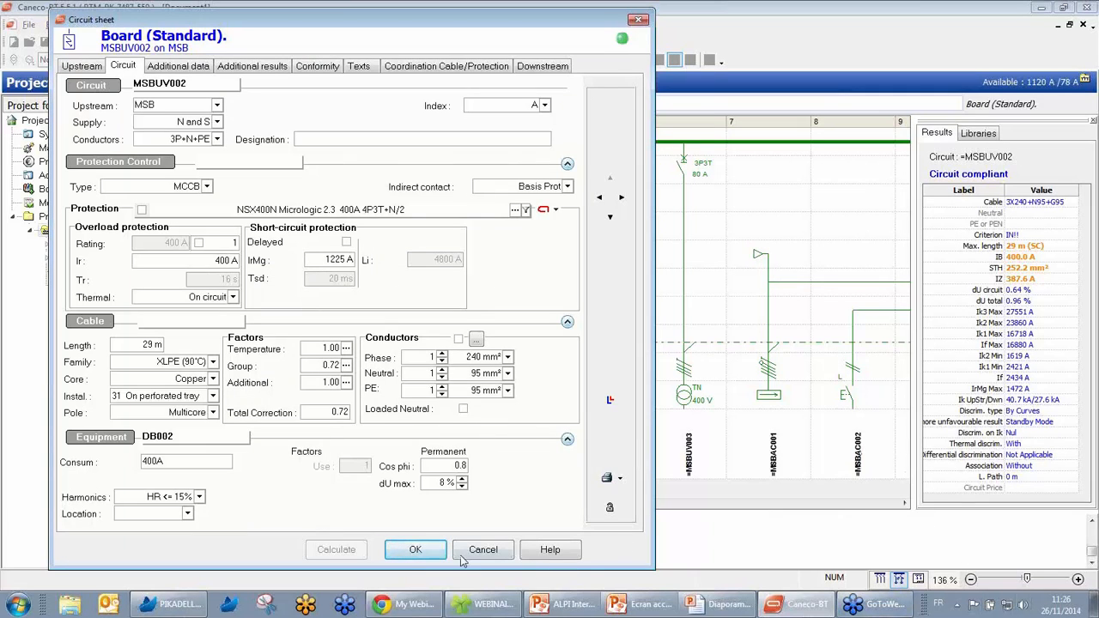
click(416, 550)
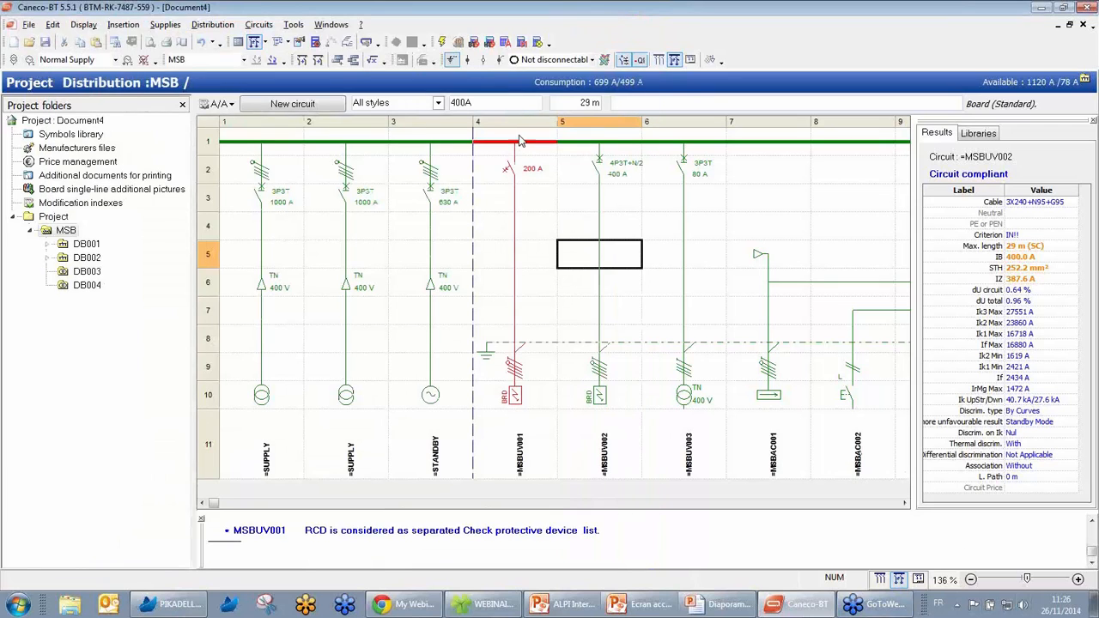
Display the overall network single-line diagram and recalculate all circuits in the red part of the distribution fed by MSBUV001
click(280, 49)
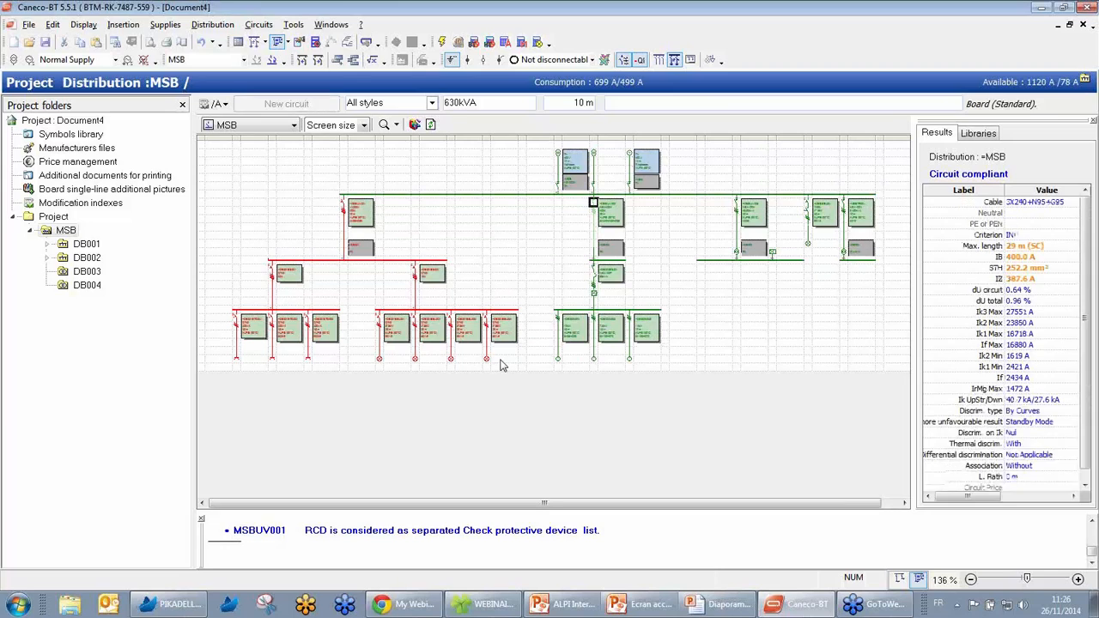
click(228, 231)
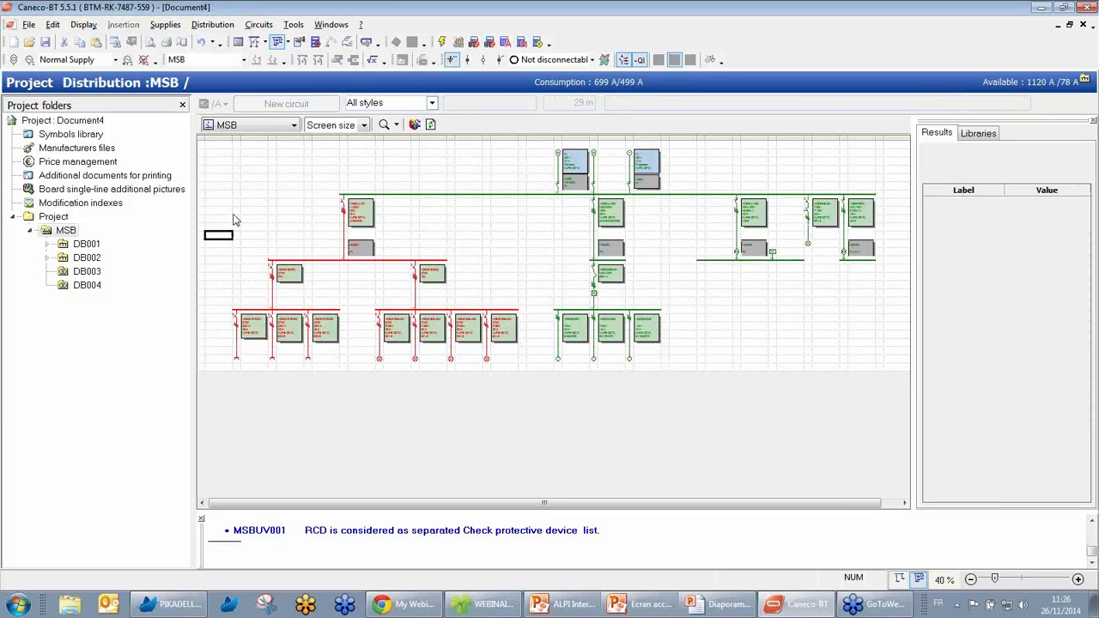
shift+click(500, 370)
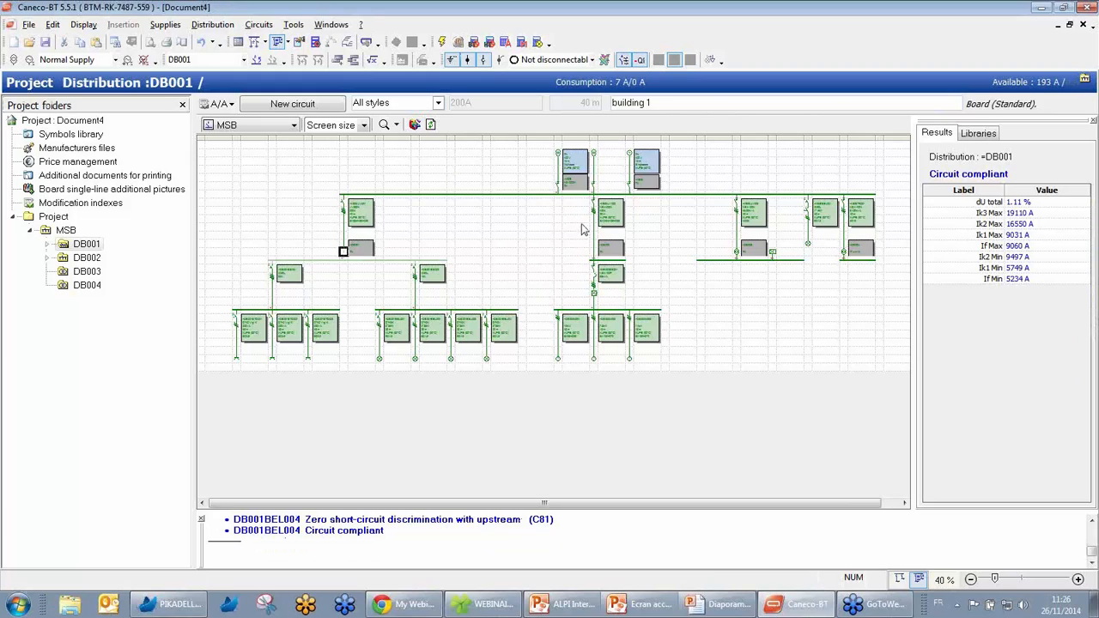
Open the SUPPLY source sheet and examine its transformer coupling options and its additional data on upstream board impedances
click(558, 174)
click(558, 171)
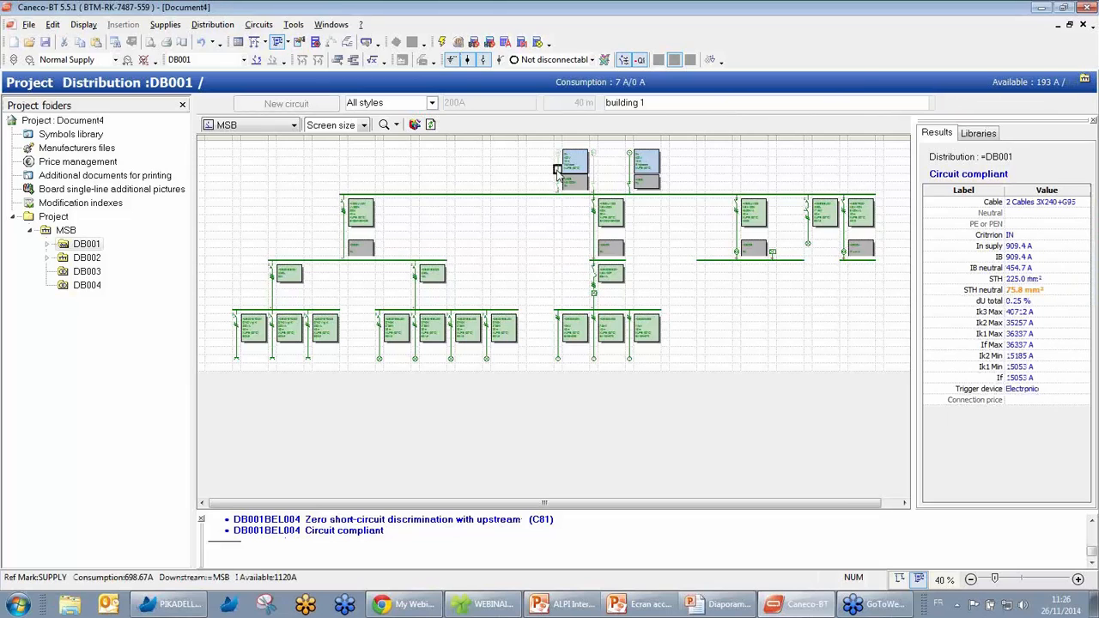
double_click(558, 171)
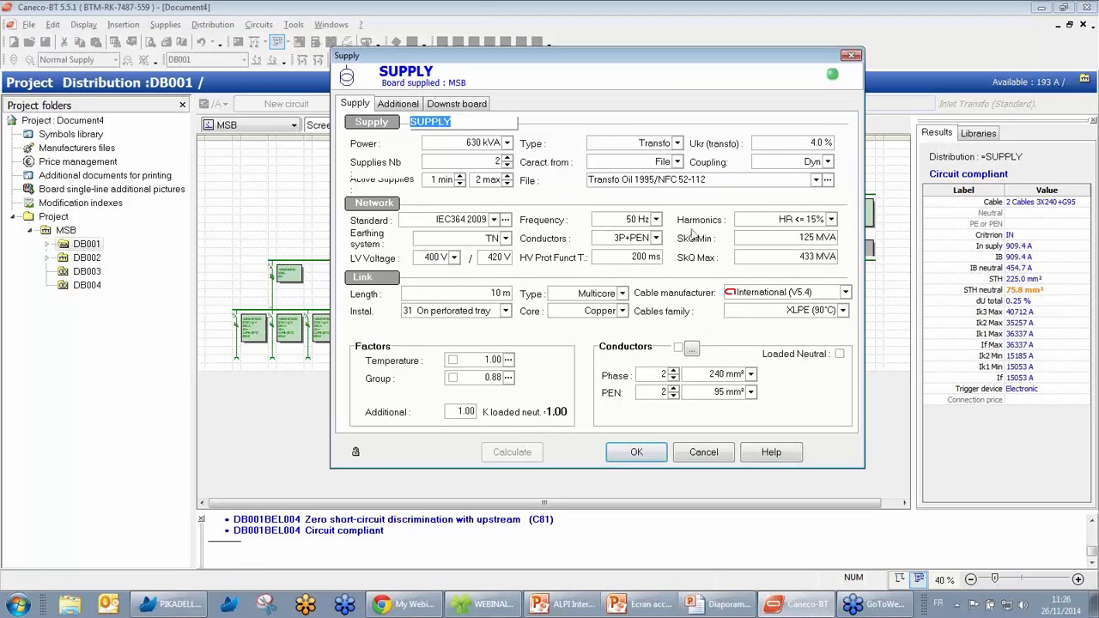
click(828, 162)
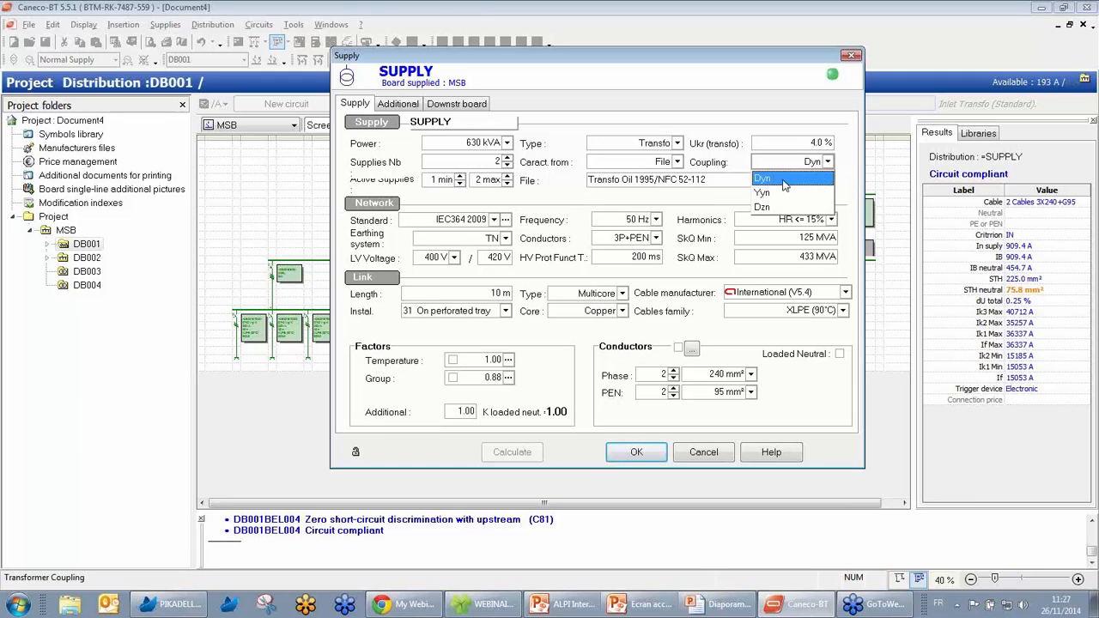
click(832, 168)
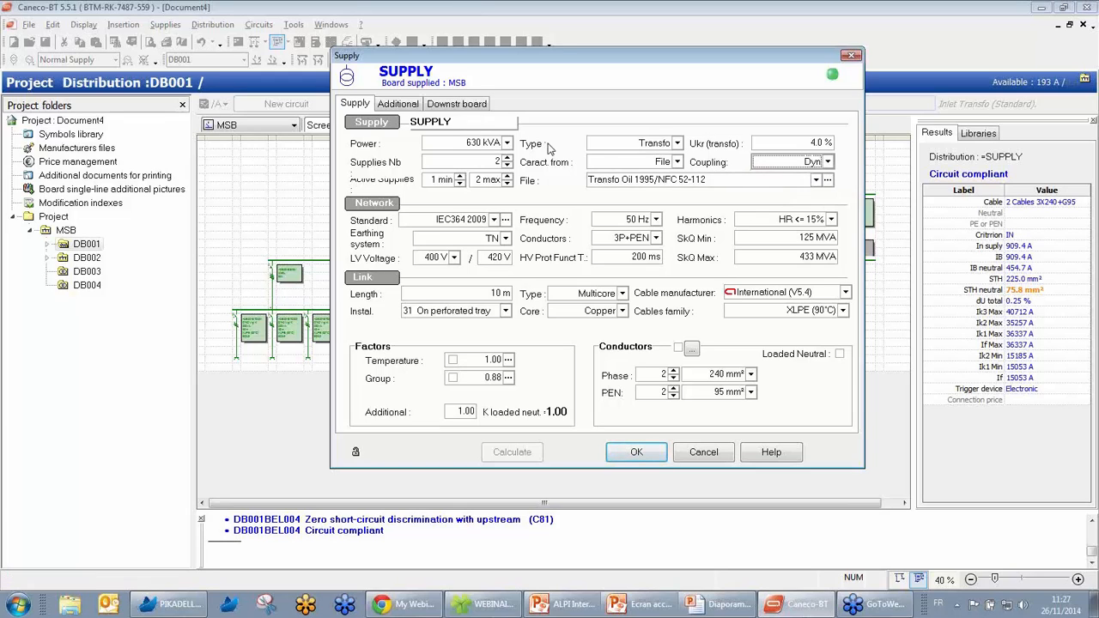
click(400, 108)
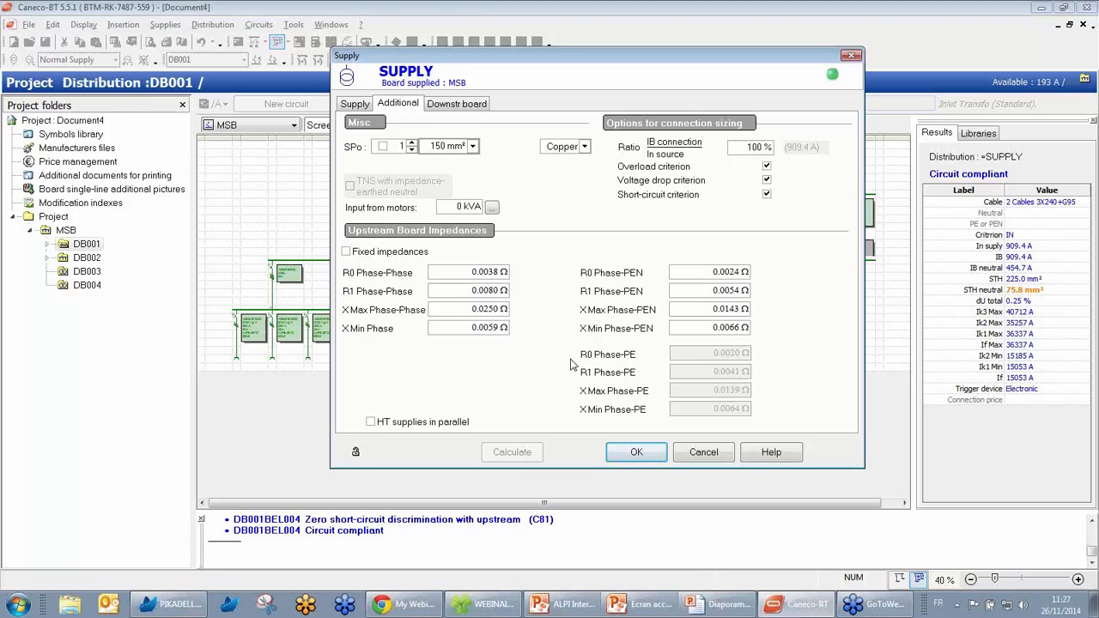
click(636, 453)
click(636, 452)
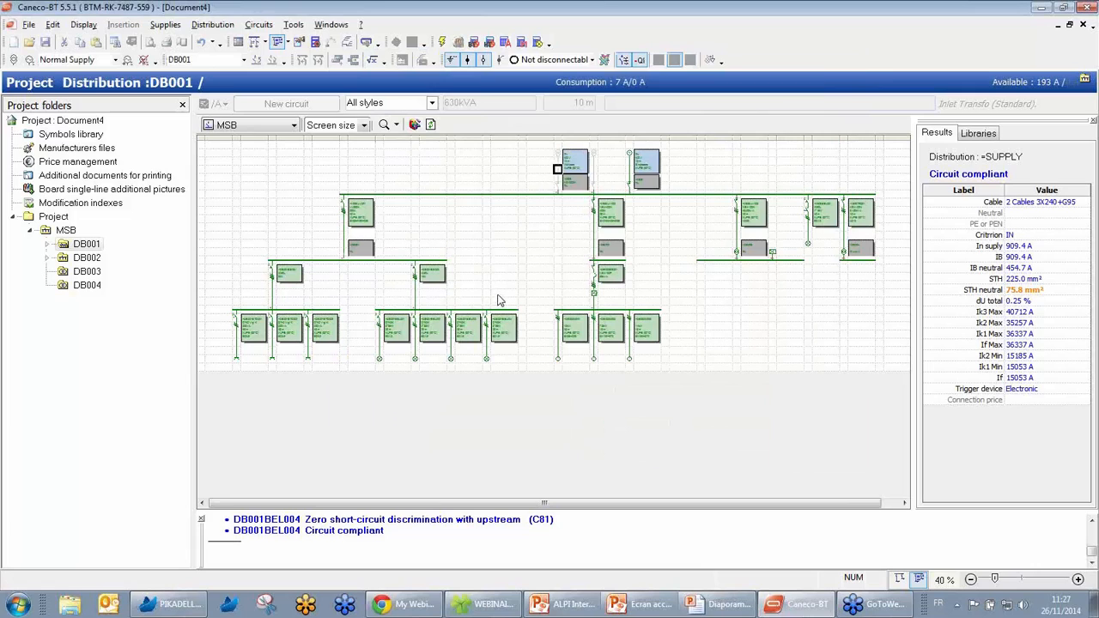
Display the MSB board, starting from circuit MSBUV001, as a folio board single-line diagram and look through its folios
click(344, 229)
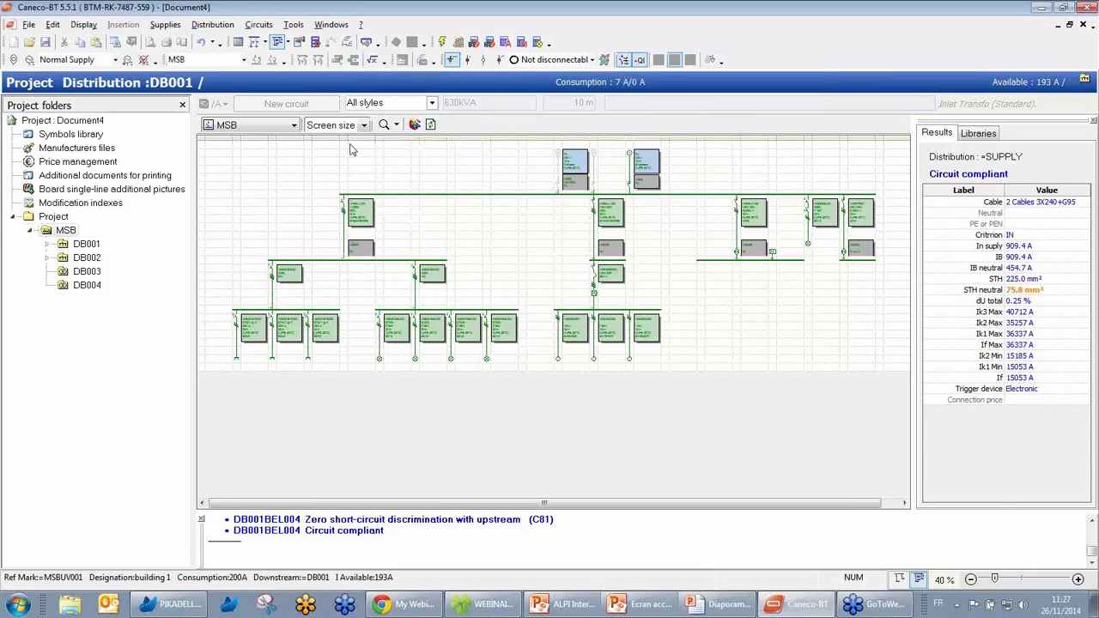
click(265, 43)
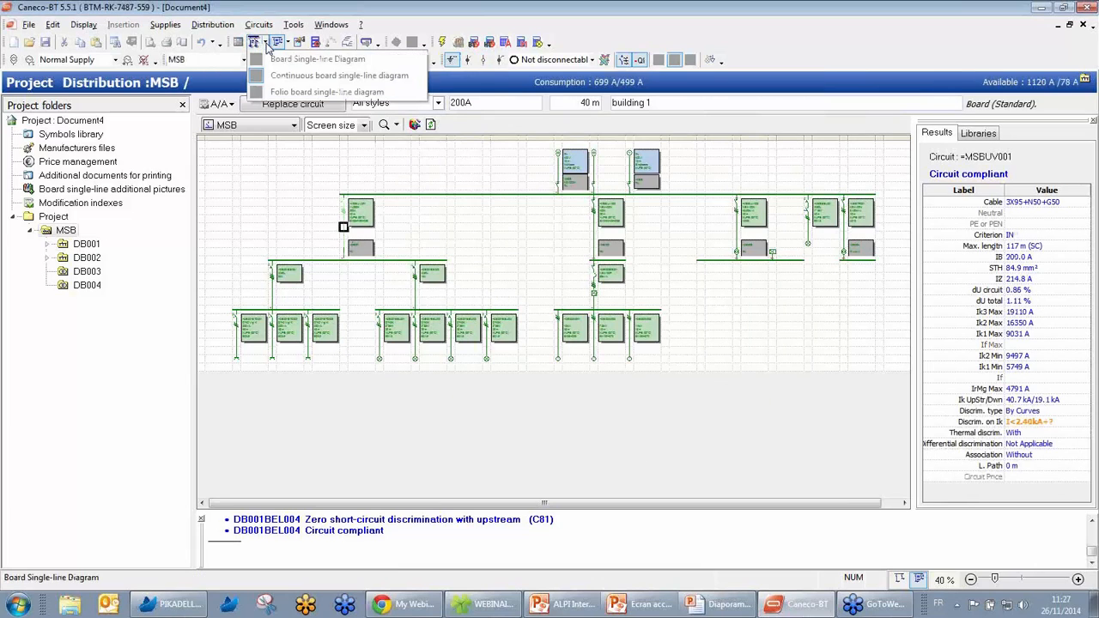
click(259, 58)
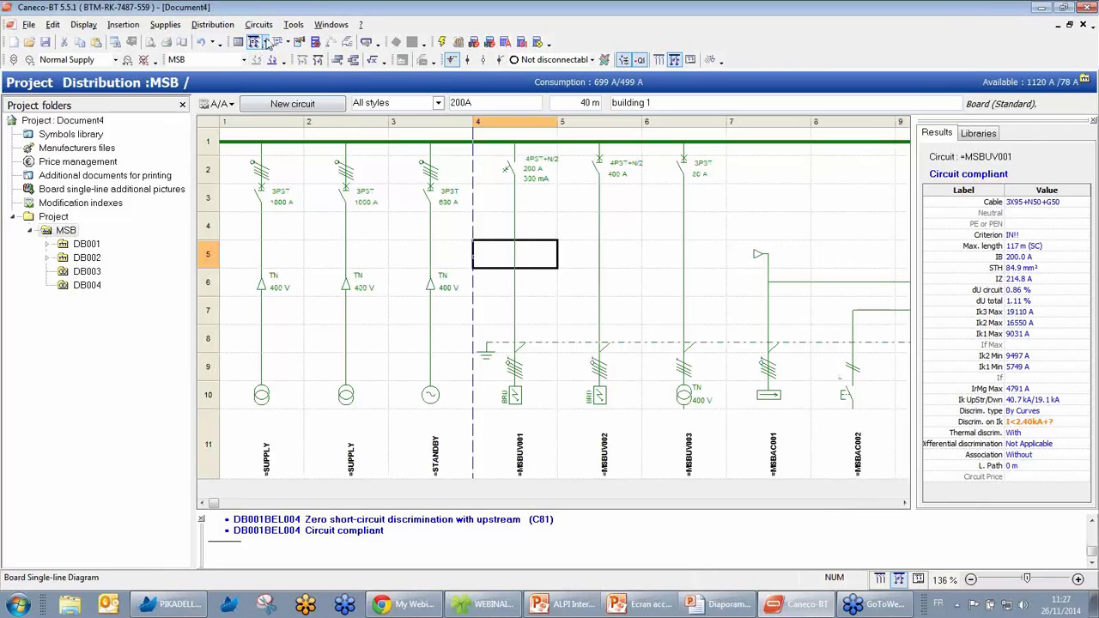
click(267, 43)
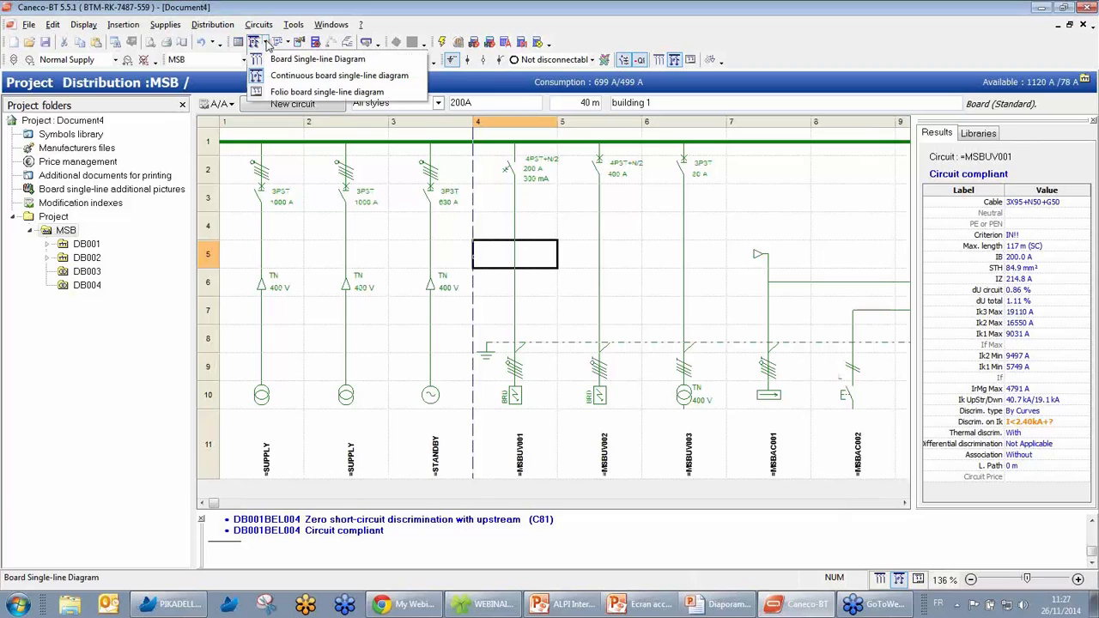
click(336, 92)
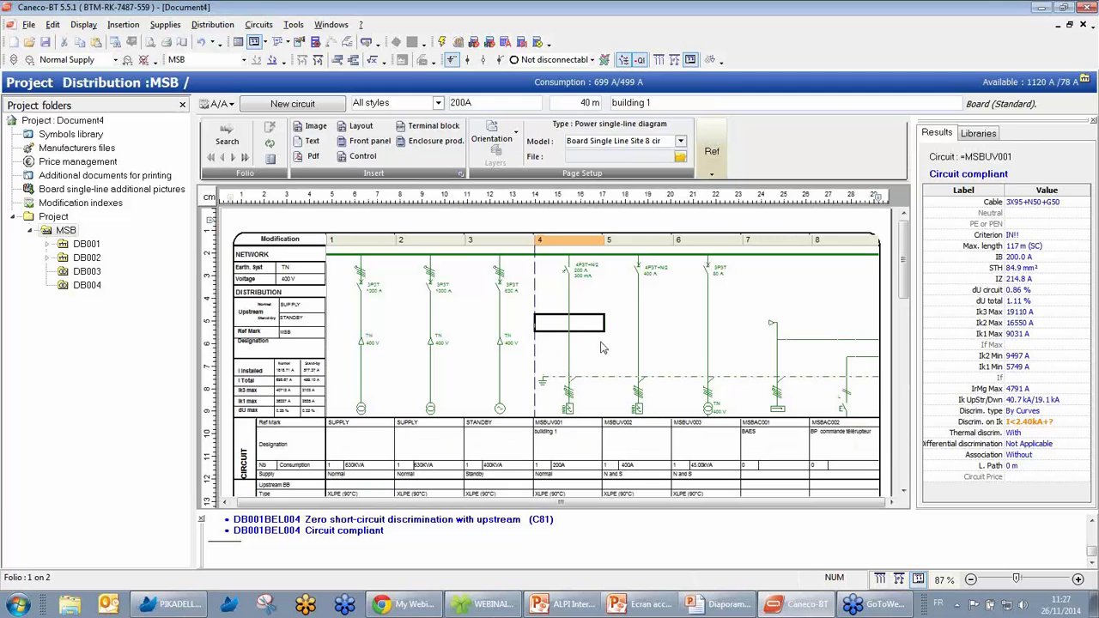
drag(906, 245, 907, 263)
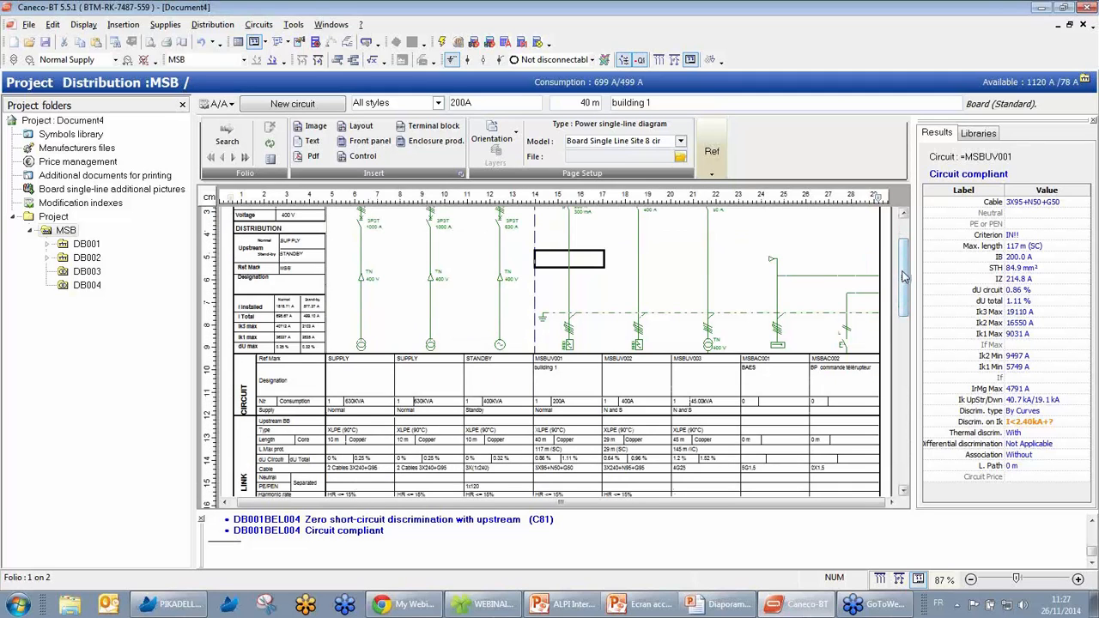
scroll(906, 262, up, 2)
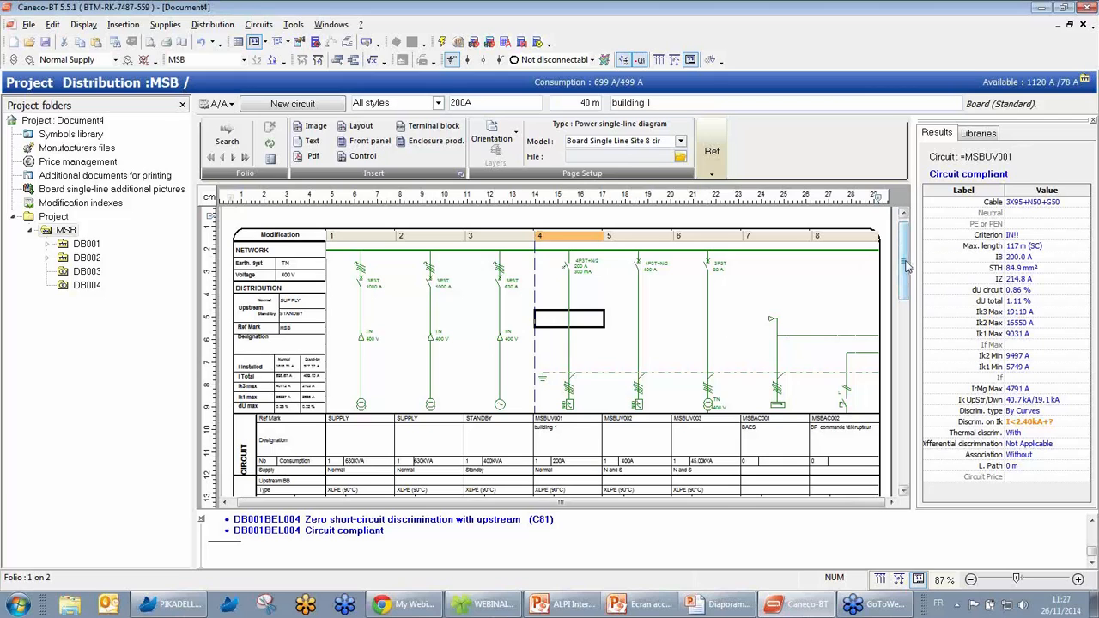
drag(907, 267, 896, 398)
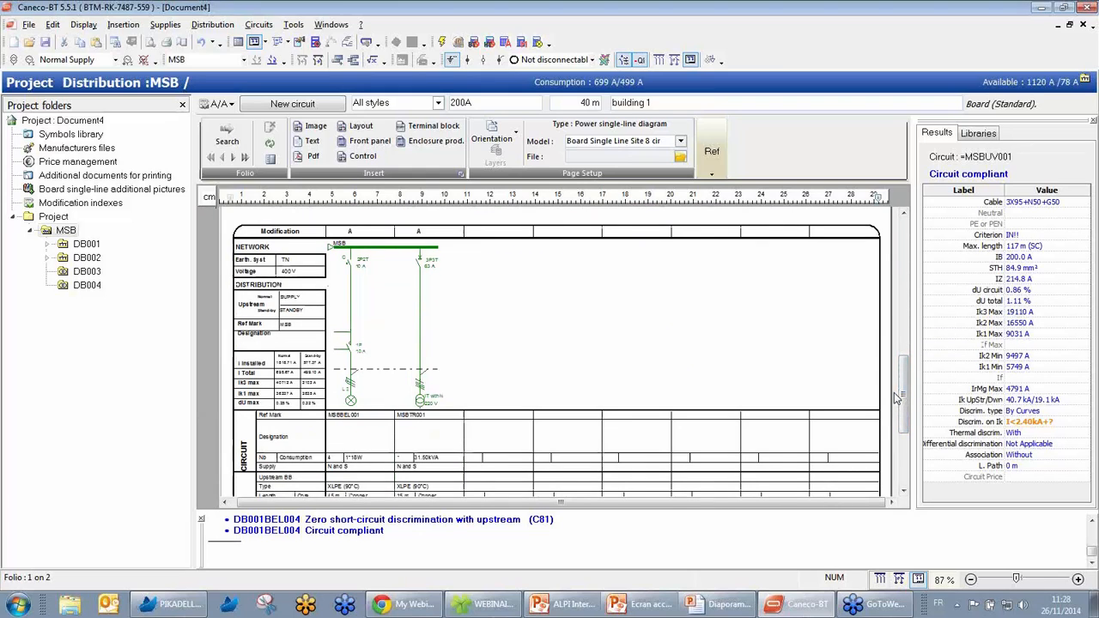
Change the folio model to the 10-circuit Board single-line contractor layout and inspect the MSB page enlarged
click(684, 143)
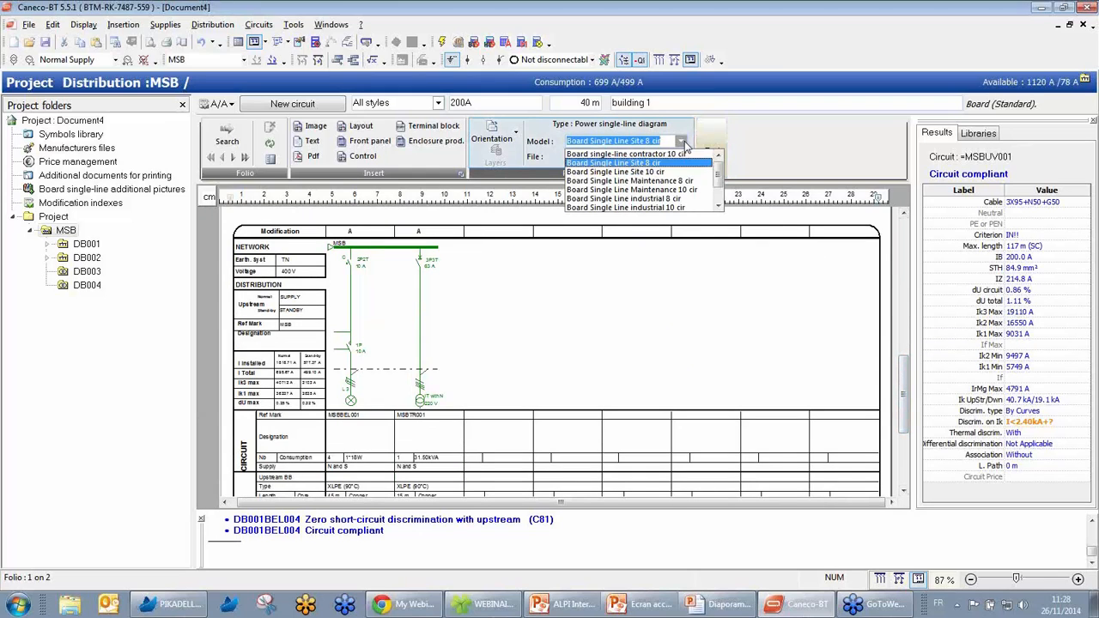
click(692, 155)
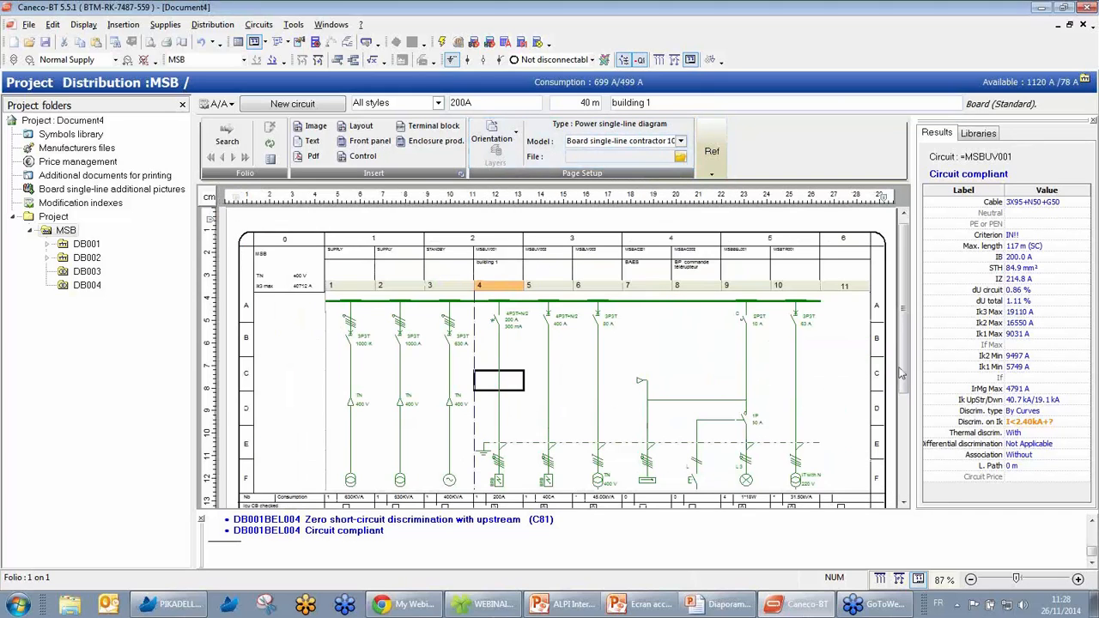
scroll(907, 321, down, 2)
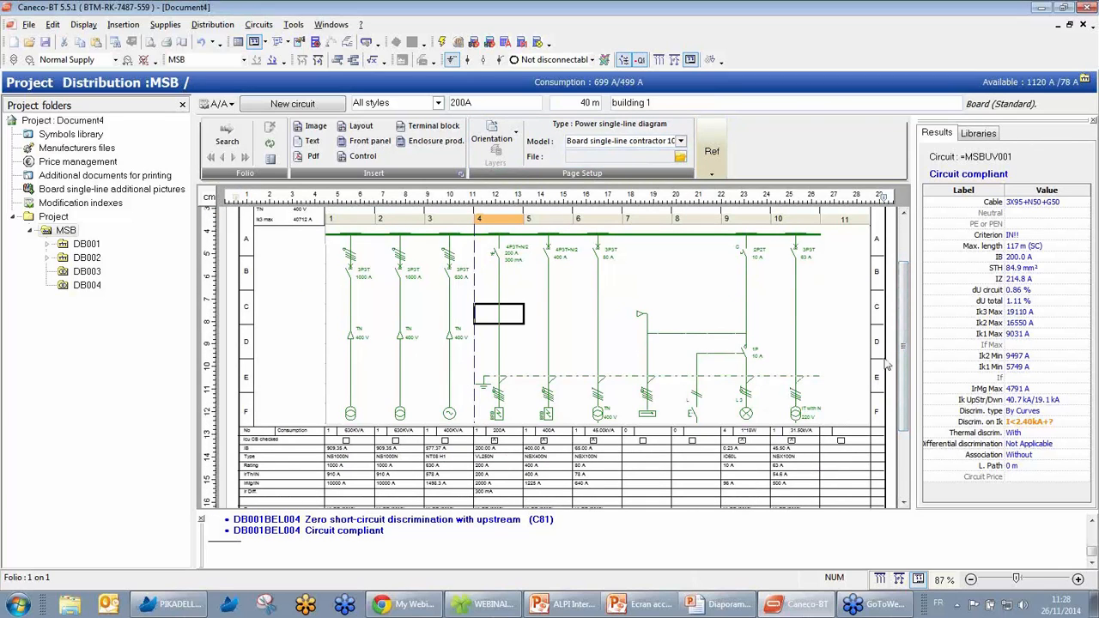
drag(905, 351, 903, 383)
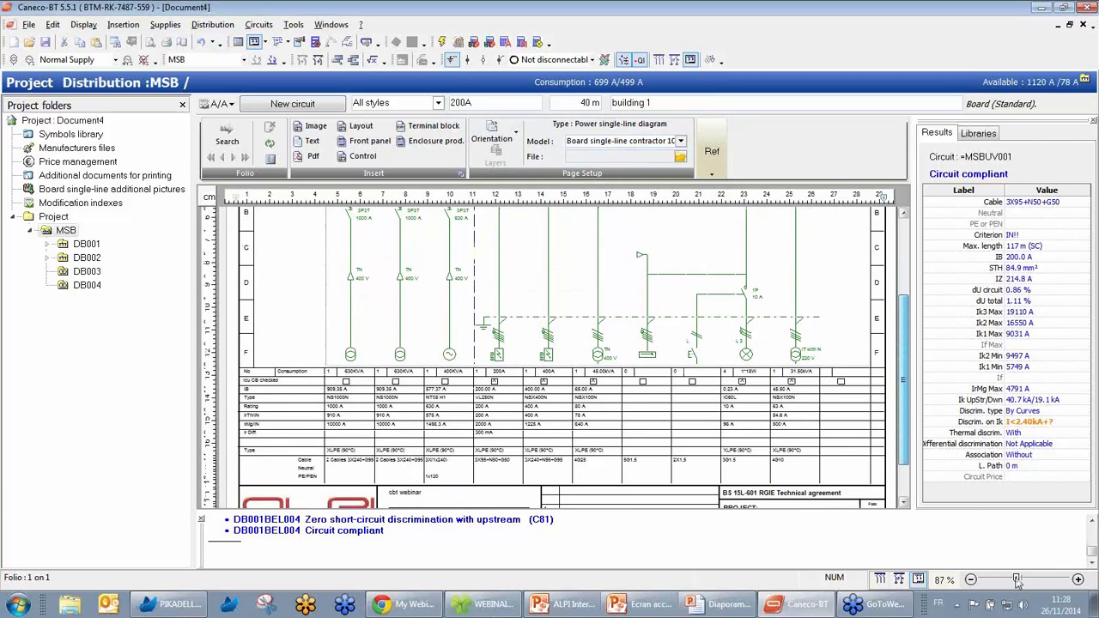
drag(1016, 580, 1034, 582)
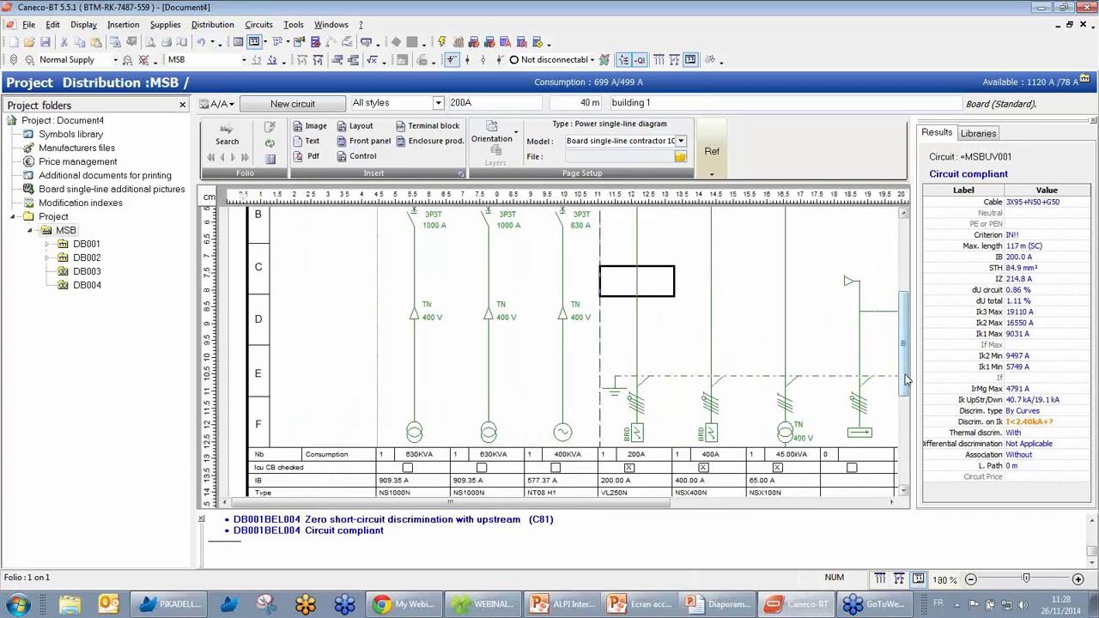
Display the DB001 board as folio single-line diagrams and look through to its second page
mouse_move(904, 372)
mouse_down()
mouse_move(910, 297)
mouse_move(913, 356)
mouse_up()
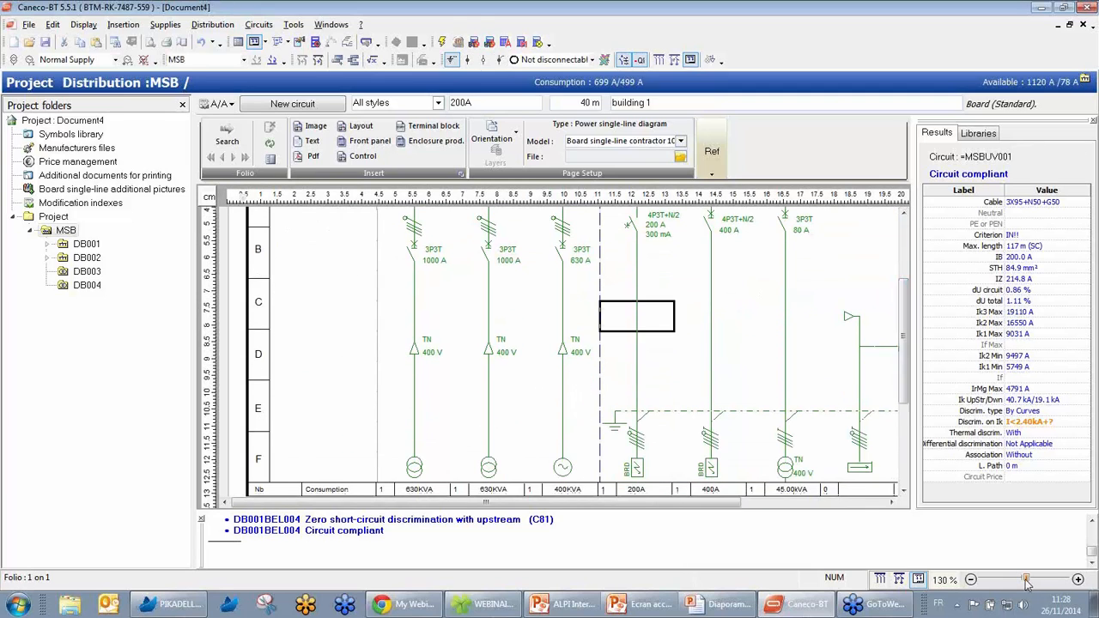
drag(1028, 581, 1018, 581)
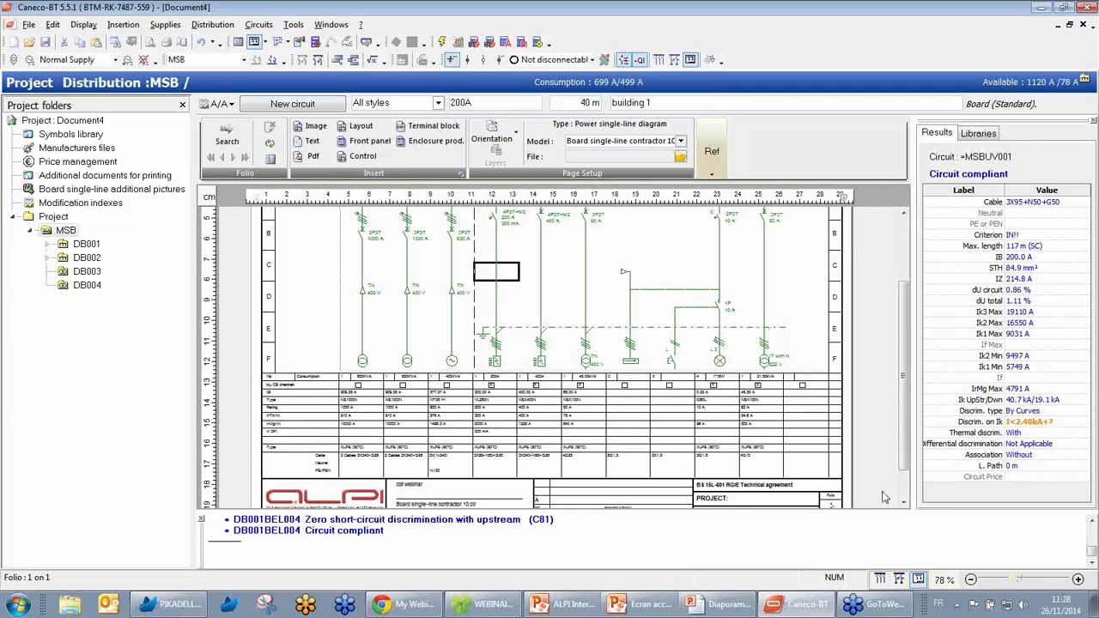
click(86, 245)
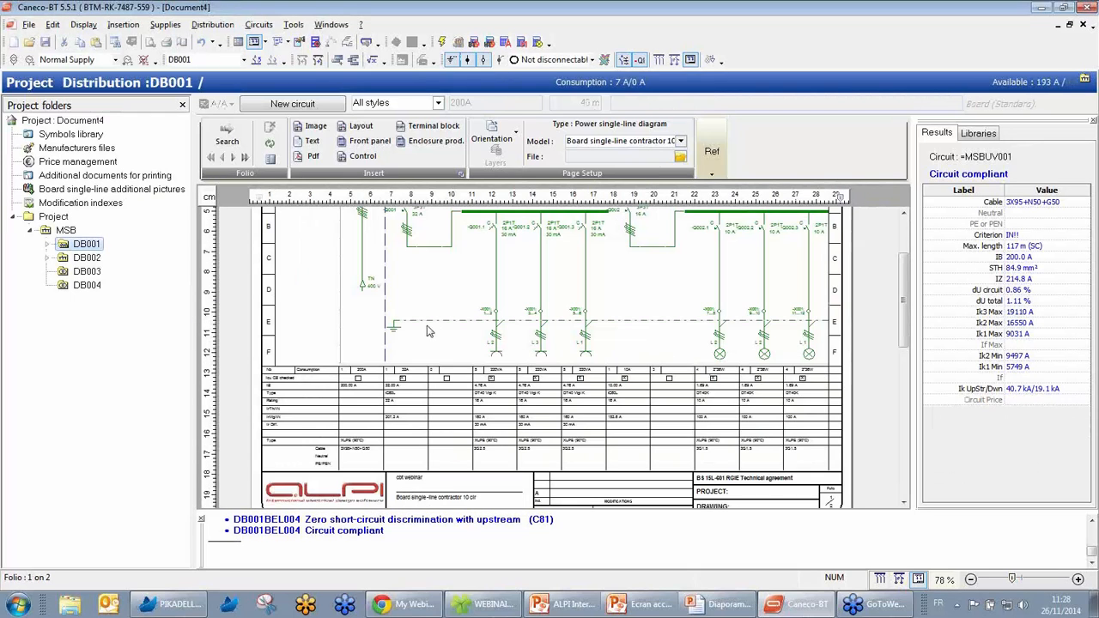
drag(904, 298, 909, 429)
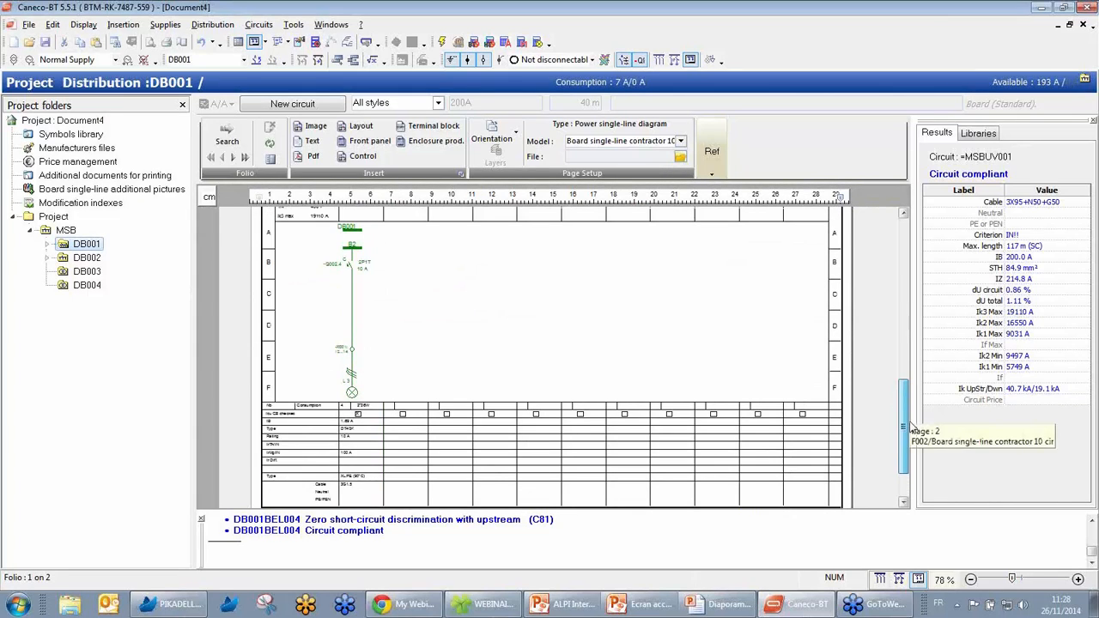
Add a standard Socket circuit to DB001 in column 2 of its second folio, beside the last lighting circuit
click(396, 247)
click(402, 298)
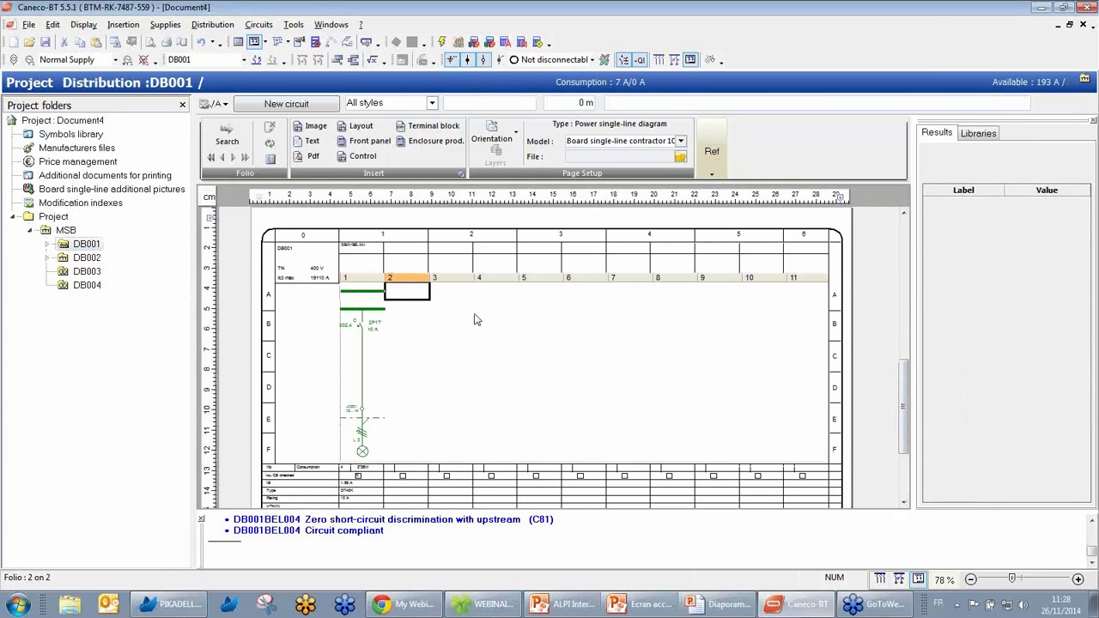
click(320, 104)
click(275, 149)
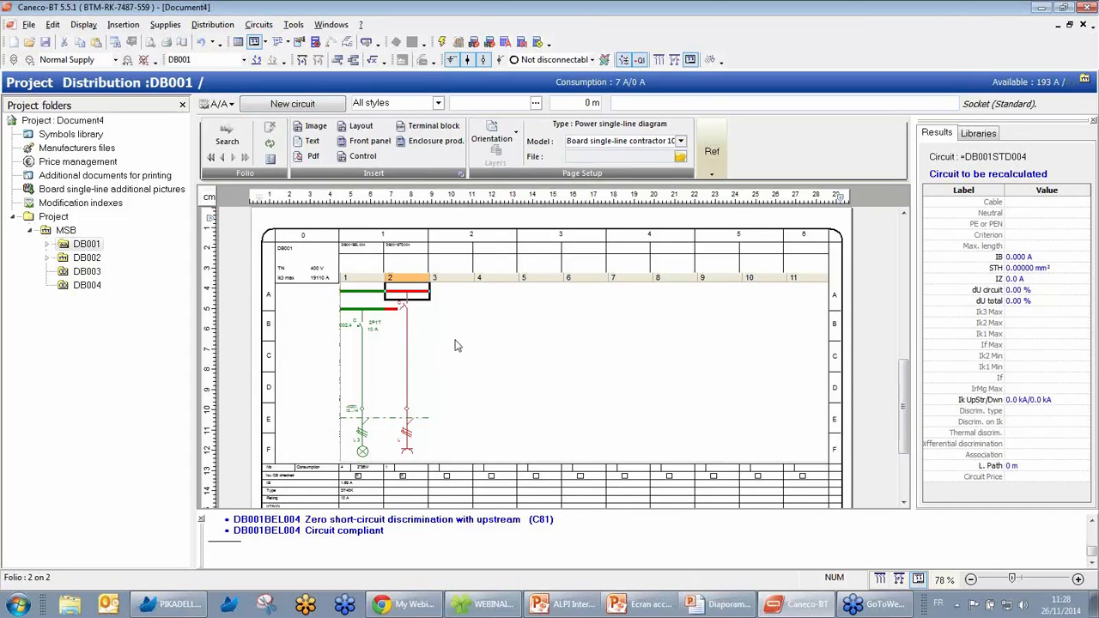
In the new socket circuit's sheet, set the cable length to 20 m and choose Socket 2x10A as its equipment
click(410, 343)
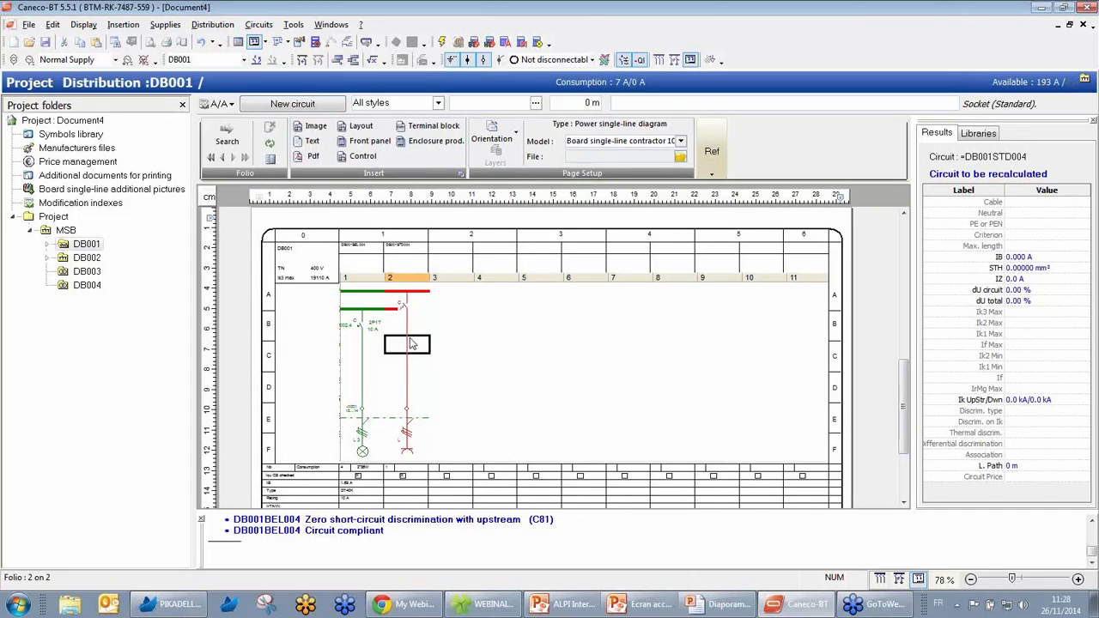
double_click(412, 344)
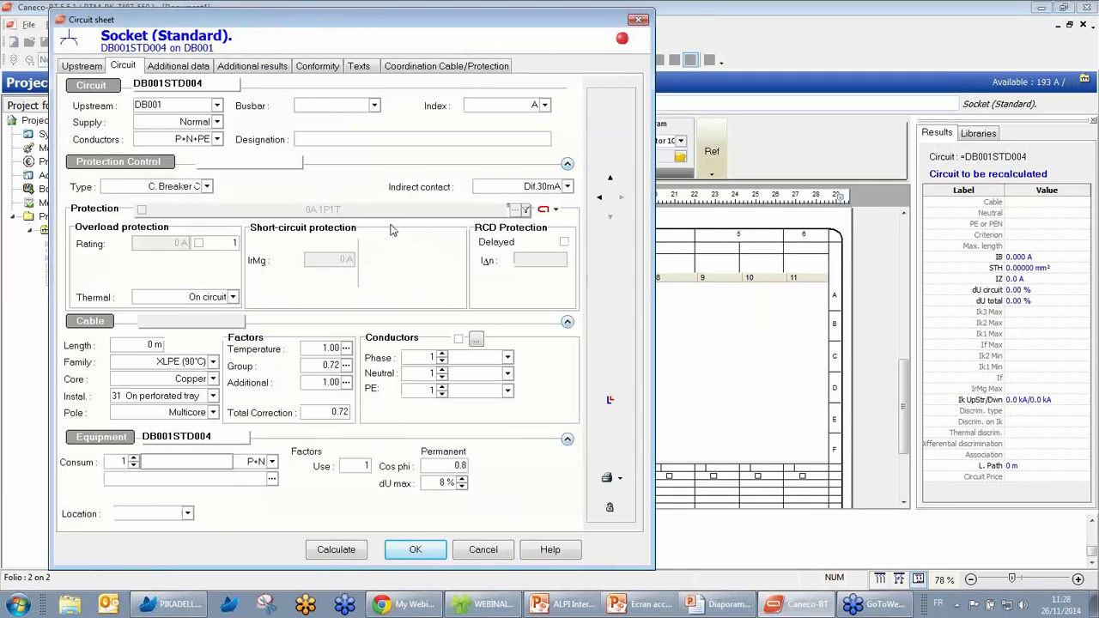
click(136, 346)
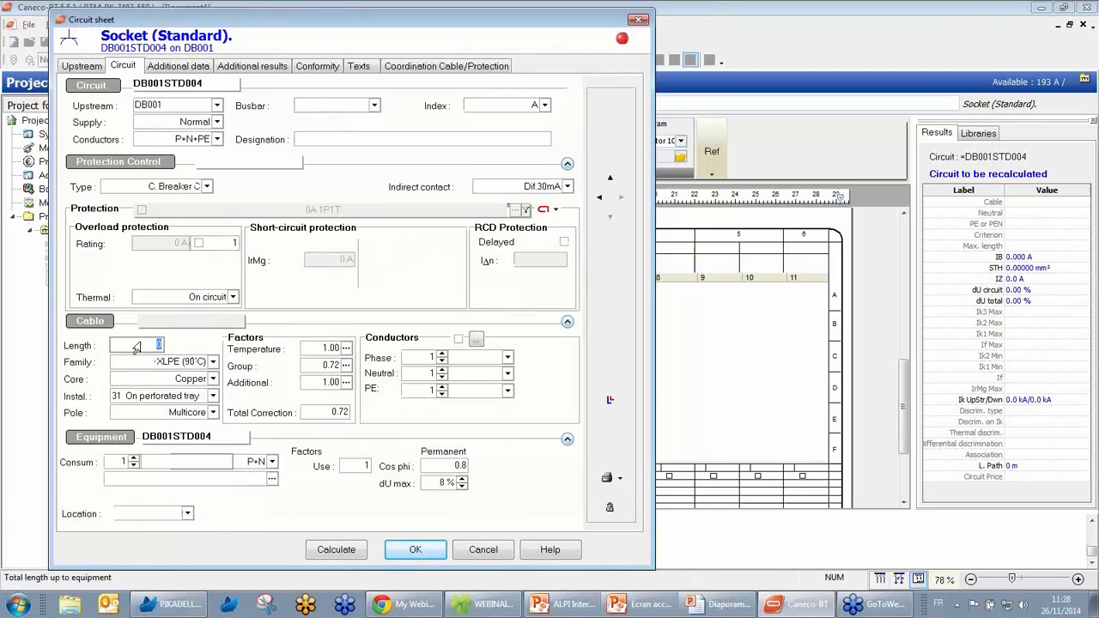
text(20)
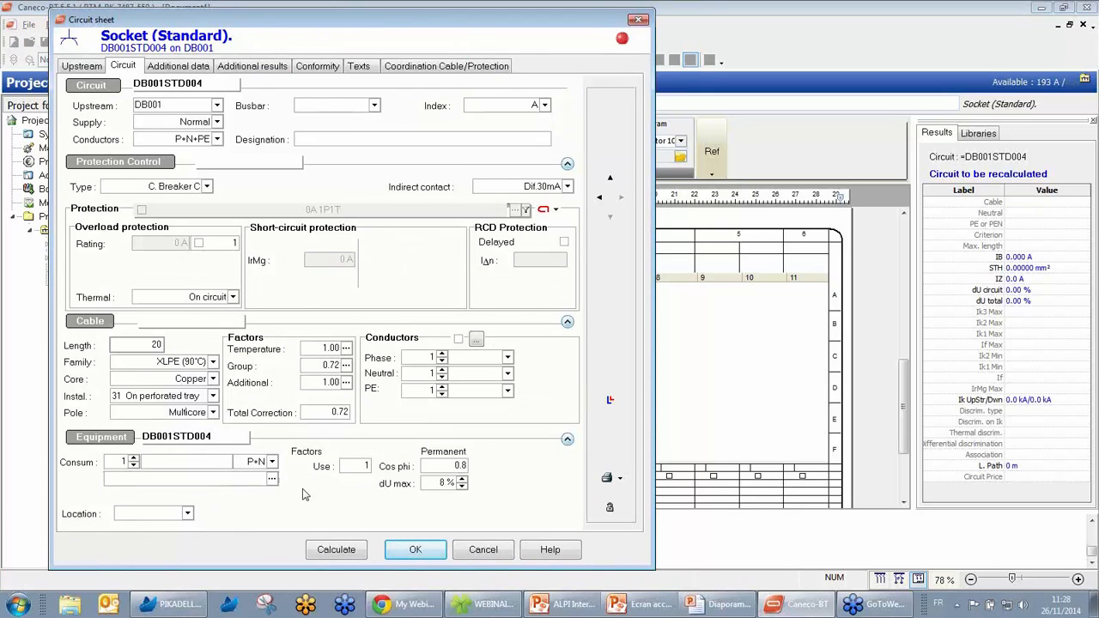
click(272, 480)
click(162, 510)
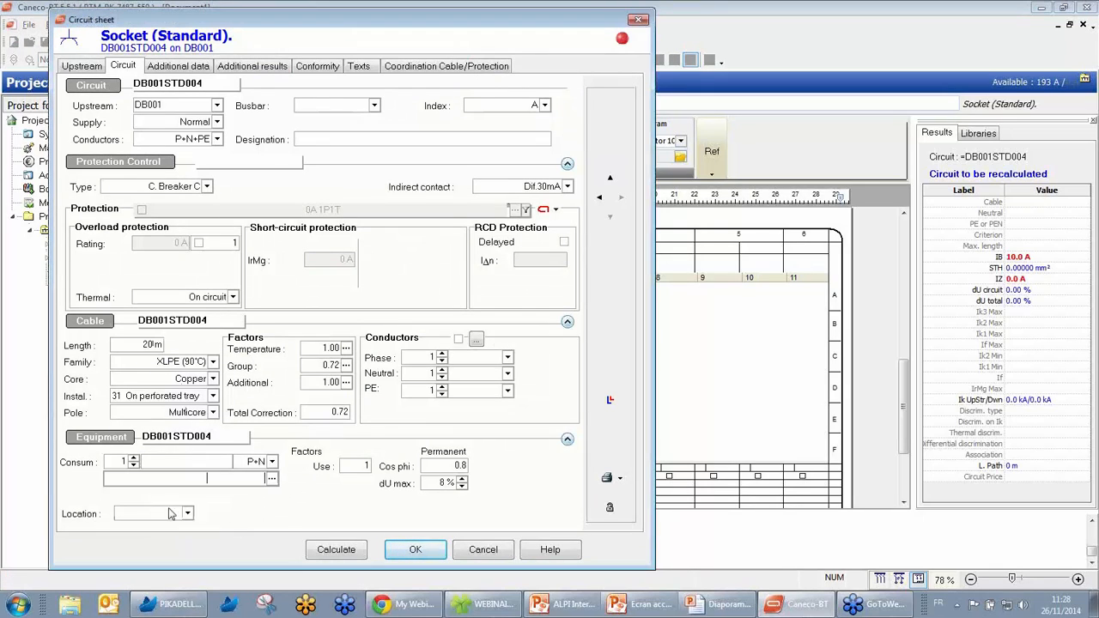
Set the socket circuit's use factor to 0.5, calculate the circuit and accept its sheet
click(353, 468)
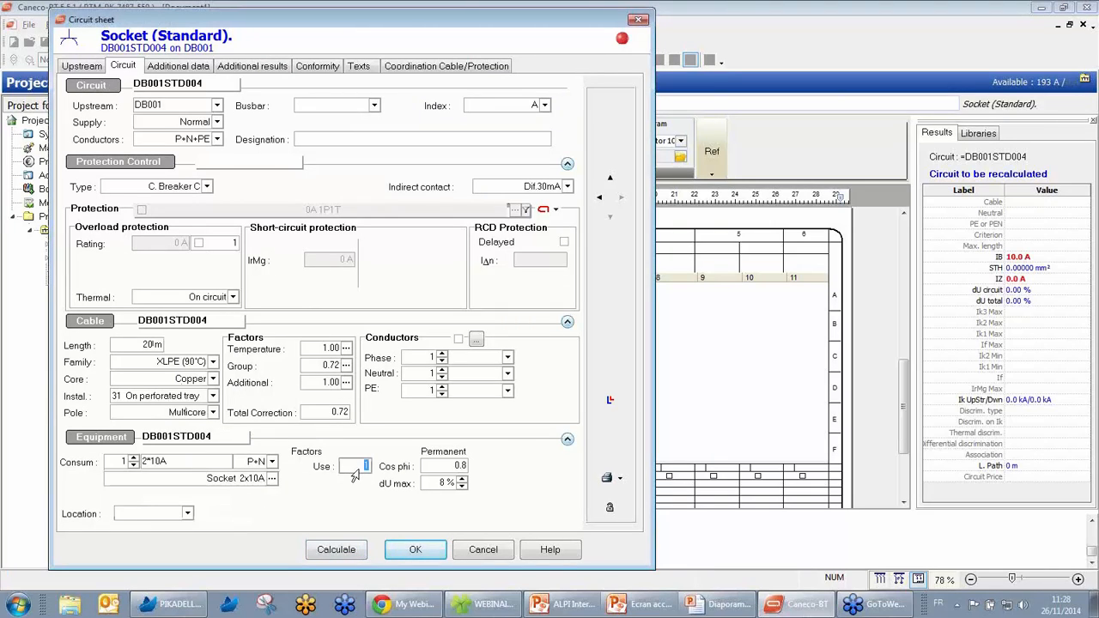
text(0.5)
click(344, 550)
click(415, 549)
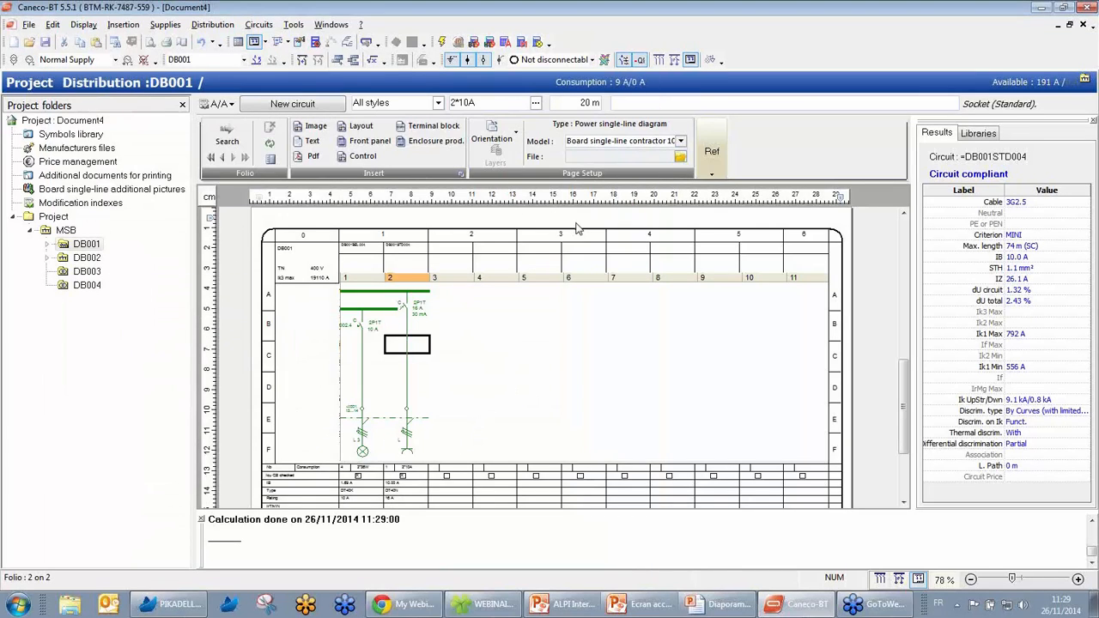
Show the folio explorer, view DB001's first folio and return to the MSB board's folio
click(269, 158)
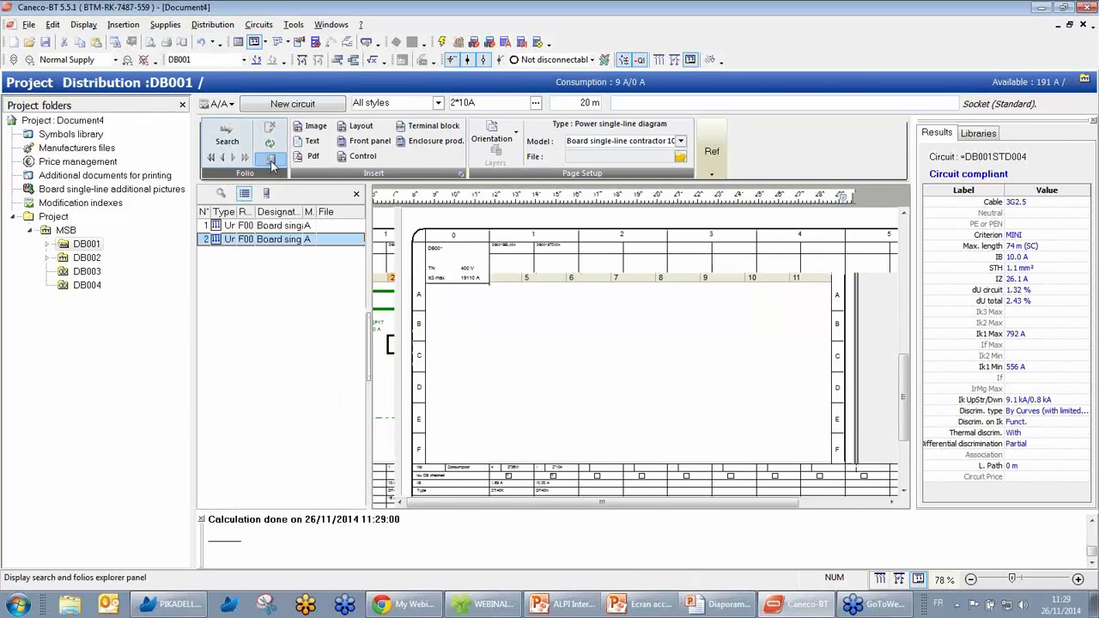
click(275, 226)
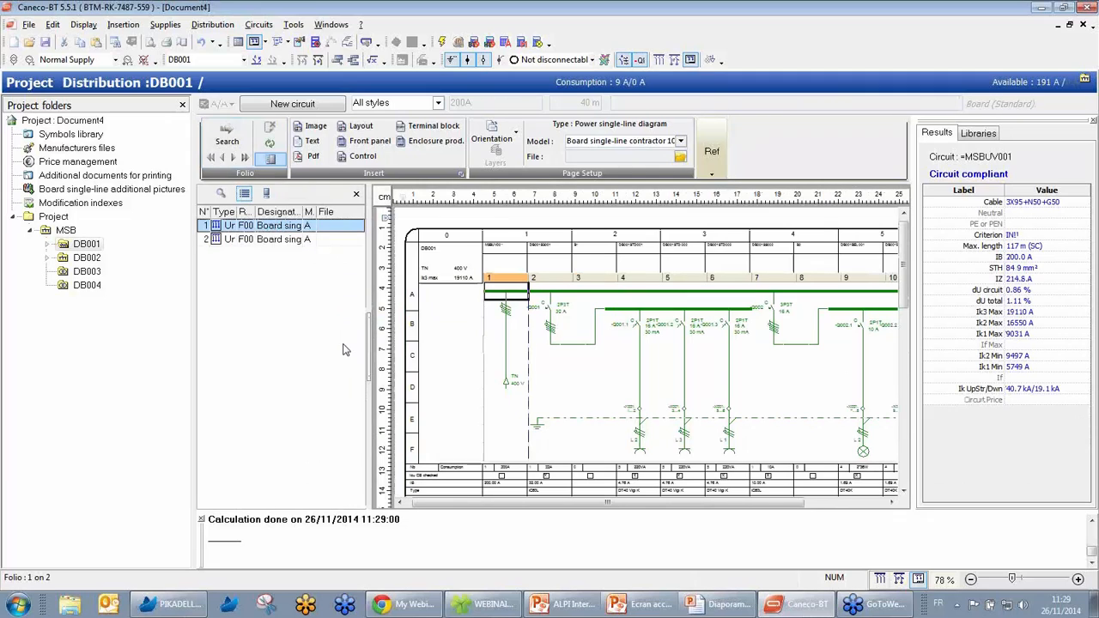
click(64, 230)
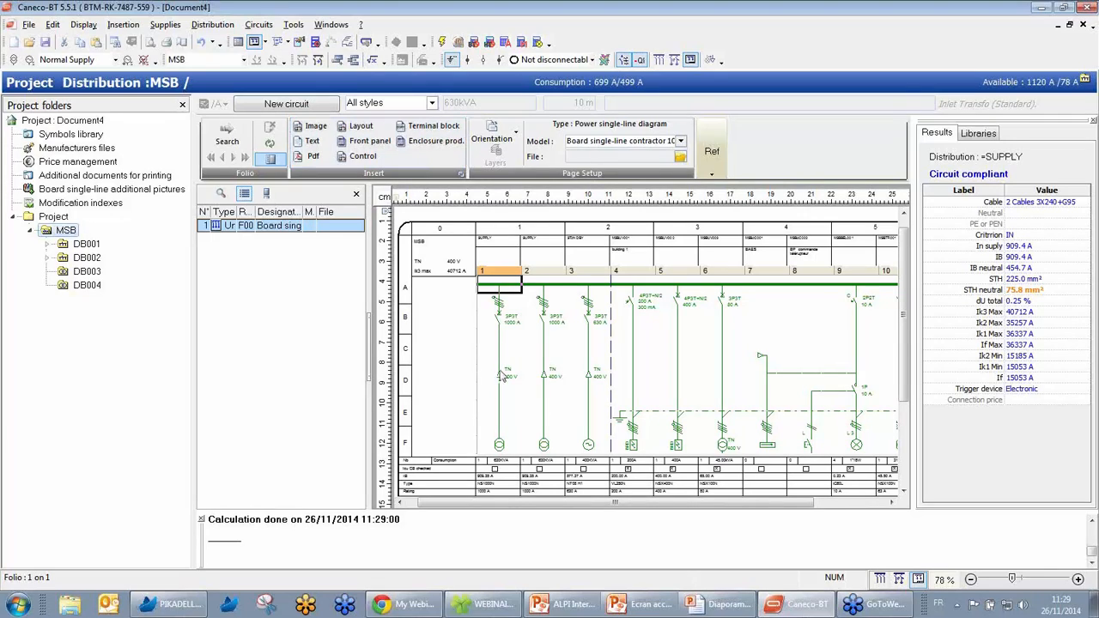
Open the printing folder models and examine which documents the CBT Webinar folder includes
click(294, 25)
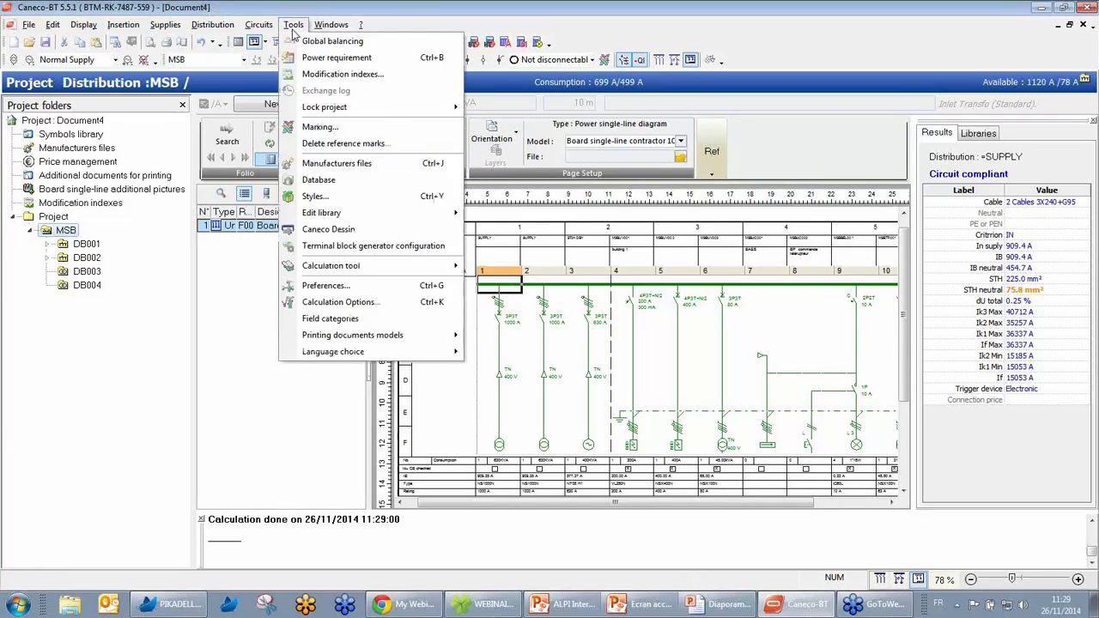
mouse_move(357, 342)
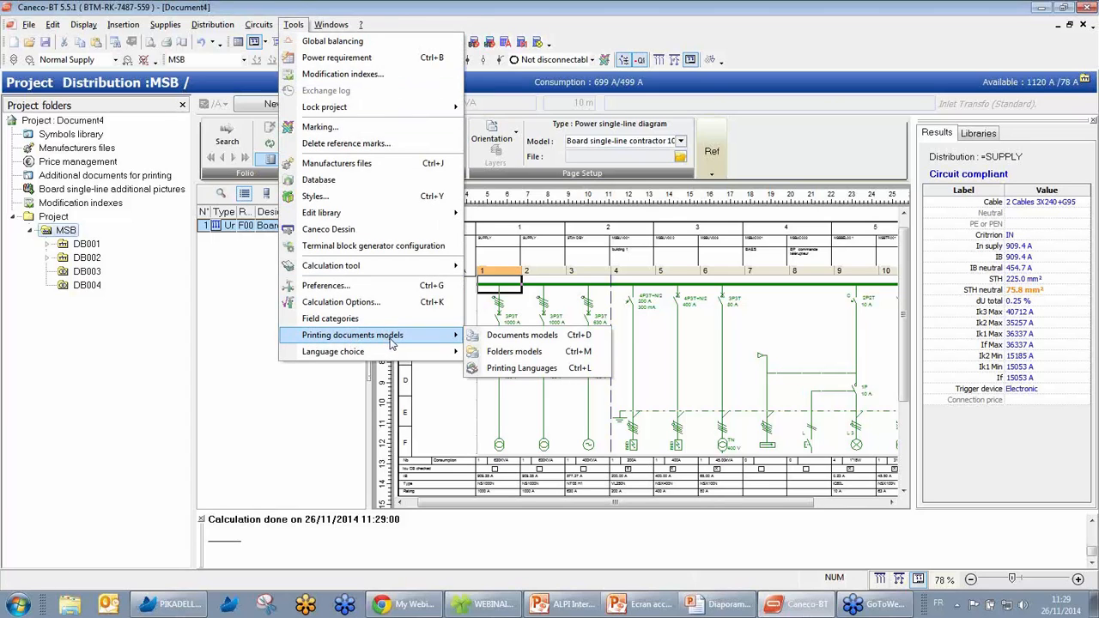
click(525, 352)
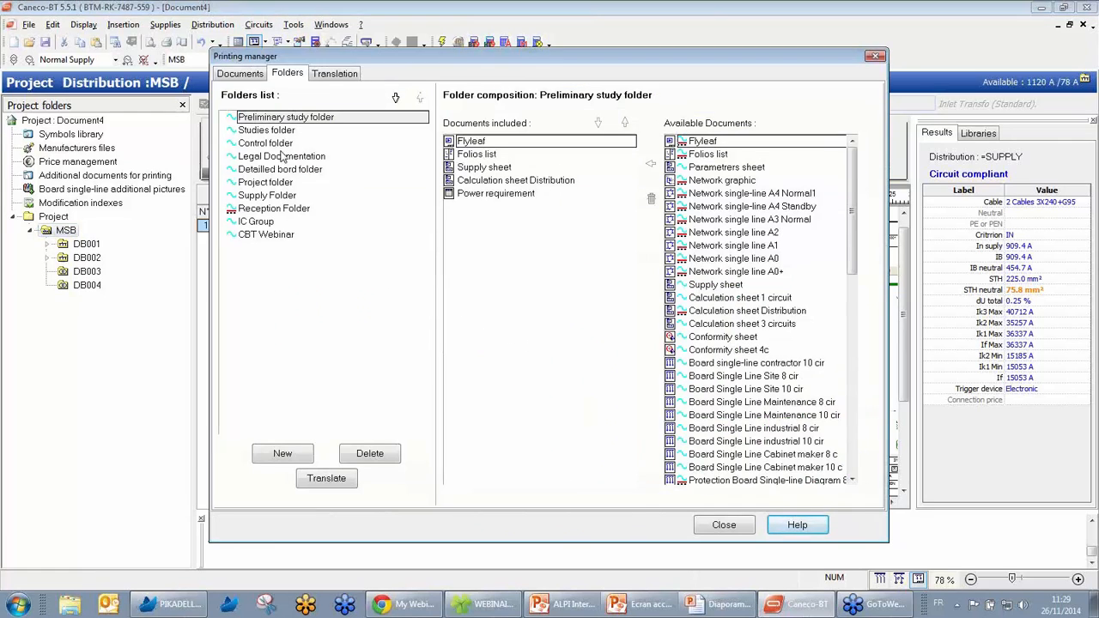
click(275, 235)
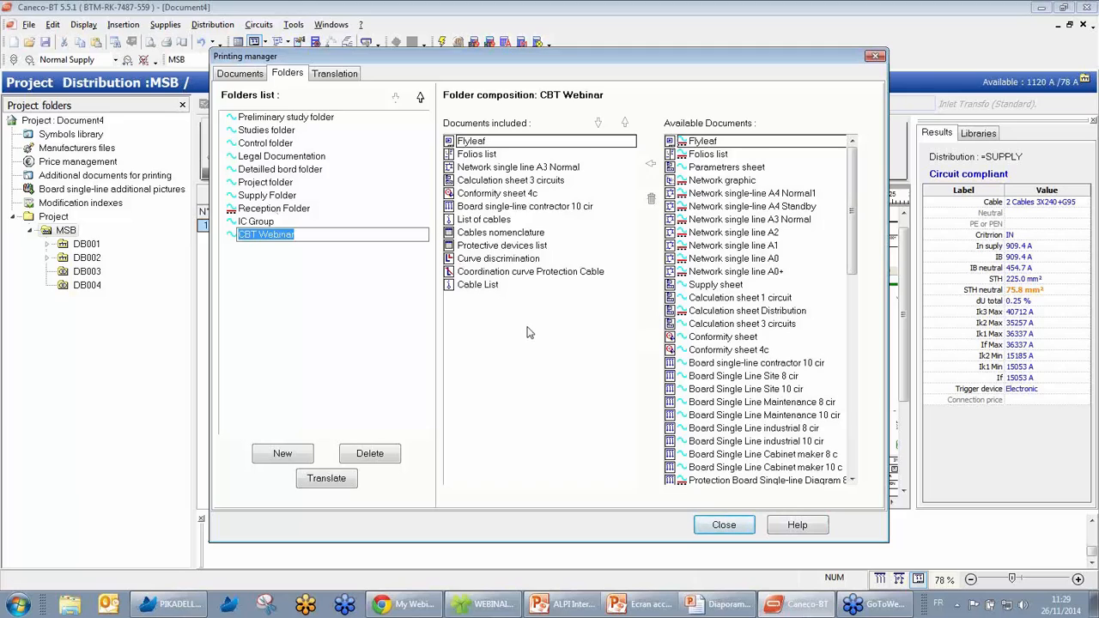
click(483, 155)
click(498, 170)
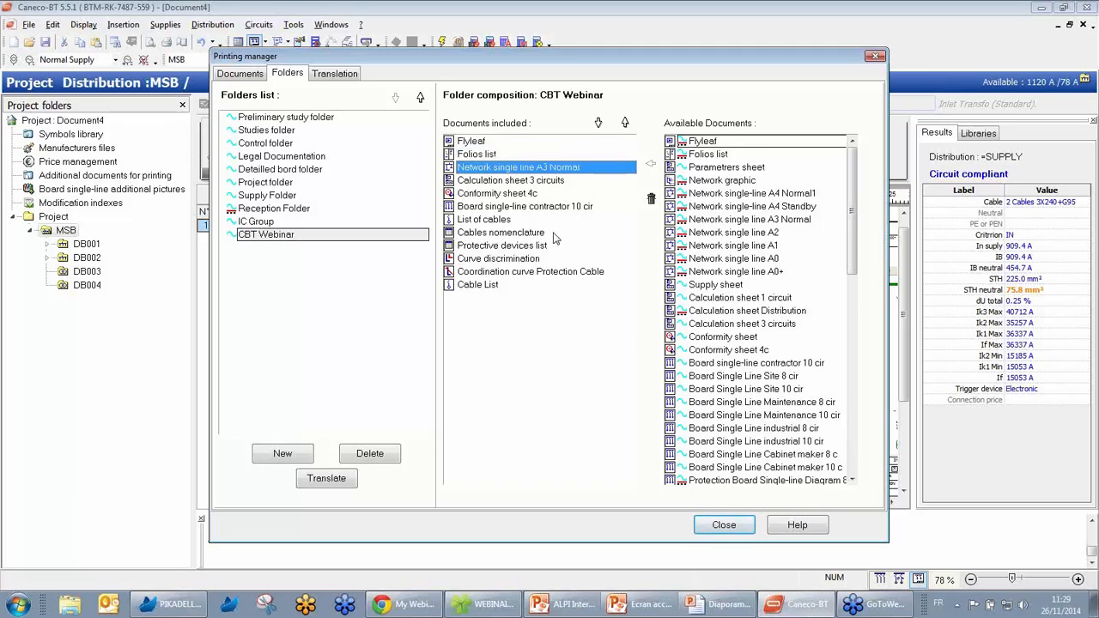
click(520, 183)
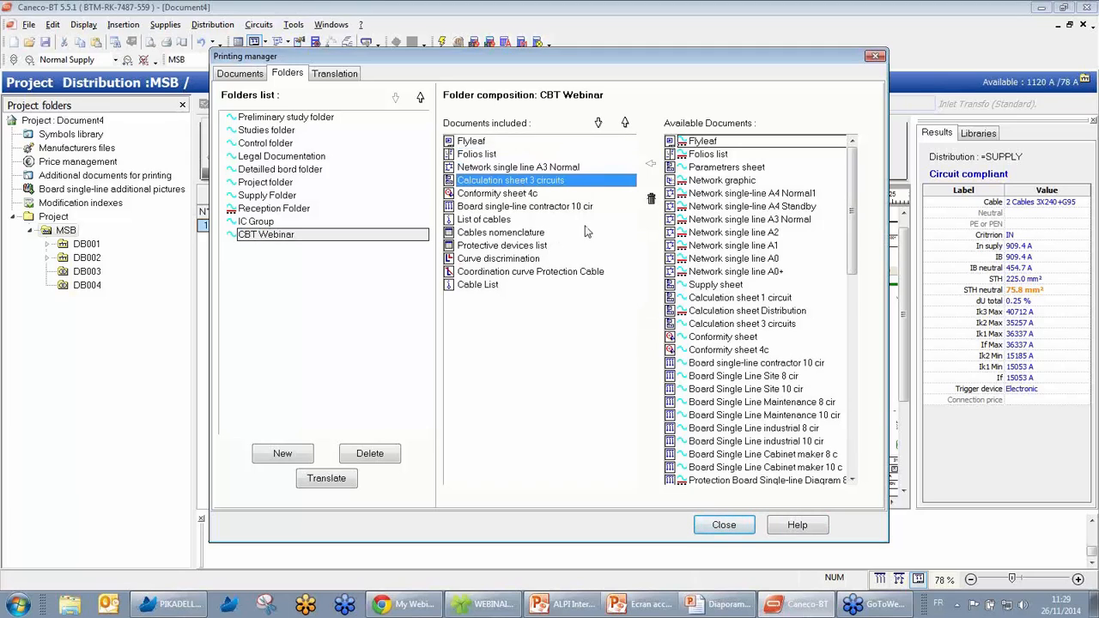
click(531, 196)
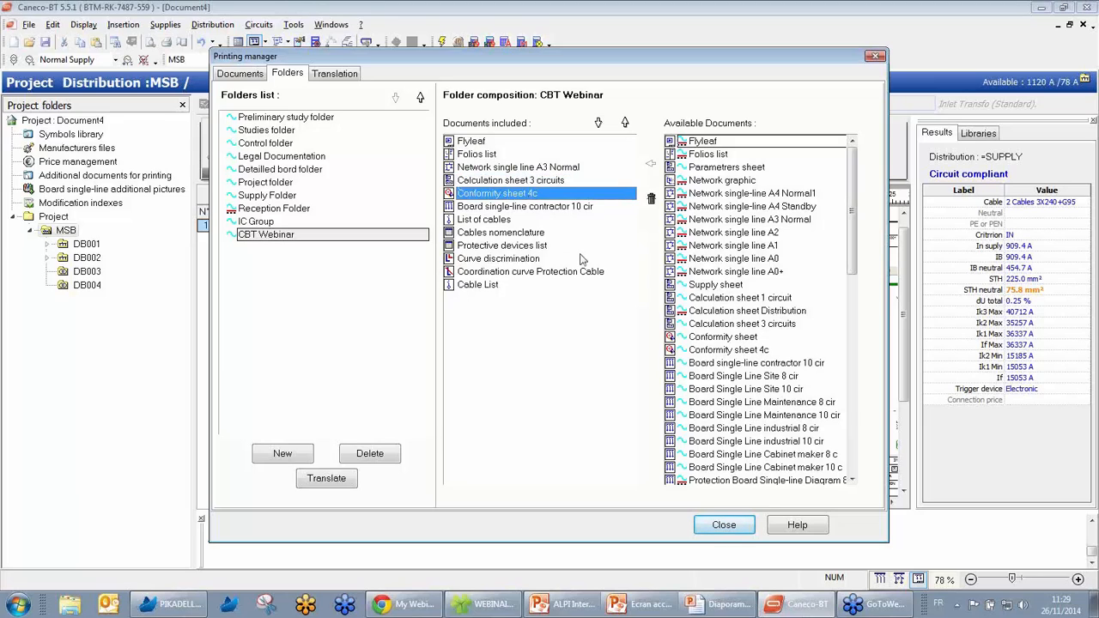
click(548, 208)
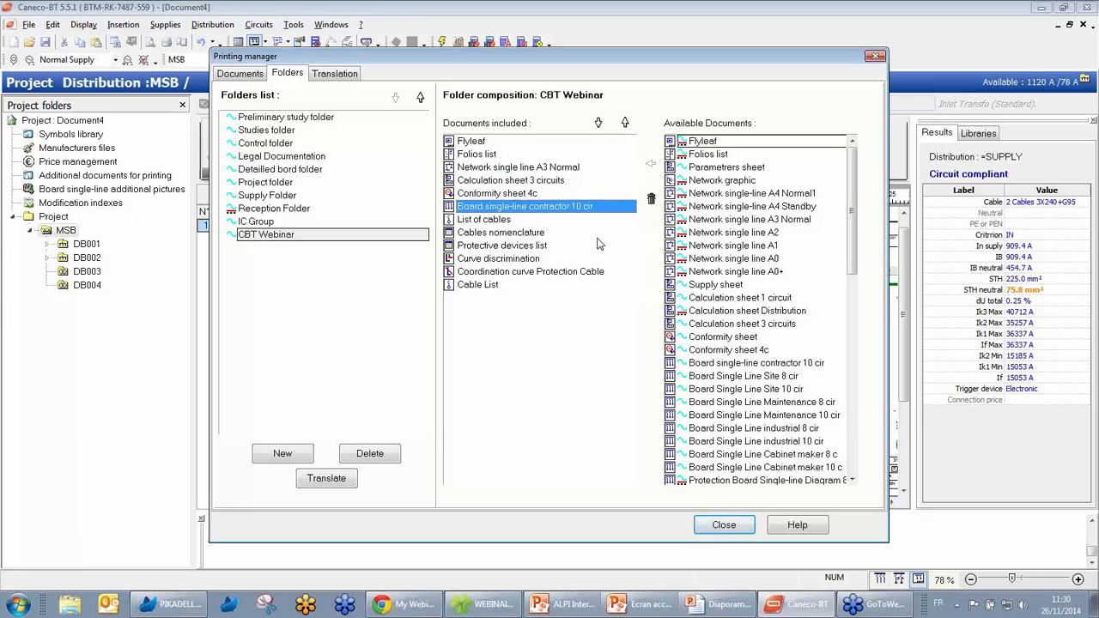
click(526, 222)
click(551, 235)
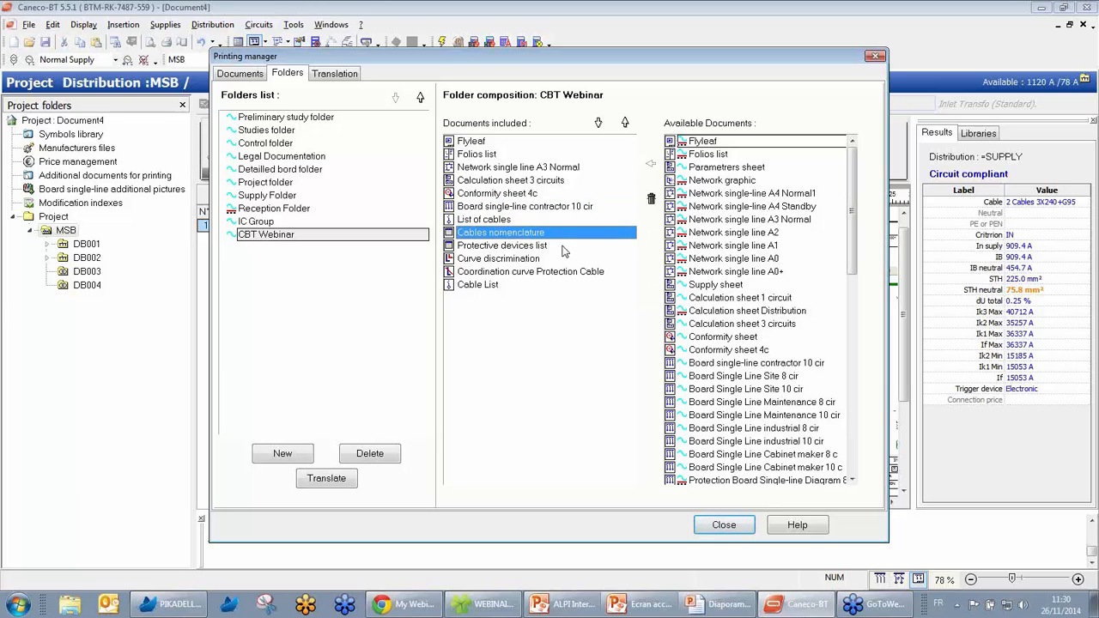
click(561, 247)
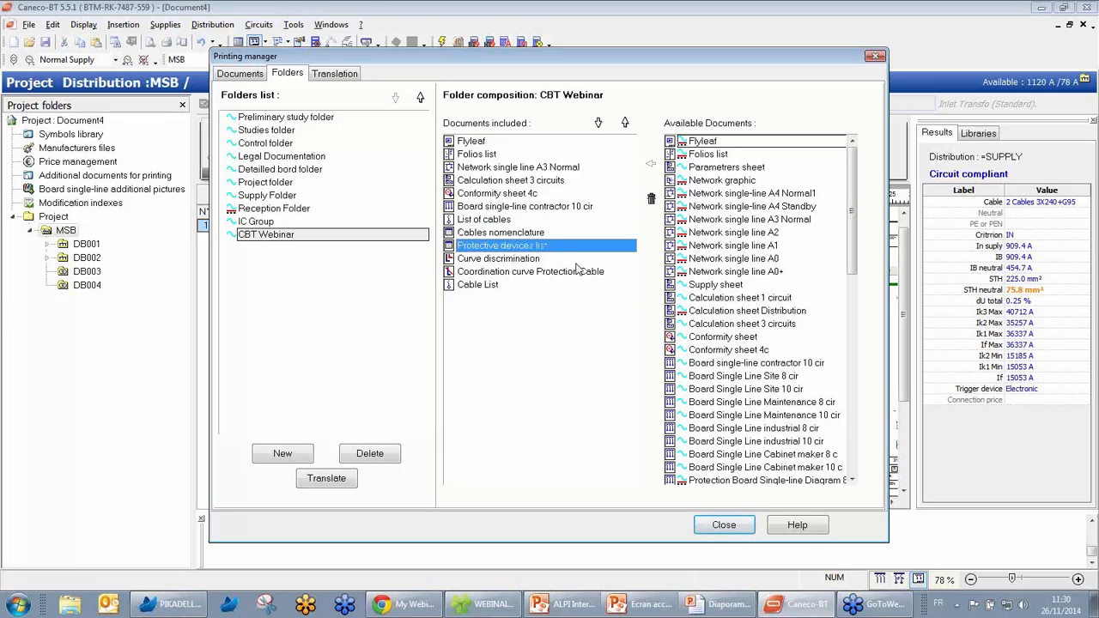
click(563, 262)
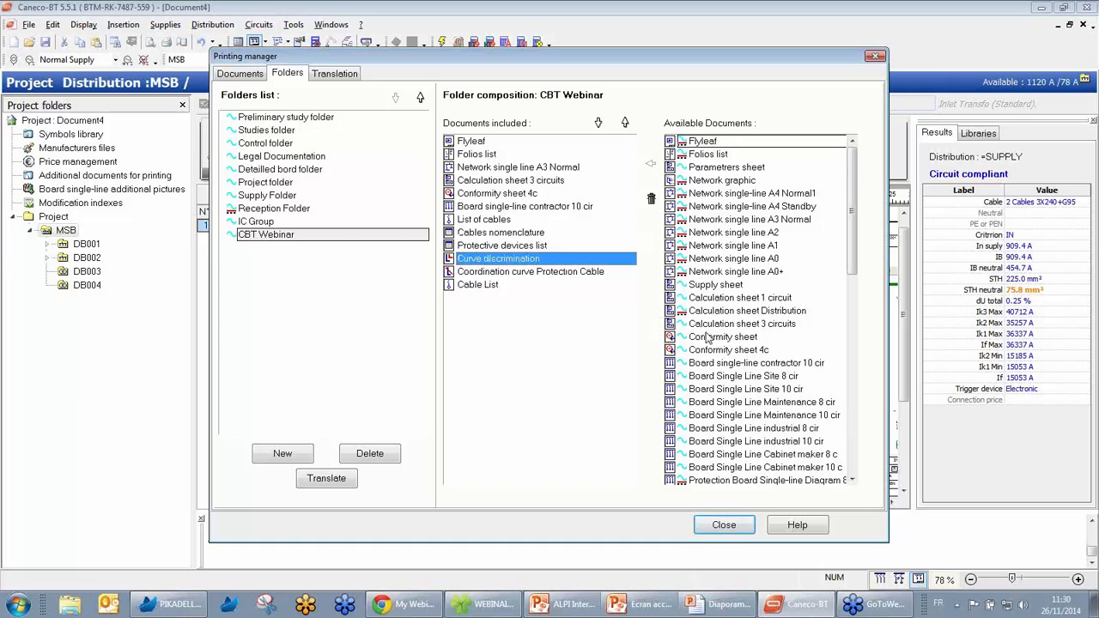
Add the Power requirement document to the CBT Webinar folder and place it directly after Calculation sheet 3 circuits
drag(854, 234, 864, 306)
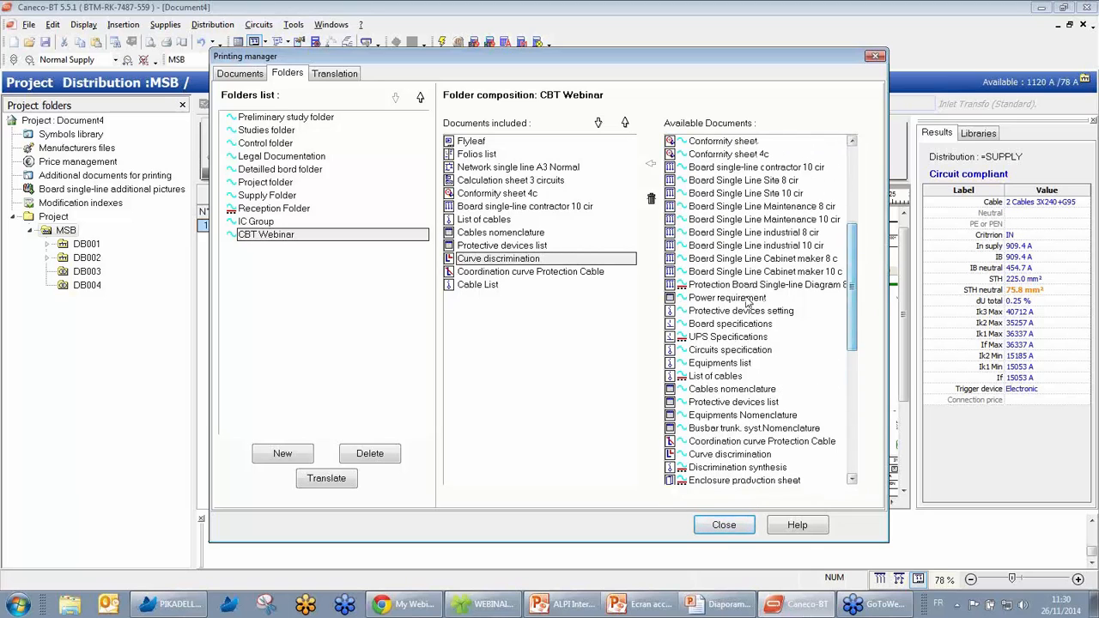
drag(728, 297, 569, 298)
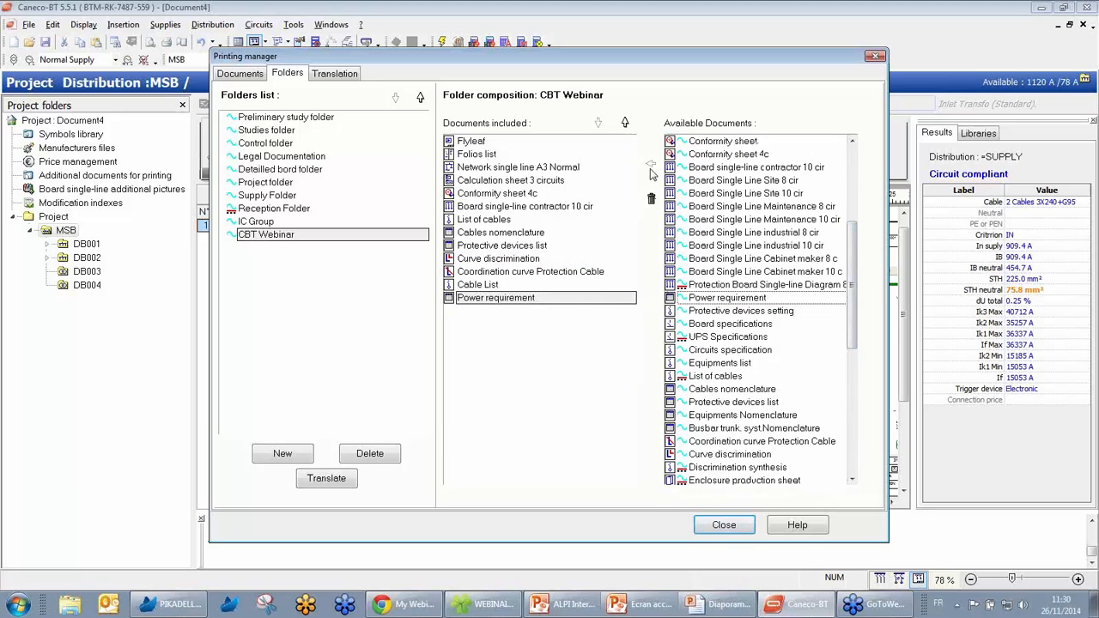
click(625, 122)
click(625, 123)
click(626, 123)
click(625, 123)
click(626, 123)
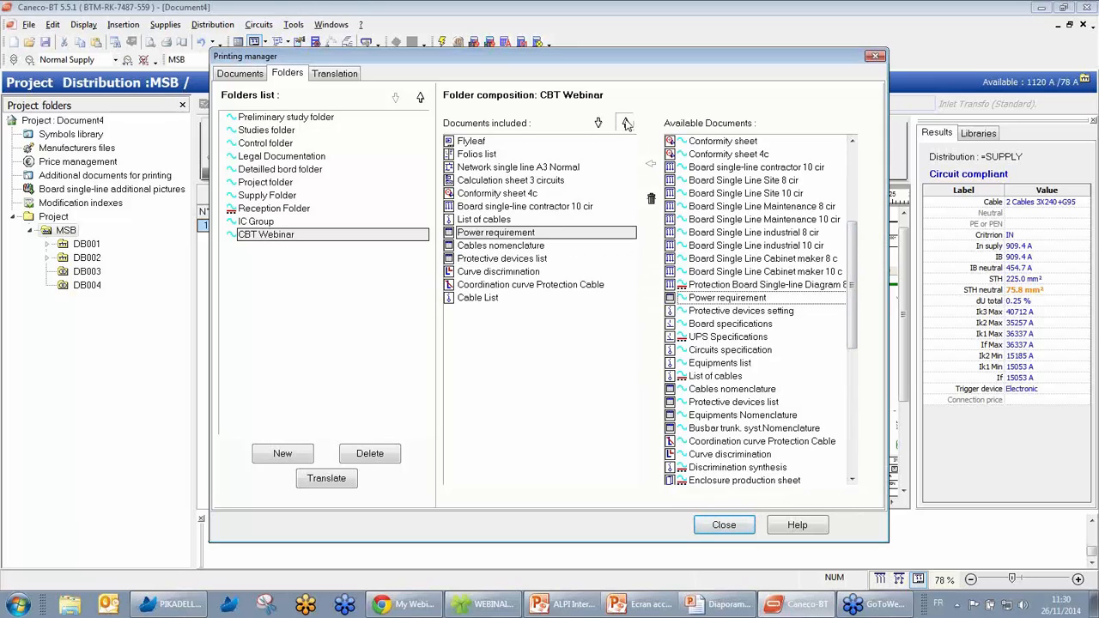
click(625, 123)
click(625, 123)
click(626, 123)
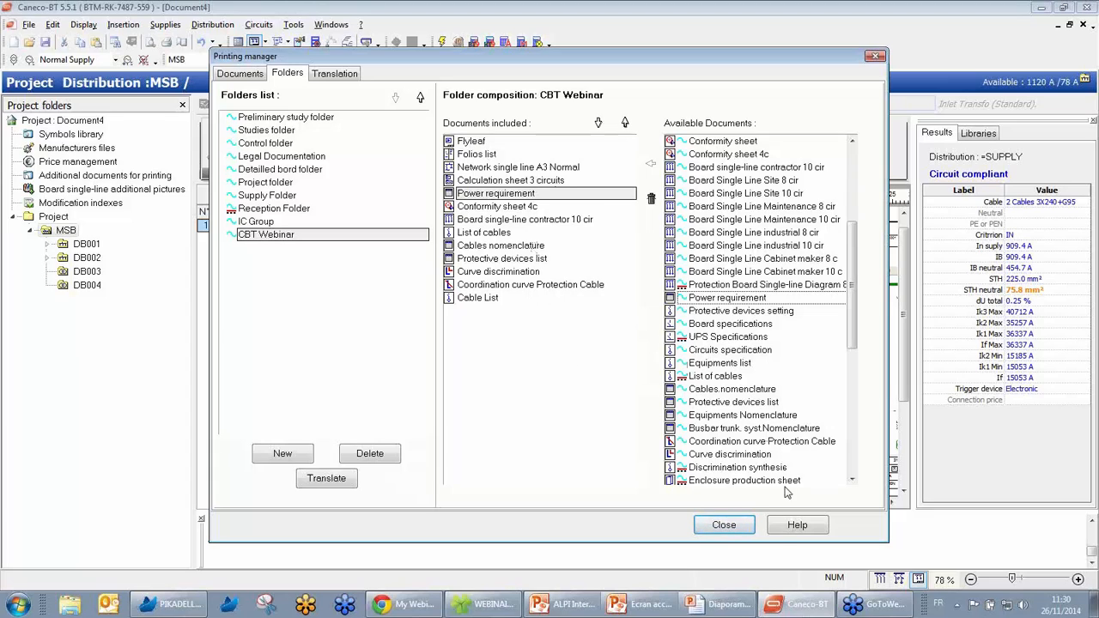
click(724, 525)
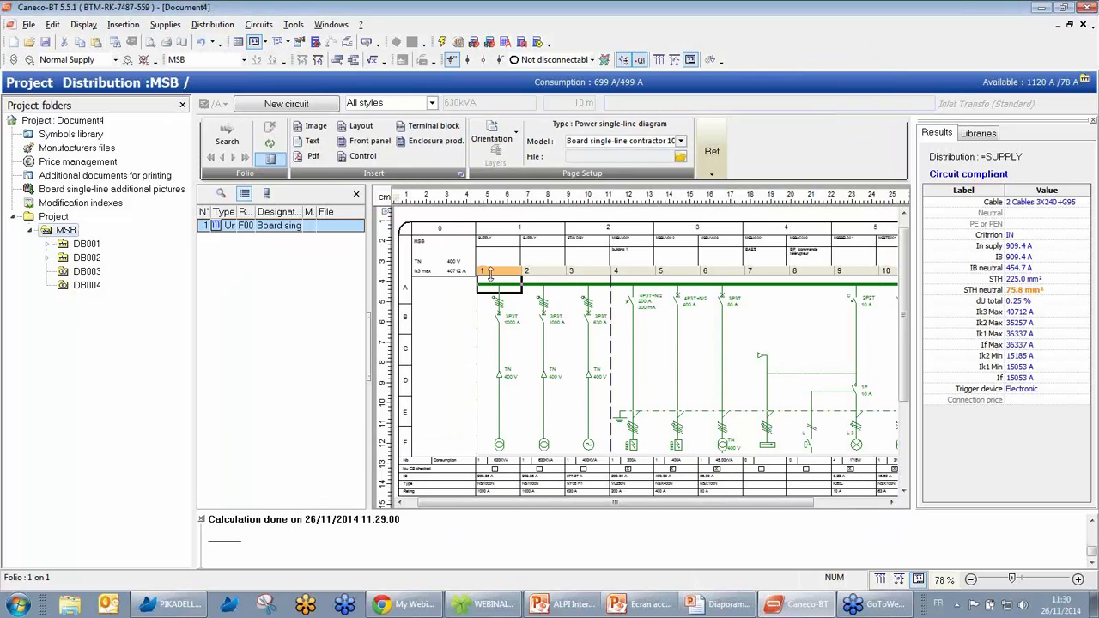
Preview the project's printed folder and go through the folios list to the Network single-line A4 Normal1 page
click(151, 43)
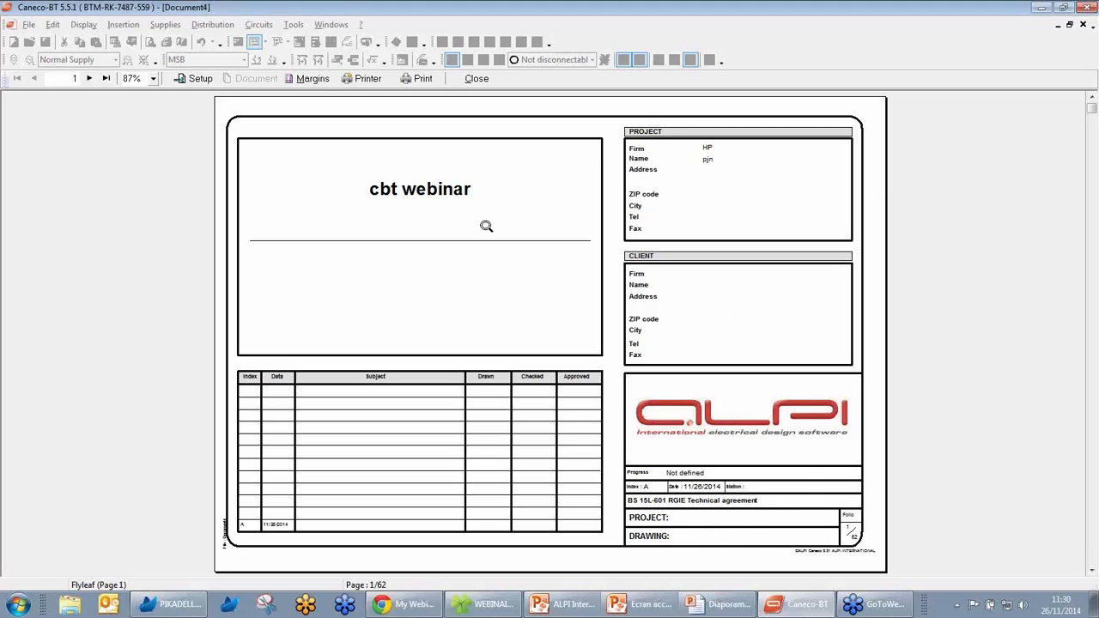
click(91, 79)
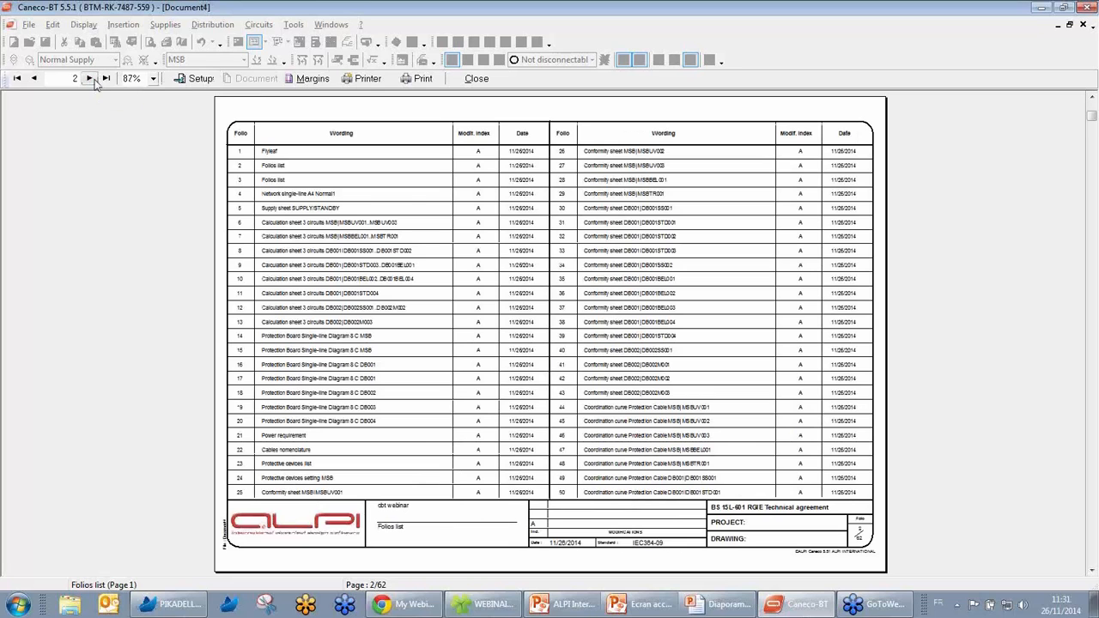
click(307, 198)
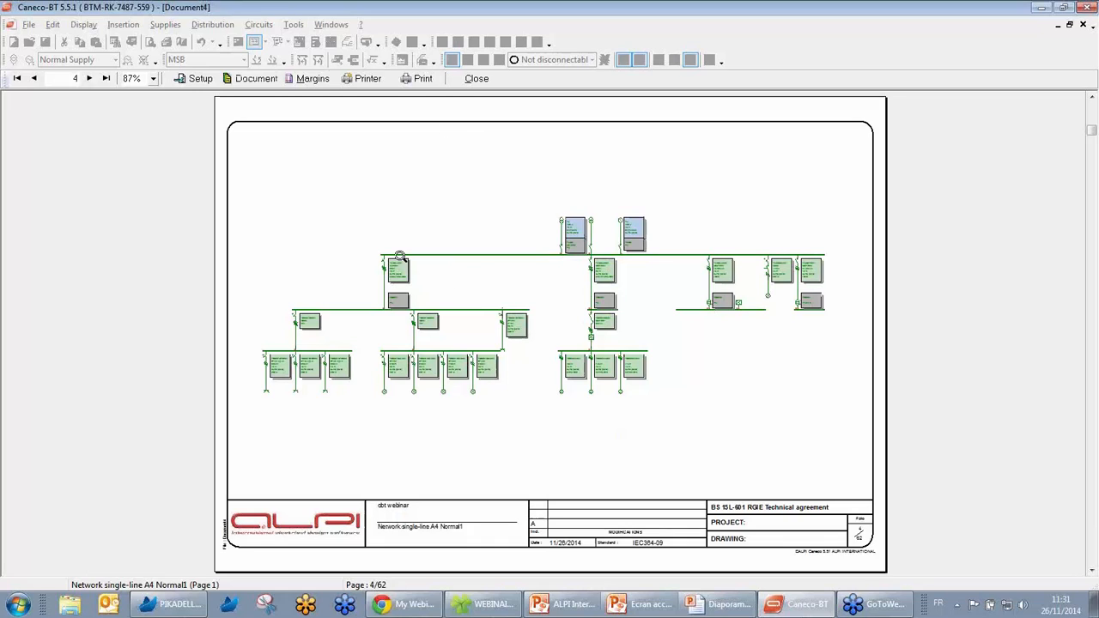
Enlarge the Network single-line A4 Normal1 page to 200% and examine the supplies, boards and circuits
click(153, 78)
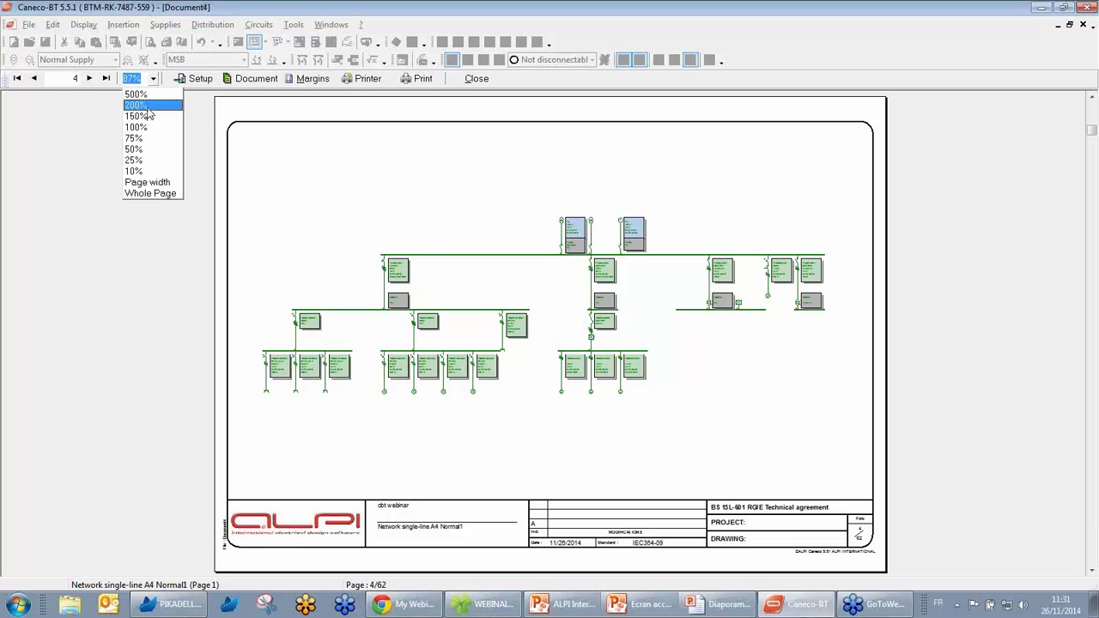
click(148, 106)
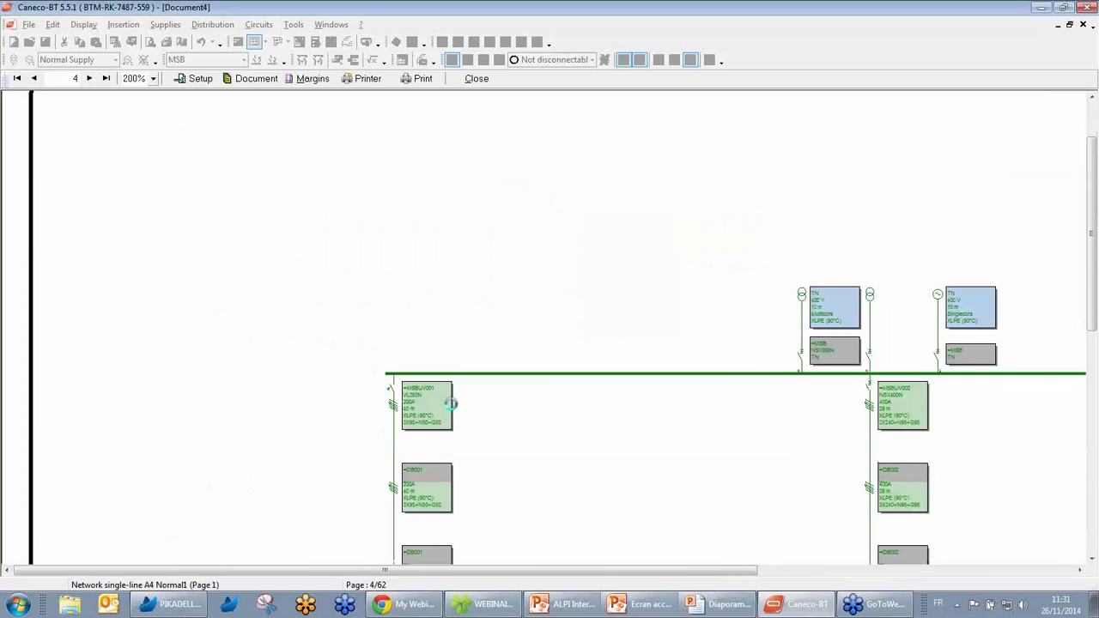
scroll(481, 404, down, 2)
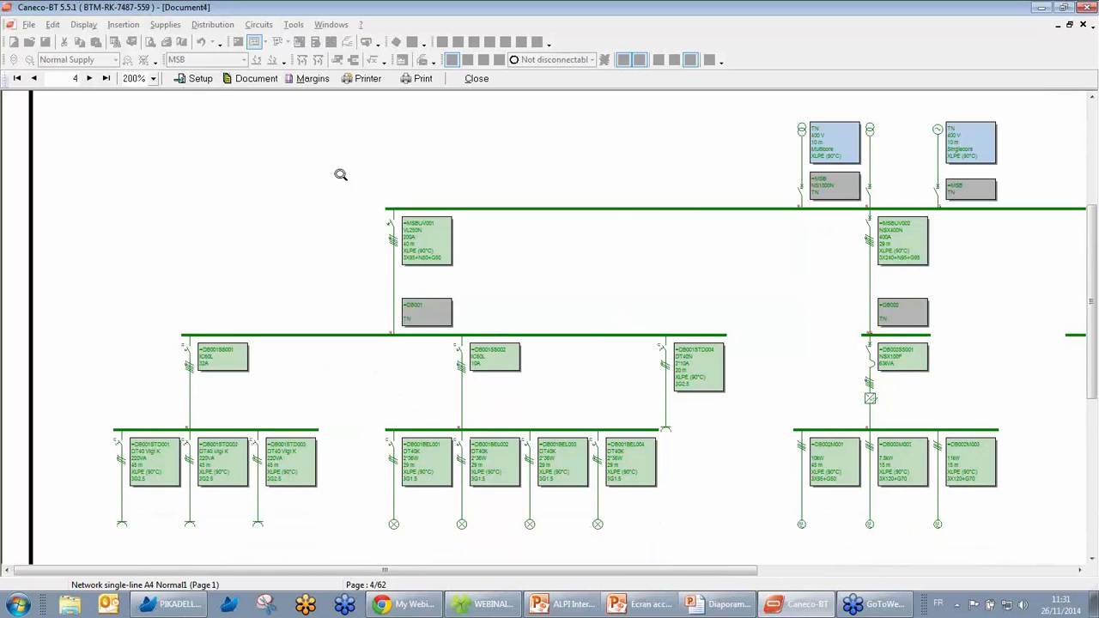
View the Supply sheet SUPPLY/STANDBY at page width and read its normal and standby data down to the title block
click(89, 78)
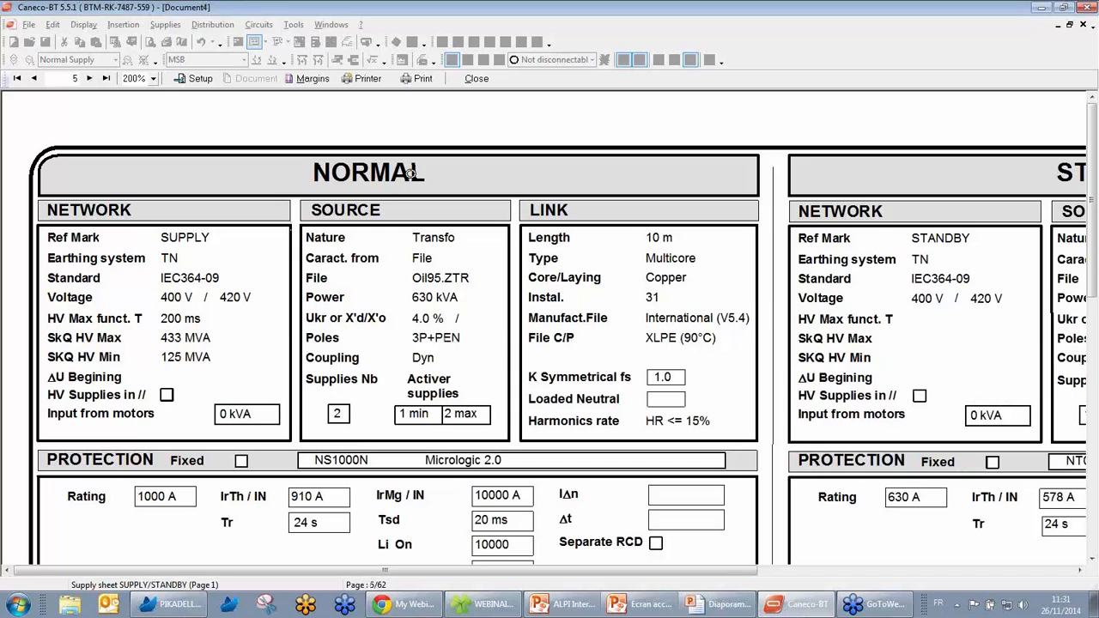
click(152, 78)
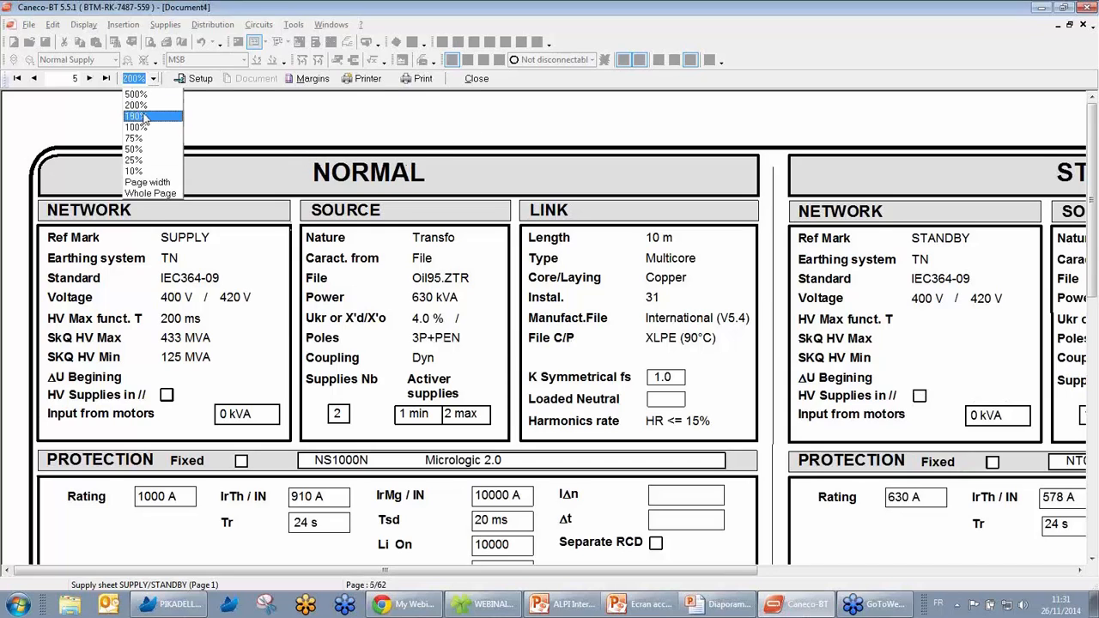
click(149, 183)
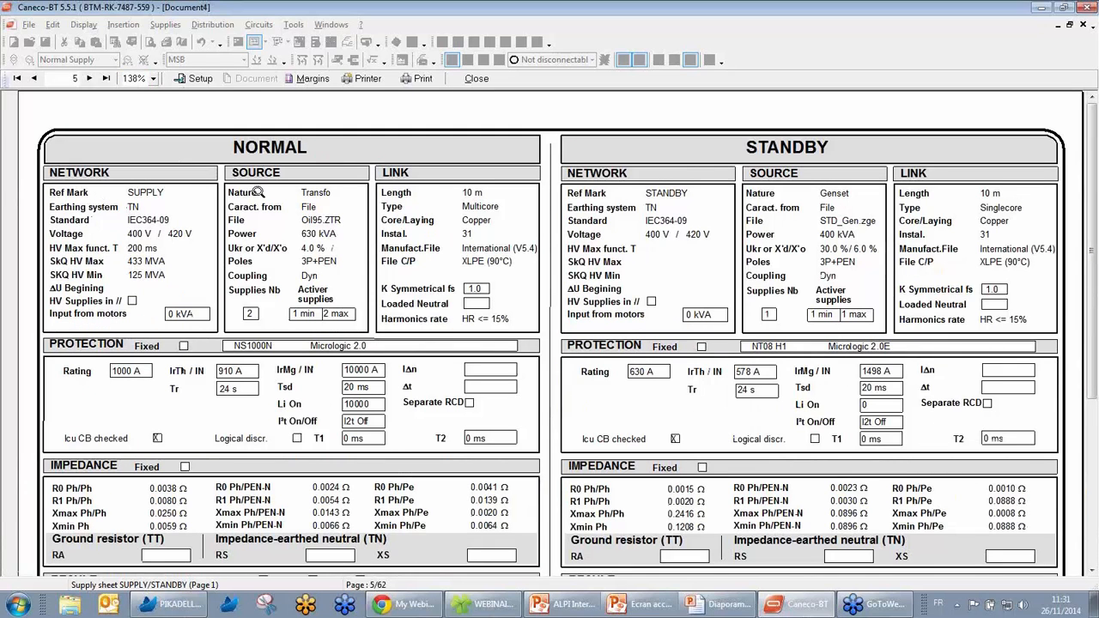
scroll(438, 244, down, 2)
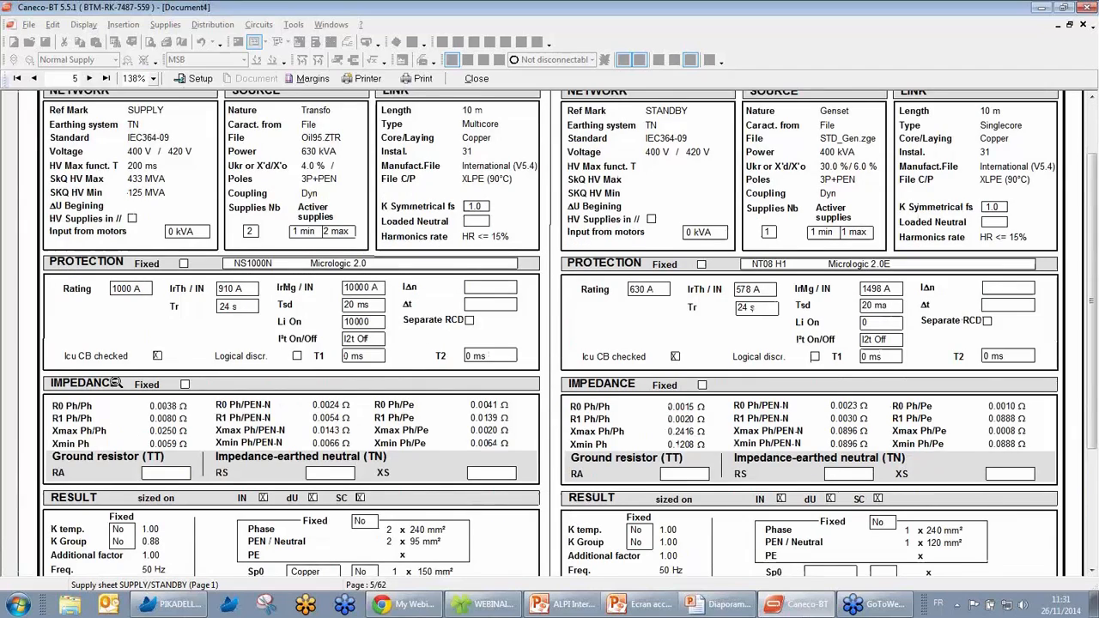
scroll(364, 410, down, 2)
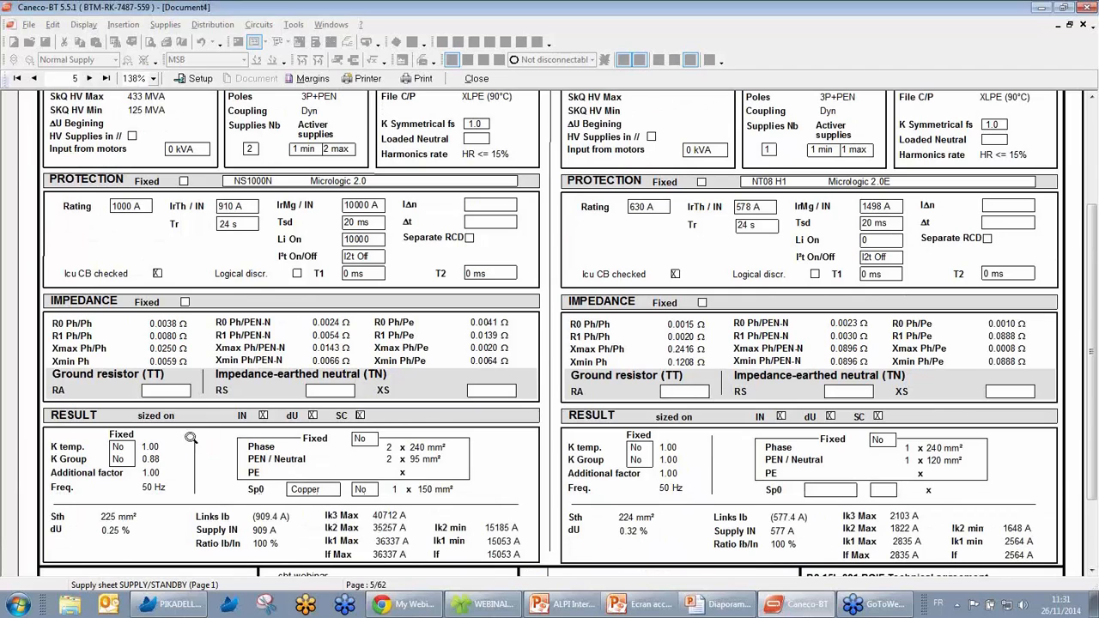
scroll(410, 460, down, 2)
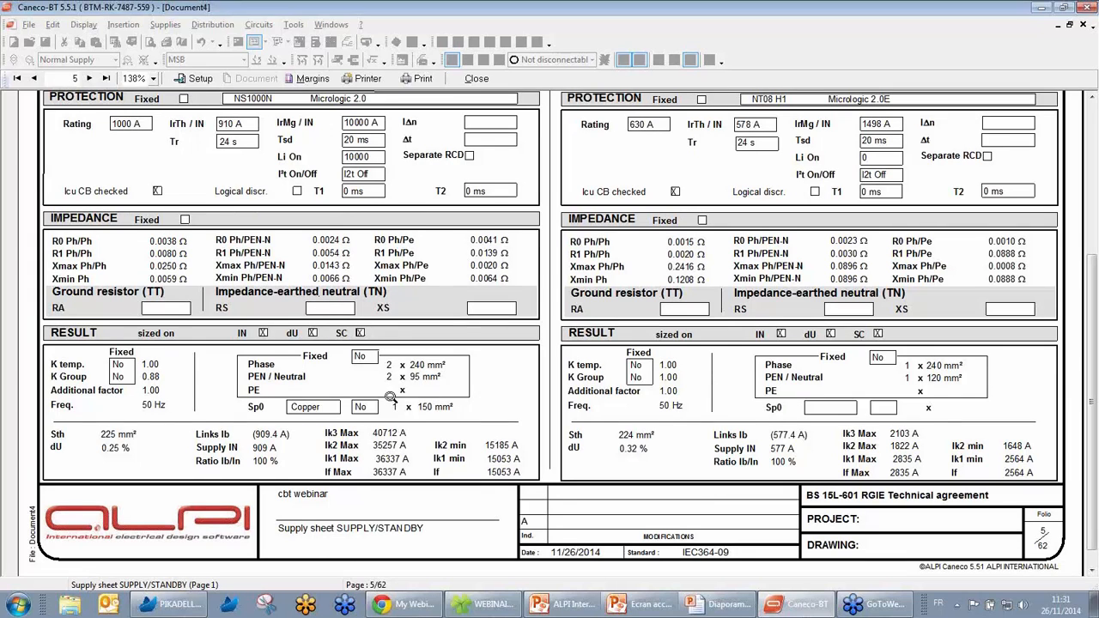
scroll(349, 373, down, 1)
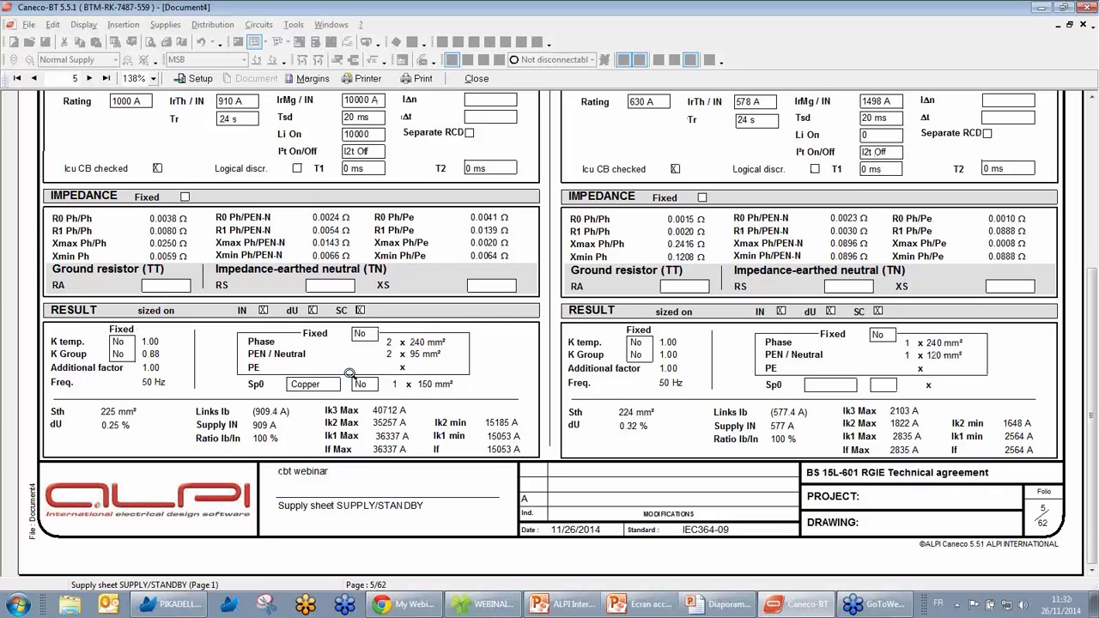
Open the Calculation sheet 3 circuits for MSBUV001 to MSBUV003 enlarged and read its network, circuit and cable sections
click(89, 78)
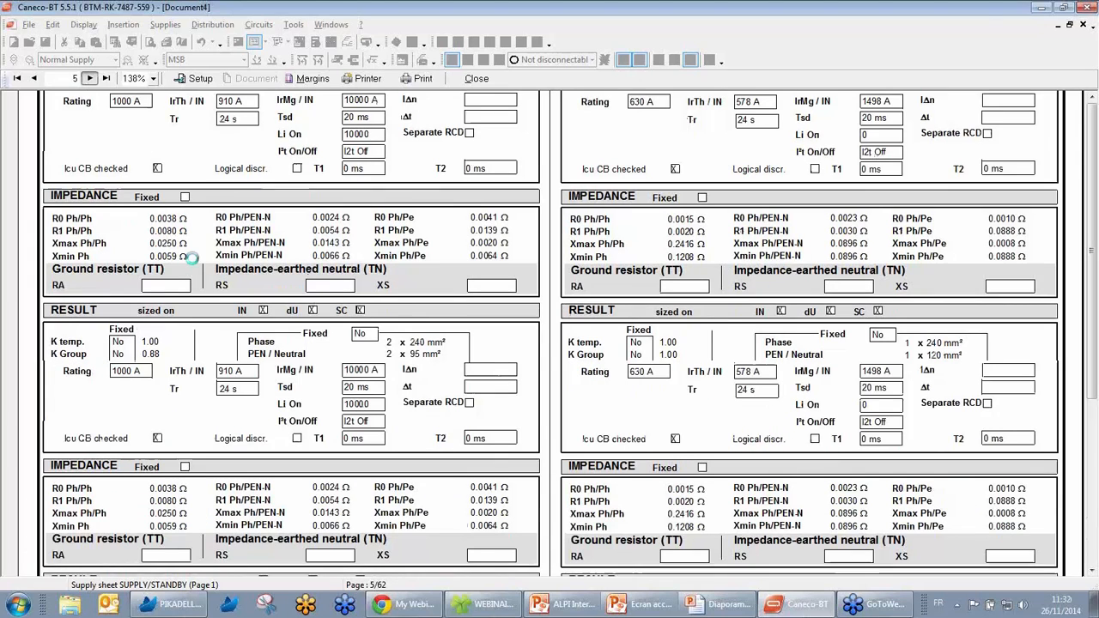
click(192, 257)
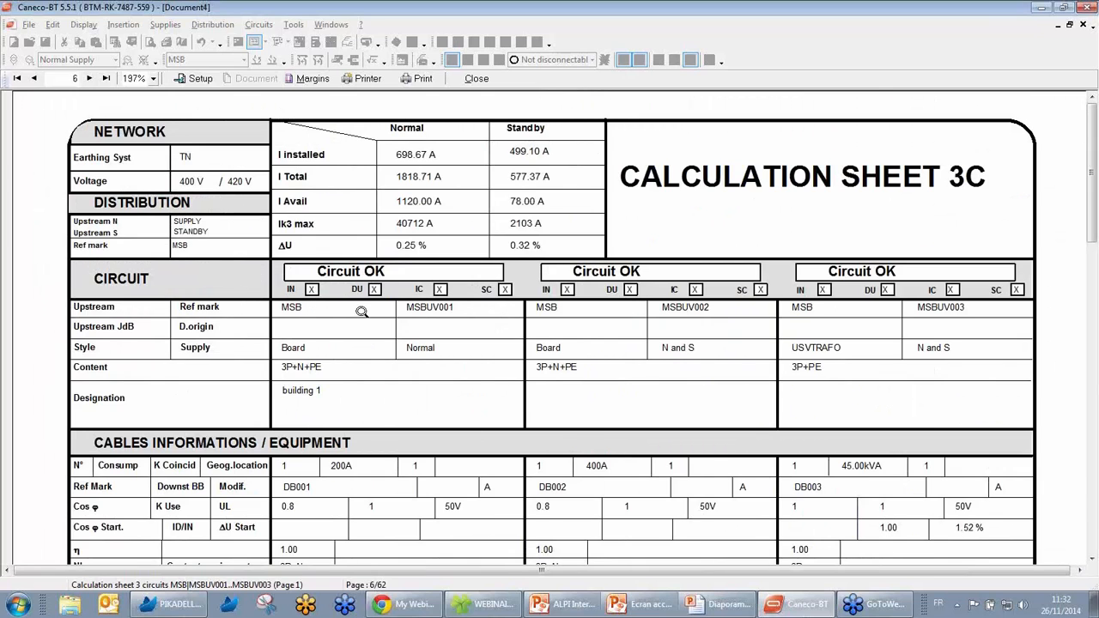
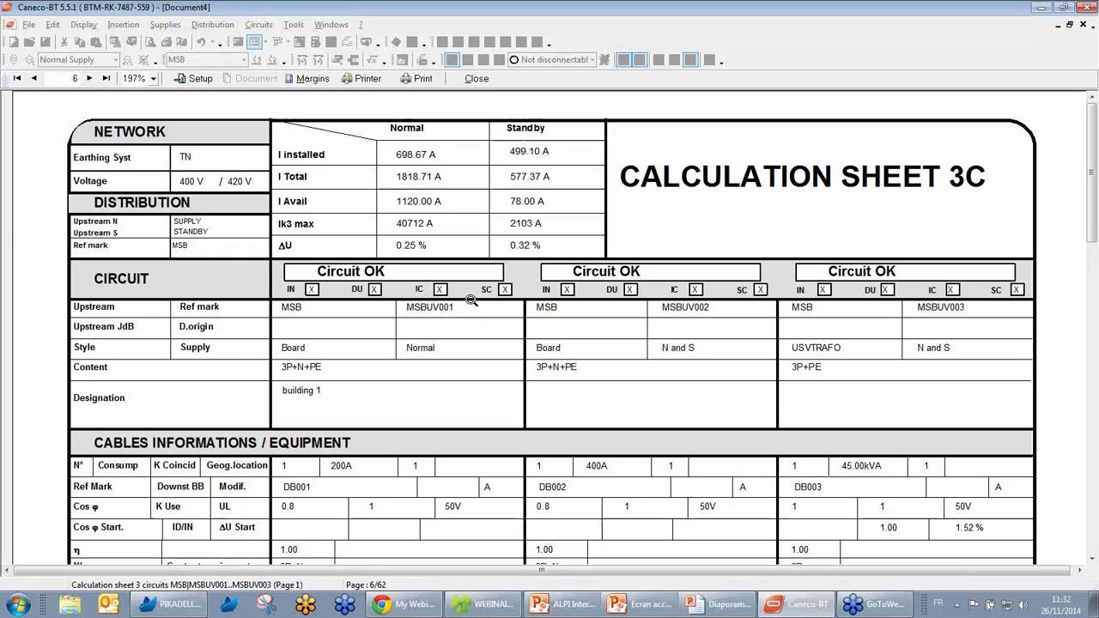
scroll(474, 330, down, 3)
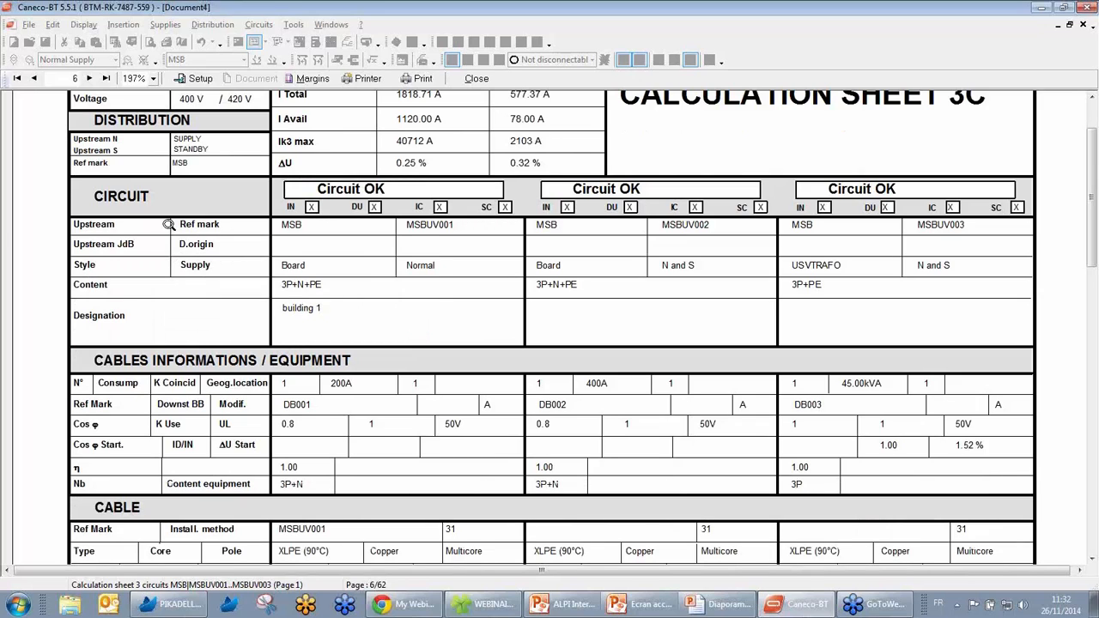
scroll(423, 262, down, 3)
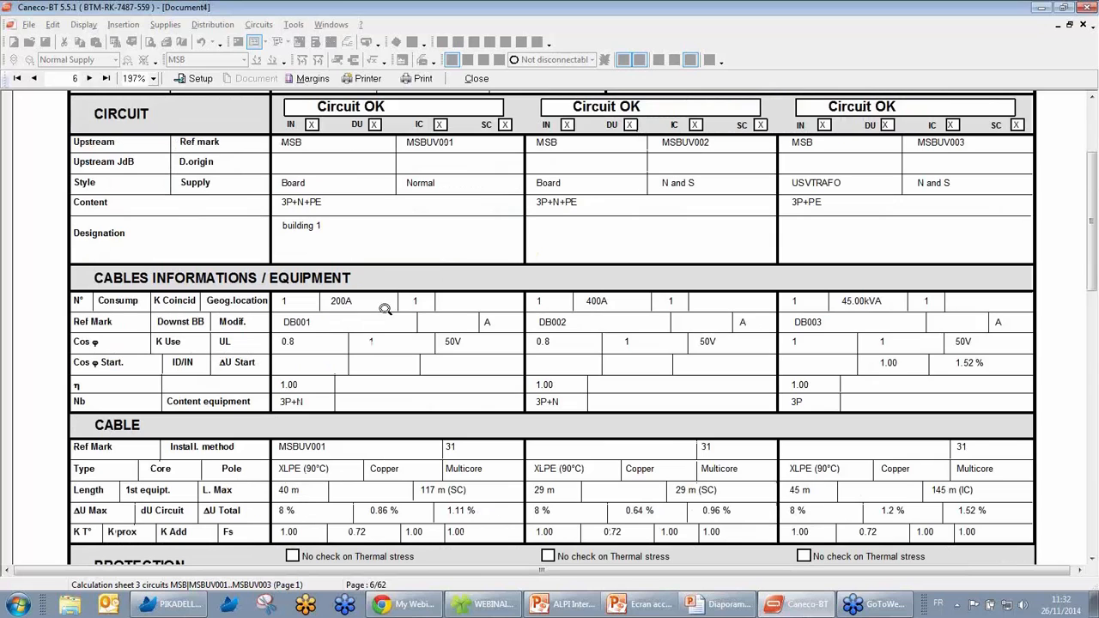
scroll(425, 339, down, 3)
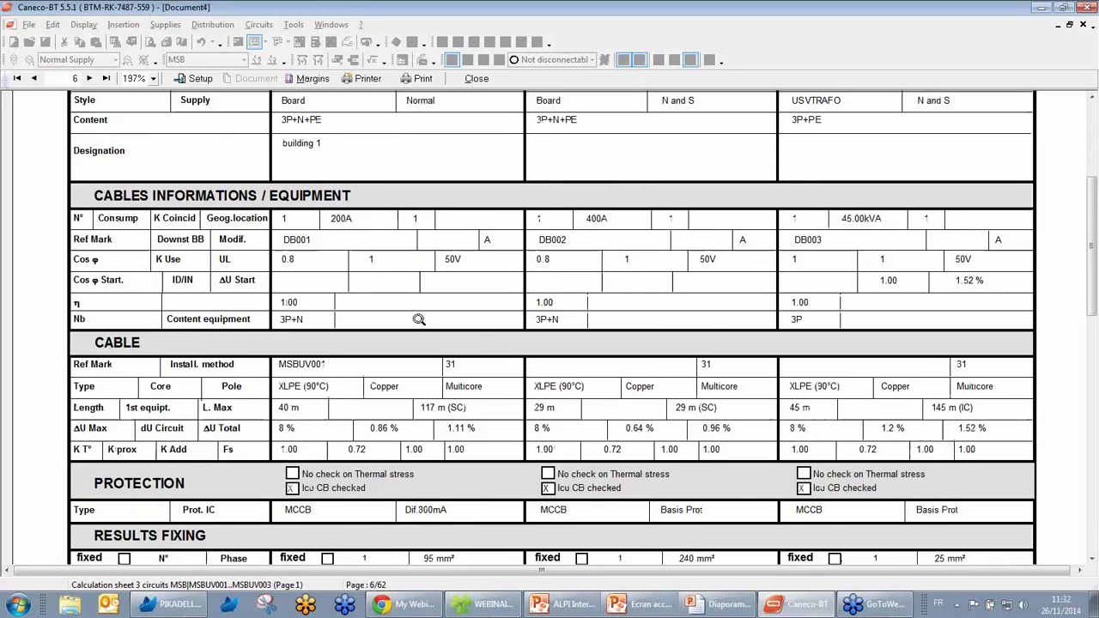
scroll(474, 337, down, 3)
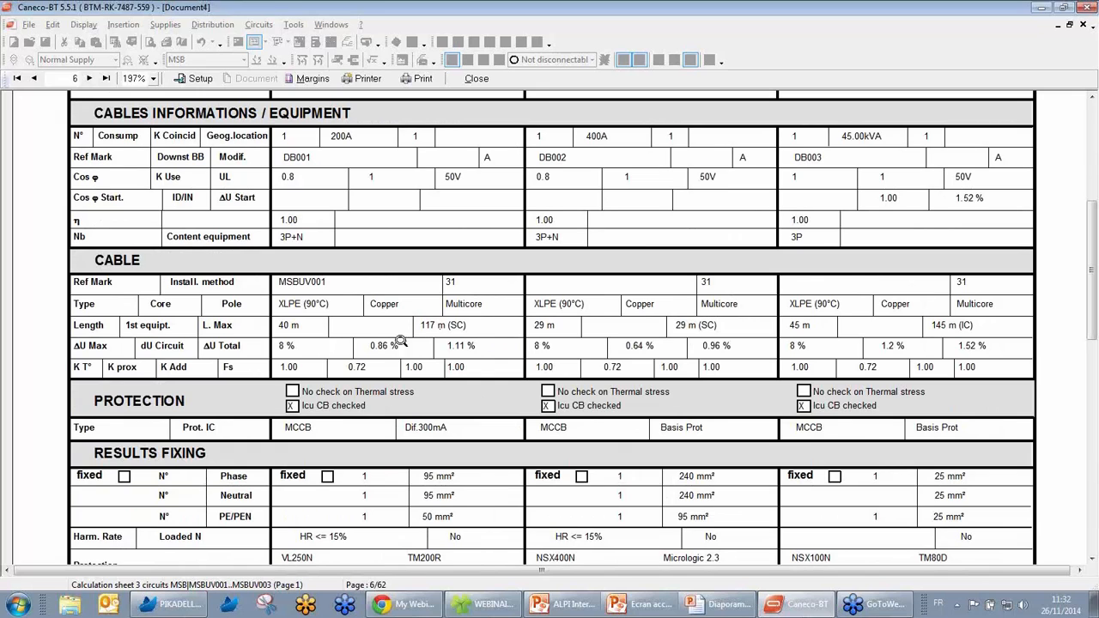
scroll(451, 359, down, 3)
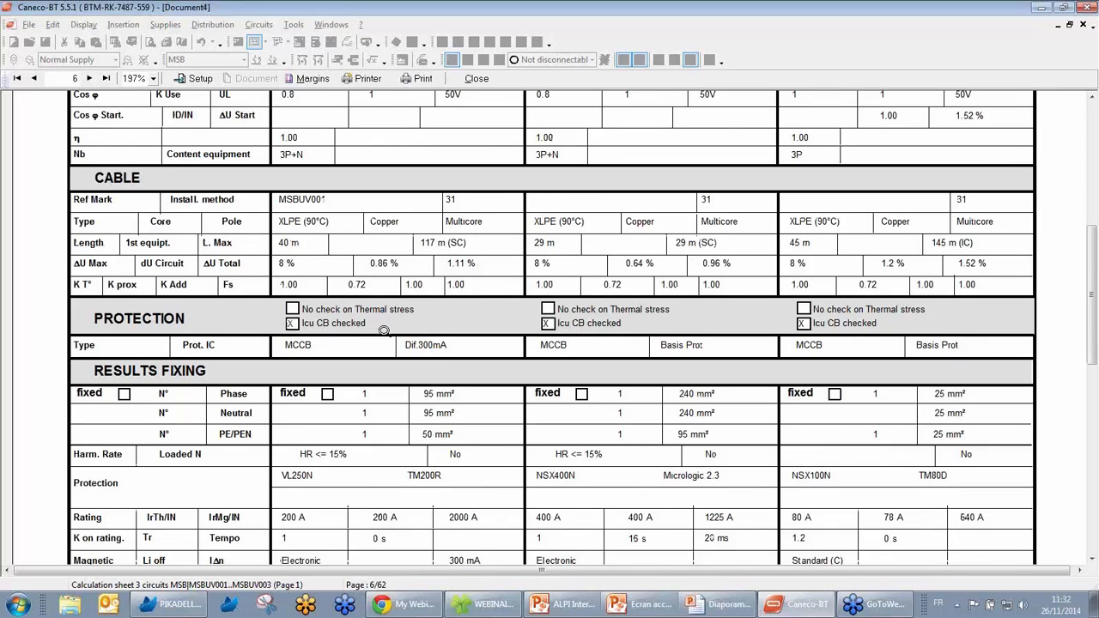
Read the same calculation sheet's protection, results, discrimination and IK end sections, and return to the whole-page view
scroll(384, 330, down, 2)
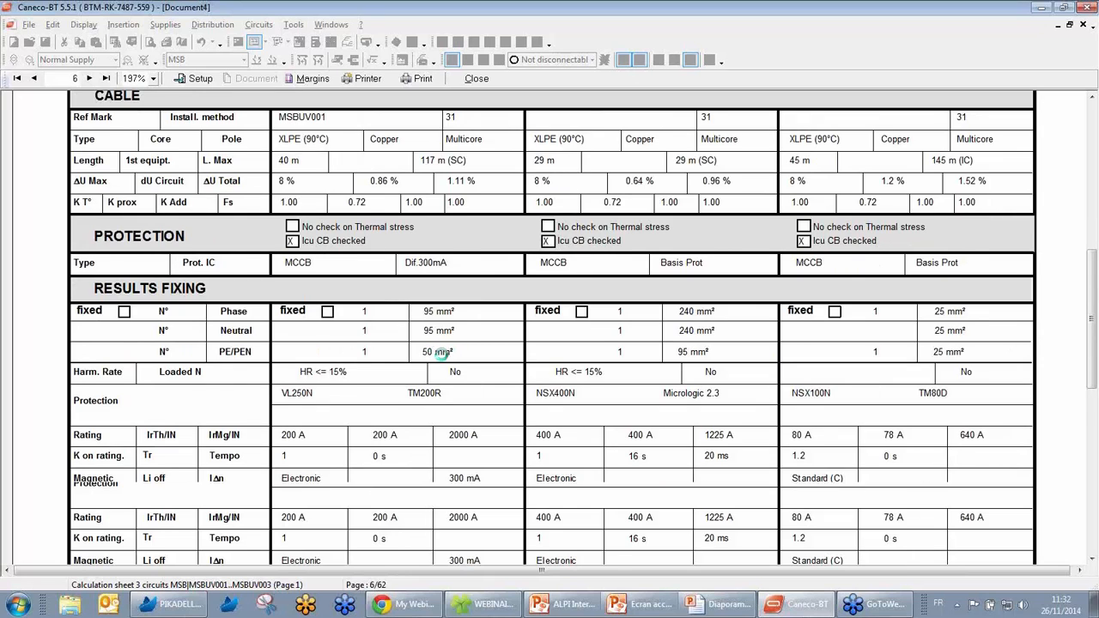
scroll(380, 350, down, 2)
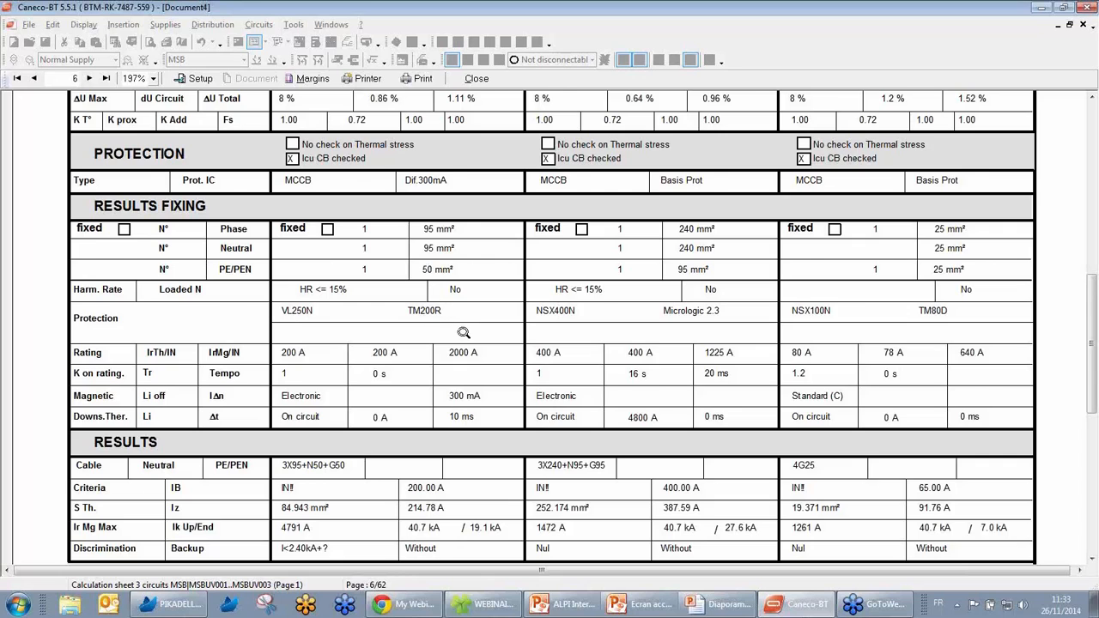
scroll(444, 326, down, 2)
scroll(464, 350, down, 2)
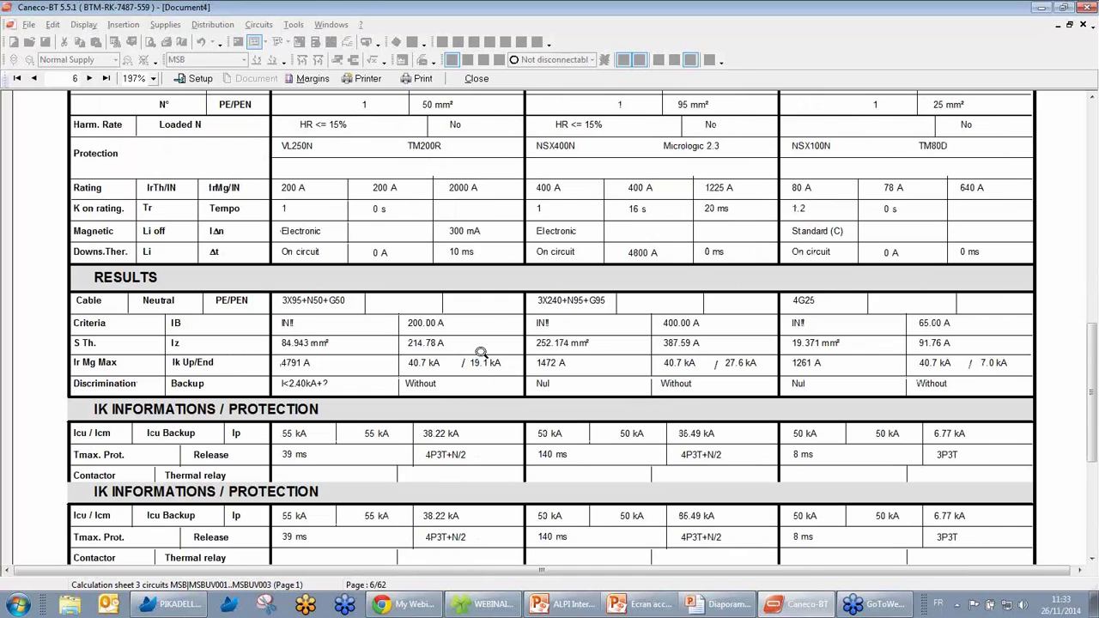
scroll(471, 342, down, 2)
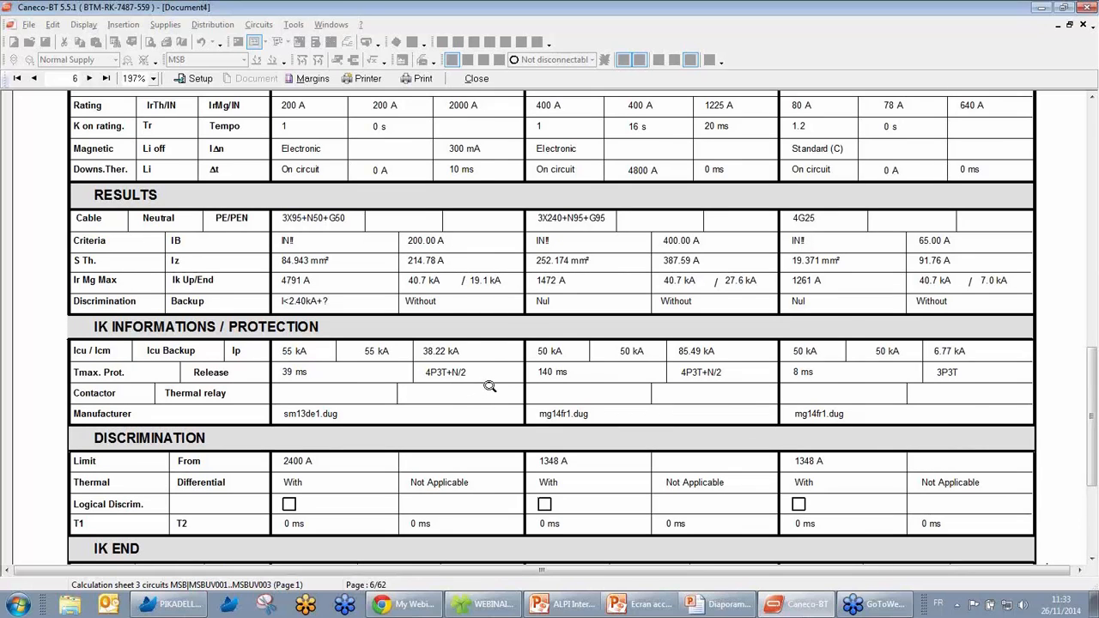
scroll(490, 386, down, 2)
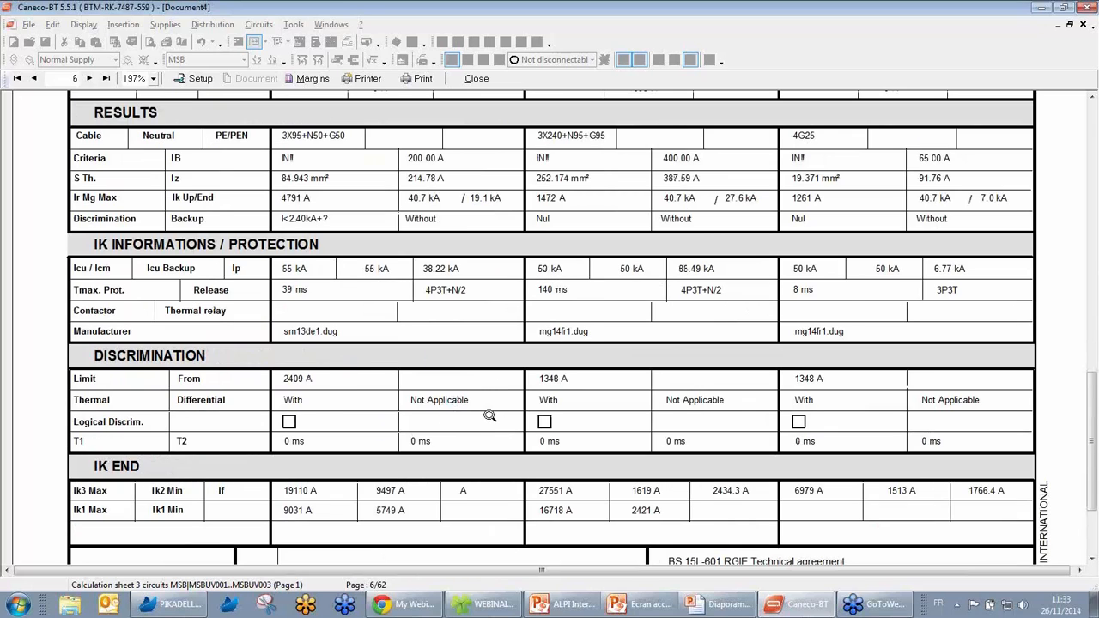
scroll(494, 408, down, 2)
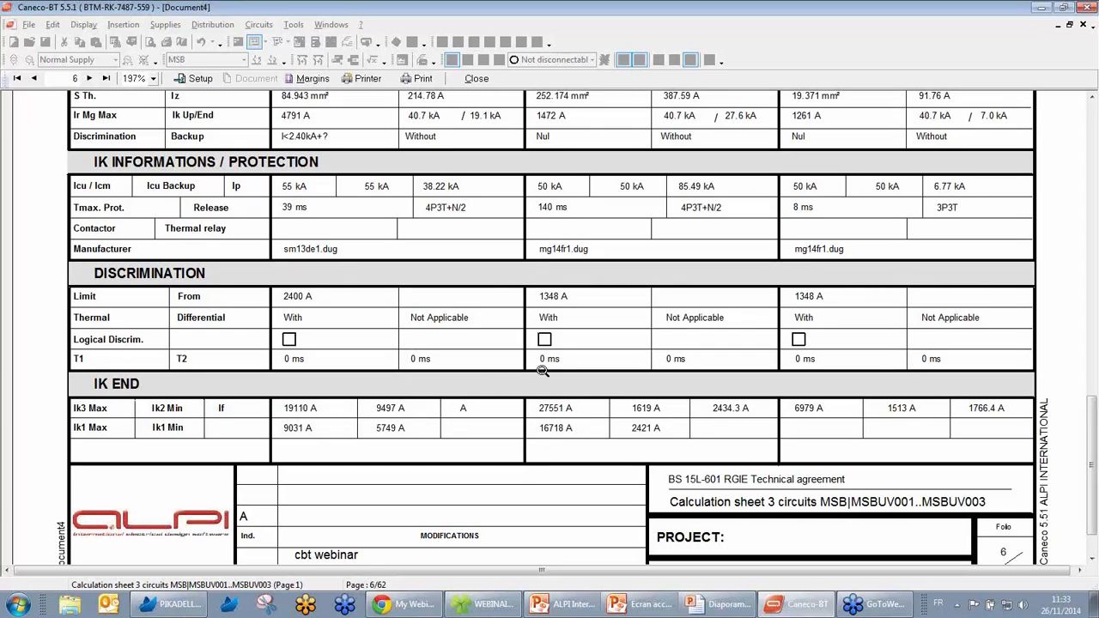
click(488, 344)
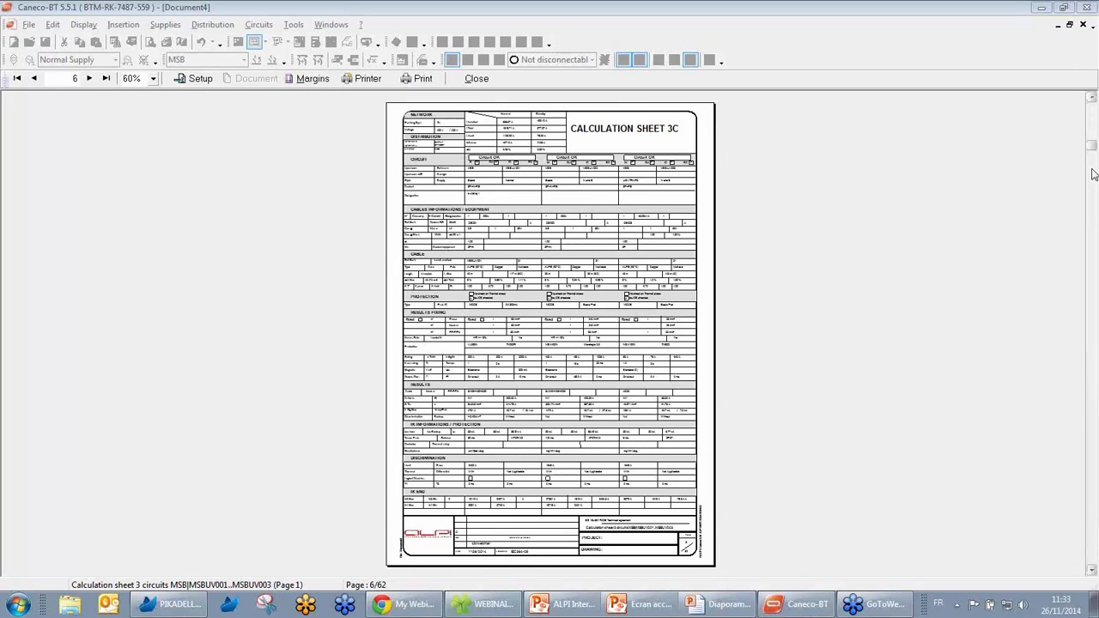
Go through the Protection Board Single-line Diagram 8 C pages of the MSB and DB001 boards
drag(1091, 149, 1092, 215)
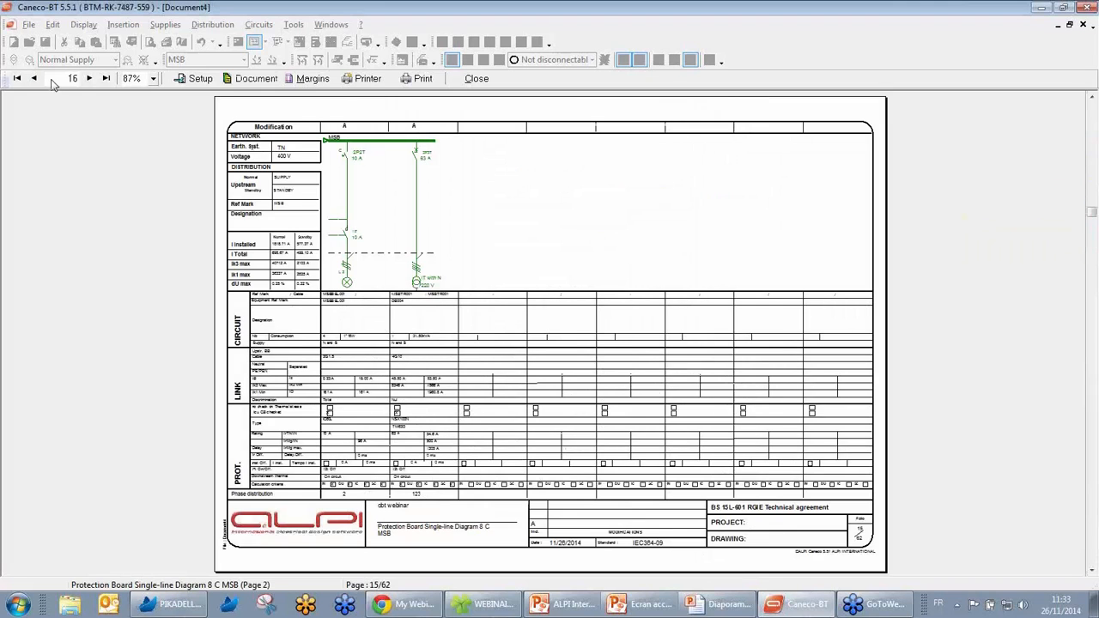
click(35, 78)
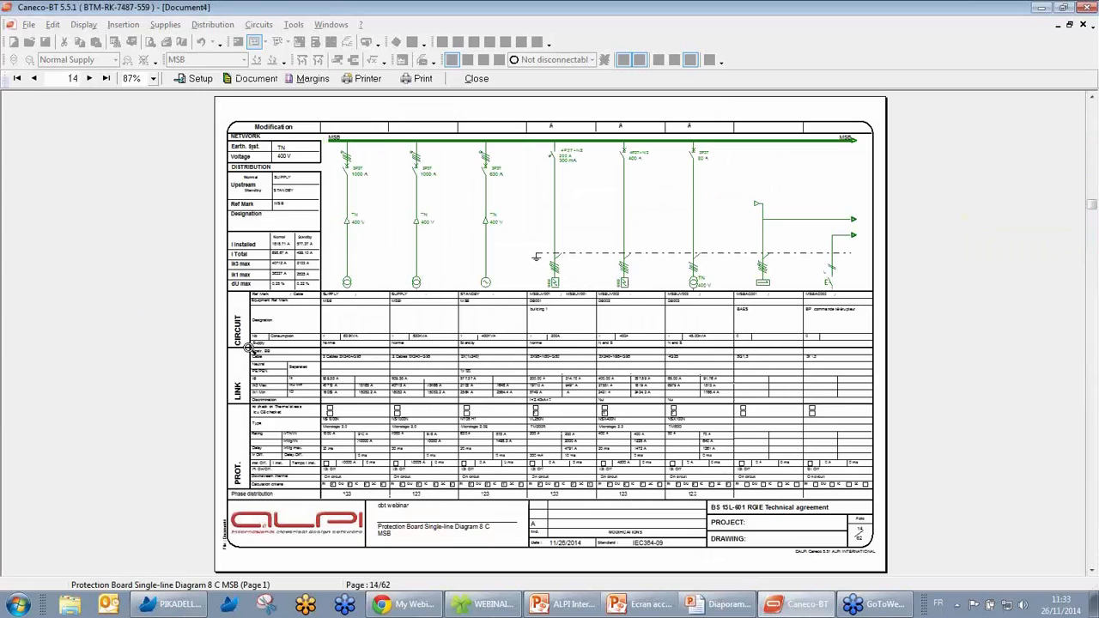
scroll(795, 334, down, 2)
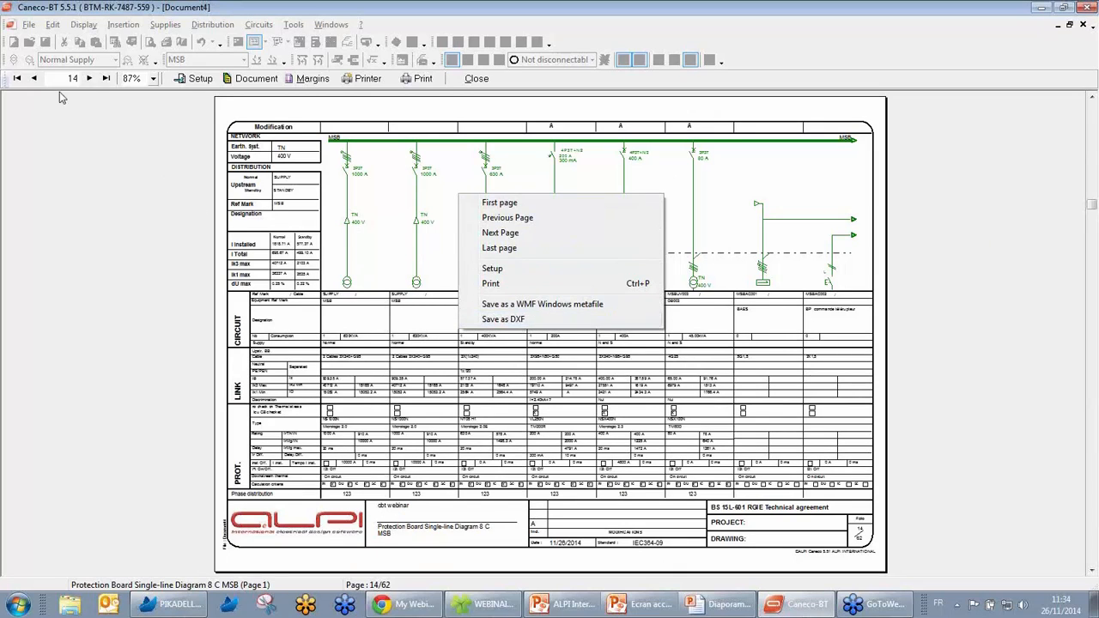
click(90, 78)
click(89, 78)
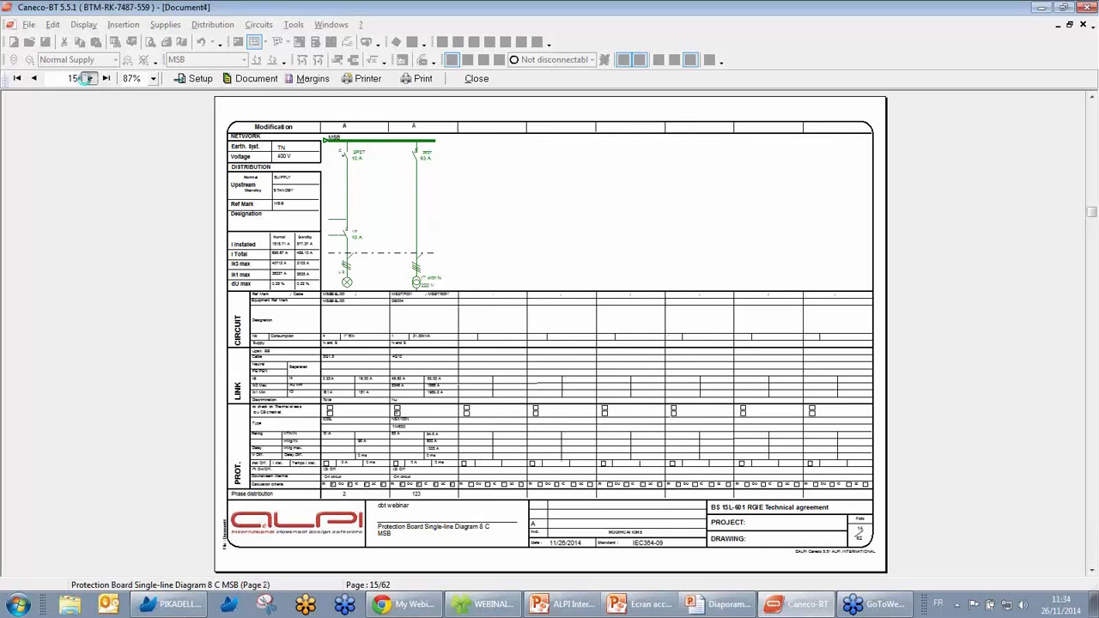
click(89, 79)
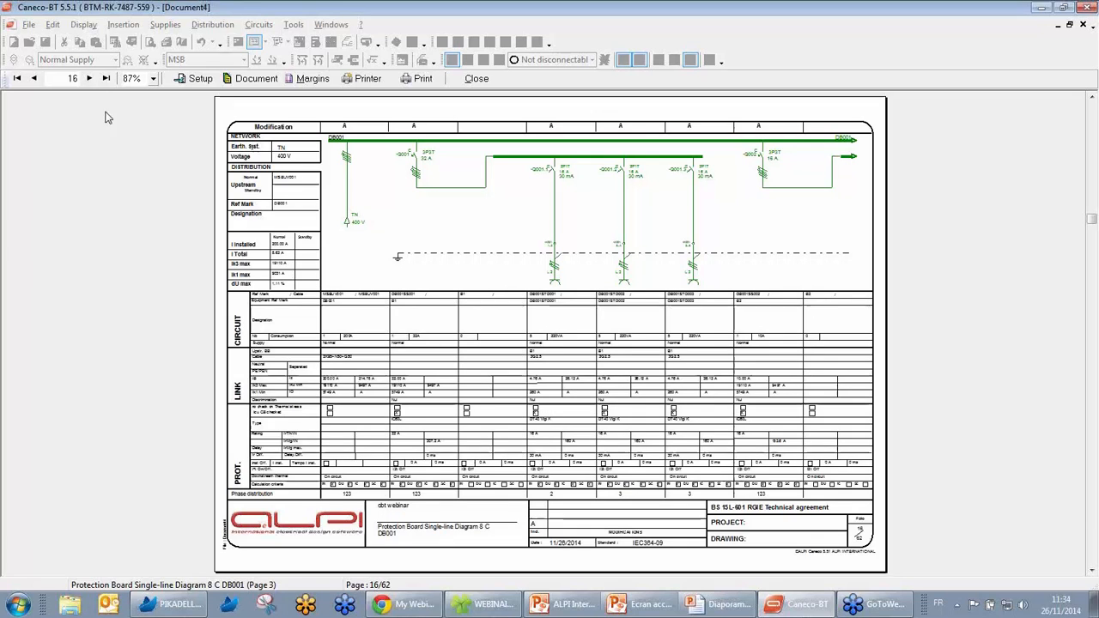
scroll(948, 402, down, 1)
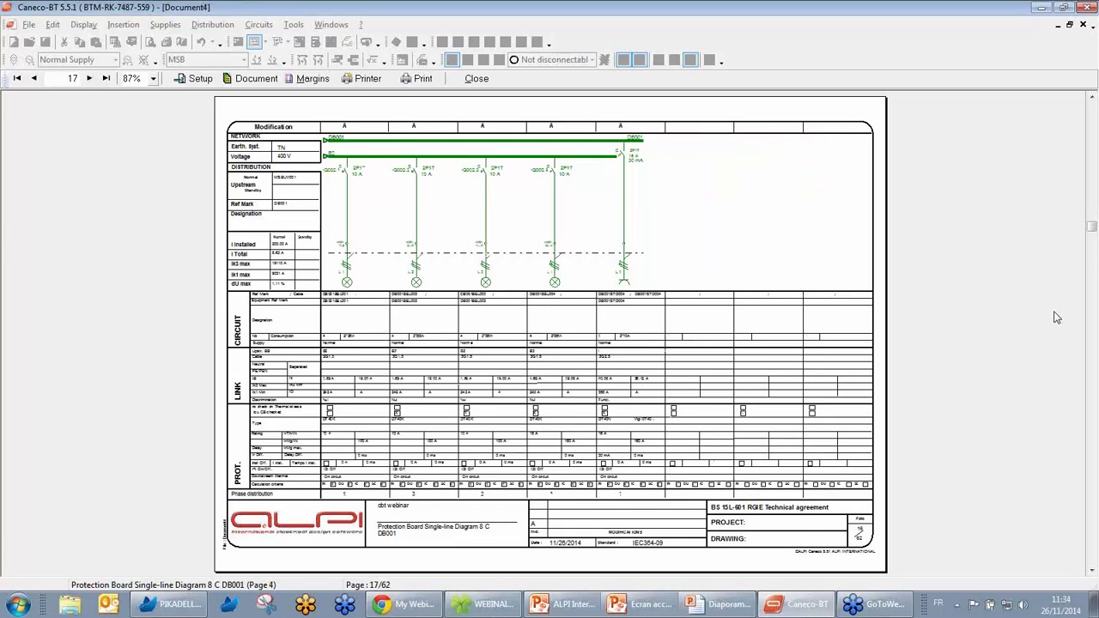
View the Power requirement page and the following cable nomenclature, protective devices list and protective devices setting pages
drag(1093, 225, 1093, 256)
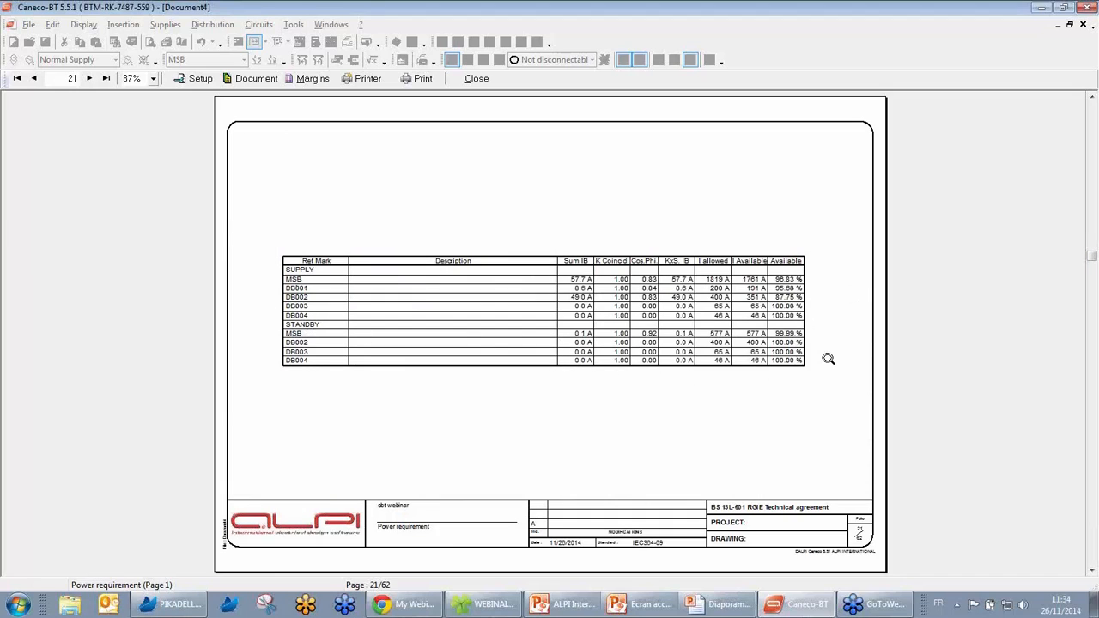
click(89, 79)
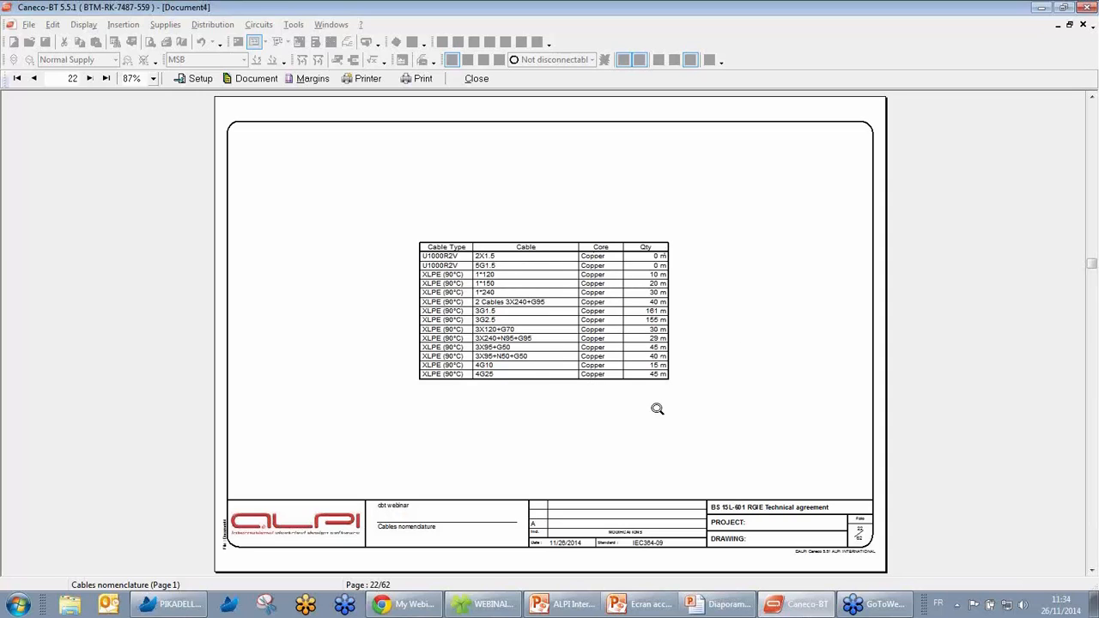
click(89, 78)
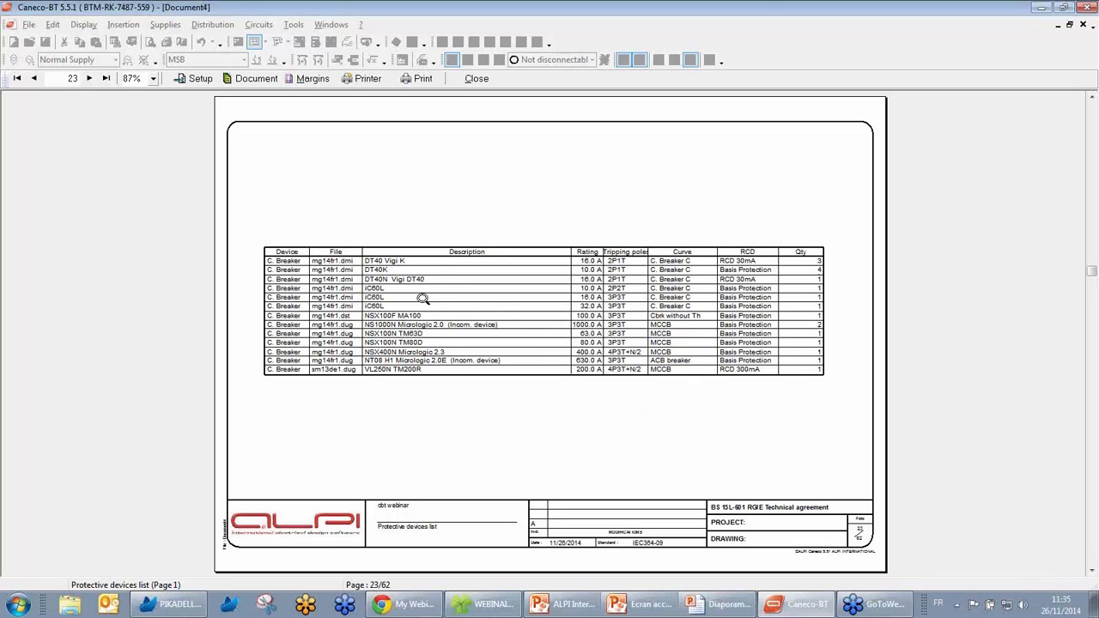
click(89, 78)
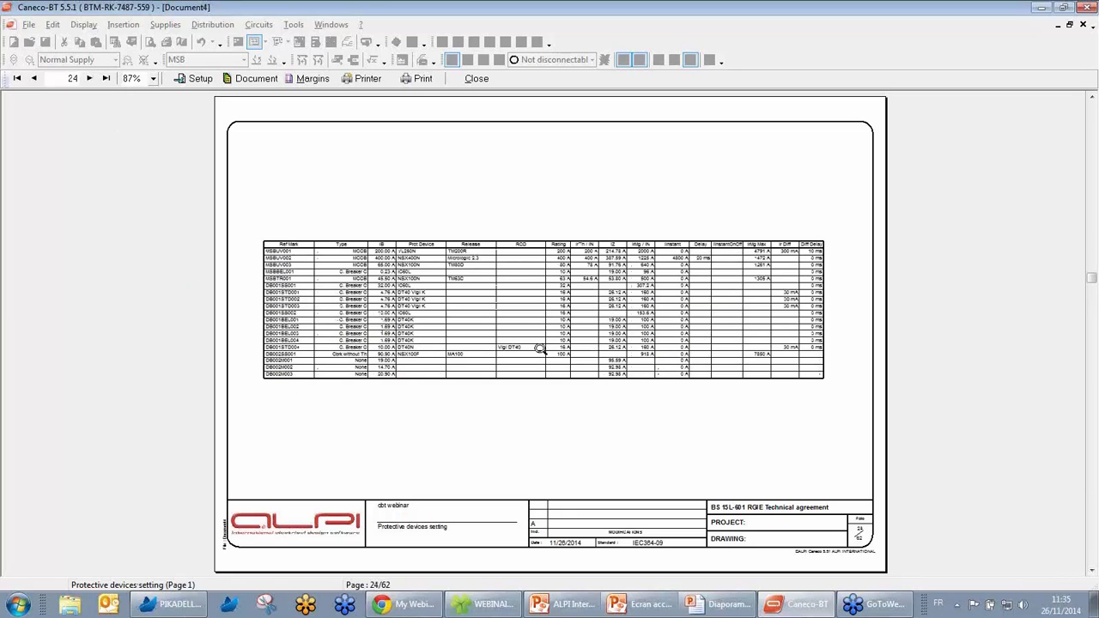
Read the conformity sheet of circuit MSBUV001 enlarged, down to its circuit state, and return to the whole-page view
click(628, 438)
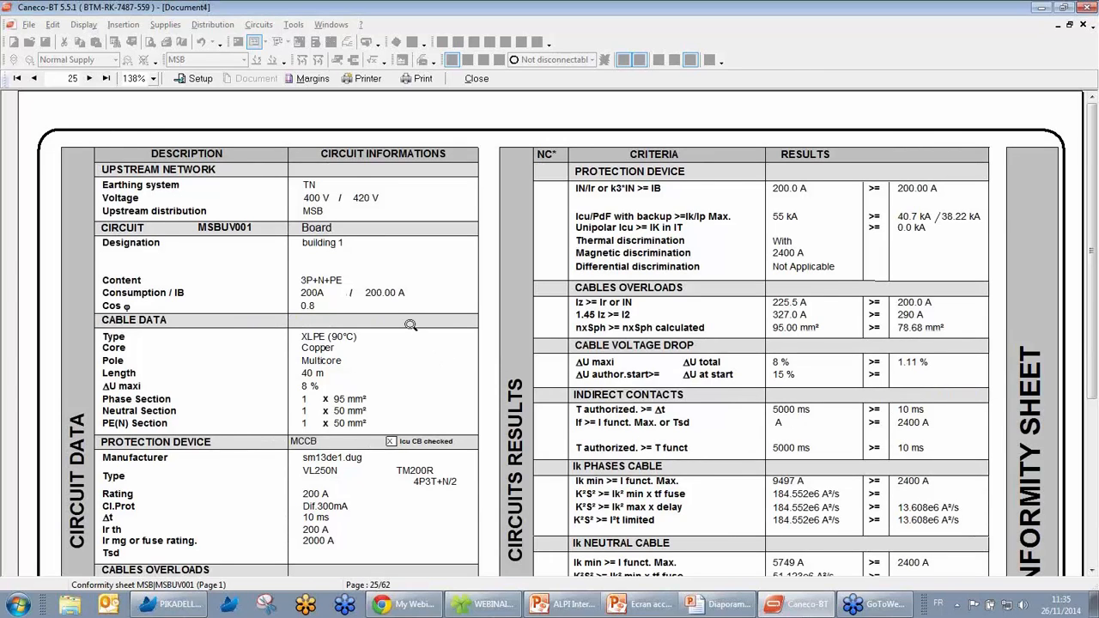
scroll(404, 314, down, 2)
scroll(401, 308, down, 4)
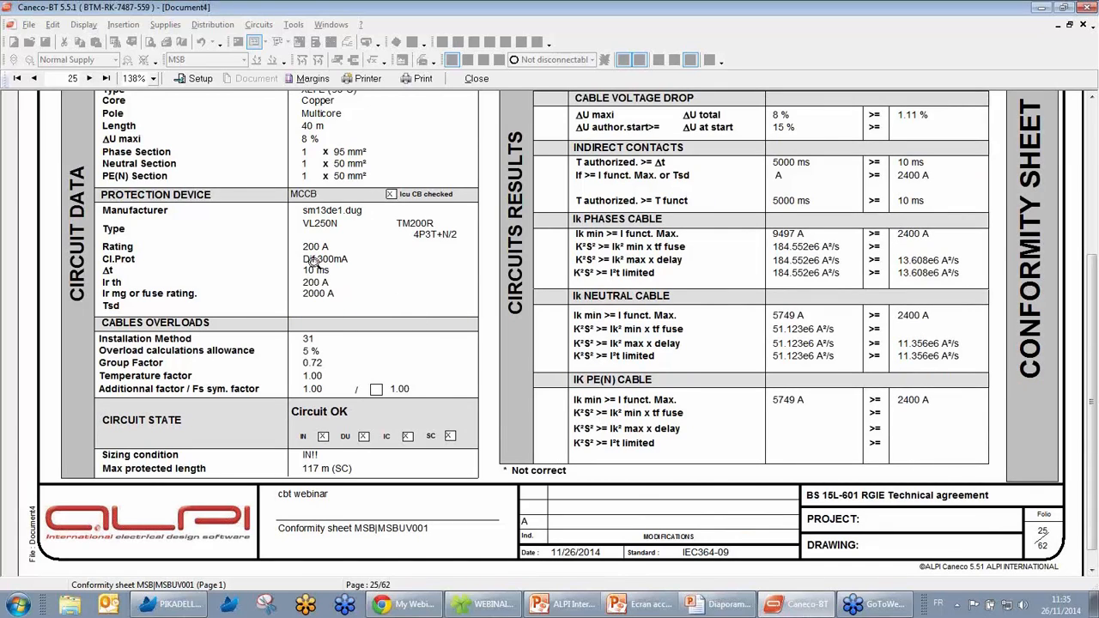
click(333, 279)
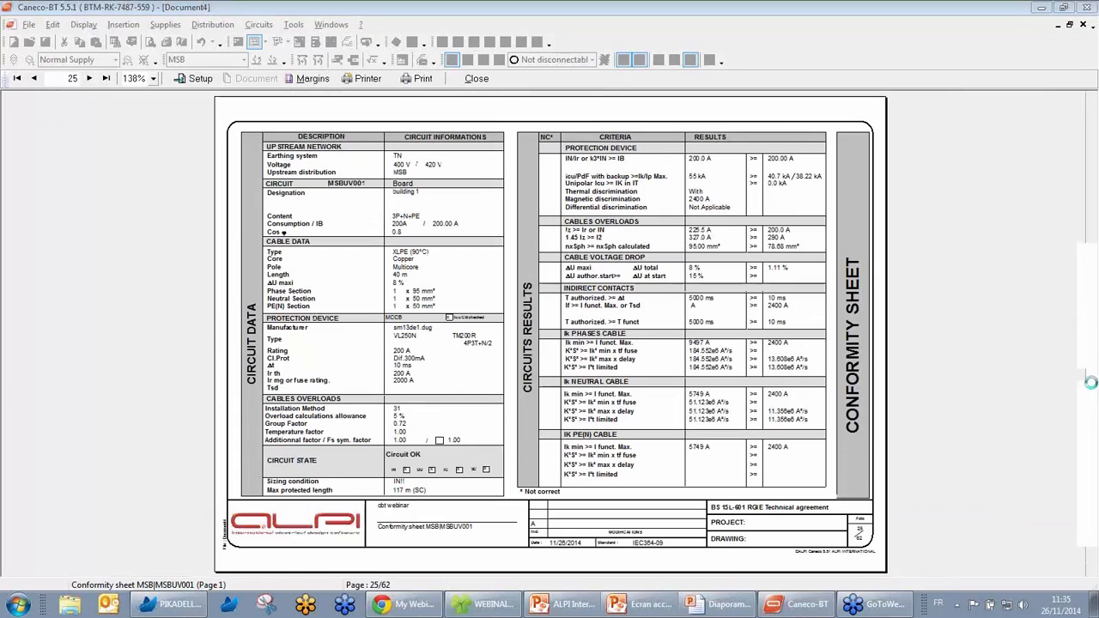
View the Protection Cable coordination curve page of MSBBEL001, check the curve document parameters and leave them unchanged
drag(1089, 297, 1094, 450)
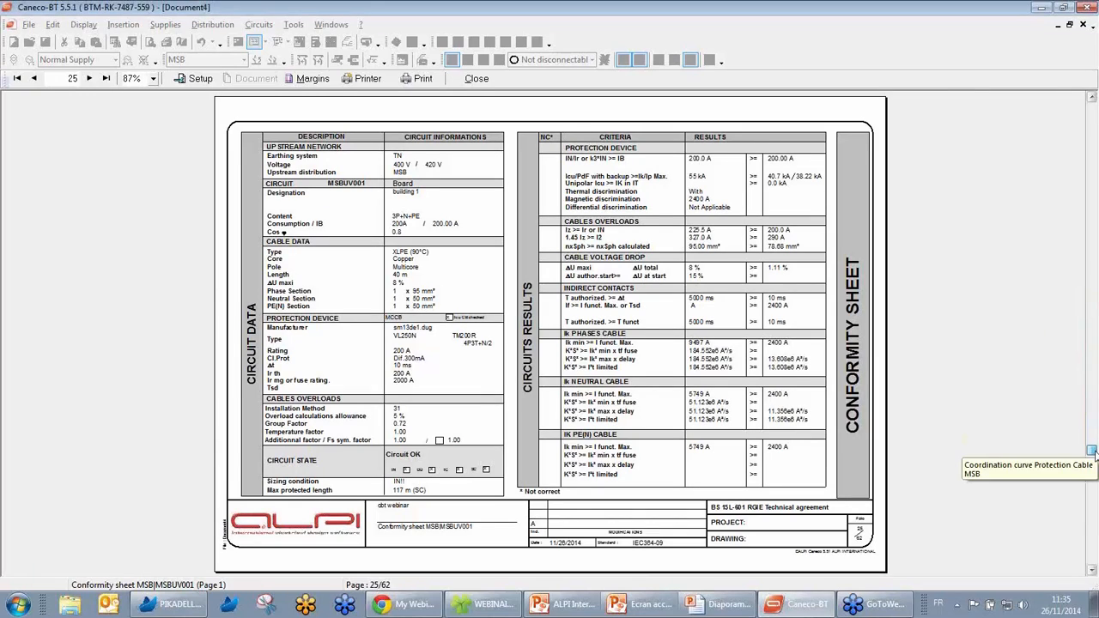
drag(1093, 451, 1092, 452)
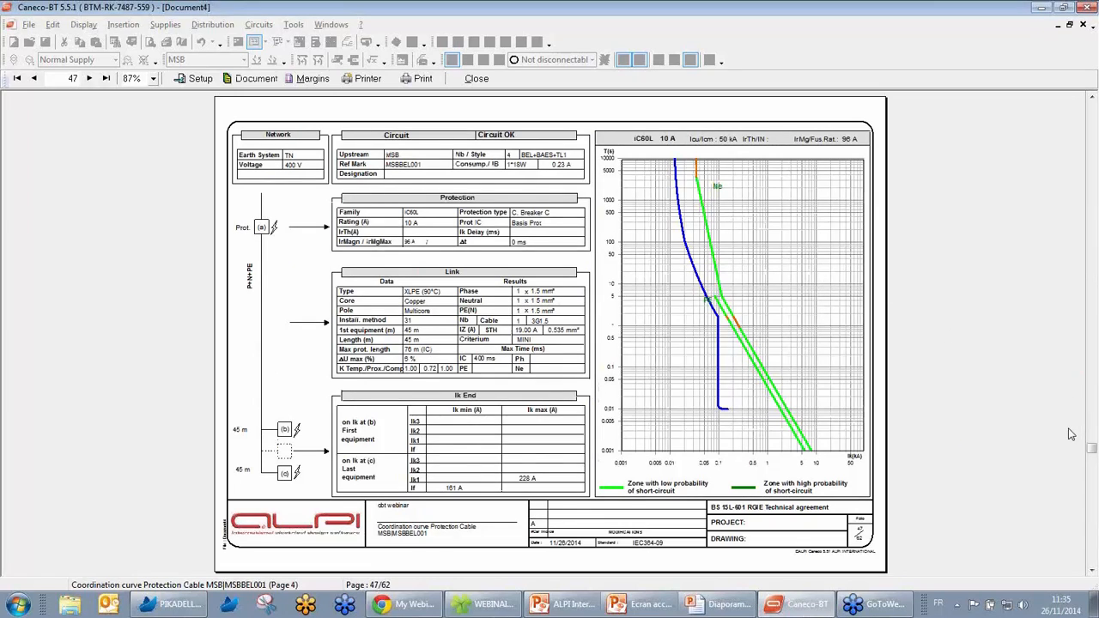
mouse_move(1093, 447)
mouse_down()
mouse_move(1092, 567)
mouse_move(1092, 422)
mouse_move(1092, 445)
mouse_up()
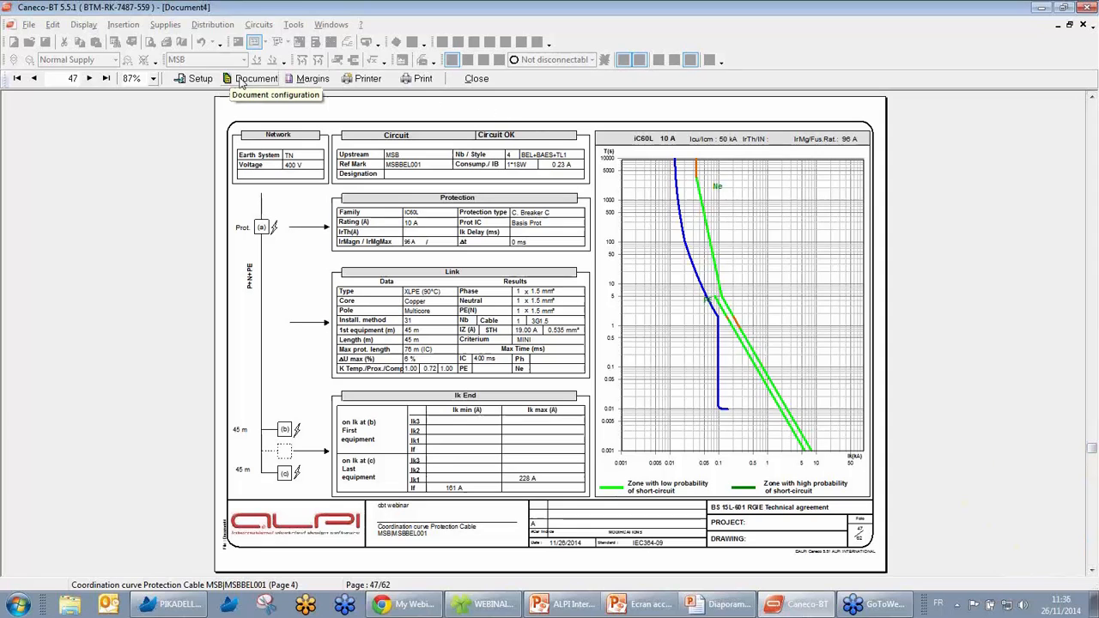
click(258, 80)
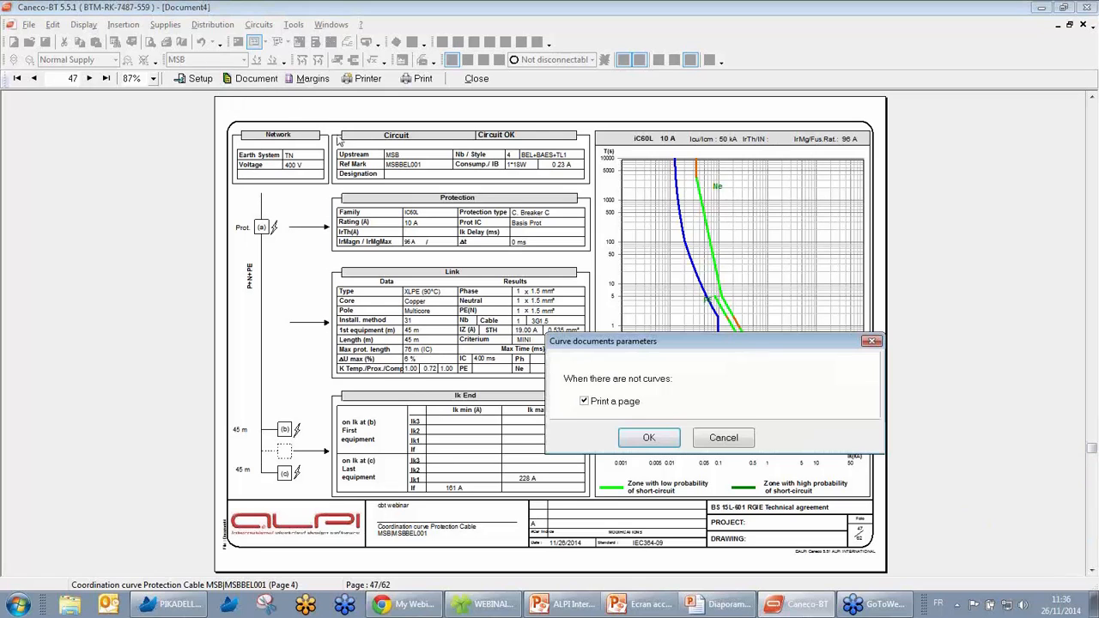
click(734, 440)
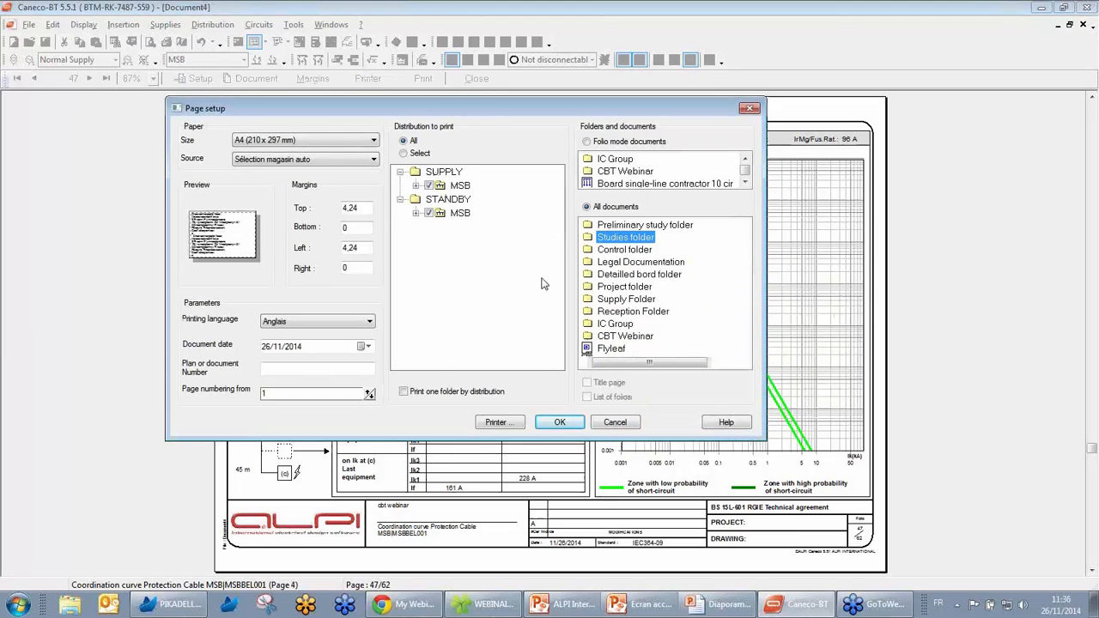
Set up the page preview for the Curve discrimination document, with Anglais as the printing language
click(355, 324)
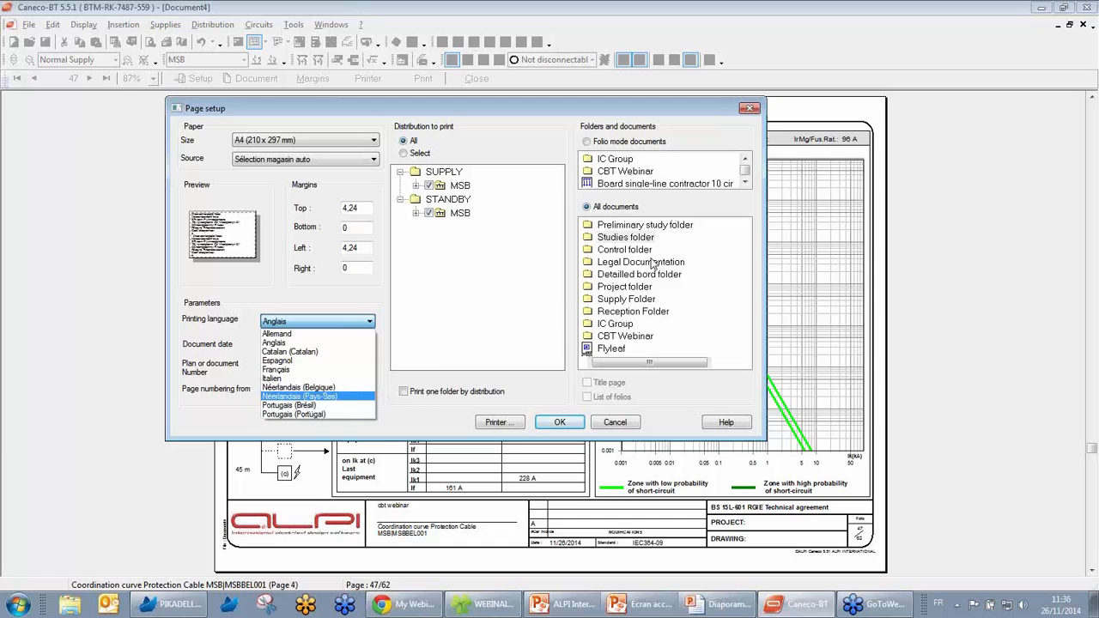
click(638, 311)
scroll(633, 308, down, 8)
click(630, 305)
scroll(631, 307, down, 10)
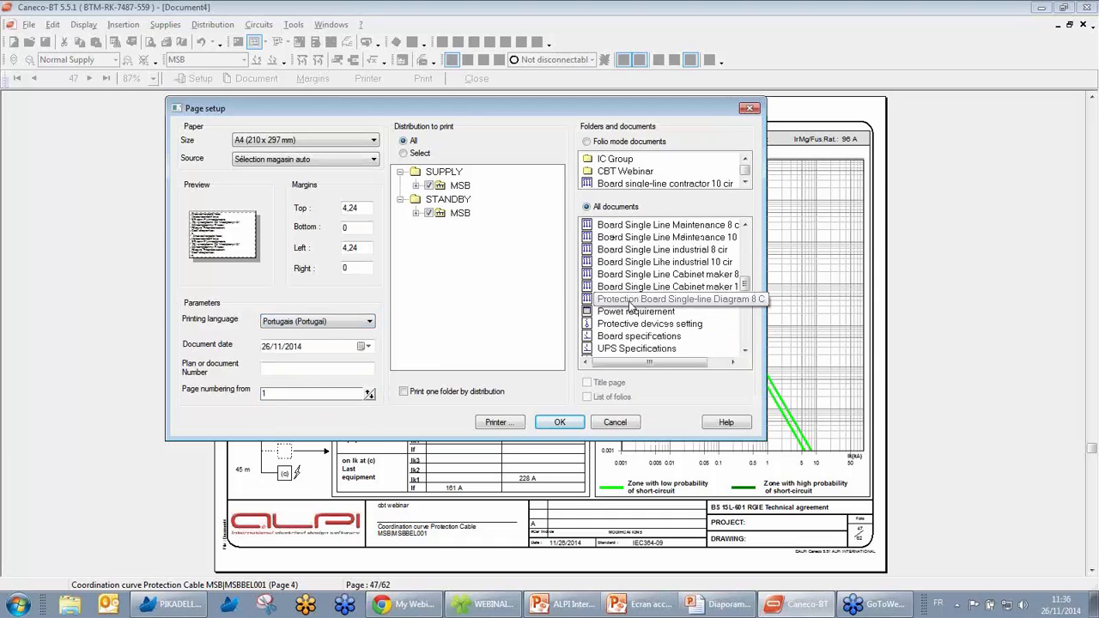
scroll(631, 305, down, 10)
scroll(646, 301, up, 10)
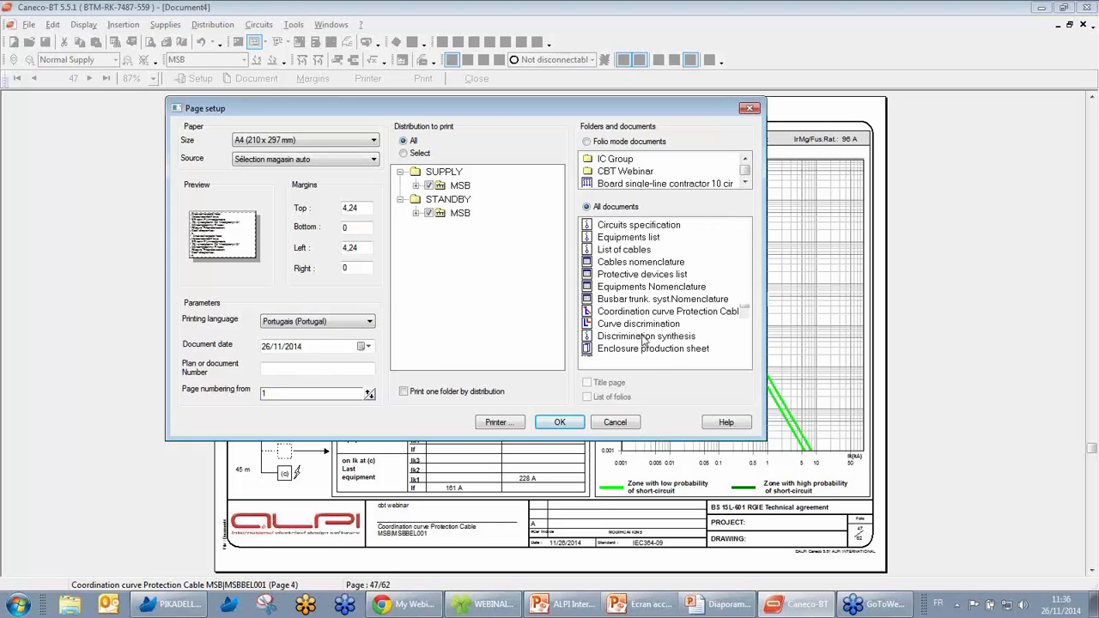
click(639, 325)
click(326, 322)
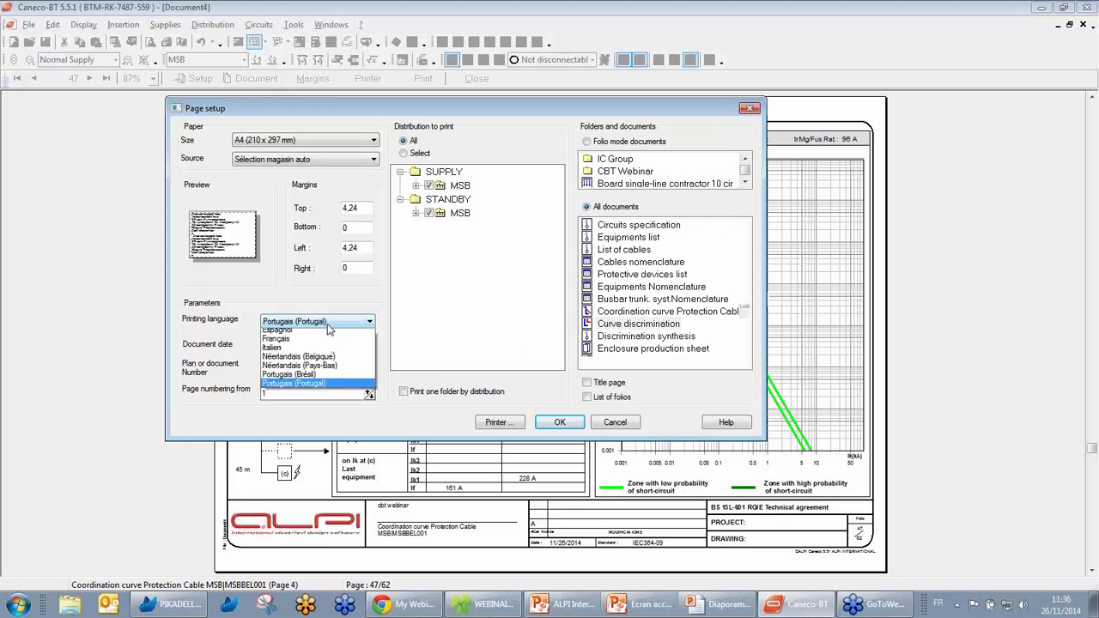
click(309, 339)
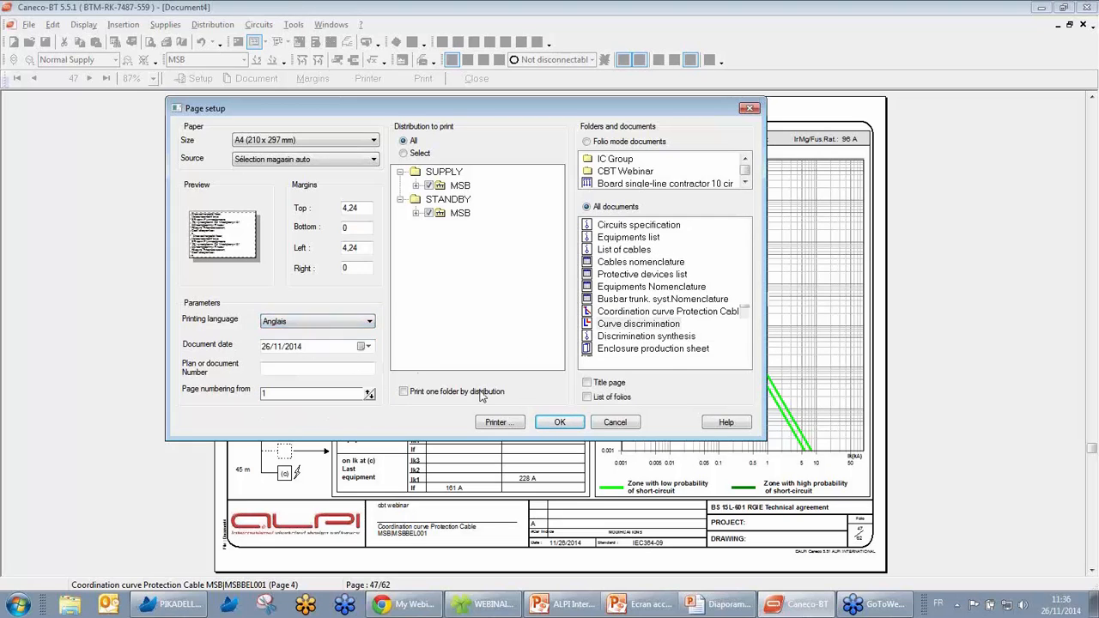
click(572, 423)
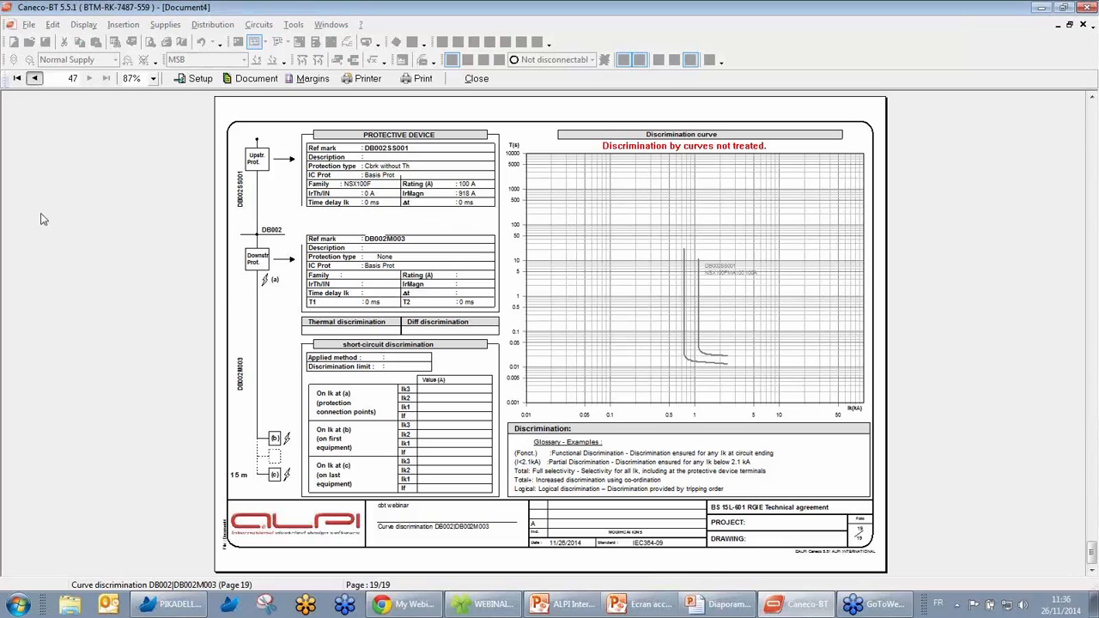
Go back through the Curve discrimination pages from DB002M003 to DB001SS002 and examine the devices' curves
scroll(43, 221, up, 1)
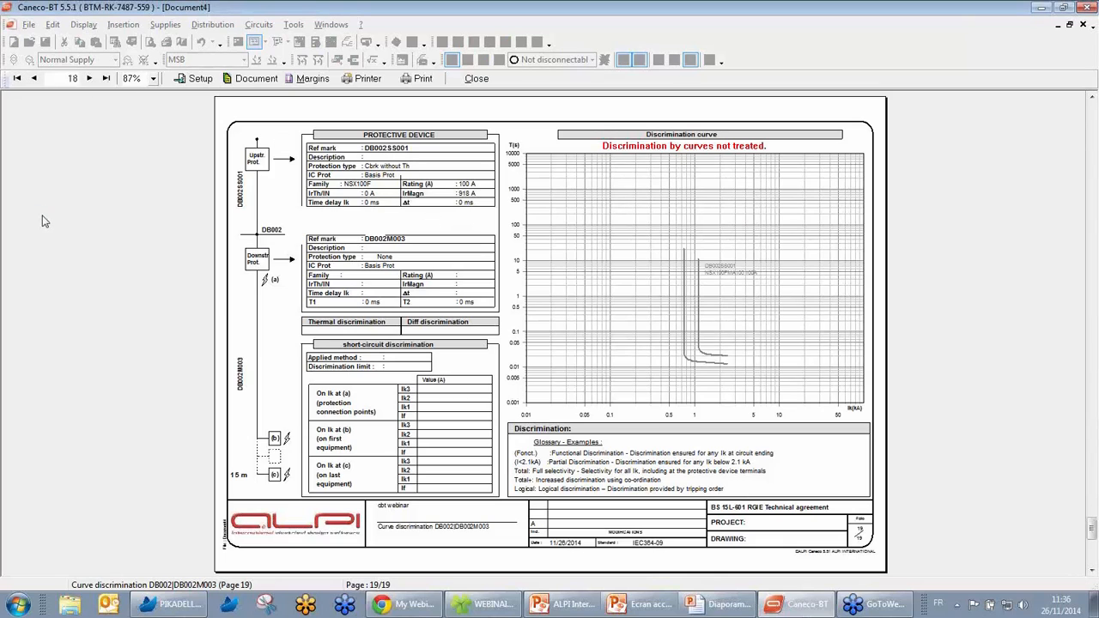
click(33, 78)
click(34, 78)
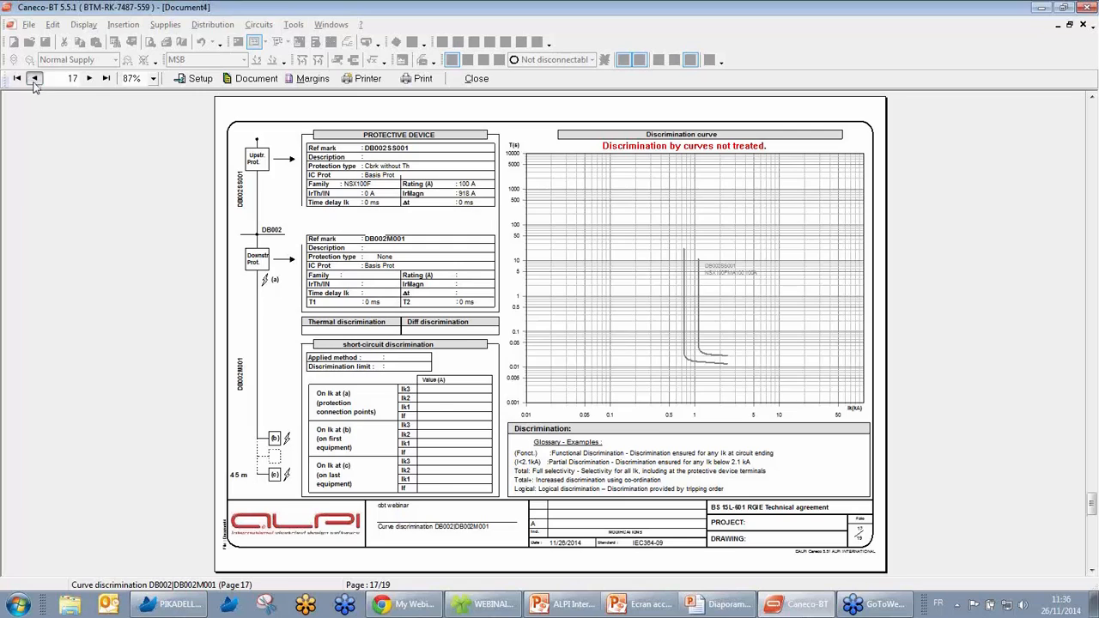
click(34, 79)
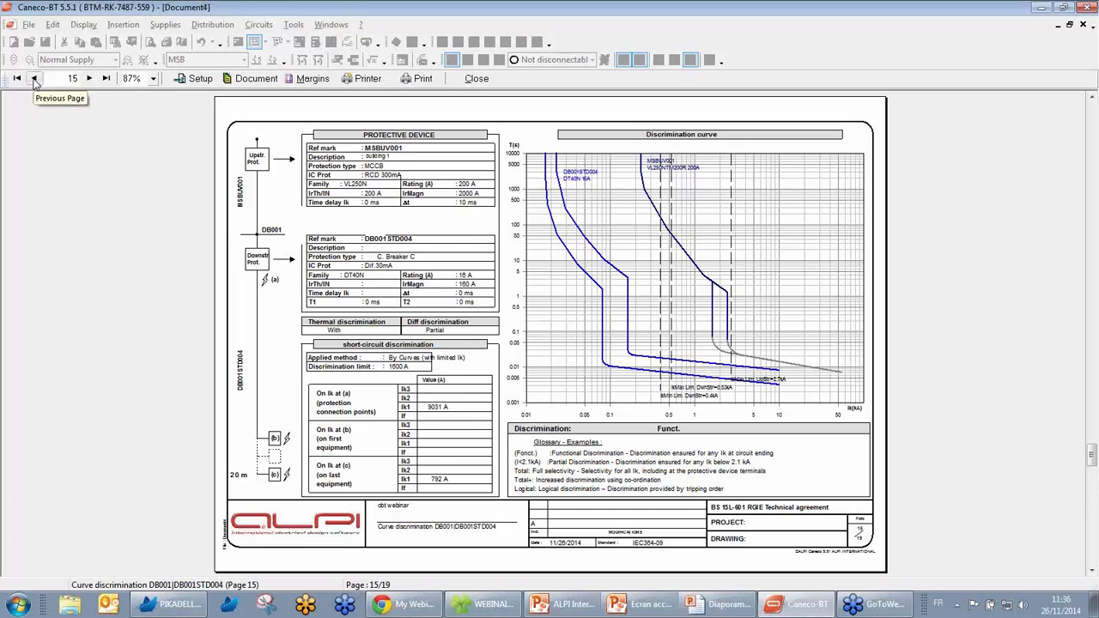
click(34, 79)
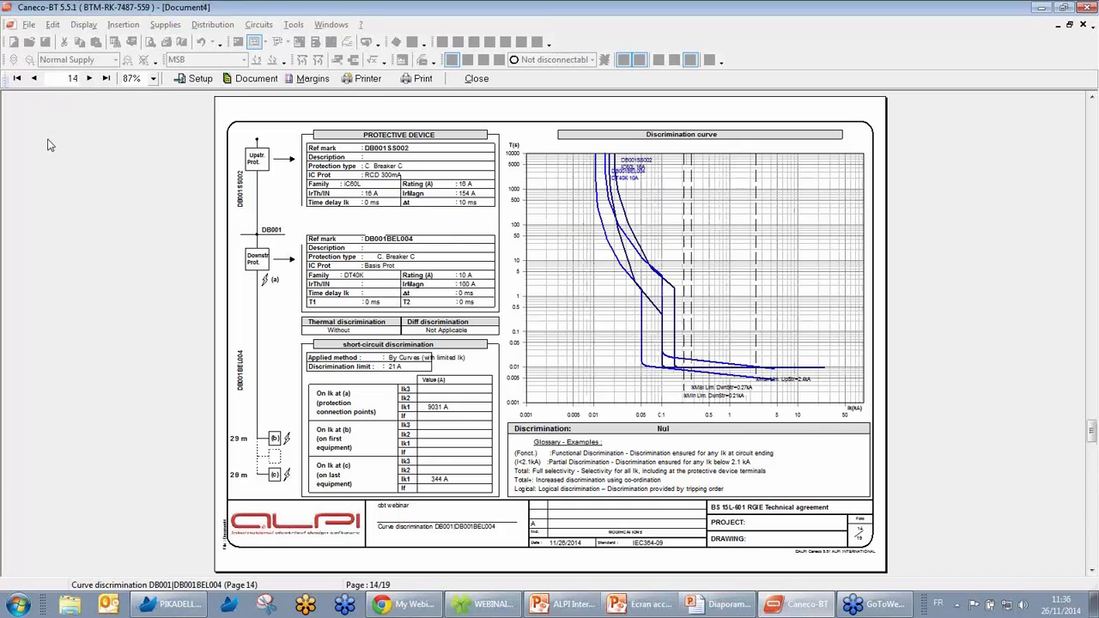
click(35, 79)
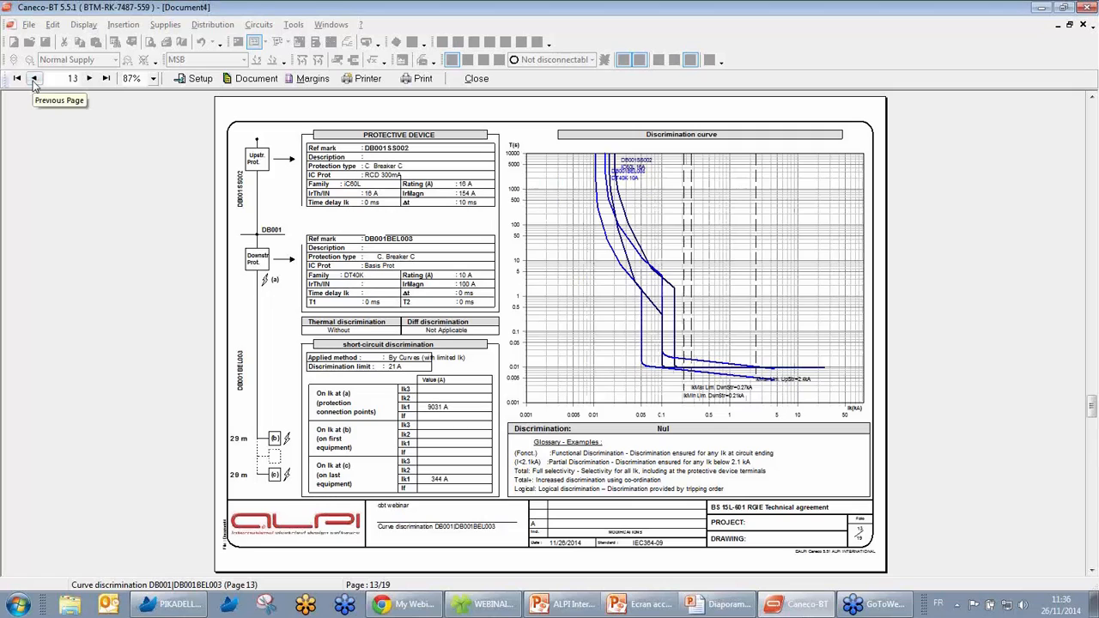
click(34, 79)
click(35, 79)
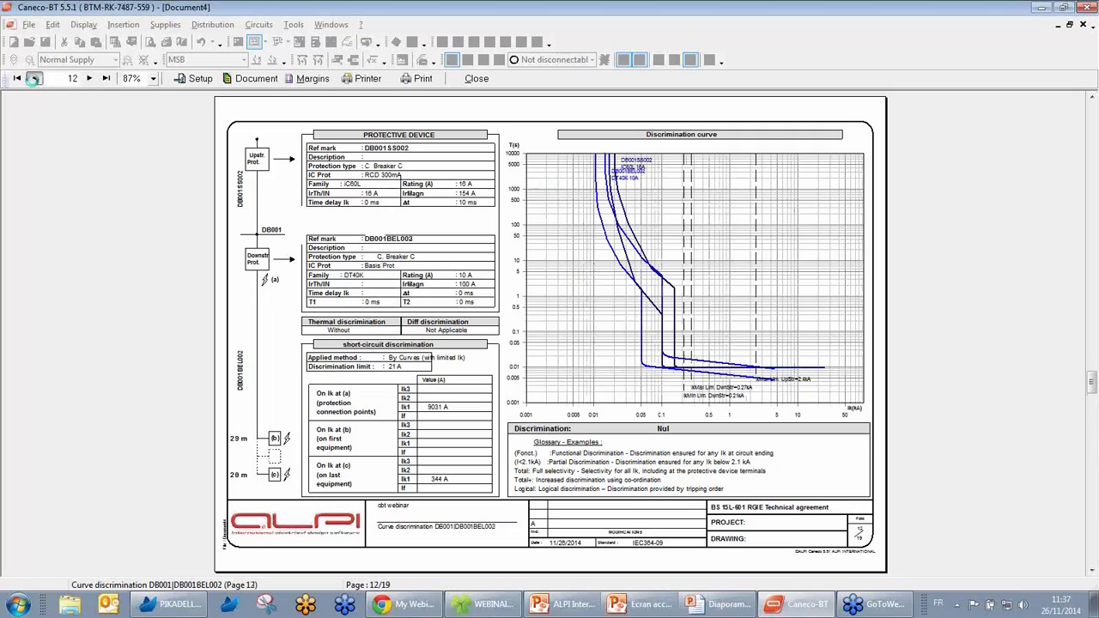
click(34, 79)
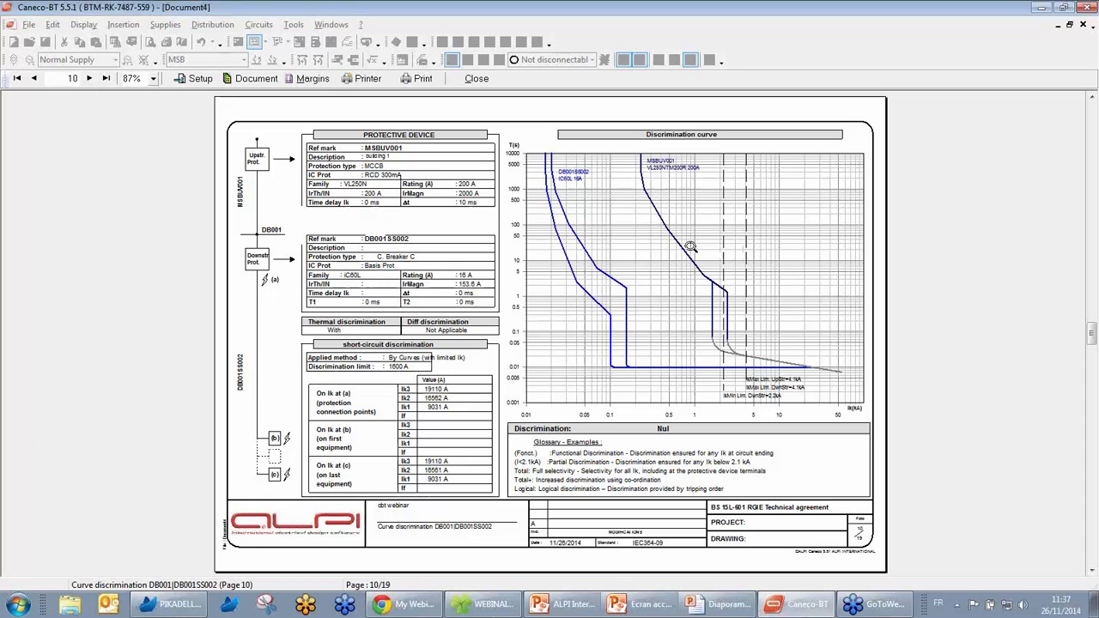
Close the print preview, switch to the single-line diagram of the whole distribution and select its normal supply
click(478, 80)
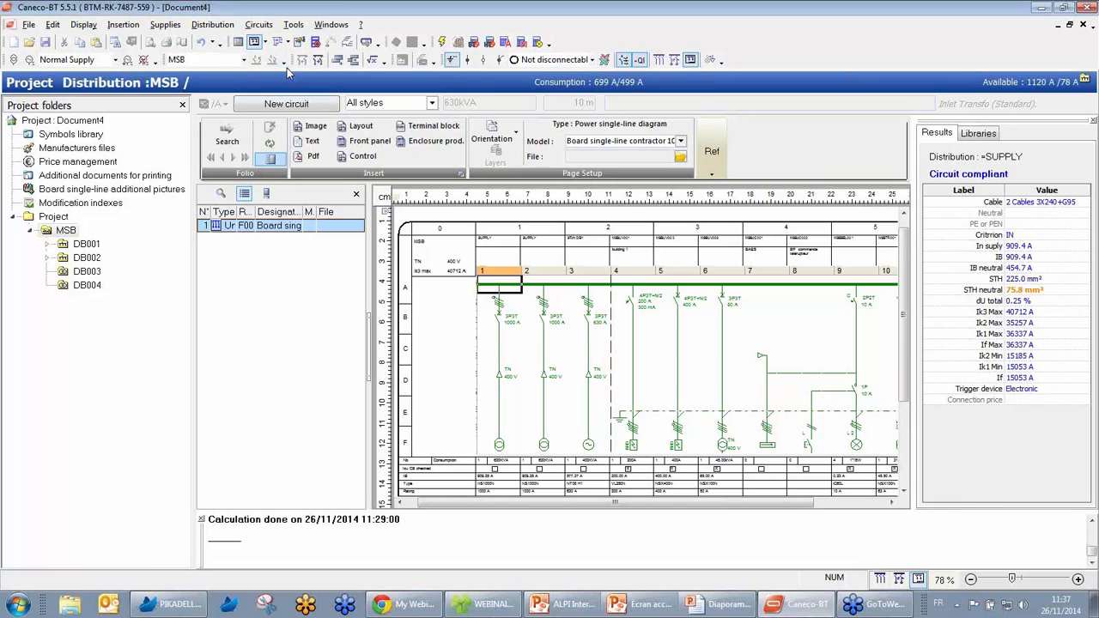
click(280, 43)
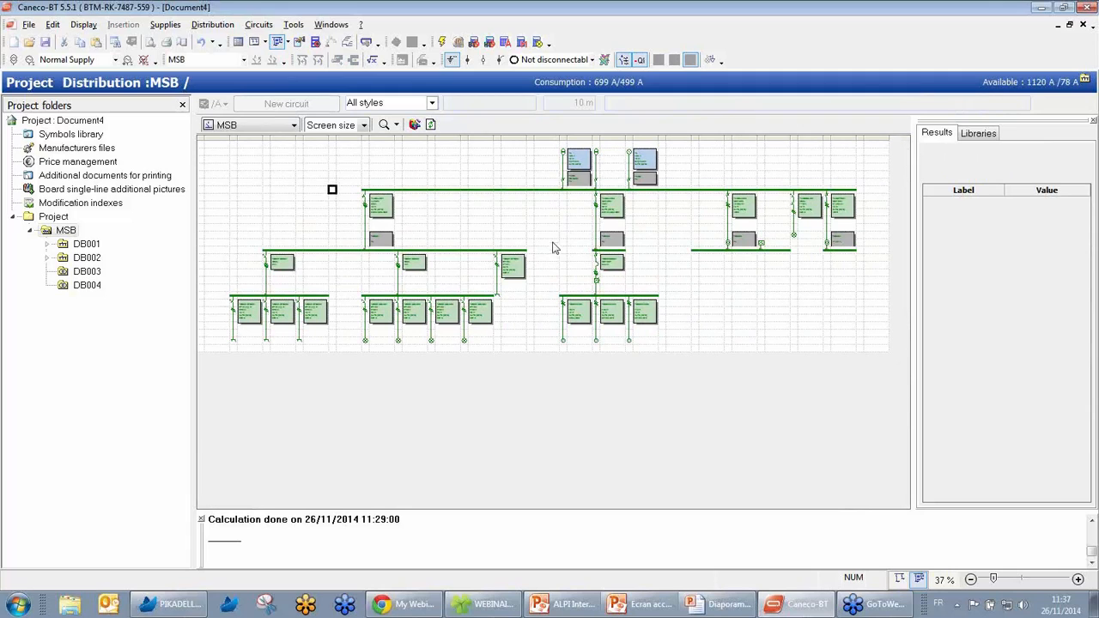
click(565, 178)
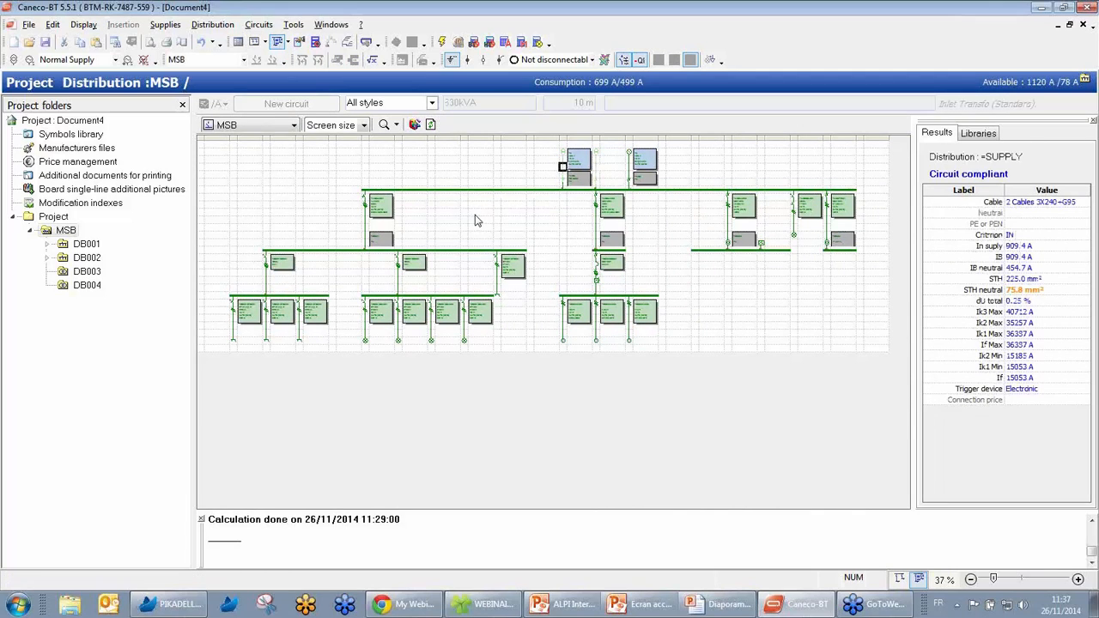
In the manufacturers files, set the General purpose and Curves B/C/D circuit-breaker catalogues to Siemens 2013/EN 60947-2 (EdiElec)
click(74, 149)
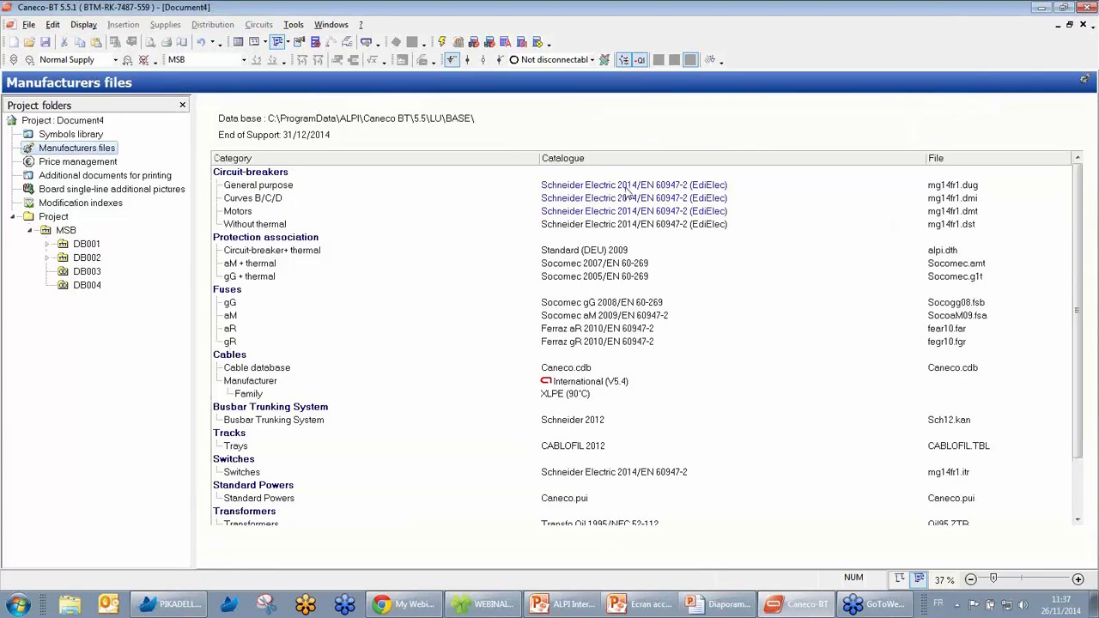
click(628, 187)
click(721, 186)
click(908, 184)
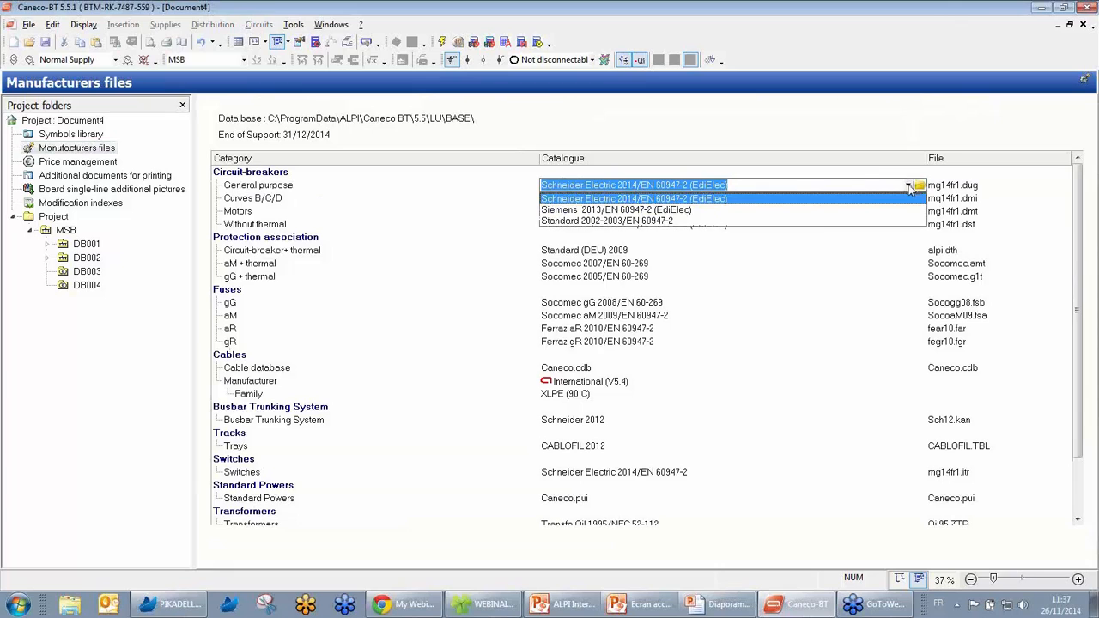
click(657, 211)
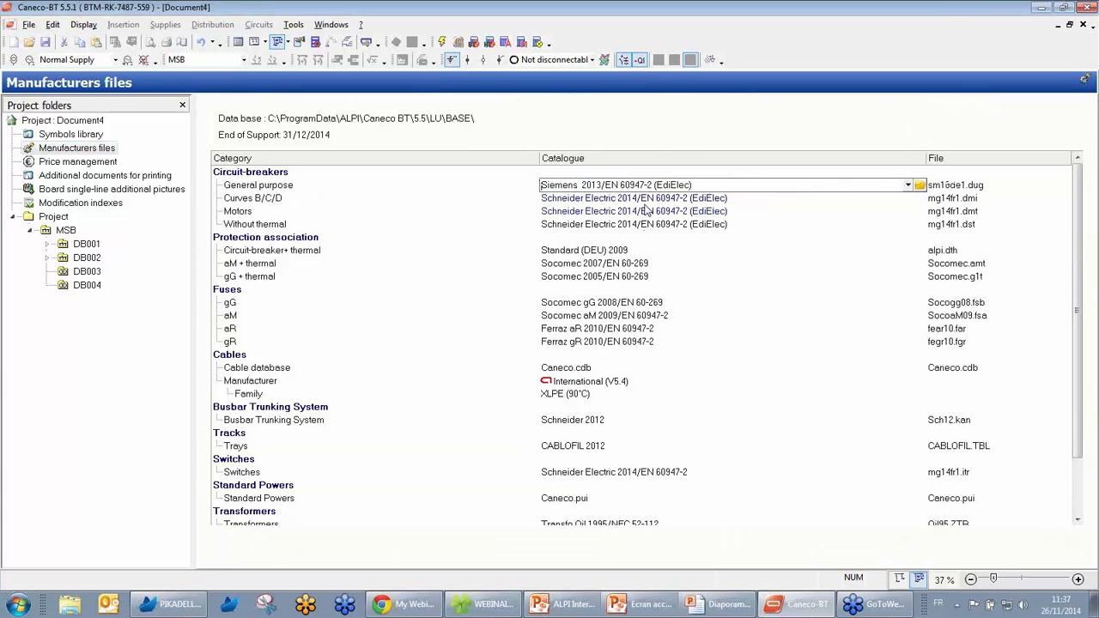
click(646, 199)
click(913, 198)
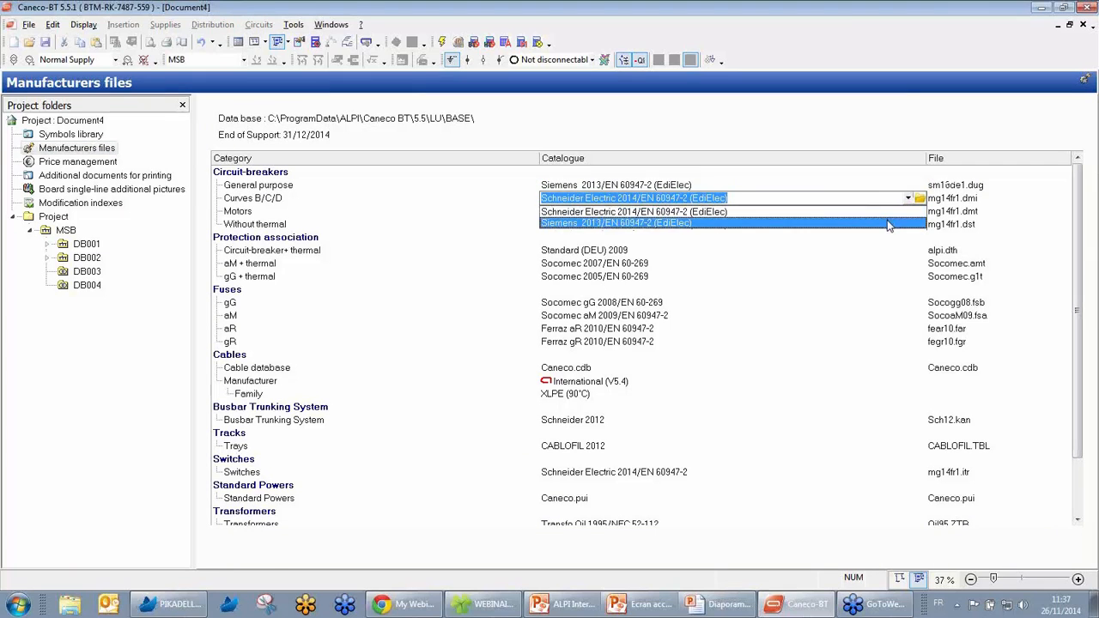
click(890, 225)
Set the Motors circuit-breaker catalogue to Siemens 2013/EN 60947-2 (EdiElec) and check the catalogues offered for Without thermal
click(752, 211)
click(908, 211)
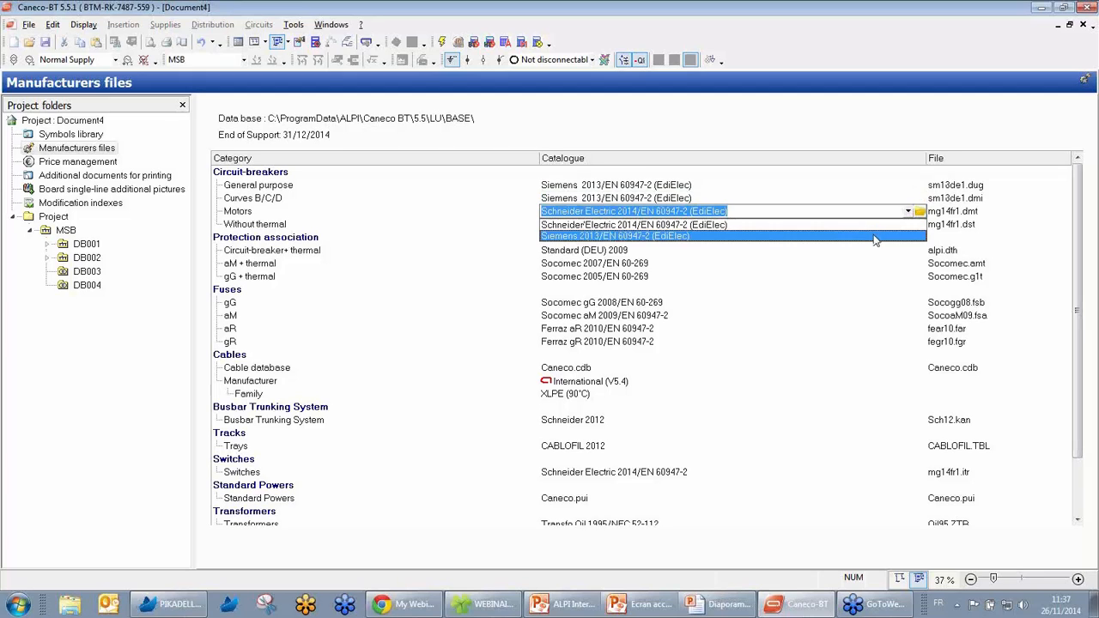
click(868, 235)
click(859, 225)
click(907, 225)
click(860, 245)
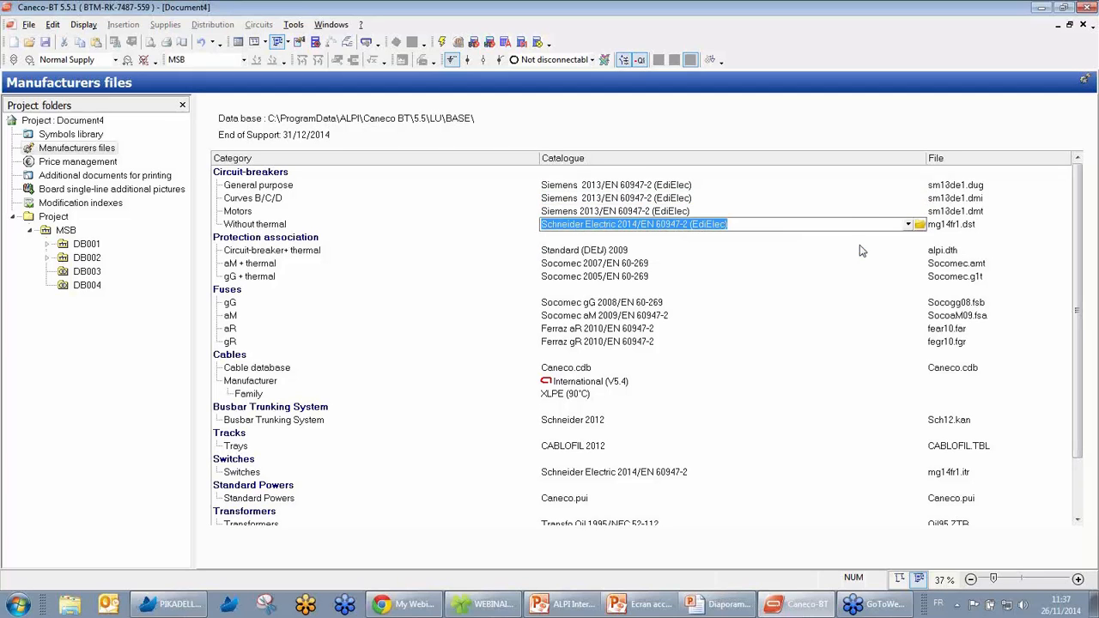
Return to the MSB distribution, applying the catalogue changes to all circuits and not retaining the calculated cable for any calculated circuit
click(67, 231)
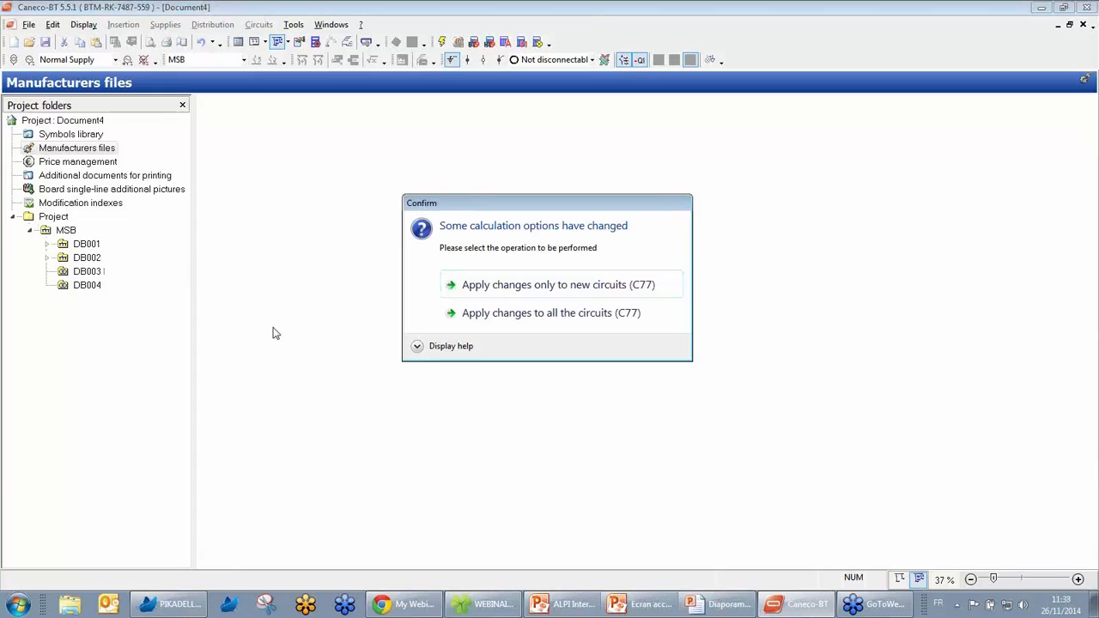
click(480, 315)
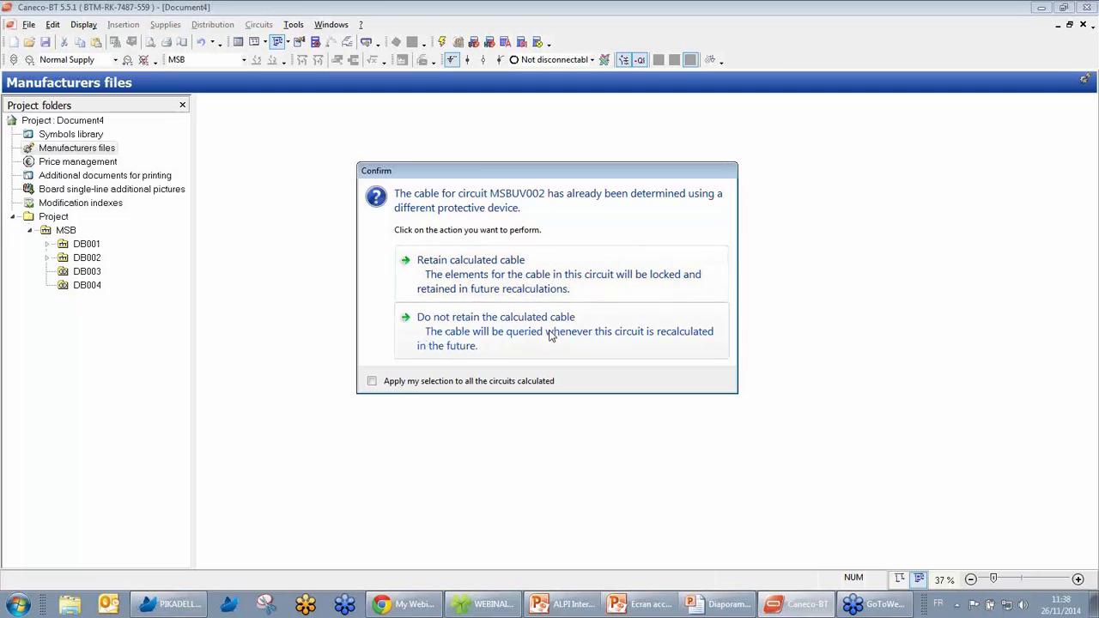
click(405, 380)
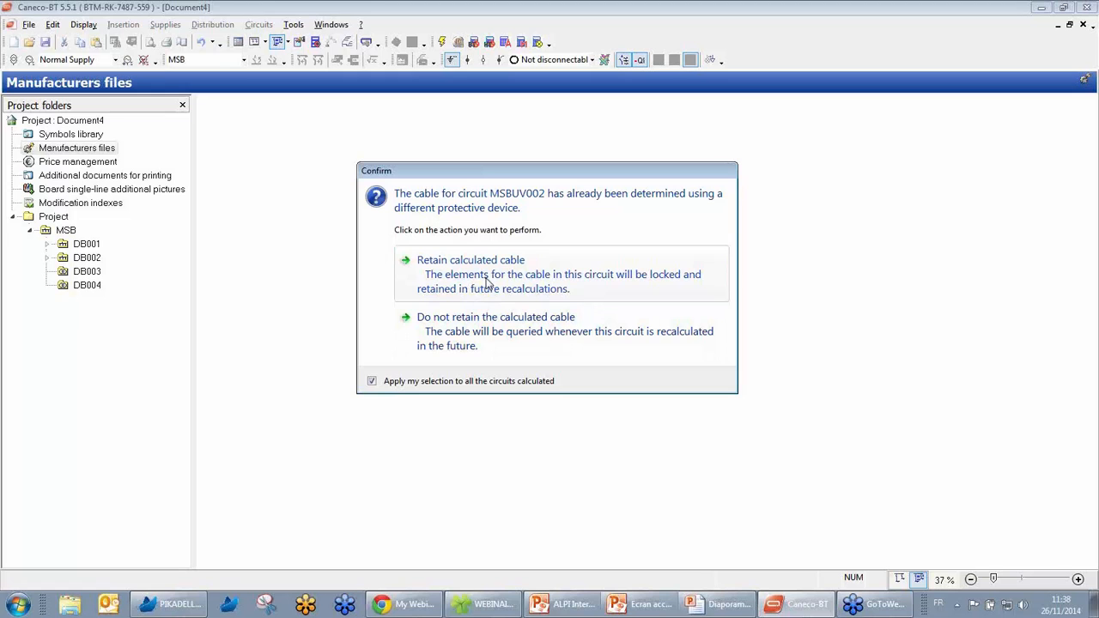
click(489, 334)
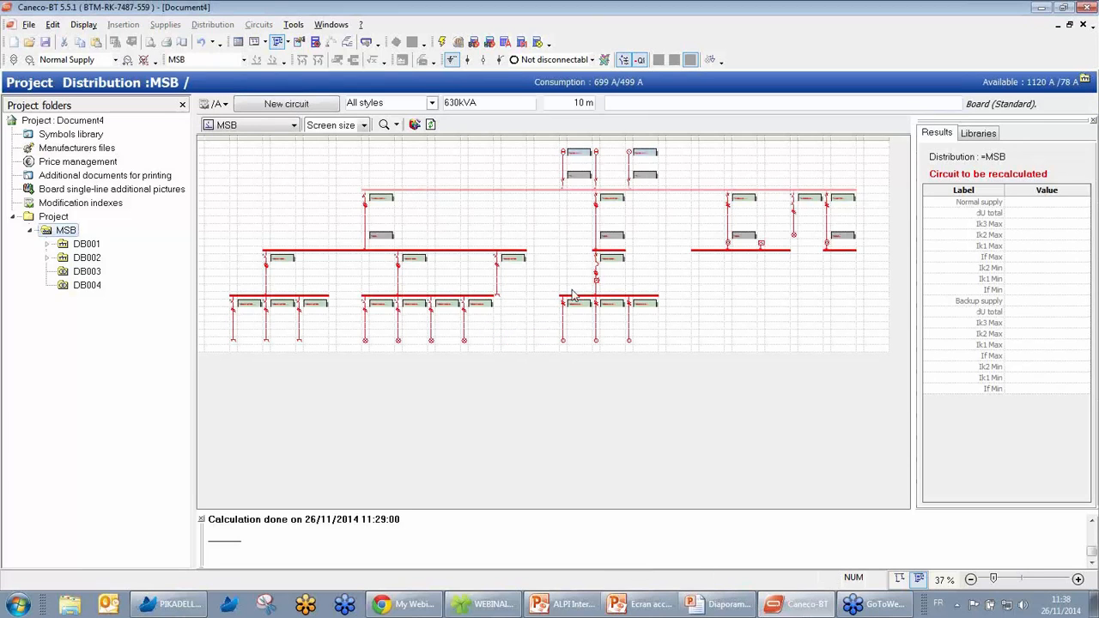
Recalculate the normal supply with the VL1250N ETU10 LI circuit breaker, 3P3T without RCD, and validate its sheet
double_click(569, 162)
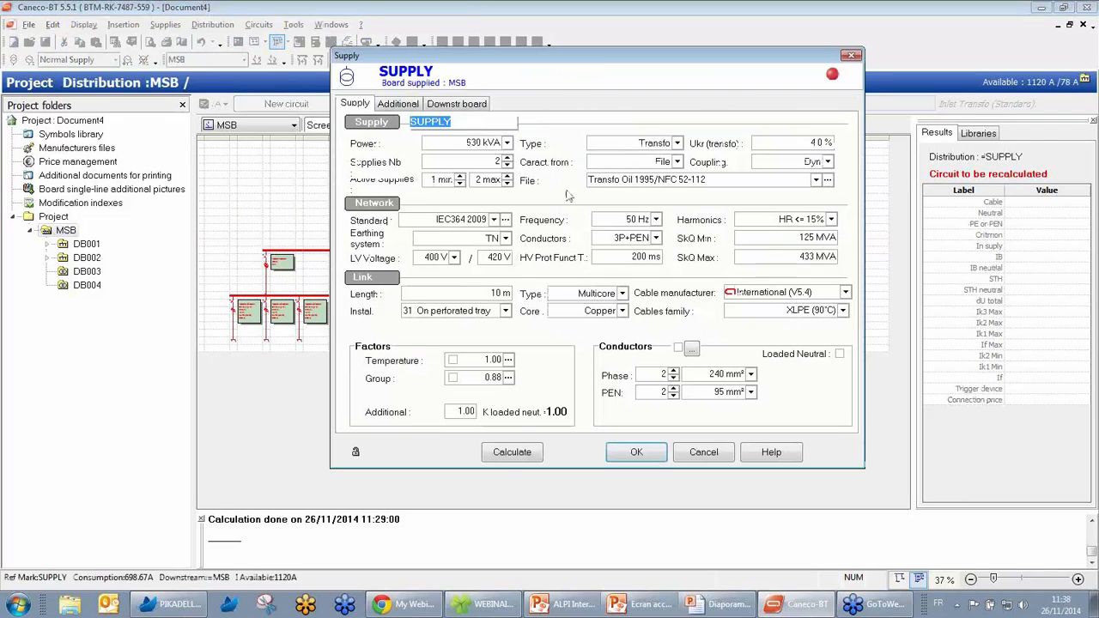
click(507, 453)
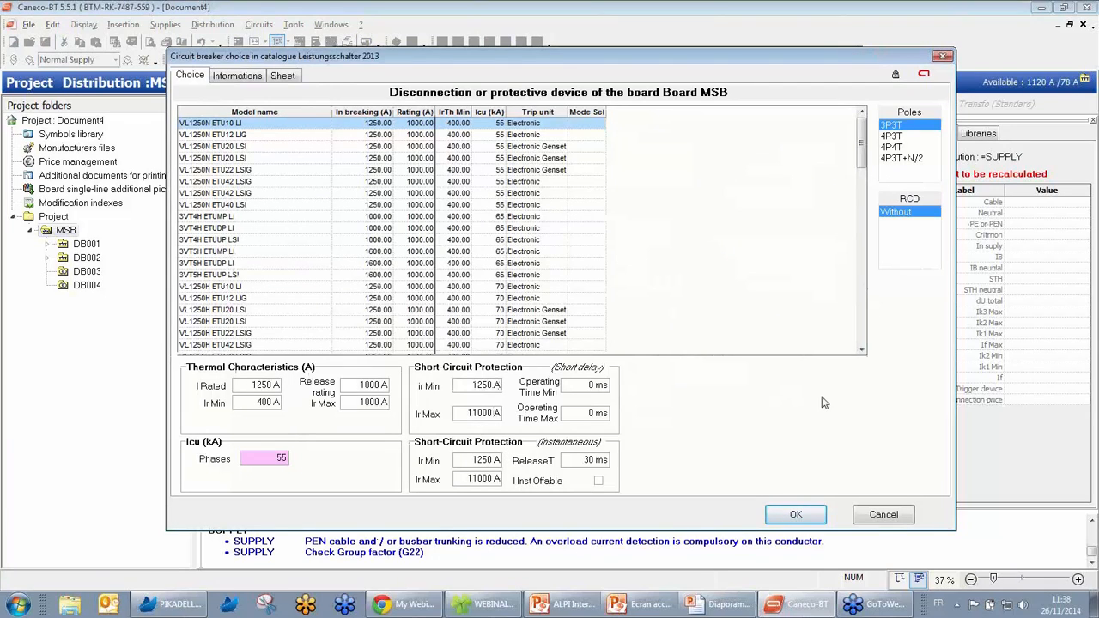
click(795, 516)
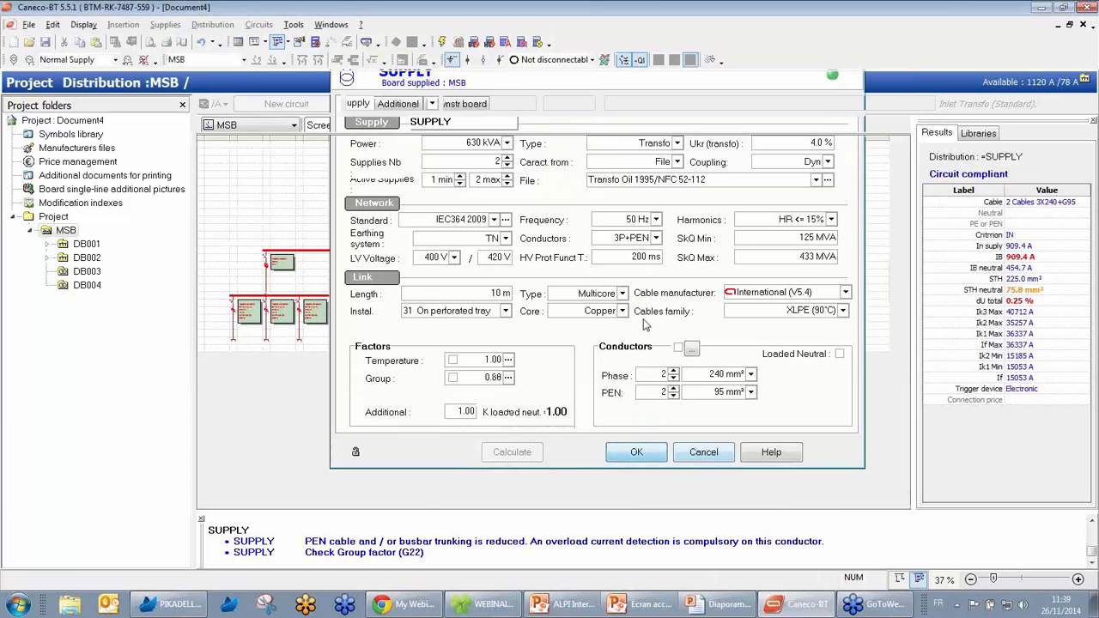
key(Return)
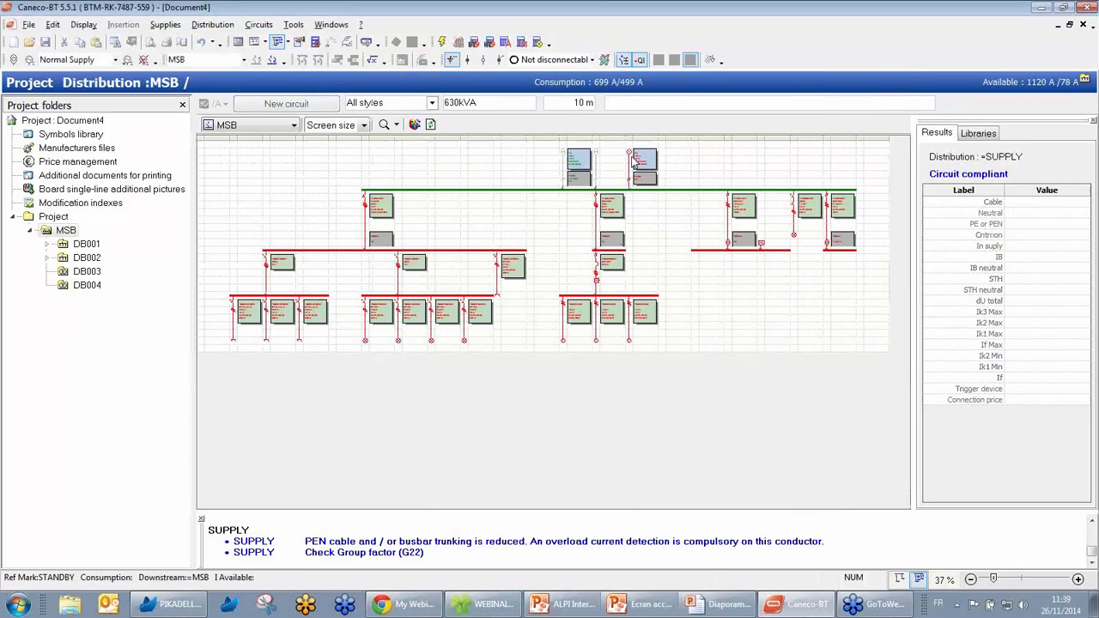
Recalculate the STANDBY supply with the 3WL11N ETU15B LI circuit breaker, 3P3T without RCD, and validate its sheet
click(633, 162)
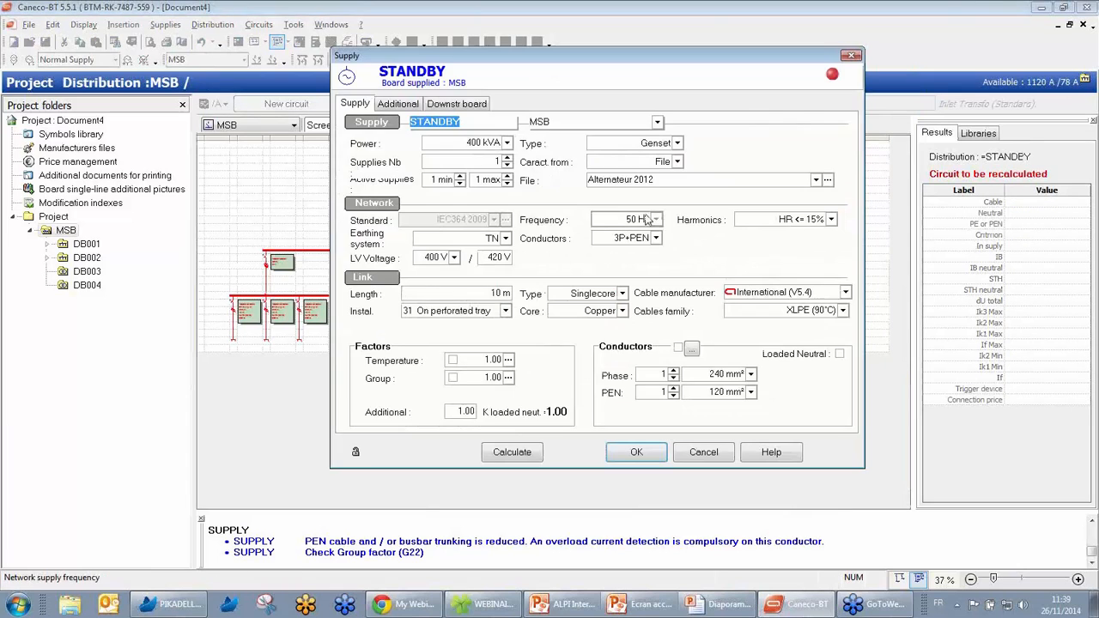
click(512, 457)
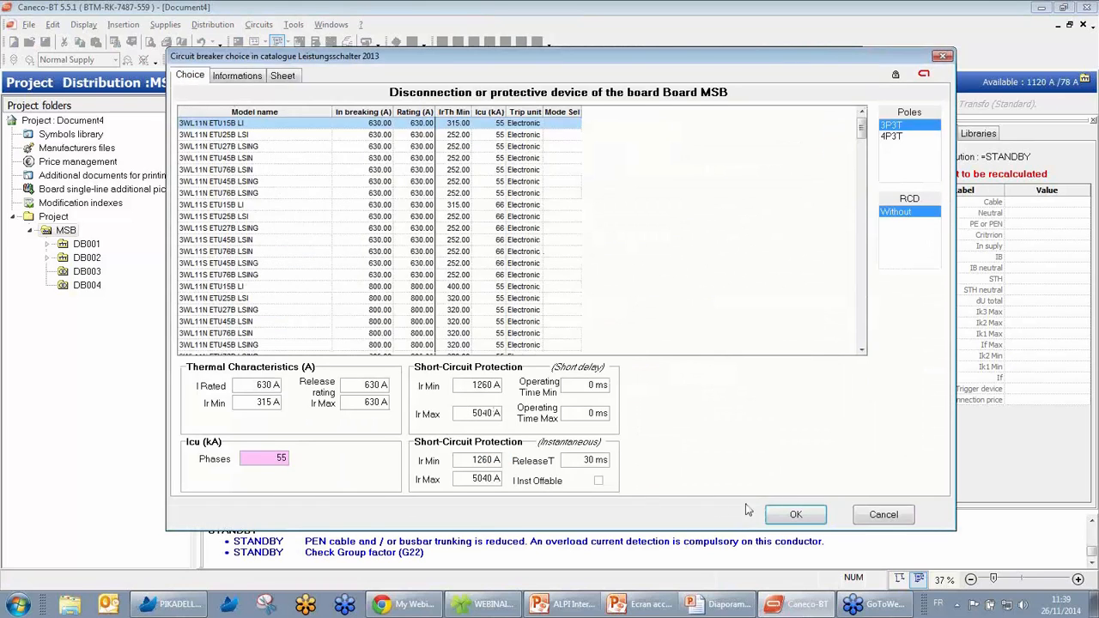
click(799, 519)
click(649, 454)
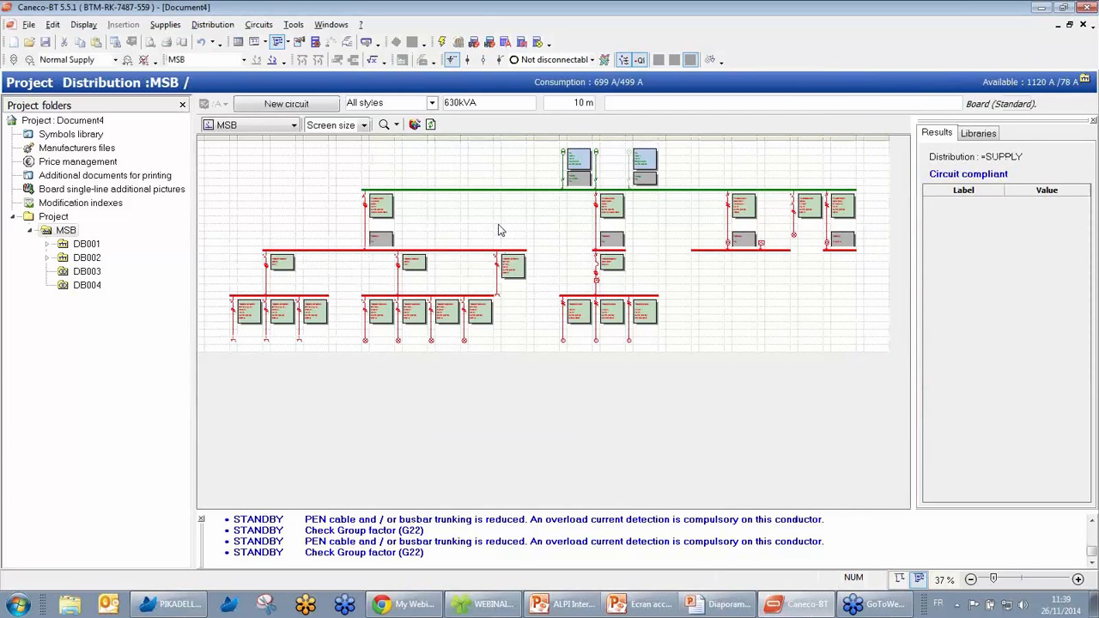
Start a complete global calculation of the distribution, leaving the power requirement unadjusted and acknowledging the phase unbalance and the MSBUV002 error
click(485, 213)
click(372, 60)
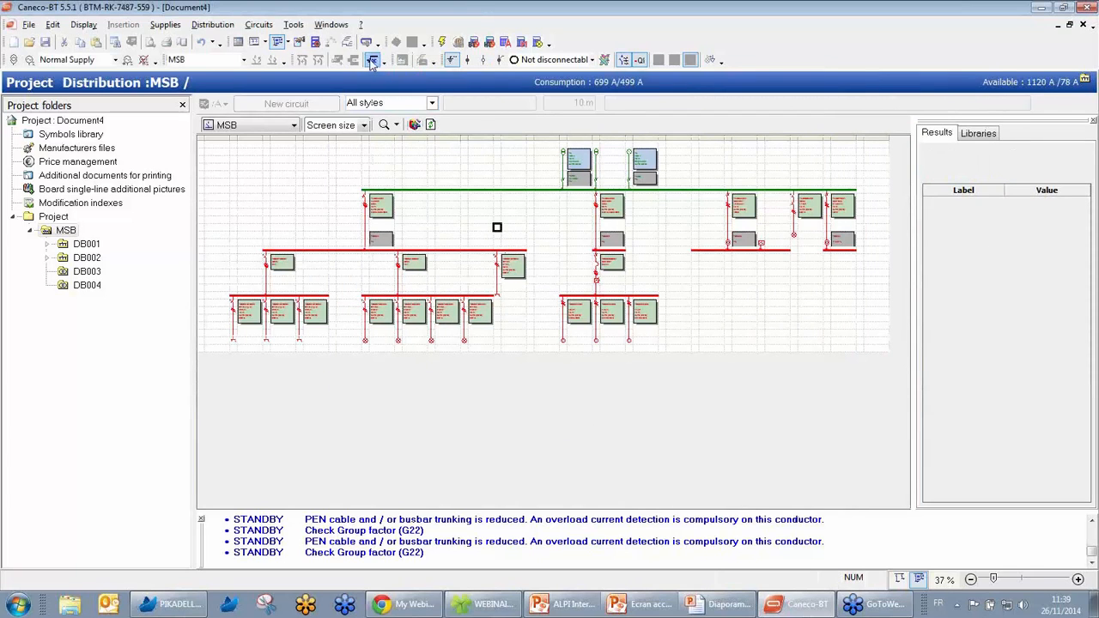
click(403, 429)
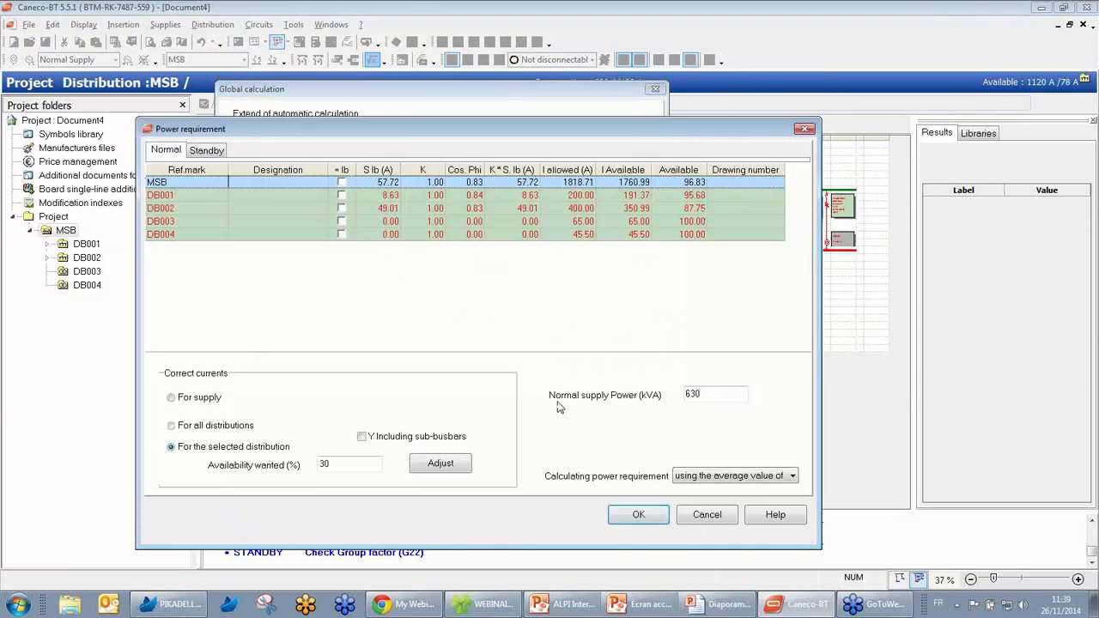
click(724, 519)
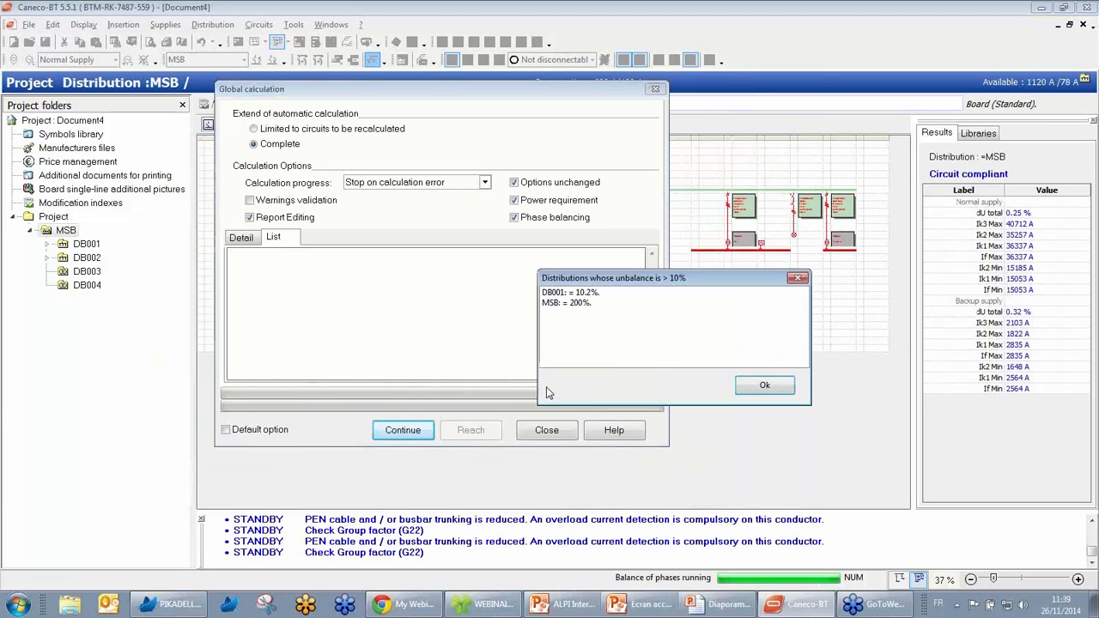
click(765, 385)
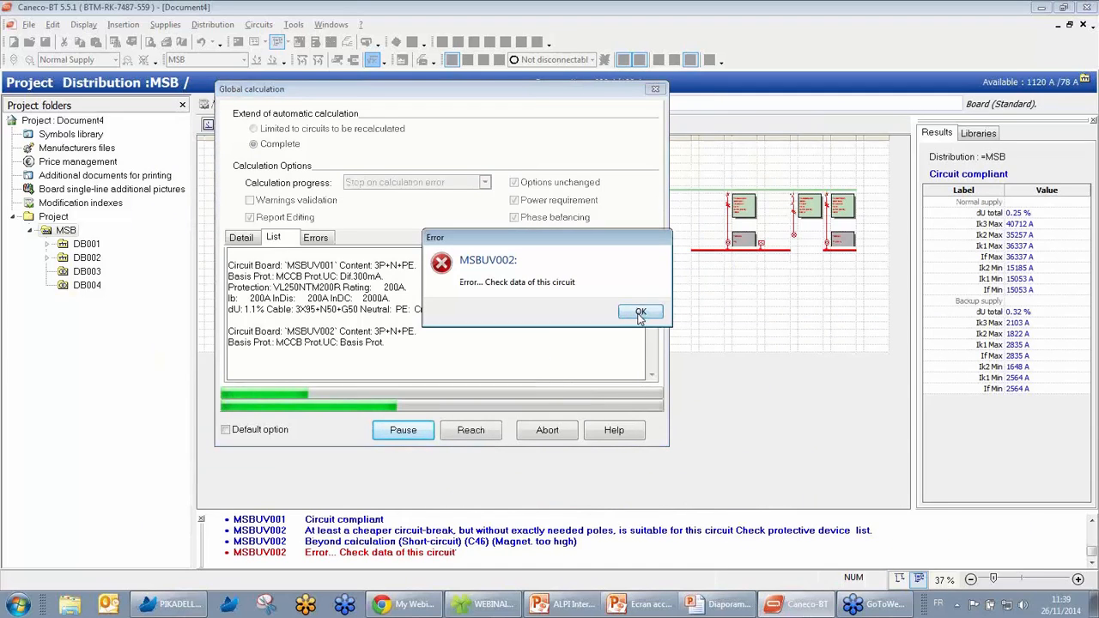
click(640, 314)
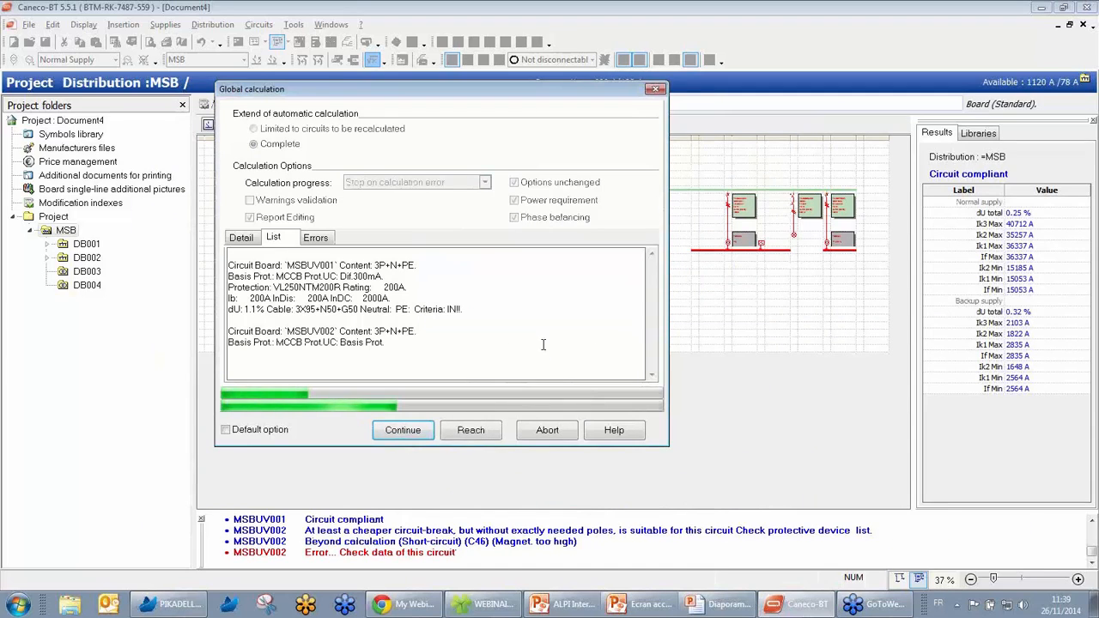
Open circuit MSBUV002 from the calculation report, exclude Overloads from its calculation criteria and recalculate it
double_click(487, 345)
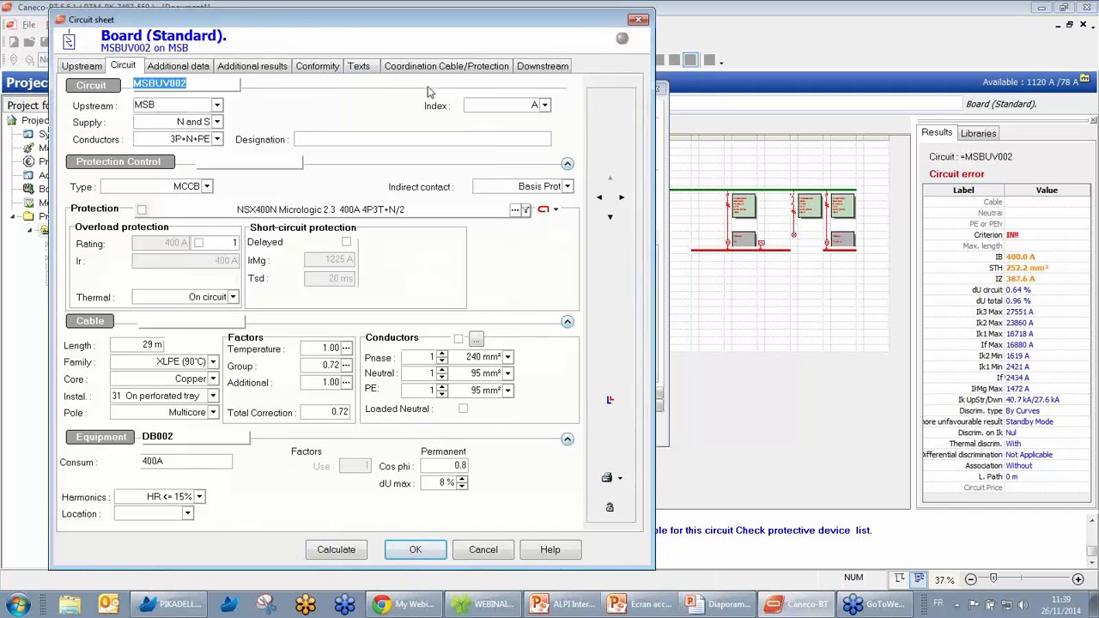
click(185, 68)
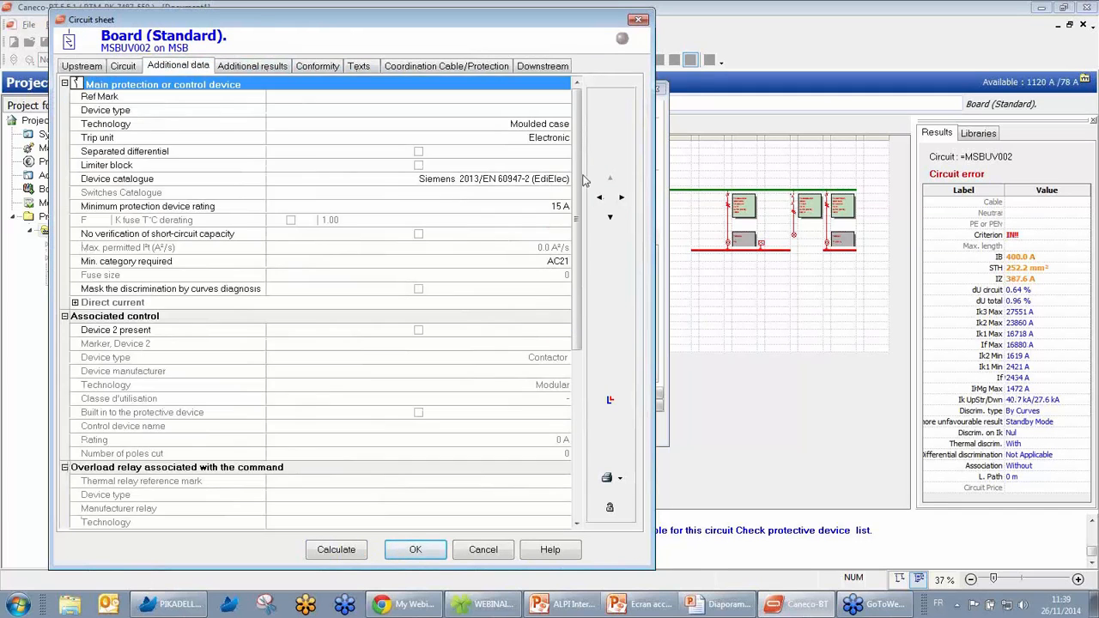
scroll(513, 461, down, 5)
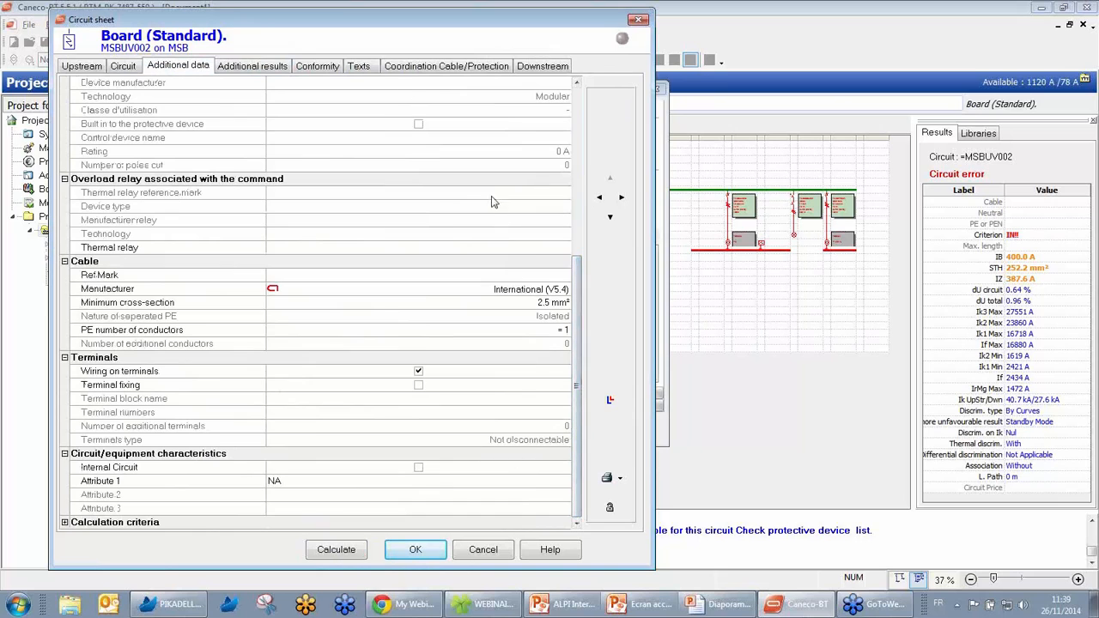
click(252, 67)
click(180, 67)
click(64, 523)
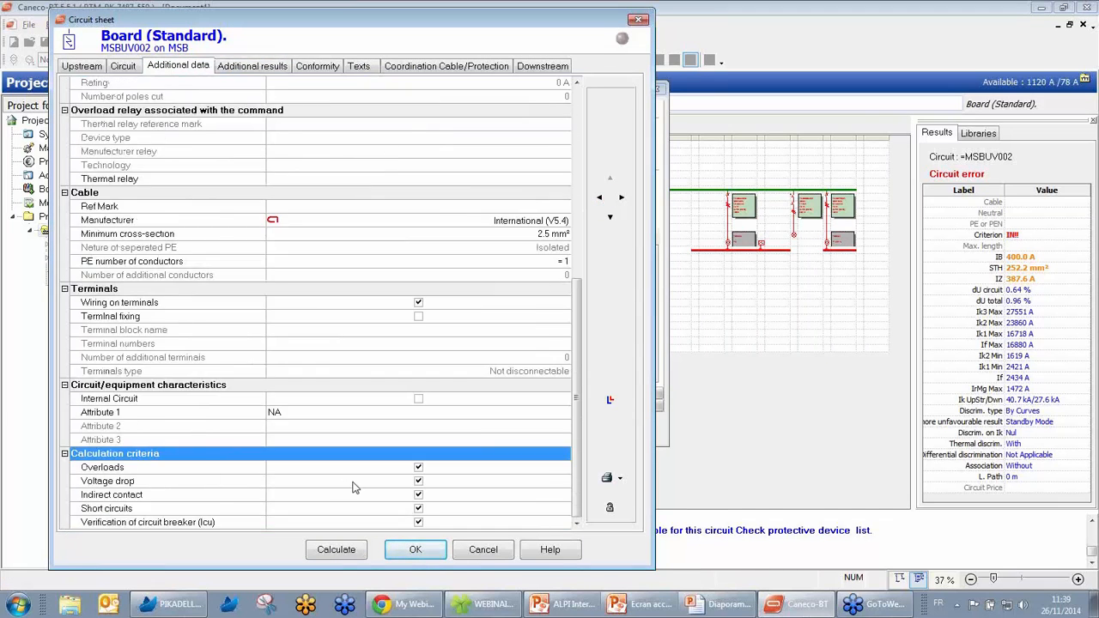
click(418, 469)
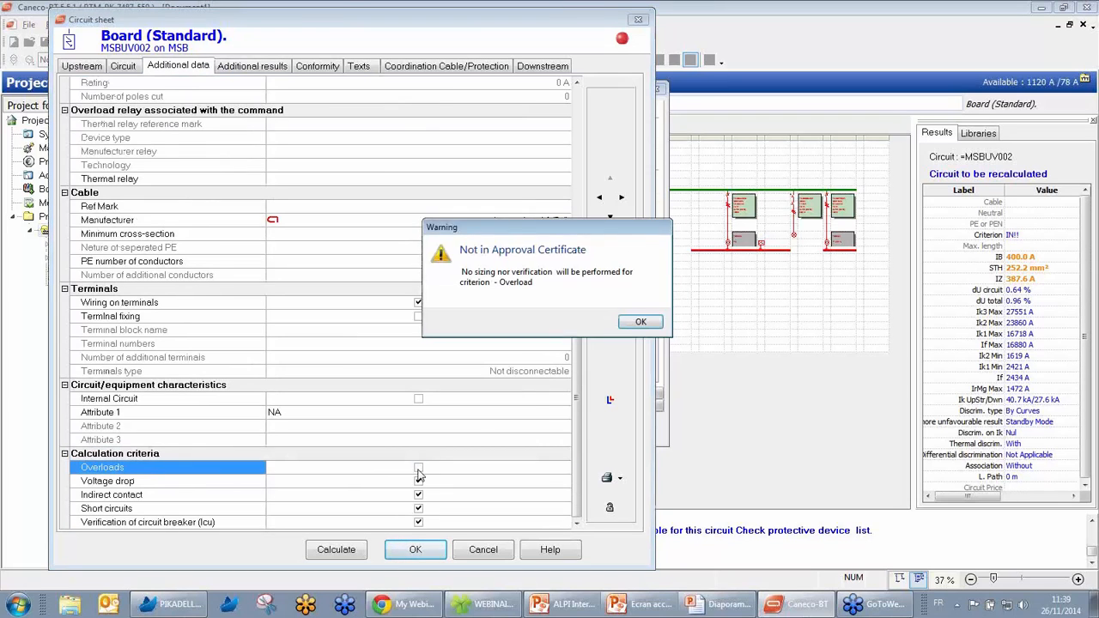
click(638, 322)
click(335, 549)
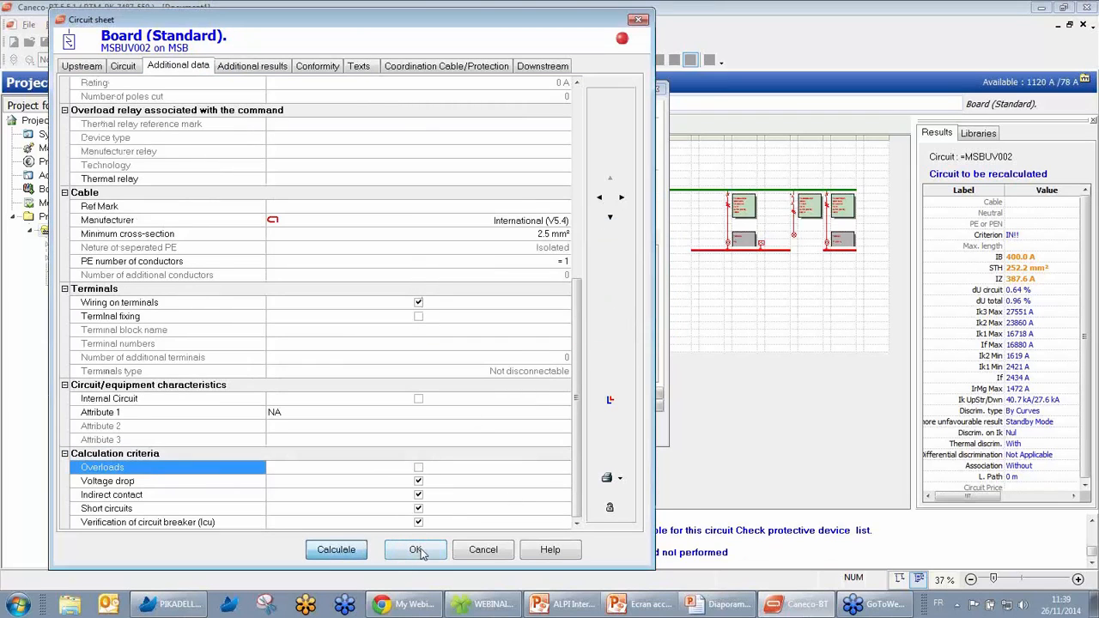
Exclude Voltage drop and Short circuits from the calculation criteria of MSBUV002 and recalculate the circuit
click(419, 482)
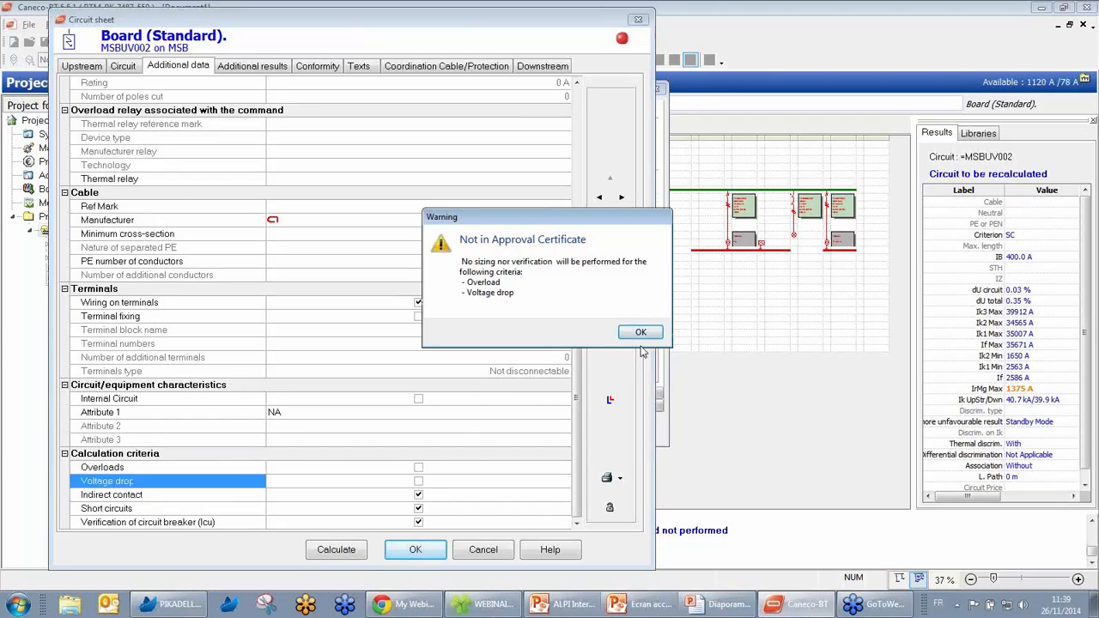
click(642, 335)
click(419, 508)
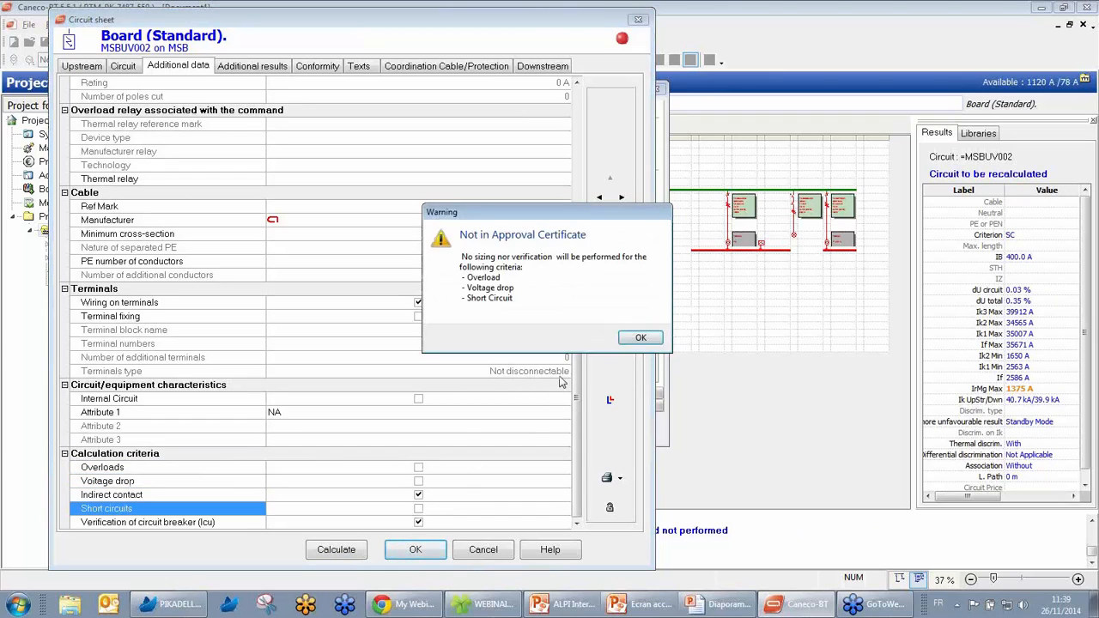
click(641, 337)
click(336, 549)
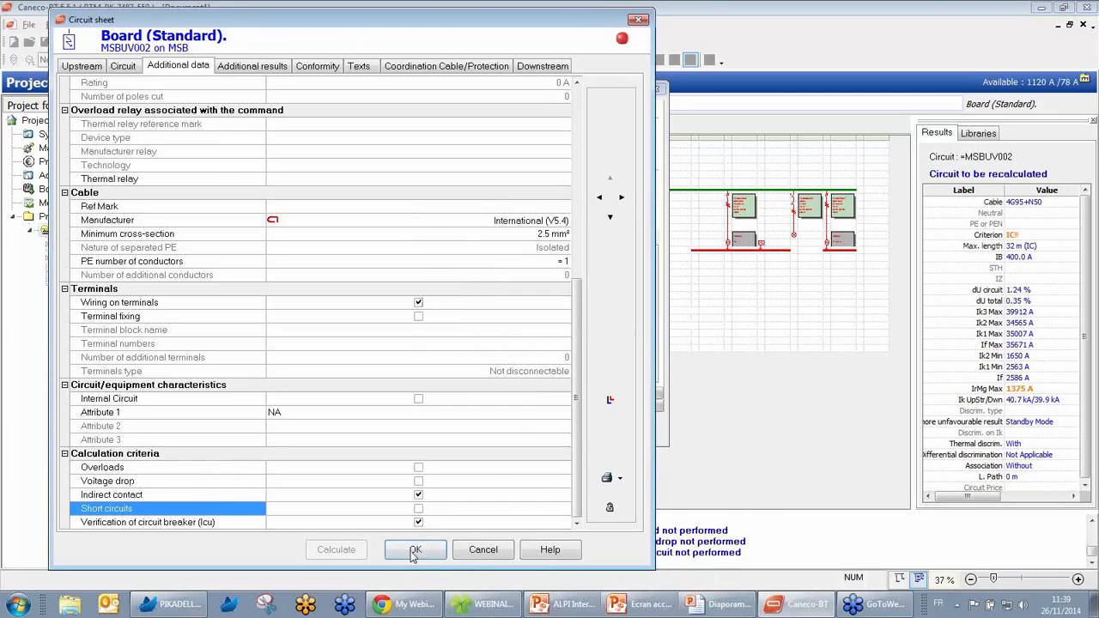
Validate the MSBUV002 circuit sheet, let the global calculation run to the end and close it
click(413, 551)
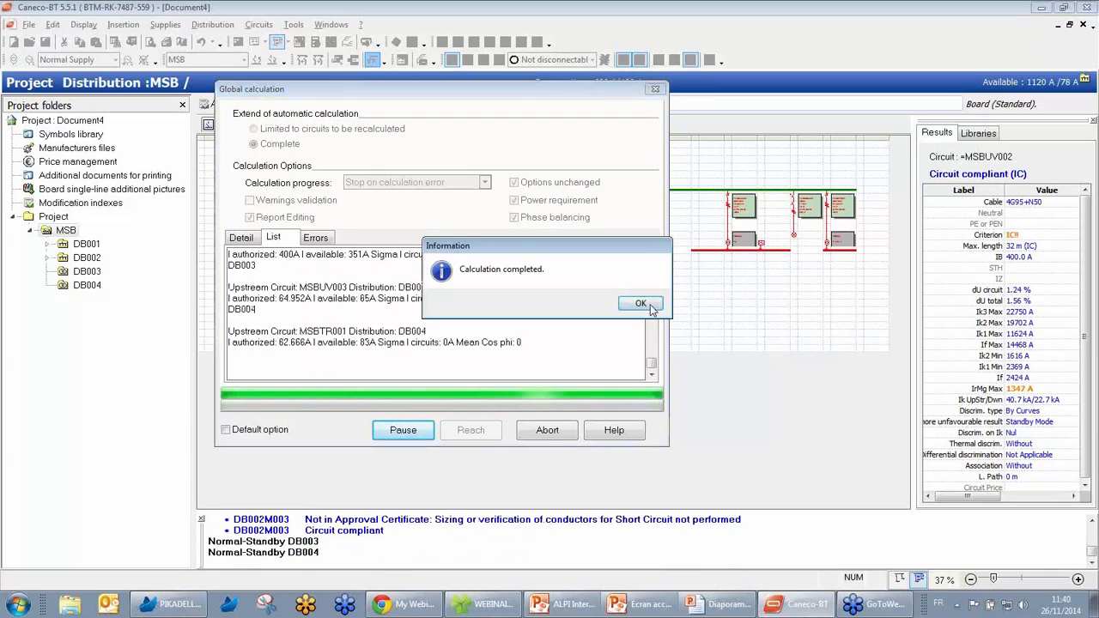
click(642, 305)
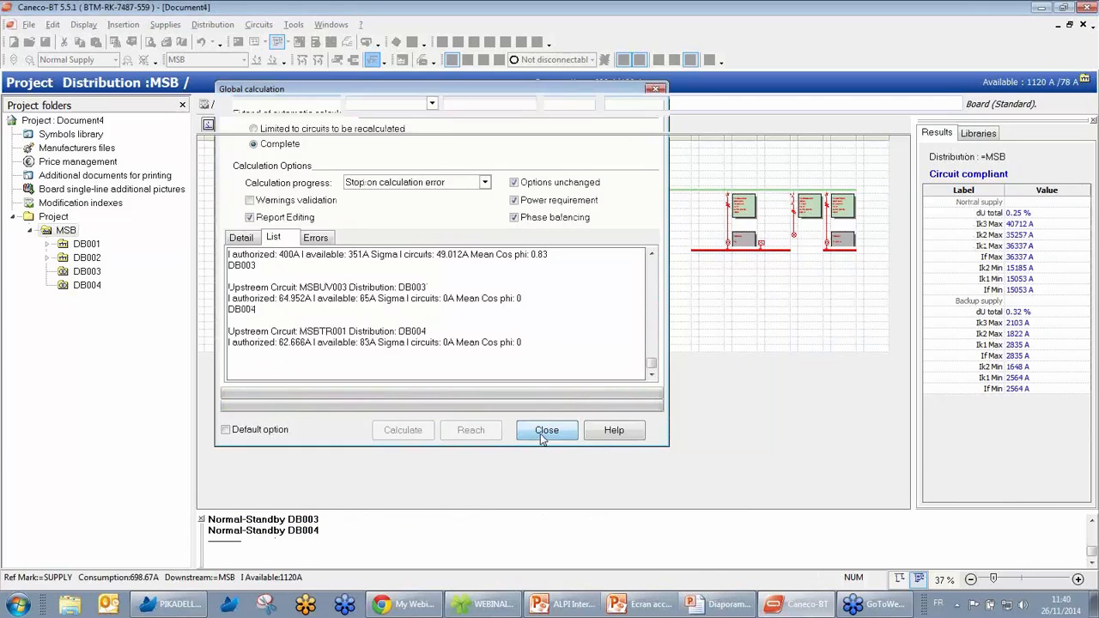
click(545, 430)
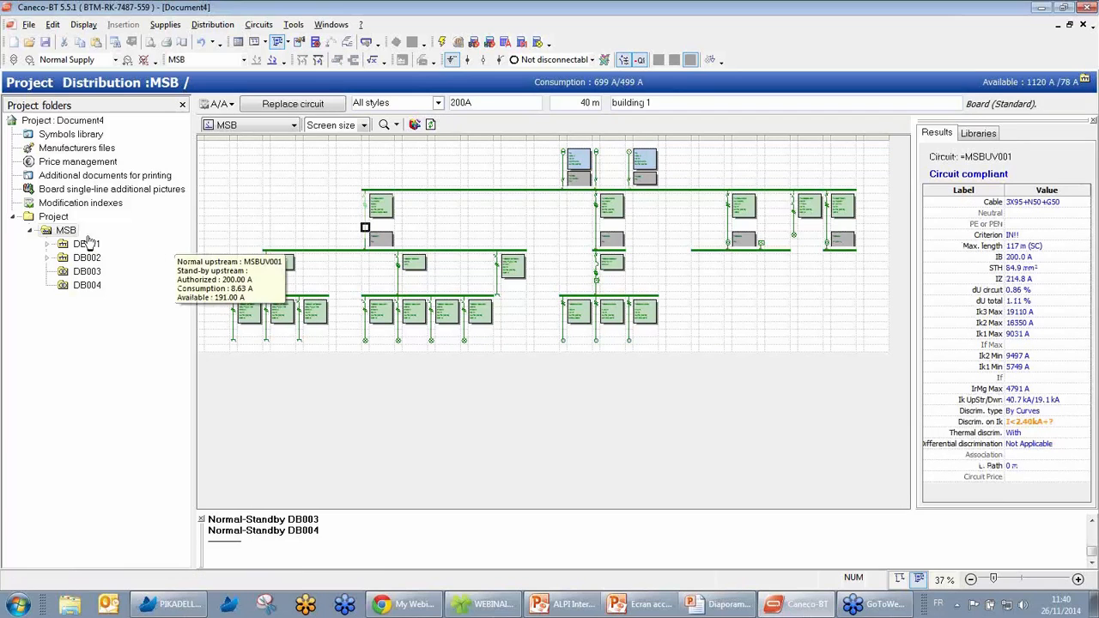
Open the cabinet composition for the MSB board and keep the Siemens enclosure range on SIVACON S4
mouse_move(72, 238)
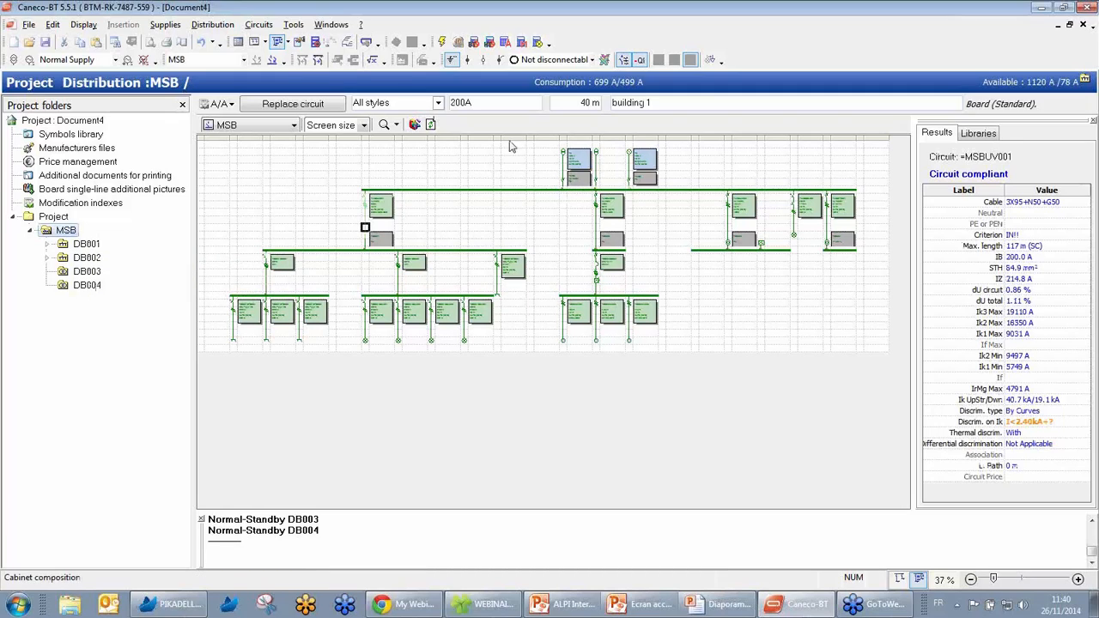
click(562, 188)
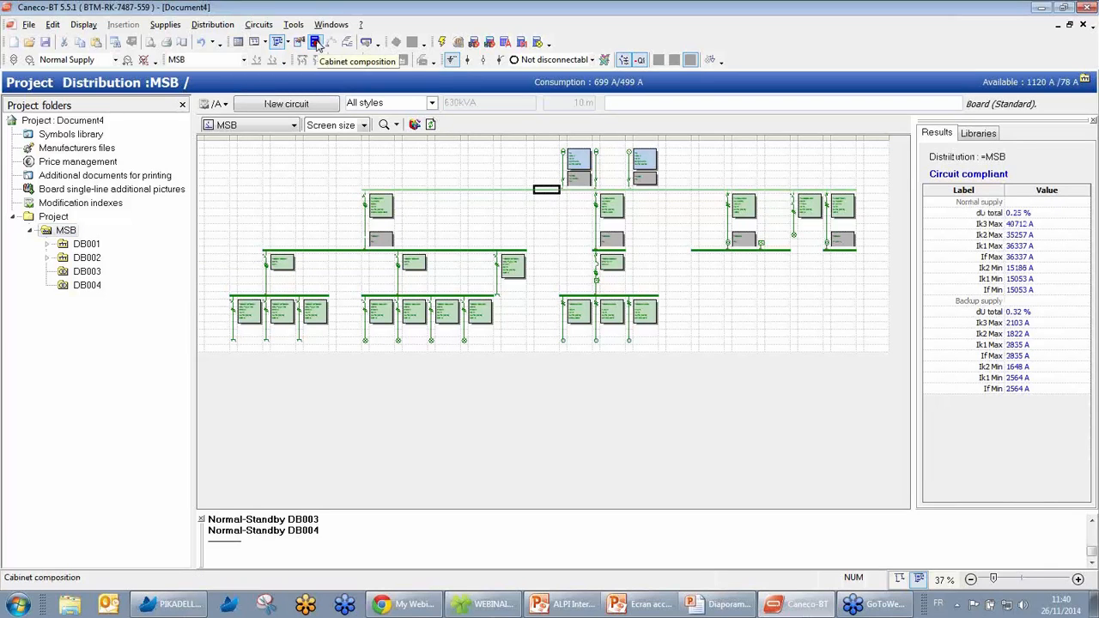
click(316, 42)
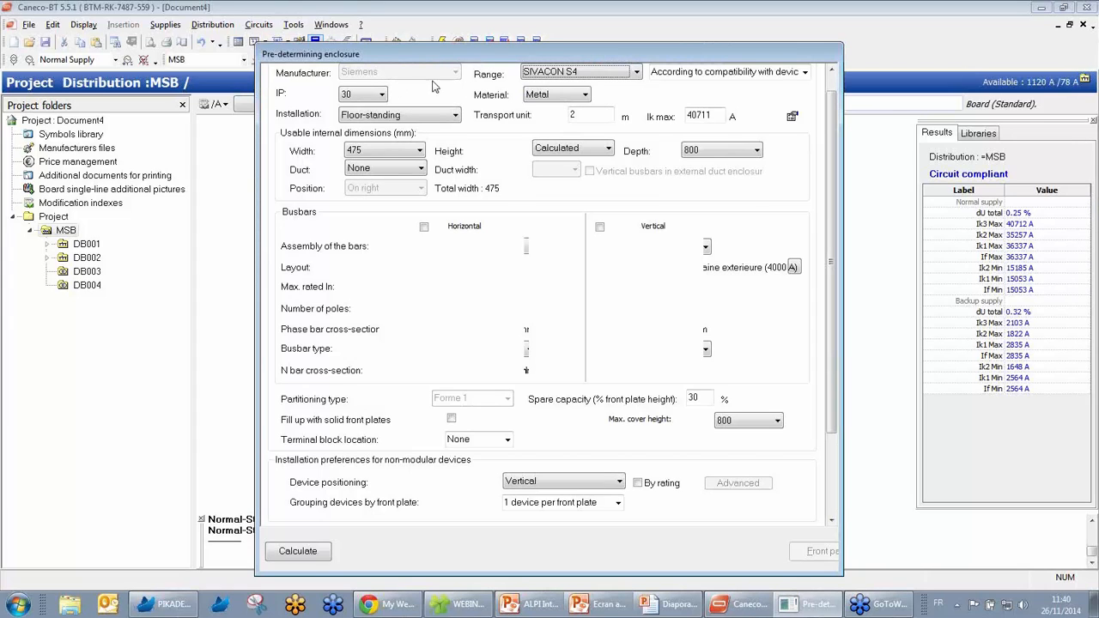
click(636, 73)
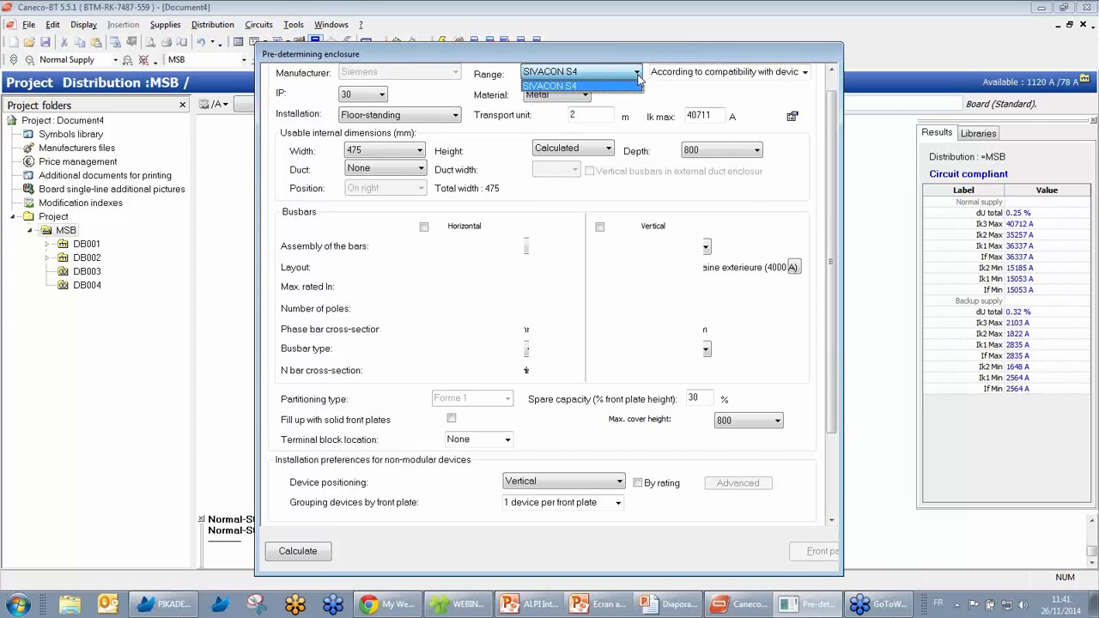
click(637, 85)
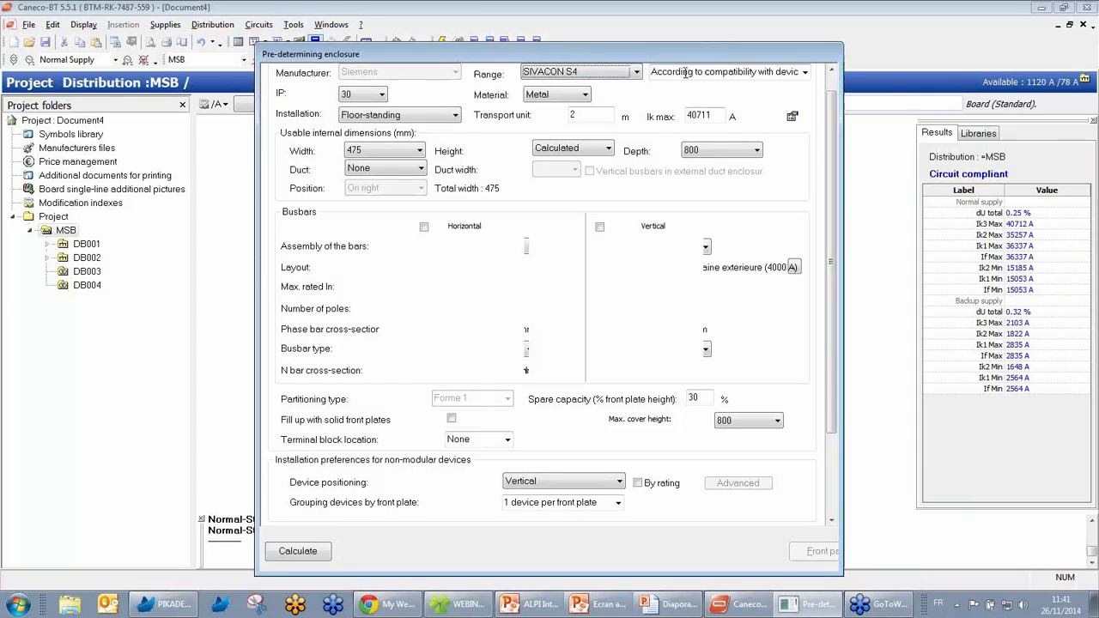
Check the enclosure ranges offered under the All filter, and filter the ranges according to maximum amperage
click(805, 73)
click(752, 88)
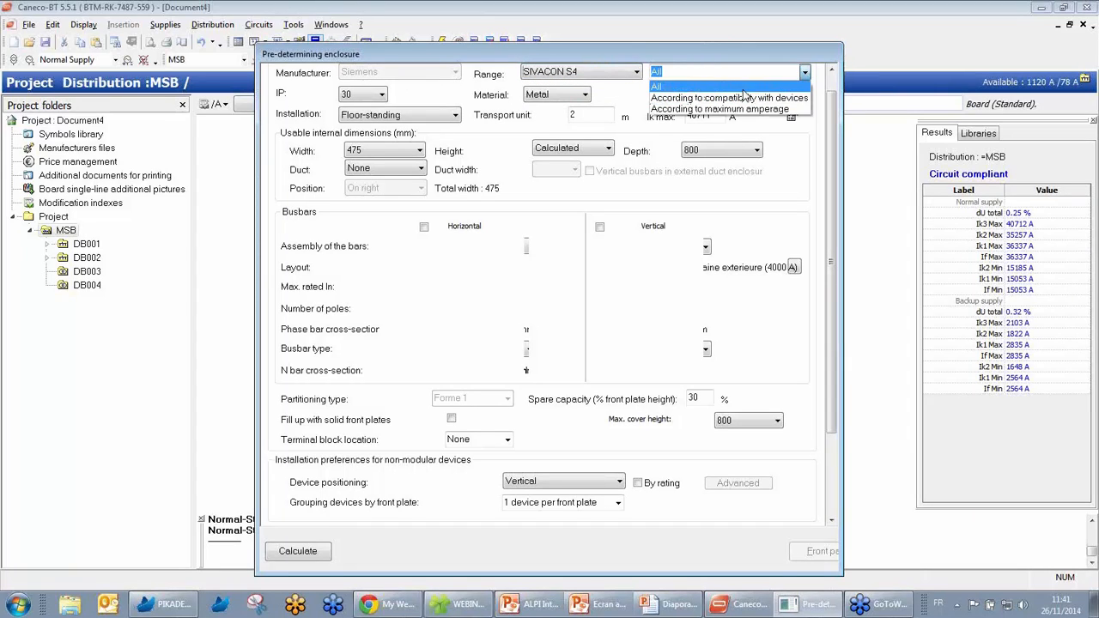
click(637, 74)
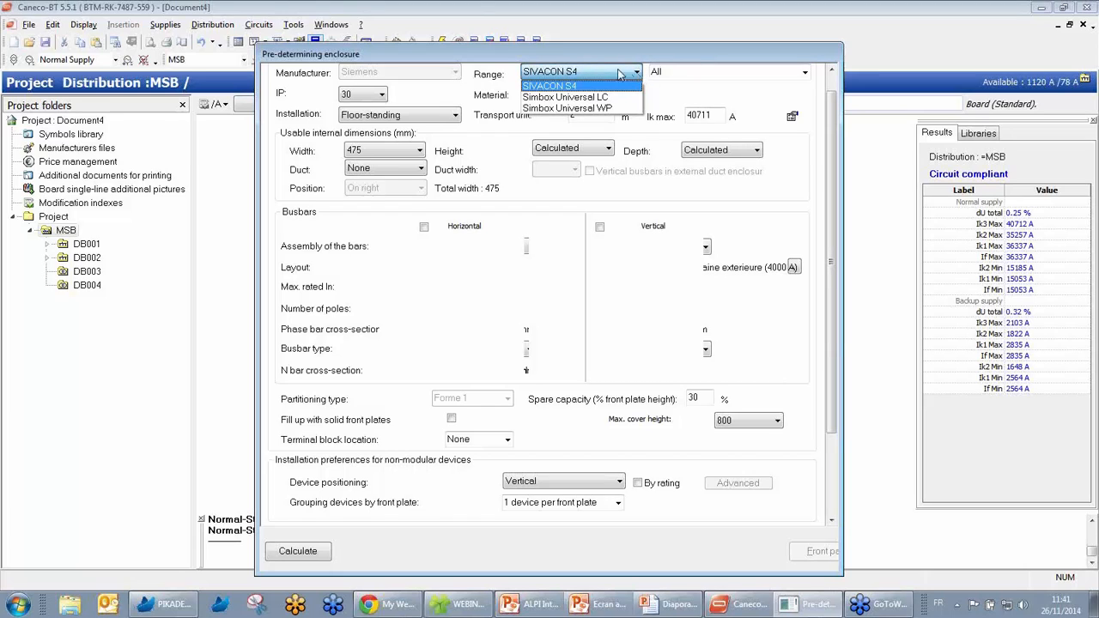
click(805, 72)
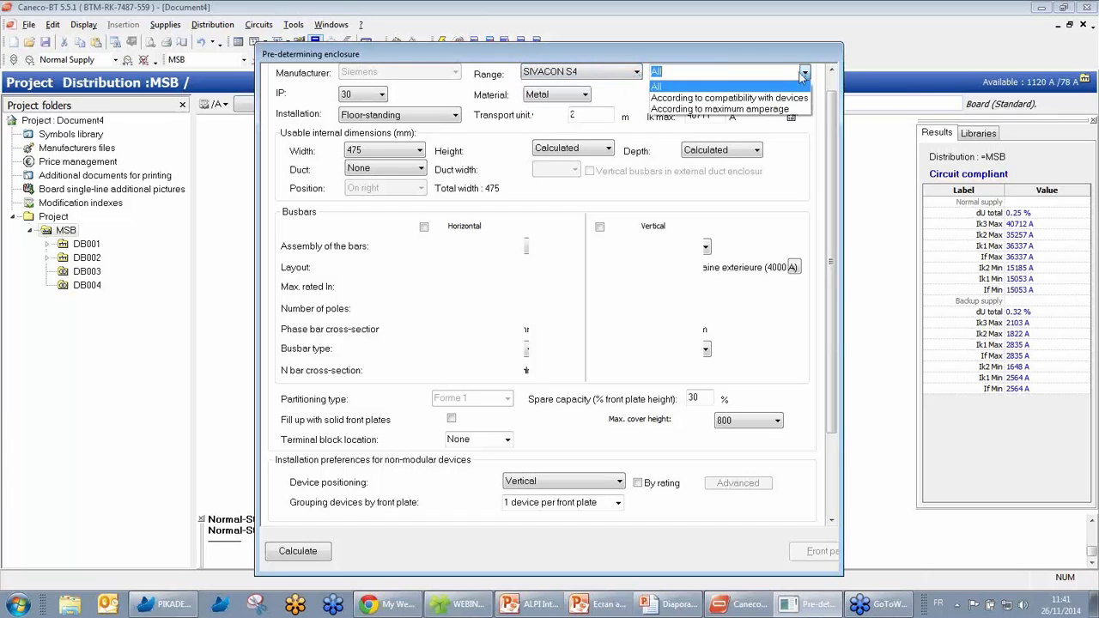
click(757, 109)
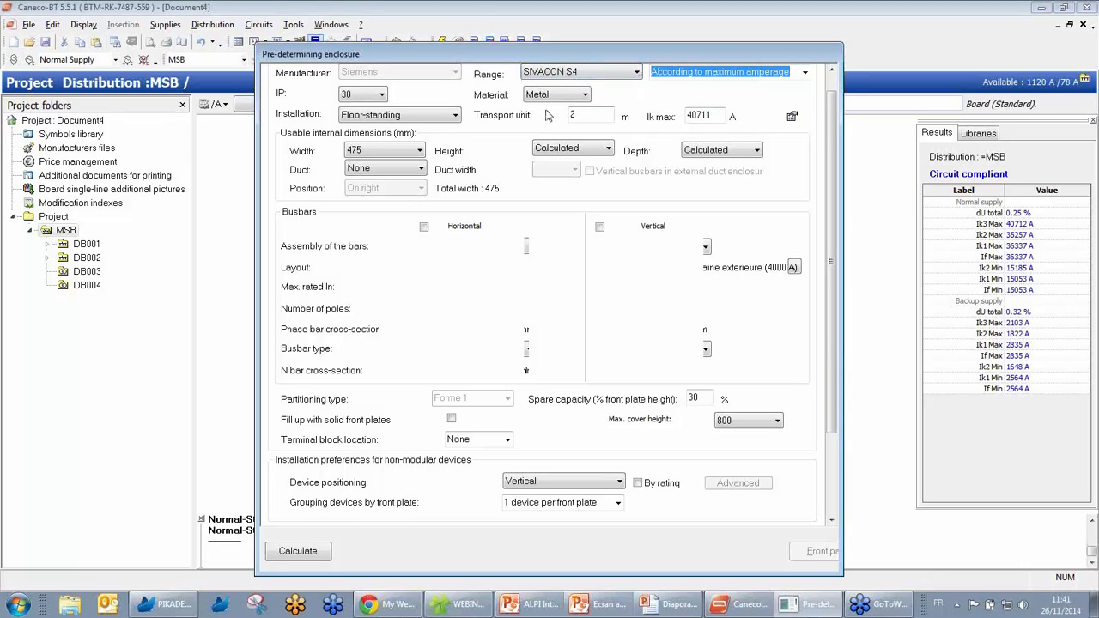
Check the IP and installation choices of the enclosure and keep its usable internal width at 475 mm
click(381, 96)
click(382, 95)
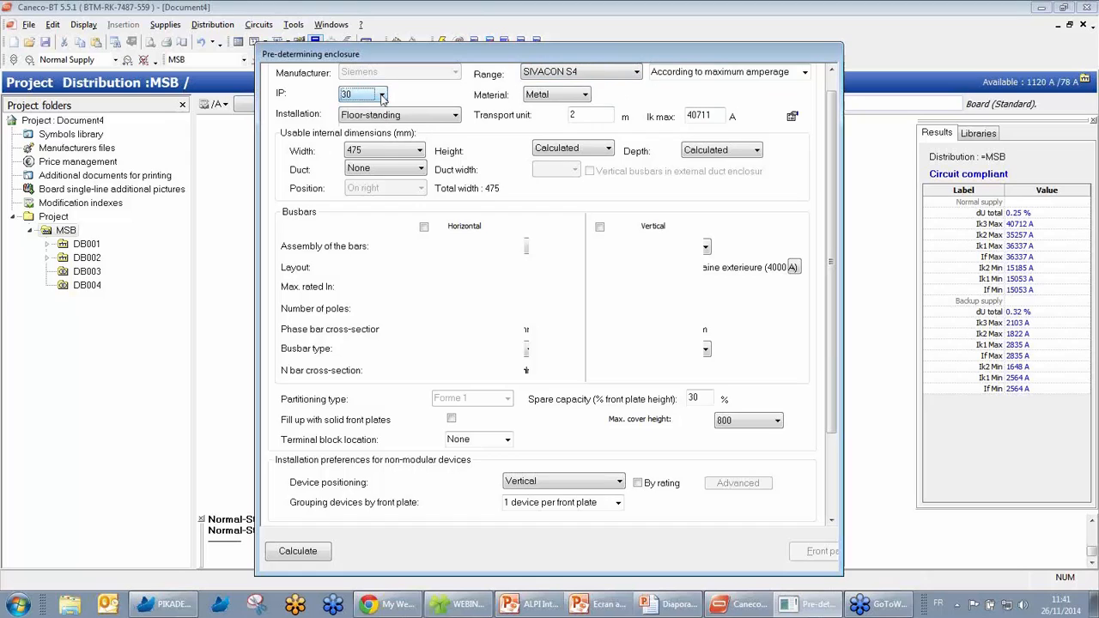
click(458, 117)
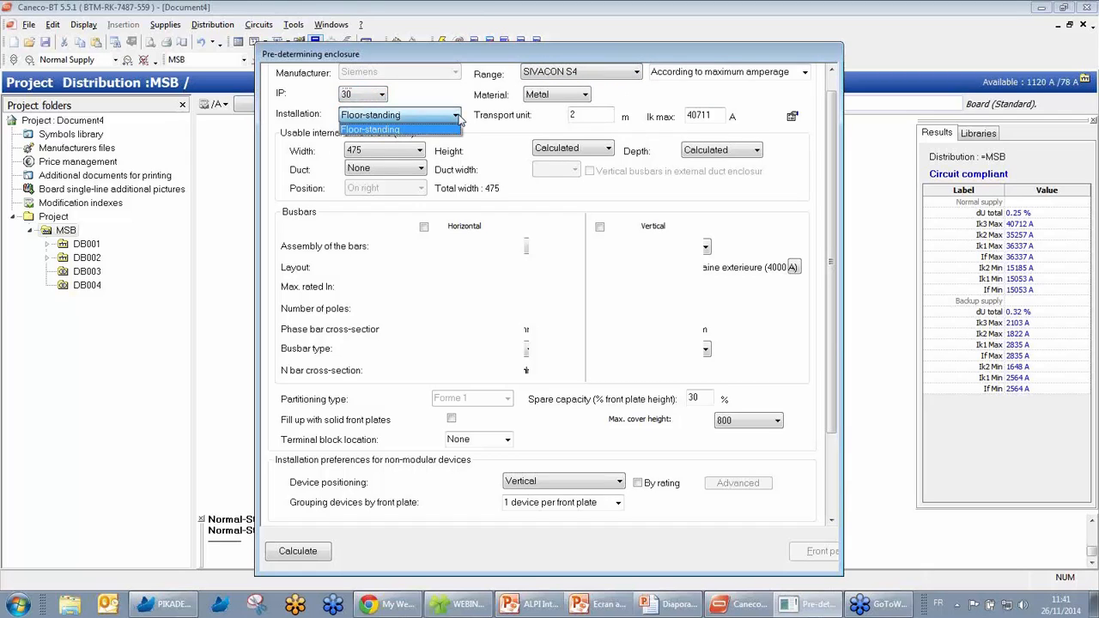
click(458, 118)
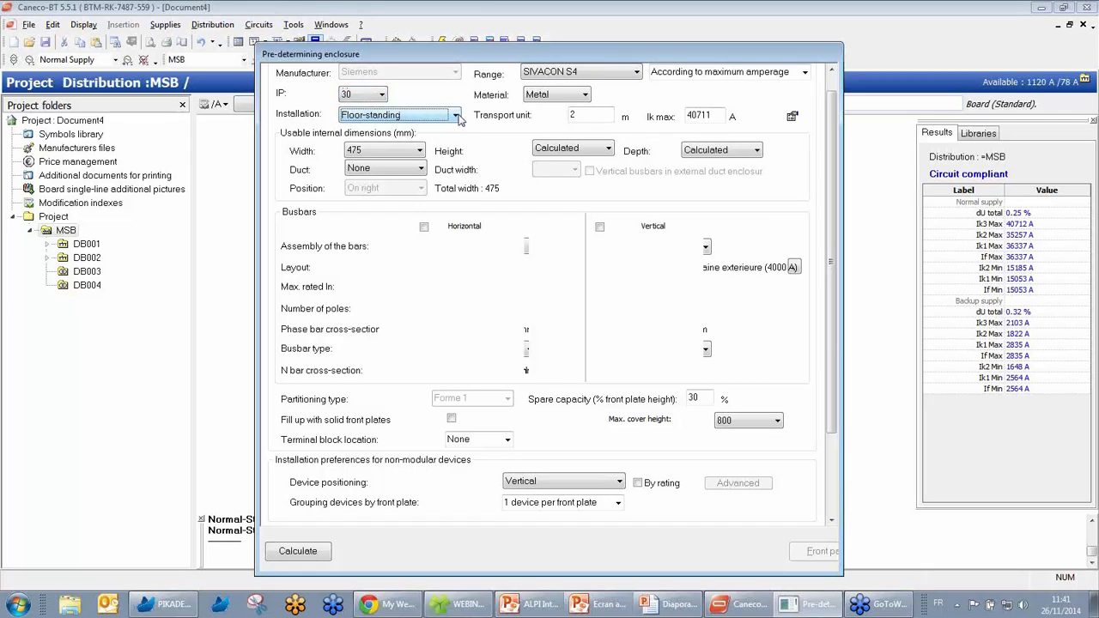
click(419, 152)
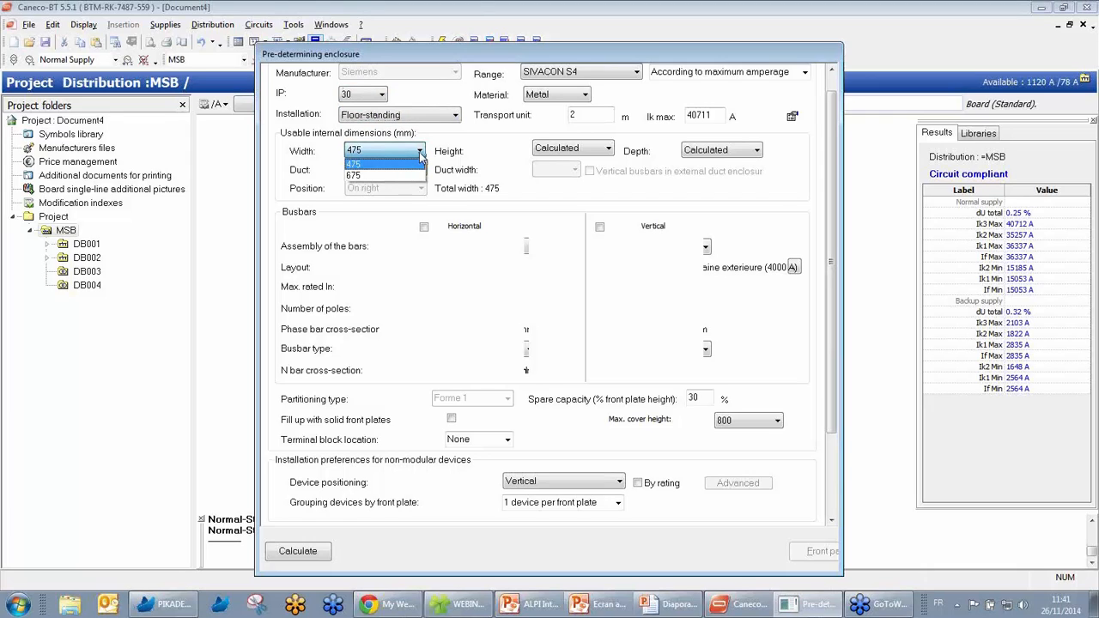
click(412, 164)
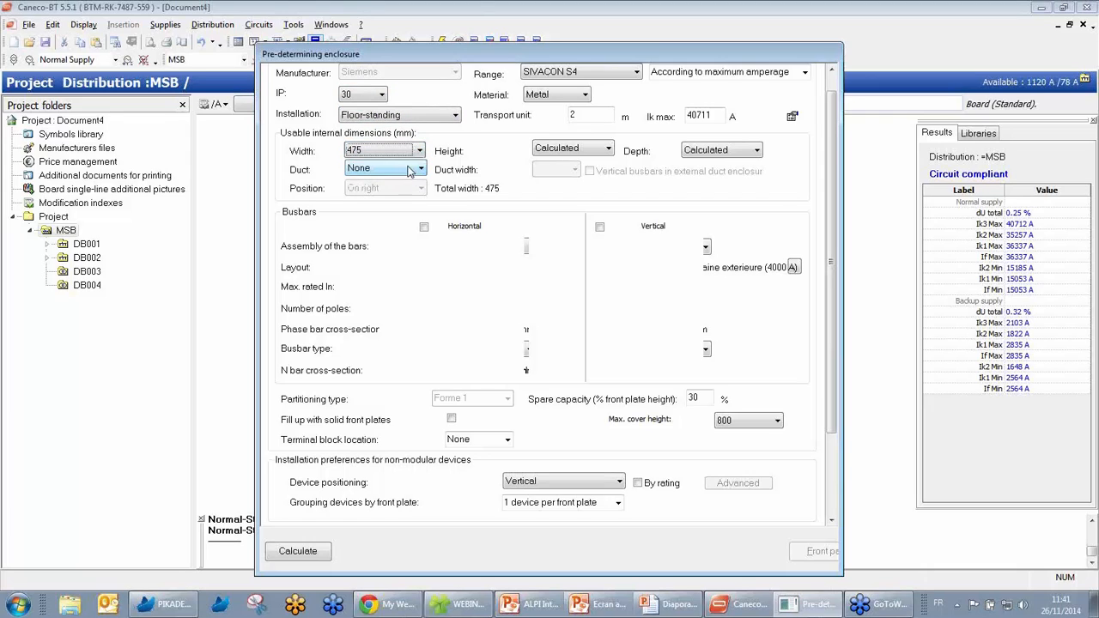
Give the enclosure an external duct 275 mm wide and place the vertical busbars in the external duct enclosure
click(421, 169)
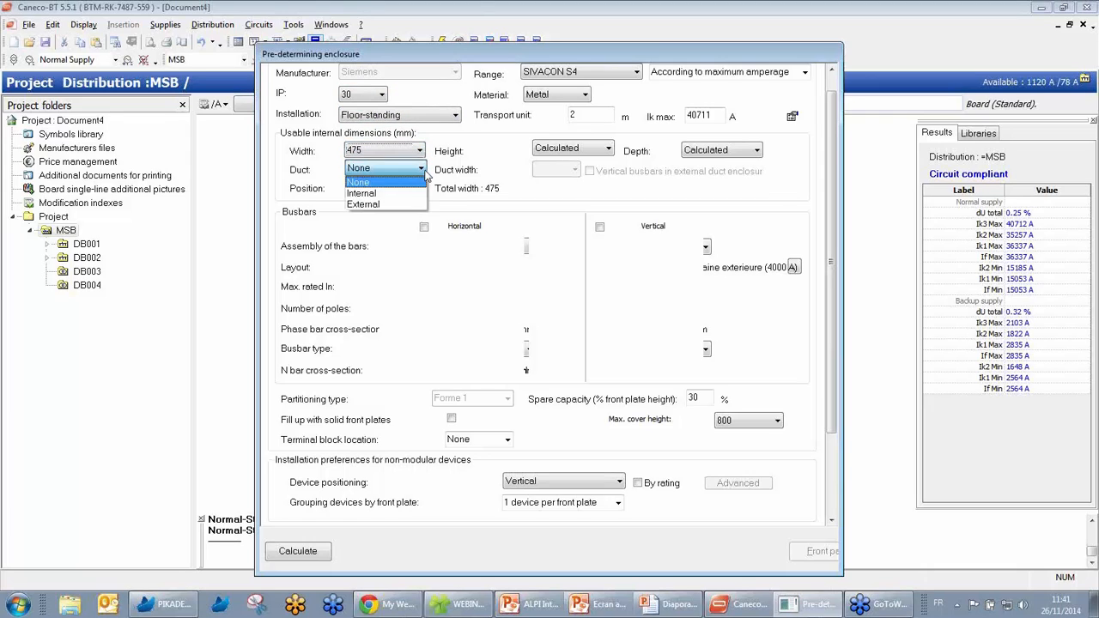
click(384, 206)
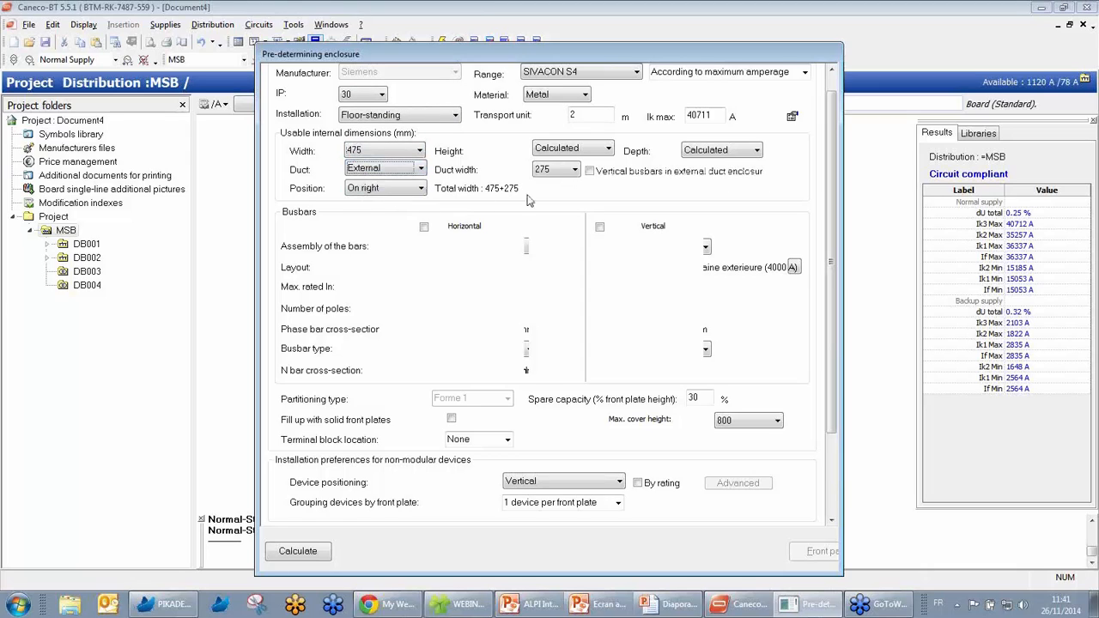
click(578, 172)
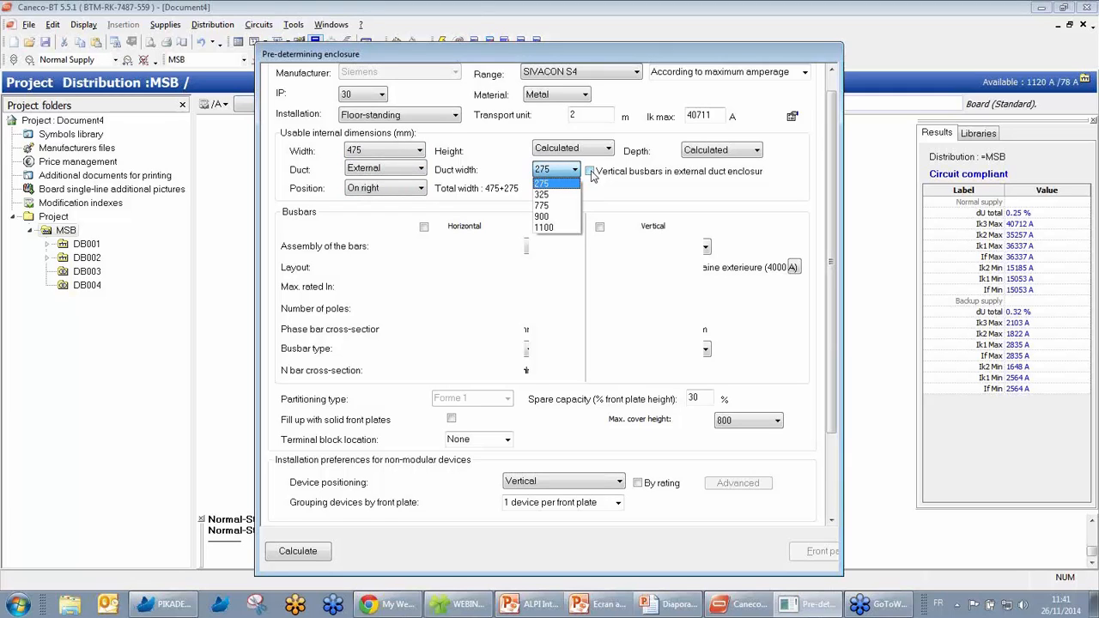
click(590, 172)
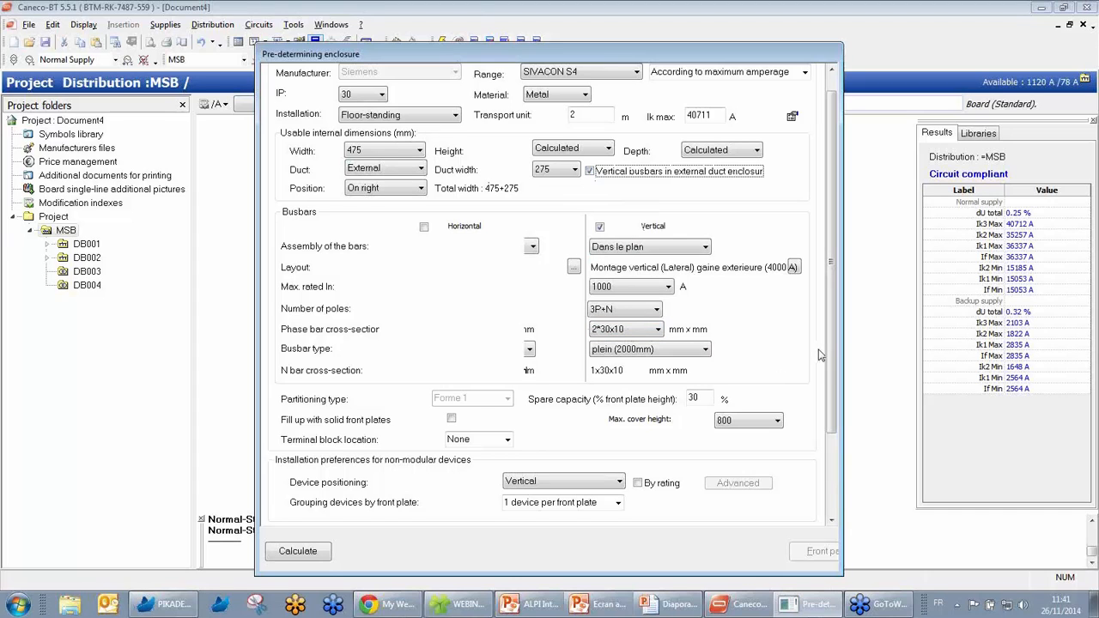
Set the spare capacity to 10% of the front plate height and to 20% of the installed modular devices
drag(835, 293, 838, 386)
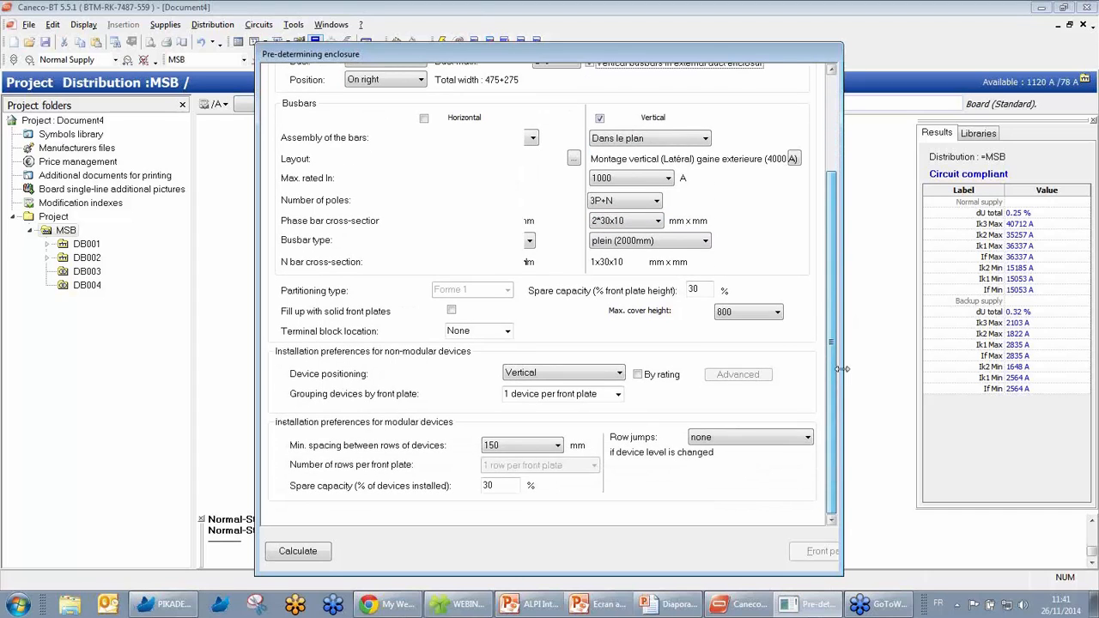
double_click(702, 289)
text(1)
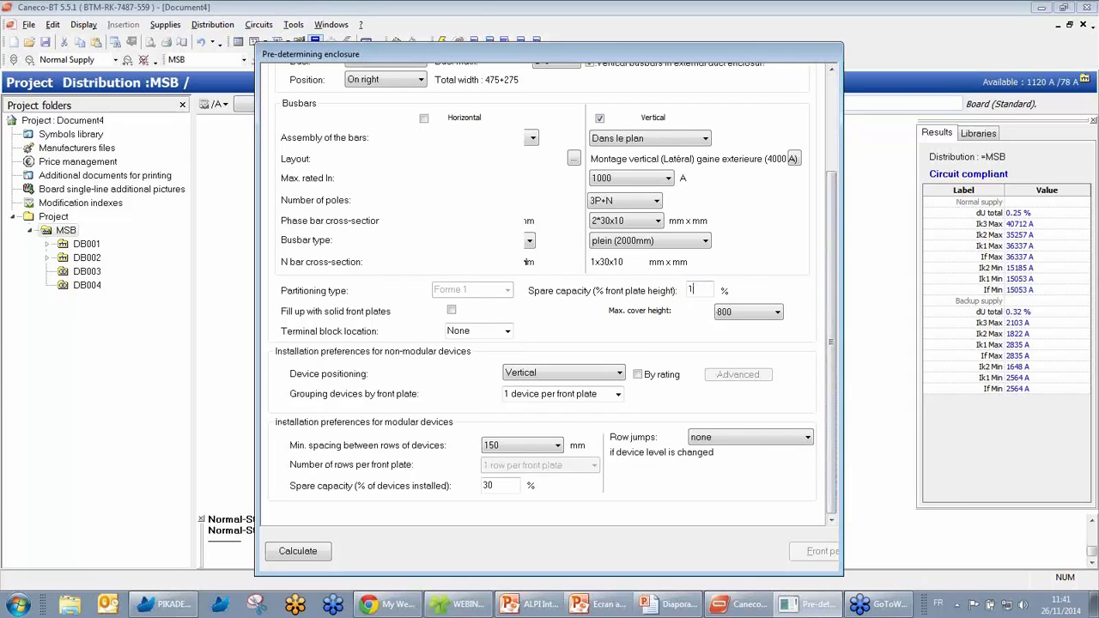
double_click(516, 487)
text(20)
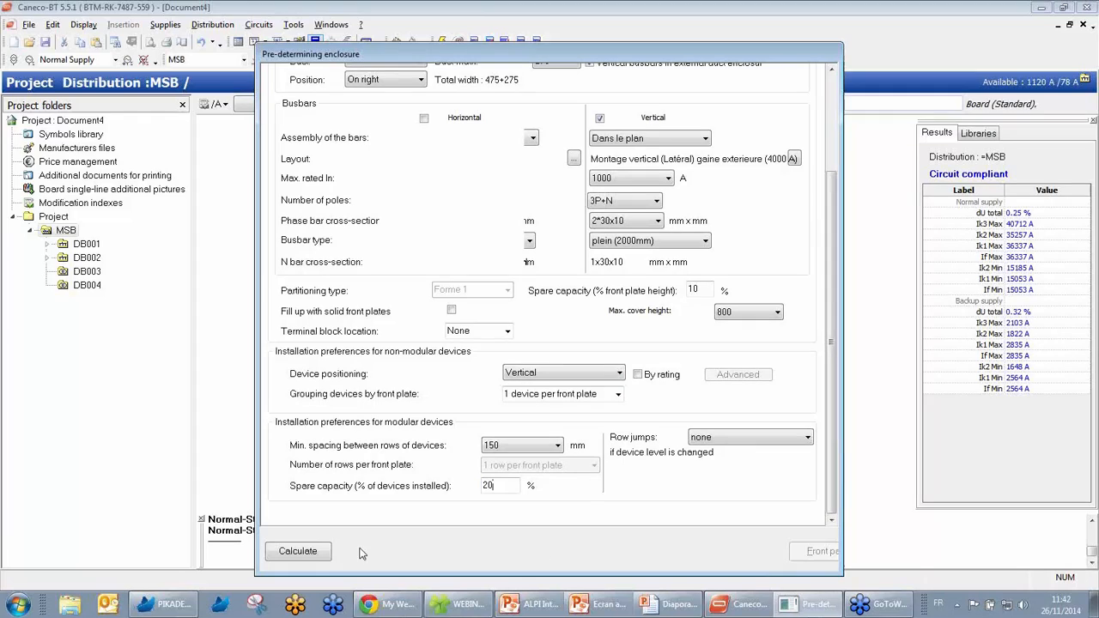
Calculate the enclosure, close the automatic determination report and display the MSB front plate layout
click(298, 552)
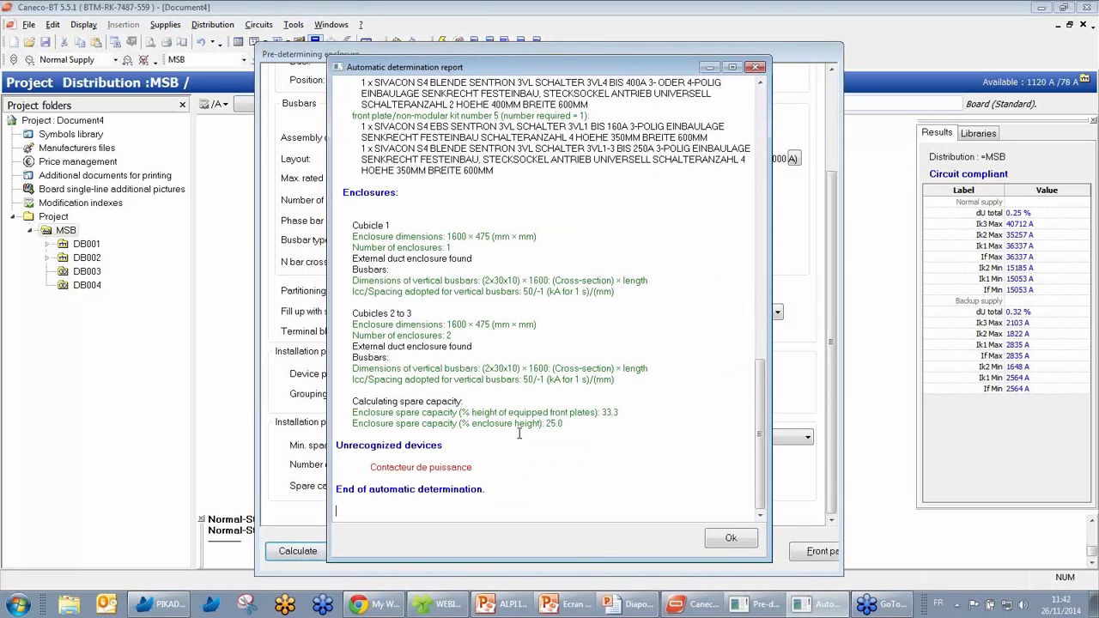
click(737, 538)
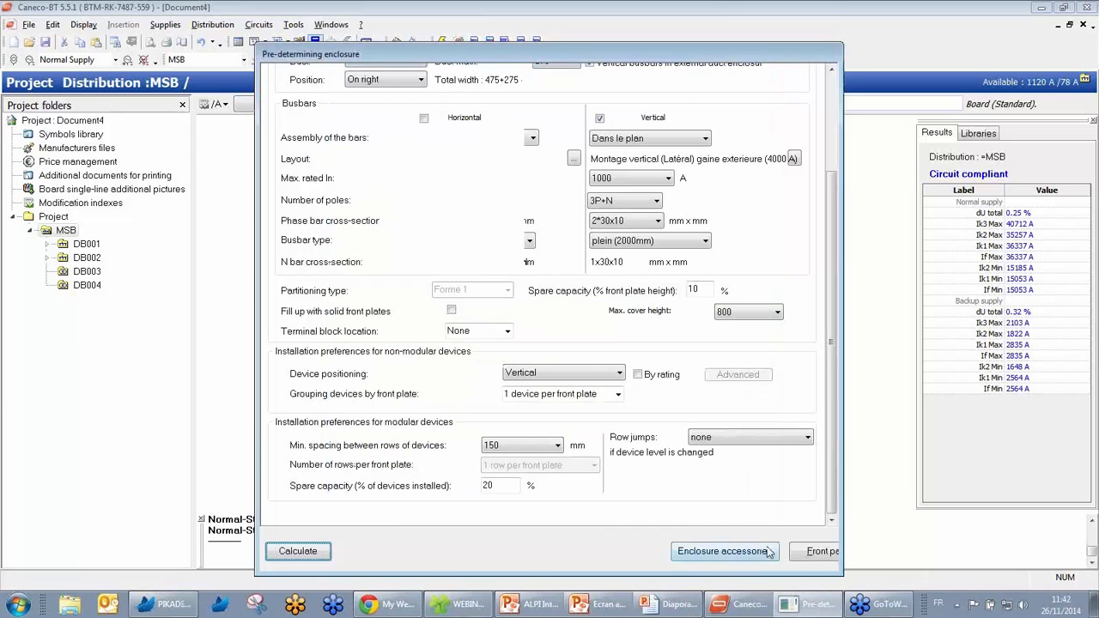
click(812, 552)
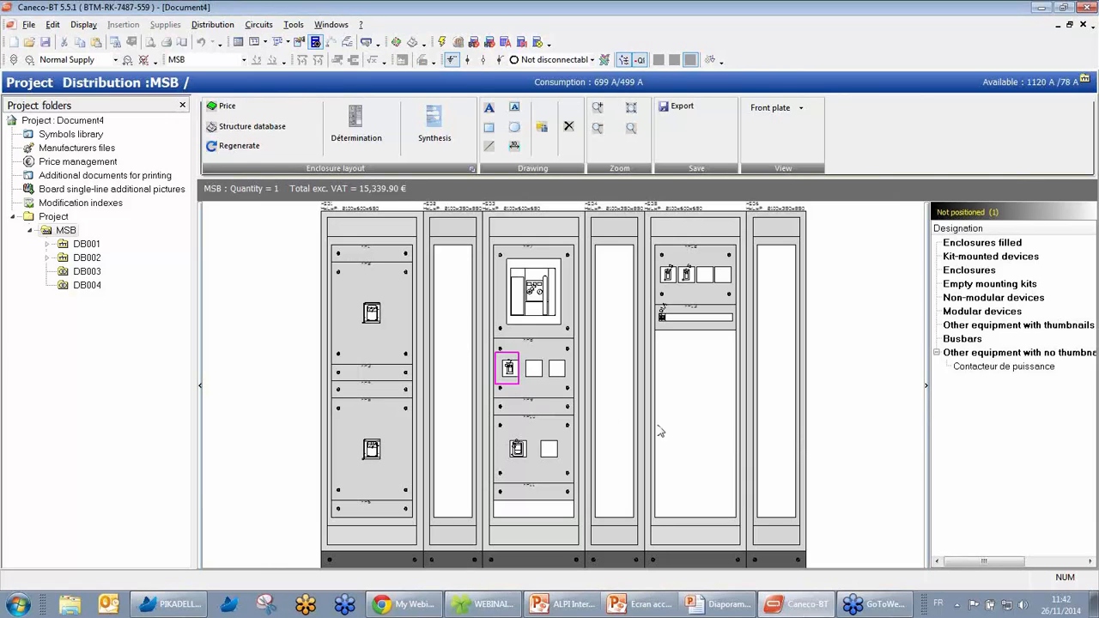
Examine the devices and front plates in the cubicles of the MSB front plate layout
click(374, 323)
scroll(373, 320, up, 2)
scroll(374, 320, up, 2)
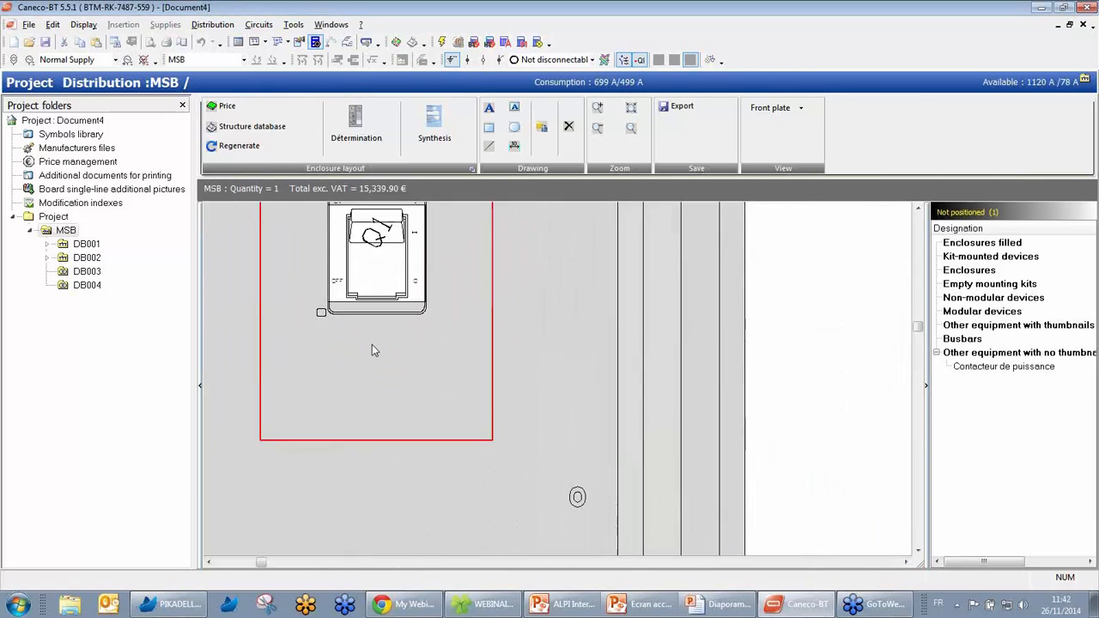
scroll(373, 308, up, 7)
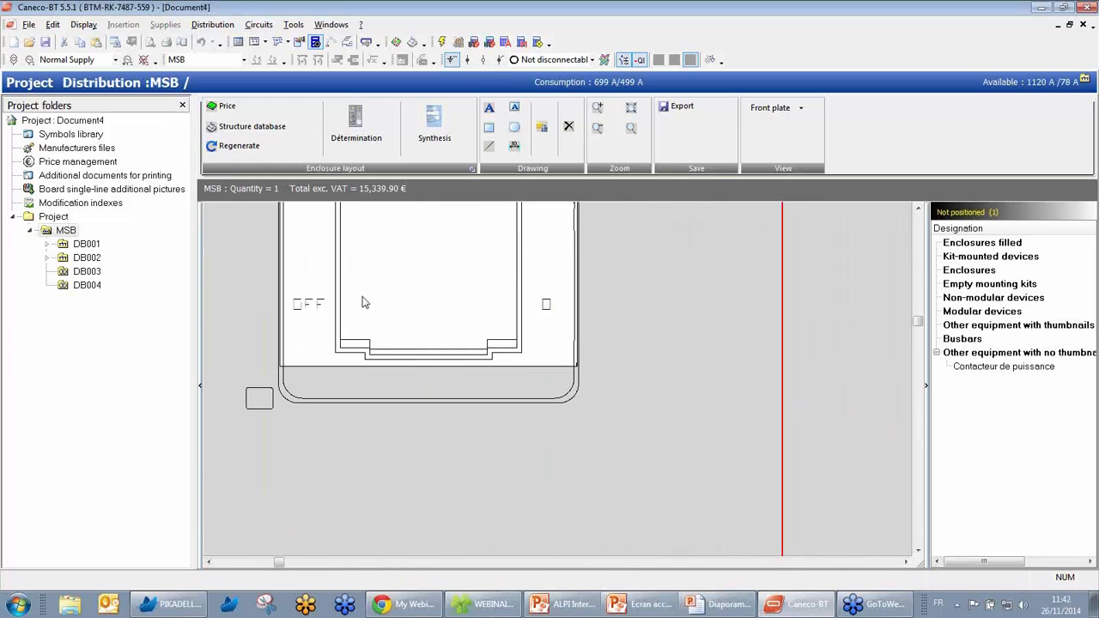
scroll(366, 292, down, 1)
scroll(383, 417, up, 1)
middle_drag(385, 418, 402, 600)
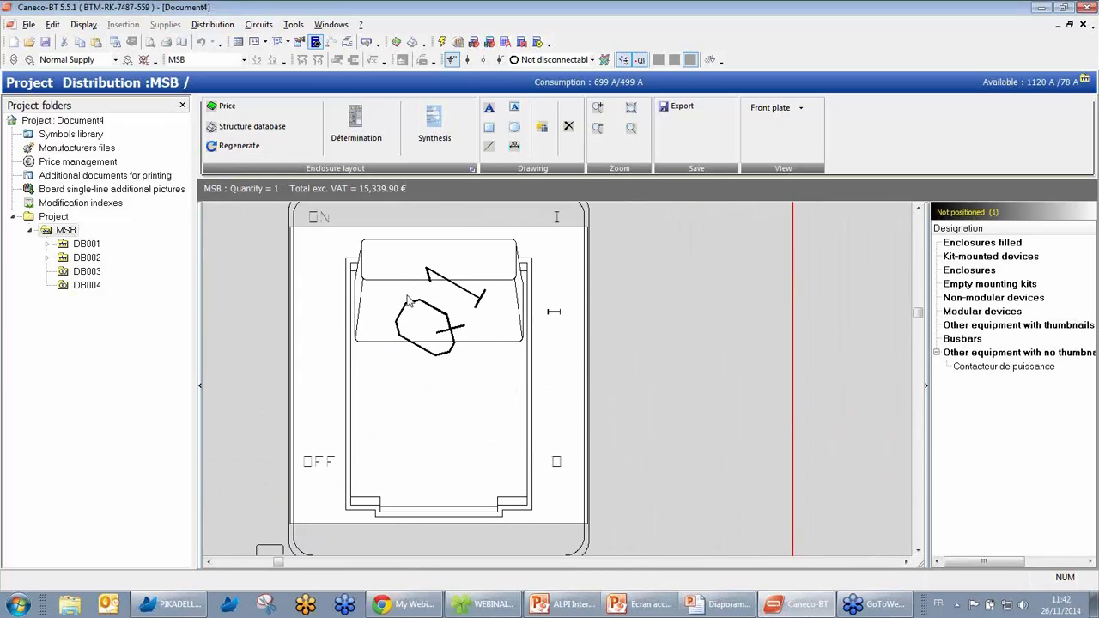
scroll(468, 395, down, 5)
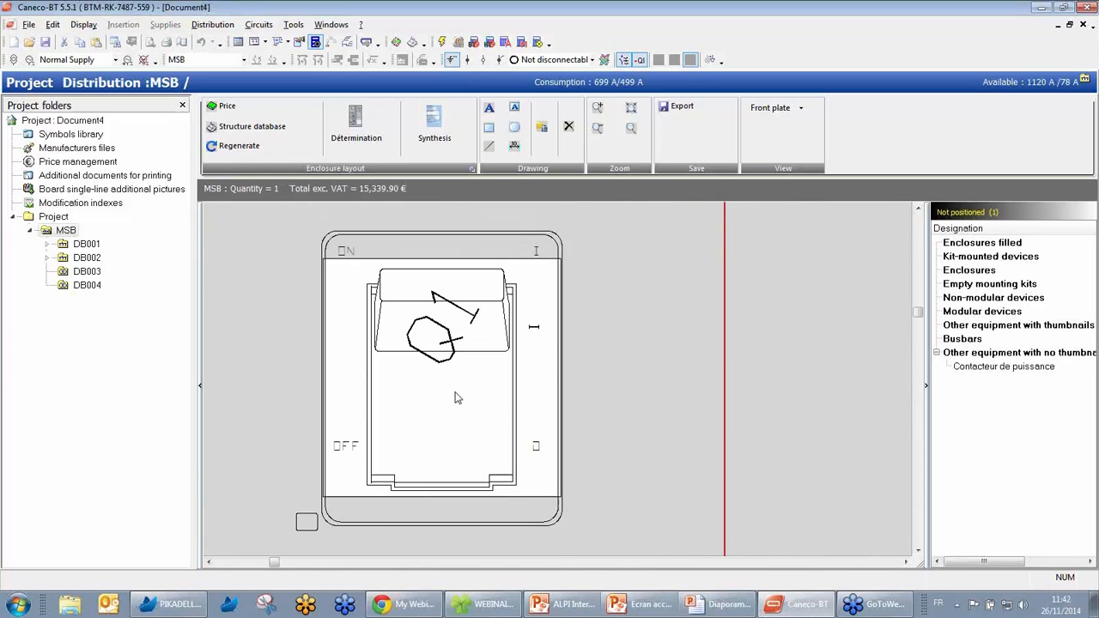
scroll(477, 384, down, 2)
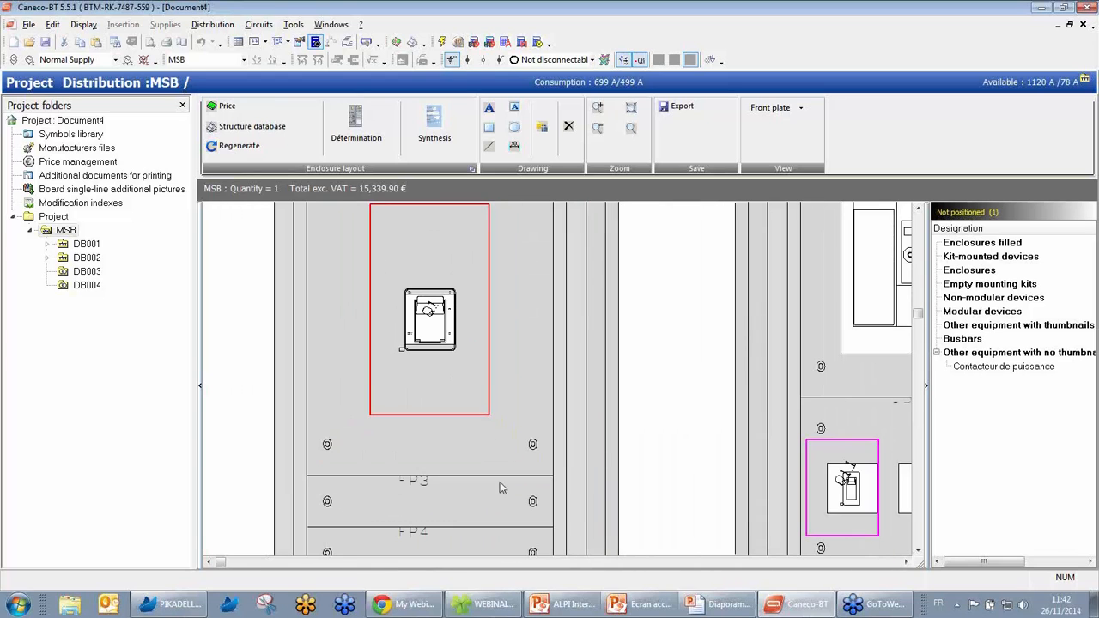
middle_drag(526, 502, 439, 252)
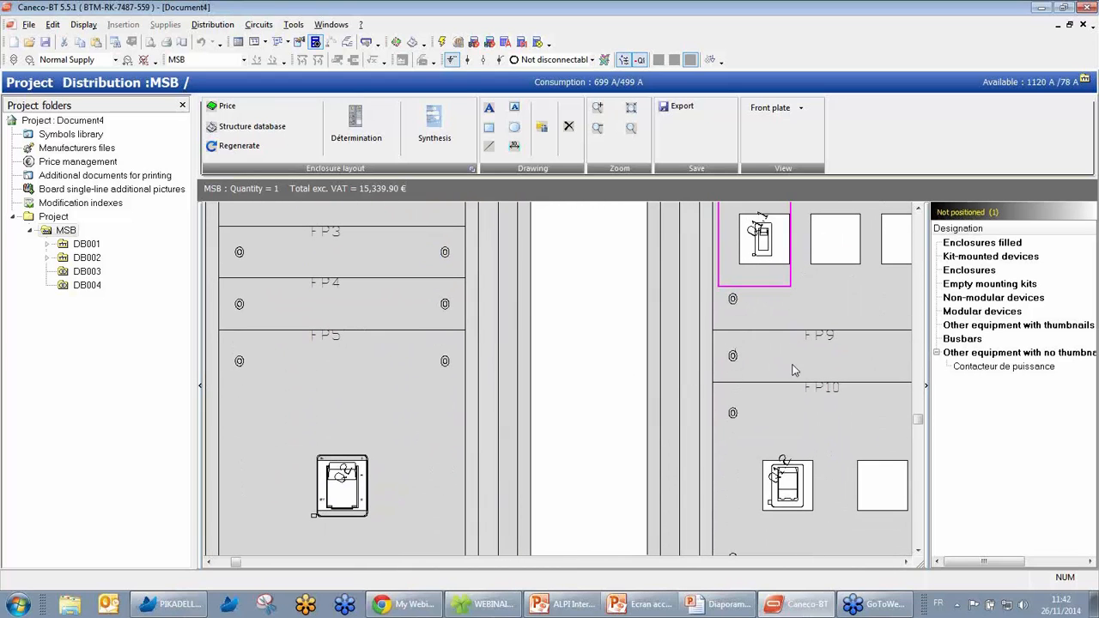
middle_drag(793, 373, 569, 508)
scroll(561, 527, up, 3)
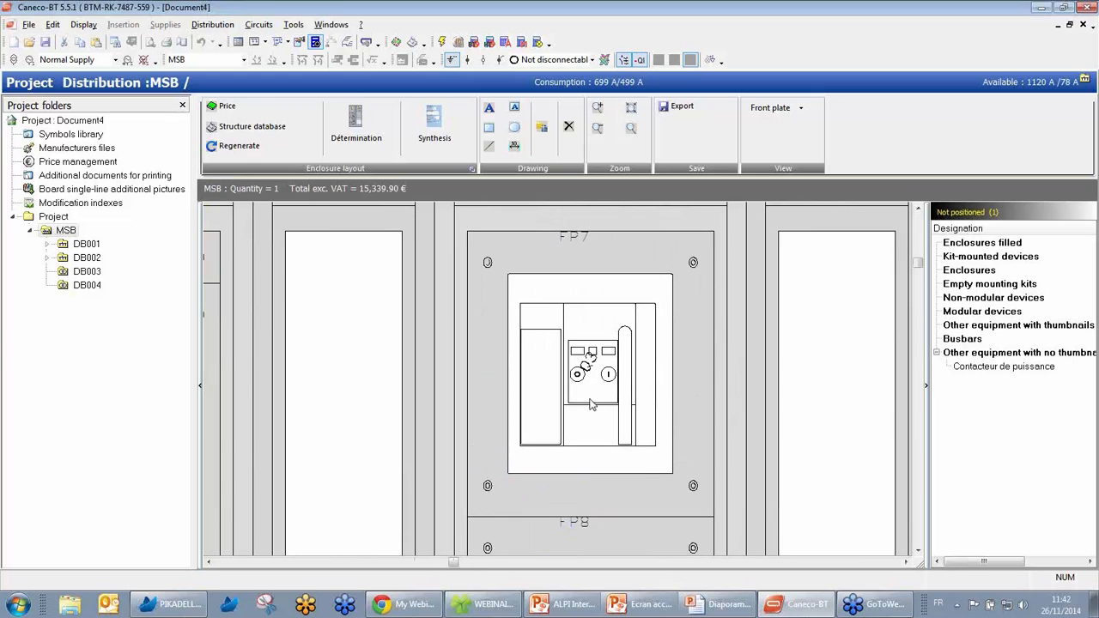
scroll(478, 428, down, 3)
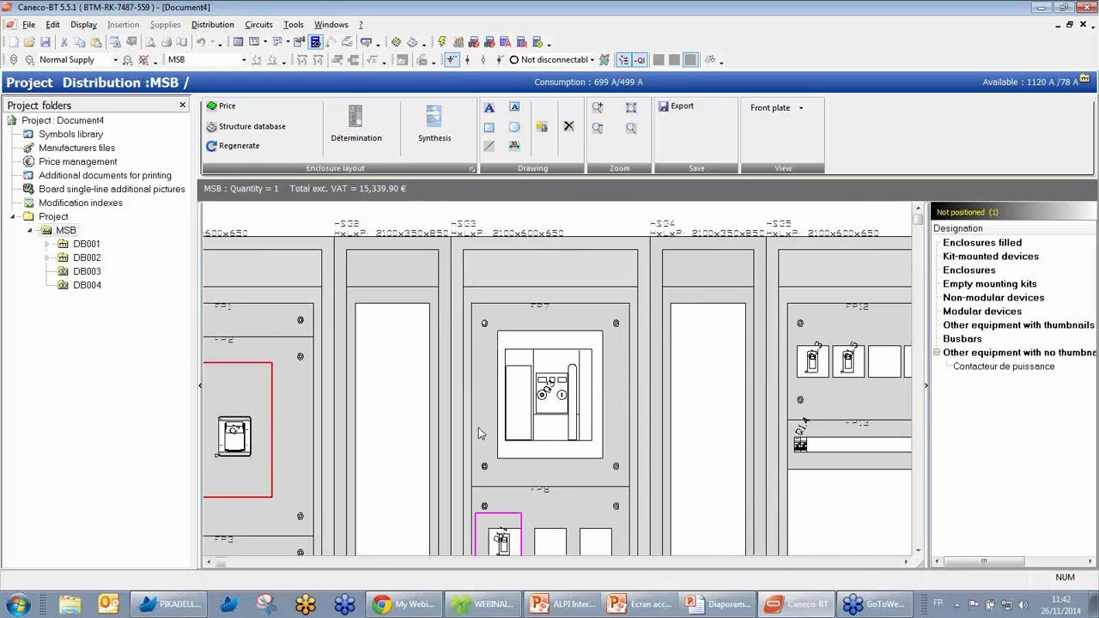
mouse_move(432, 459)
middle_down()
mouse_move(510, 366)
mouse_move(584, 307)
middle_up()
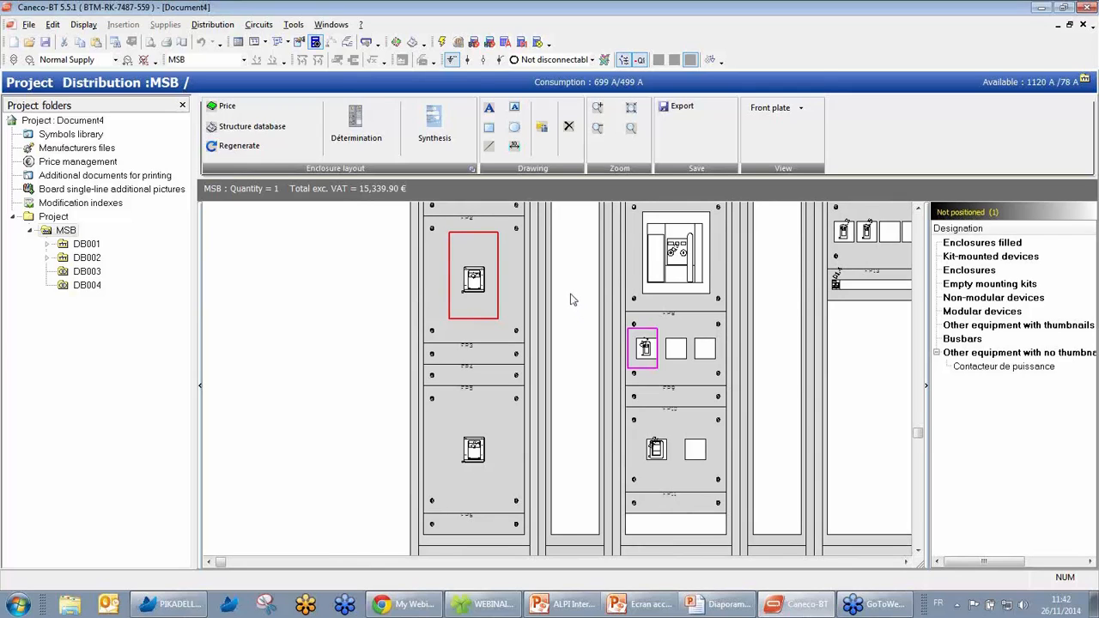
Configure the open circuit-breaker on front plate FP7 as Withdrawable on chassis, with Manual + elect. tripping control and a Shunt trip coil
click(679, 268)
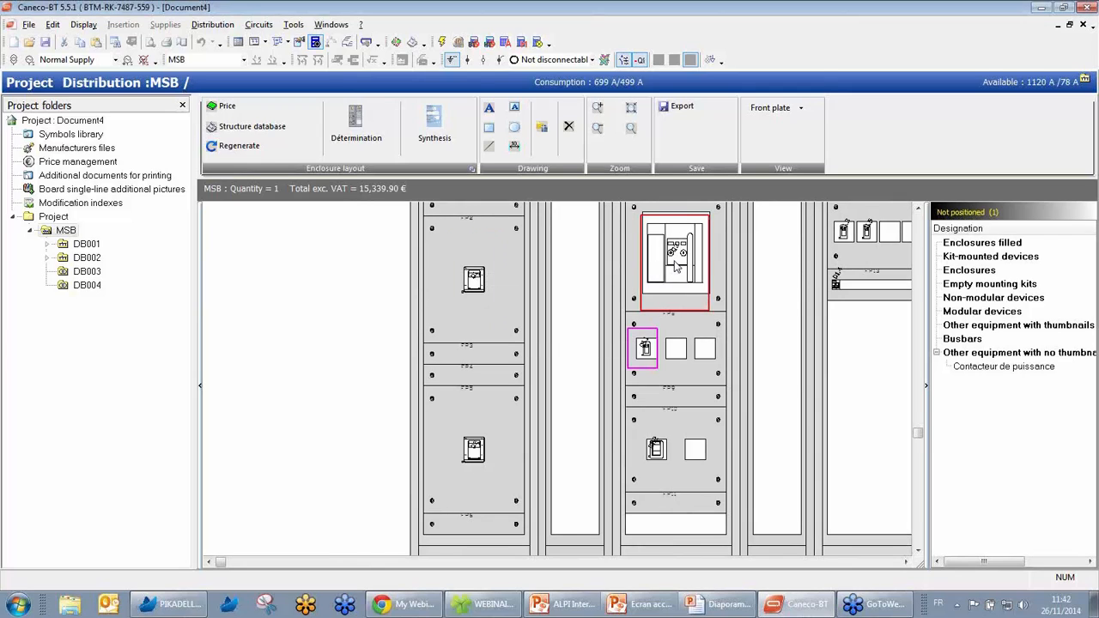
double_click(674, 266)
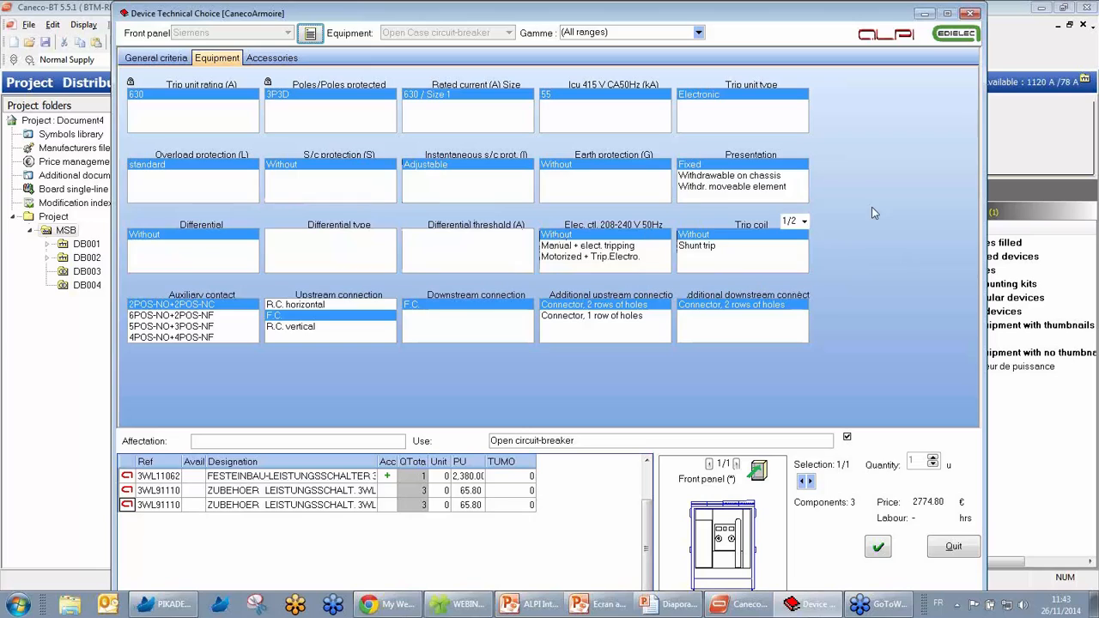
click(702, 176)
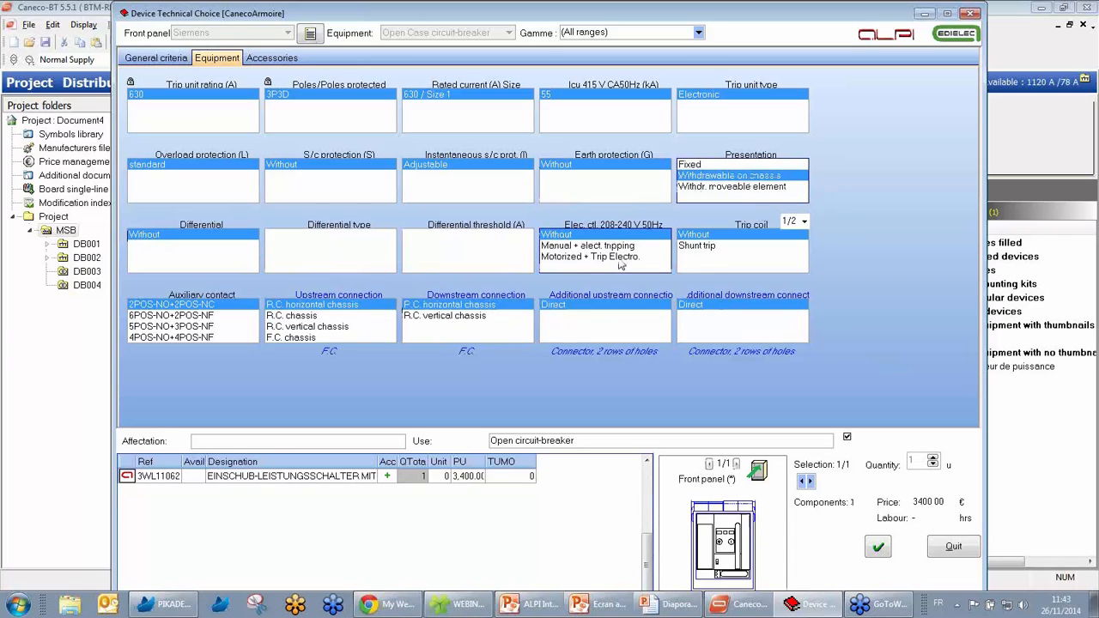
click(580, 246)
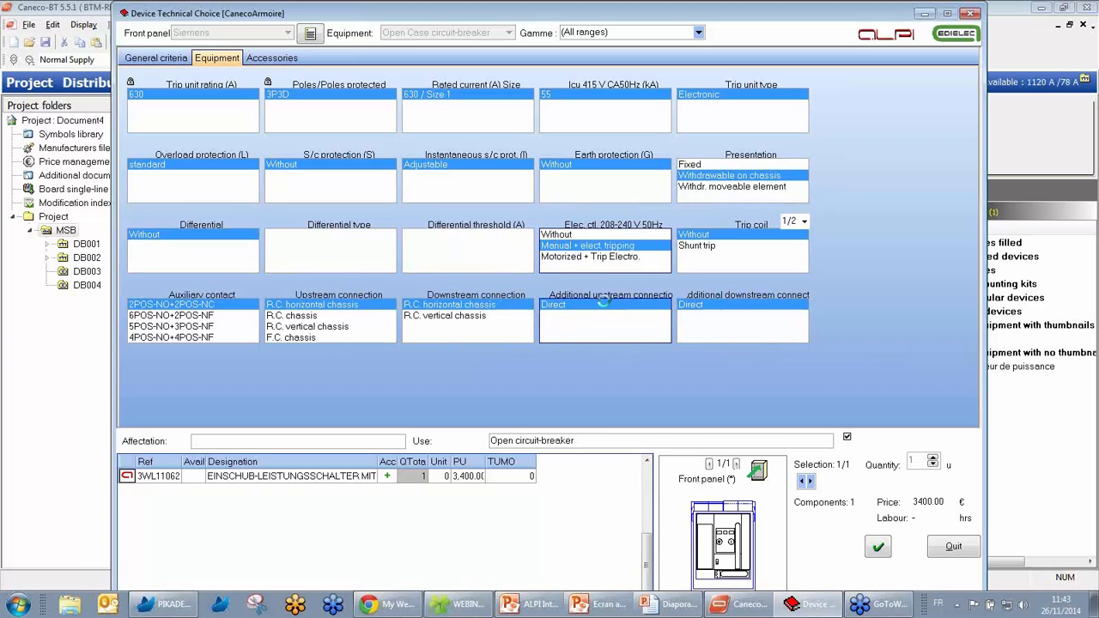
click(697, 246)
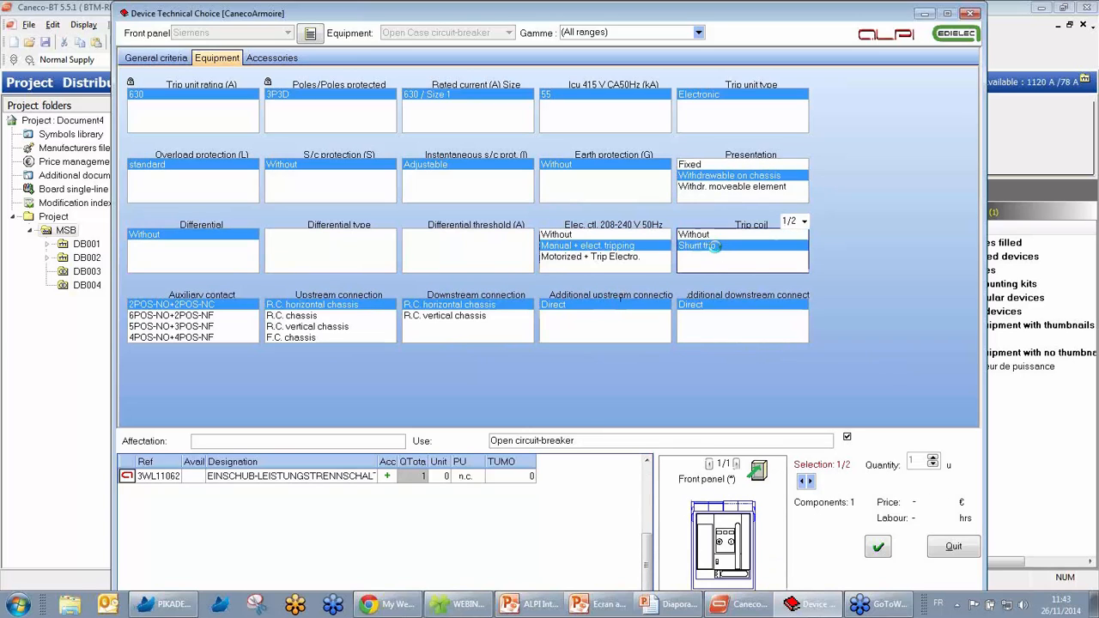
Choose 6POS-NO+2POS-NF auxiliary contacts and R.C. chassis upstream and downstream connections for the open circuit-breaker, and validate the device
click(184, 317)
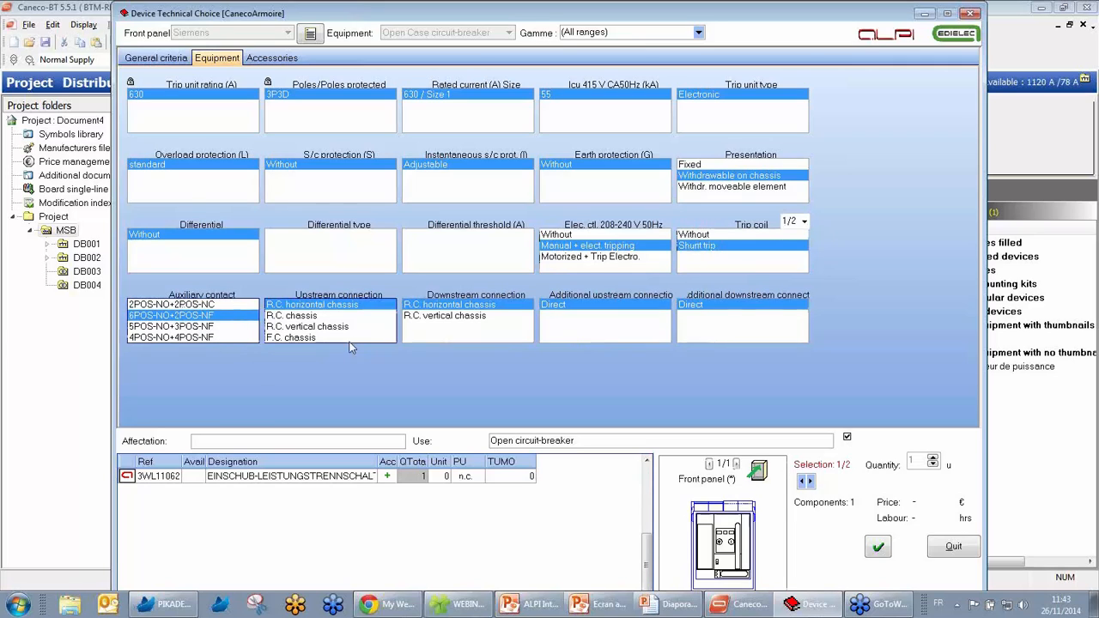
click(300, 316)
click(433, 316)
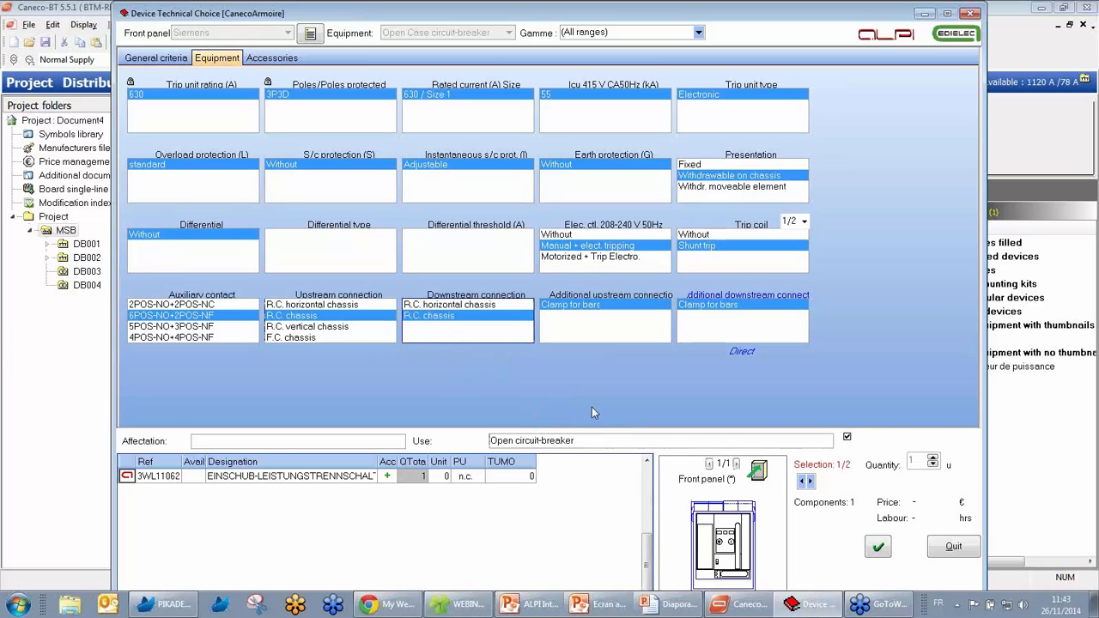
click(880, 549)
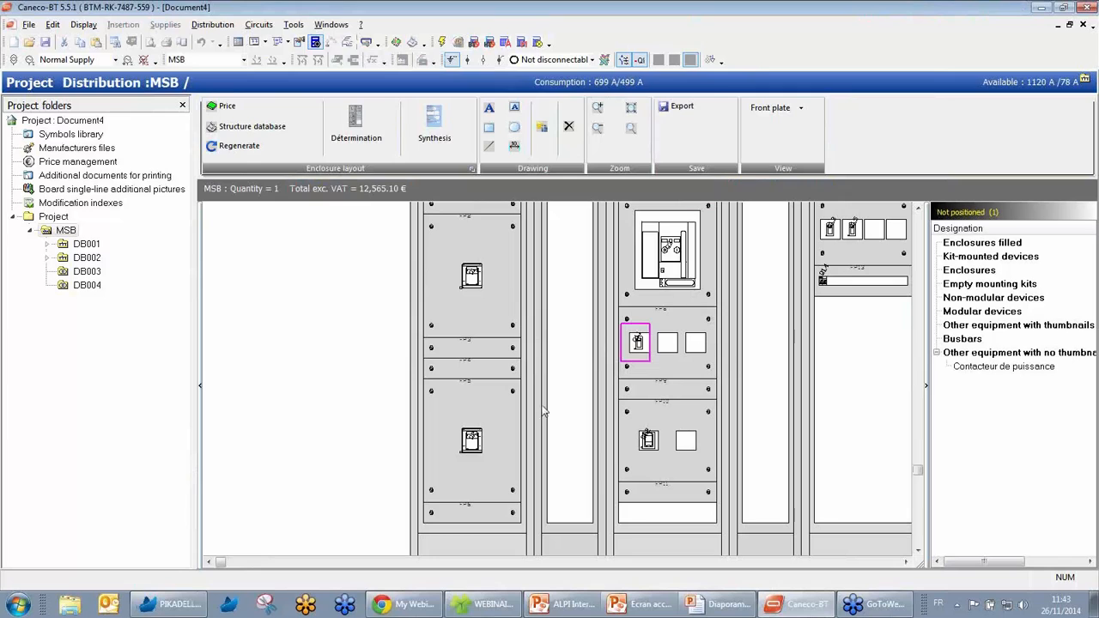
Configure the moulded-case circuit-breaker low in the first cubicle with a Shunt trip coil, 2POS-NC+2POS-NO auxiliary contacts and Red direct rotary control
click(473, 441)
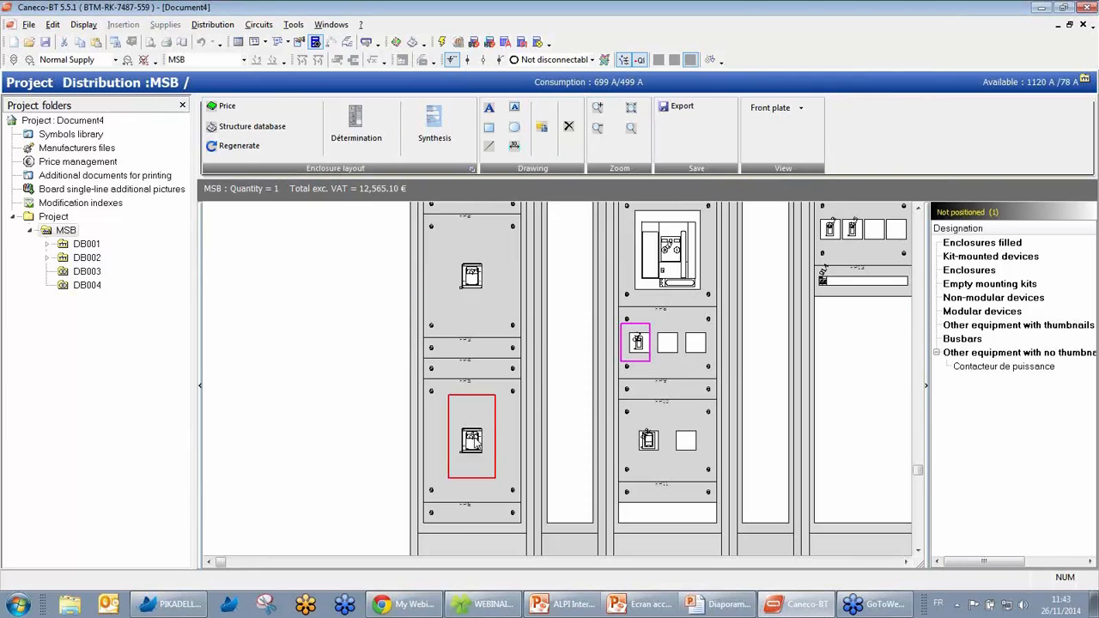
double_click(473, 440)
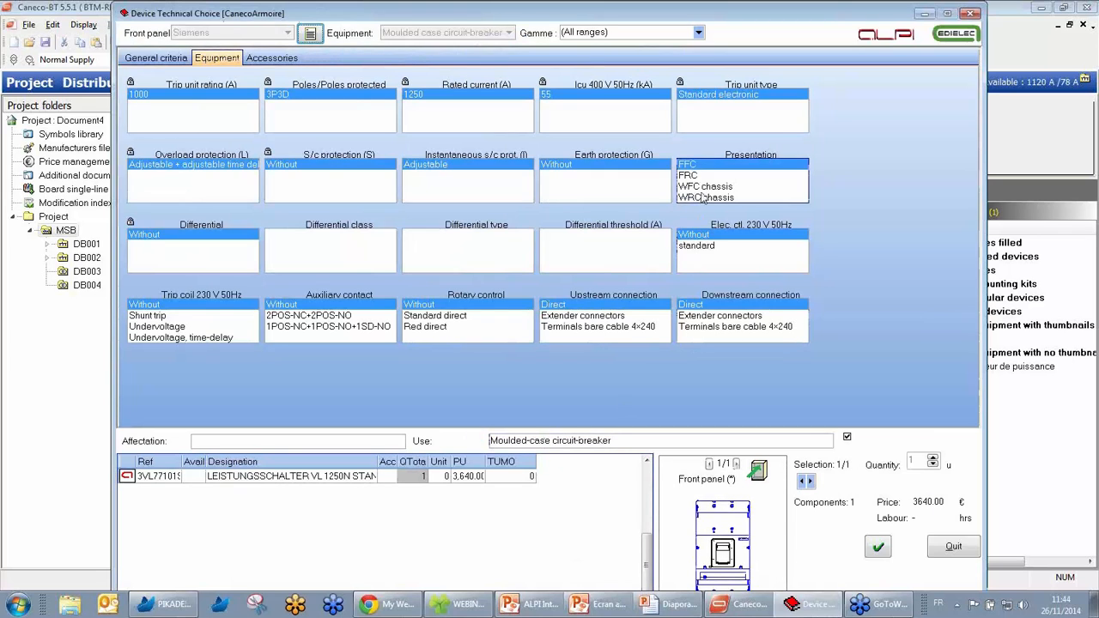
click(223, 316)
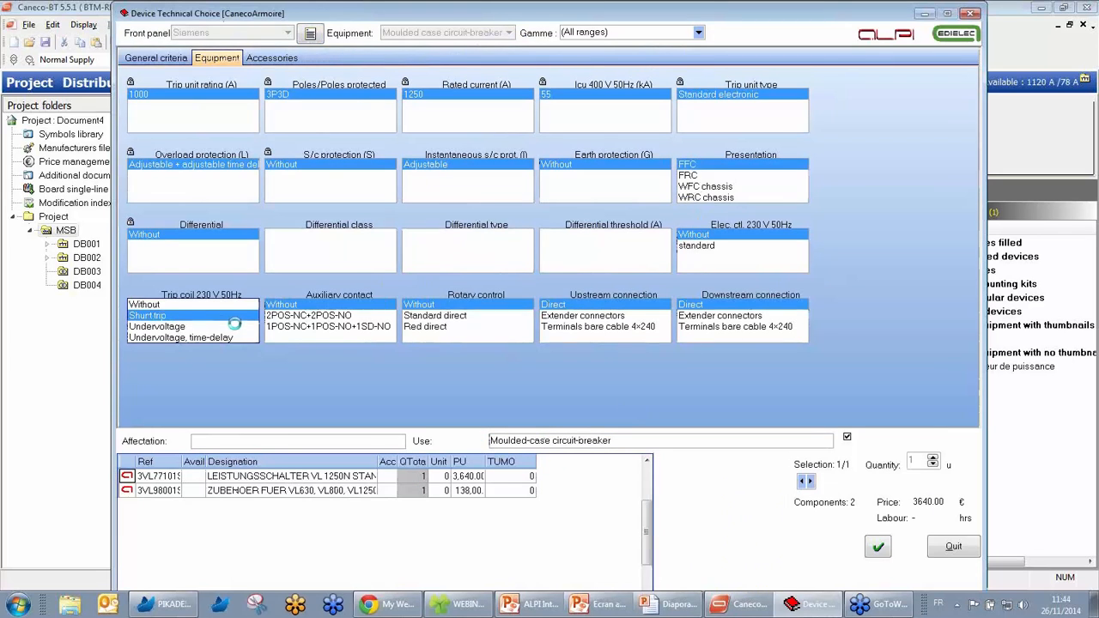
click(306, 317)
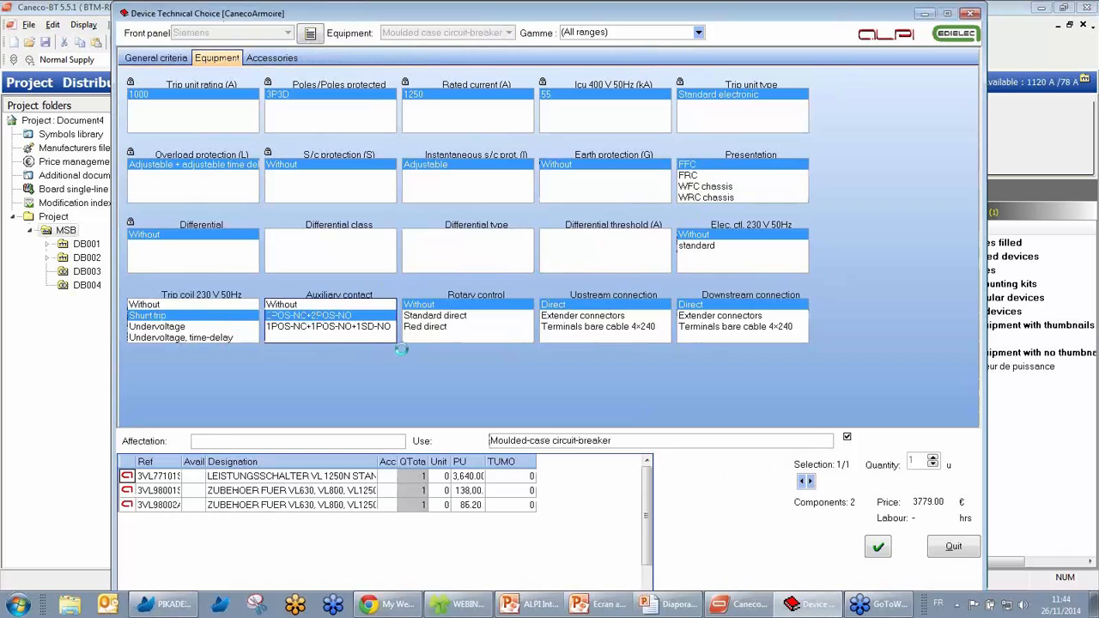
click(440, 328)
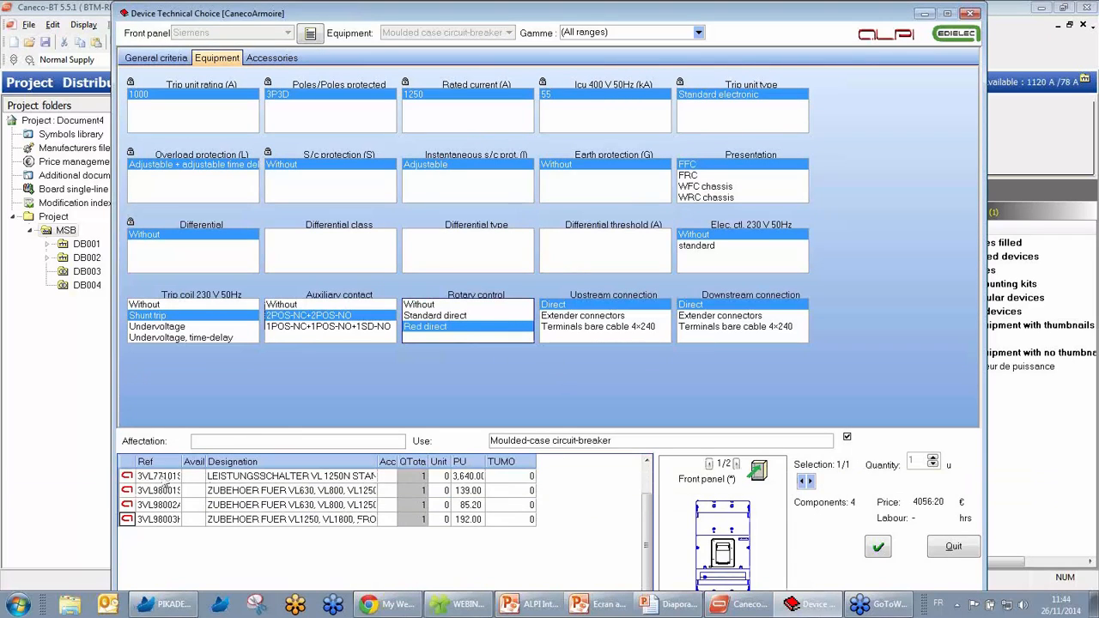
Widen the component list's reference and price columns, then validate the circuit-breaker and apply its modification to the complete project
drag(183, 462, 229, 462)
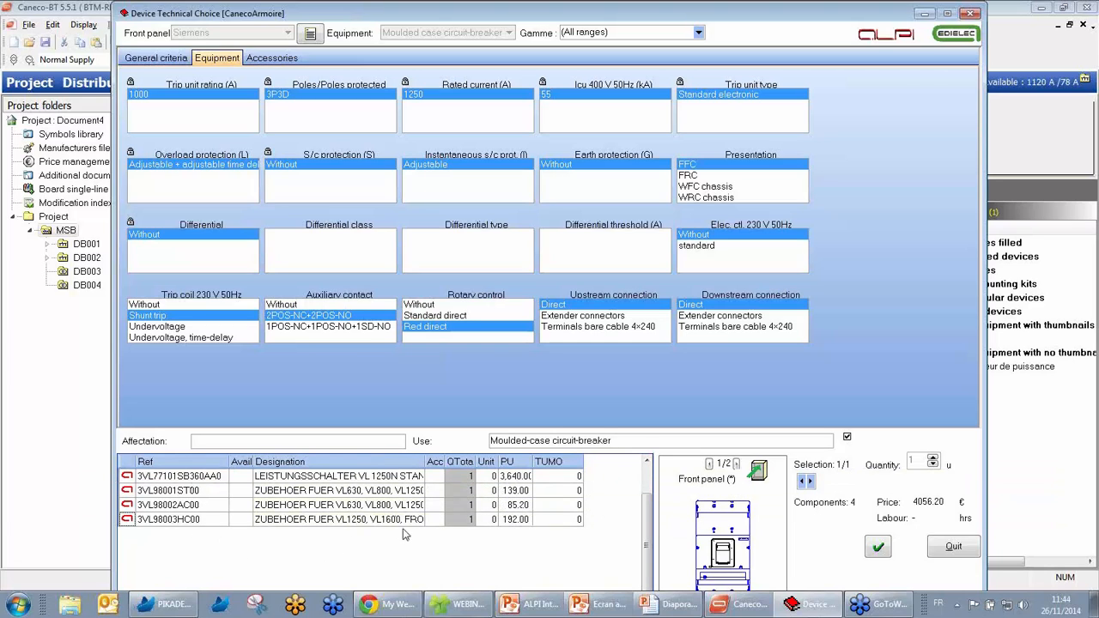
drag(533, 464, 560, 464)
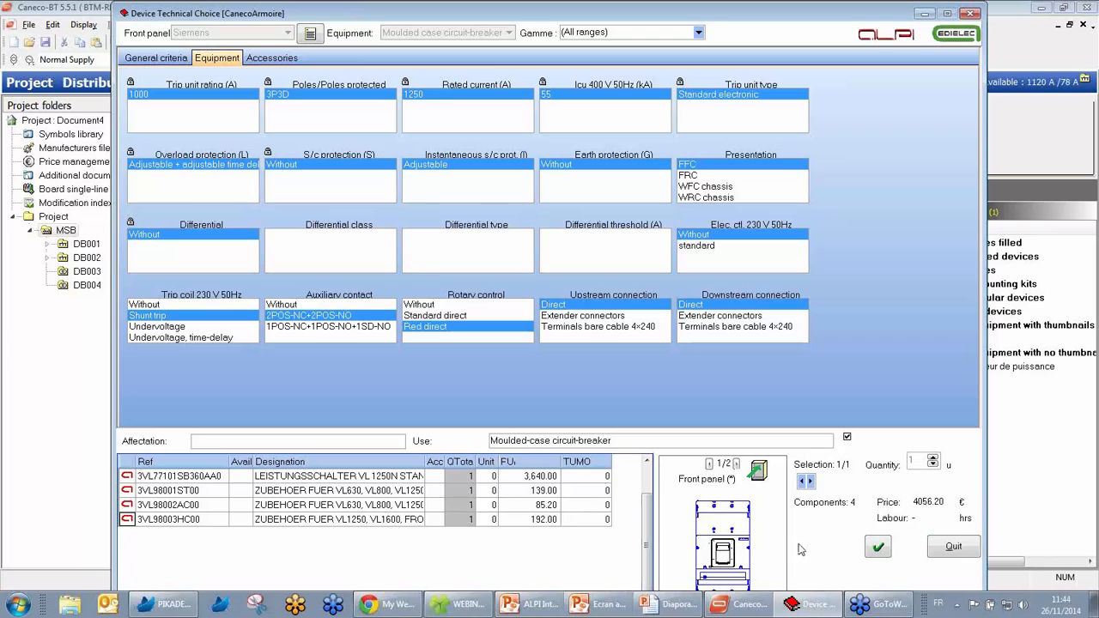
click(878, 547)
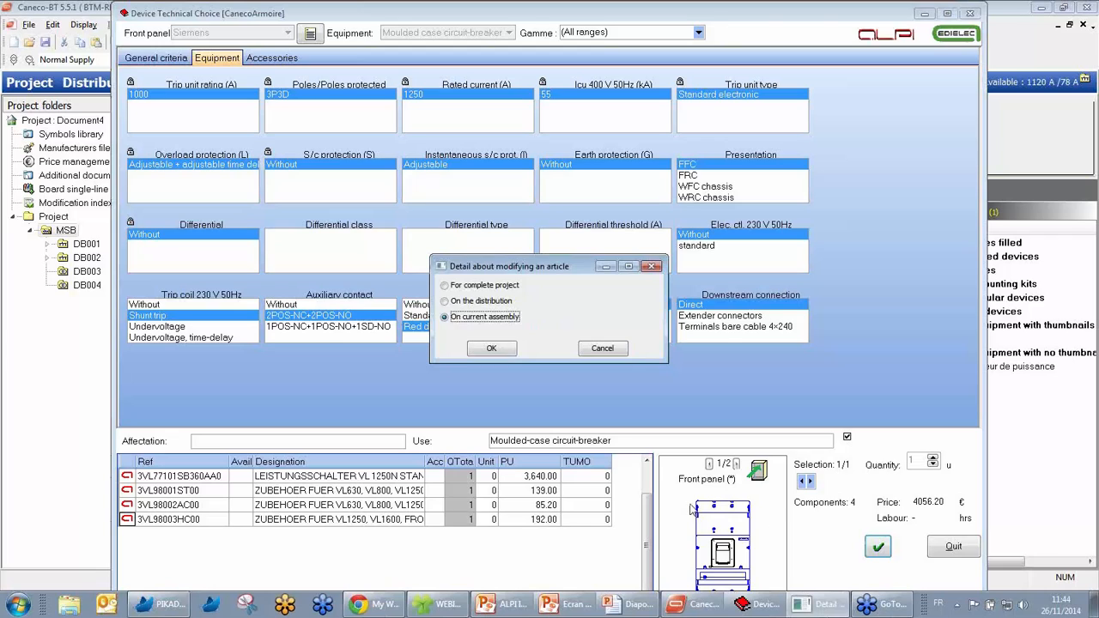
click(489, 286)
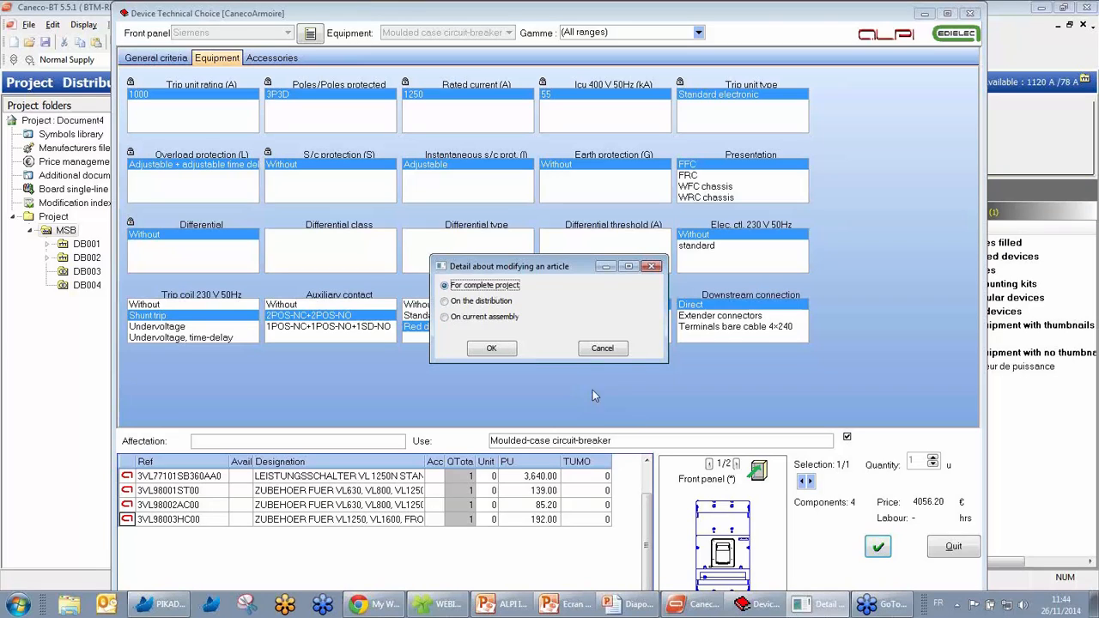
click(494, 348)
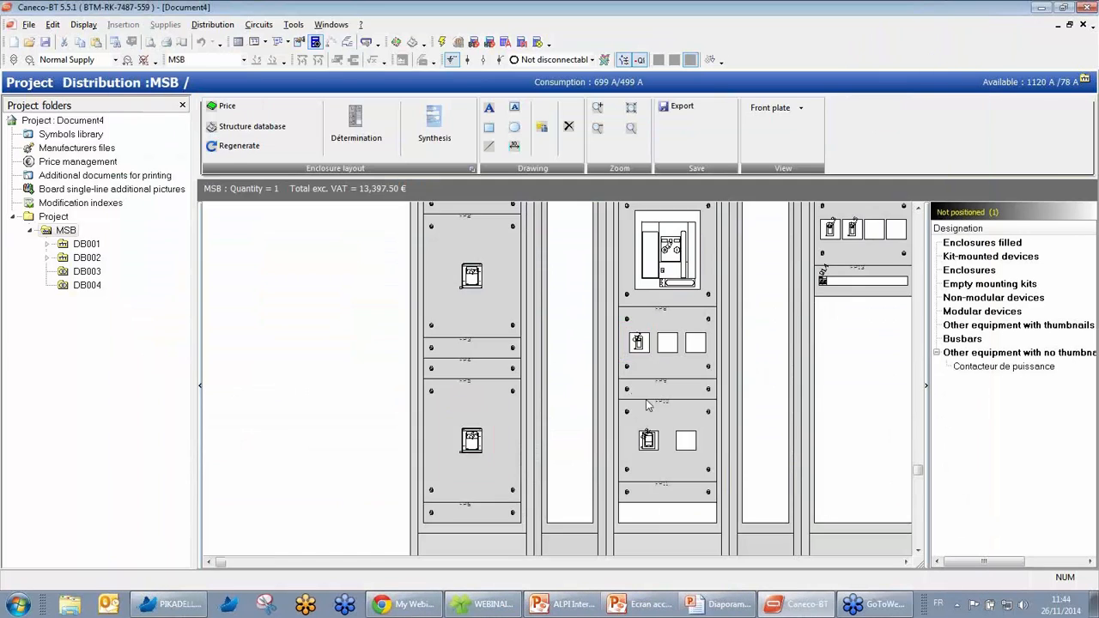
Dimension the overall height of the MSB enclosure beside its last cubicle on the front plate layout
scroll(606, 359, down, 2)
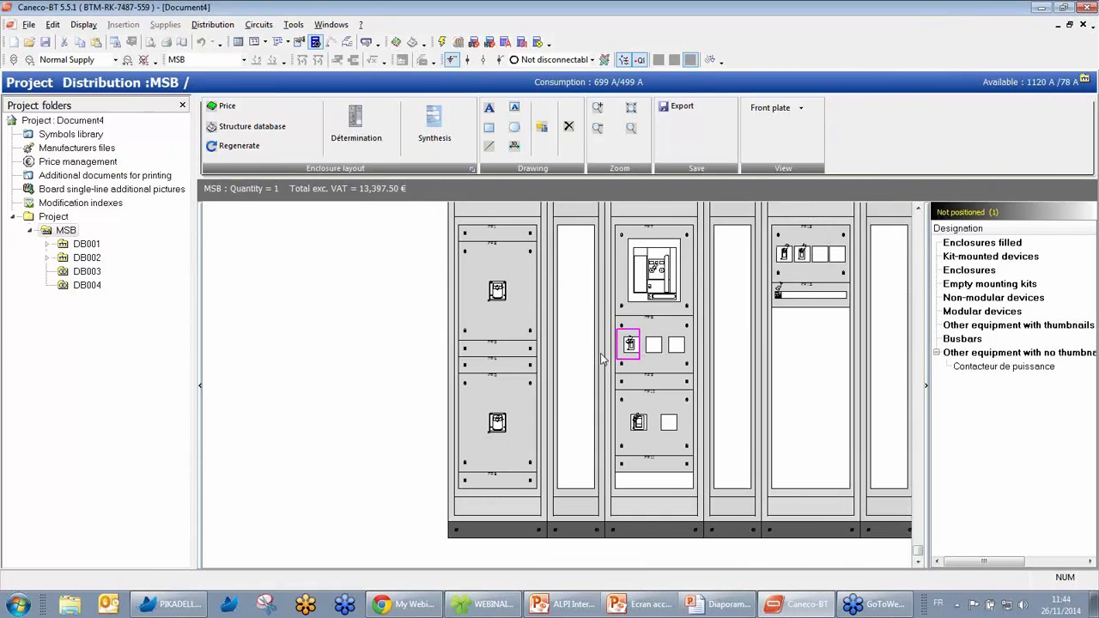
middle_drag(626, 366, 538, 388)
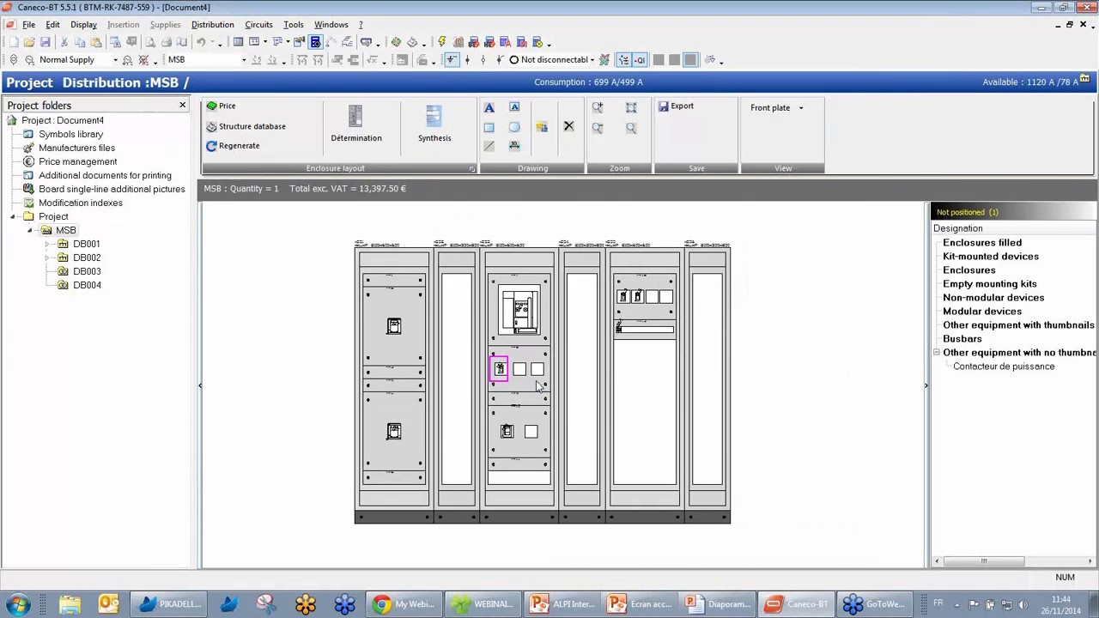
click(514, 145)
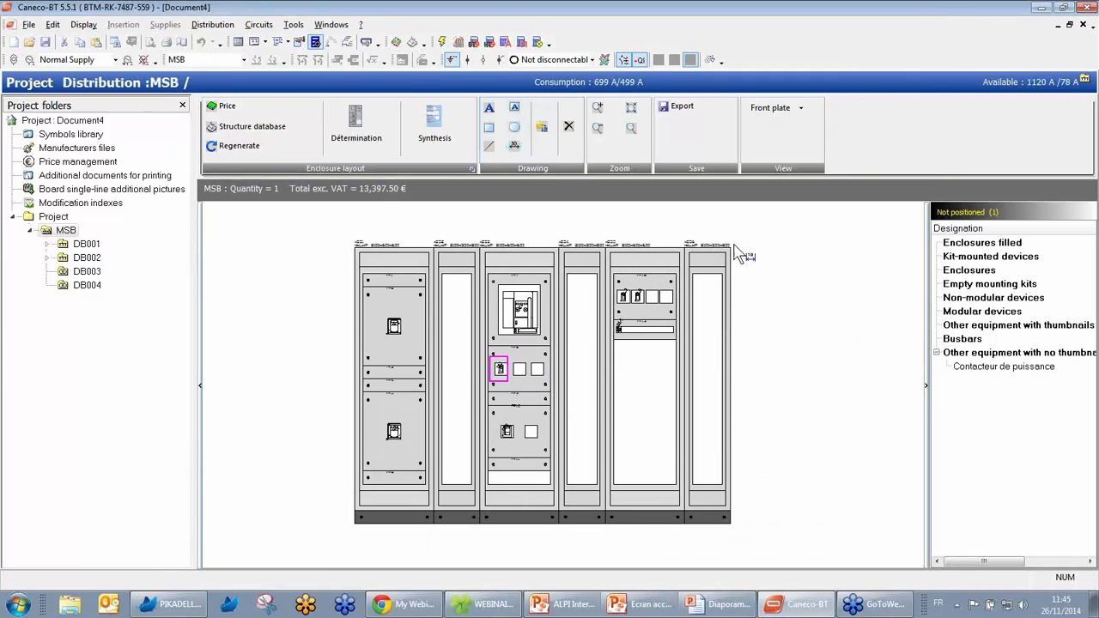
click(759, 526)
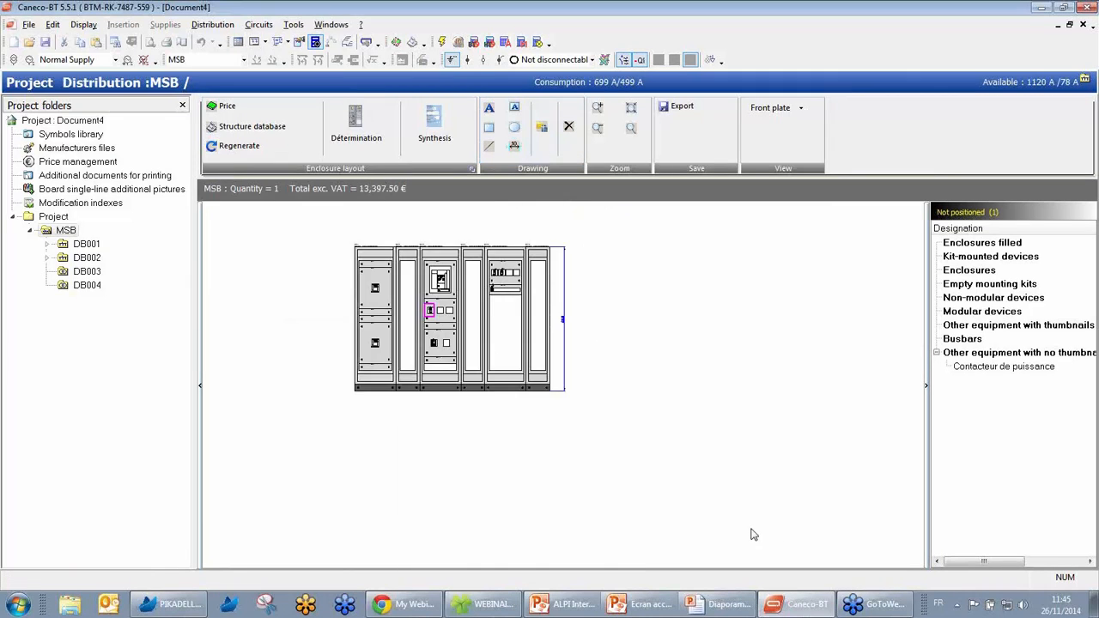
scroll(562, 339, up, 4)
middle_drag(553, 353, 694, 503)
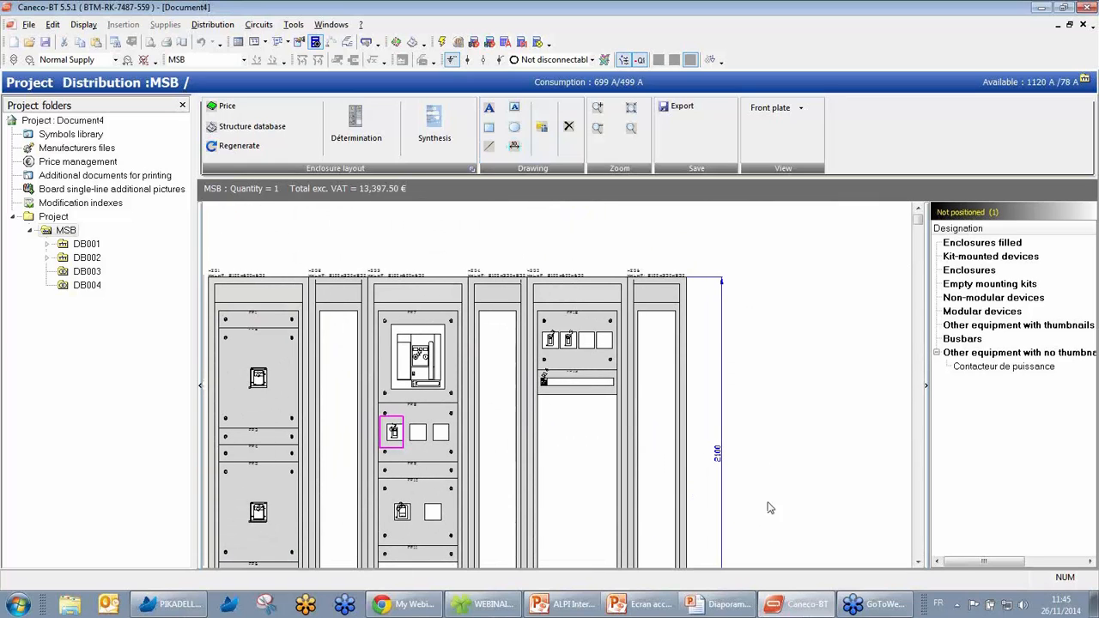
Dimension the overall width of the MSB enclosure above its cubicles
middle_drag(519, 415, 656, 422)
click(515, 145)
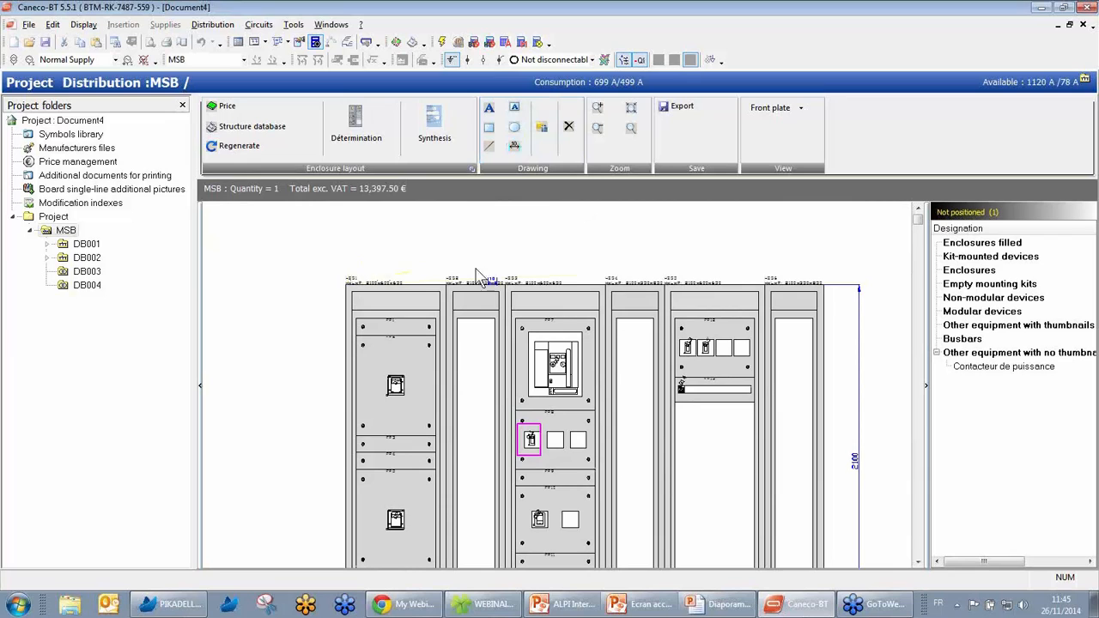
click(822, 260)
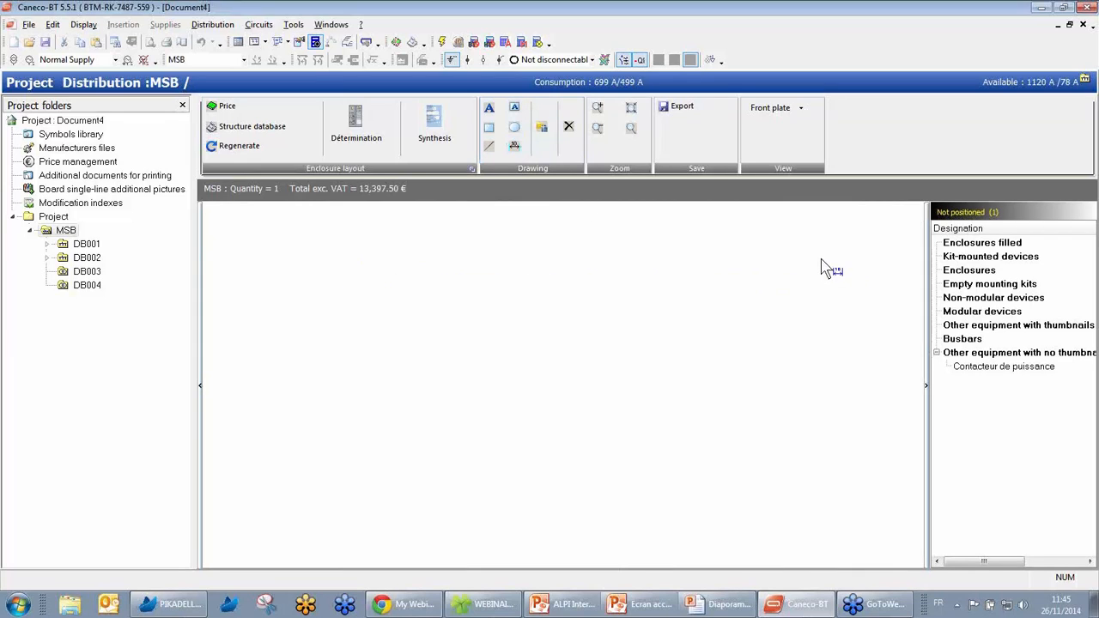
scroll(519, 270, up, 1)
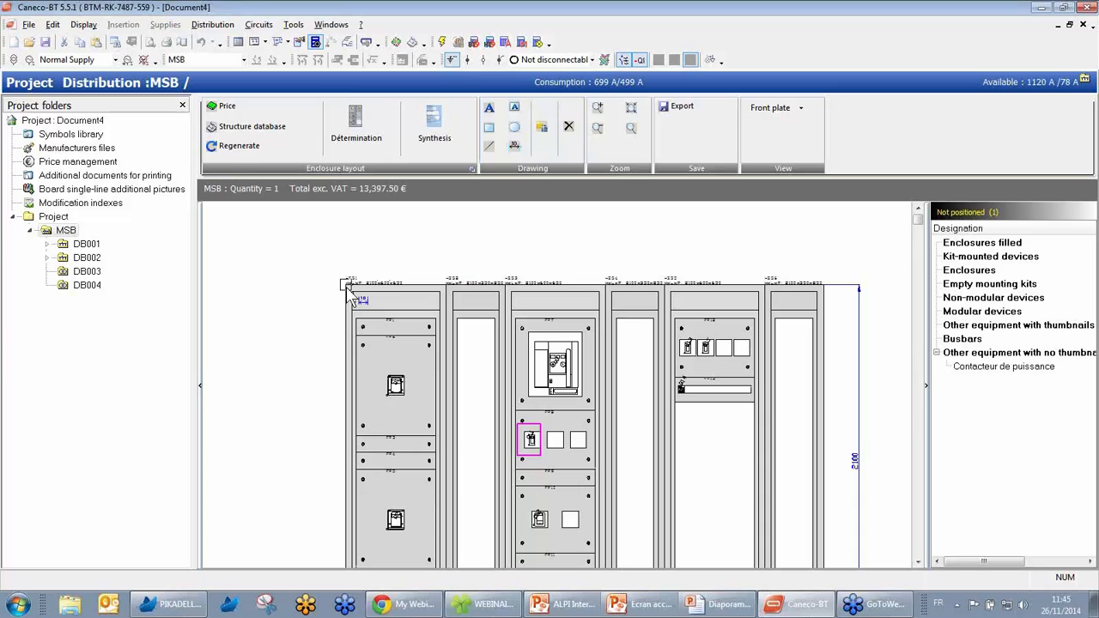
click(350, 291)
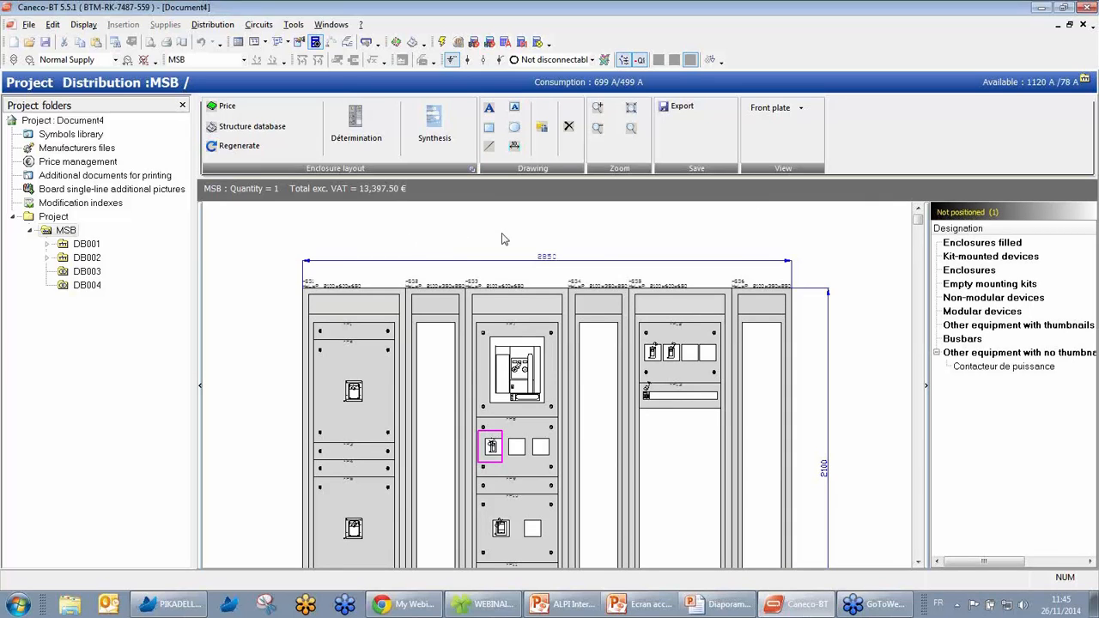
scroll(446, 327, down, 3)
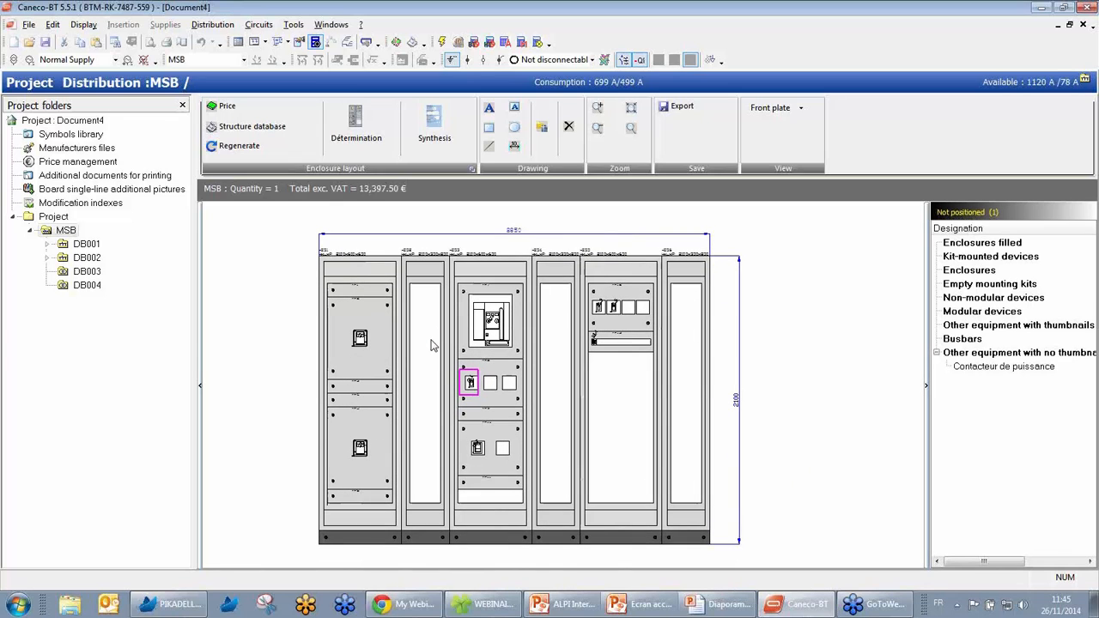
middle_drag(307, 298, 341, 304)
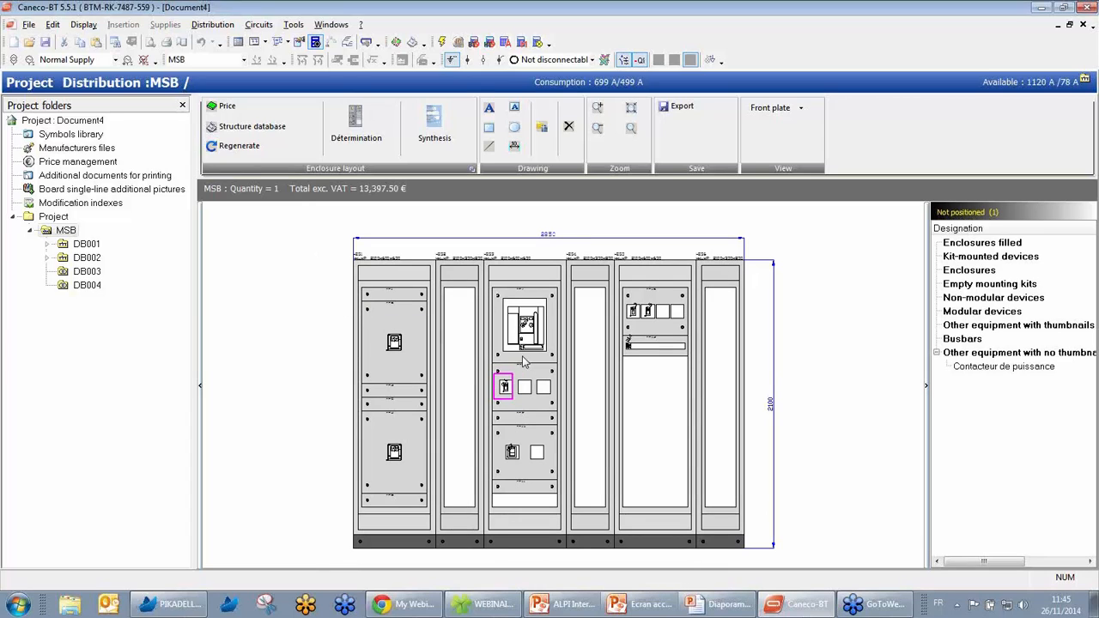
Display the MSB price sheet and examine the components and prices of the two VL1250N circuit-breakers
click(298, 43)
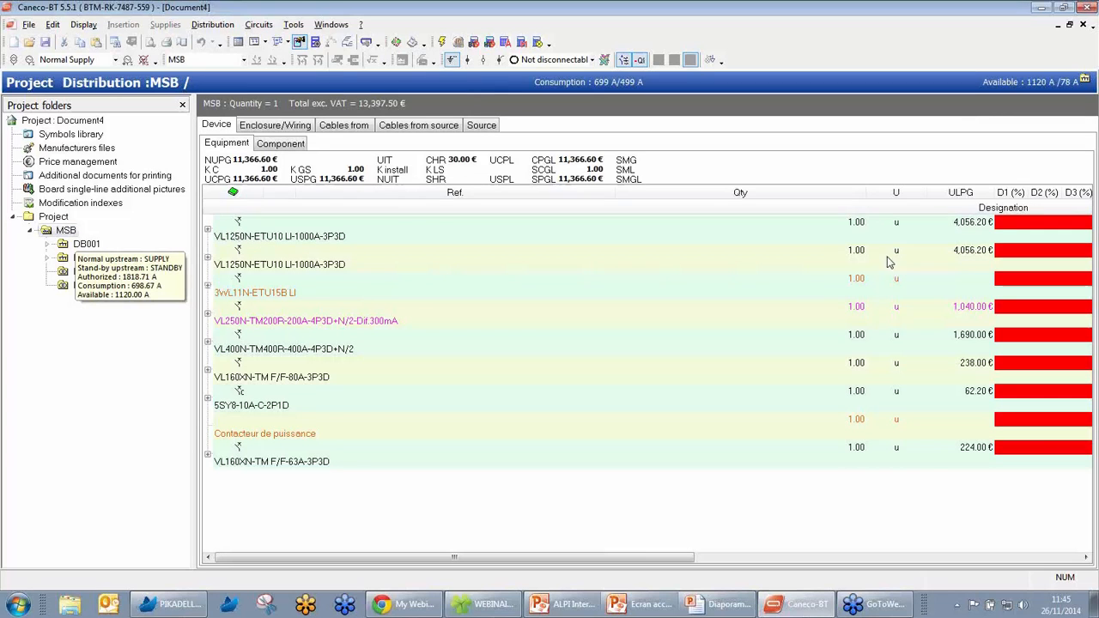
click(208, 230)
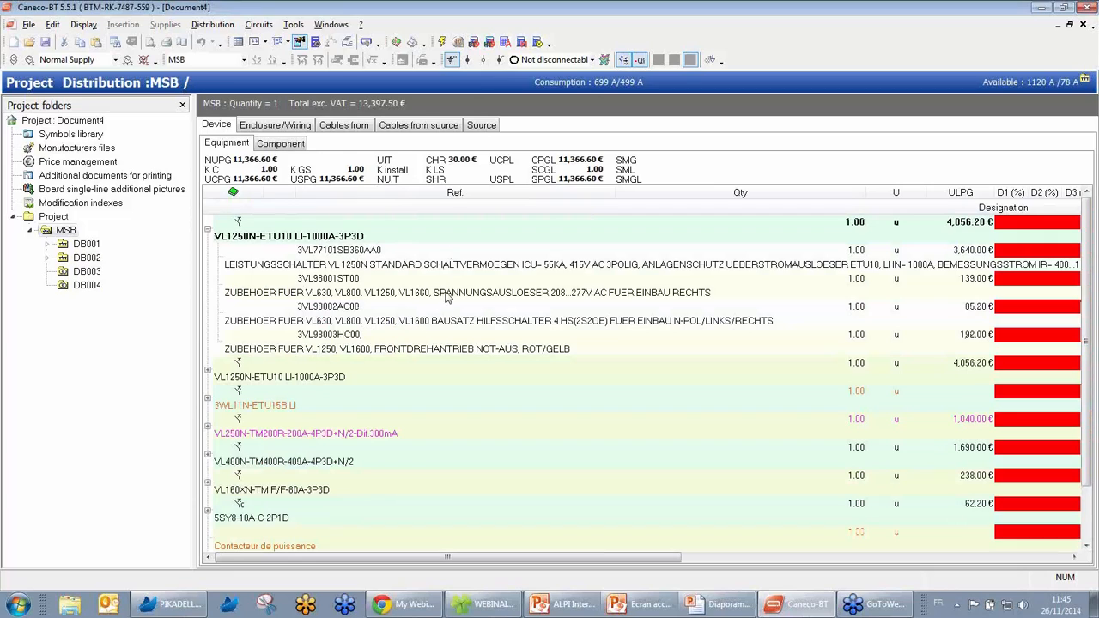
click(208, 370)
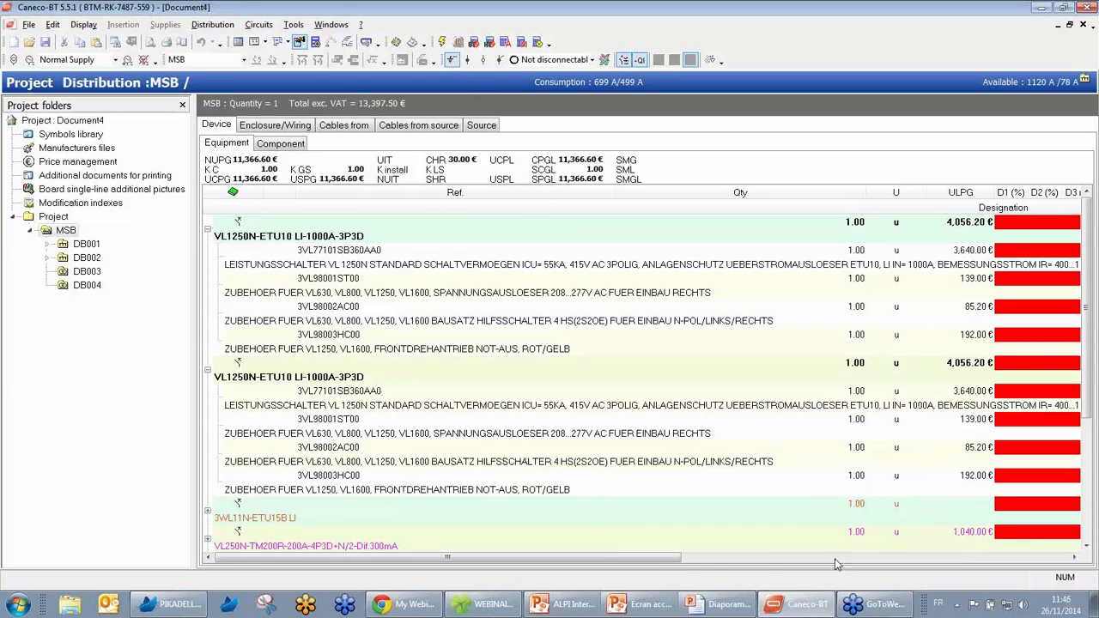
drag(674, 559, 815, 558)
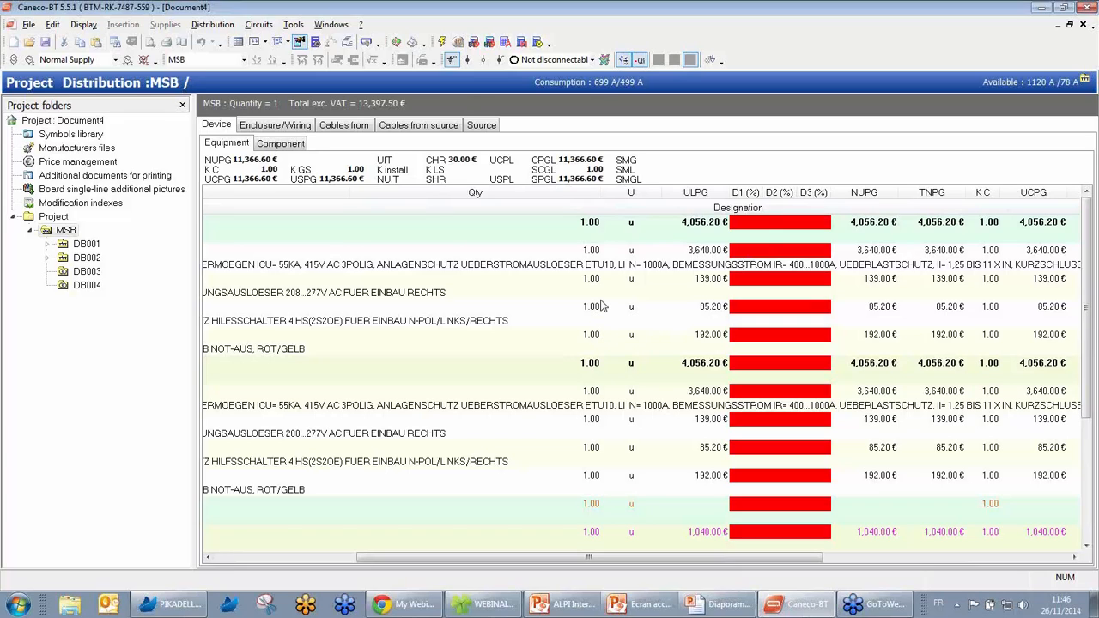
Review the MSB price sheet's enclosure and wiring, cables, cables from source and source items, and return to the devices
click(287, 129)
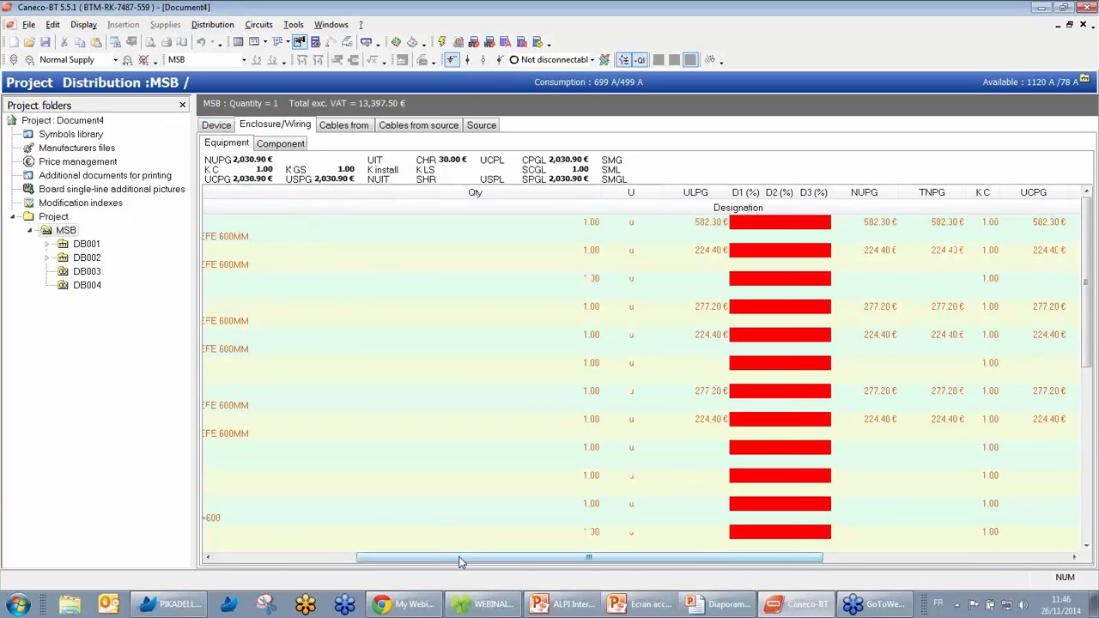
drag(468, 559, 325, 558)
click(344, 127)
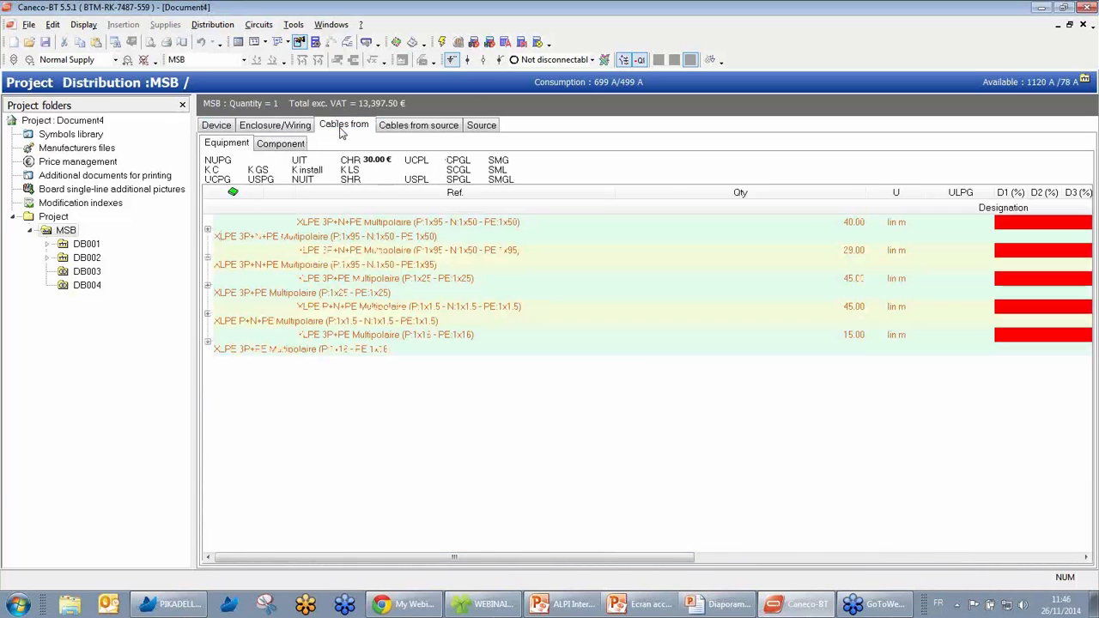
click(412, 127)
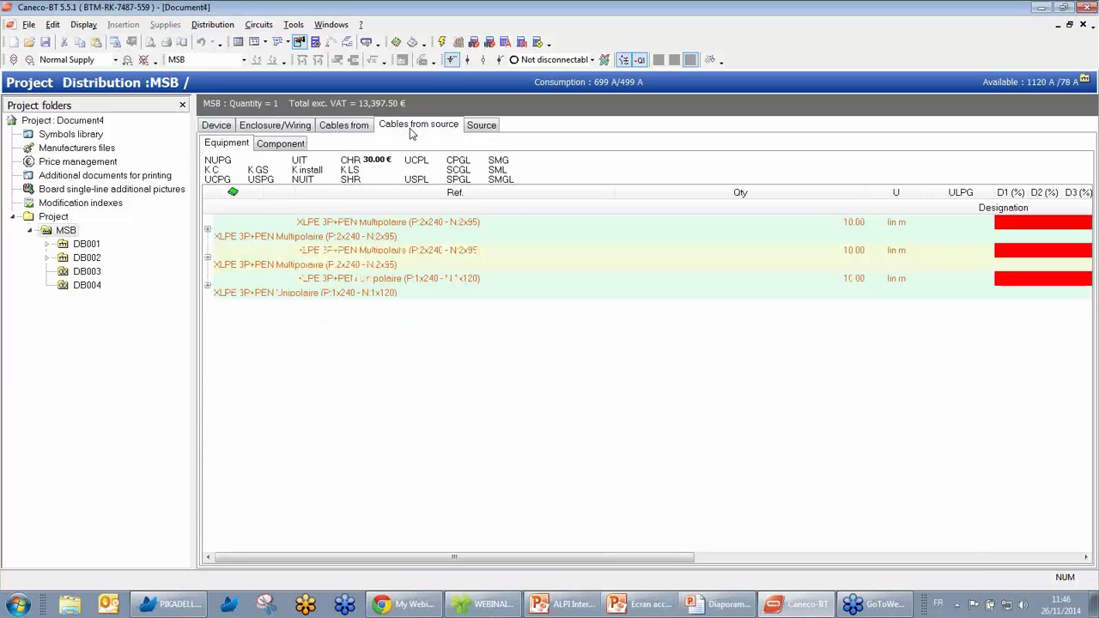
click(478, 128)
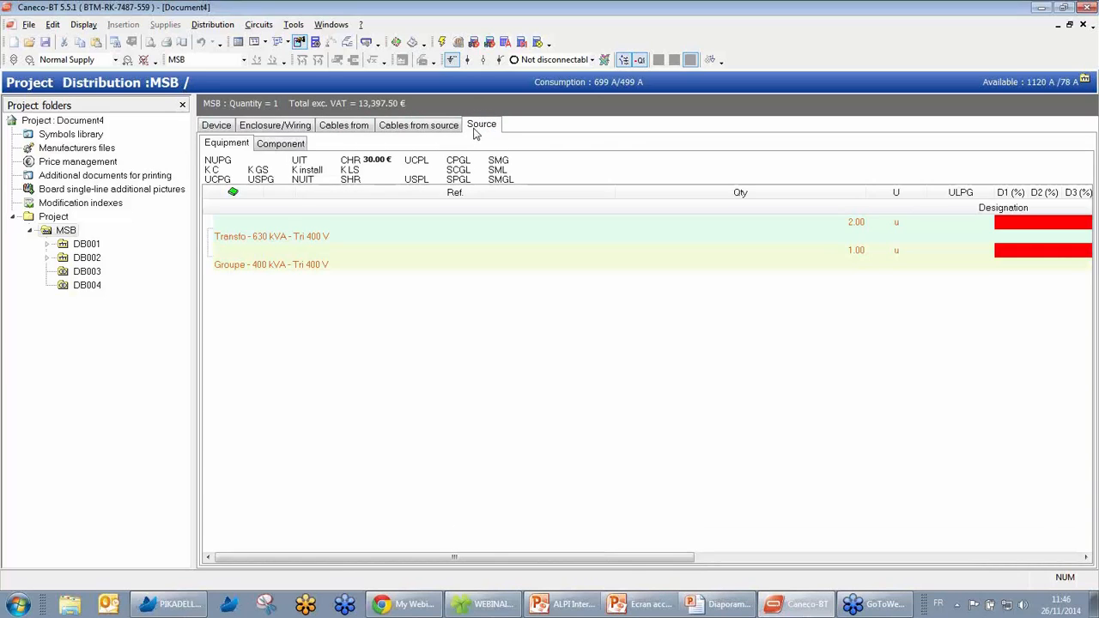
click(221, 127)
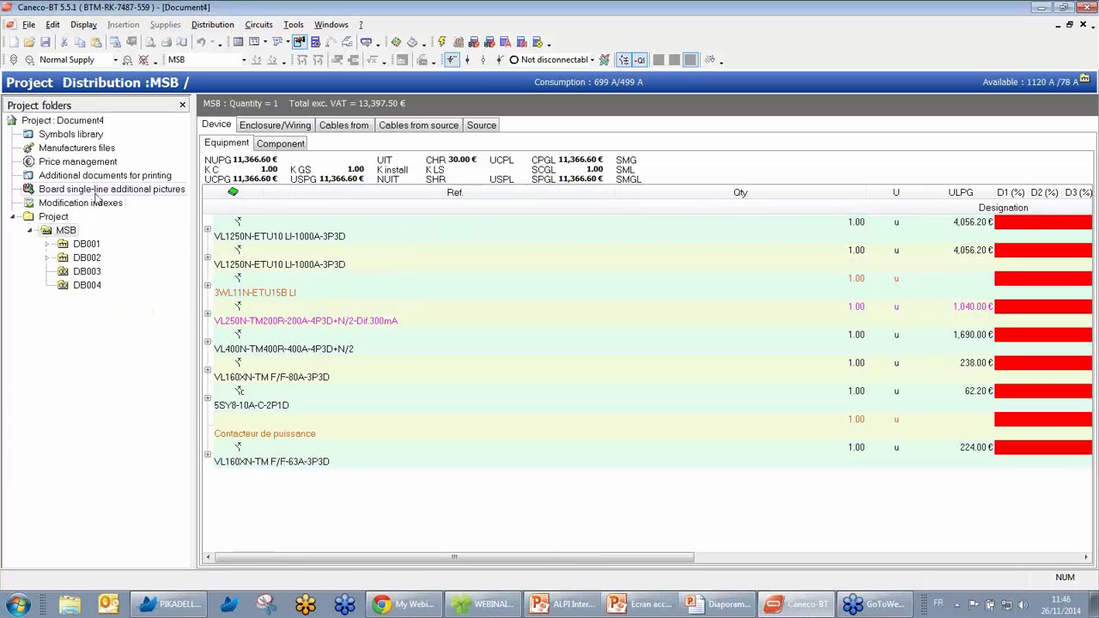
Open the project's price management and examine the detailed offer and the manufacturer breakdown
click(79, 163)
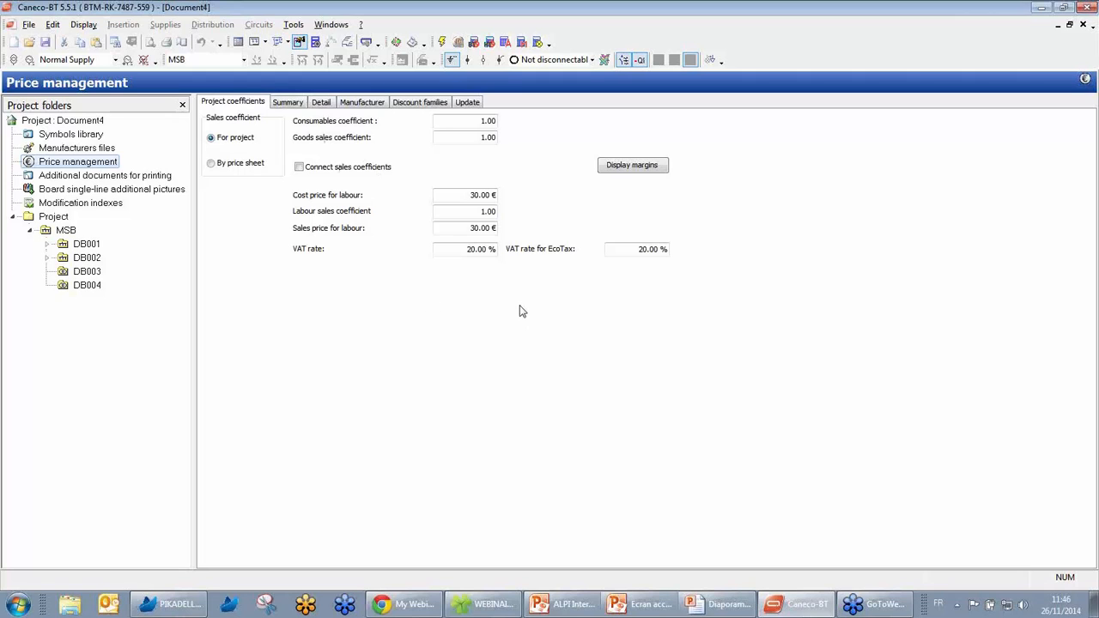
click(321, 103)
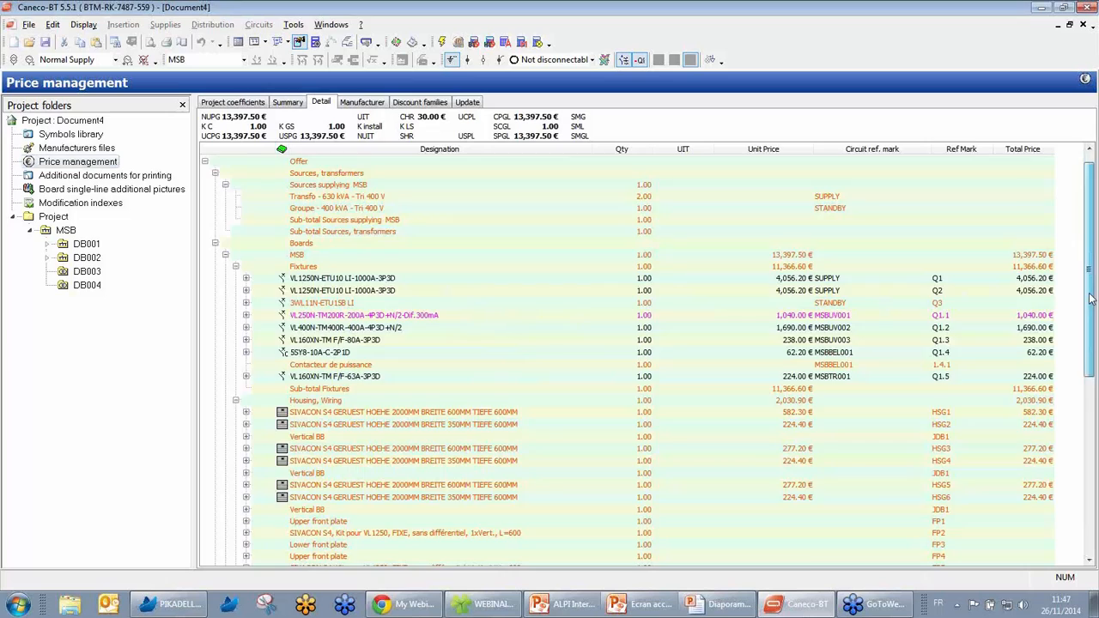
mouse_move(1094, 292)
mouse_down()
mouse_move(1091, 469)
mouse_move(1089, 287)
mouse_up()
click(361, 102)
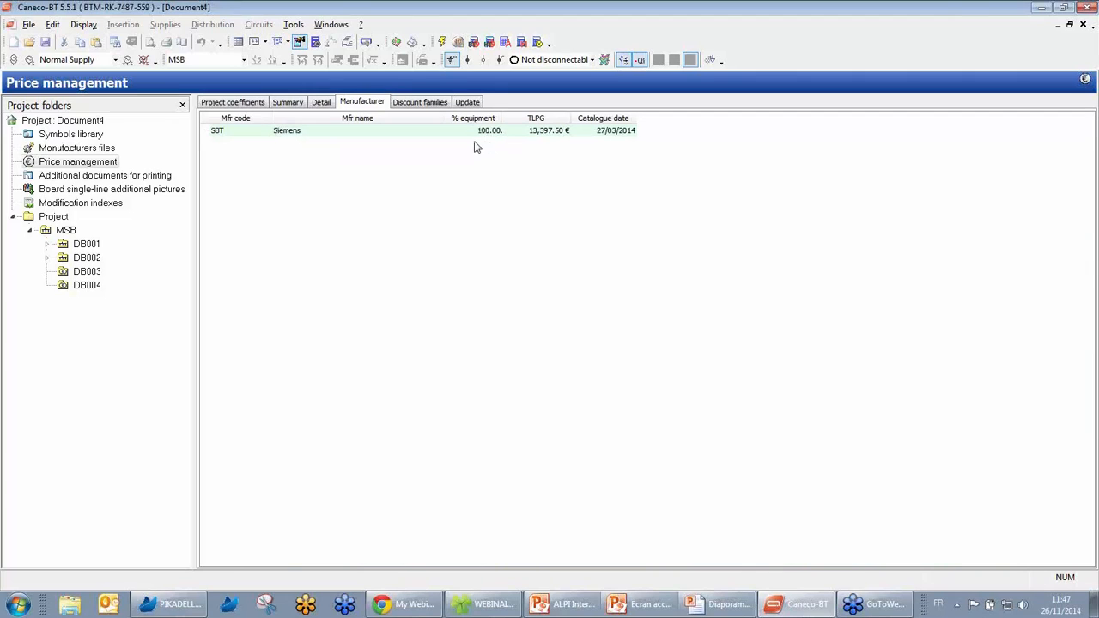
Inspect the discount families and the editable discount fields of family 12N, leaving them empty, and display the price update options
click(413, 102)
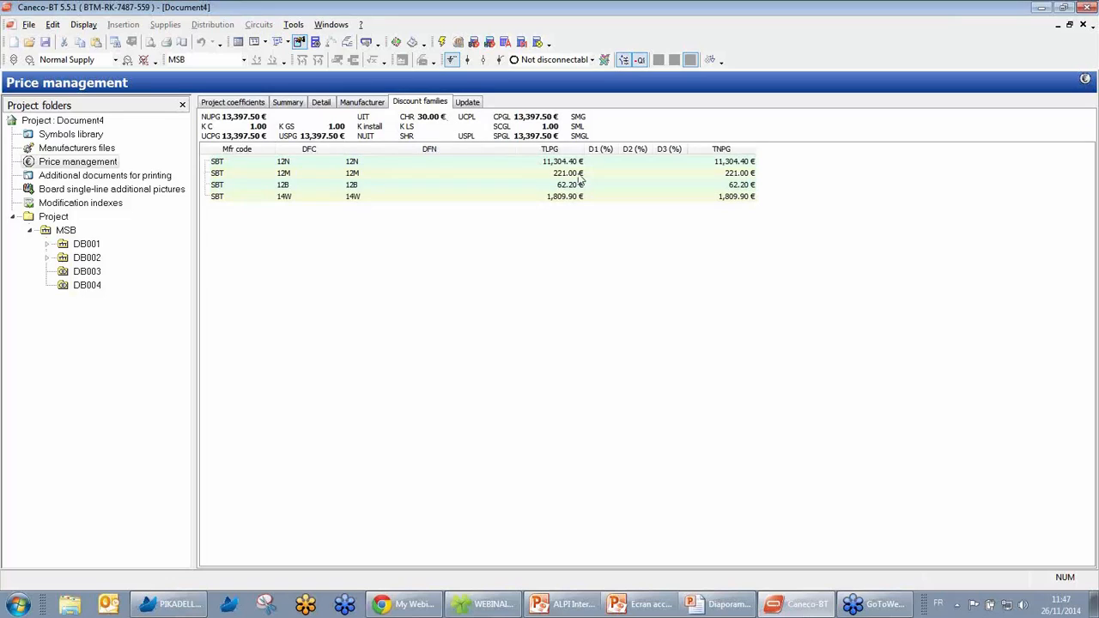
click(605, 163)
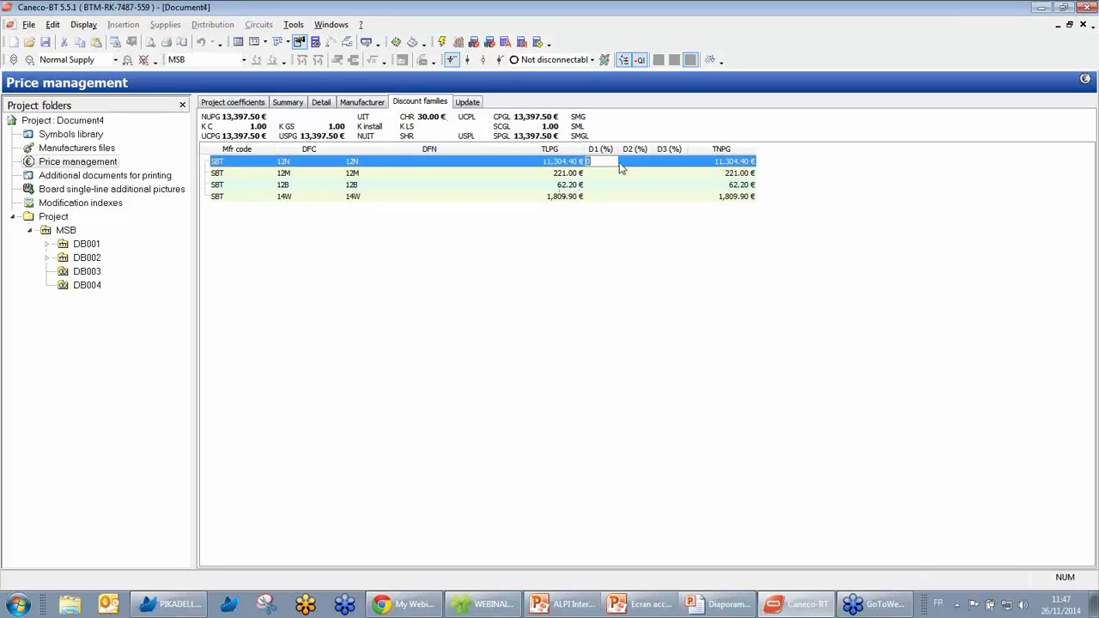
click(640, 164)
click(656, 206)
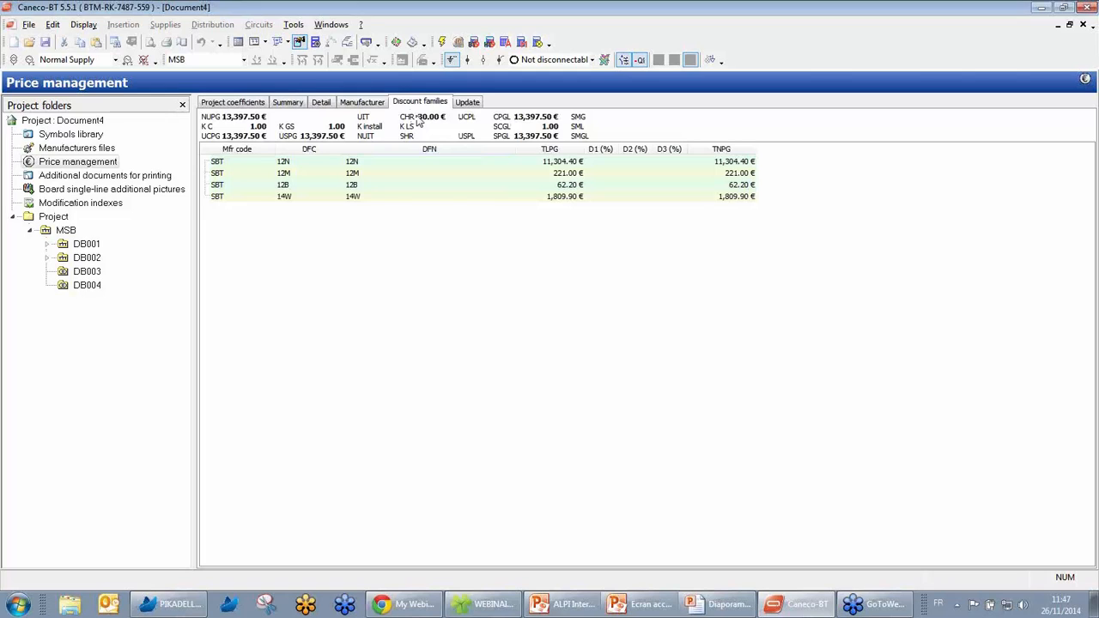
click(468, 101)
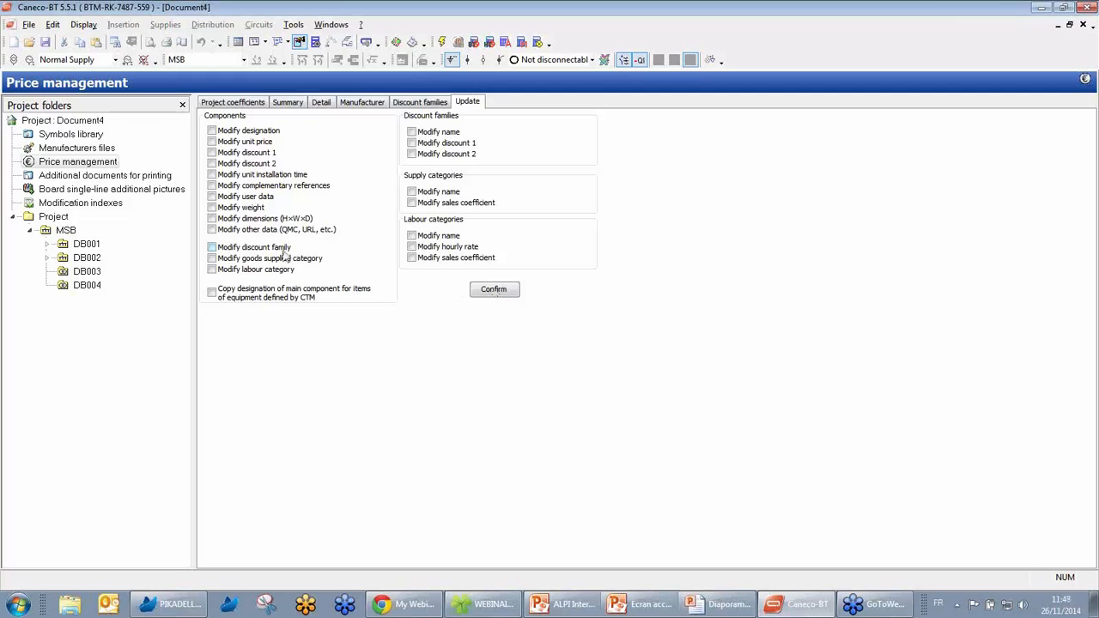
Return to the MSB distribution and display its network single-line diagram
click(65, 230)
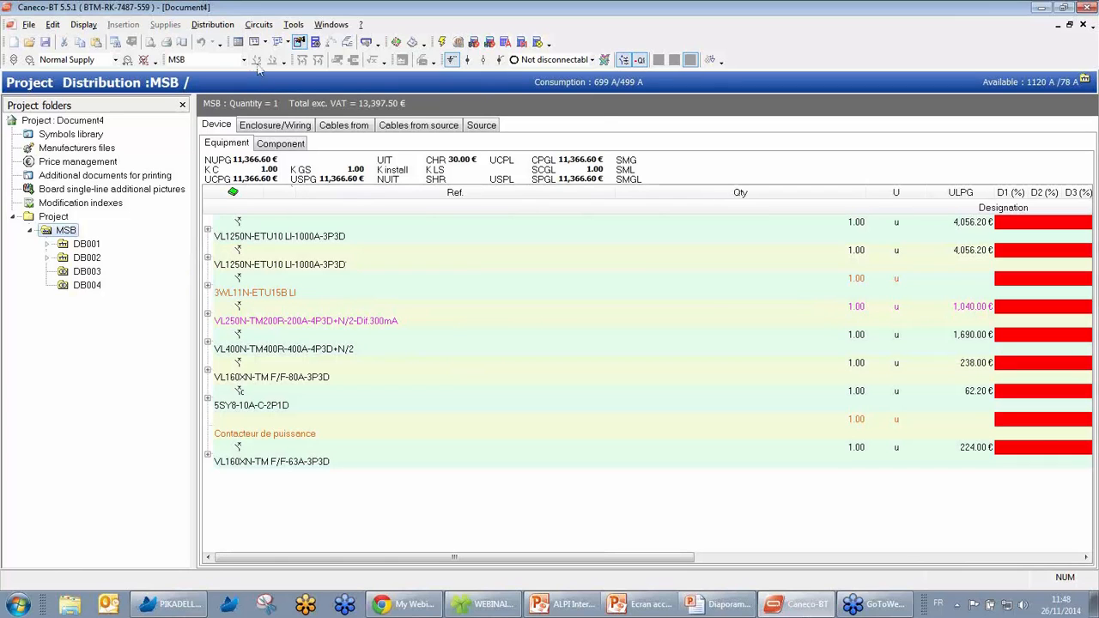
click(277, 42)
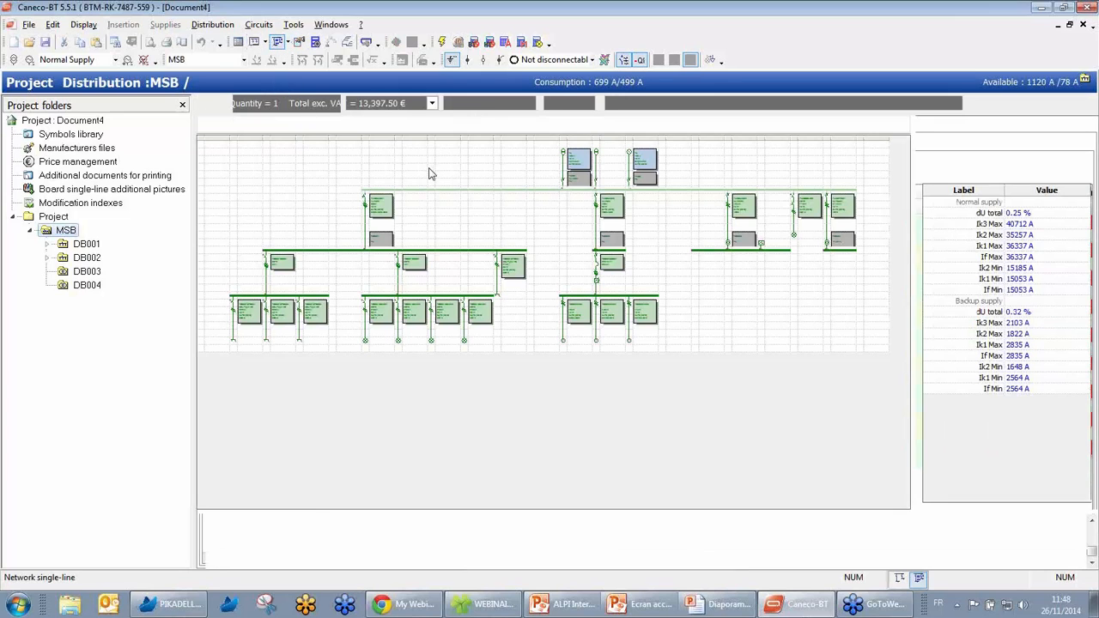